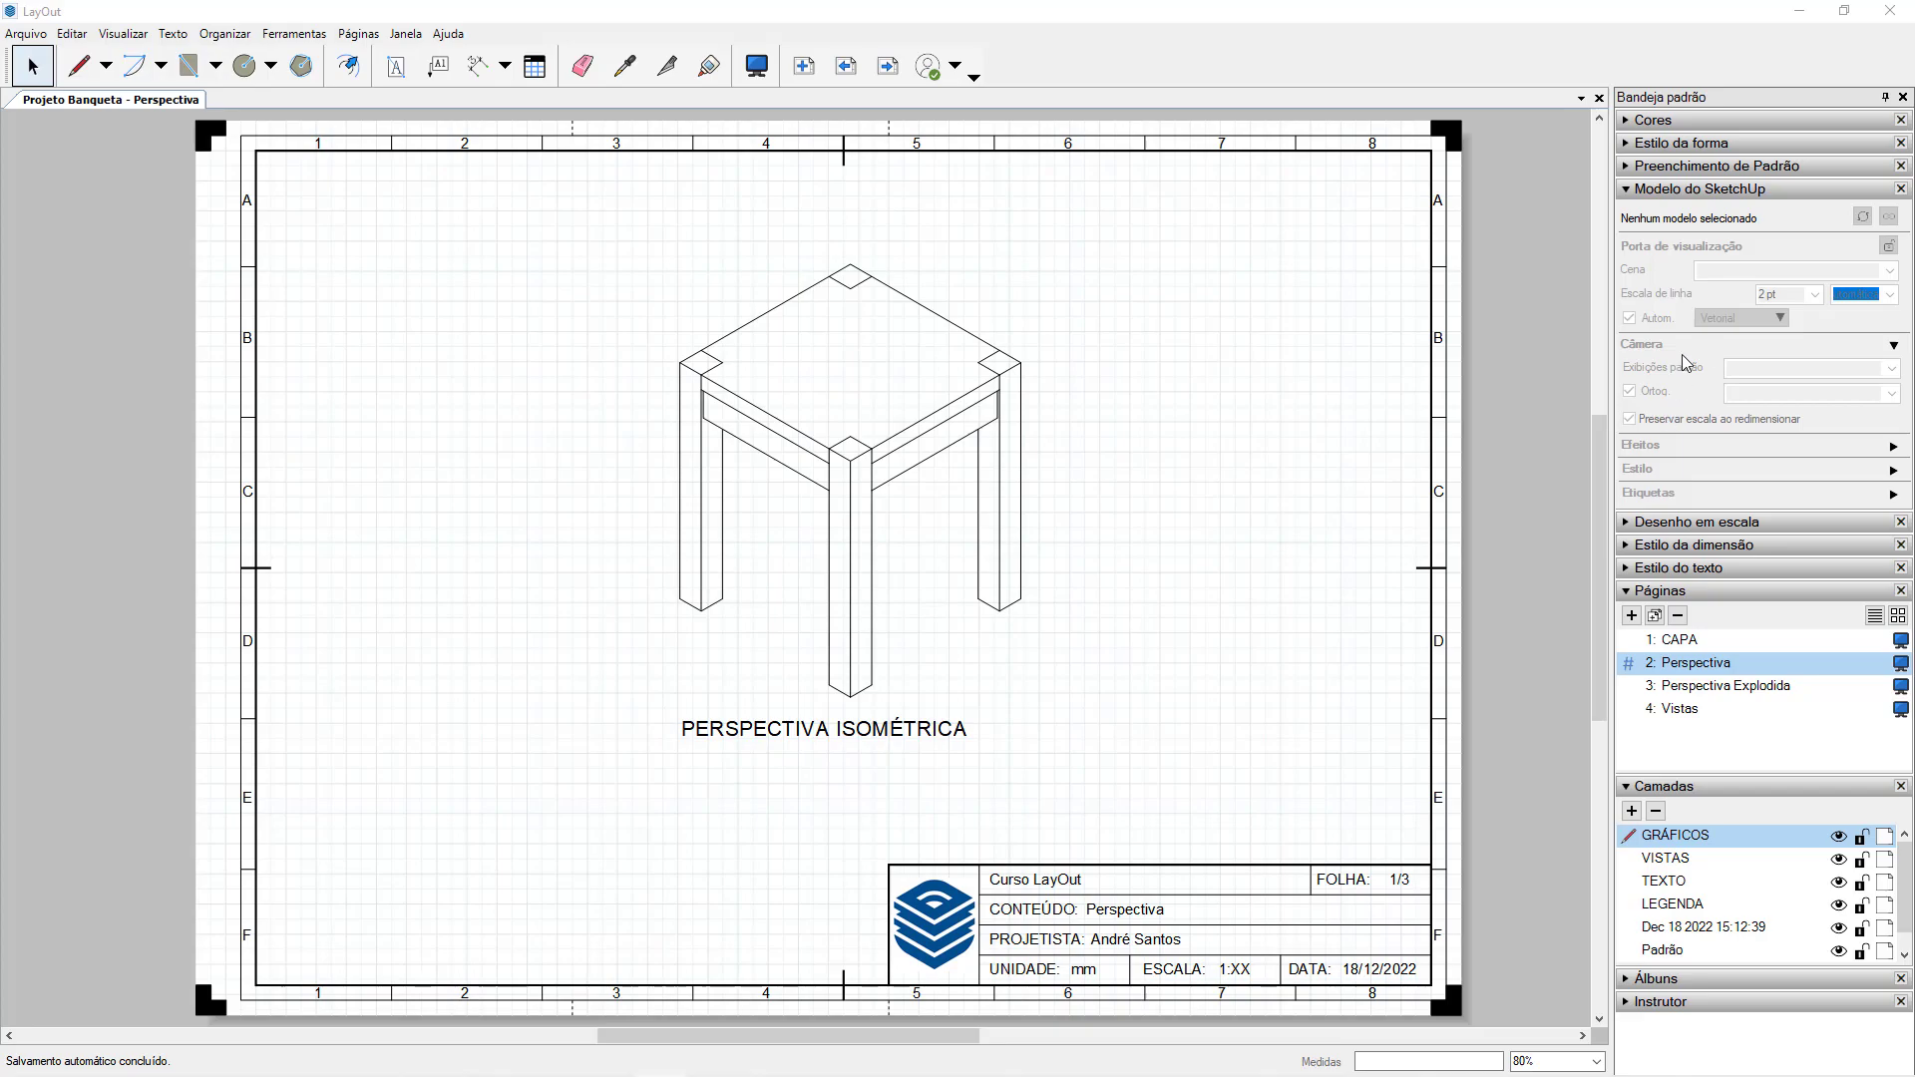
Open the isometric stool viewport for editing, orbit its camera slightly and zoom out.
{"action": "left_click", "coordinate": [974, 391]}
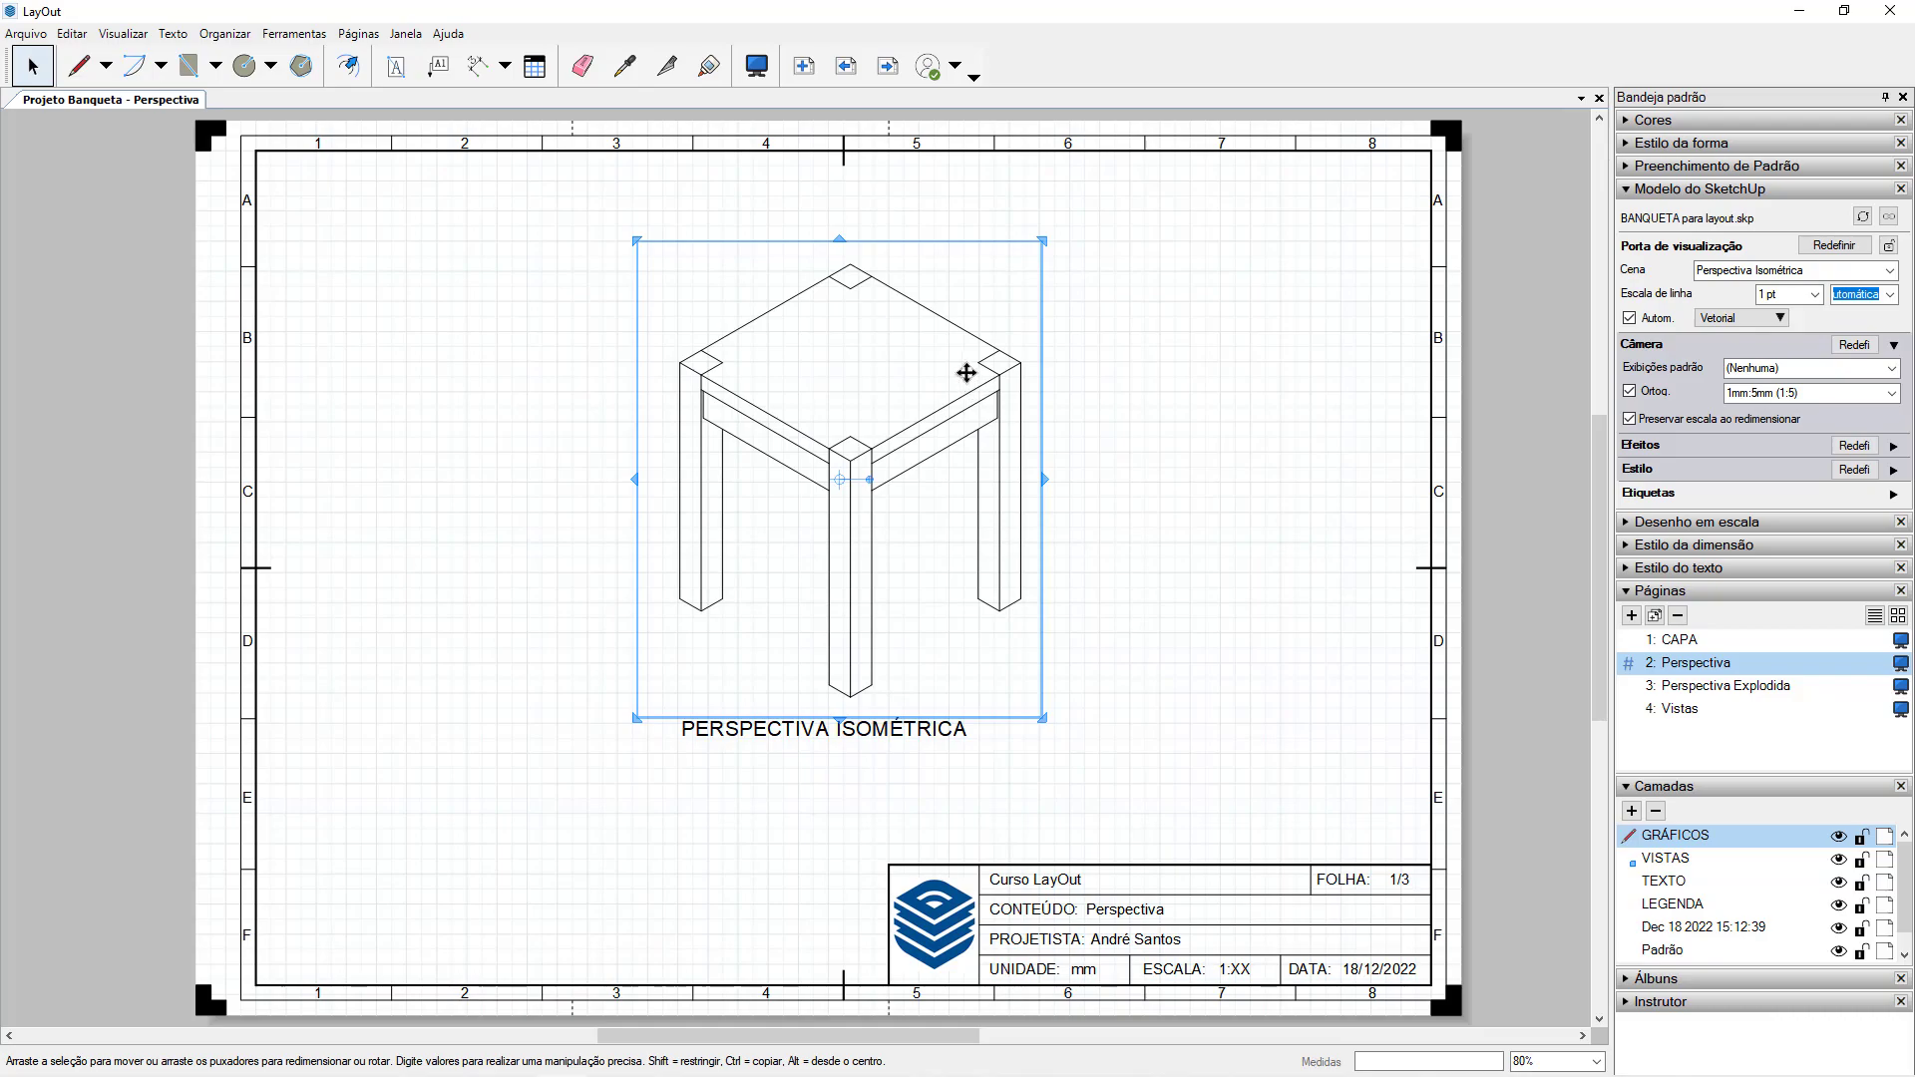
{"action": "double_click", "coordinate": [925, 407]}
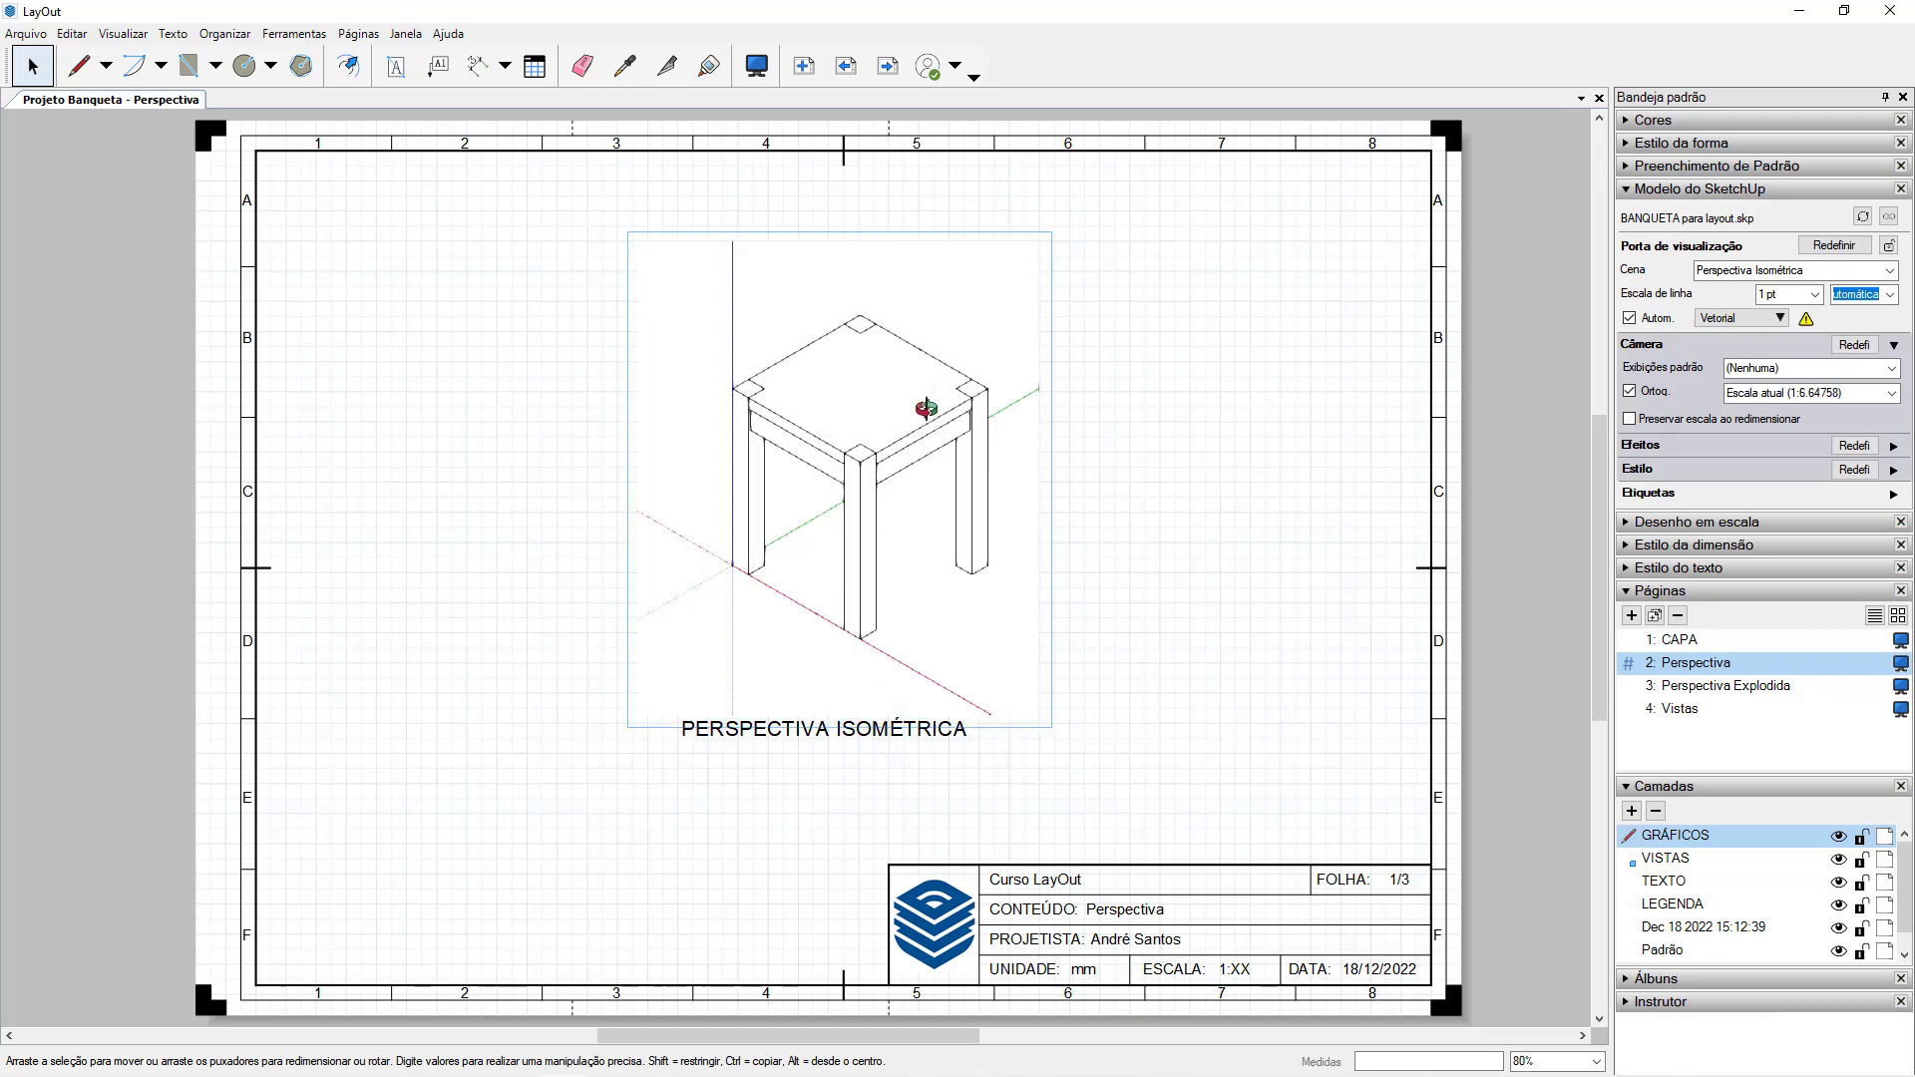
{"action": "mouse_move", "coordinate": [902, 469]}
{"action": "left_mouse_down"}
{"action": "mouse_move", "coordinate": [911, 290]}
{"action": "mouse_move", "coordinate": [555, 309]}
{"action": "mouse_move", "coordinate": [904, 483]}
{"action": "left_mouse_up"}
{"action": "scroll", "coordinate": [903, 482], "scroll_direction": "down", "scroll_amount": 3}
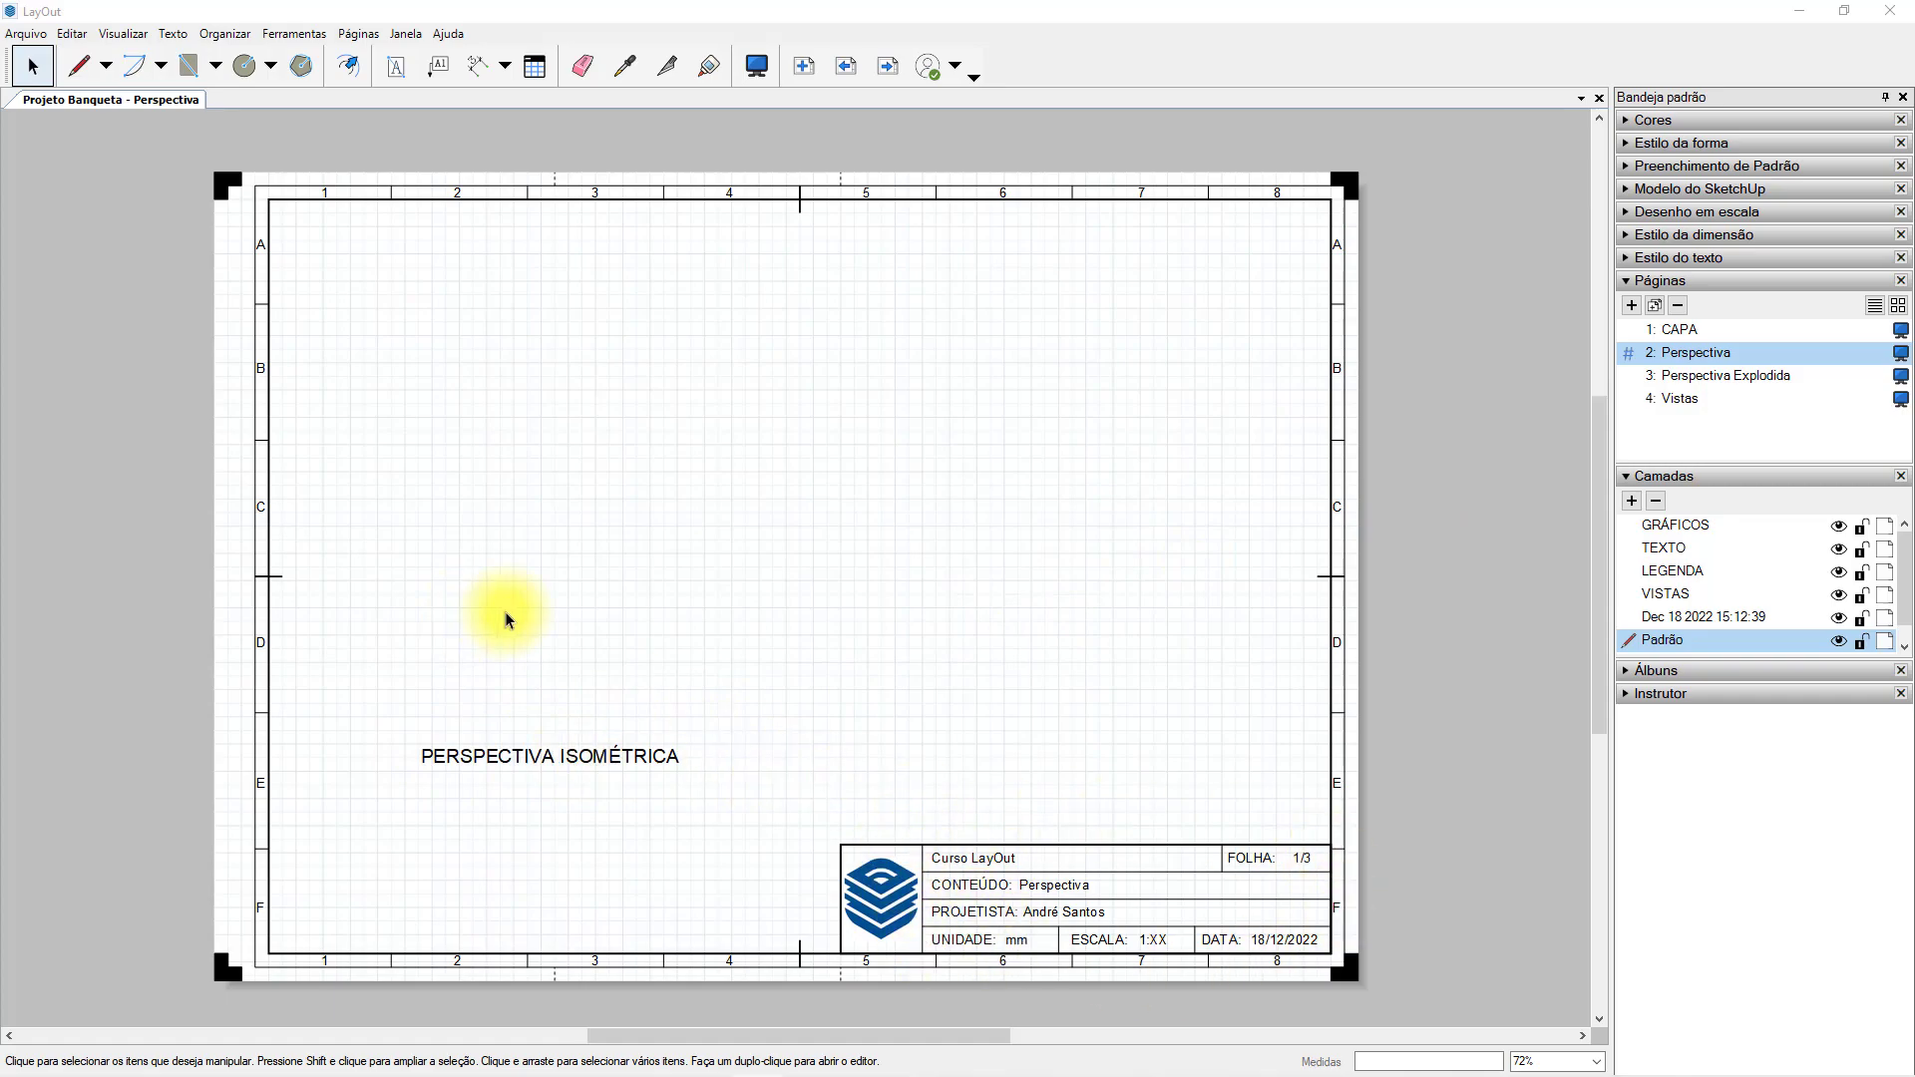
Insert the SketchUp model BANQUETA para layout.skp from the 01 - MATERIAL folder onto the Perspectiva page.
{"action": "left_click", "coordinate": [26, 33]}
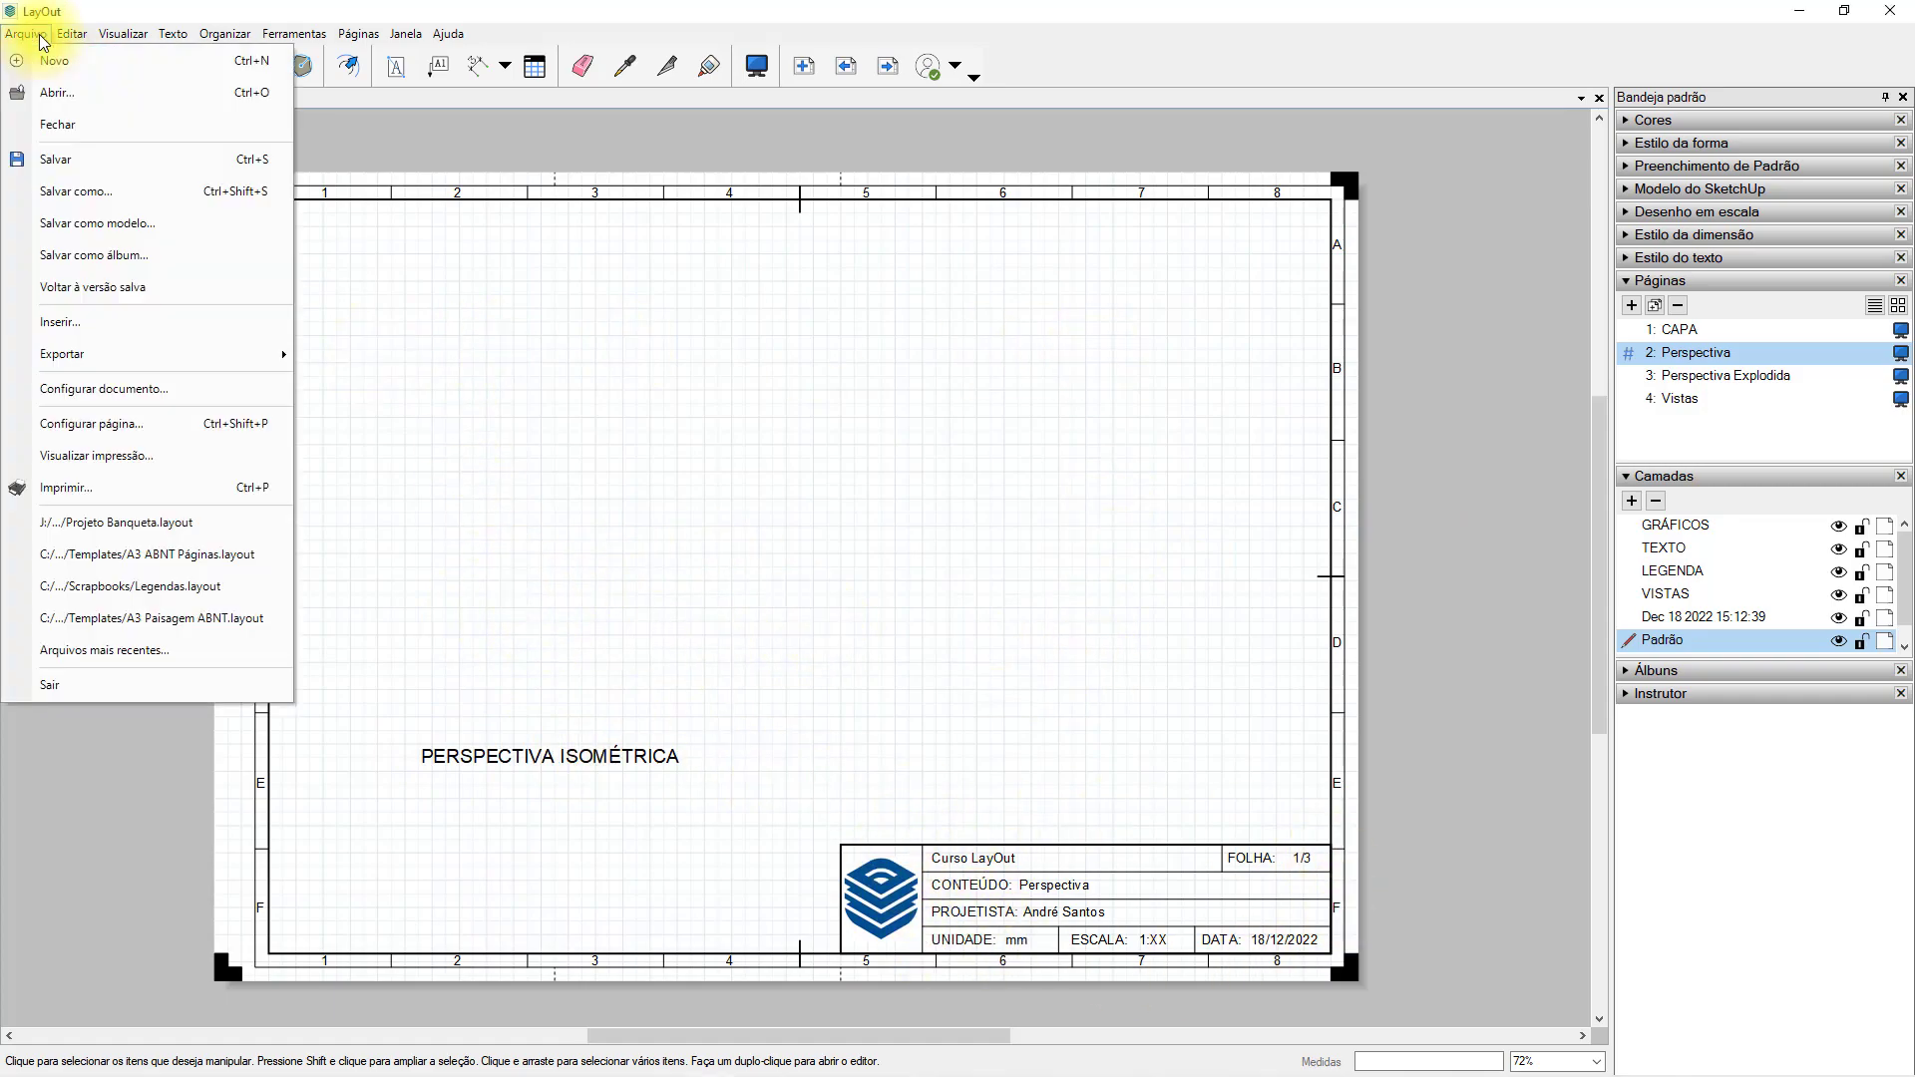
{"action": "left_click", "coordinate": [61, 321]}
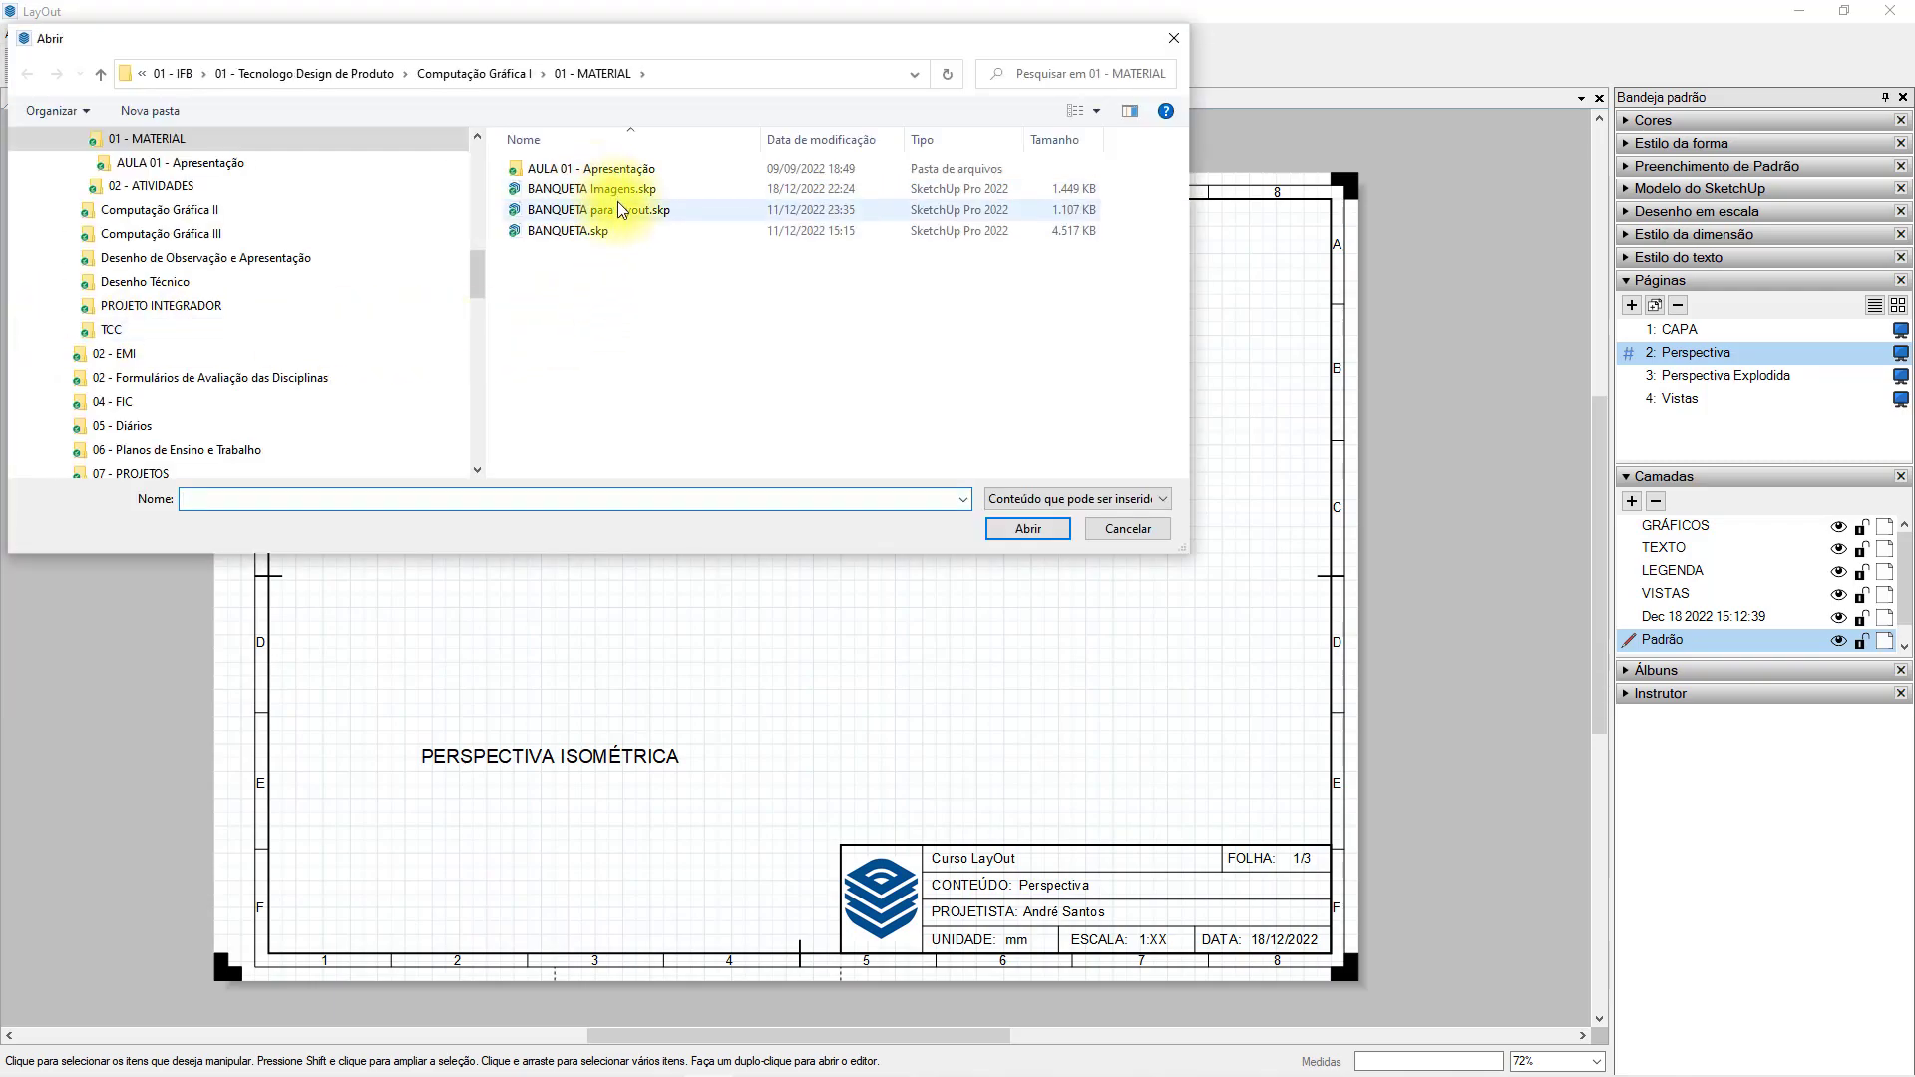
{"action": "left_click", "coordinate": [1098, 498]}
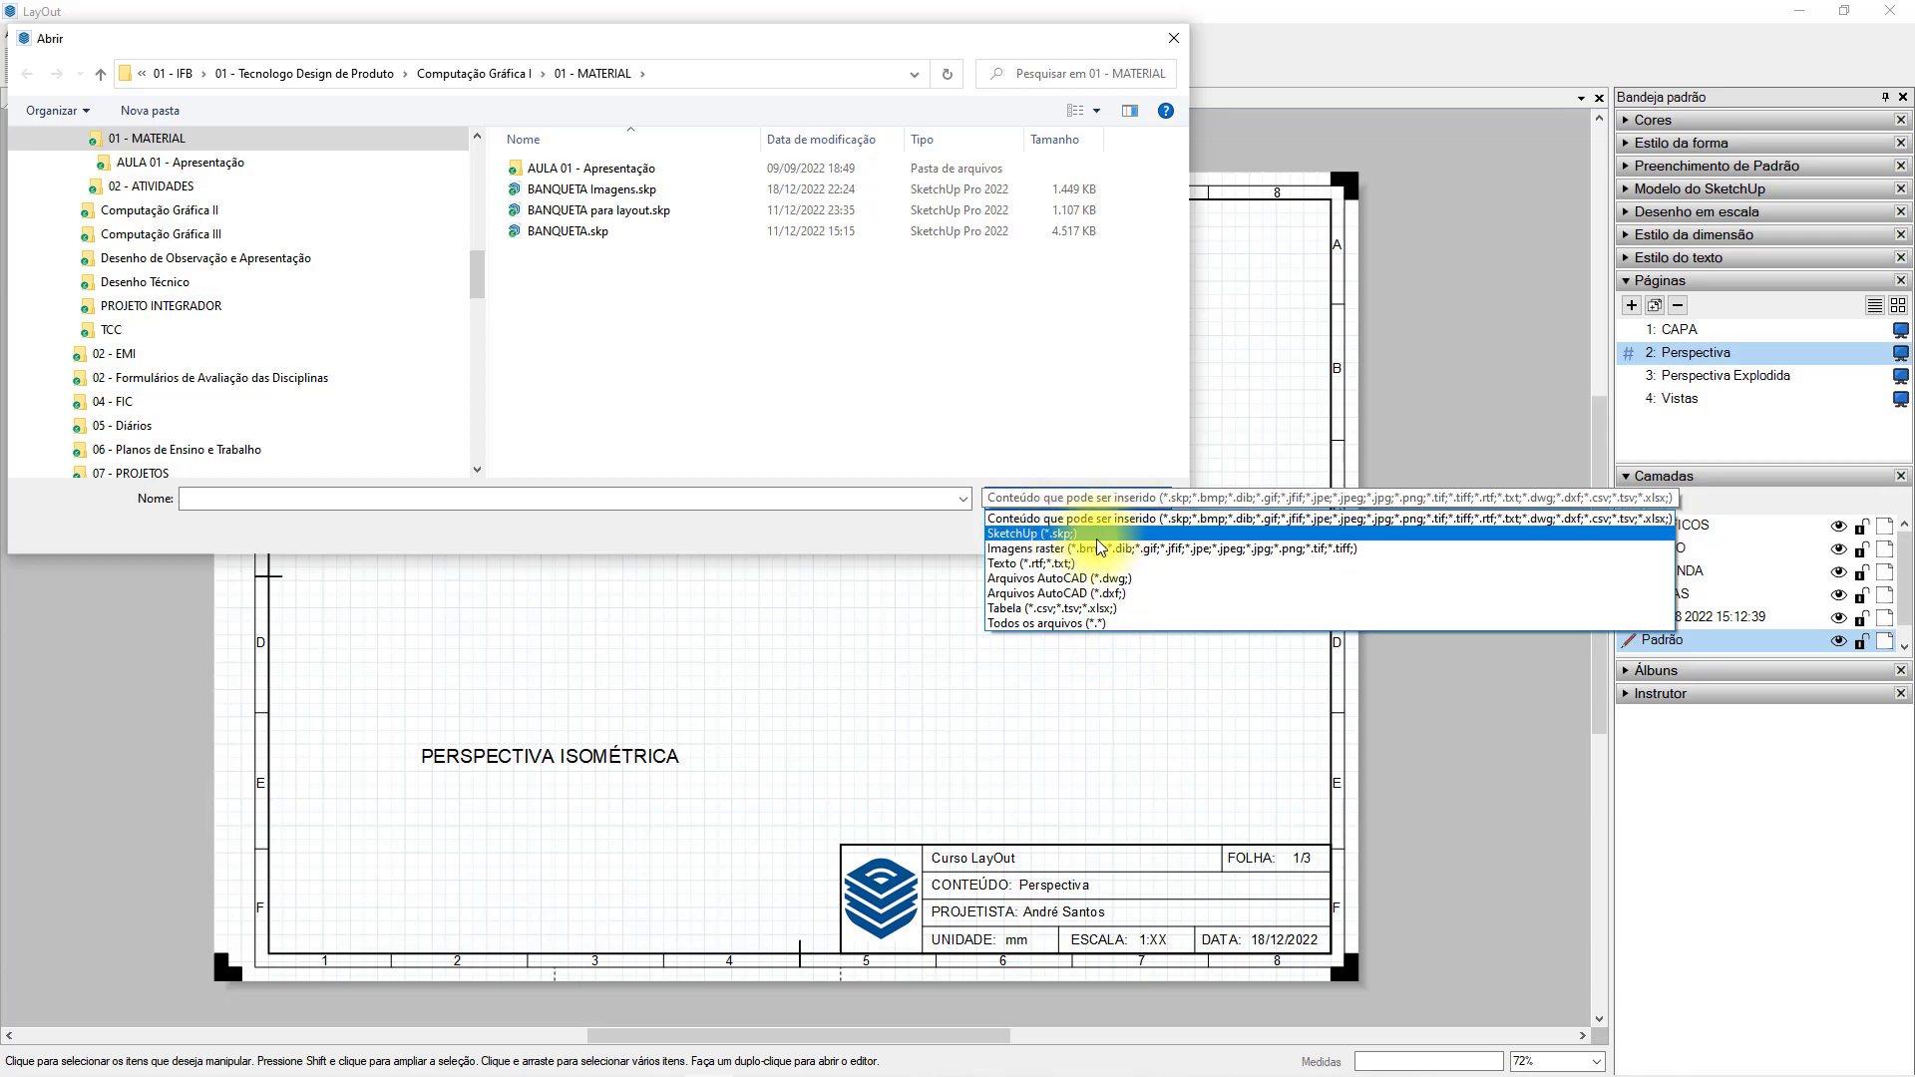
{"action": "left_click", "coordinate": [1058, 346]}
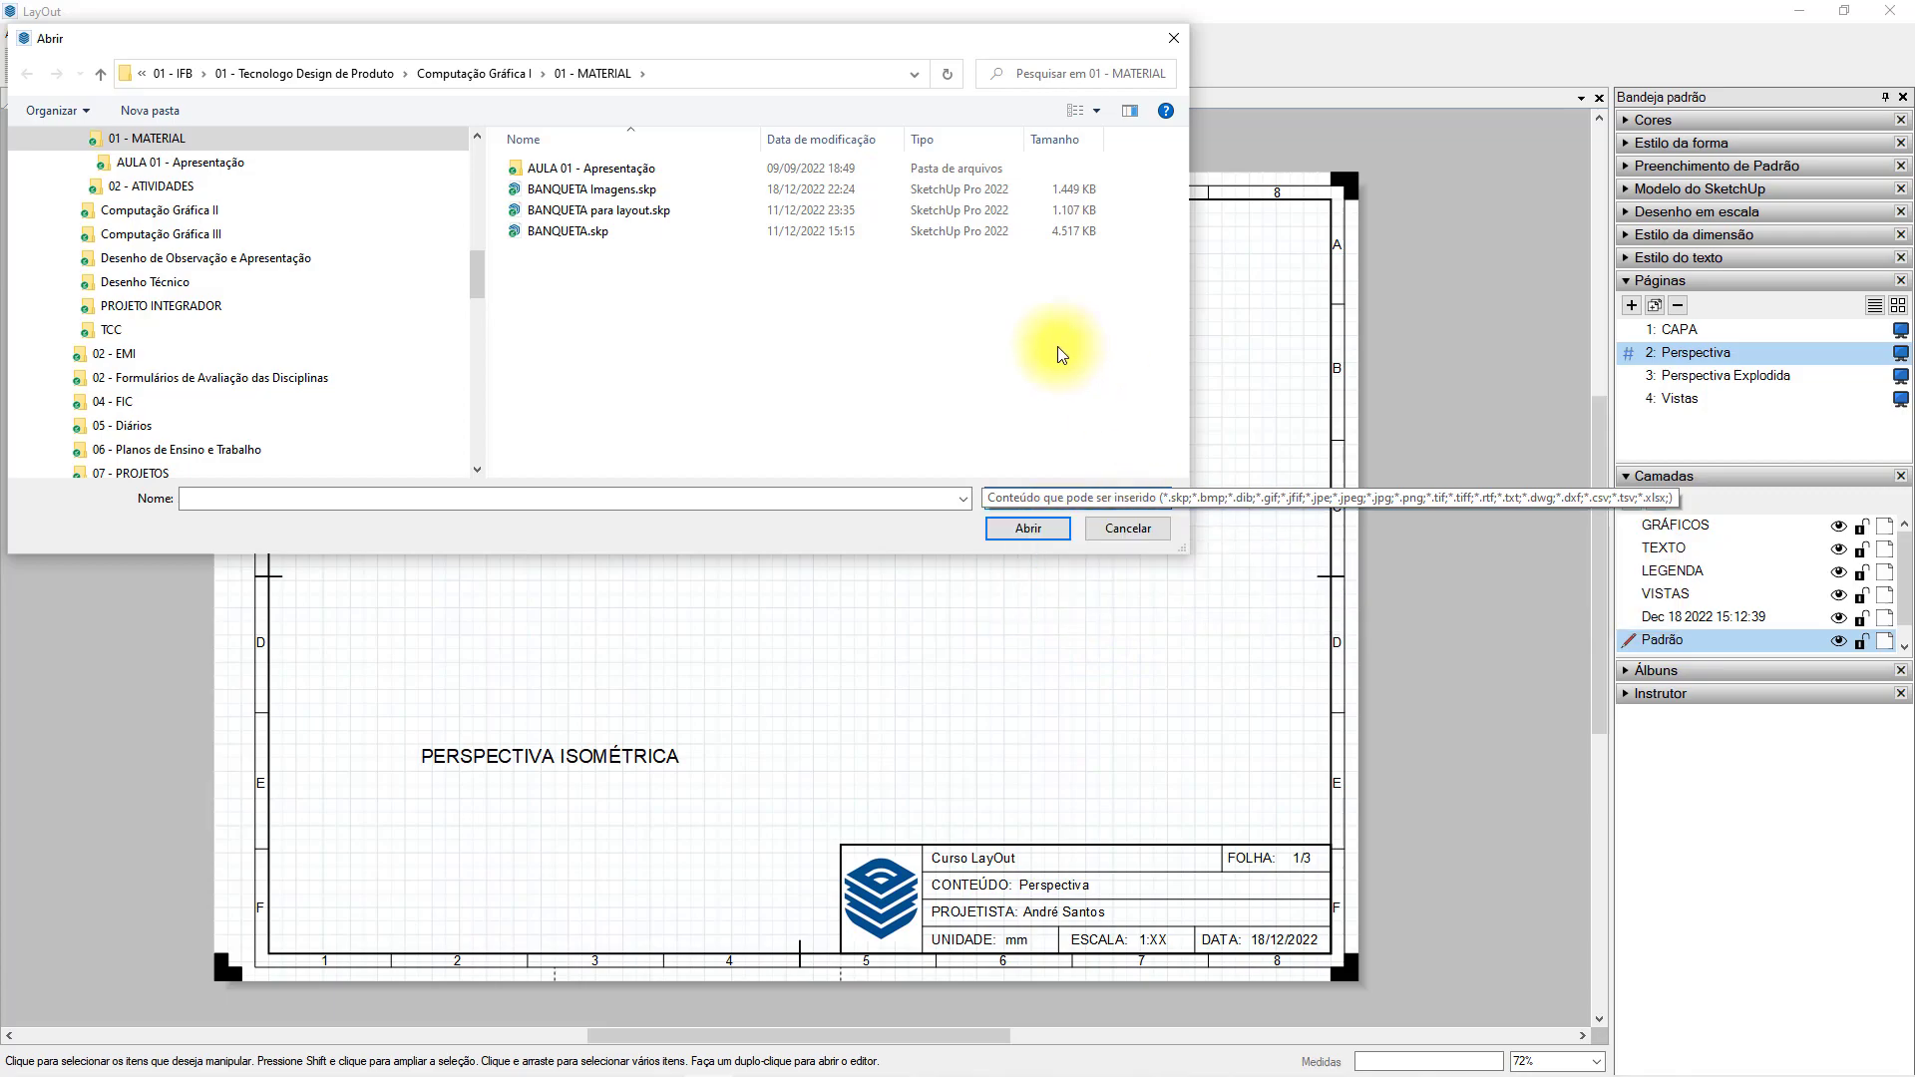
{"action": "left_click", "coordinate": [631, 211]}
{"action": "left_click", "coordinate": [1036, 530]}
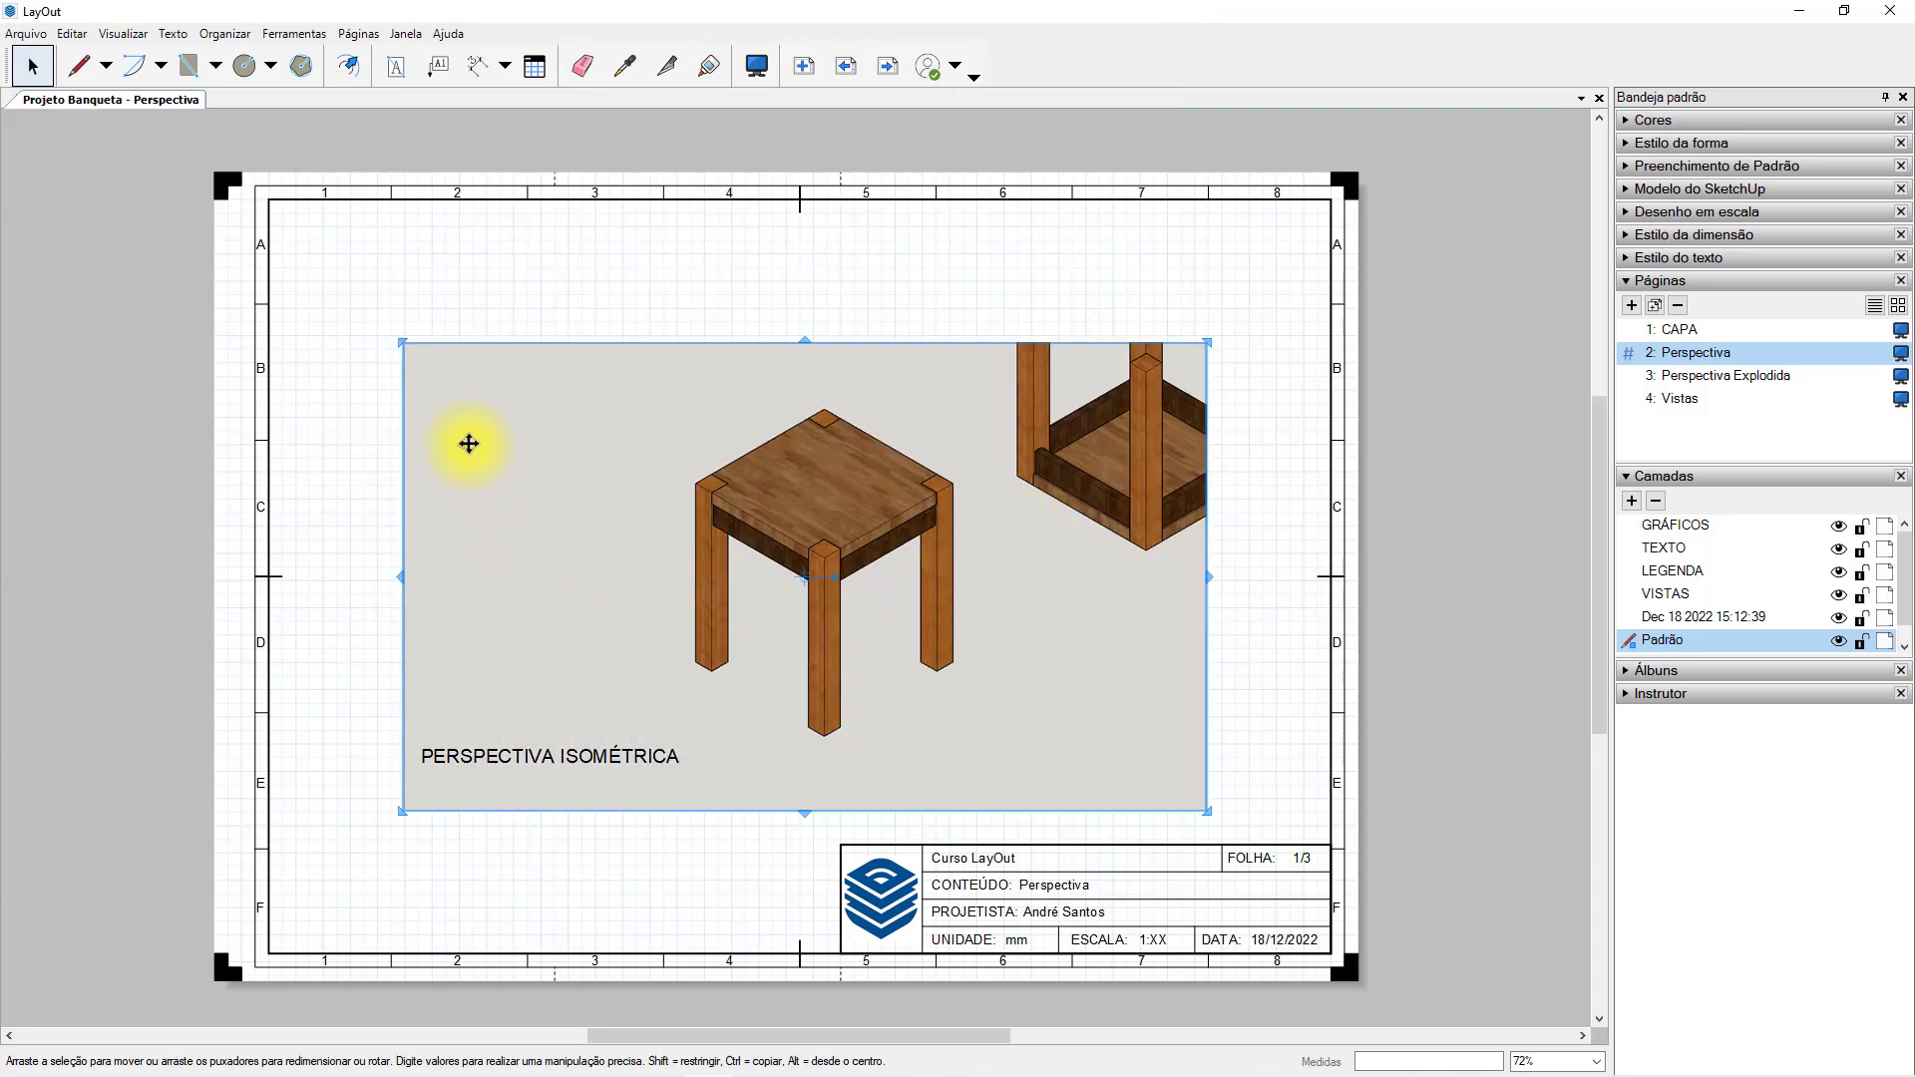
{"action": "left_click", "coordinate": [1192, 289]}
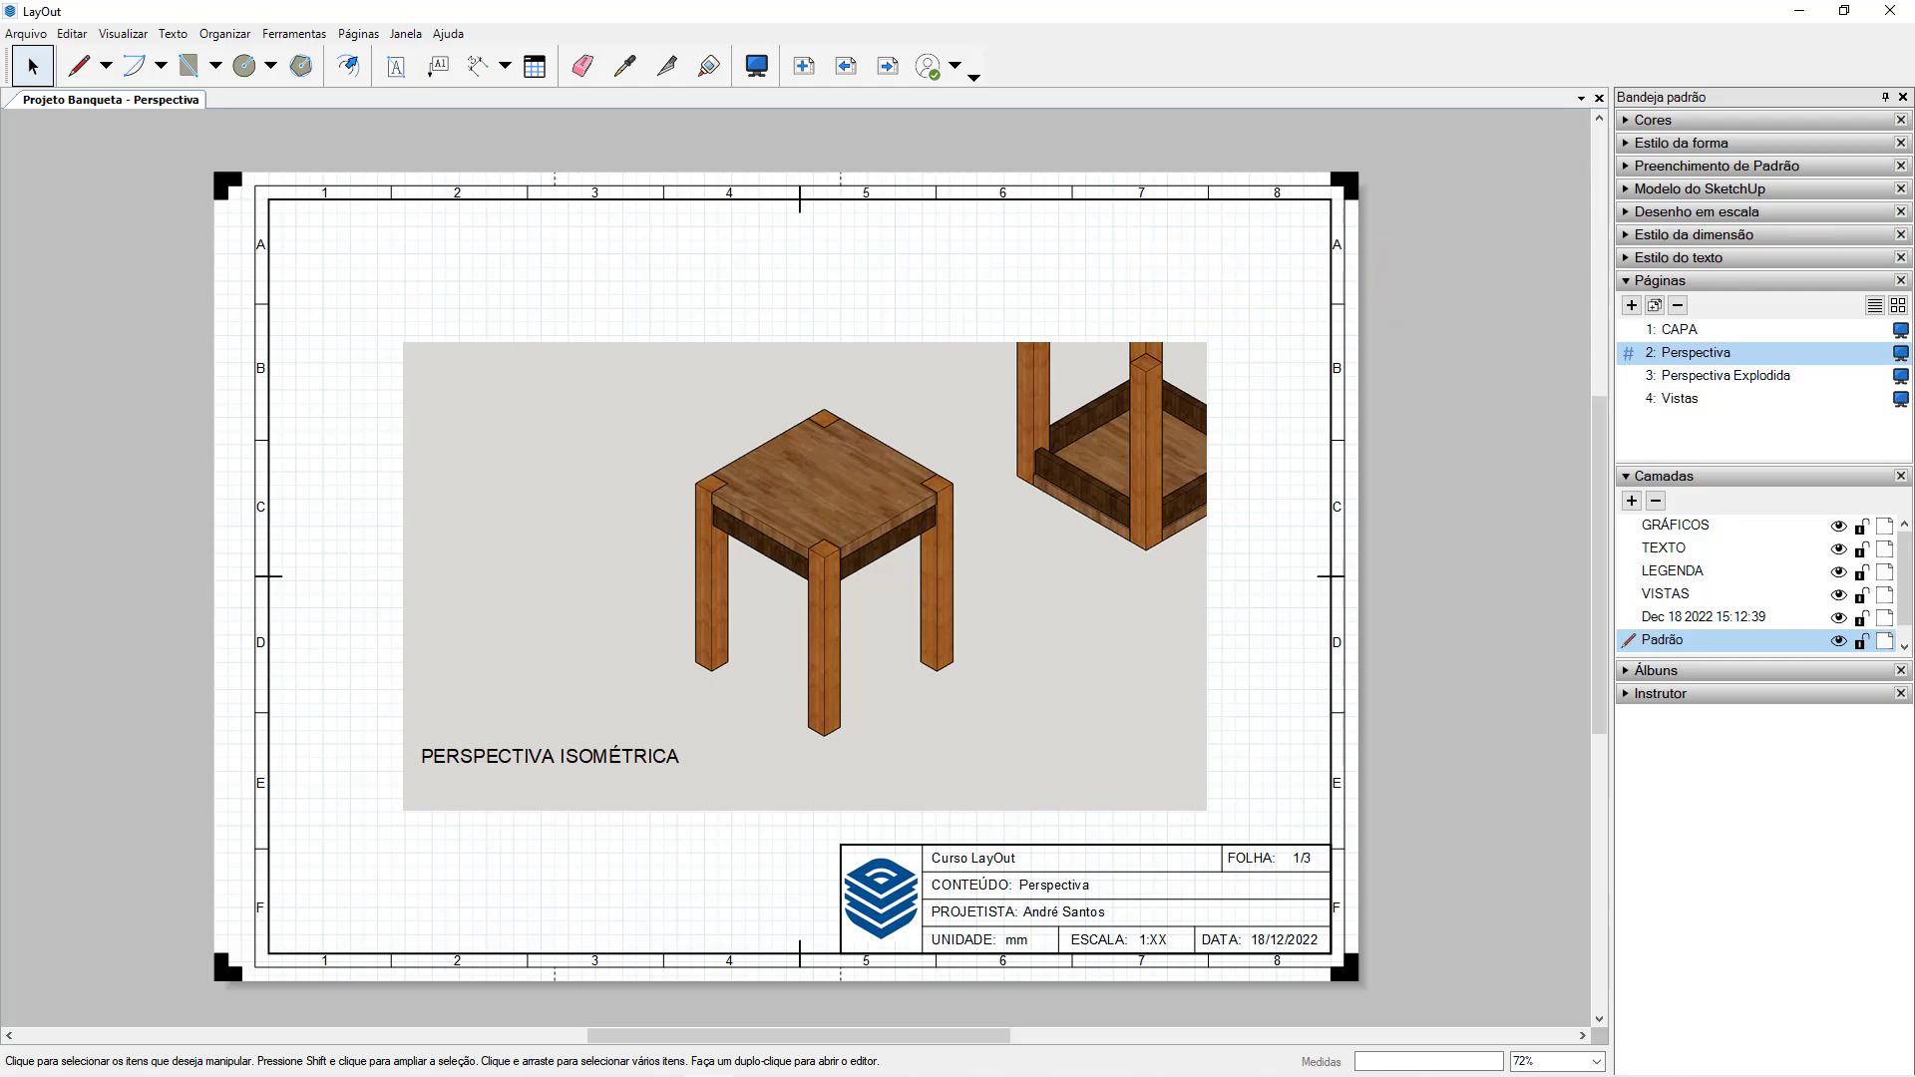
Switch to SketchUp and send the stool model to LayOut as a new document based on the A3 Paisagem ABNT template.
{"action": "left_click", "coordinate": [1347, 332]}
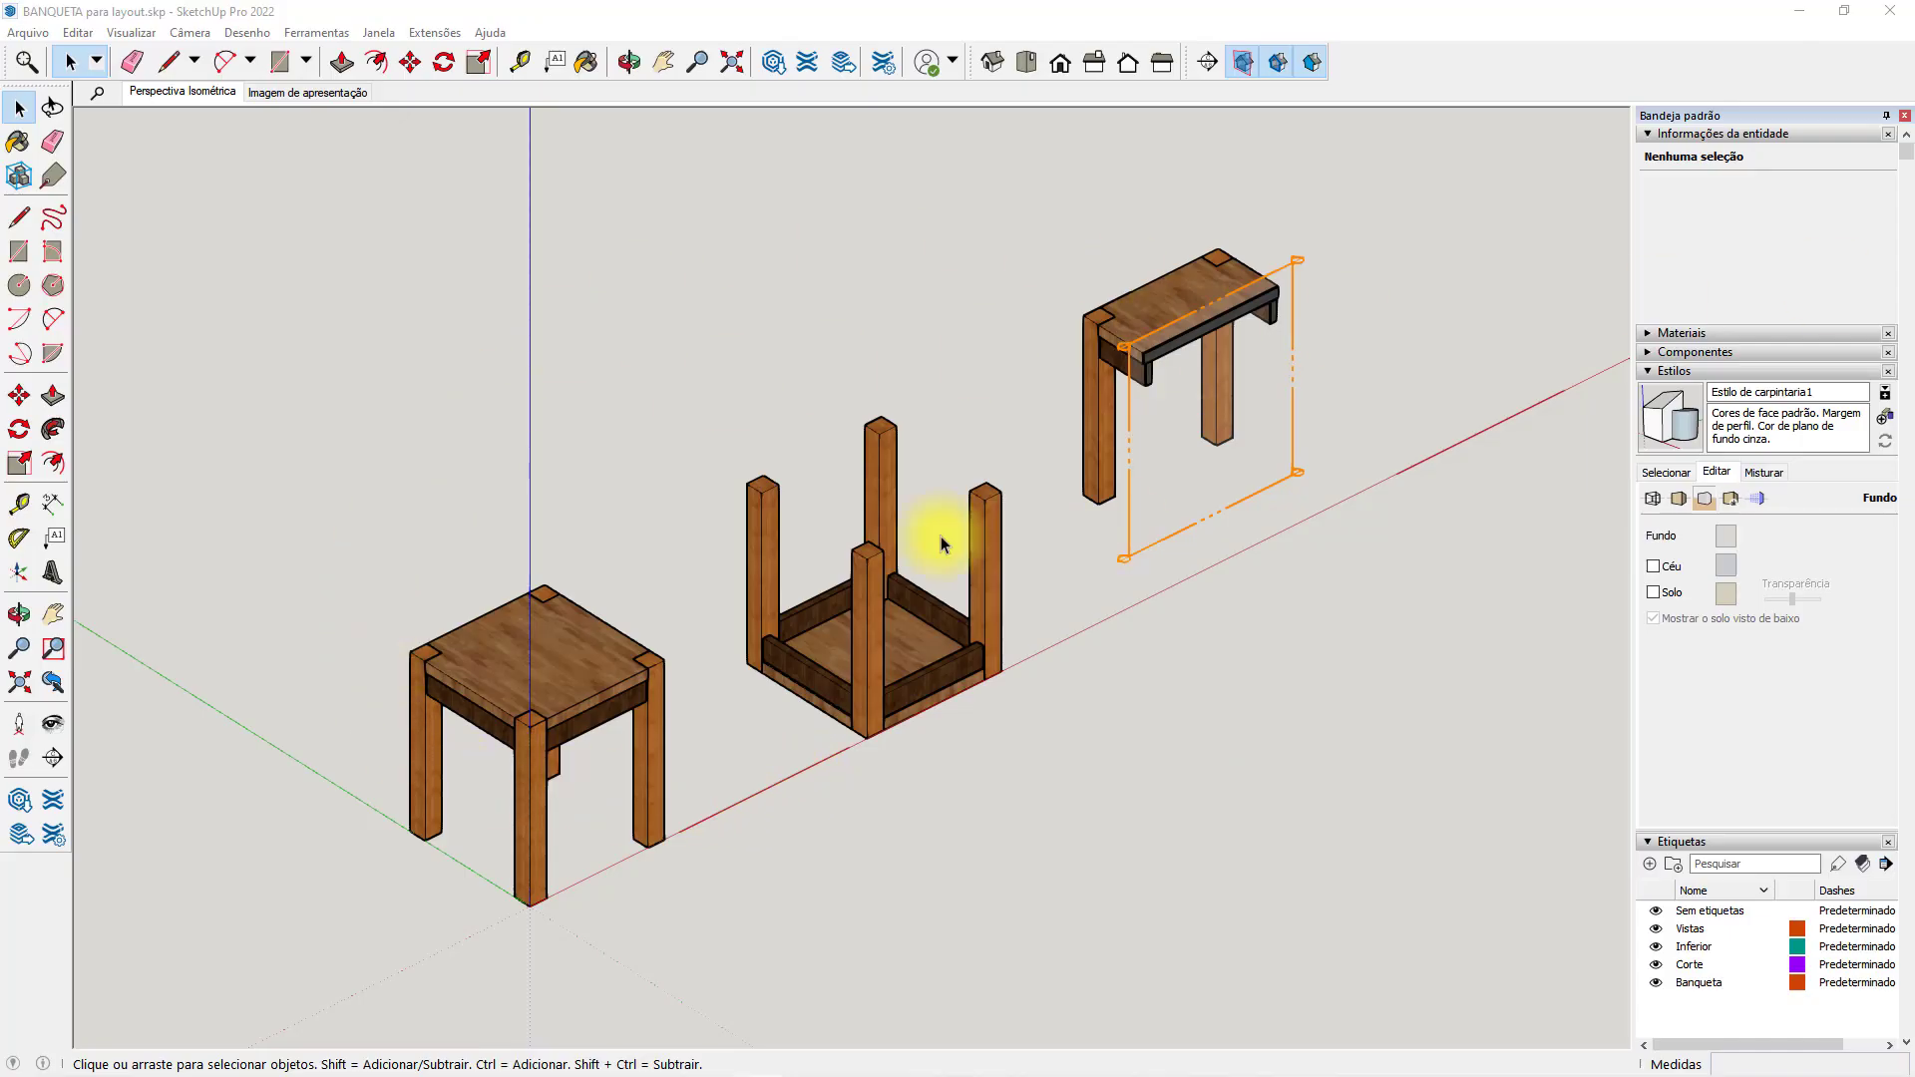
{"action": "left_click", "coordinate": [27, 32]}
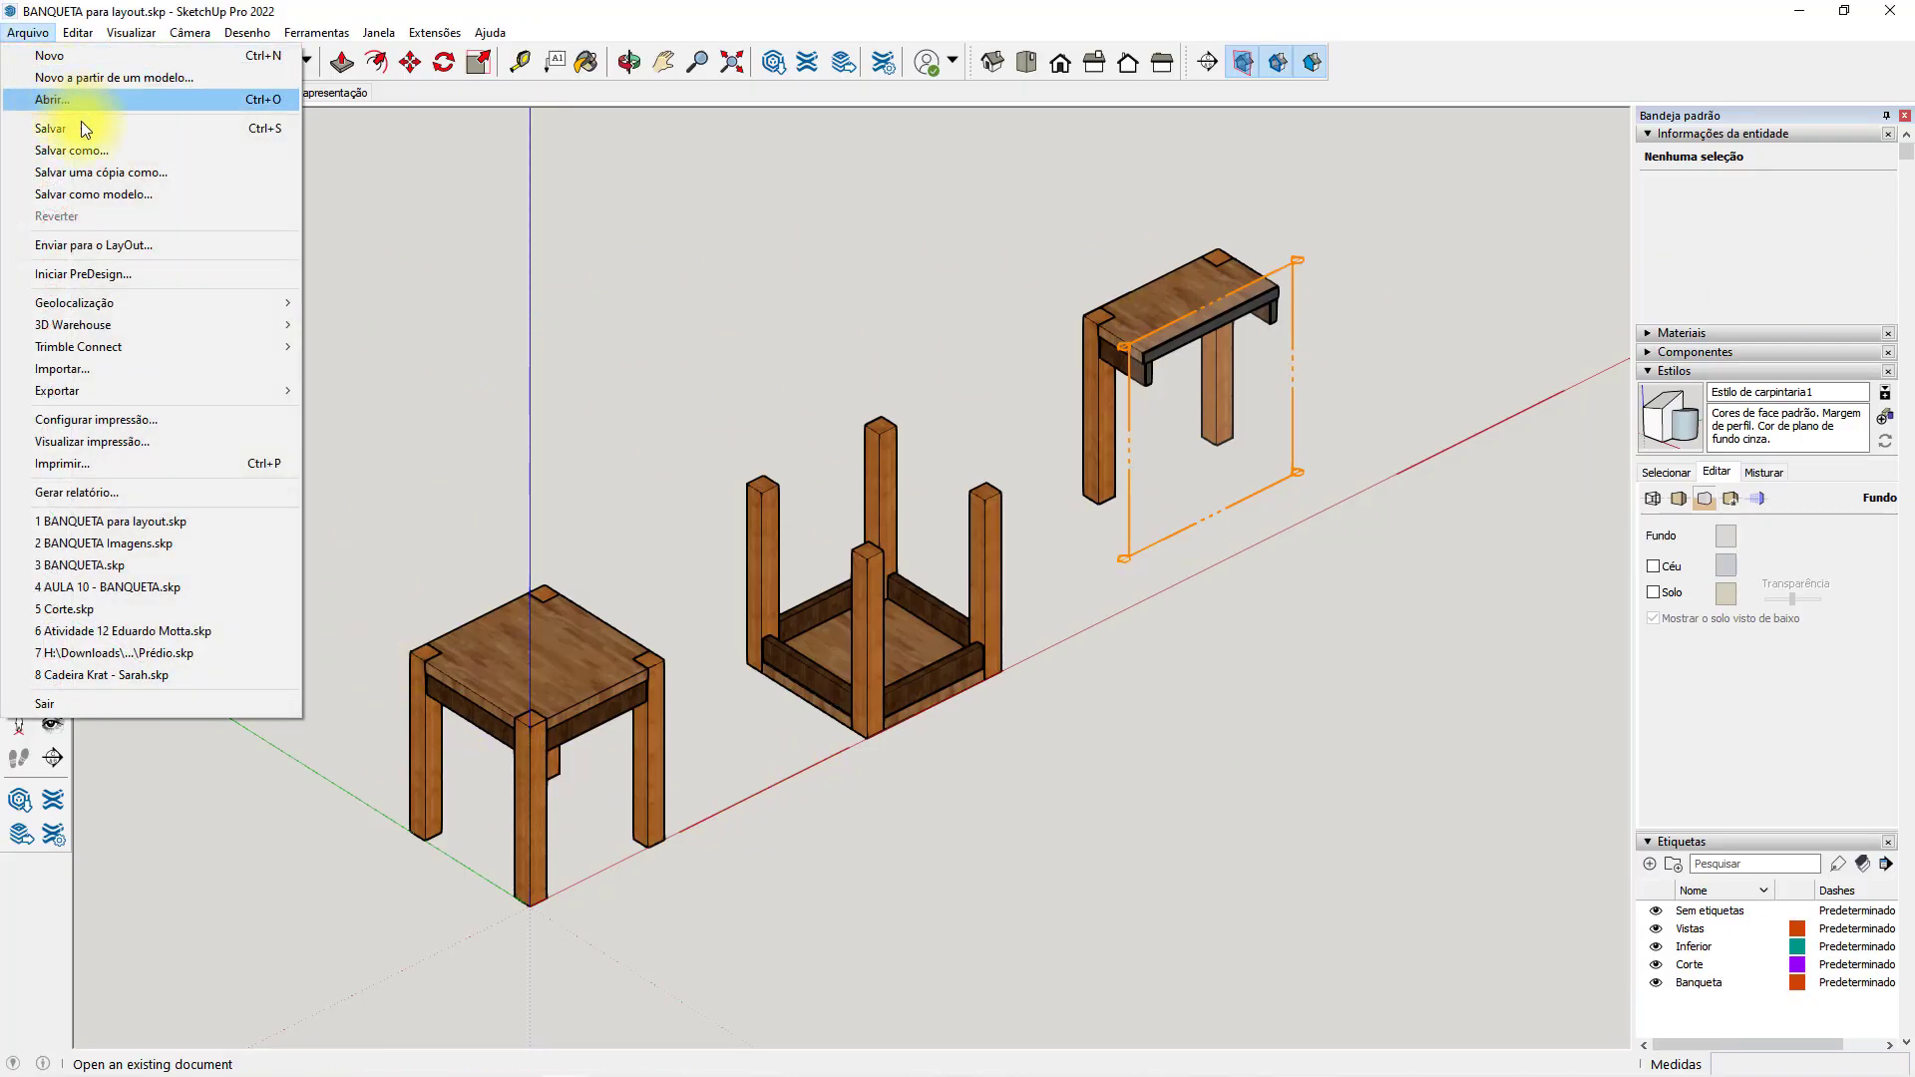
{"action": "left_click", "coordinate": [142, 248]}
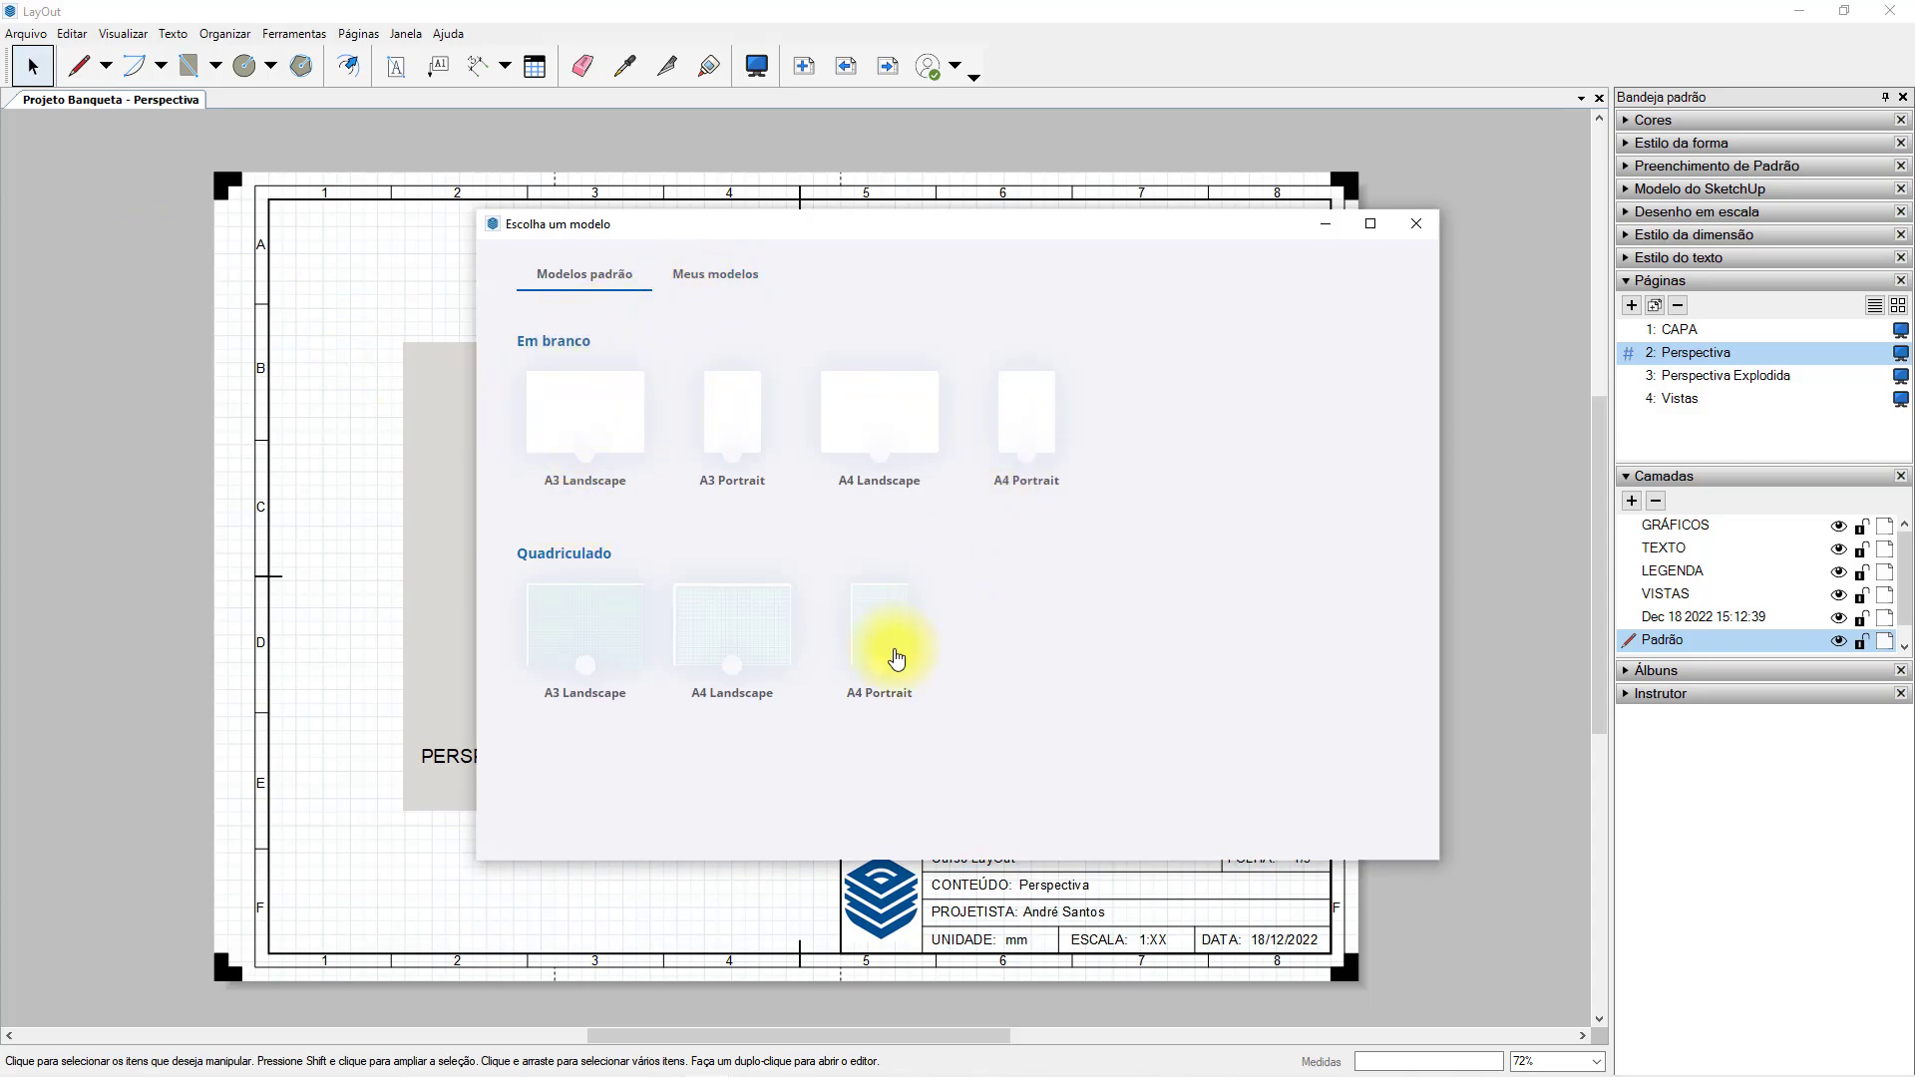
{"action": "left_click", "coordinate": [727, 275]}
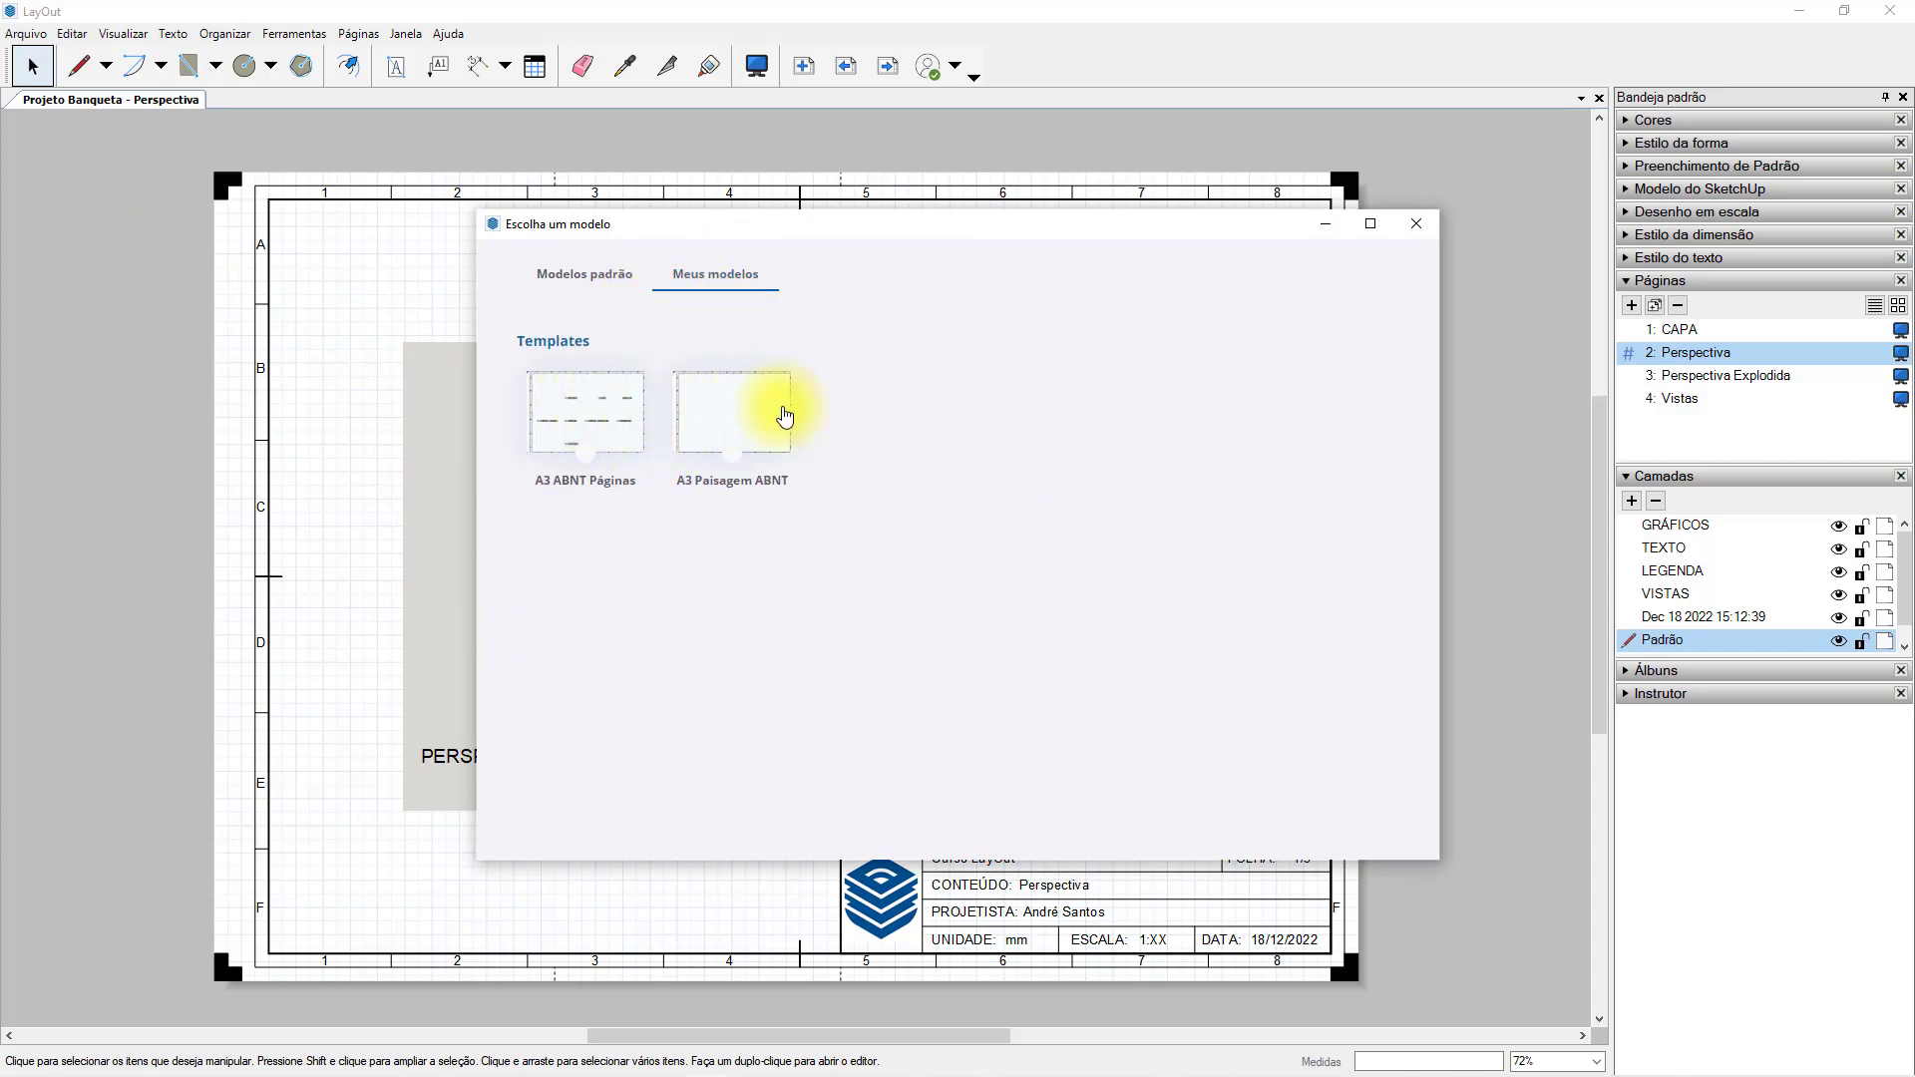
{"action": "left_click", "coordinate": [1016, 594]}
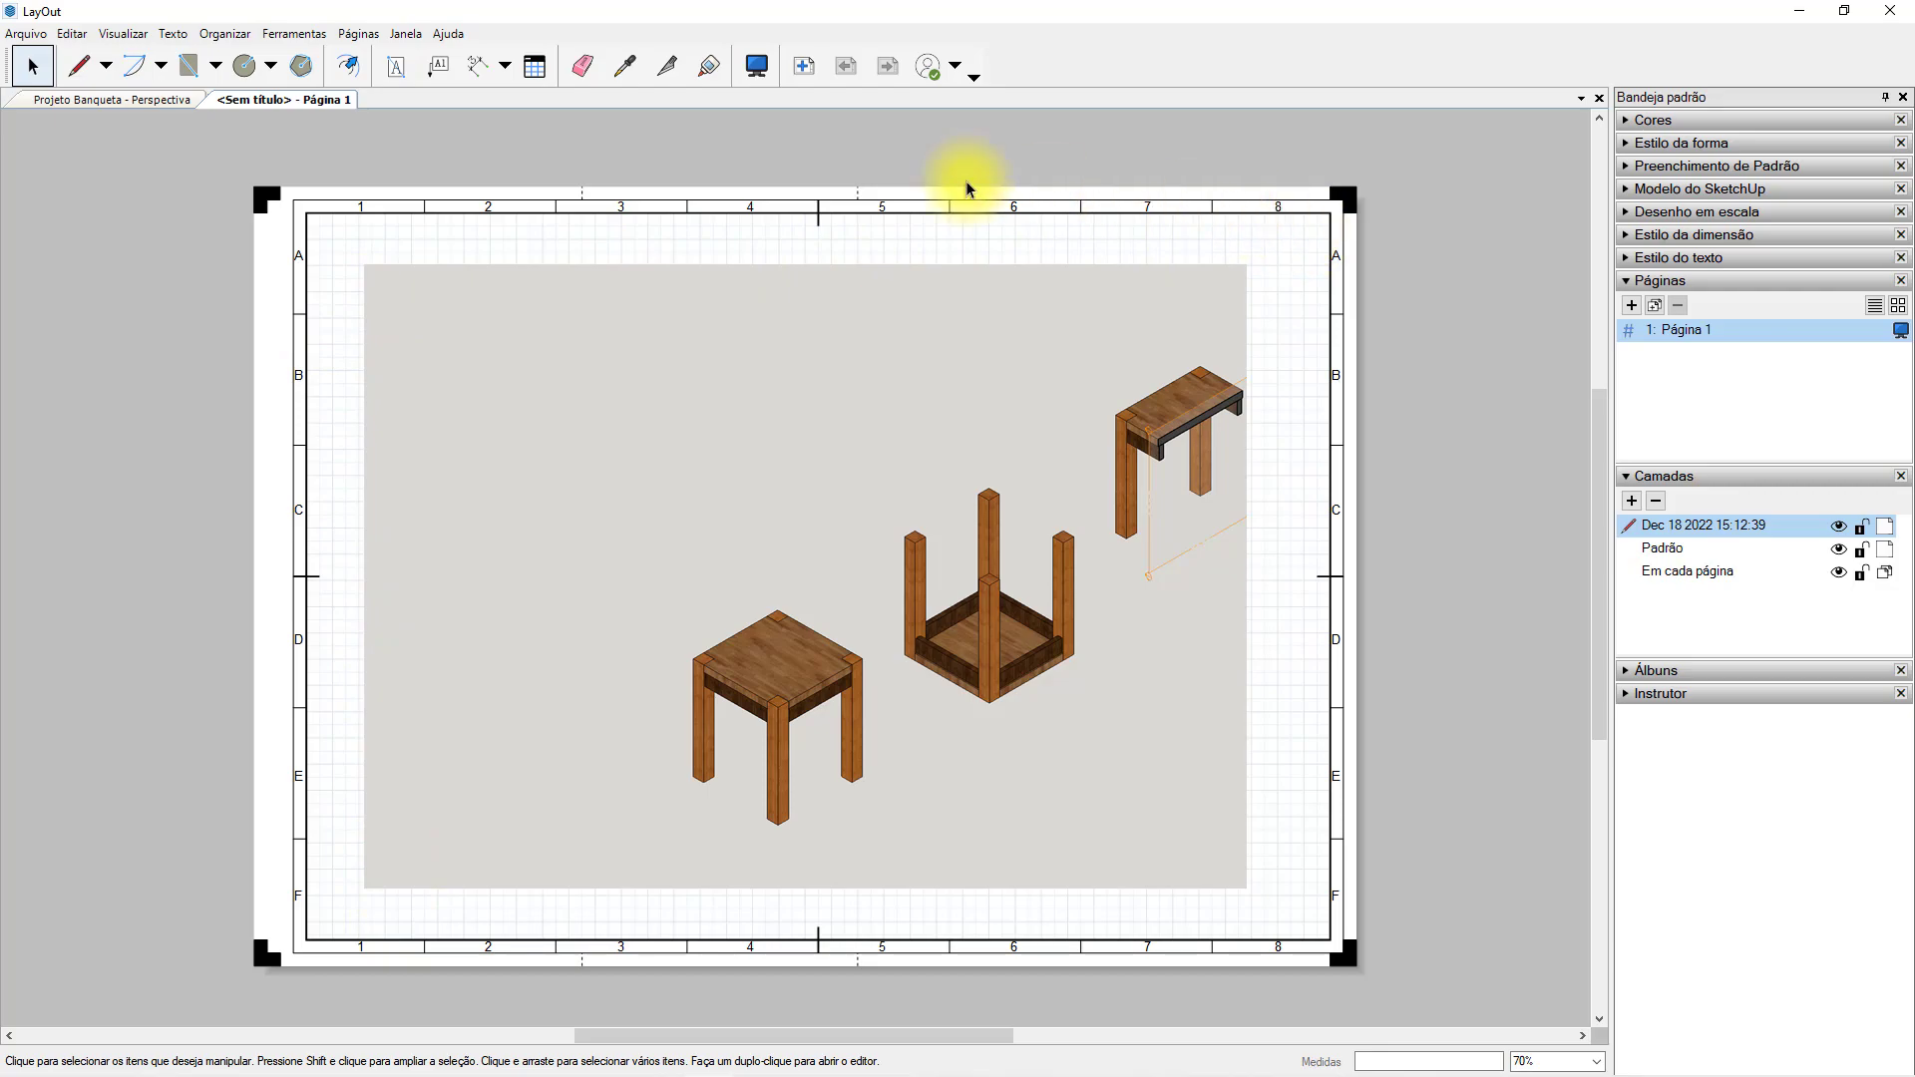
Close the untitled document without saving it.
{"action": "right_click", "coordinate": [333, 109]}
{"action": "left_click", "coordinate": [384, 132]}
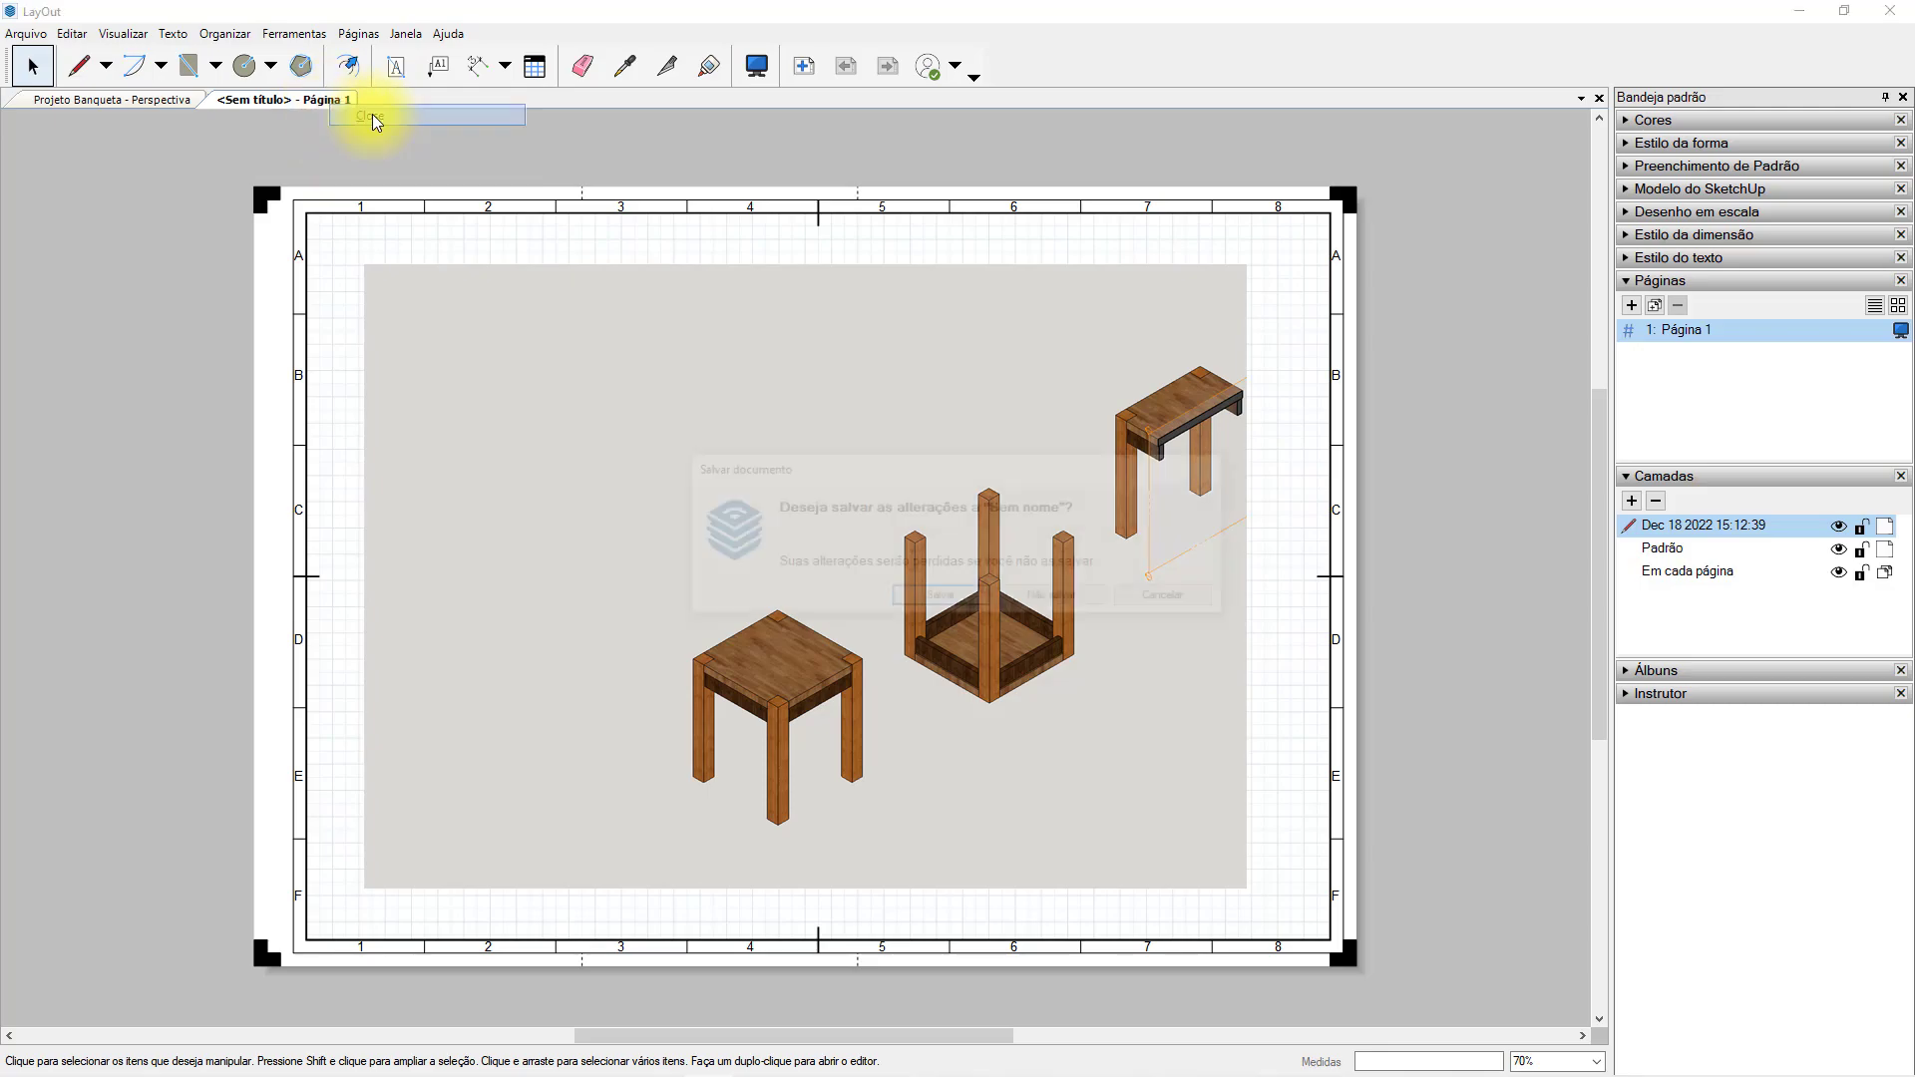
{"action": "left_click", "coordinate": [1060, 599]}
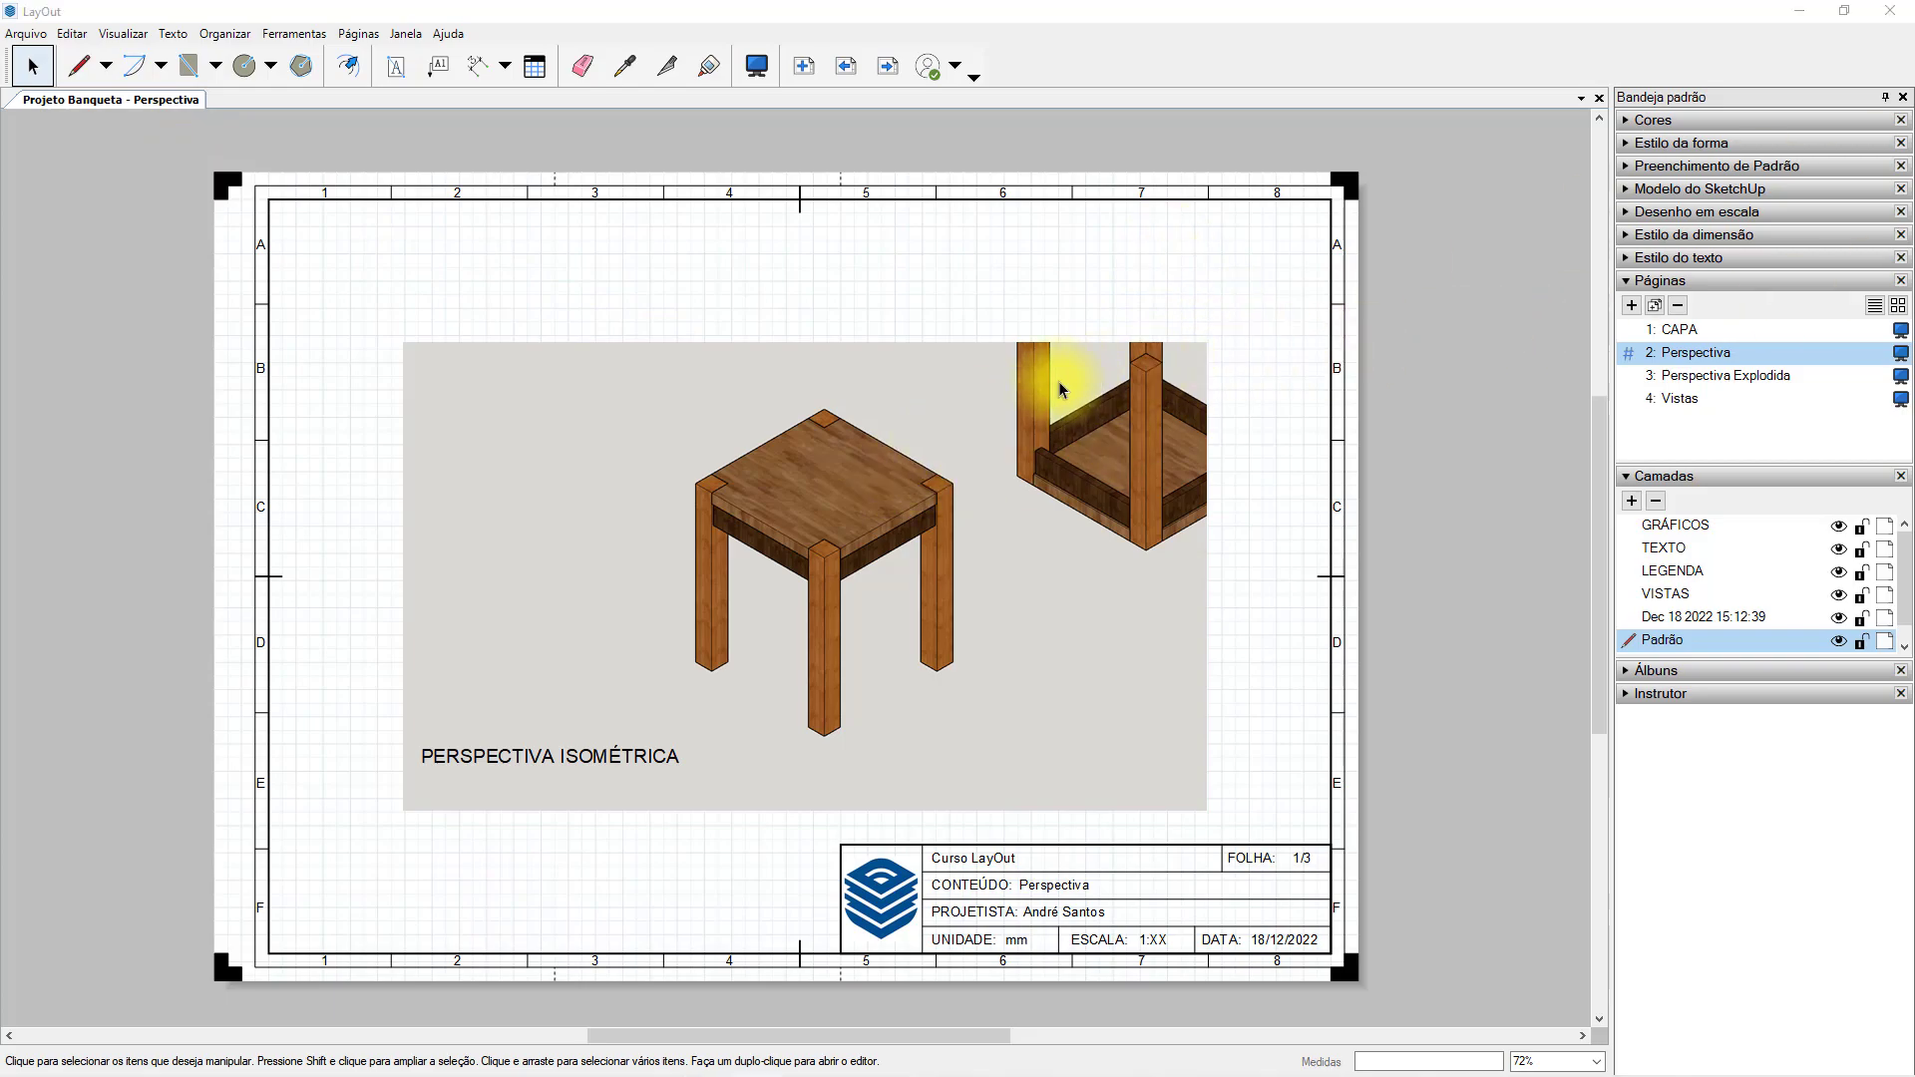
Collapse the page and layer lists and show the SketchUp model settings for the inserted stool viewport.
{"action": "left_click", "coordinate": [1630, 284]}
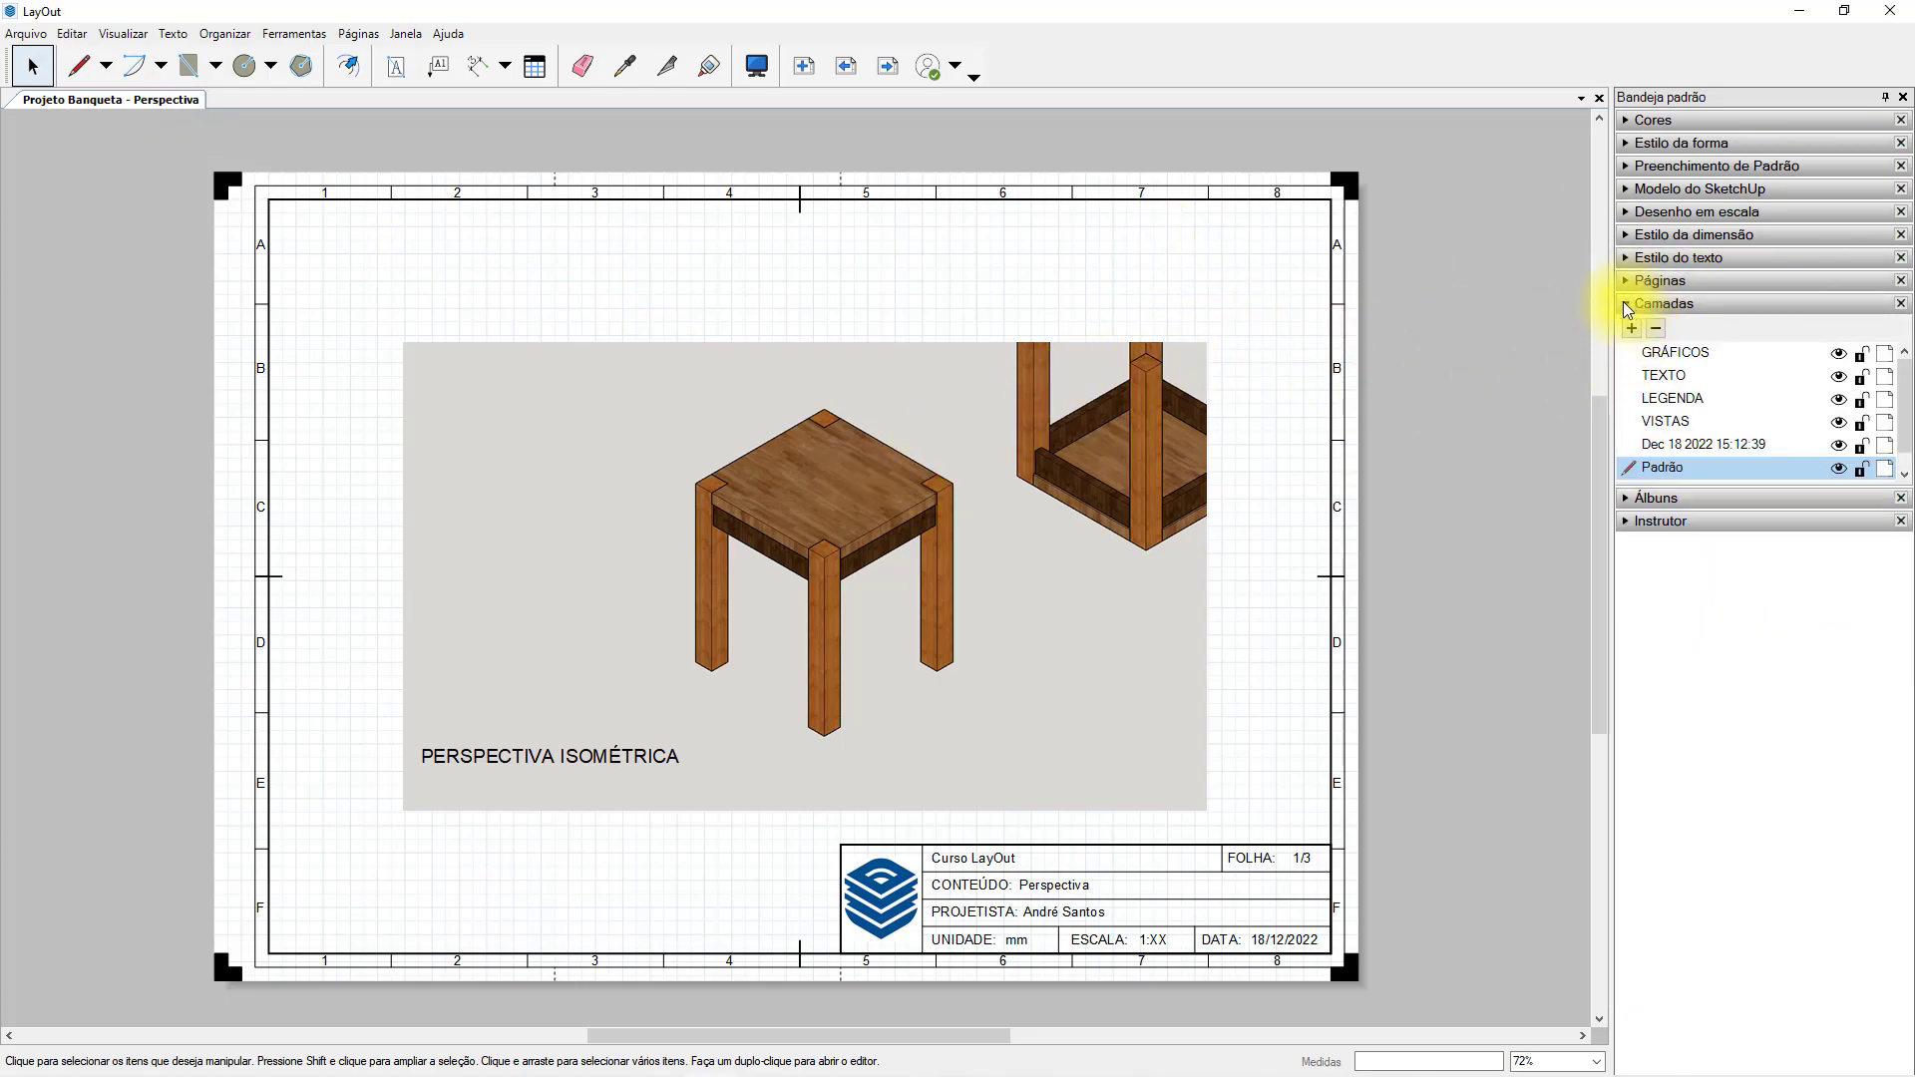
{"action": "left_click", "coordinate": [1628, 303]}
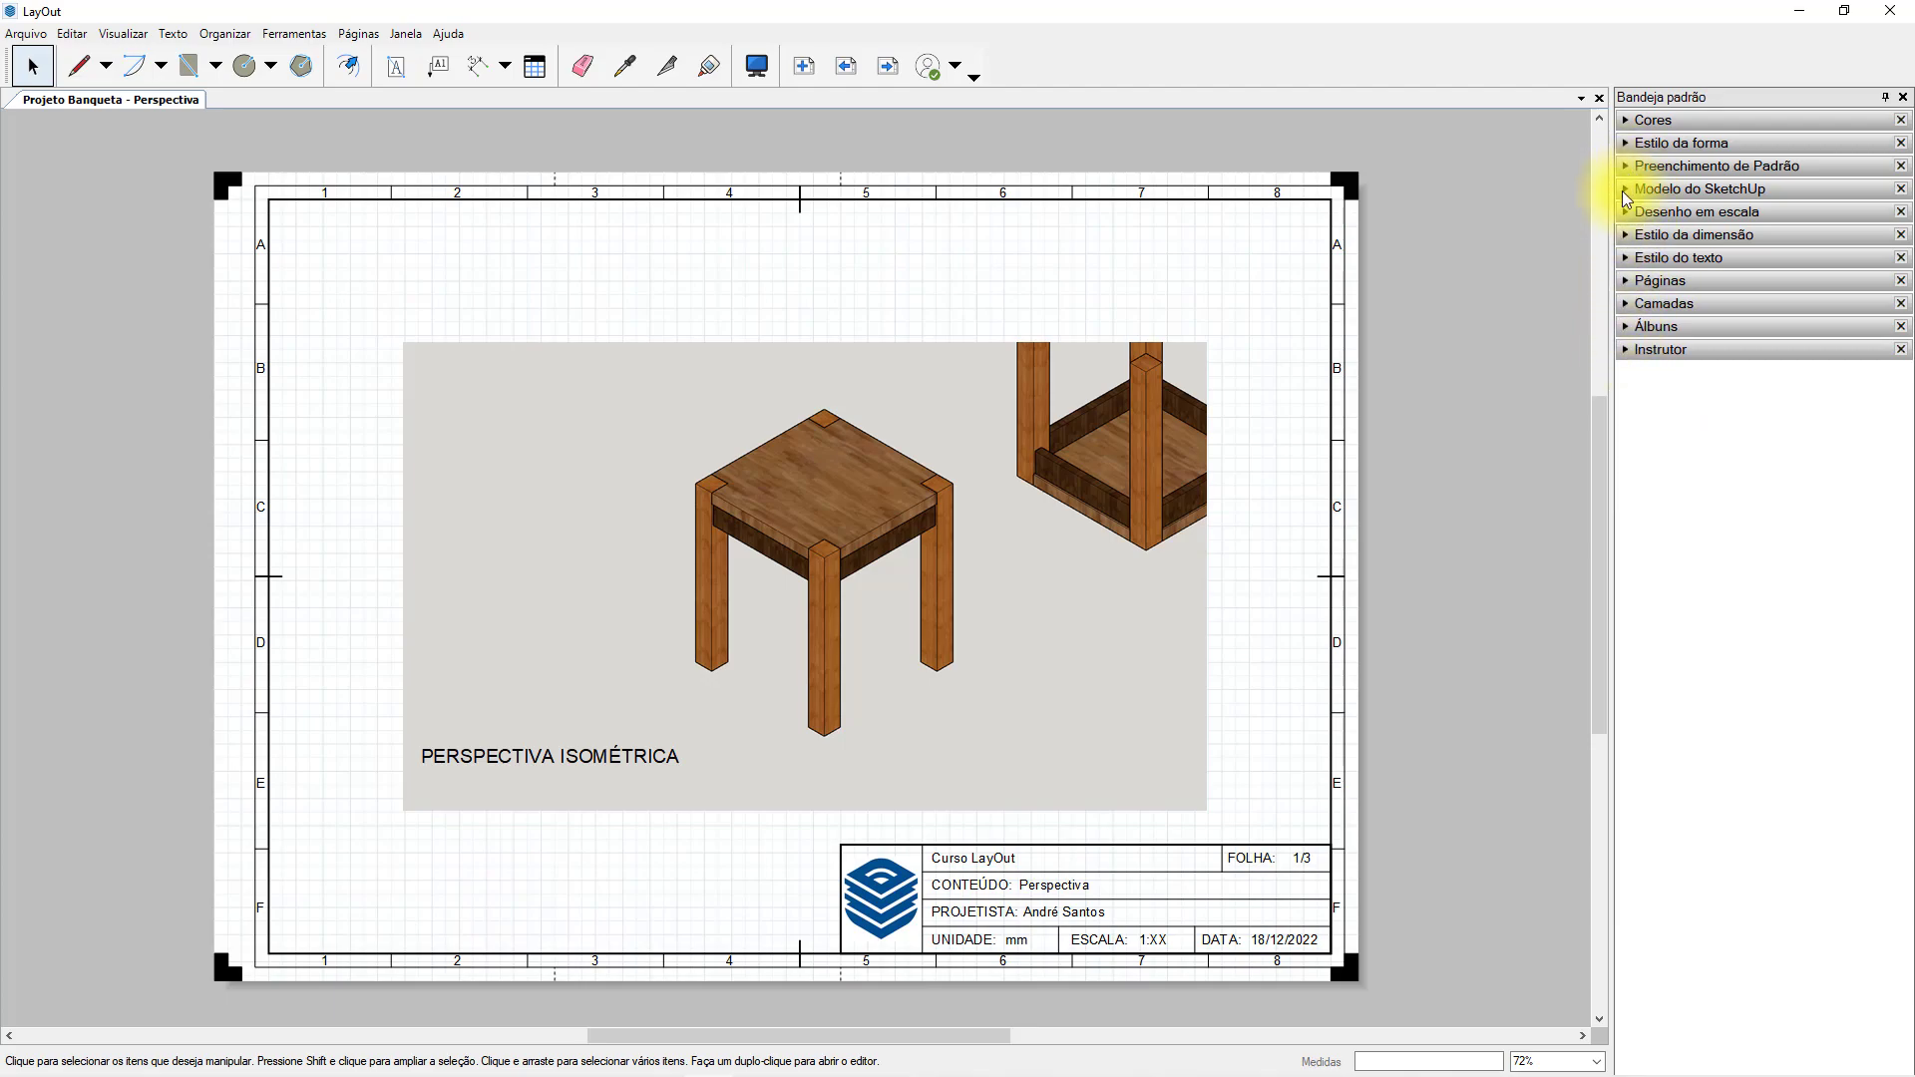
{"action": "left_click", "coordinate": [1626, 190]}
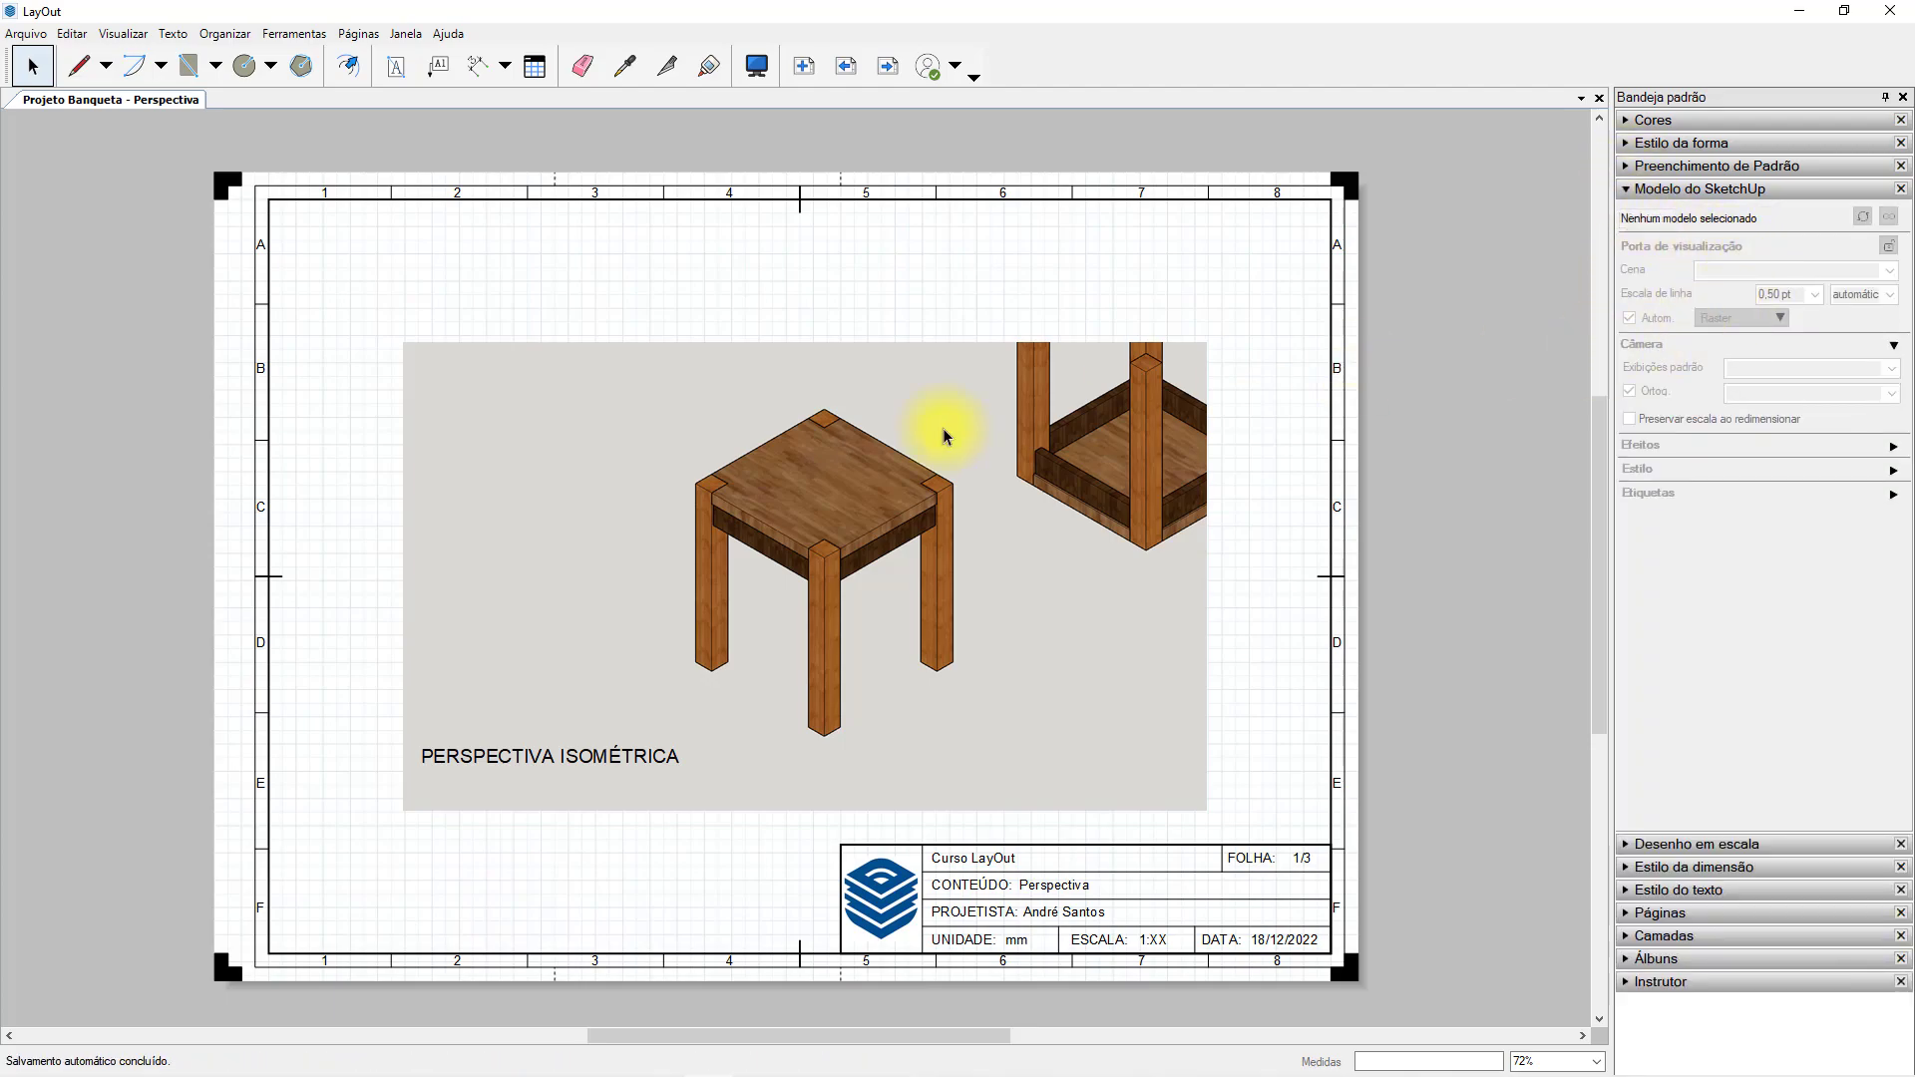
{"action": "left_click", "coordinate": [1124, 417]}
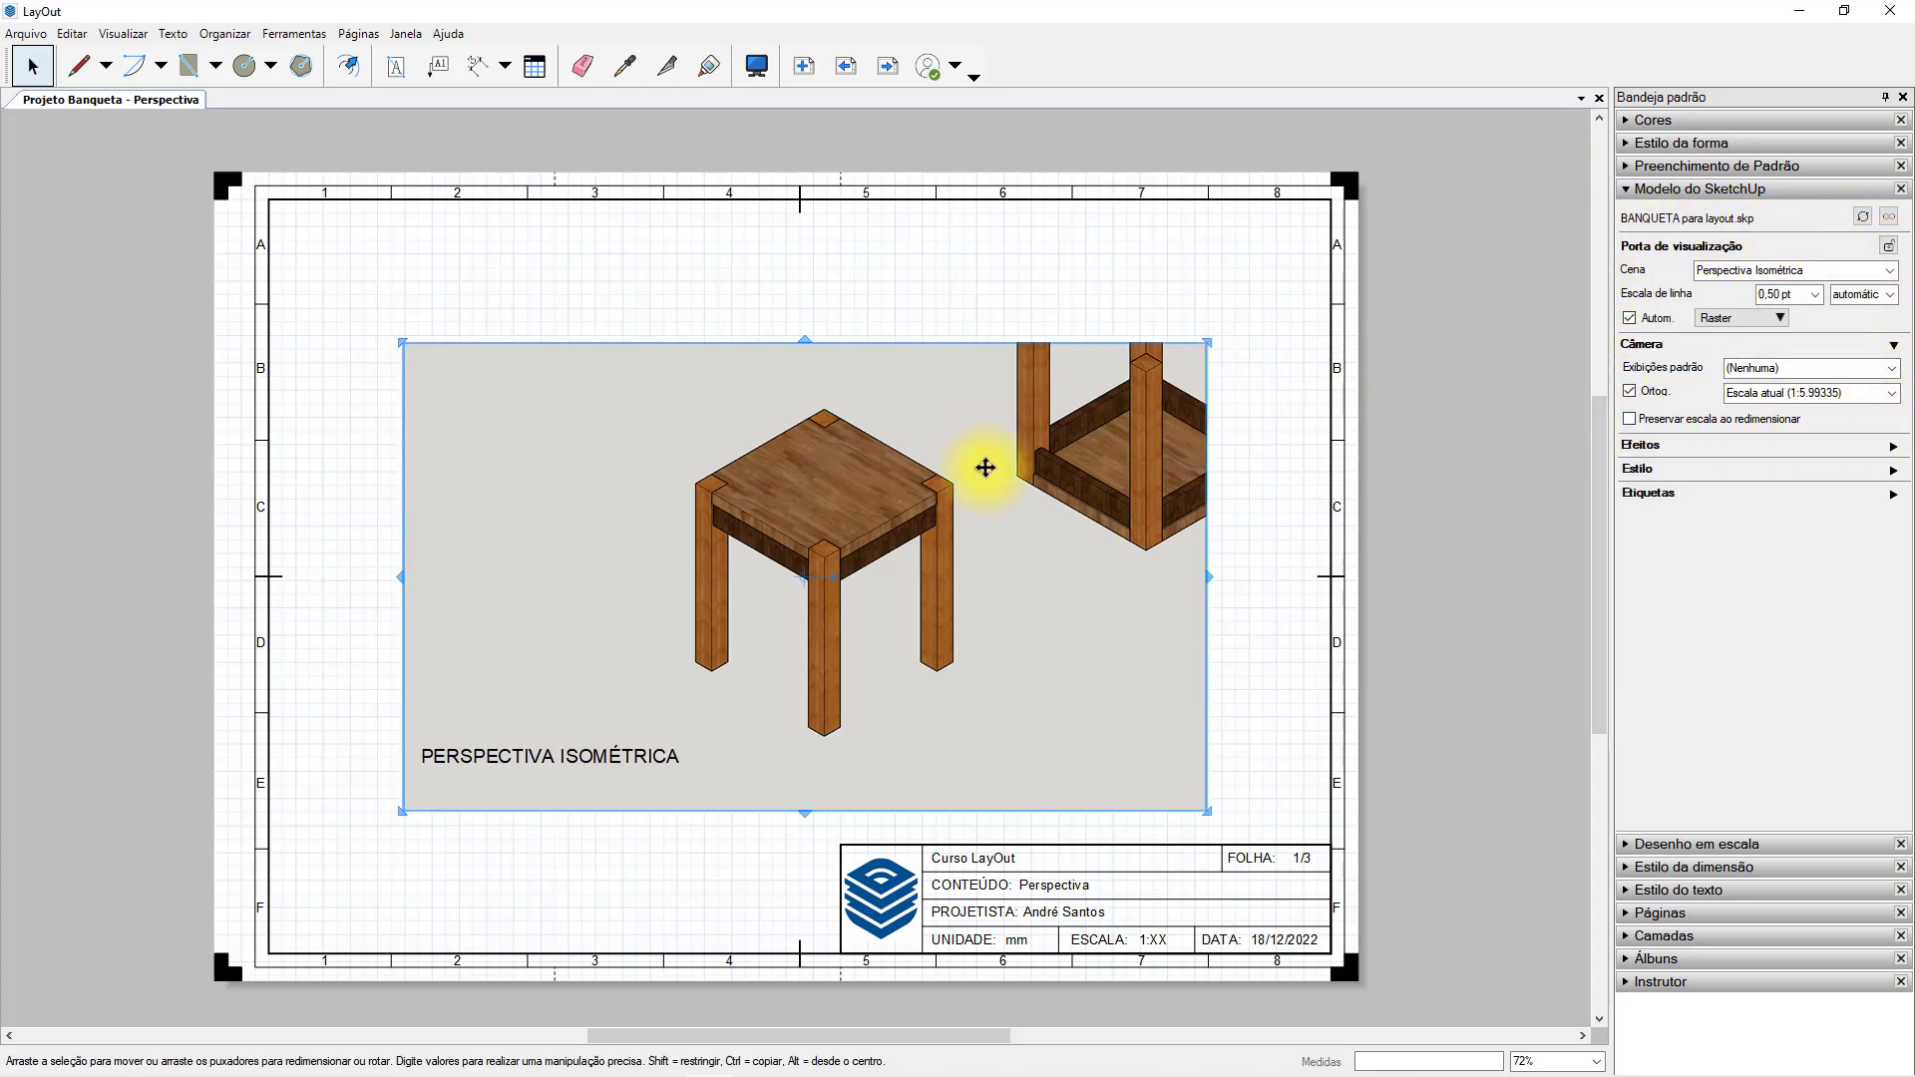
Orbit and zoom the camera inside the stool viewport, and reset the viewport to its saved scene.
{"action": "left_click_drag", "start_coordinate": [956, 475], "coordinate": [964, 454]}
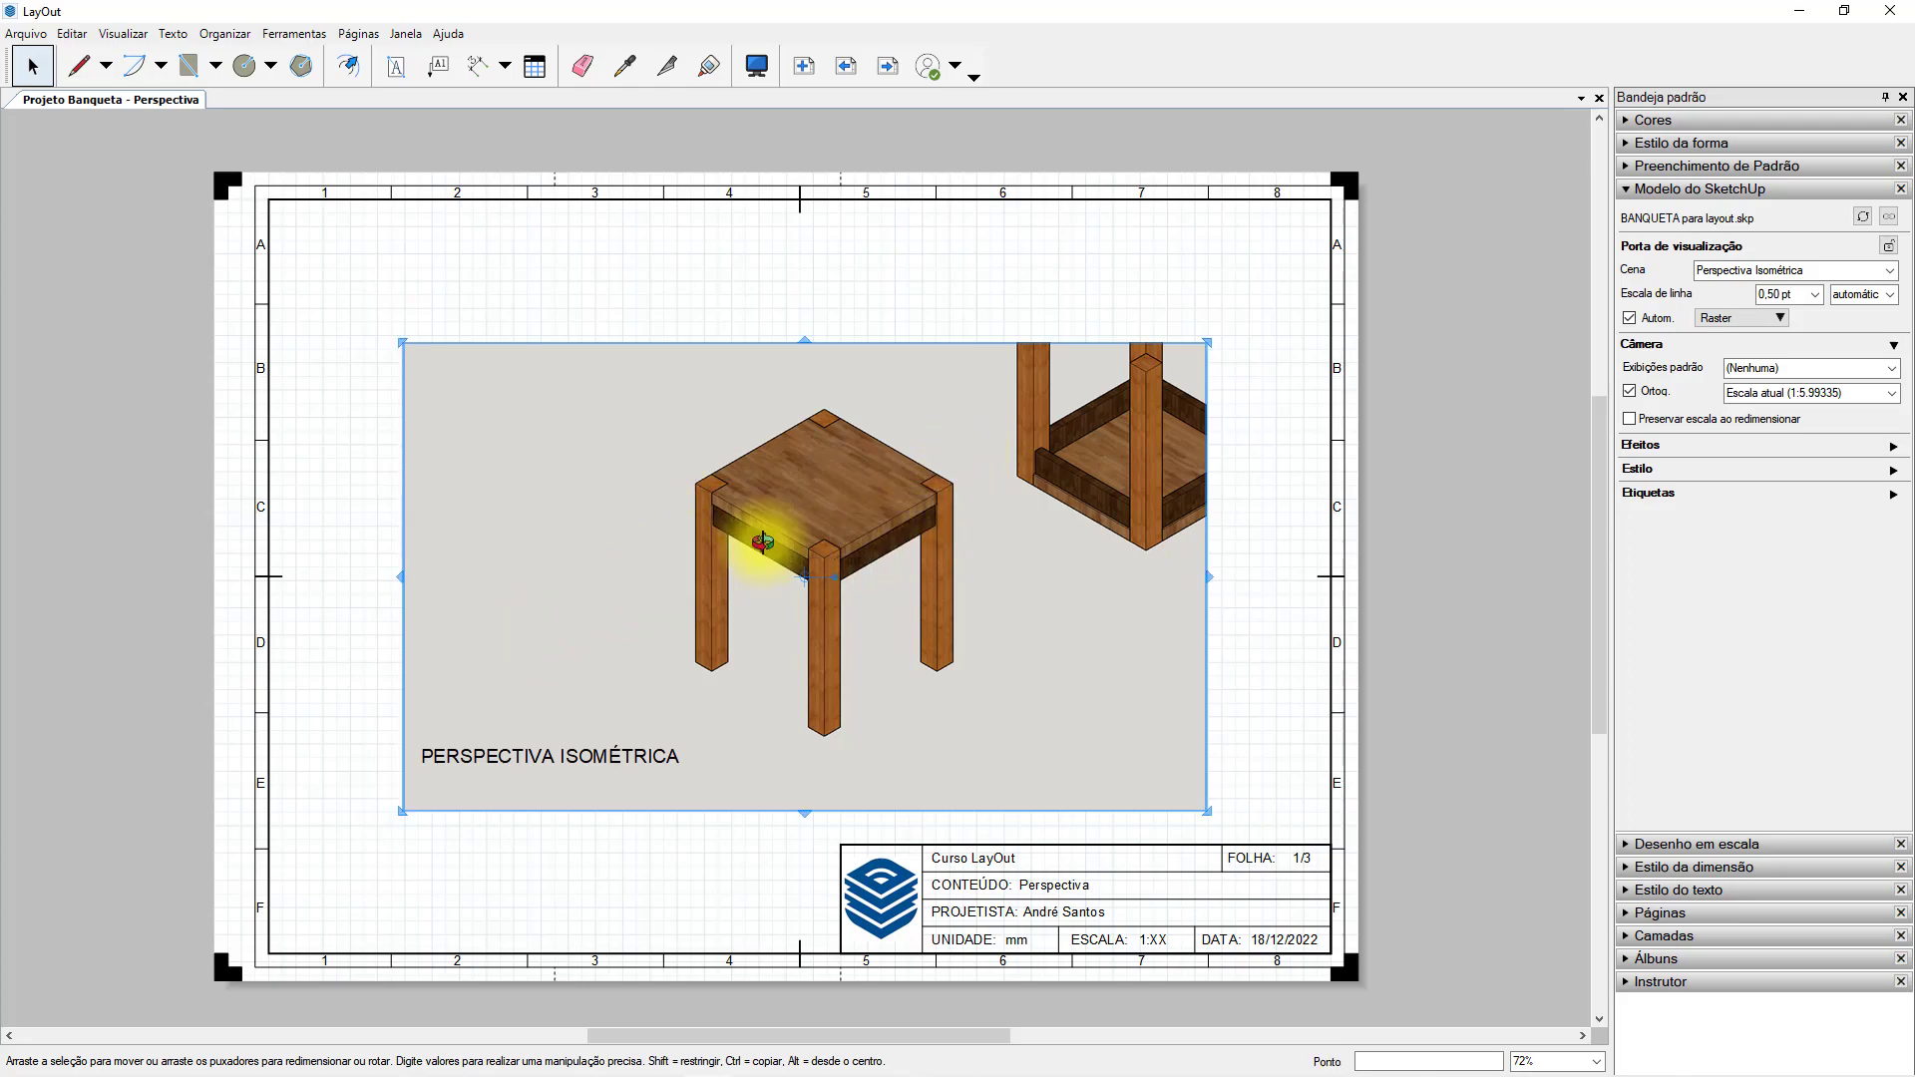
{"action": "mouse_move", "coordinate": [911, 543]}
{"action": "left_mouse_down"}
{"action": "mouse_move", "coordinate": [820, 464]}
{"action": "mouse_move", "coordinate": [483, 432]}
{"action": "mouse_move", "coordinate": [774, 266]}
{"action": "mouse_move", "coordinate": [1231, 317]}
{"action": "mouse_move", "coordinate": [1047, 549]}
{"action": "mouse_move", "coordinate": [898, 510]}
{"action": "left_mouse_up"}
{"action": "scroll", "coordinate": [889, 584], "scroll_direction": "down", "scroll_amount": 3}
{"action": "scroll", "coordinate": [888, 584], "scroll_direction": "up", "scroll_amount": 4}
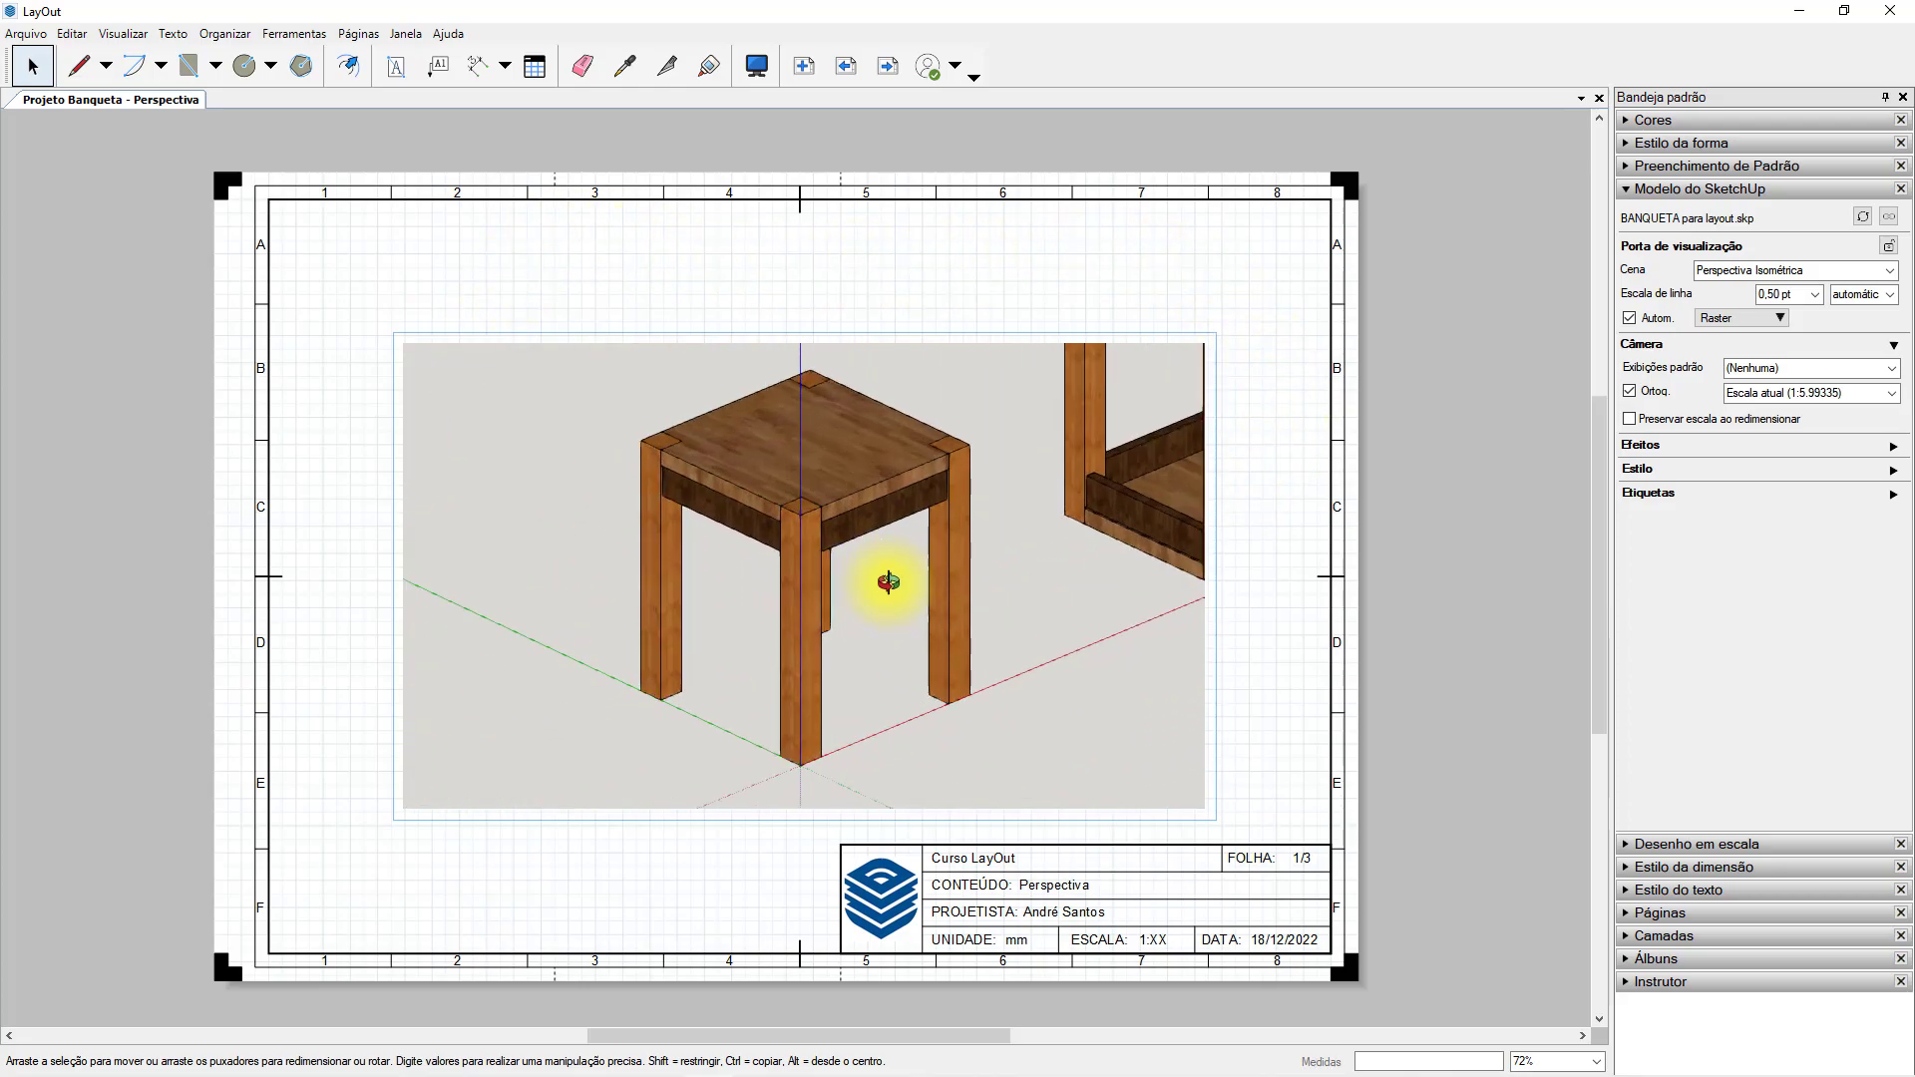
{"action": "left_click", "coordinate": [1028, 304]}
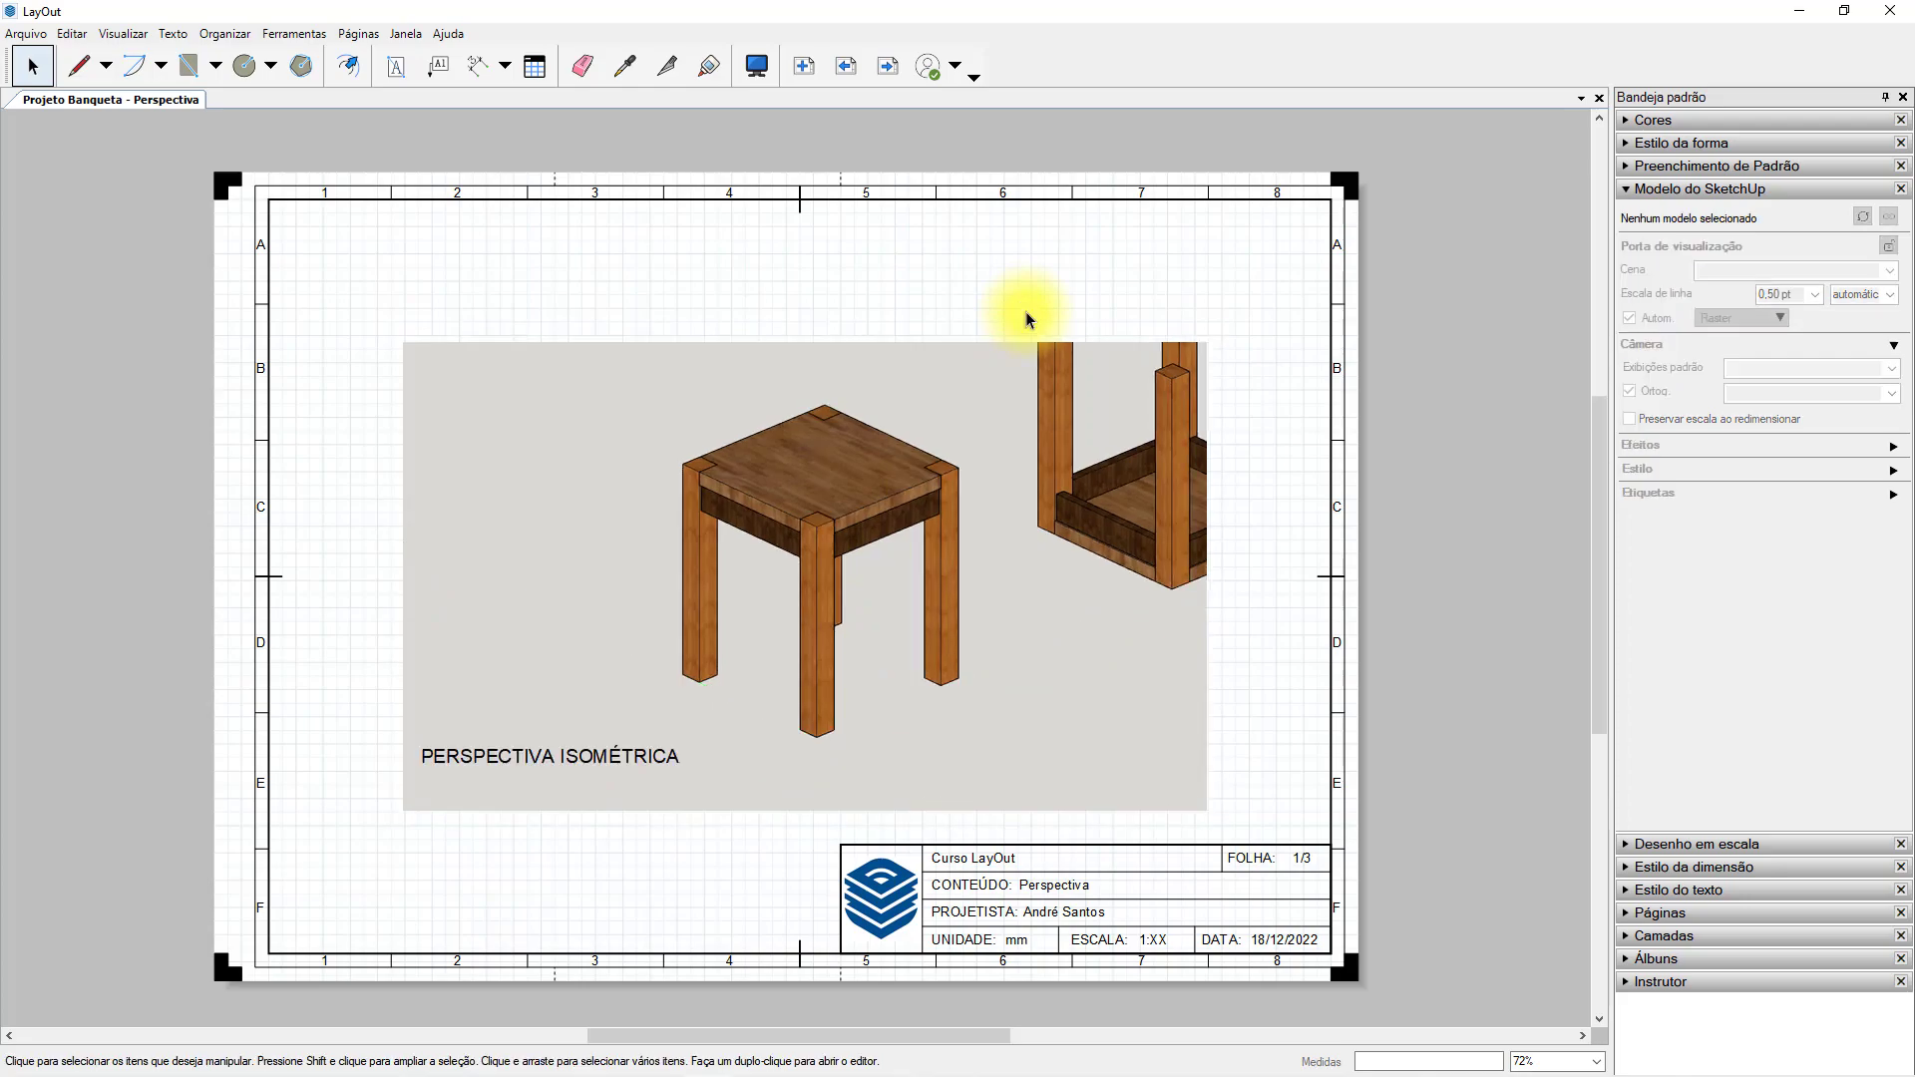
{"action": "left_click", "coordinate": [1163, 444]}
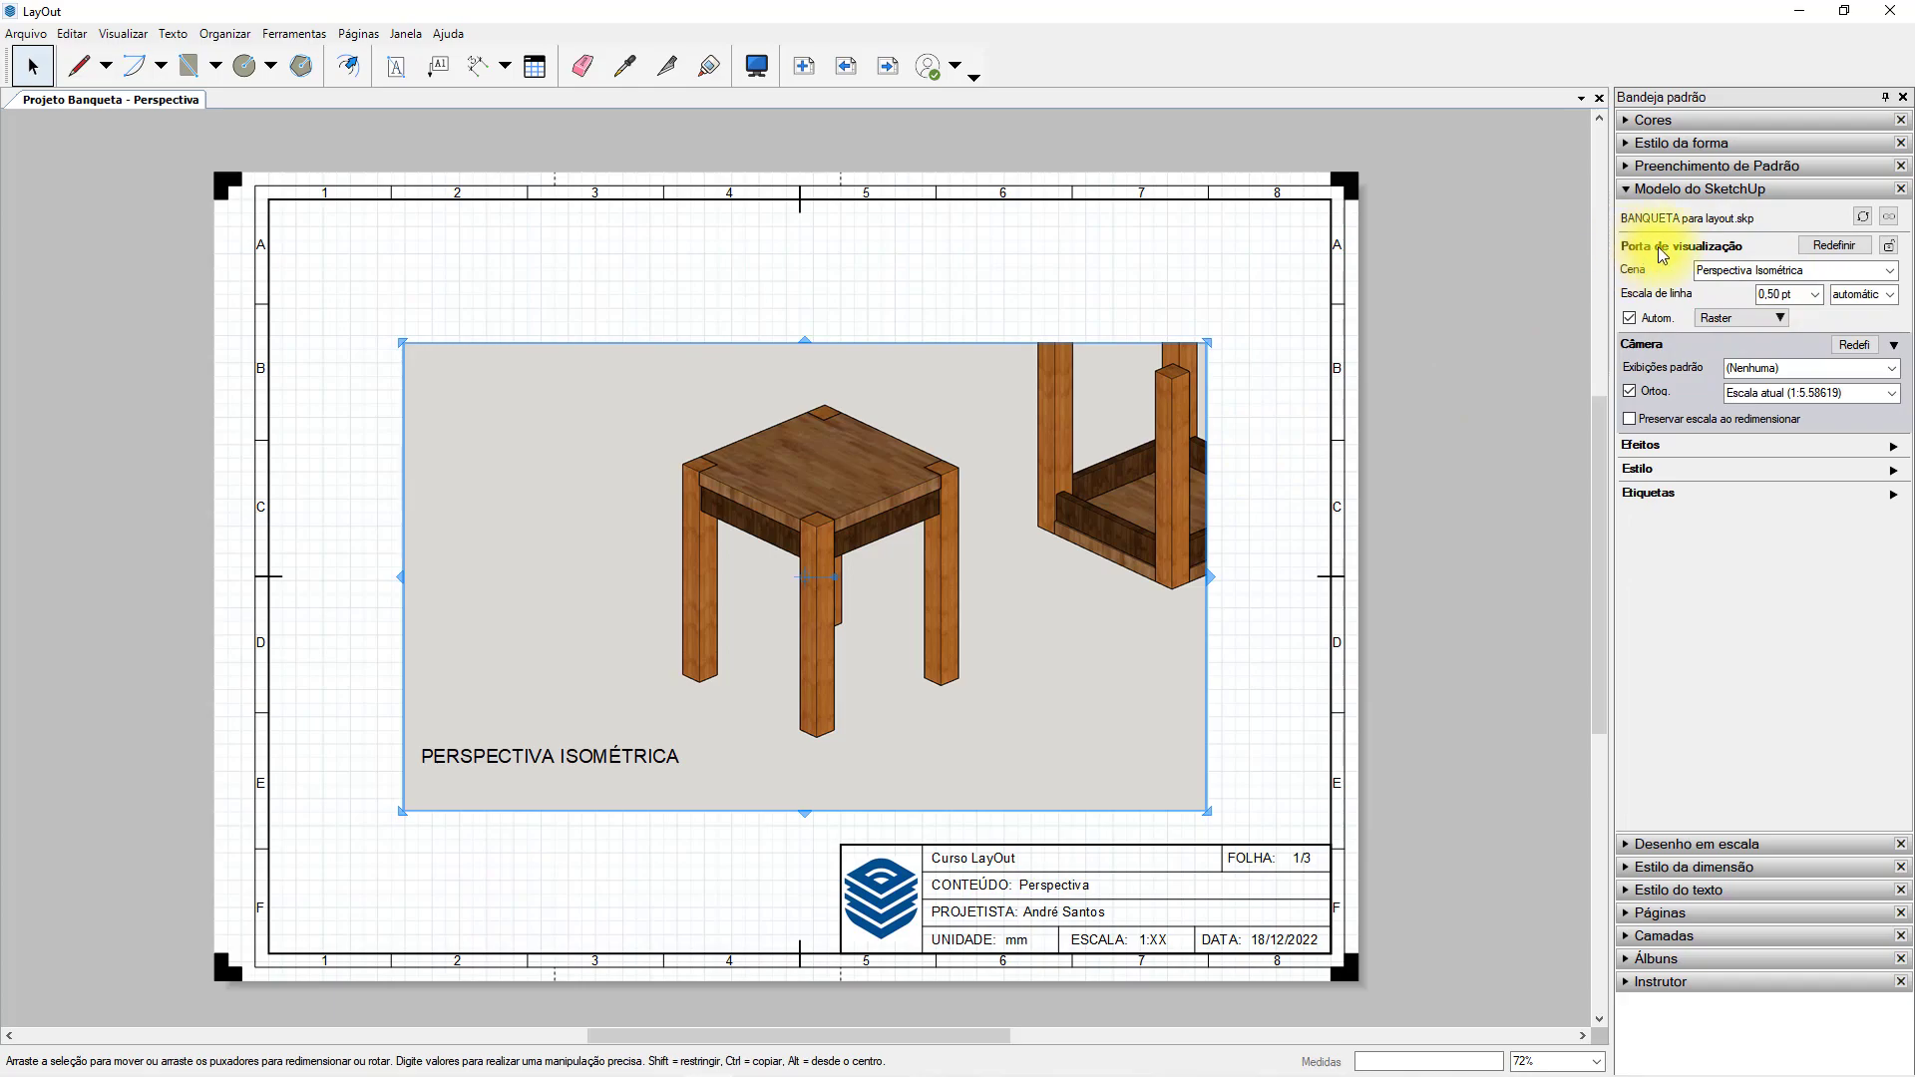
{"action": "left_click", "coordinate": [1830, 245]}
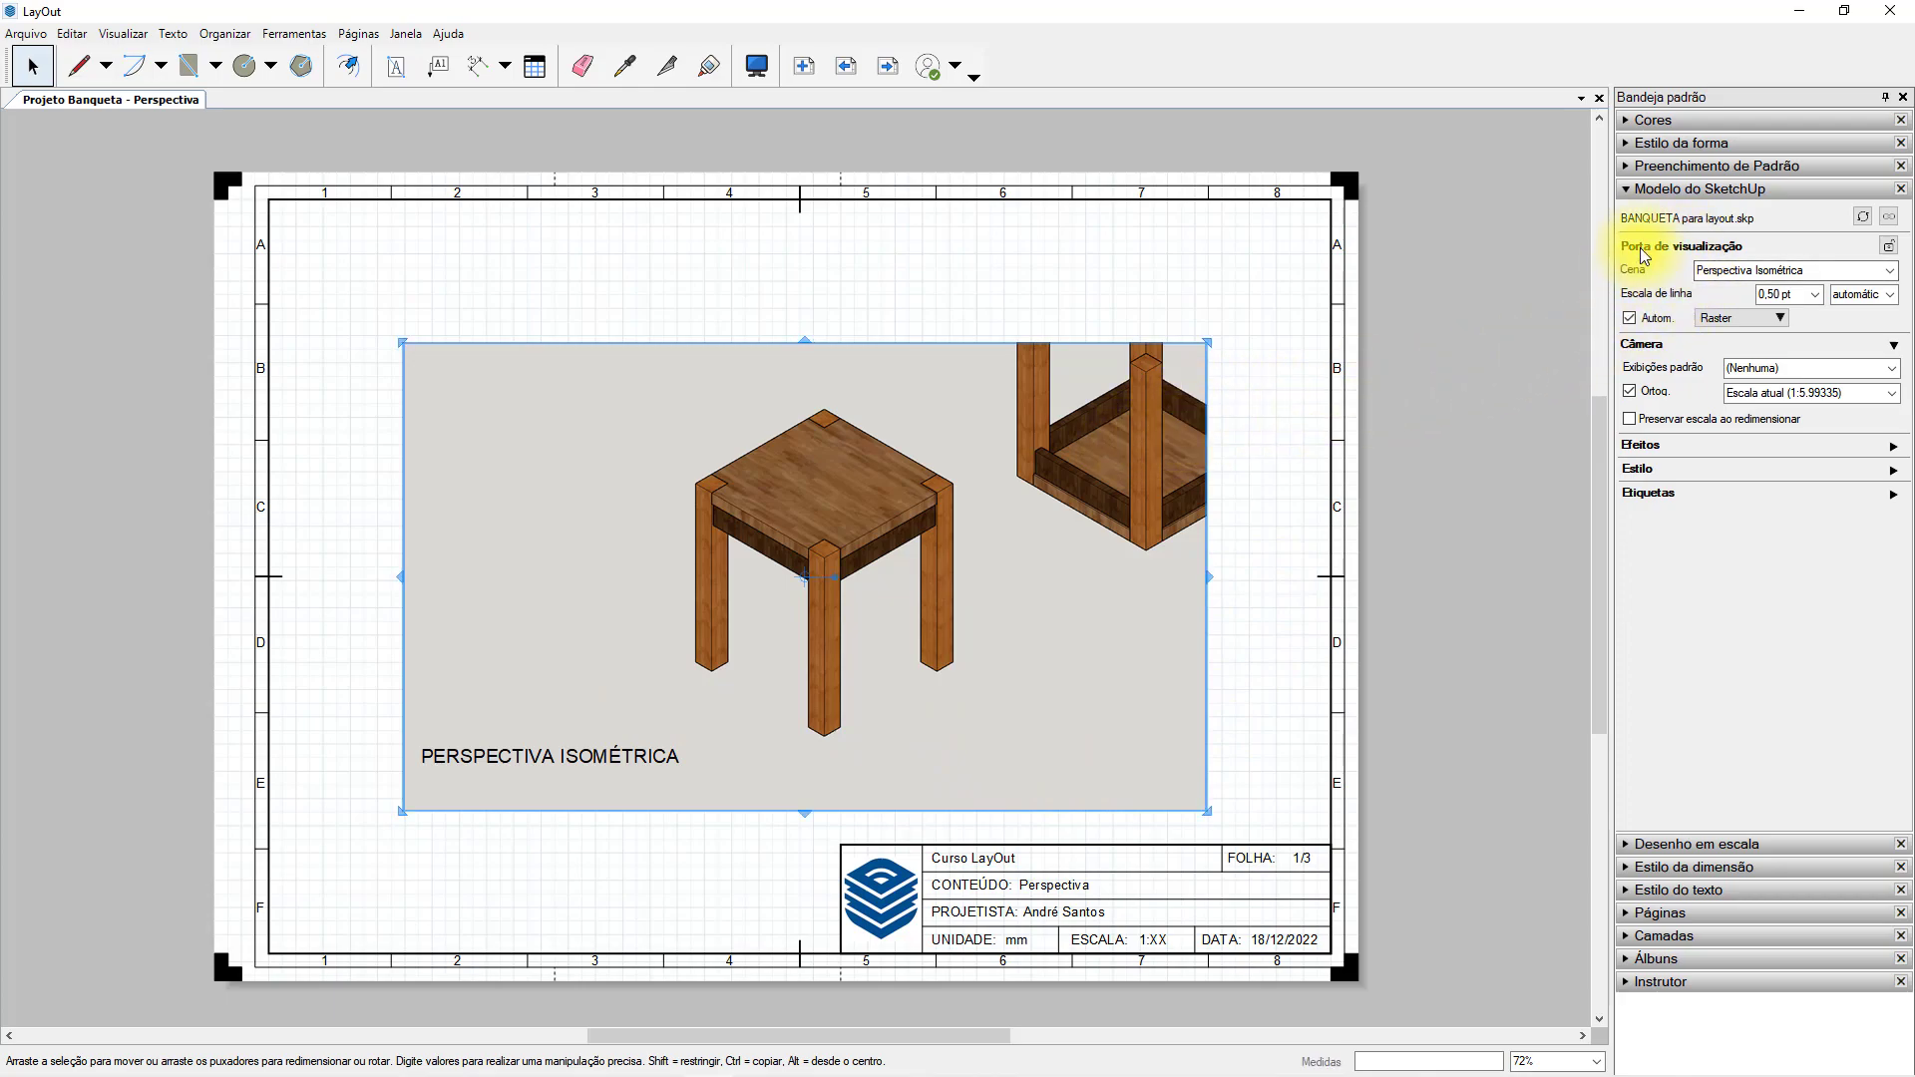
Switch the stool viewport to the Imagem de apresentação scene and back to Perspectiva Isométrica.
{"action": "left_click", "coordinate": [1889, 270]}
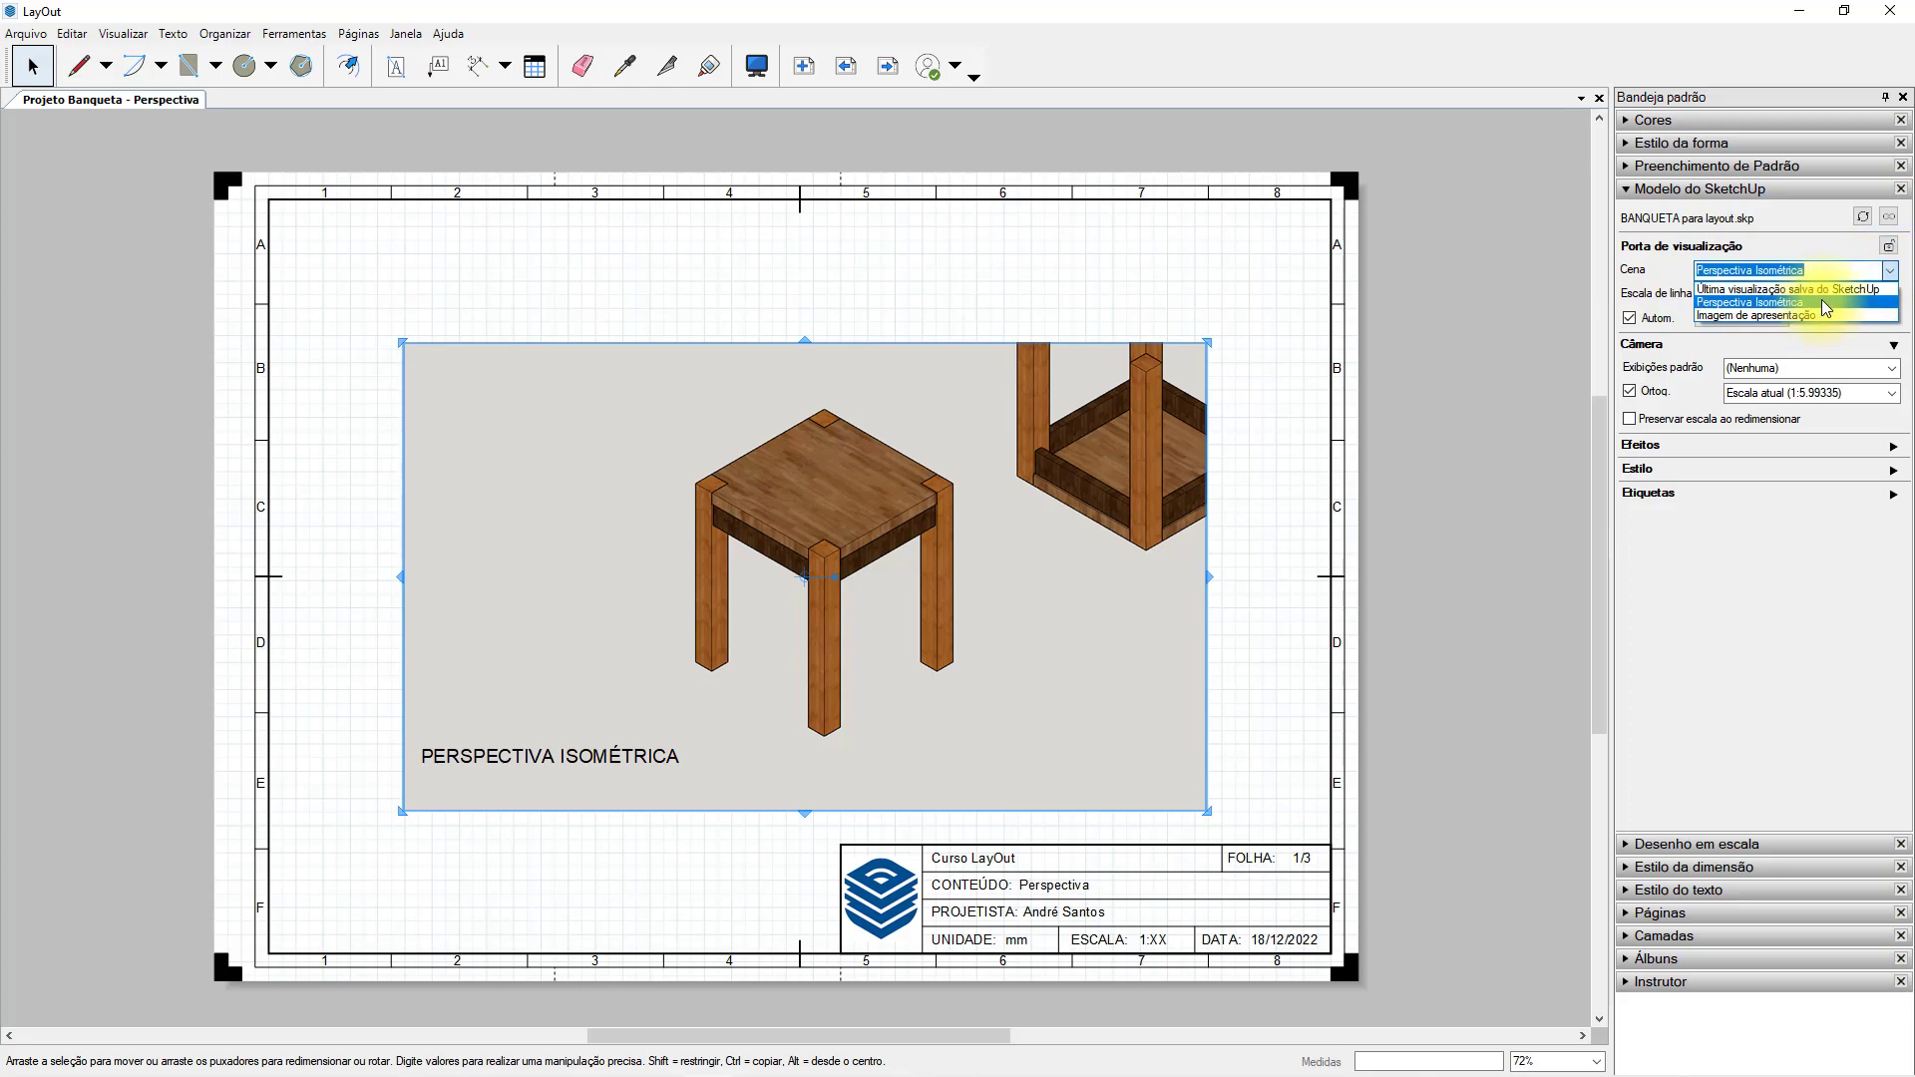
{"action": "left_click", "coordinate": [1821, 315]}
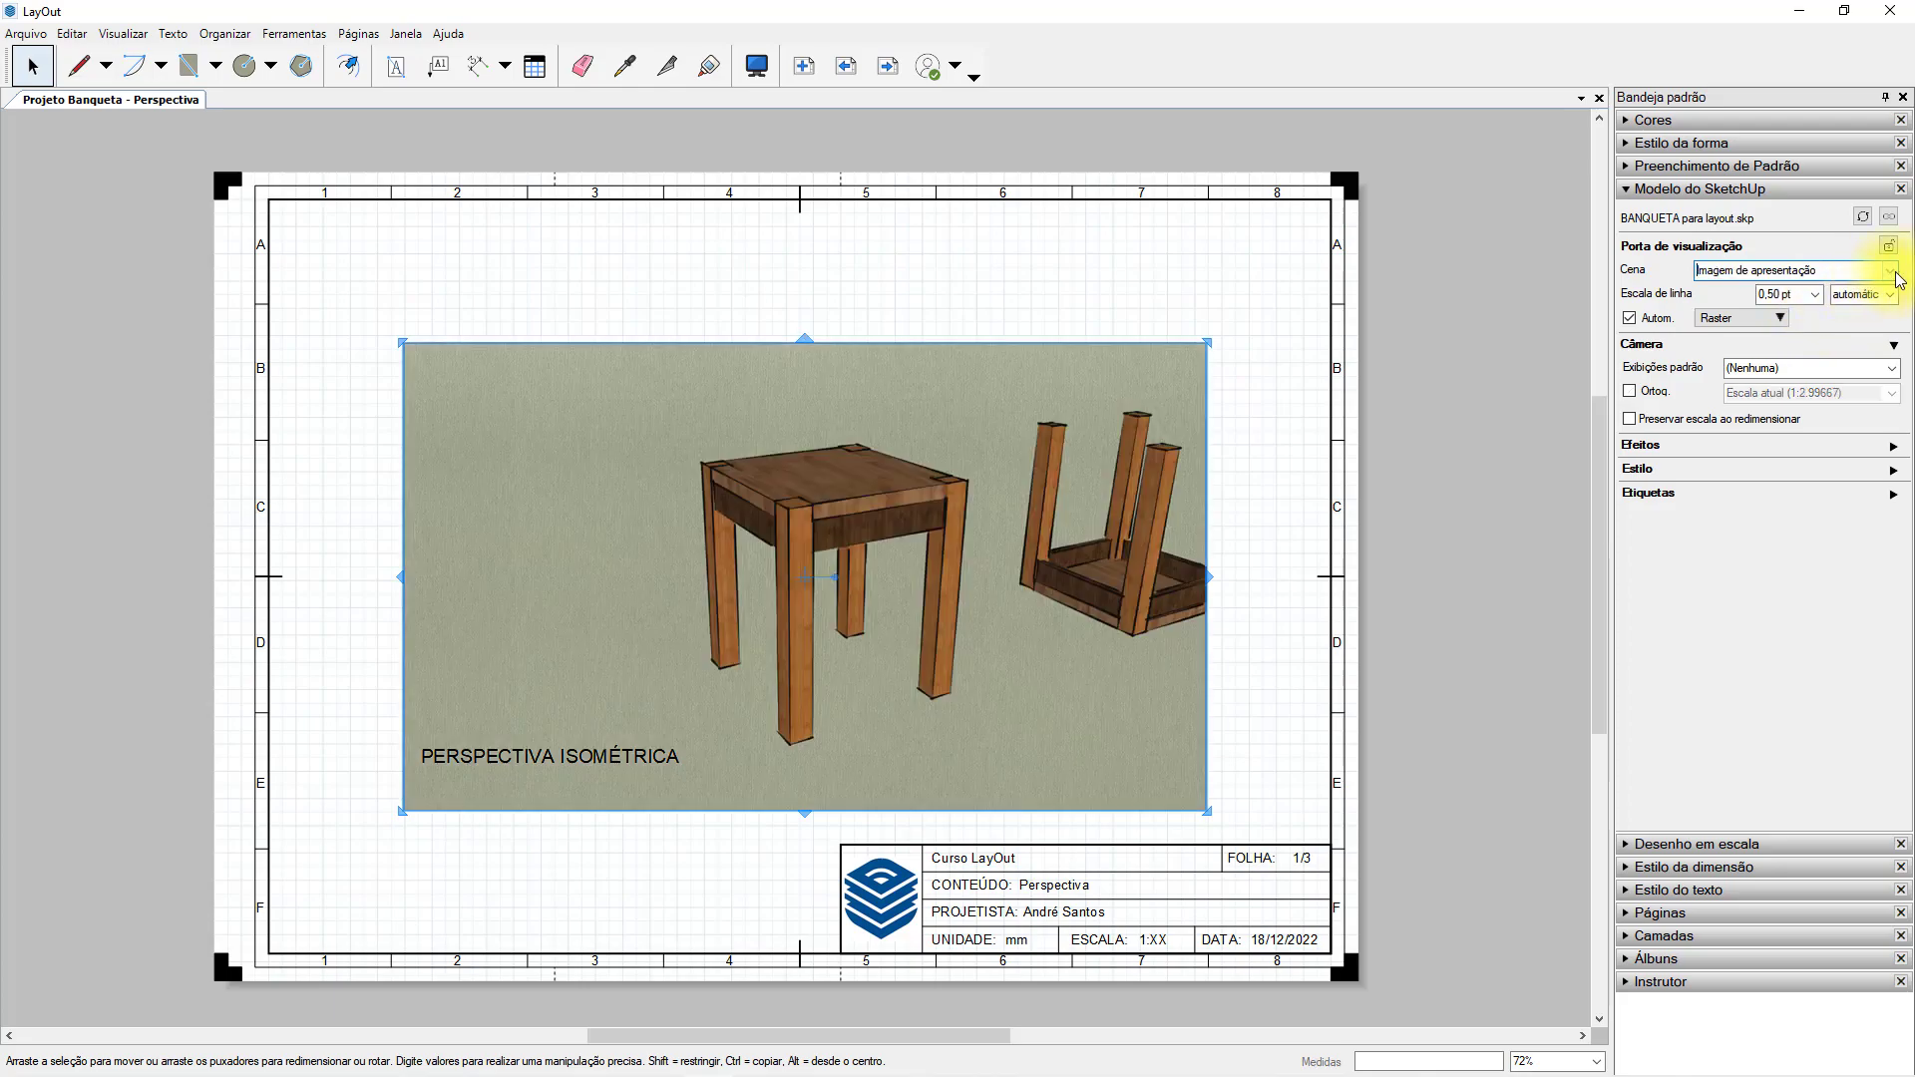
{"action": "left_click", "coordinate": [1888, 271]}
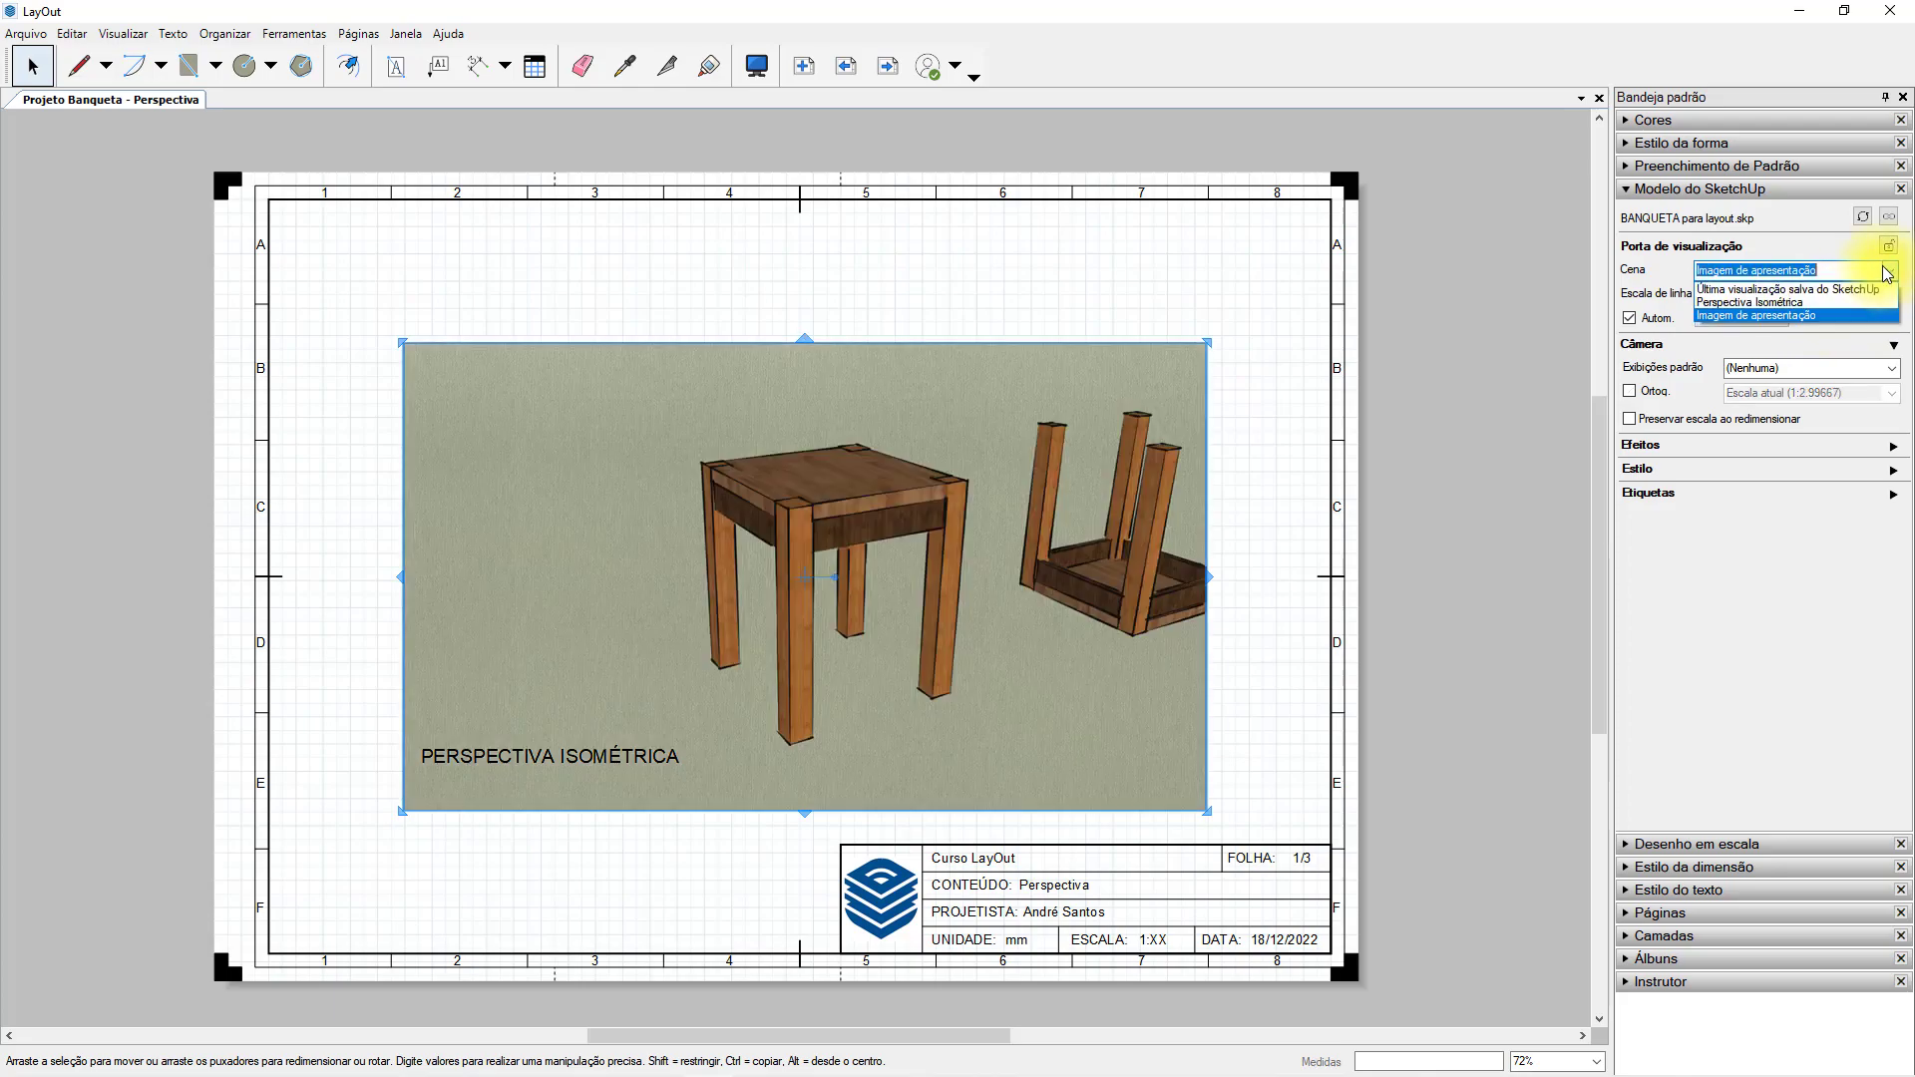
{"action": "left_click", "coordinate": [1762, 309]}
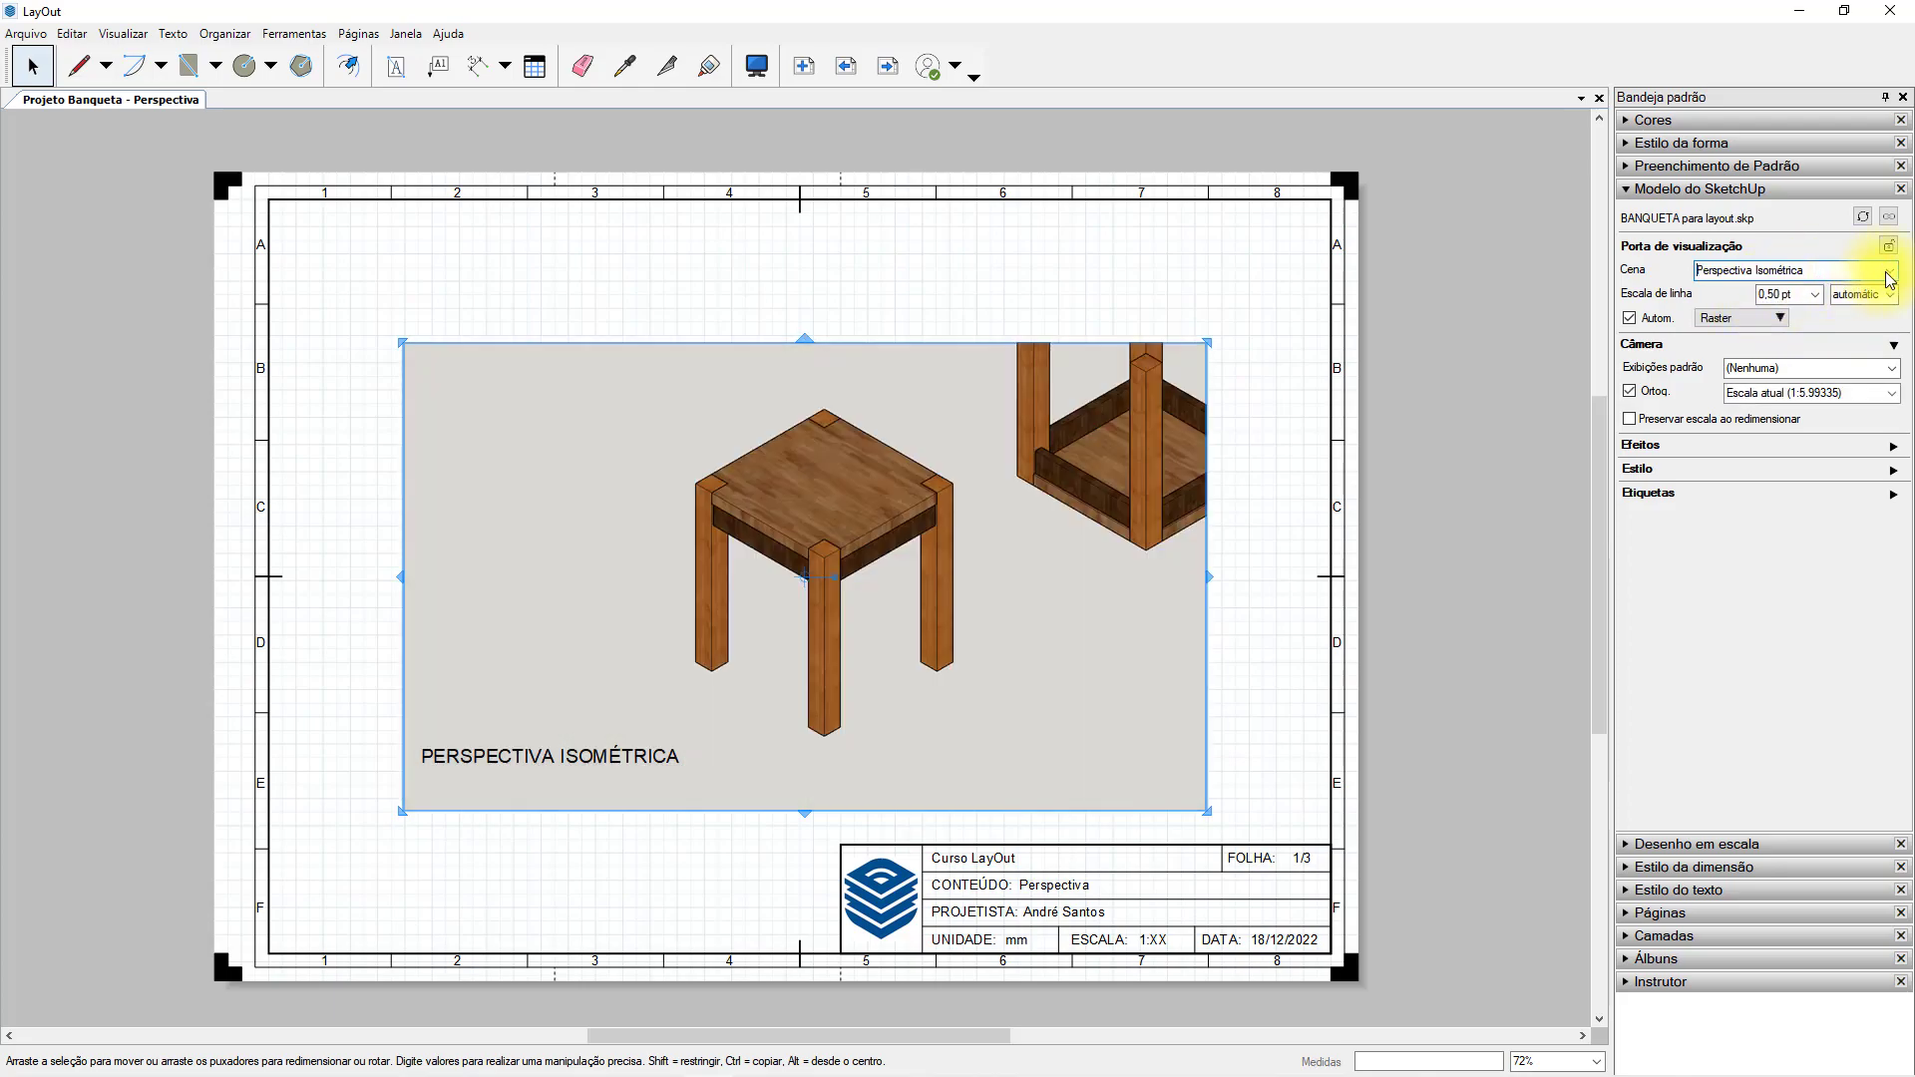
Set the stool viewport's scene to Última visualização salva do SketchUp.
{"action": "left_click", "coordinate": [1890, 270]}
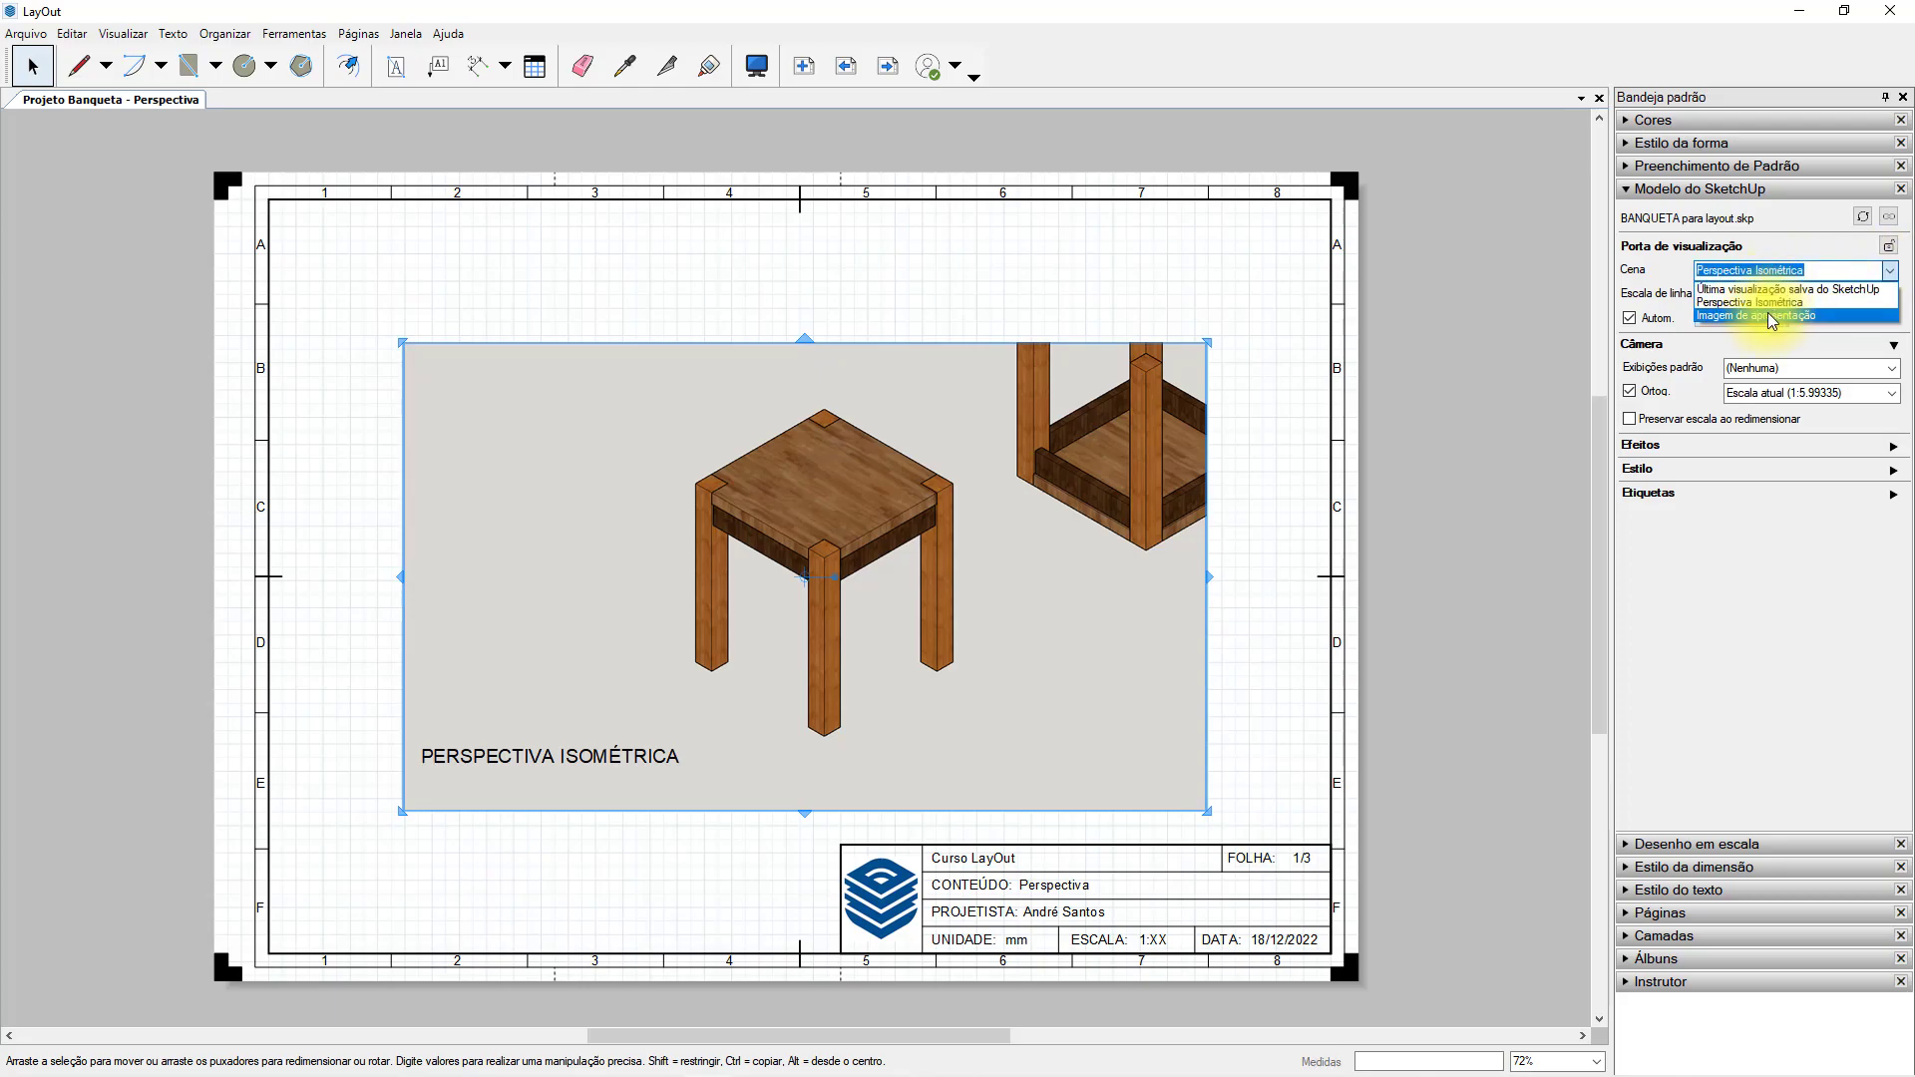
{"action": "left_click", "coordinate": [1772, 290]}
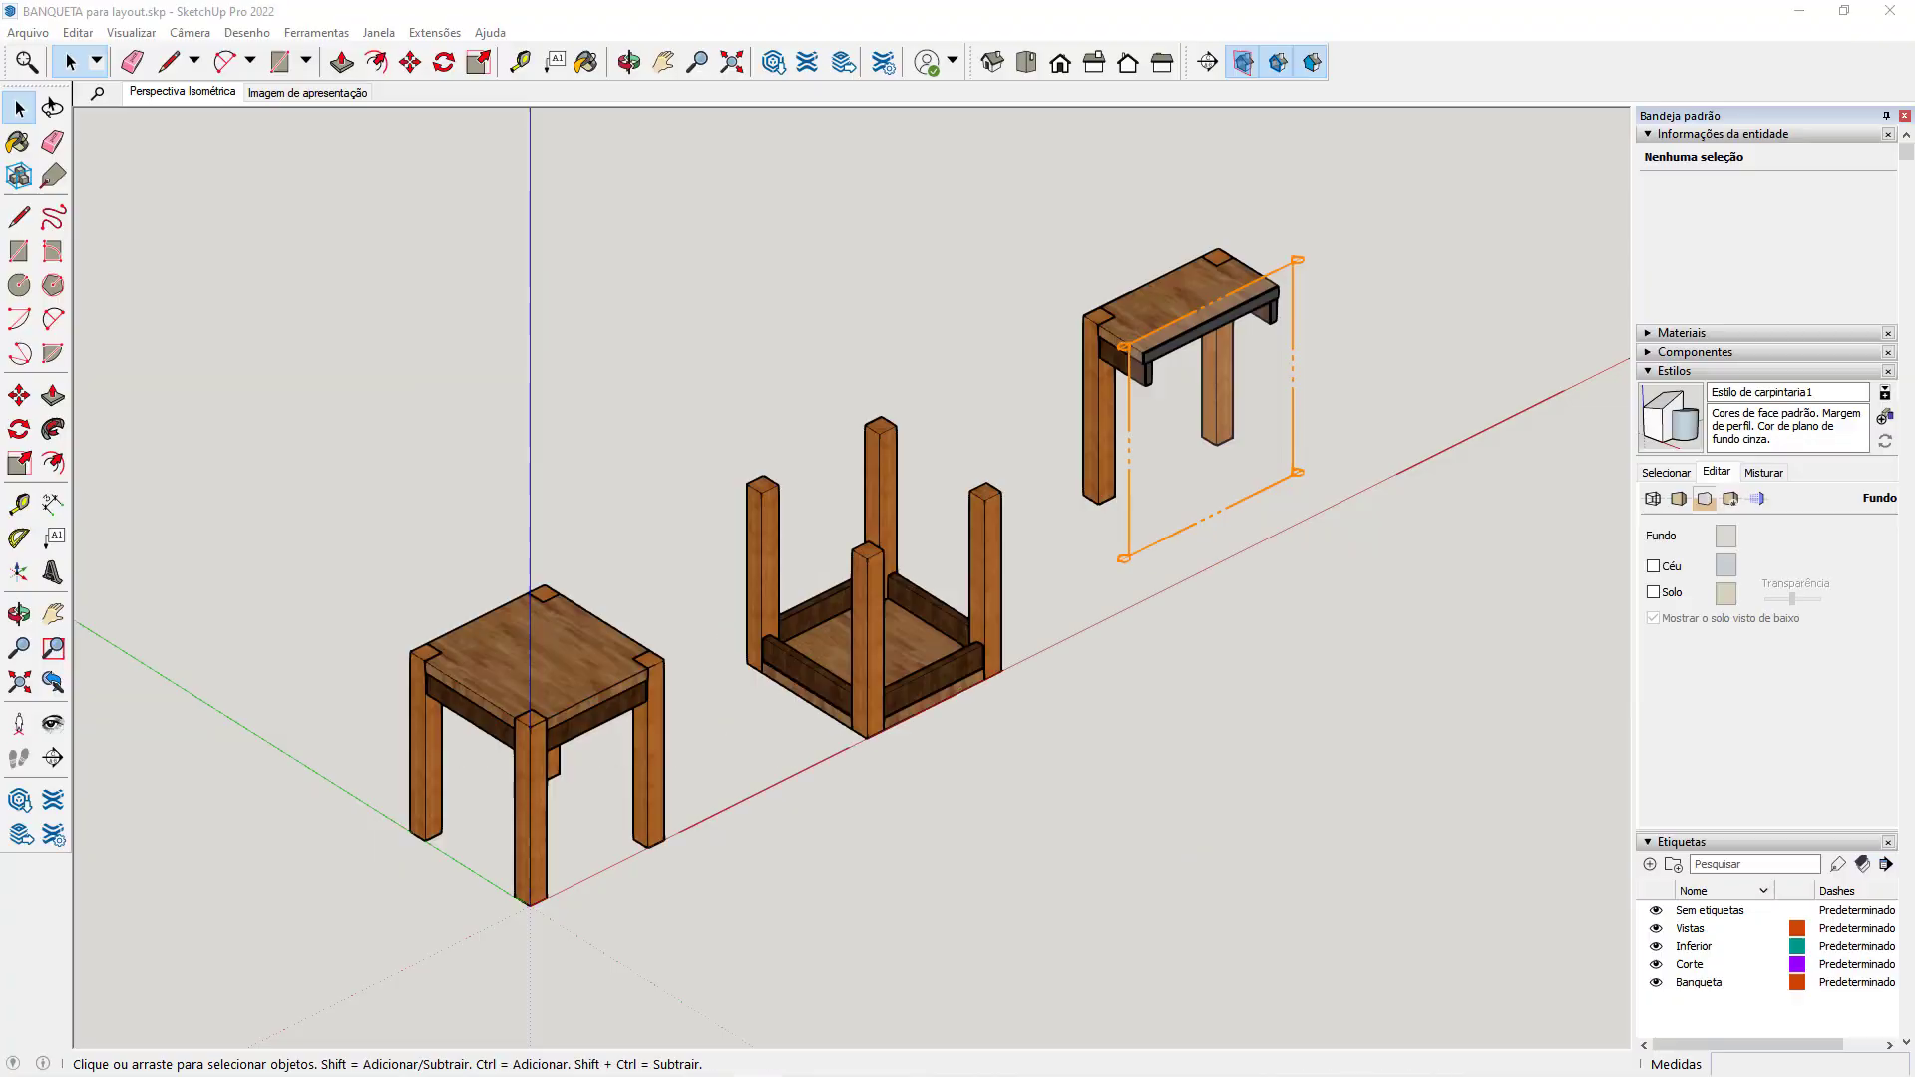
Switch to SketchUp, view the Imagem de apresentação and Perspectiva Isométrica scenes, and orbit around all three stool models.
{"action": "left_click", "coordinate": [317, 93]}
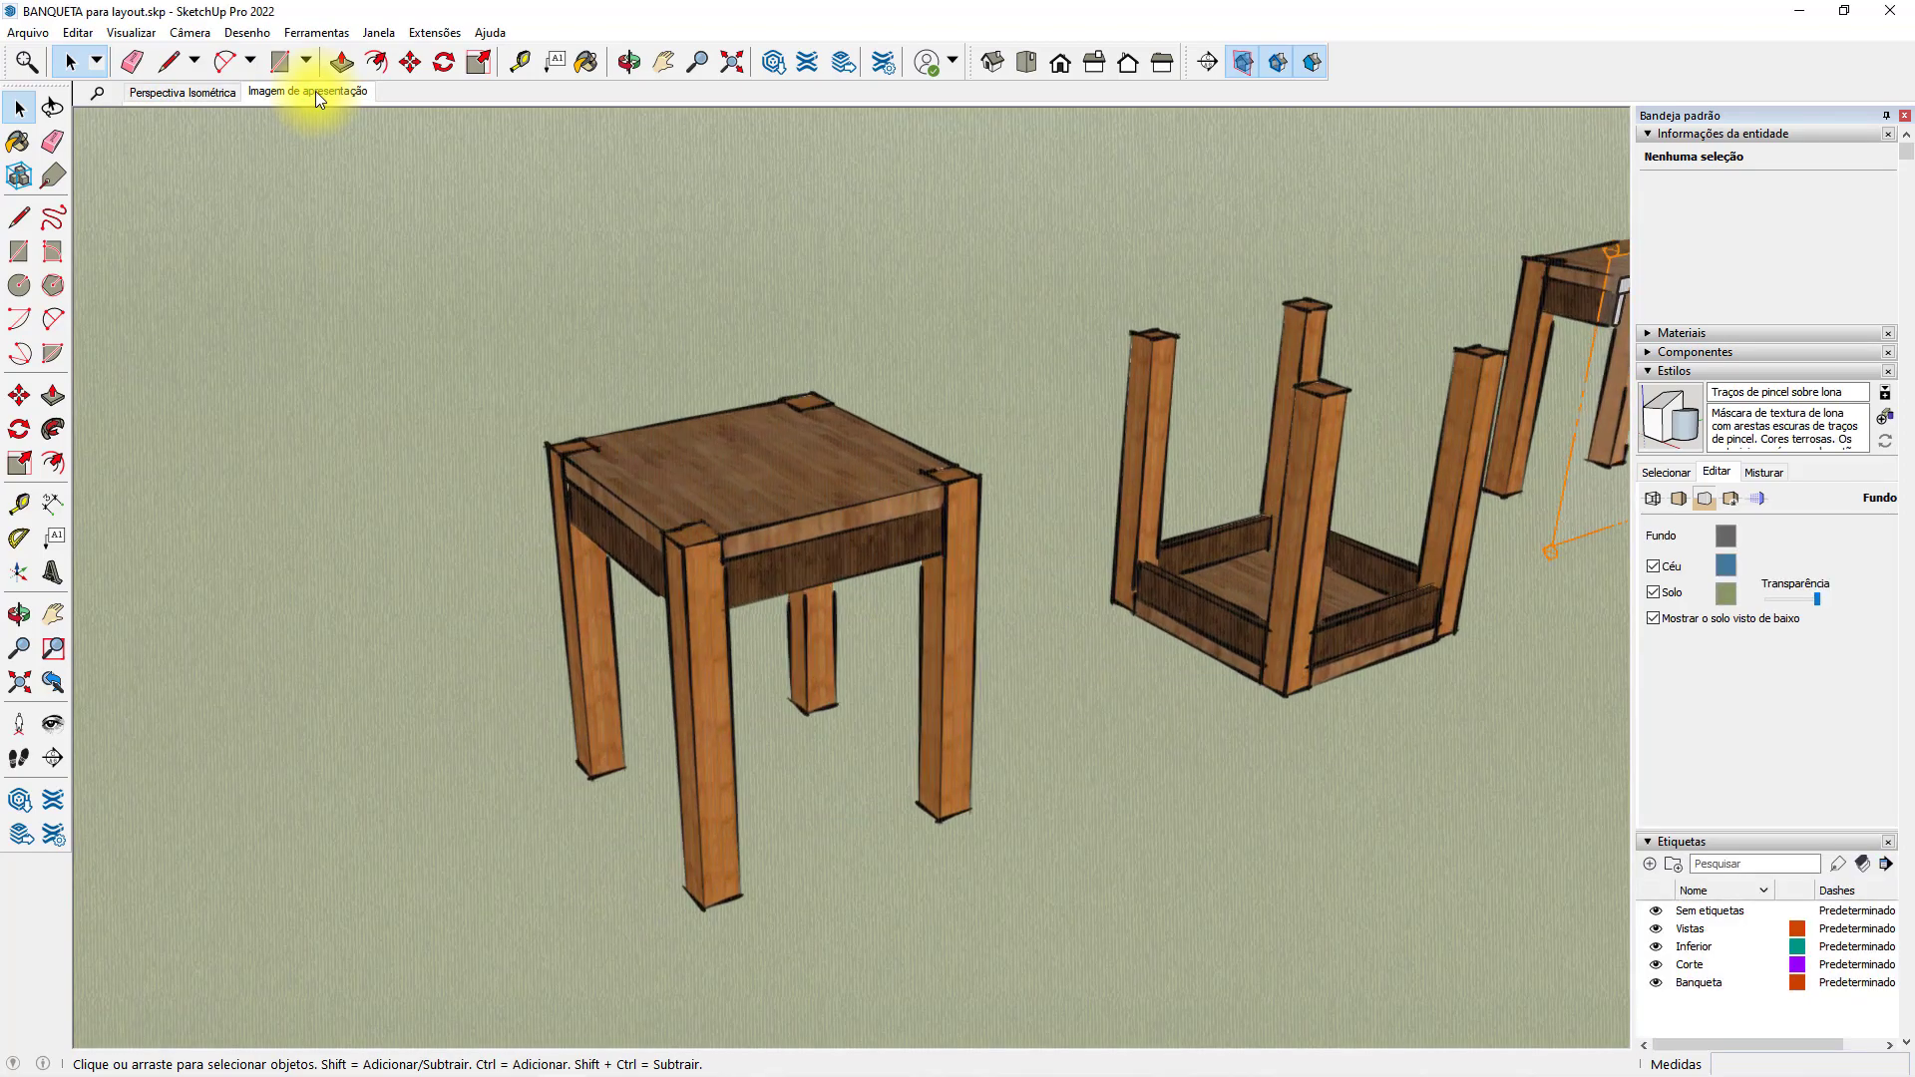
{"action": "left_click", "coordinate": [188, 92]}
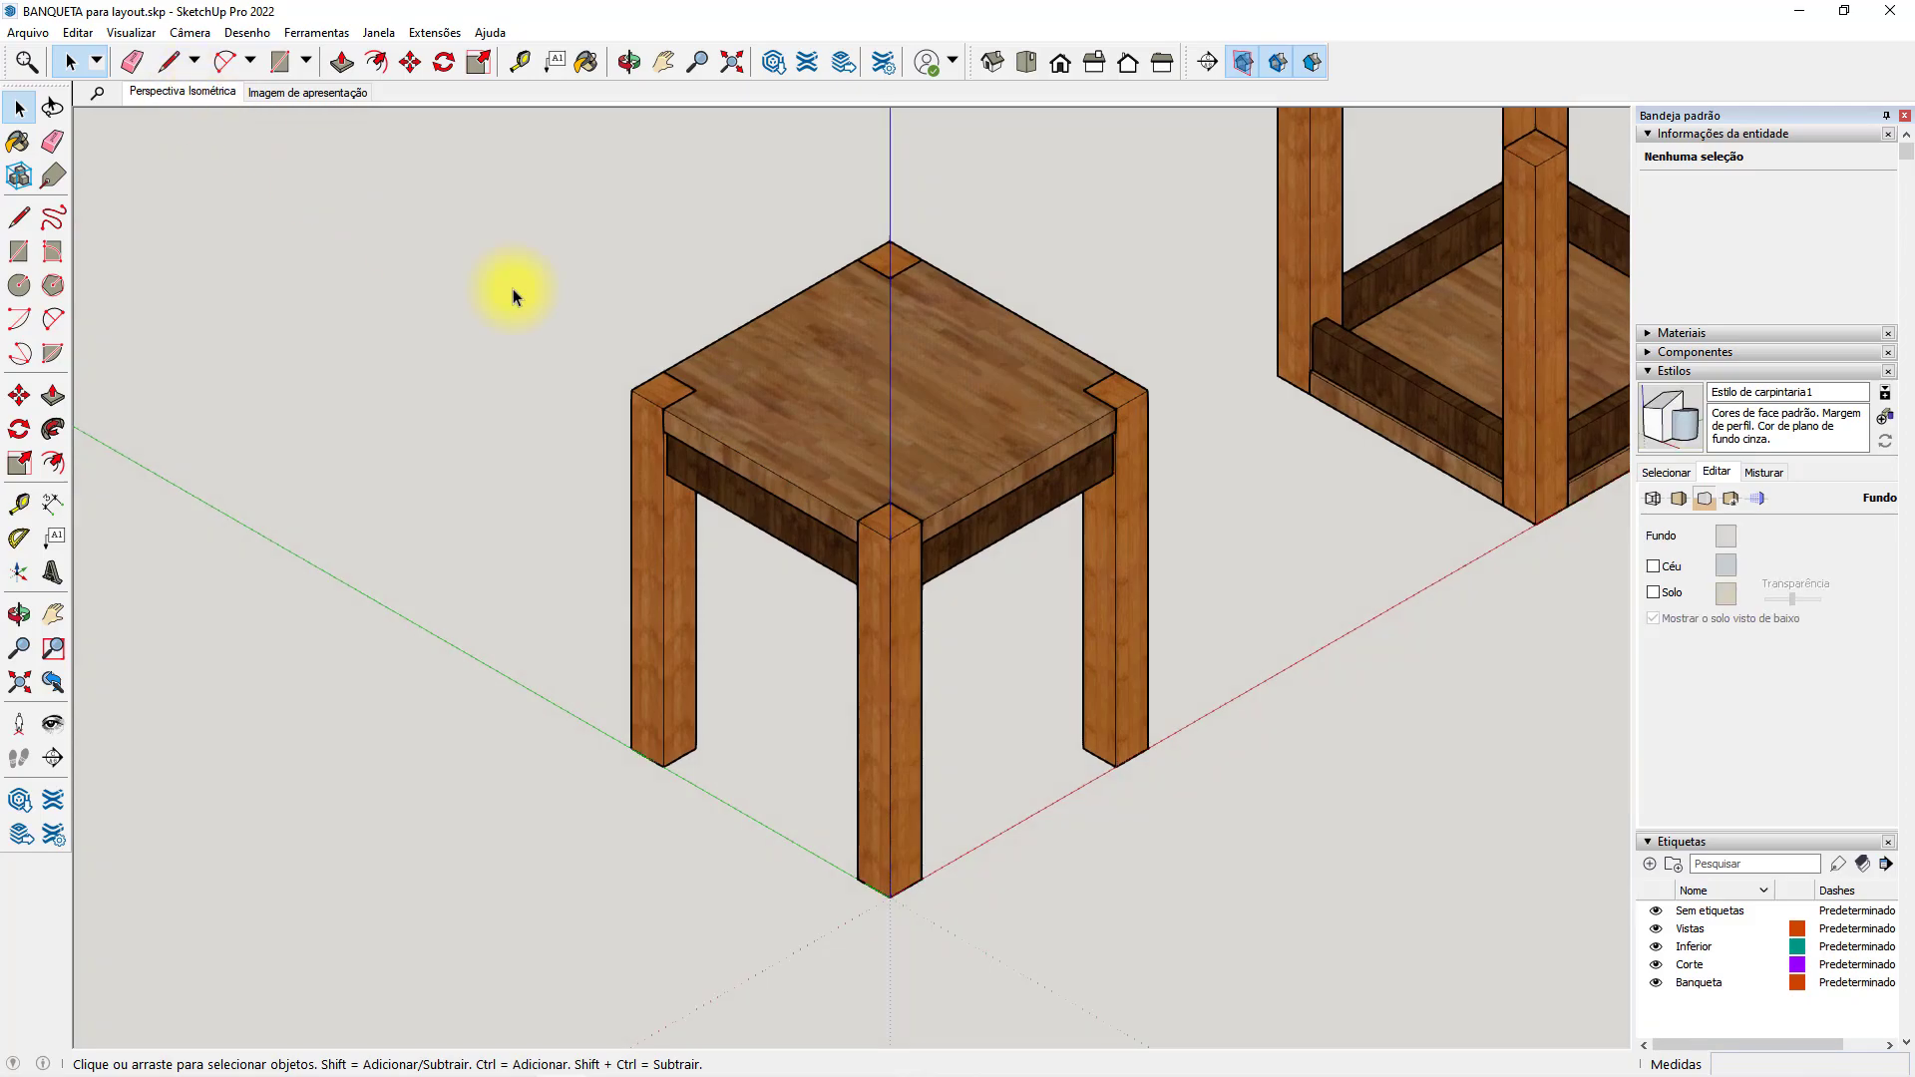
{"action": "scroll", "coordinate": [1032, 527], "scroll_direction": "down", "scroll_amount": 5}
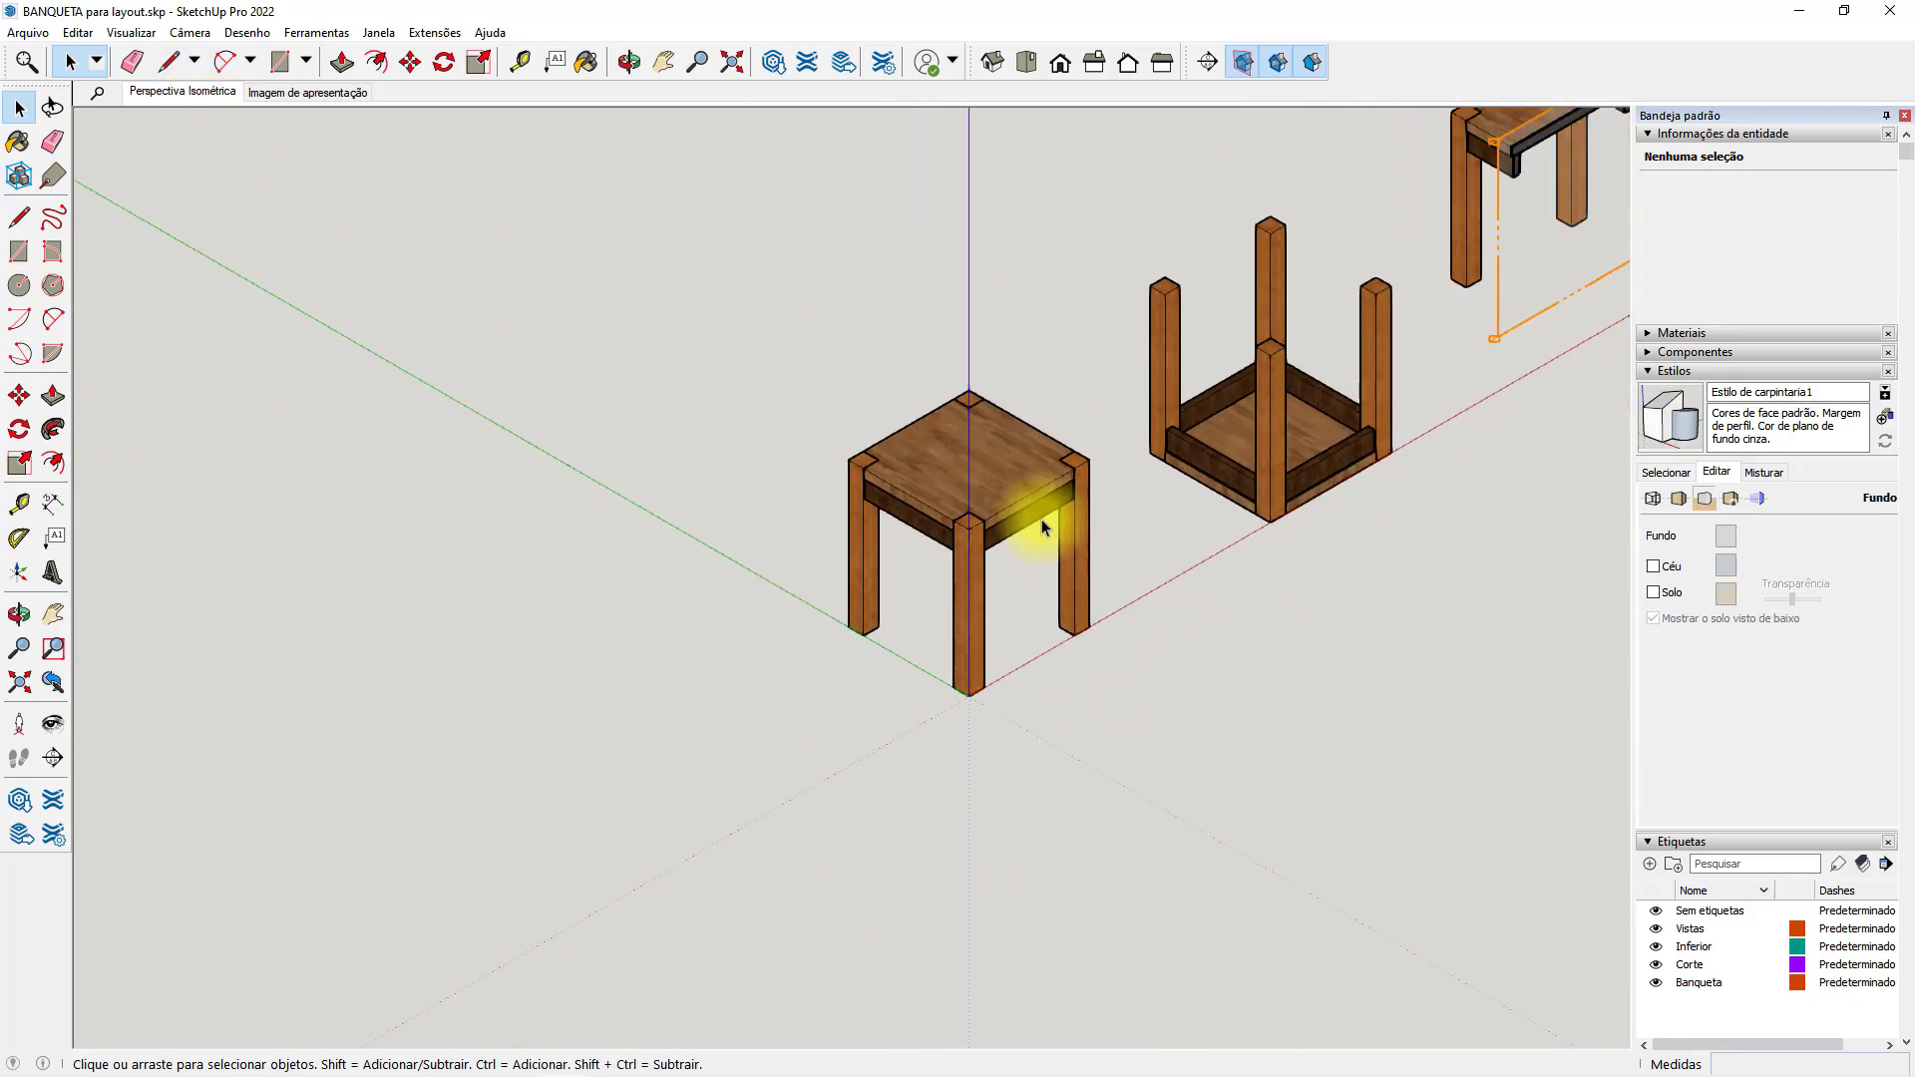
{"action": "middle_click_drag", "start_coordinate": [1093, 464], "coordinate": [776, 609], "text": "shift"}
{"action": "middle_click_drag", "start_coordinate": [1083, 571], "coordinate": [518, 598]}
{"action": "left_click", "coordinate": [14, 35]}
{"action": "left_click", "coordinate": [14, 35]}
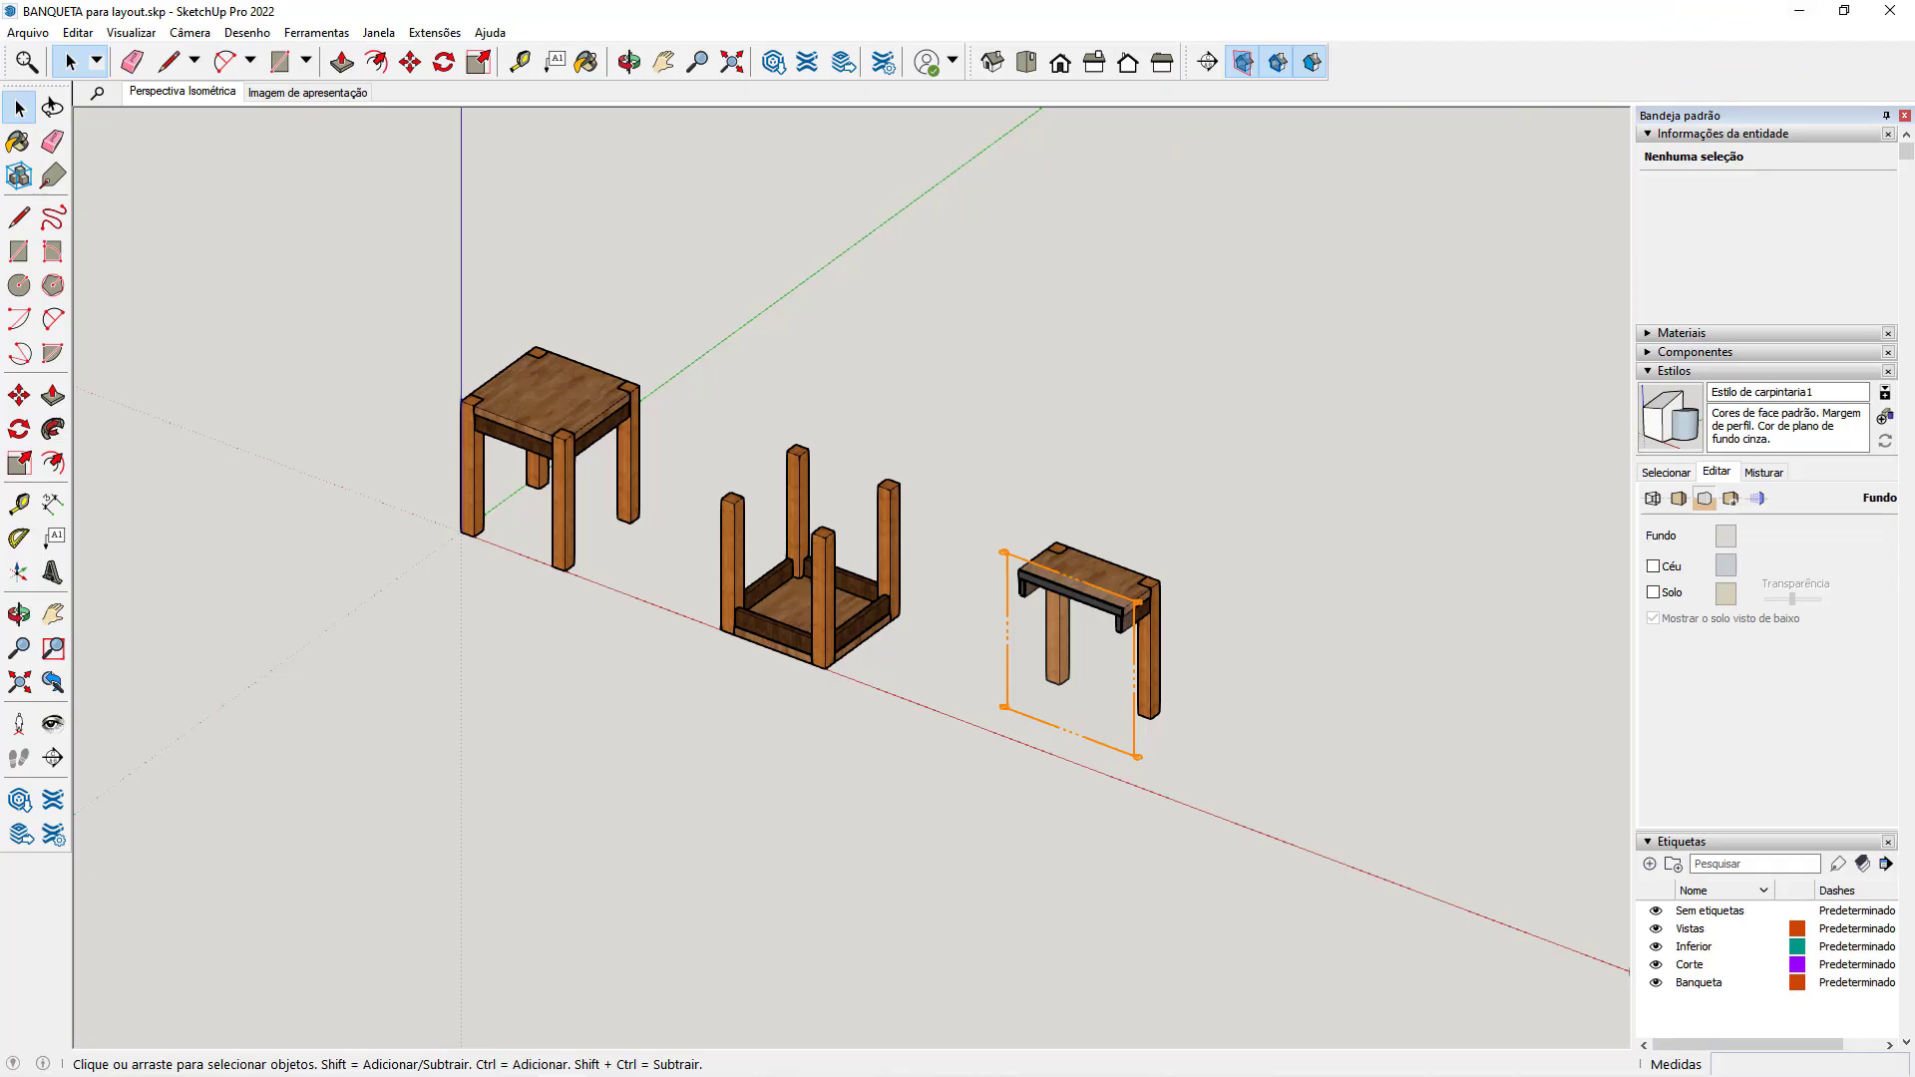
Return to LayOut, switch the stool viewport to the Perspectiva Isométrica scene and back to Última visualização salva do SketchUp.
{"action": "left_click", "coordinate": [1800, 12]}
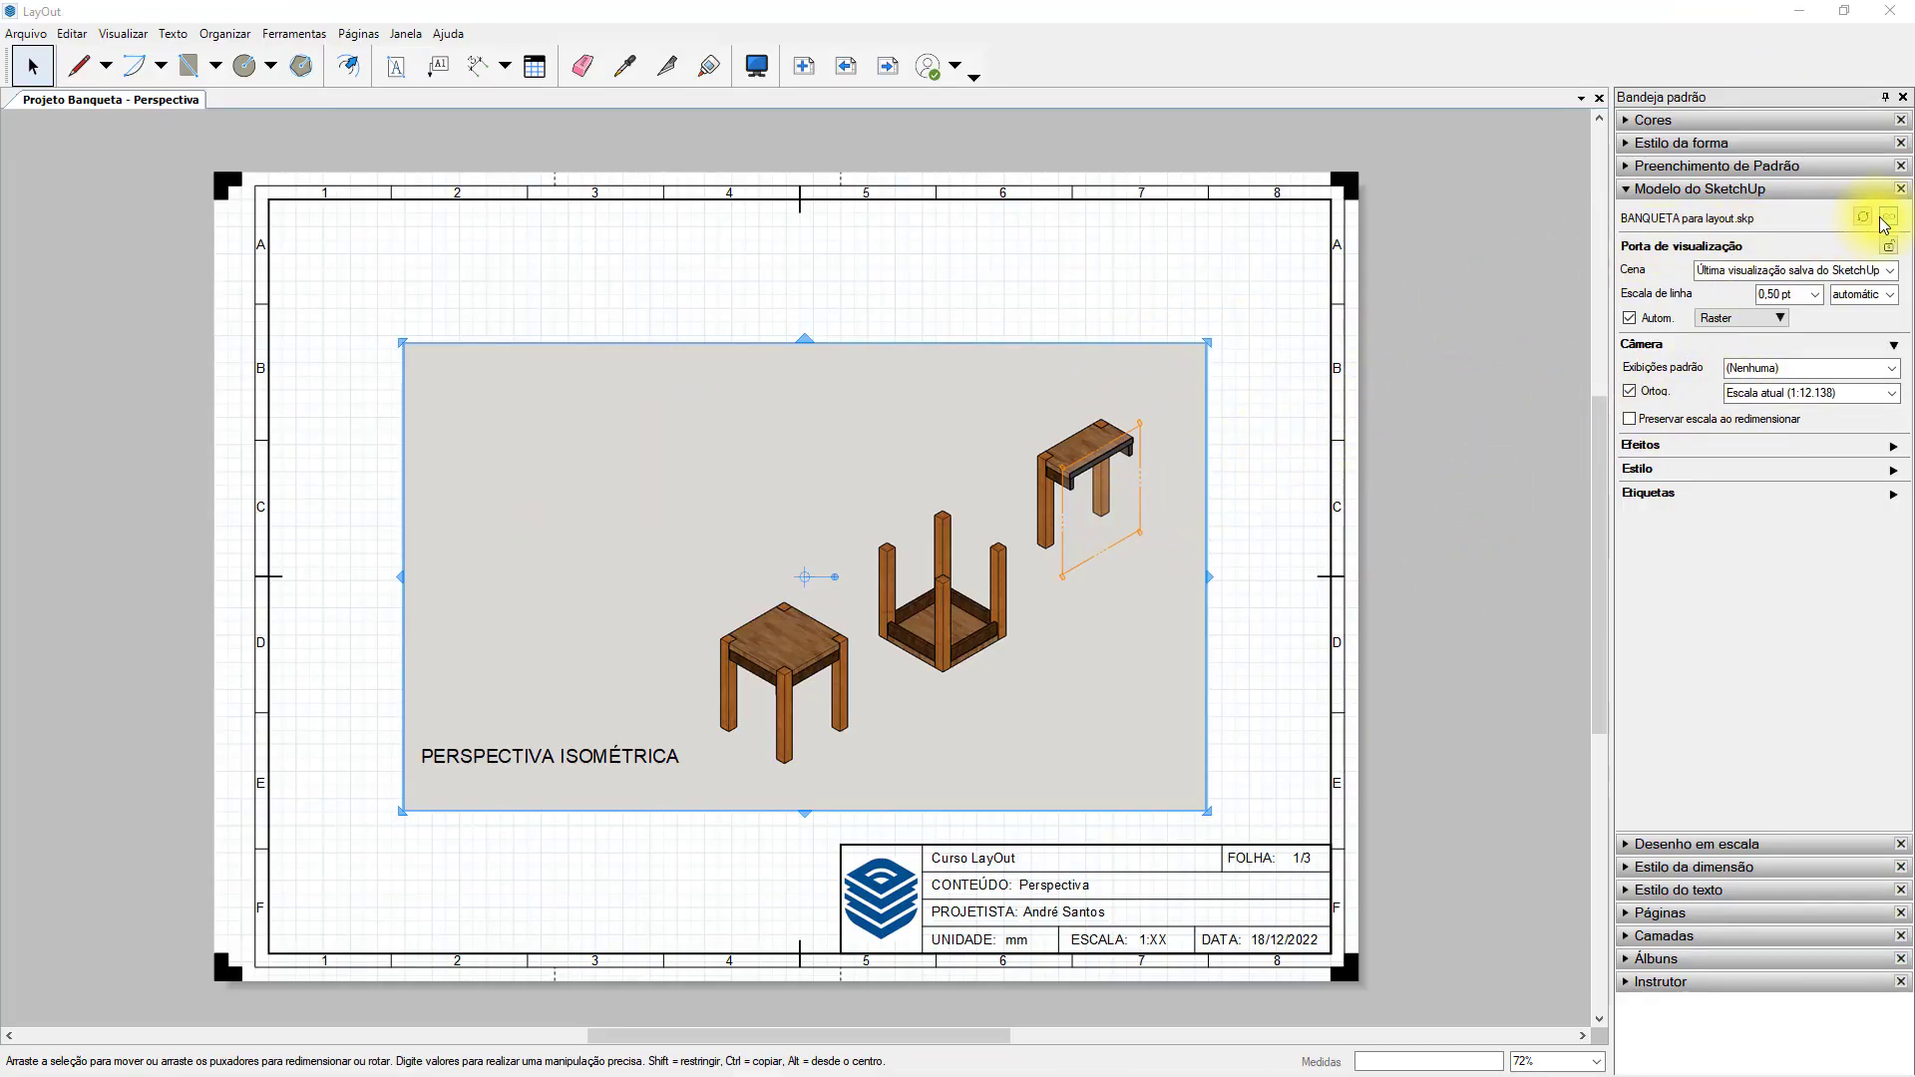
{"action": "left_click", "coordinate": [1889, 272]}
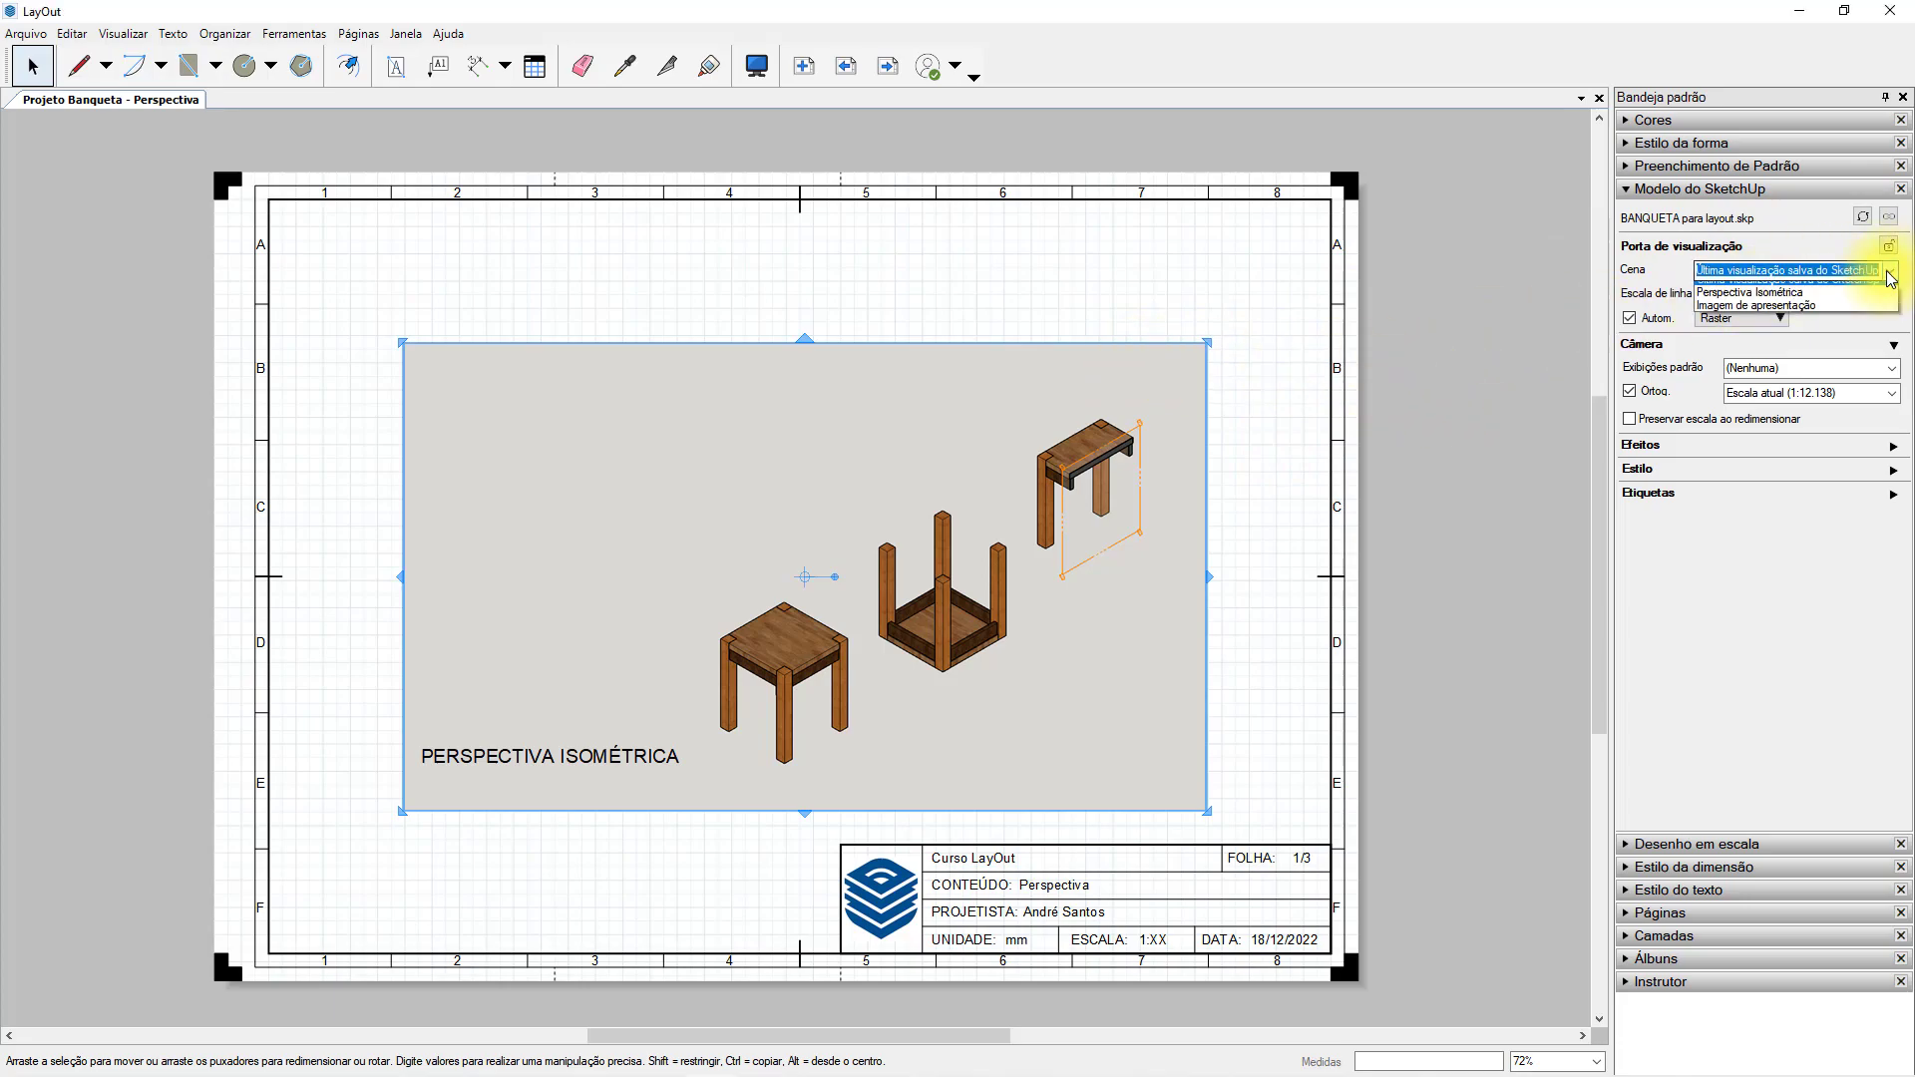
{"action": "left_click", "coordinate": [1834, 302]}
{"action": "left_click", "coordinate": [1892, 281]}
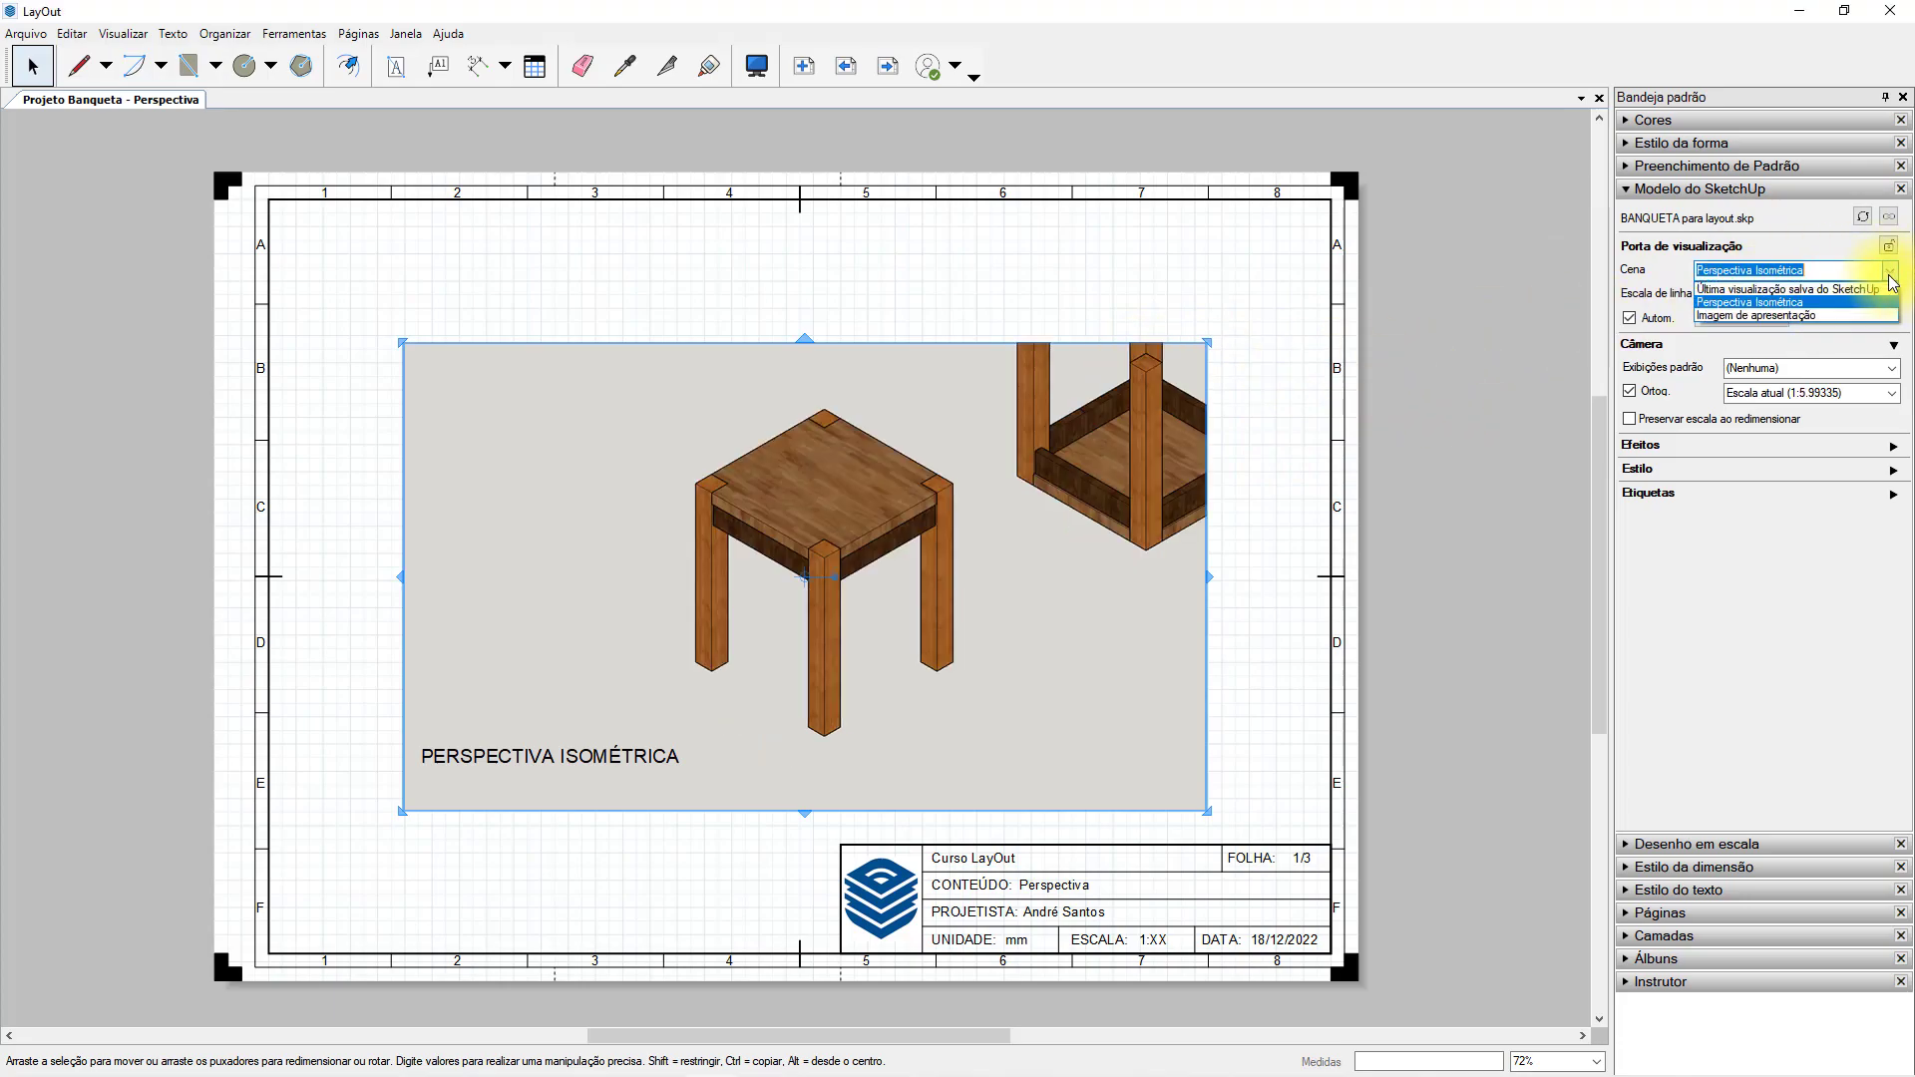
{"action": "left_click", "coordinate": [1800, 289]}
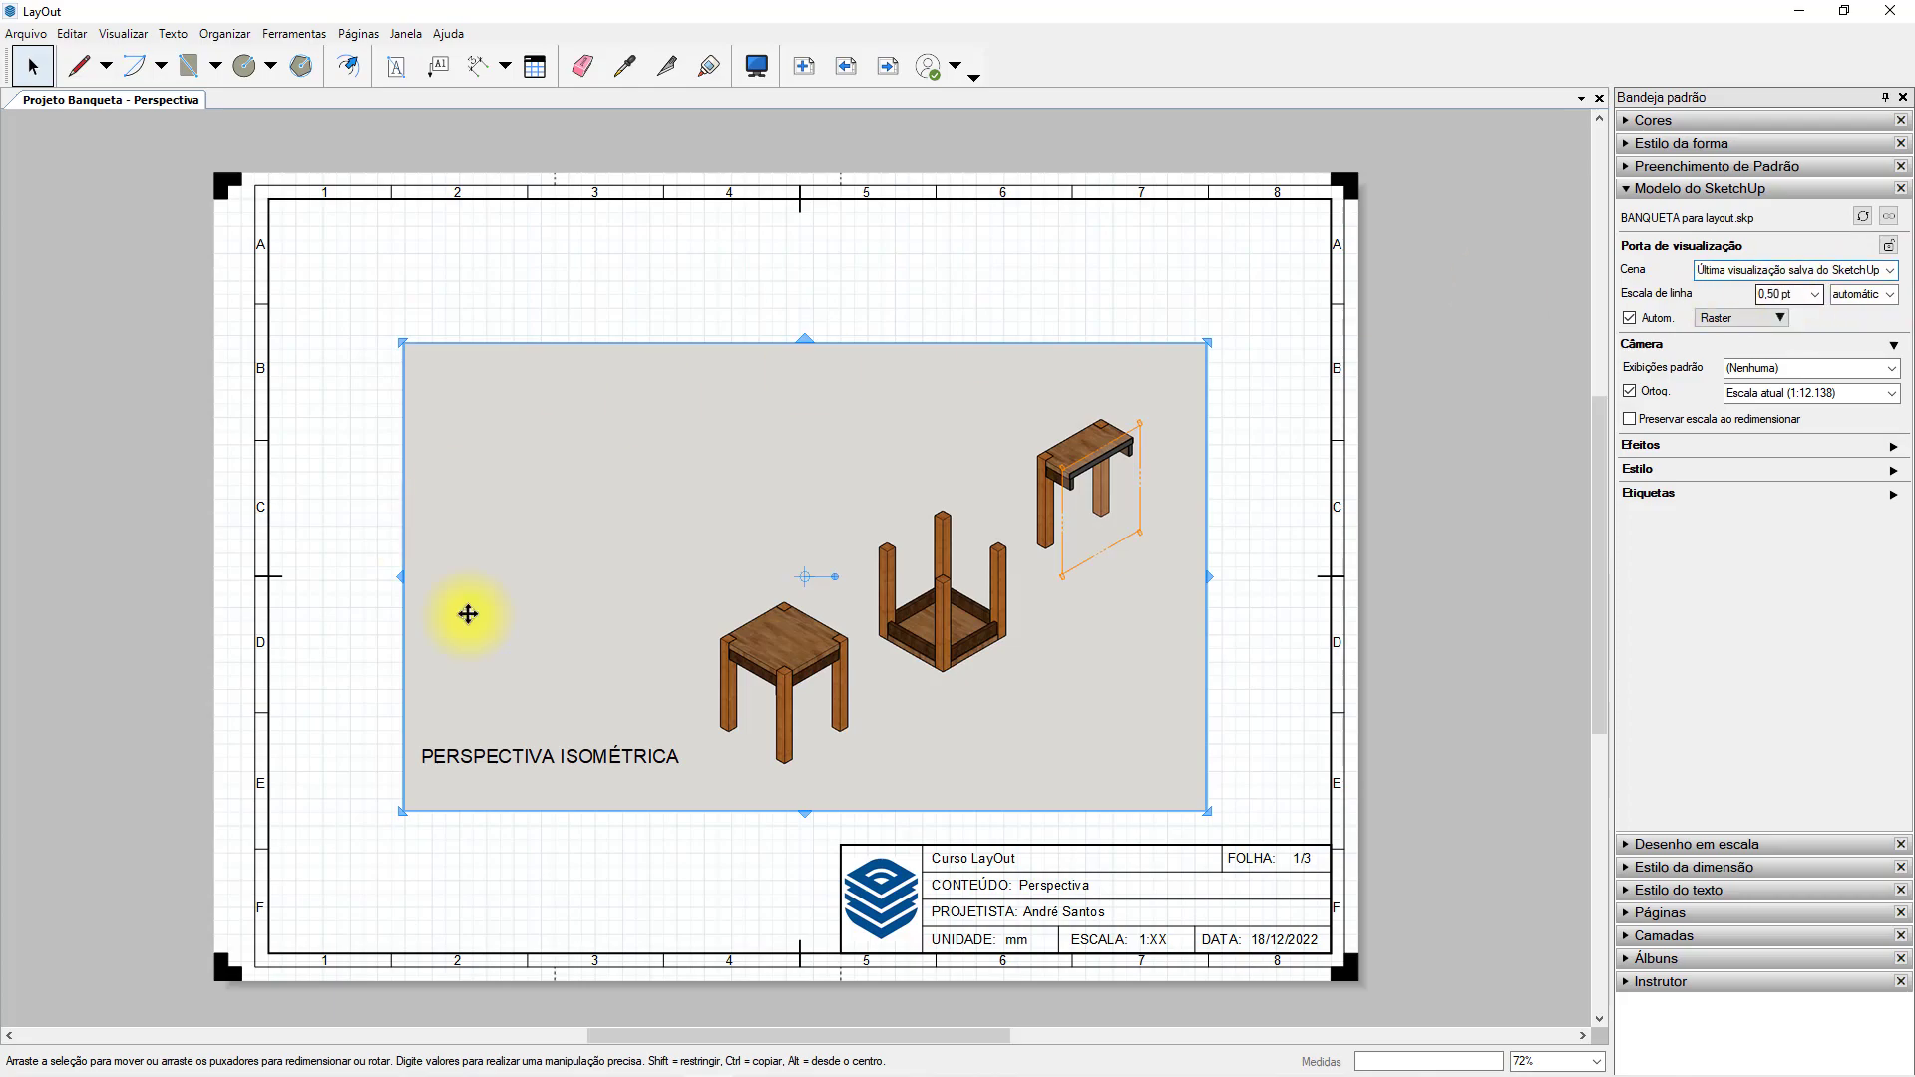
Update the stool viewport's model reference and set its scene to Perspectiva Isométrica.
{"action": "right_click", "coordinate": [885, 462]}
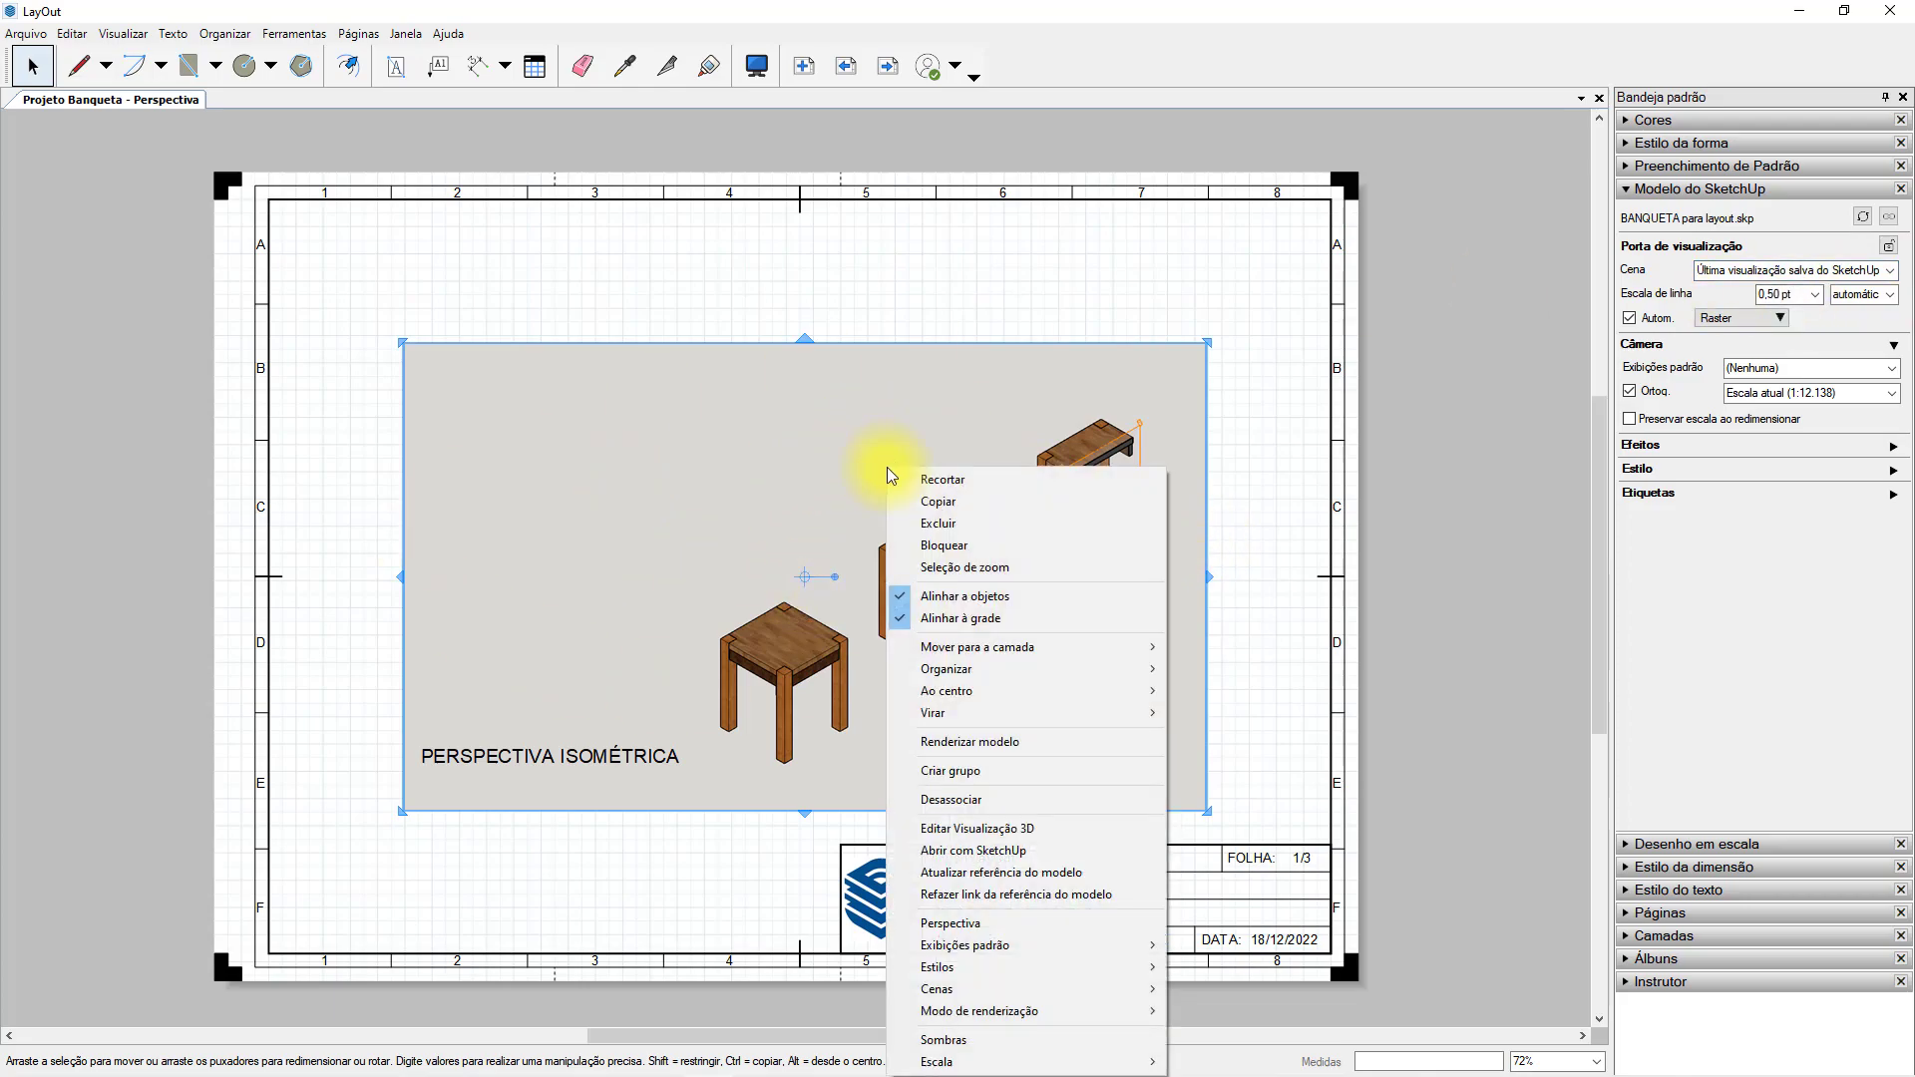
{"action": "left_click", "coordinate": [1021, 876]}
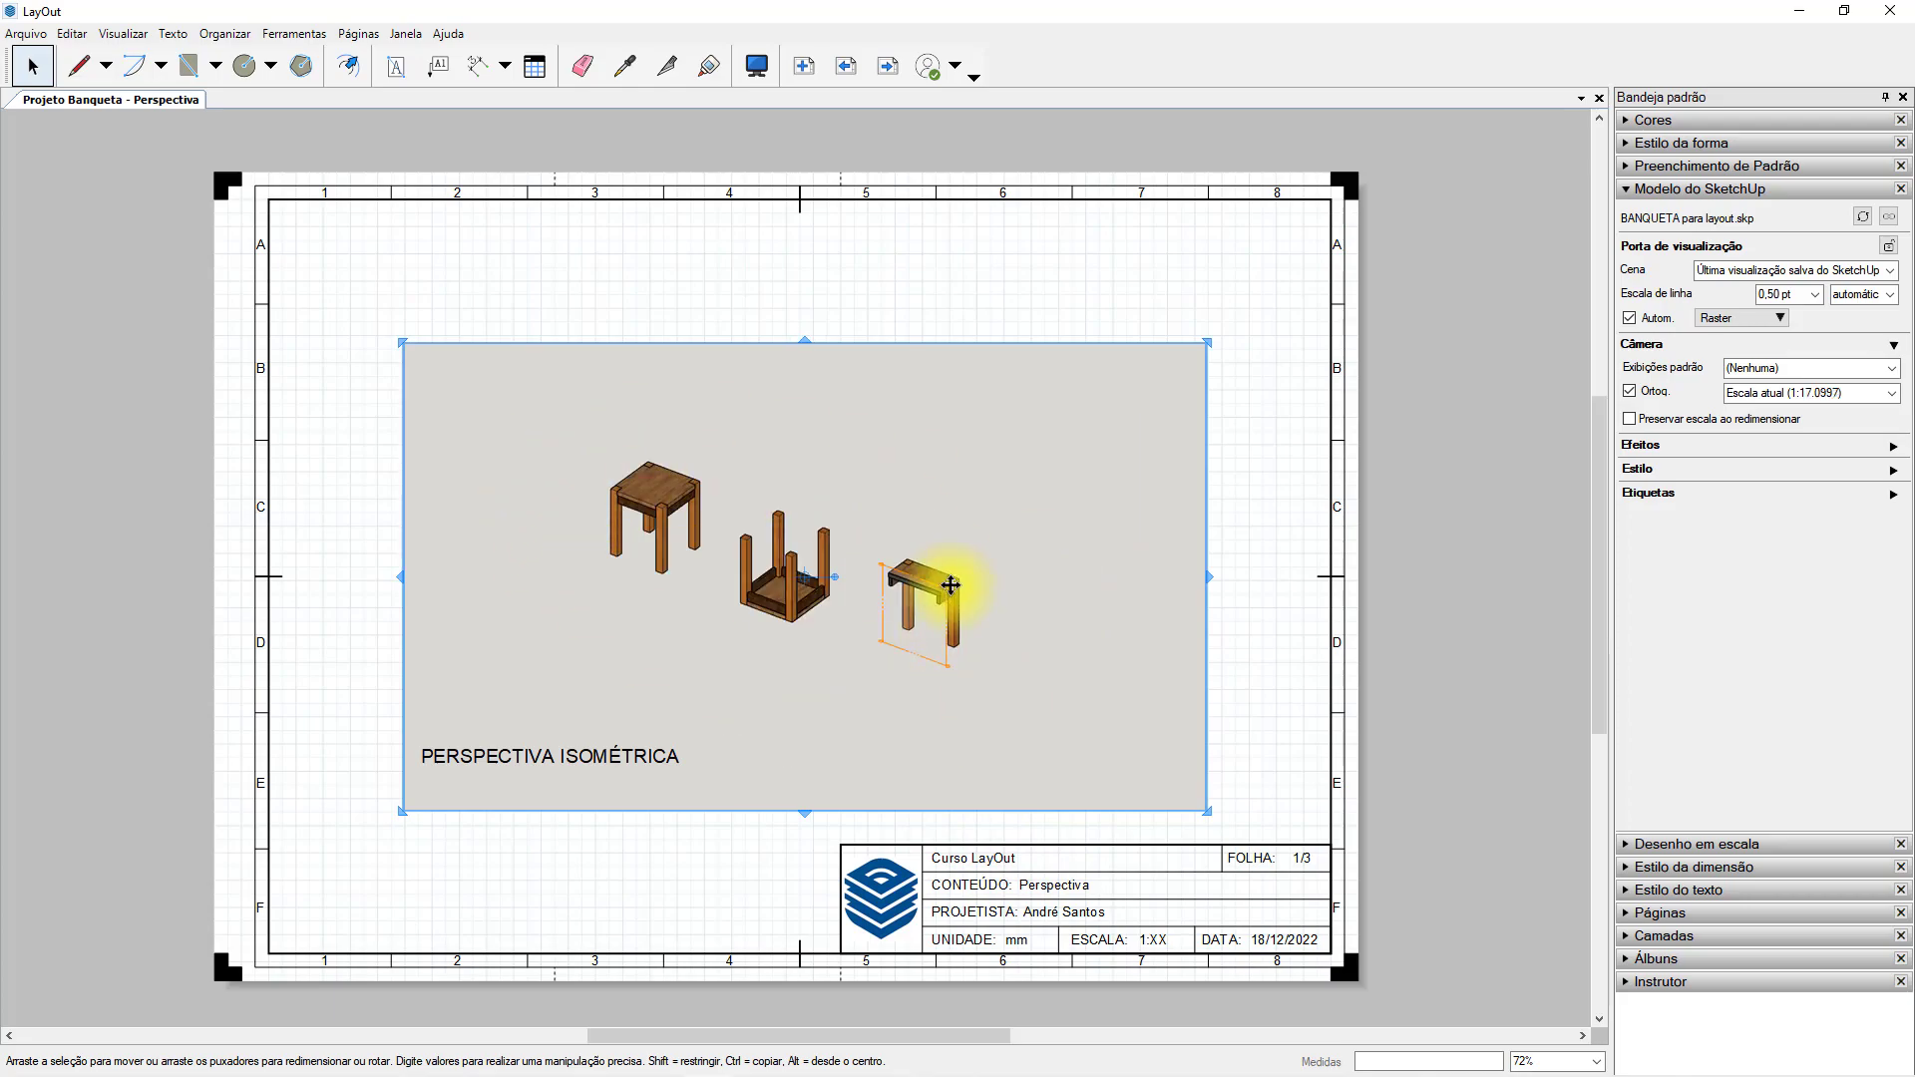
{"action": "left_click", "coordinate": [1840, 271]}
{"action": "left_click", "coordinate": [1778, 303]}
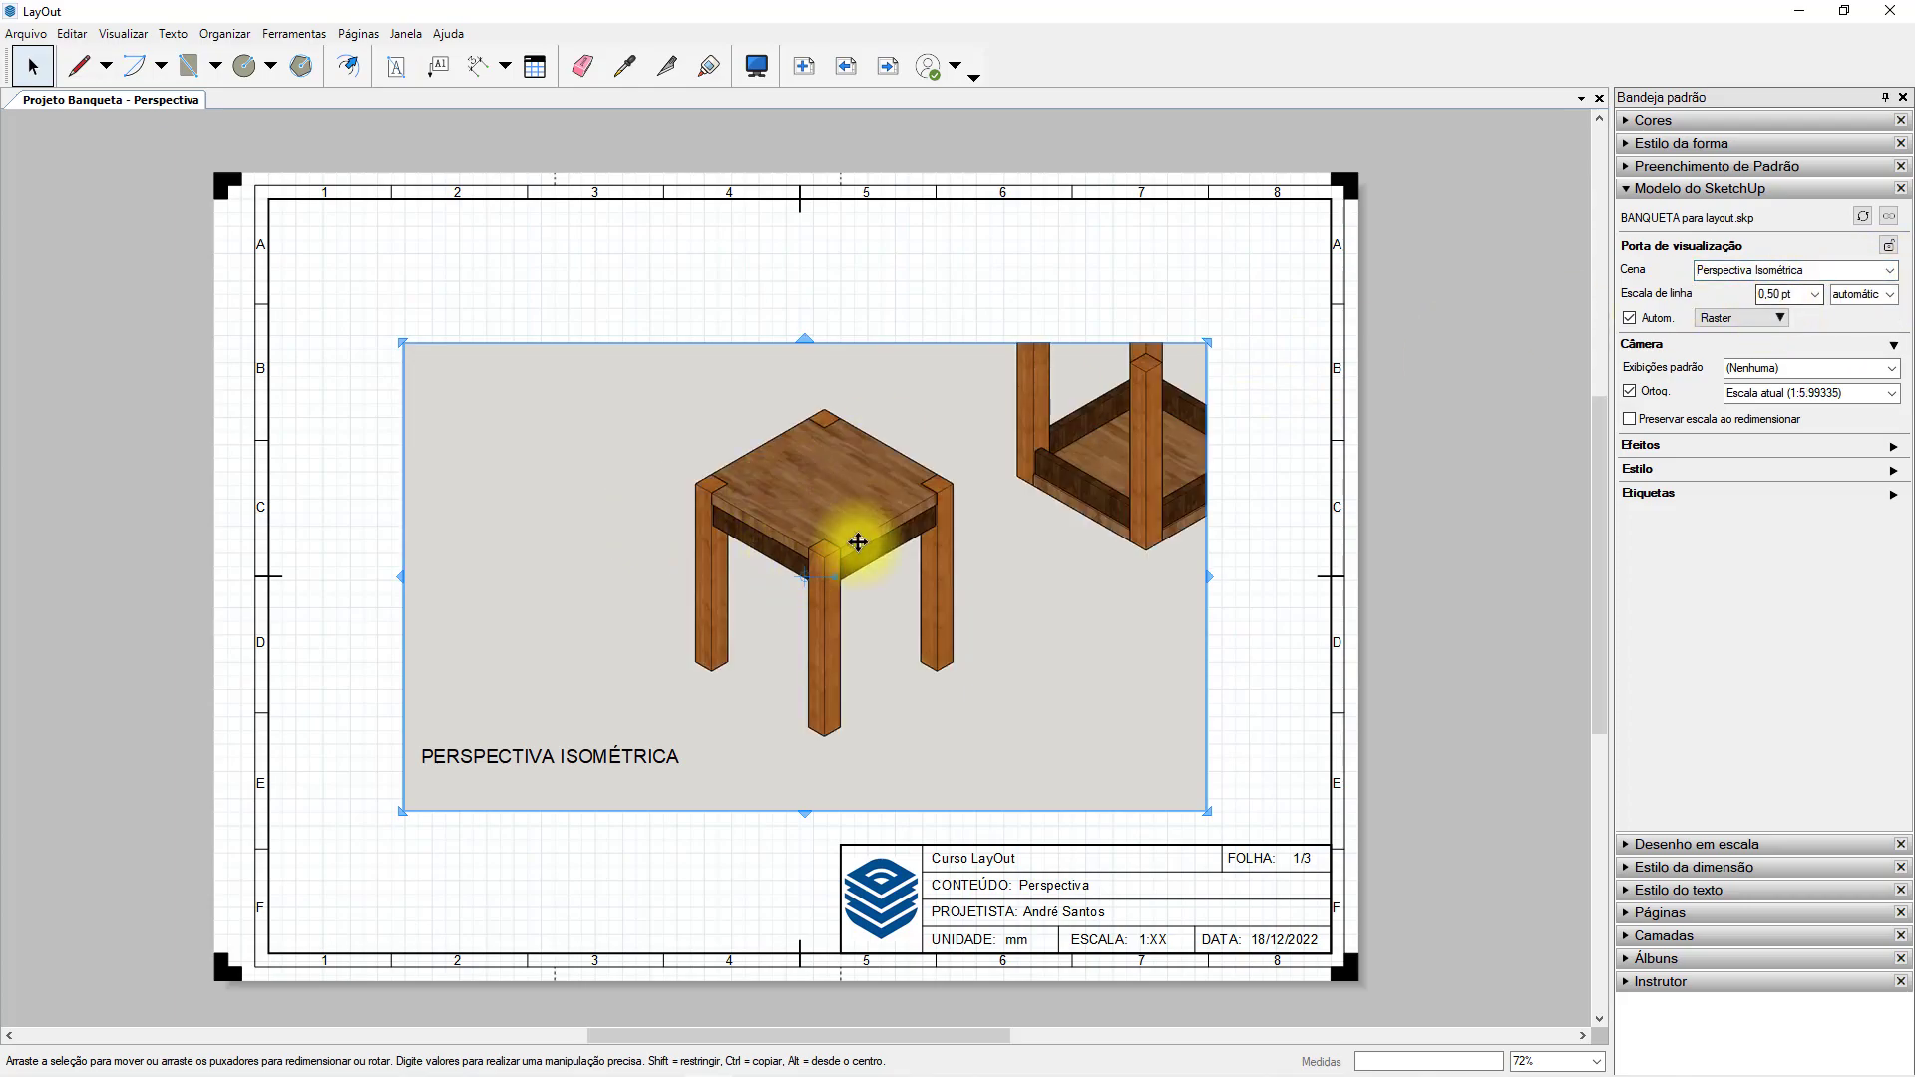
Set the stool viewport's rendering mode to Vetorial and inspect the front leg corner up close.
{"action": "scroll", "coordinate": [828, 582], "scroll_direction": "up", "scroll_amount": 4}
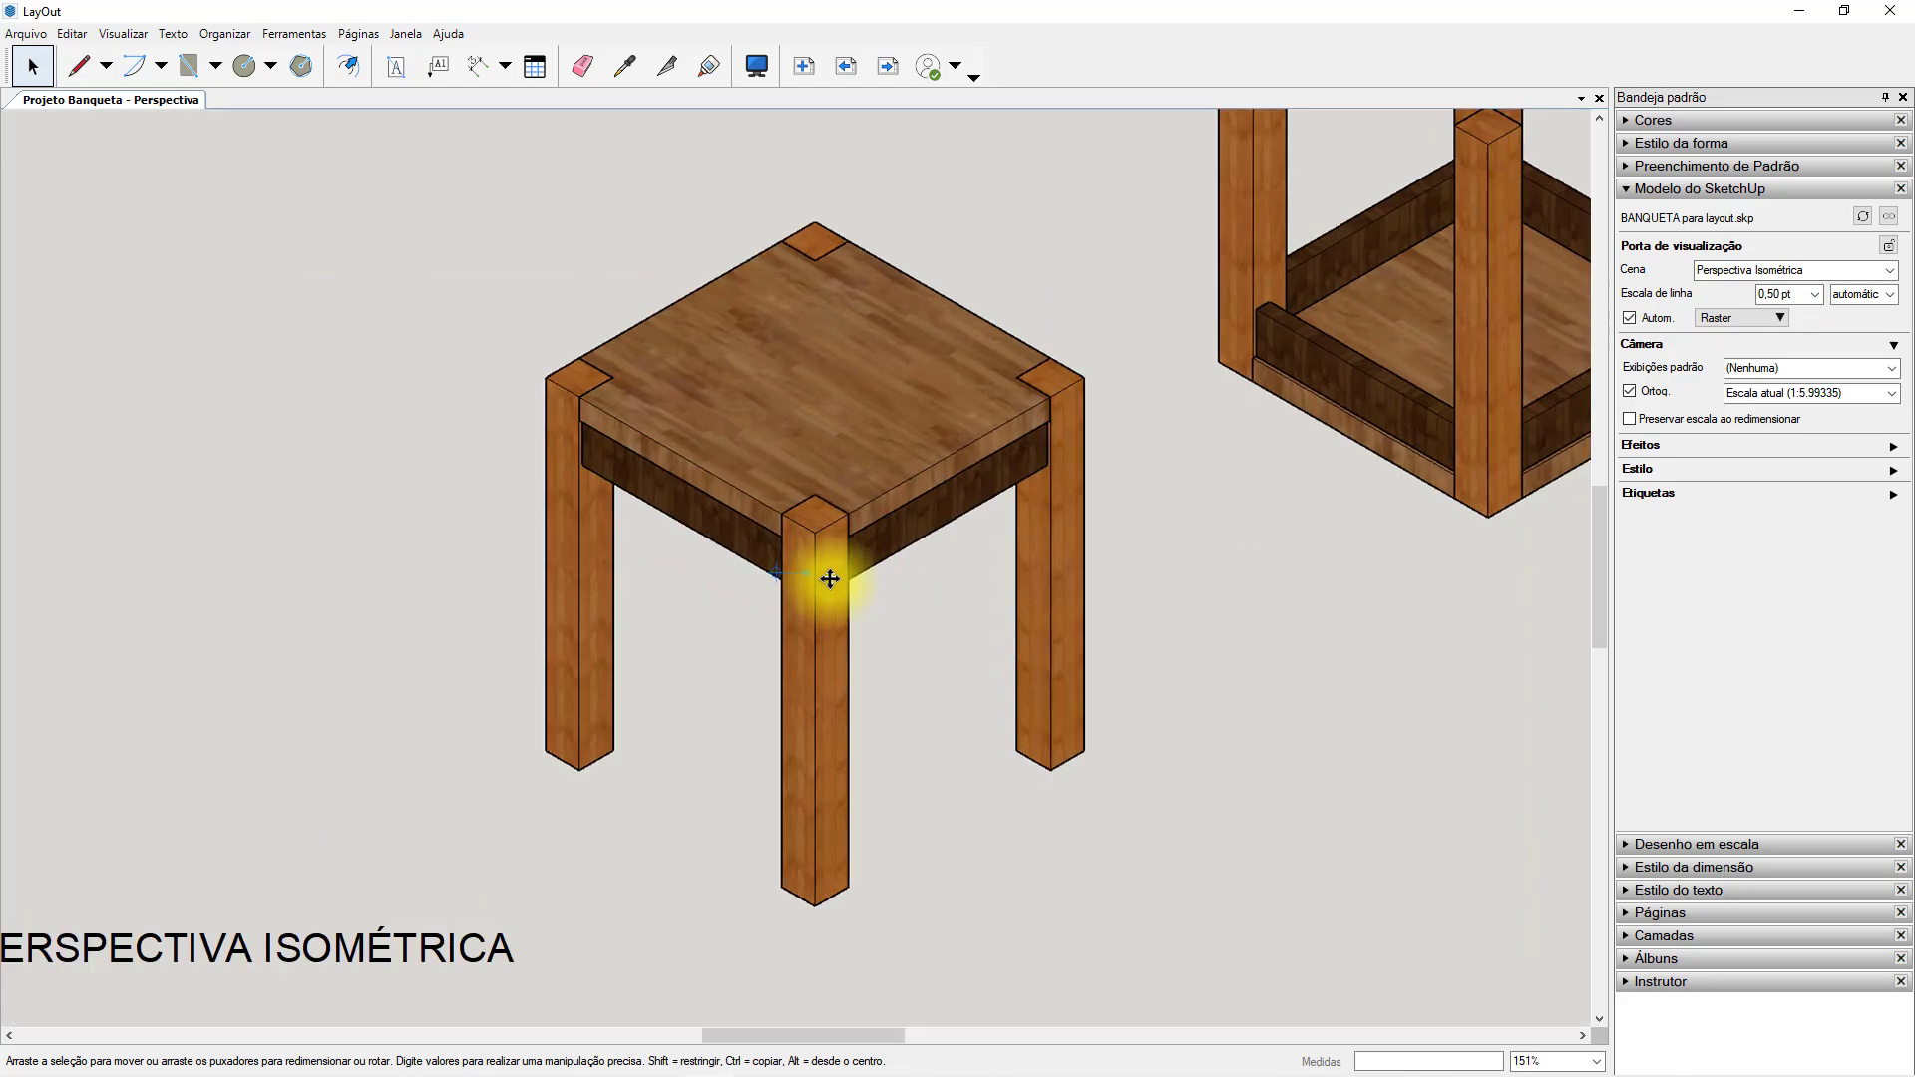
{"action": "scroll", "coordinate": [829, 579], "scroll_direction": "down", "scroll_amount": 1}
{"action": "middle_click_drag", "start_coordinate": [828, 579], "coordinate": [874, 556]}
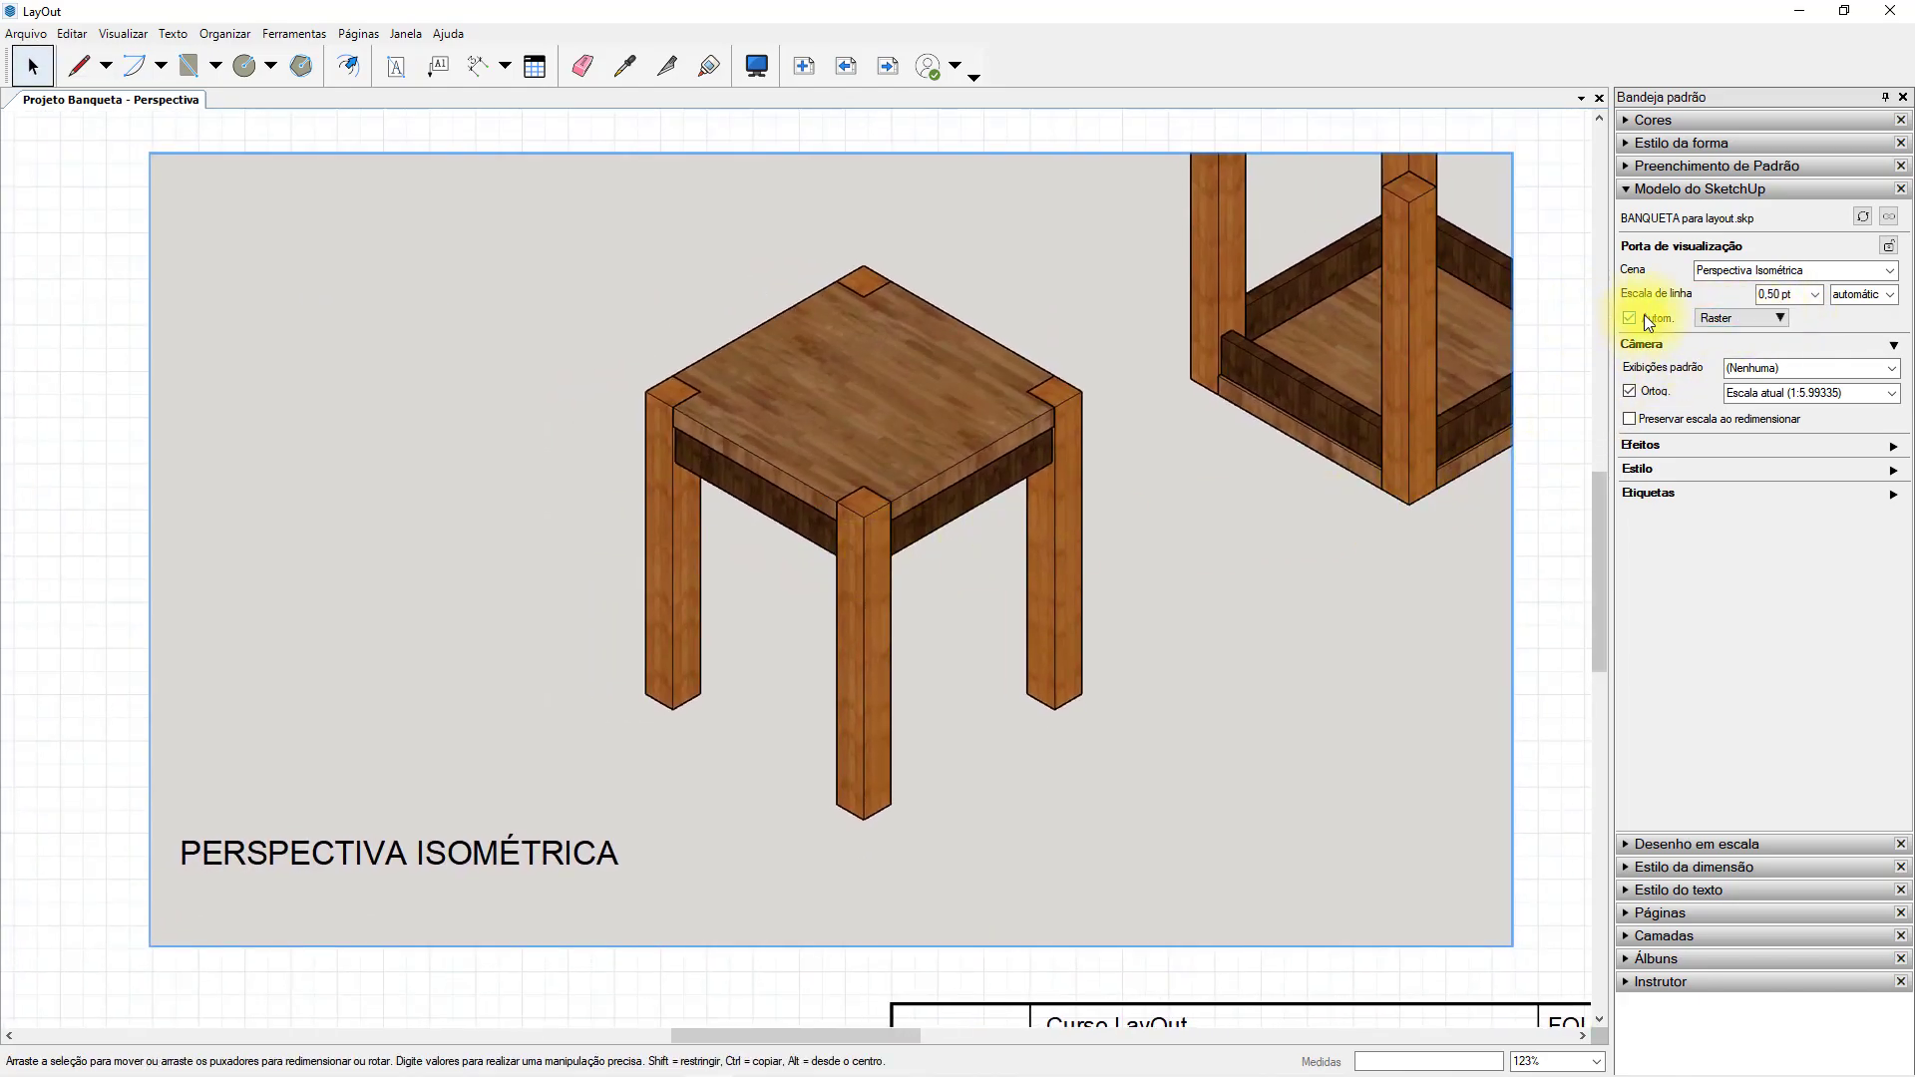
{"action": "left_click", "coordinate": [1769, 320]}
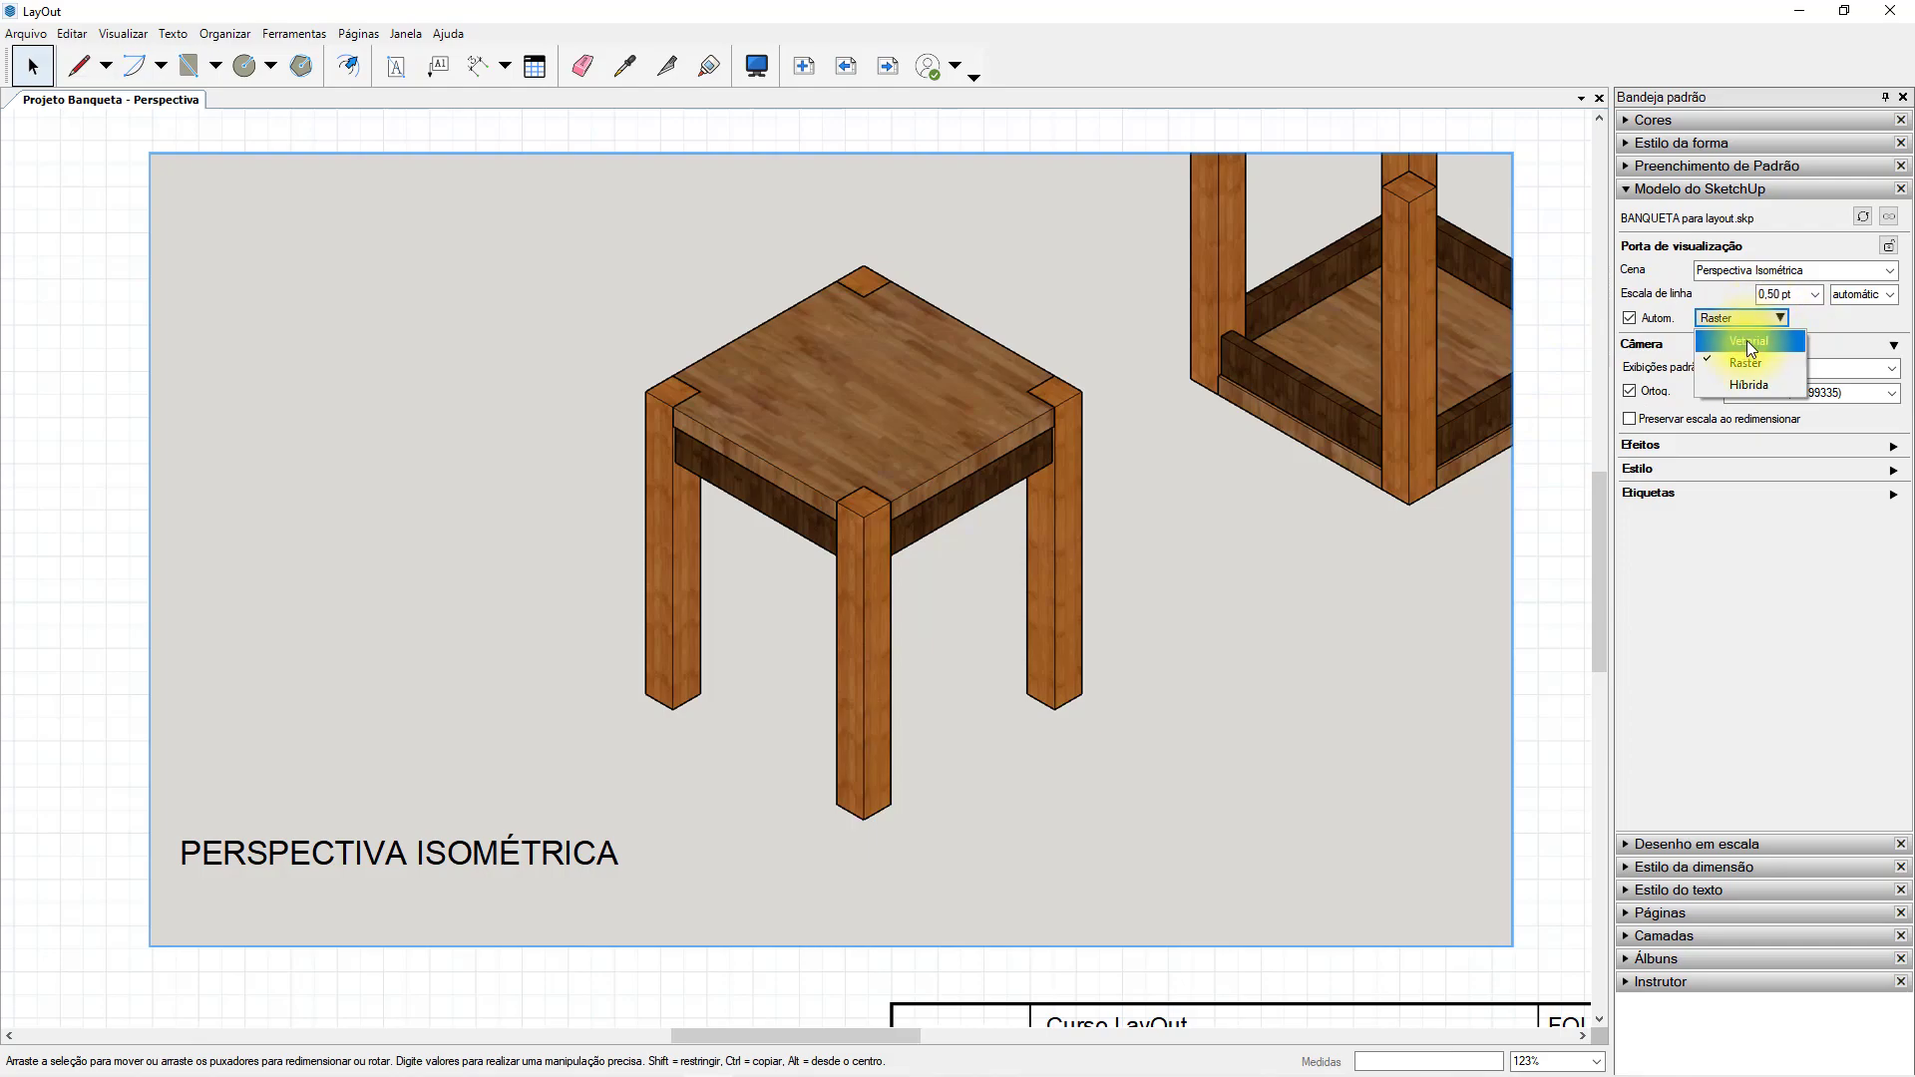
{"action": "left_click", "coordinate": [1746, 341]}
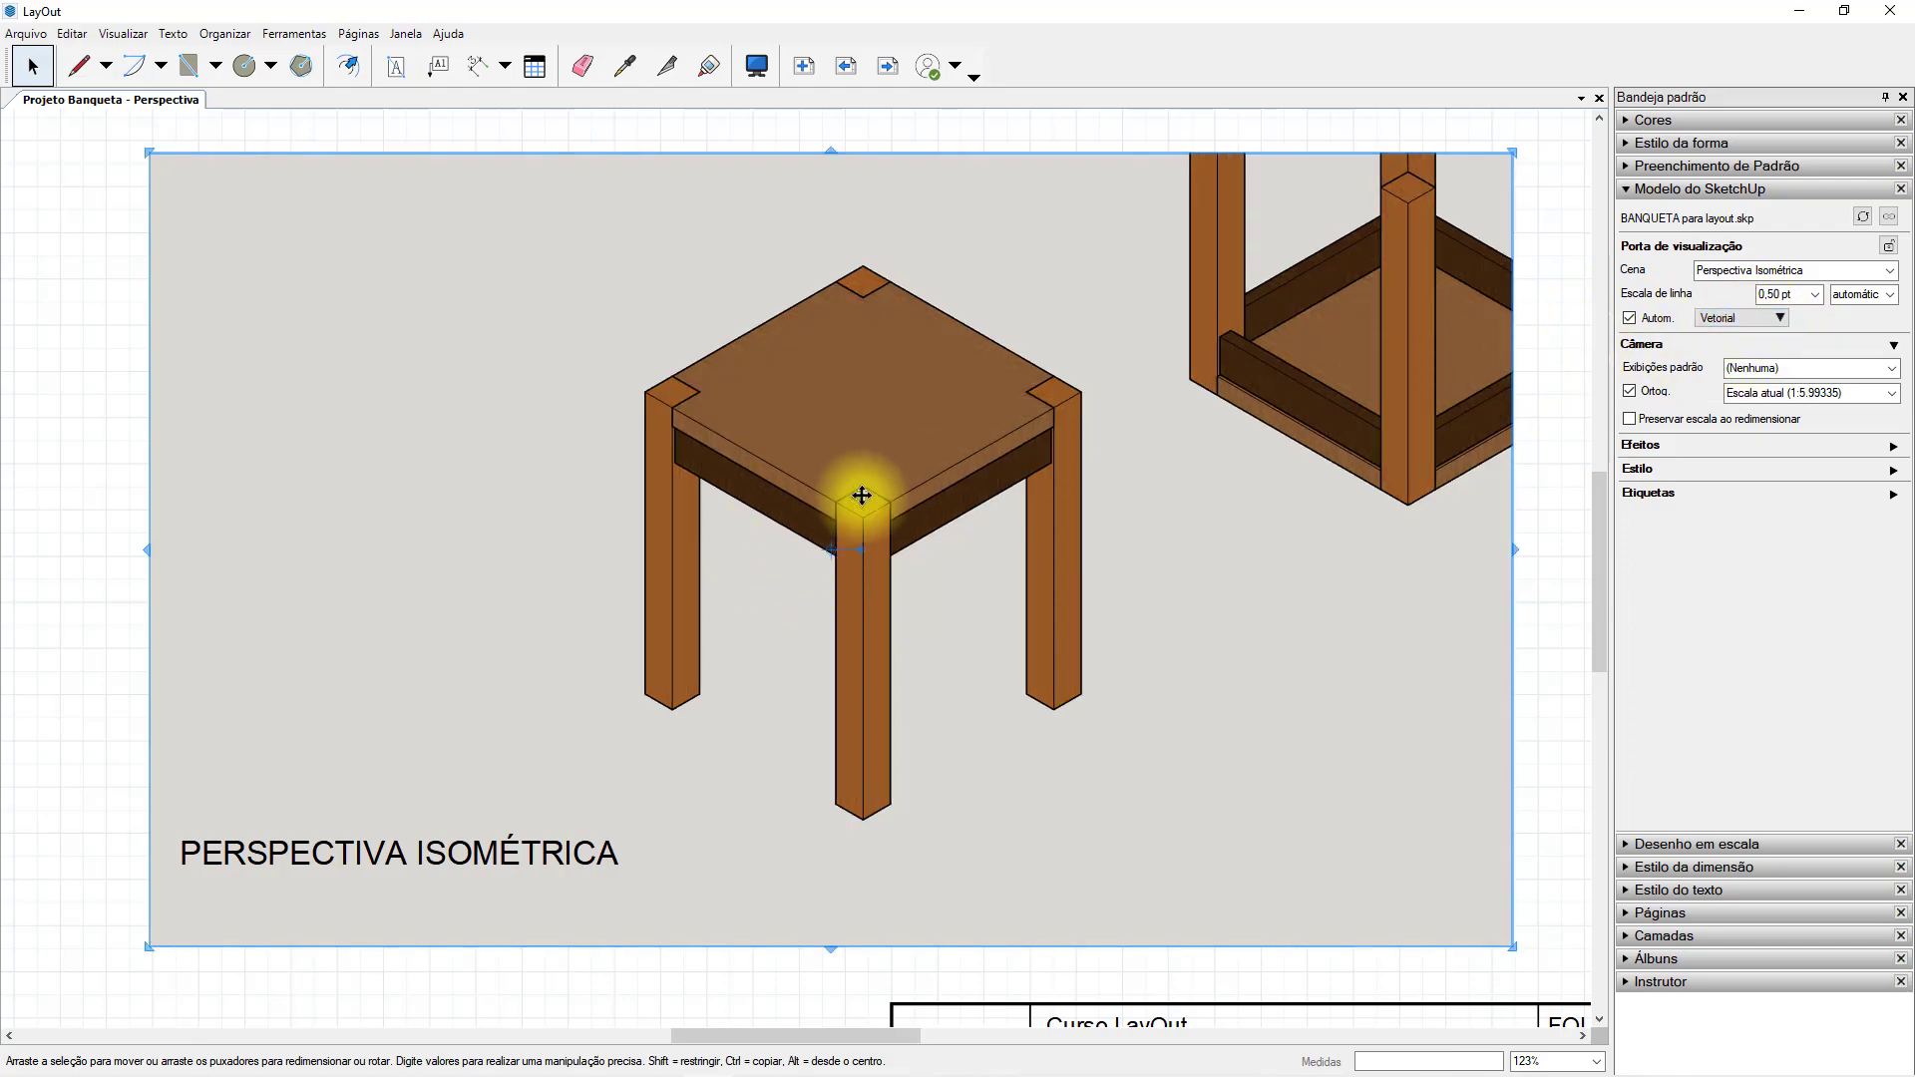
{"action": "scroll", "coordinate": [782, 522], "scroll_direction": "up", "scroll_amount": 5}
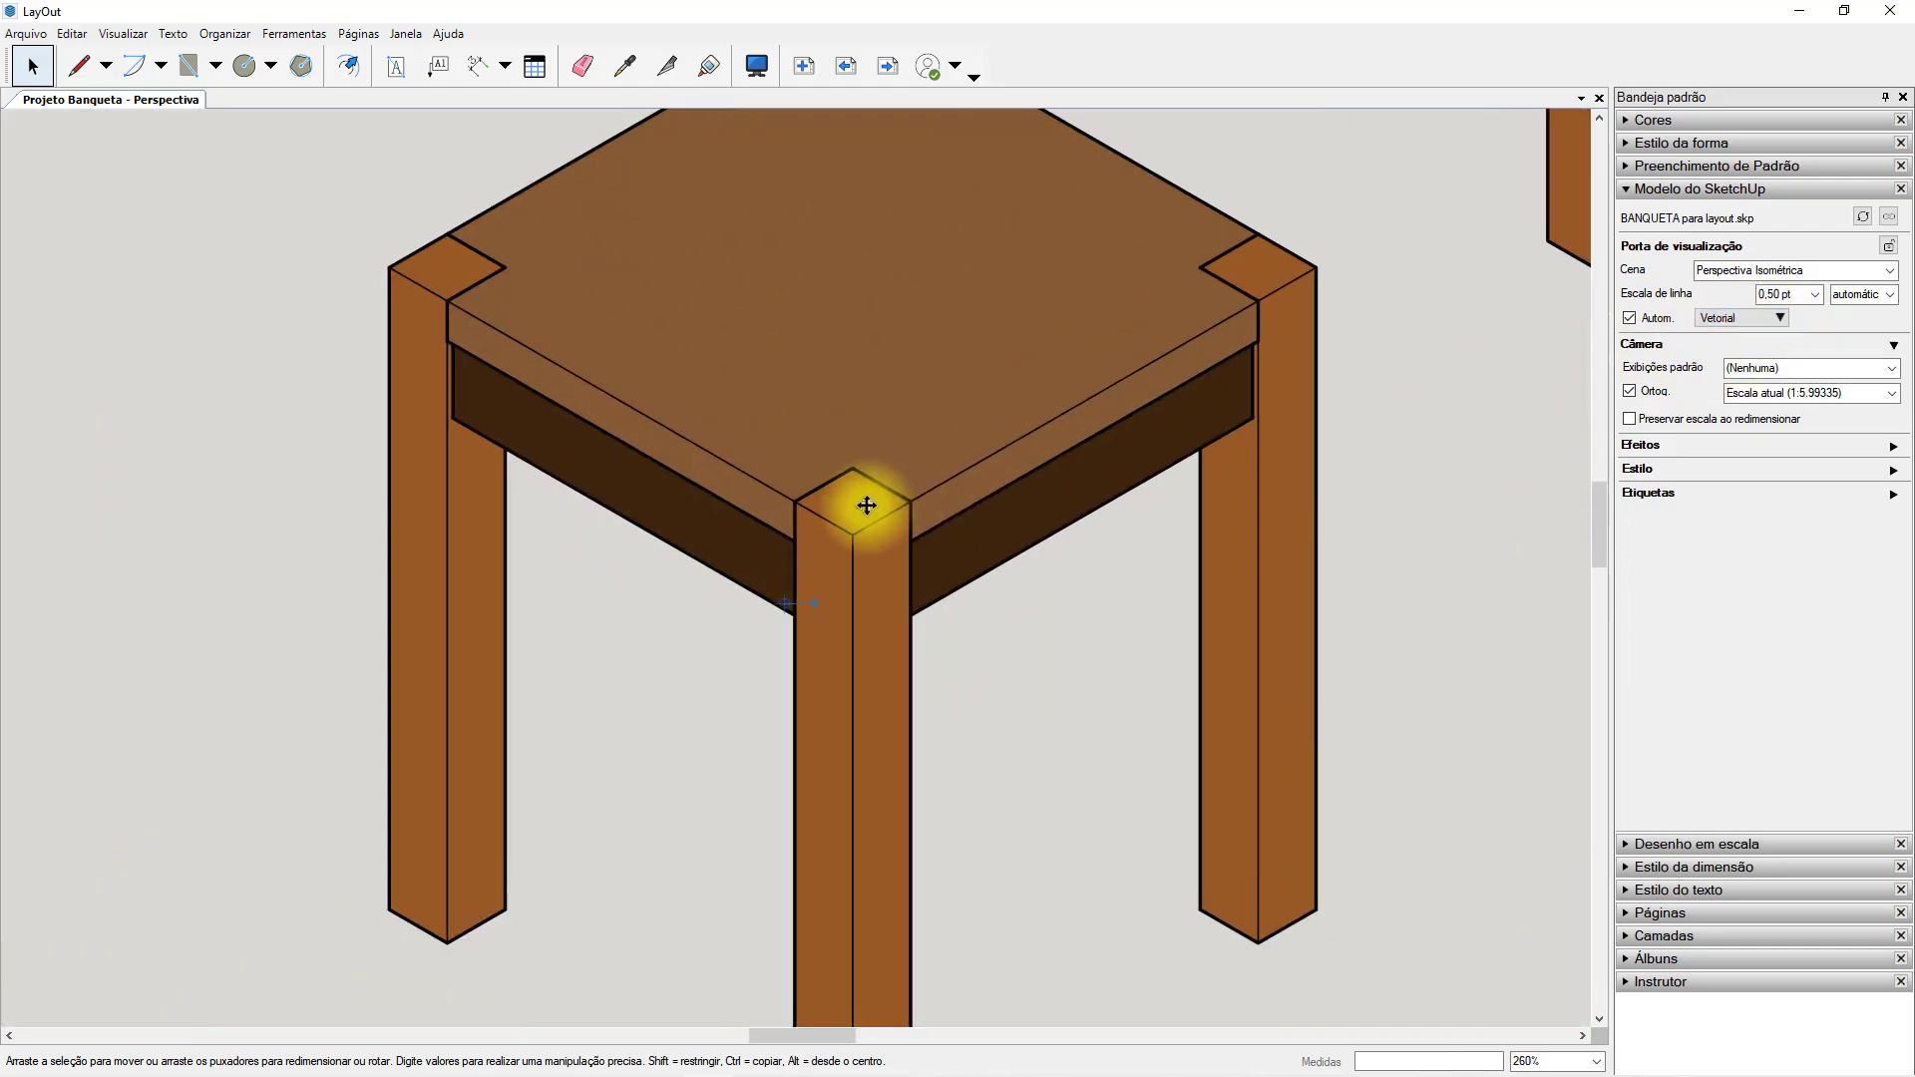
{"action": "scroll", "coordinate": [881, 555], "scroll_direction": "down", "scroll_amount": 5}
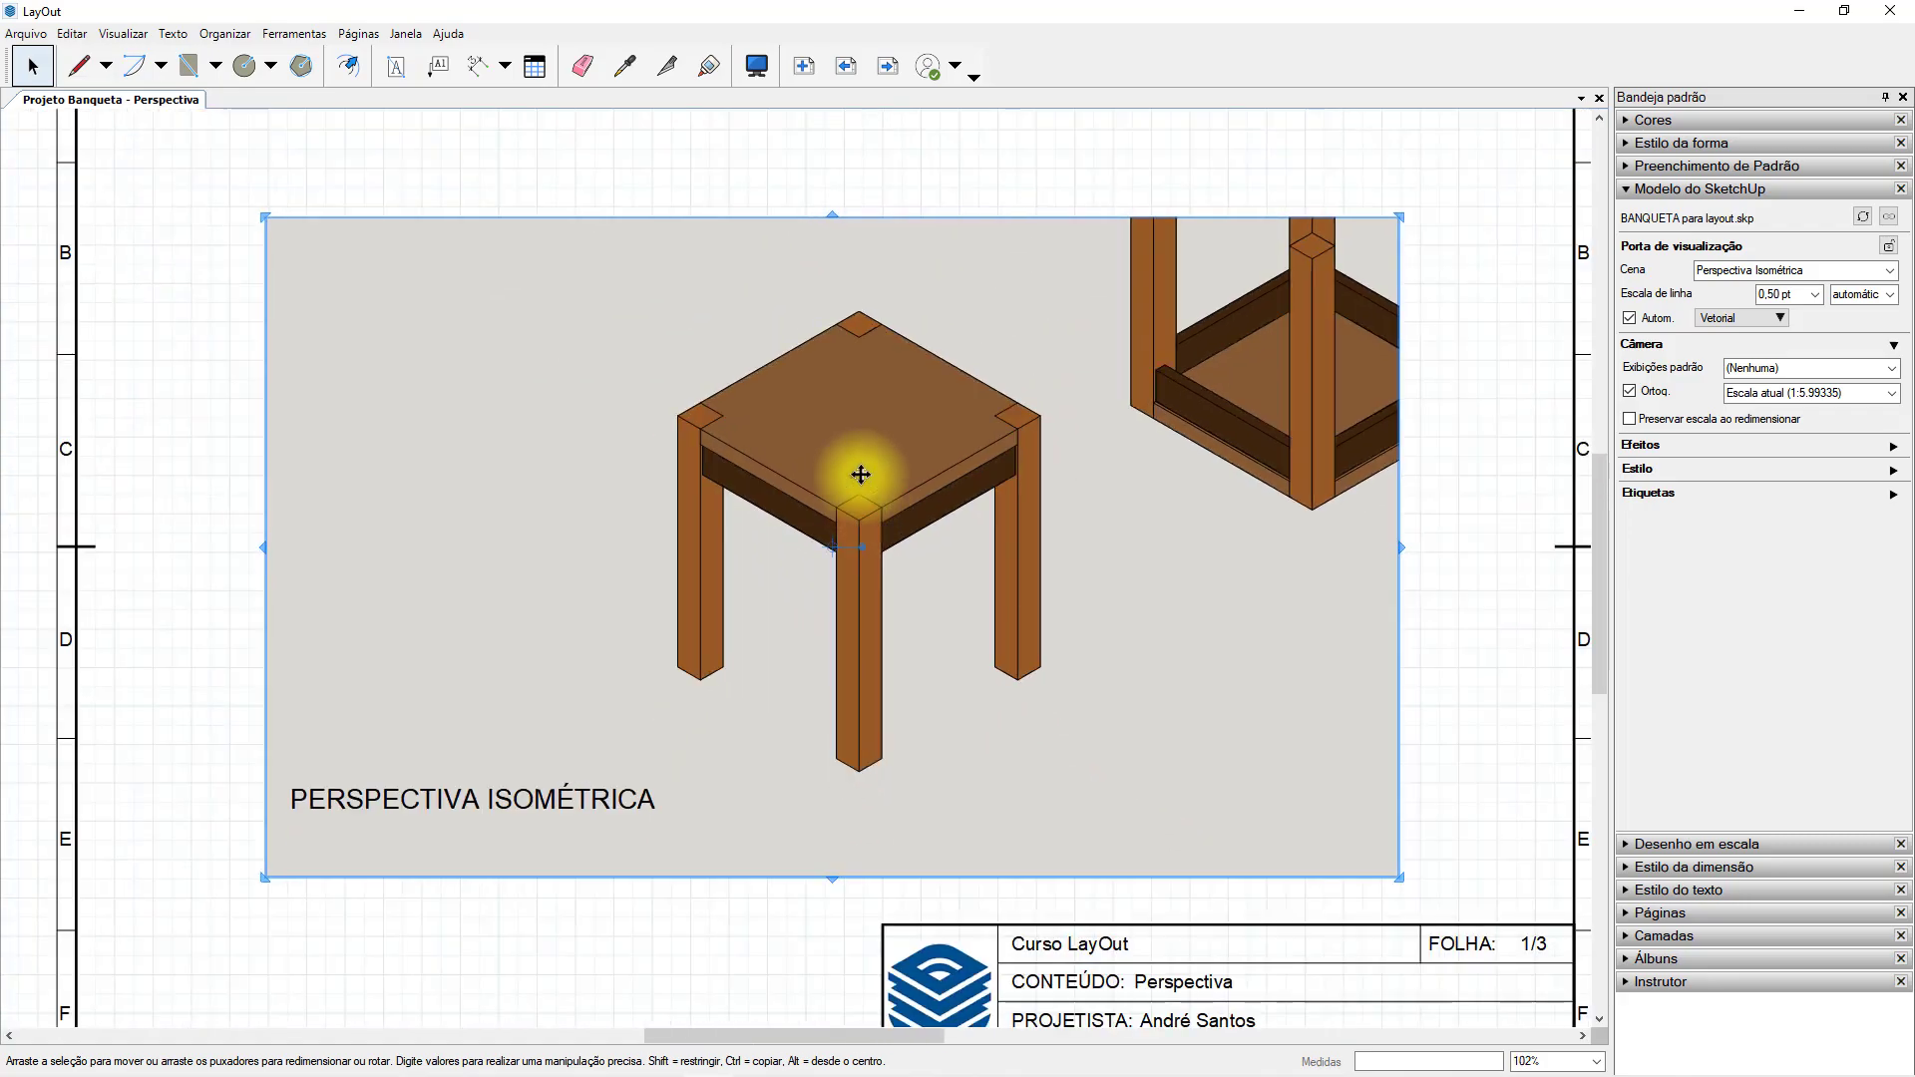
Set the stool viewport's rendering mode back to Raster and inspect the edge quality at the front leg corner.
{"action": "left_click", "coordinate": [1781, 319]}
{"action": "left_click", "coordinate": [1749, 350]}
{"action": "left_click", "coordinate": [864, 516]}
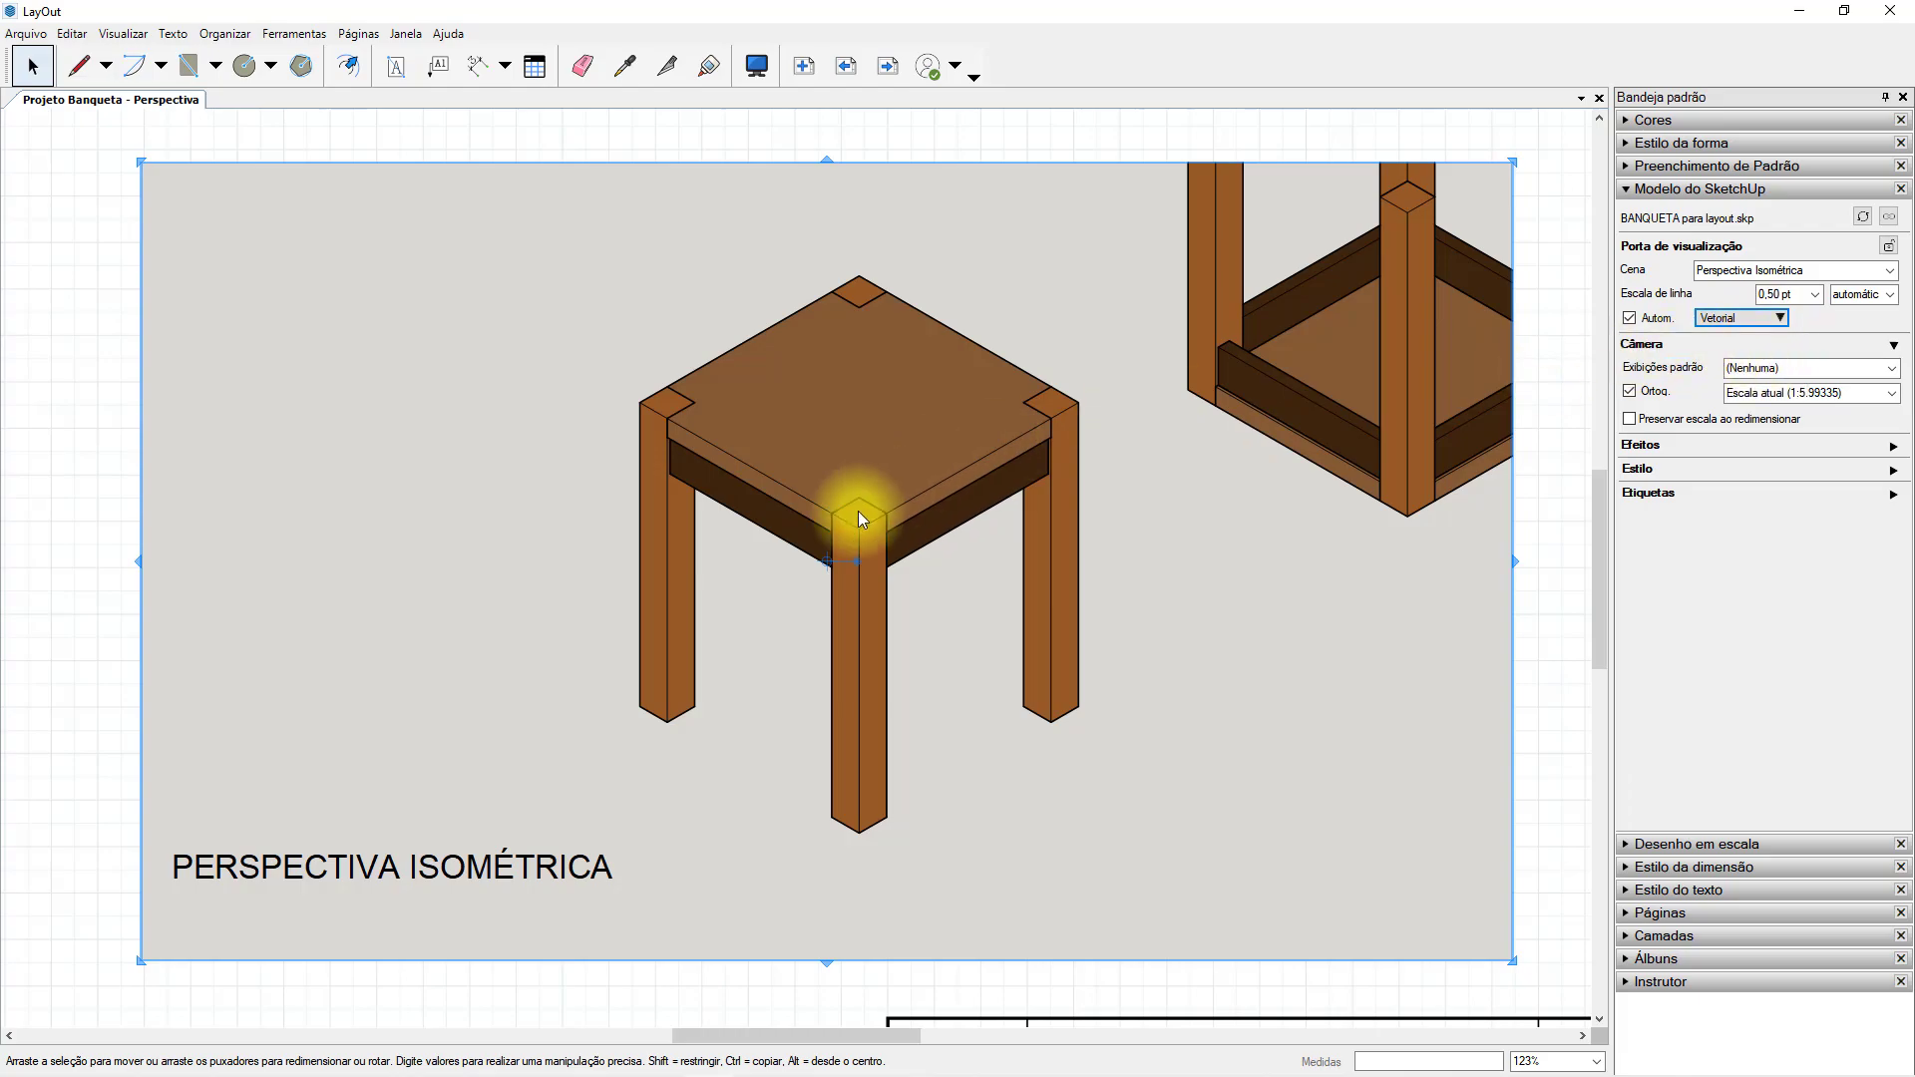
{"action": "scroll", "coordinate": [864, 521], "scroll_direction": "up", "scroll_amount": 2}
{"action": "scroll", "coordinate": [849, 505], "scroll_direction": "up", "scroll_amount": 3}
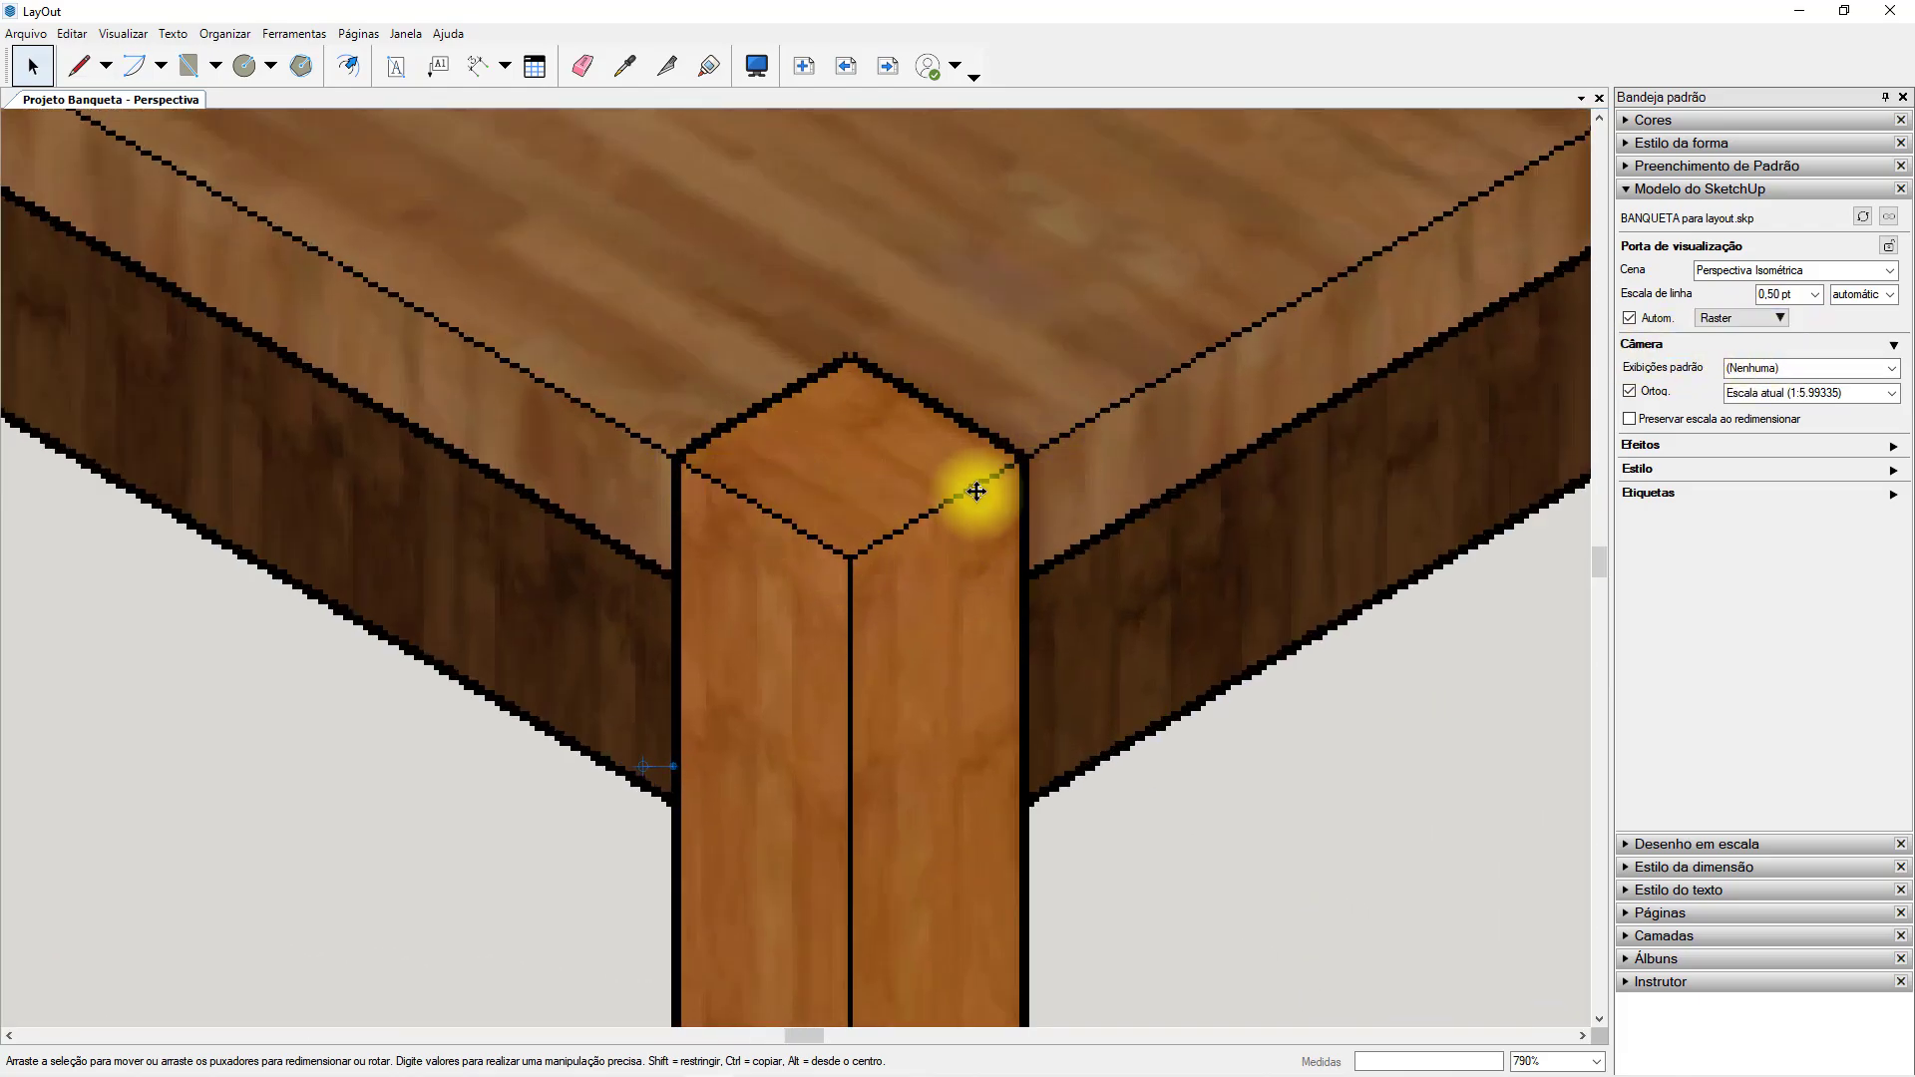
{"action": "scroll", "coordinate": [843, 544], "scroll_direction": "down", "scroll_amount": 10}
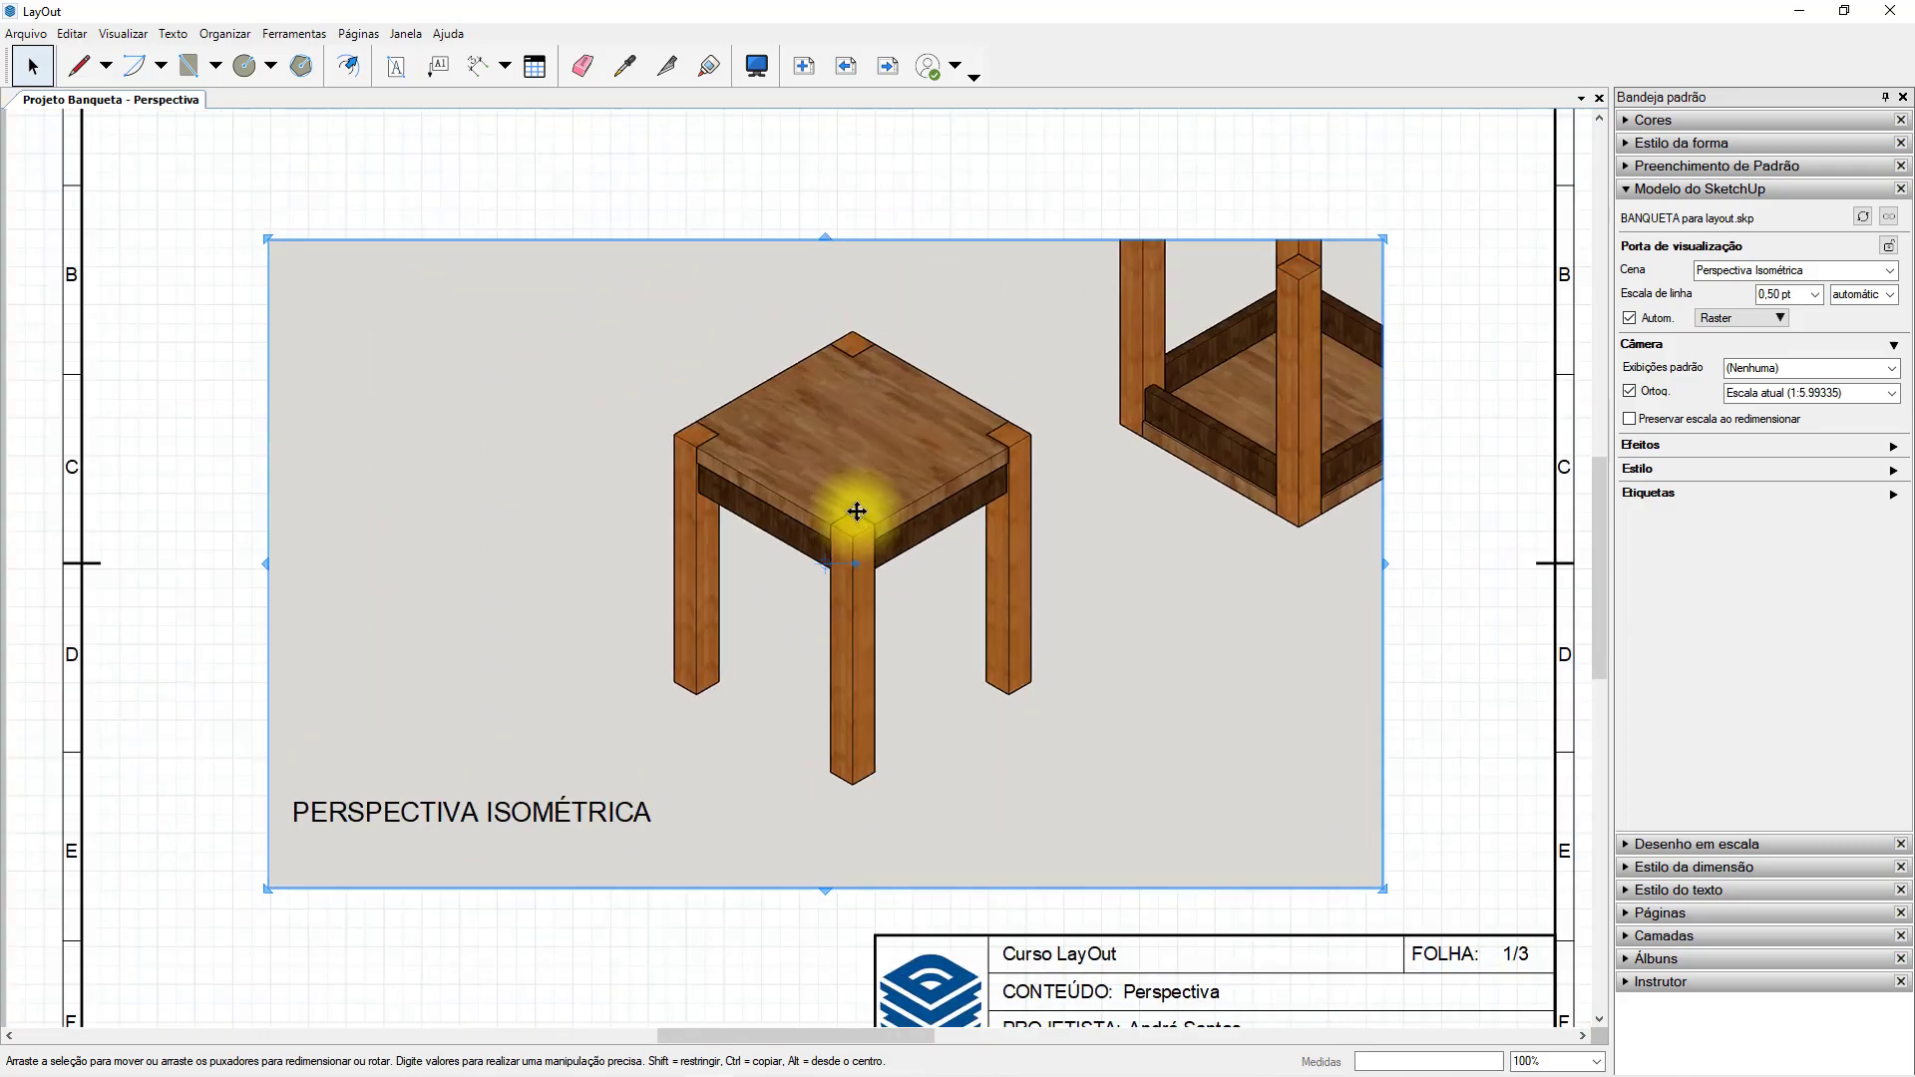
{"action": "scroll", "coordinate": [856, 514], "scroll_direction": "up", "scroll_amount": 1}
Switch the stool viewport to Híbrida rendering, accept the notice, and examine the textures and edges at the front leg.
{"action": "left_click", "coordinate": [1779, 317]}
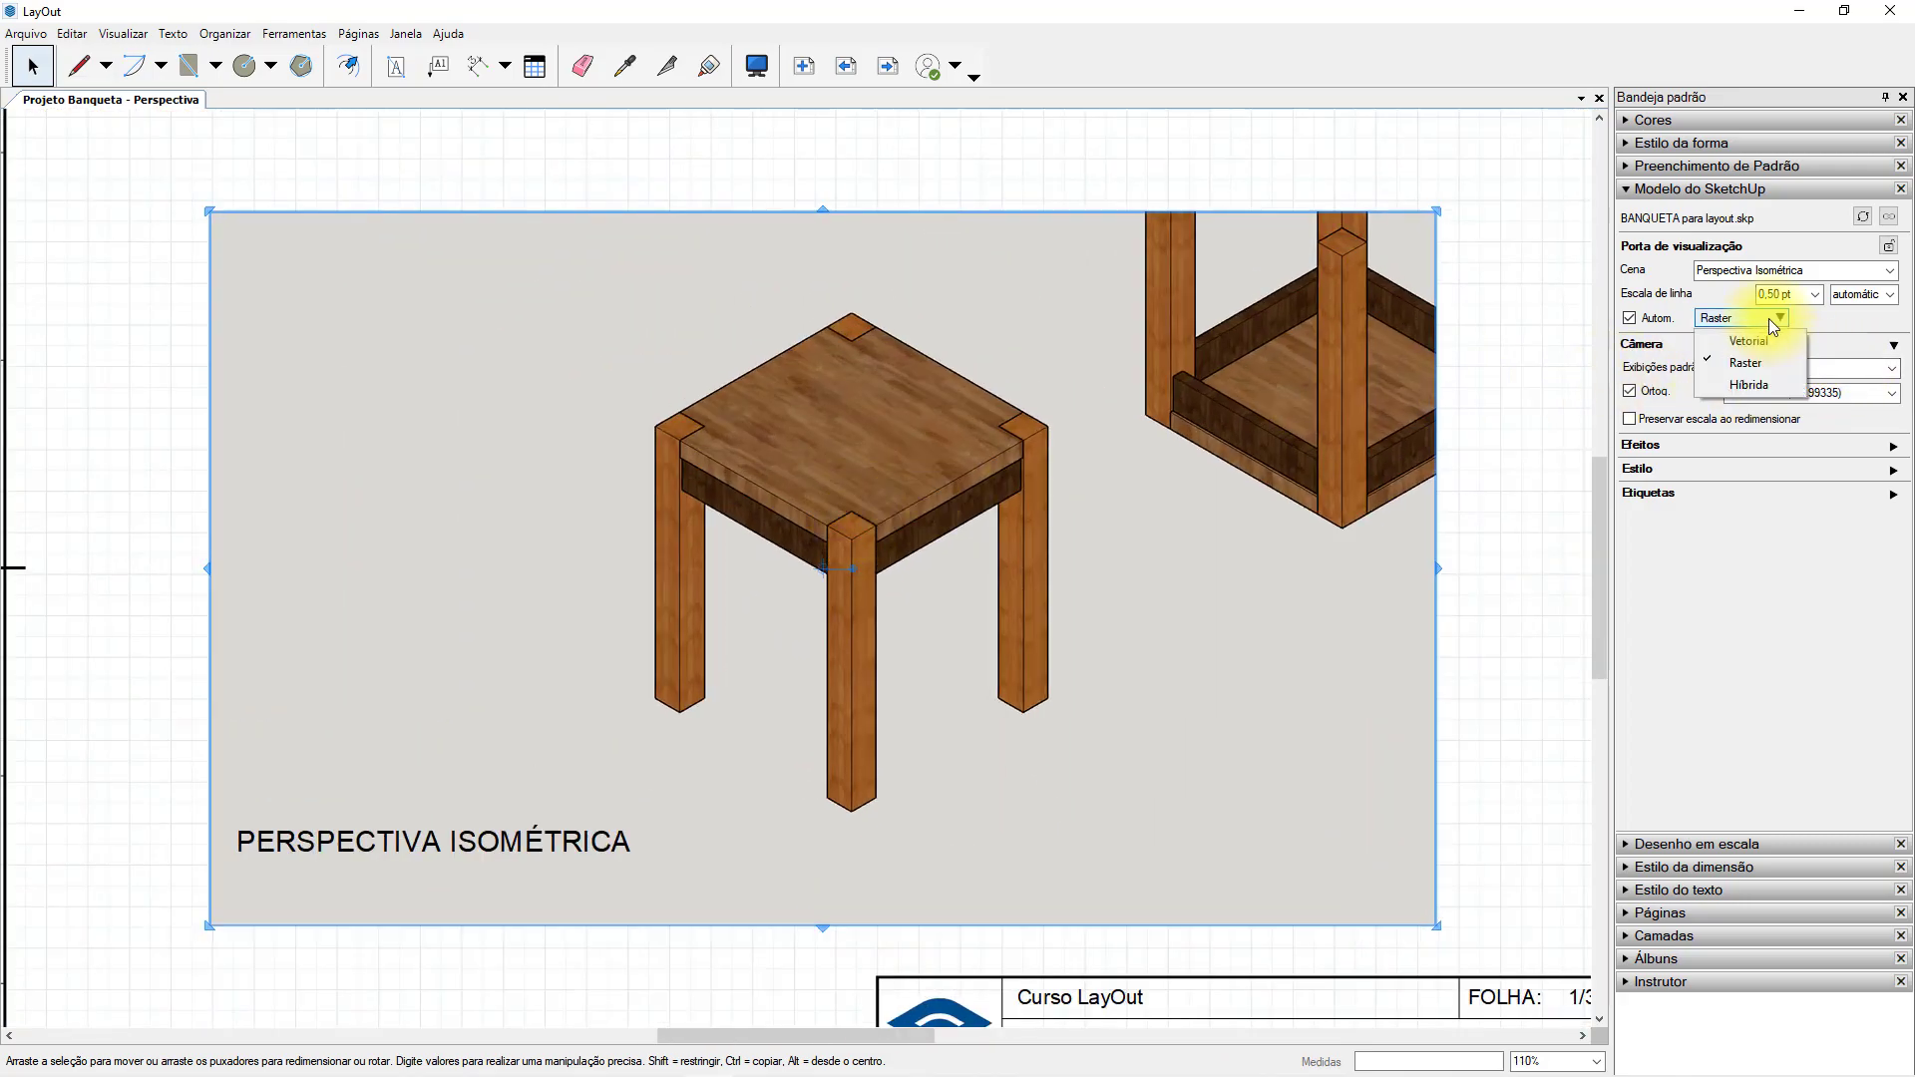
{"action": "left_click", "coordinate": [1741, 389]}
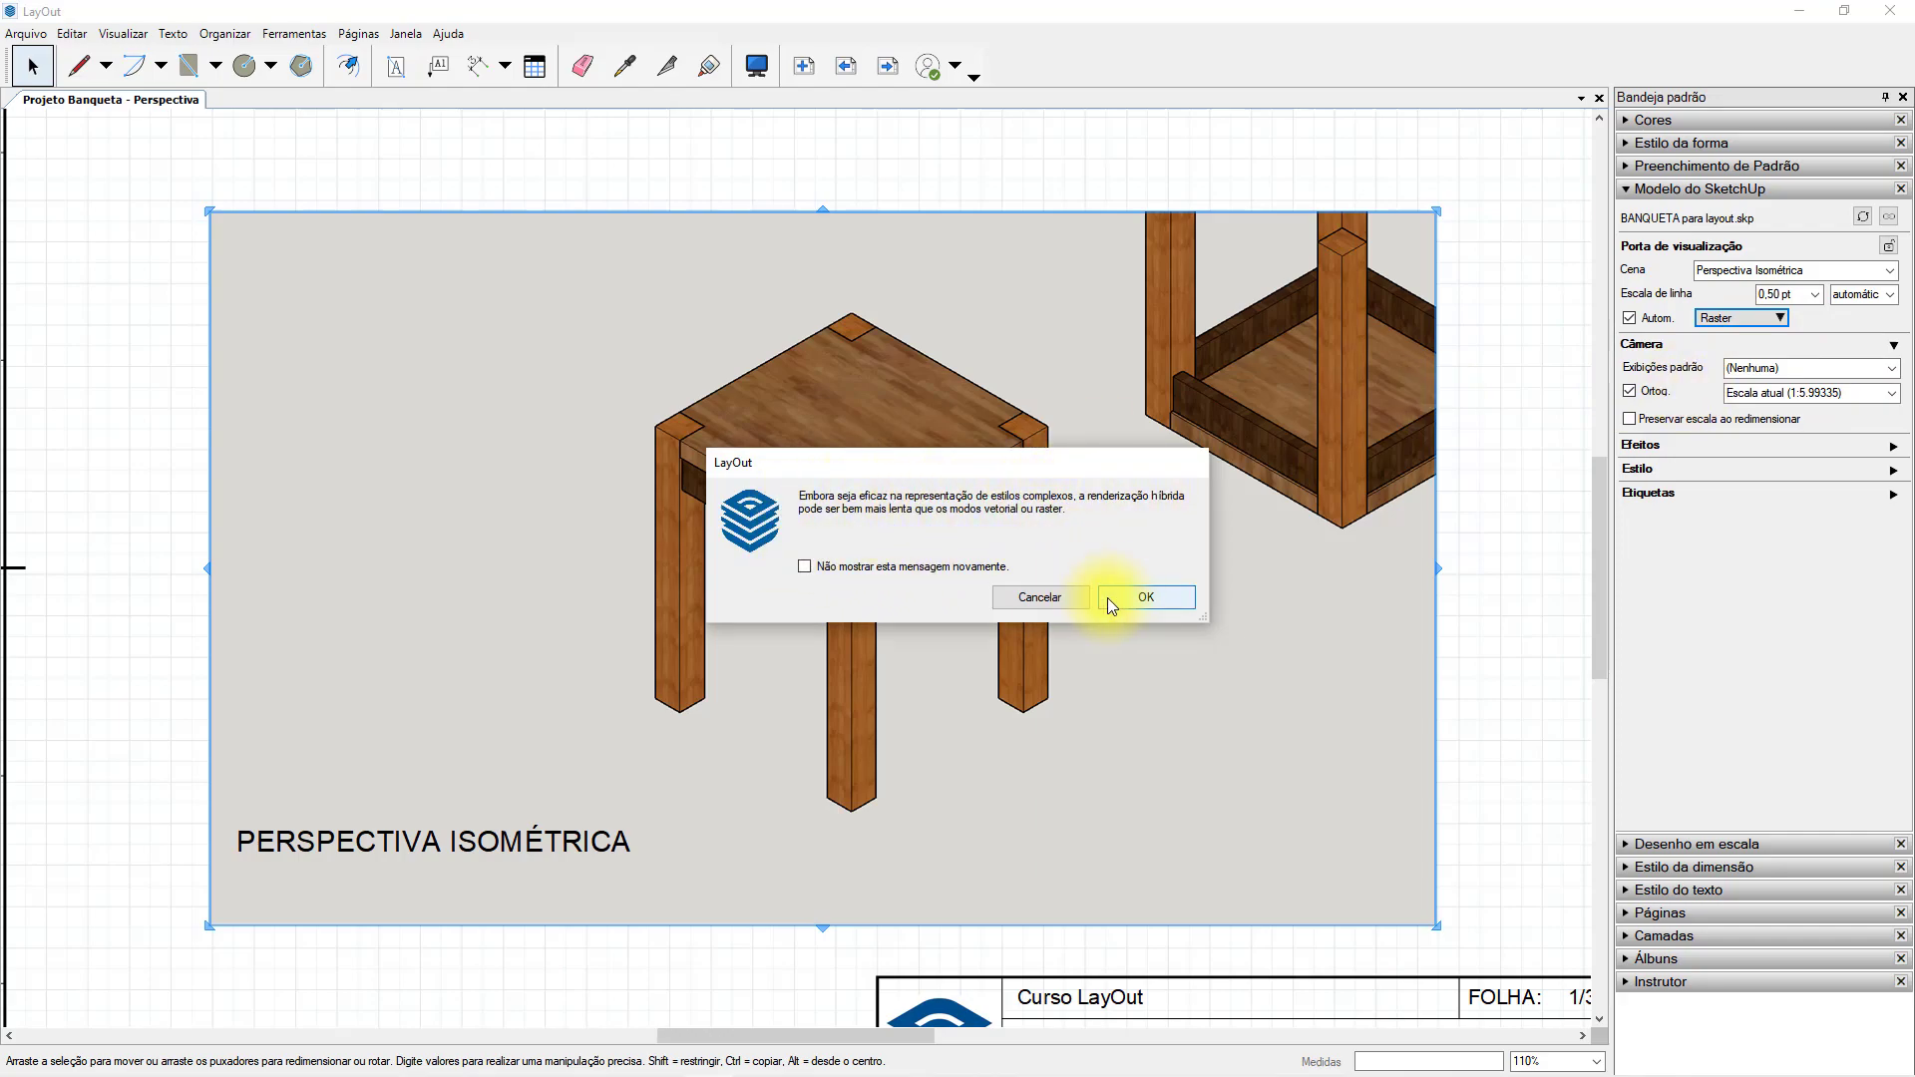
{"action": "left_click", "coordinate": [1146, 598]}
{"action": "scroll", "coordinate": [855, 543], "scroll_direction": "up", "scroll_amount": 6}
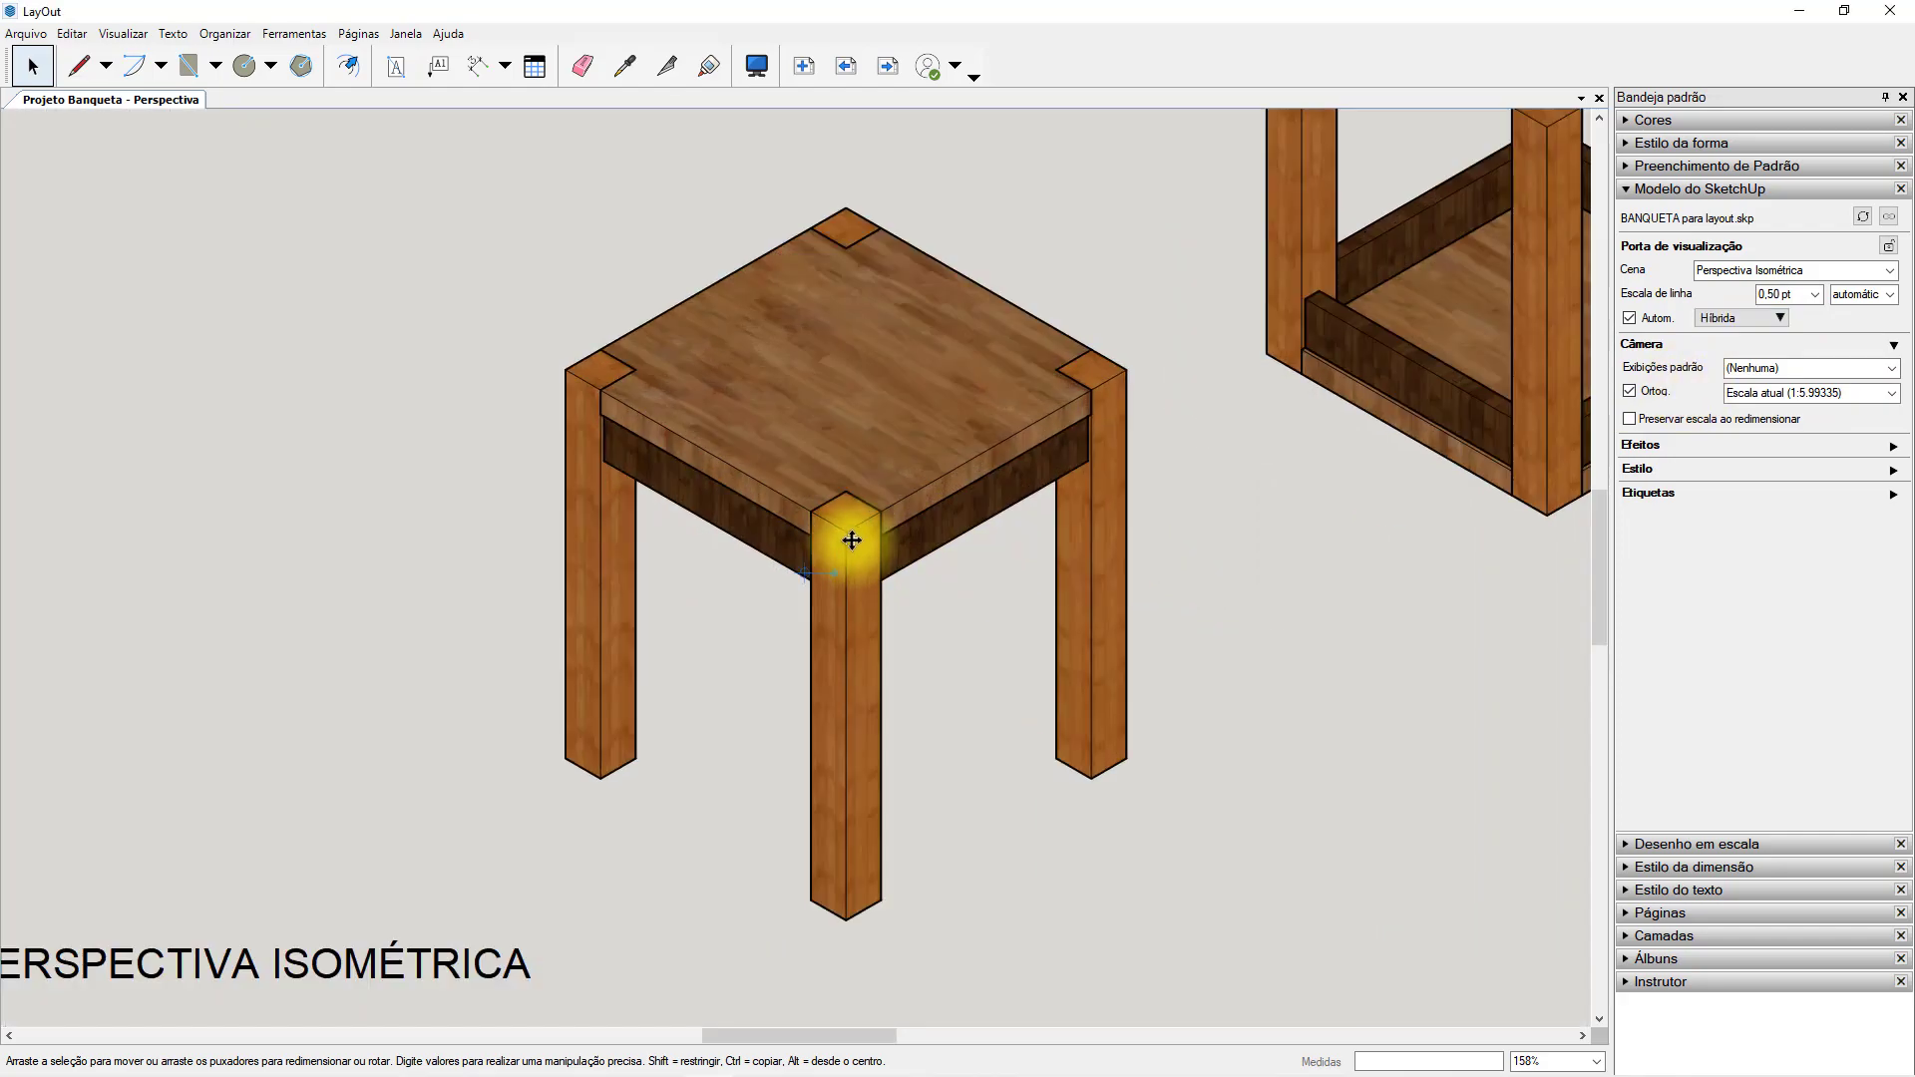
{"action": "scroll", "coordinate": [829, 486], "scroll_direction": "up", "scroll_amount": 4}
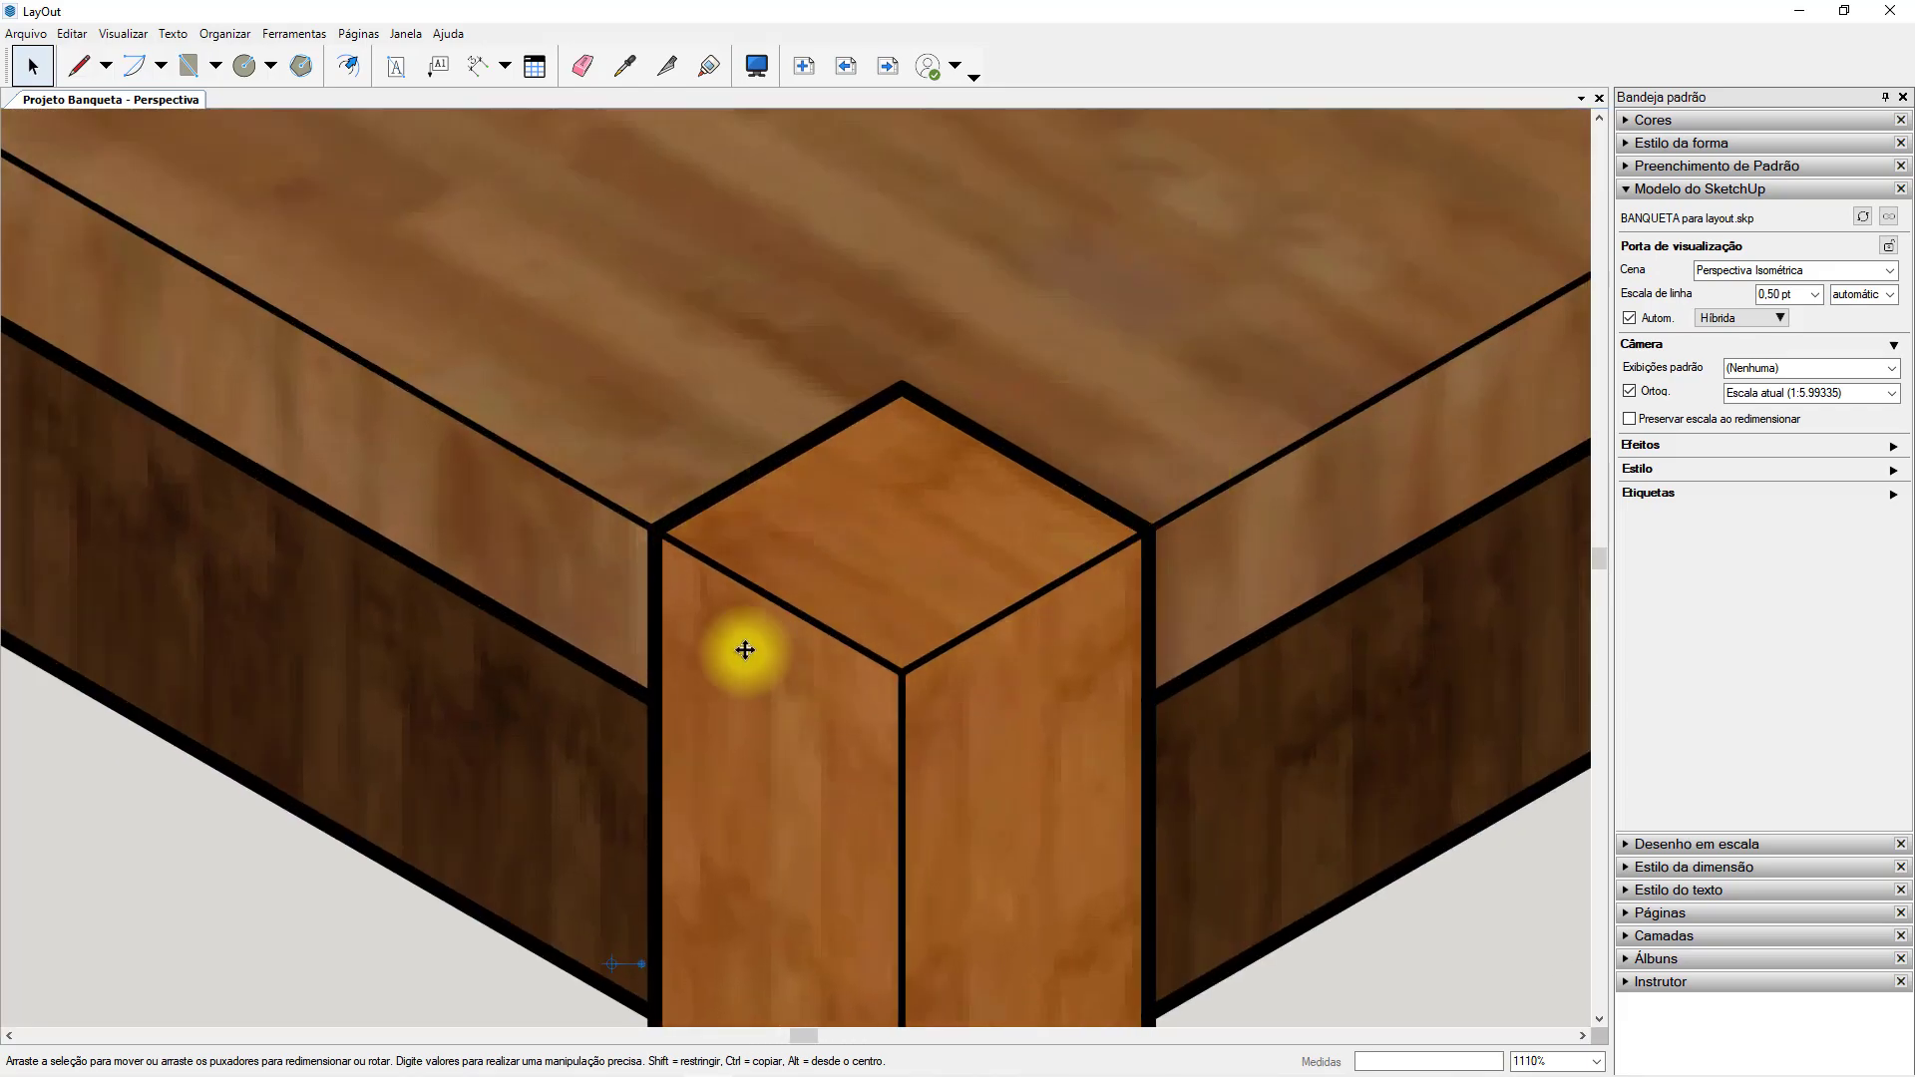
{"action": "scroll", "coordinate": [964, 522], "scroll_direction": "down", "scroll_amount": 11}
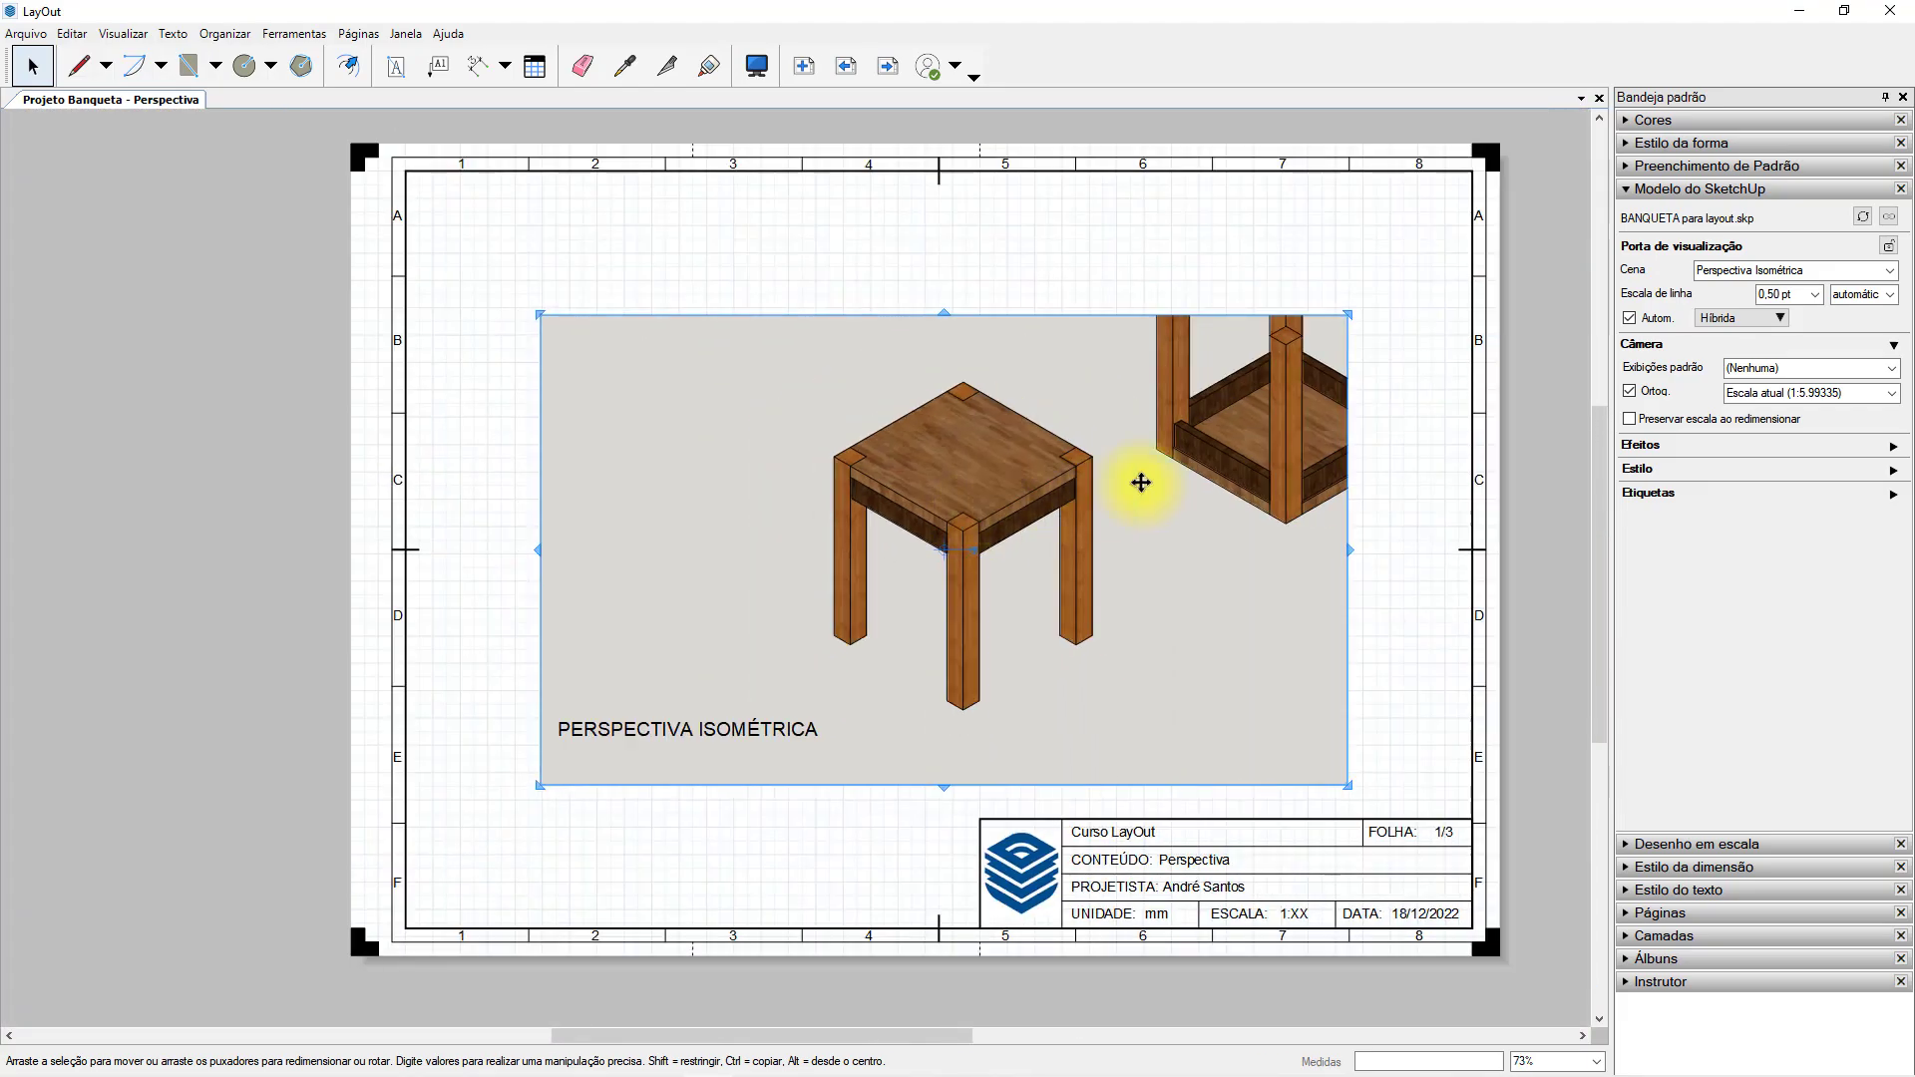
{"action": "scroll", "coordinate": [998, 484], "scroll_direction": "up", "scroll_amount": 2}
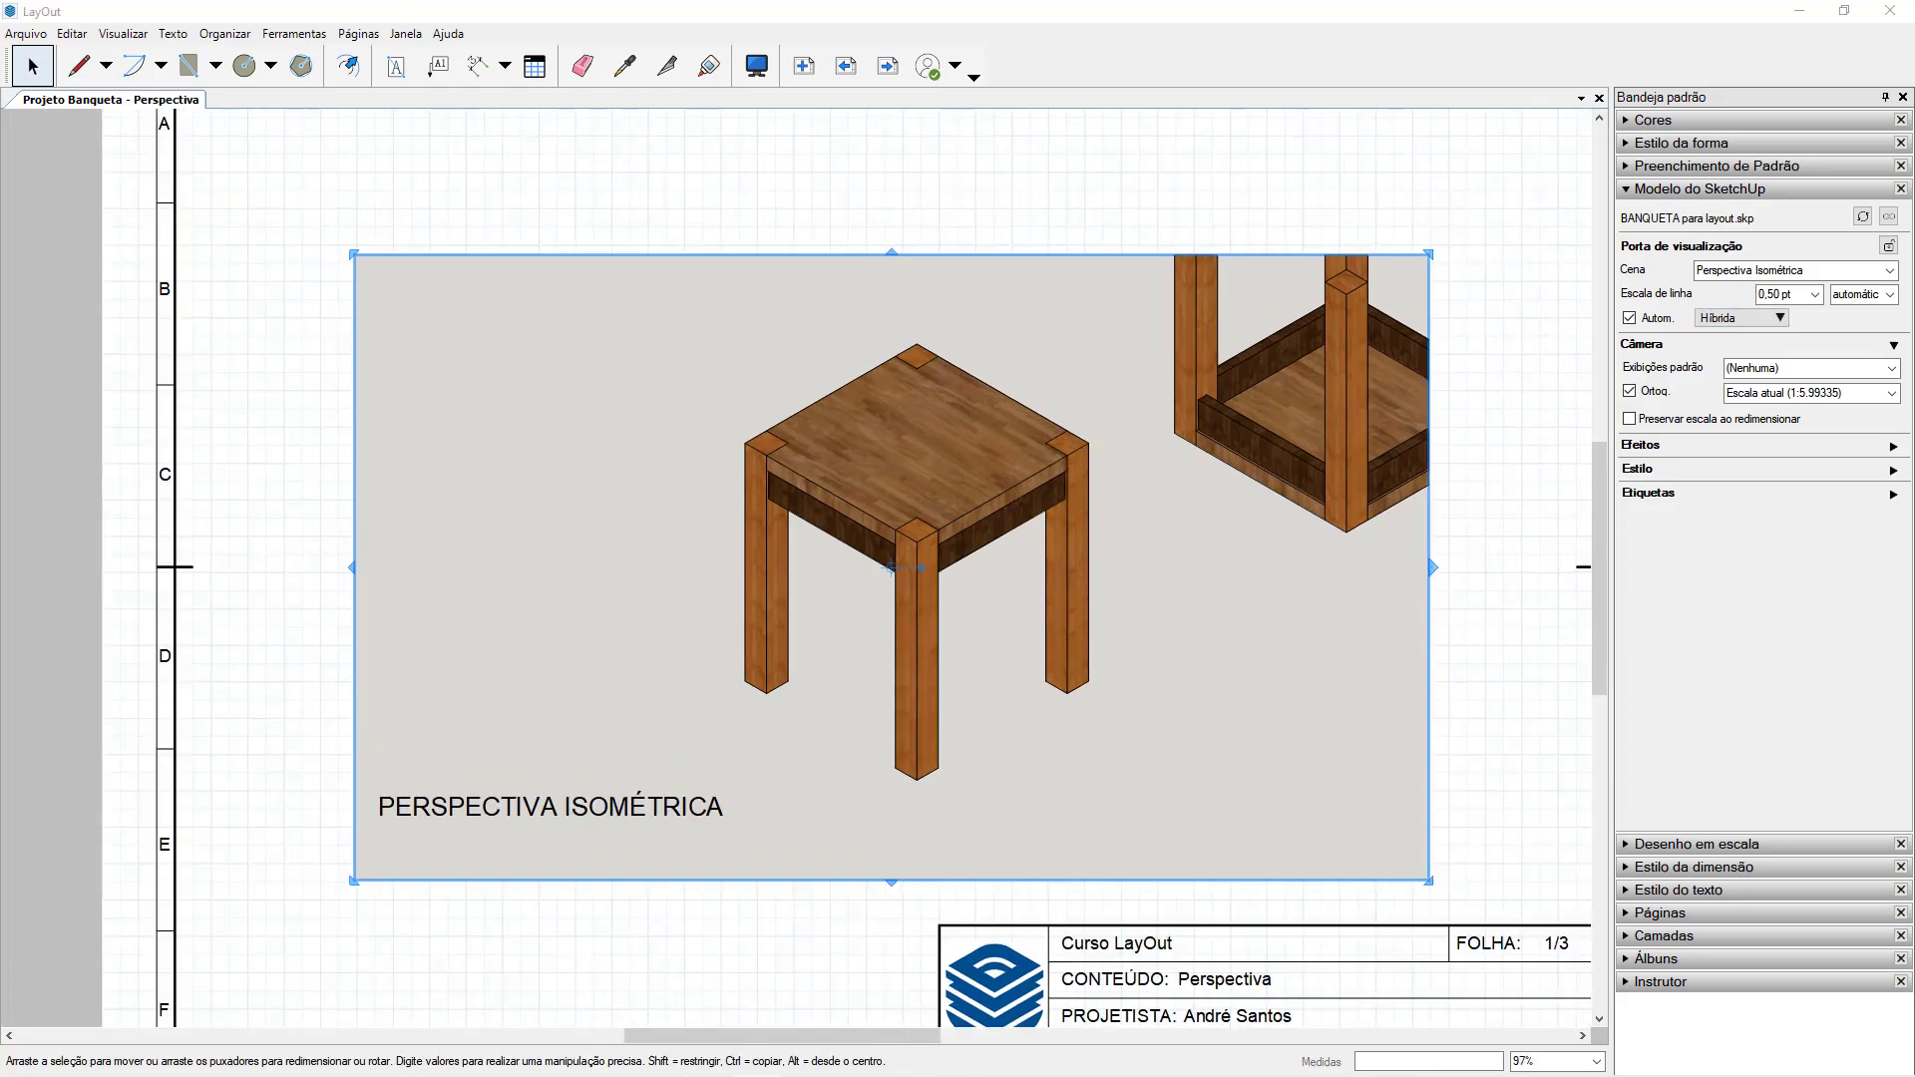
Return the stool viewport from Híbrida to Raster rendering.
{"action": "left_click", "coordinate": [1757, 322]}
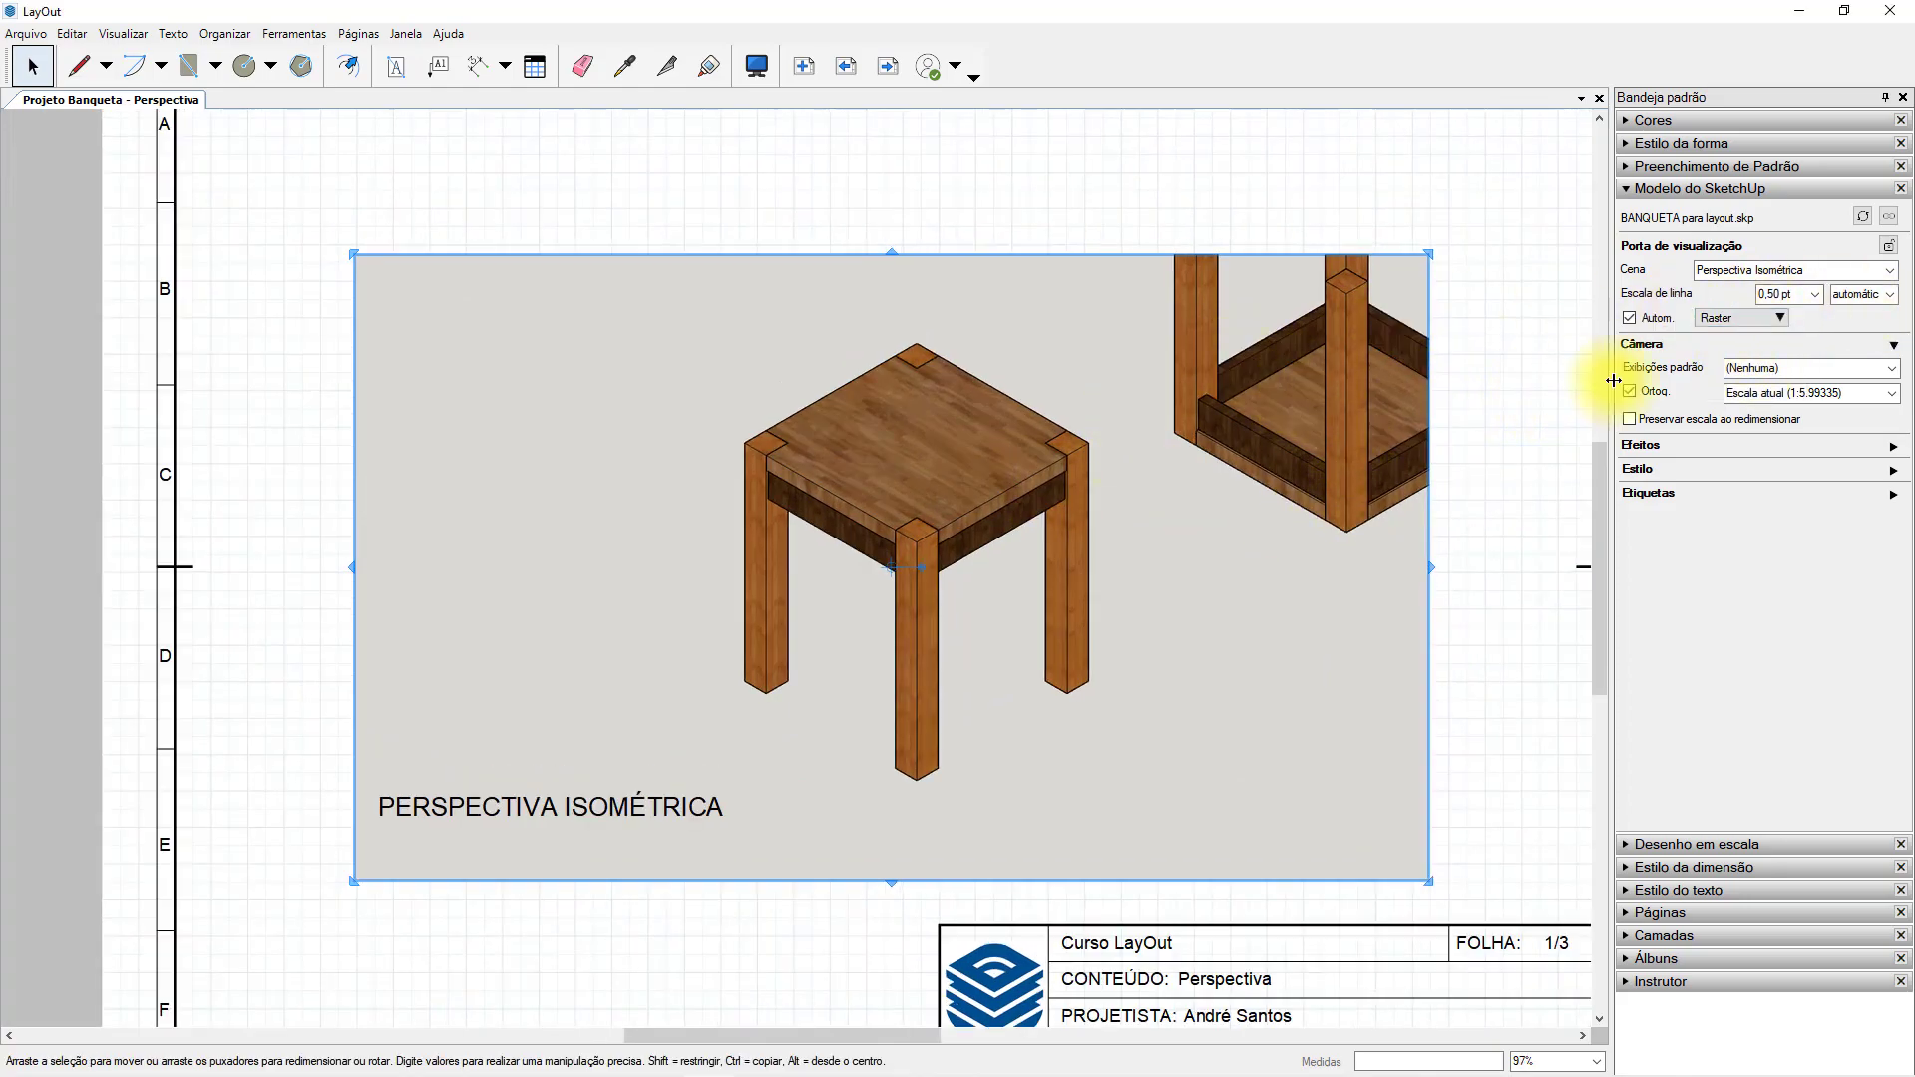
{"action": "left_click", "coordinate": [1519, 379]}
{"action": "middle_click_drag", "start_coordinate": [1349, 461], "coordinate": [1240, 475]}
{"action": "left_click", "coordinate": [1210, 415]}
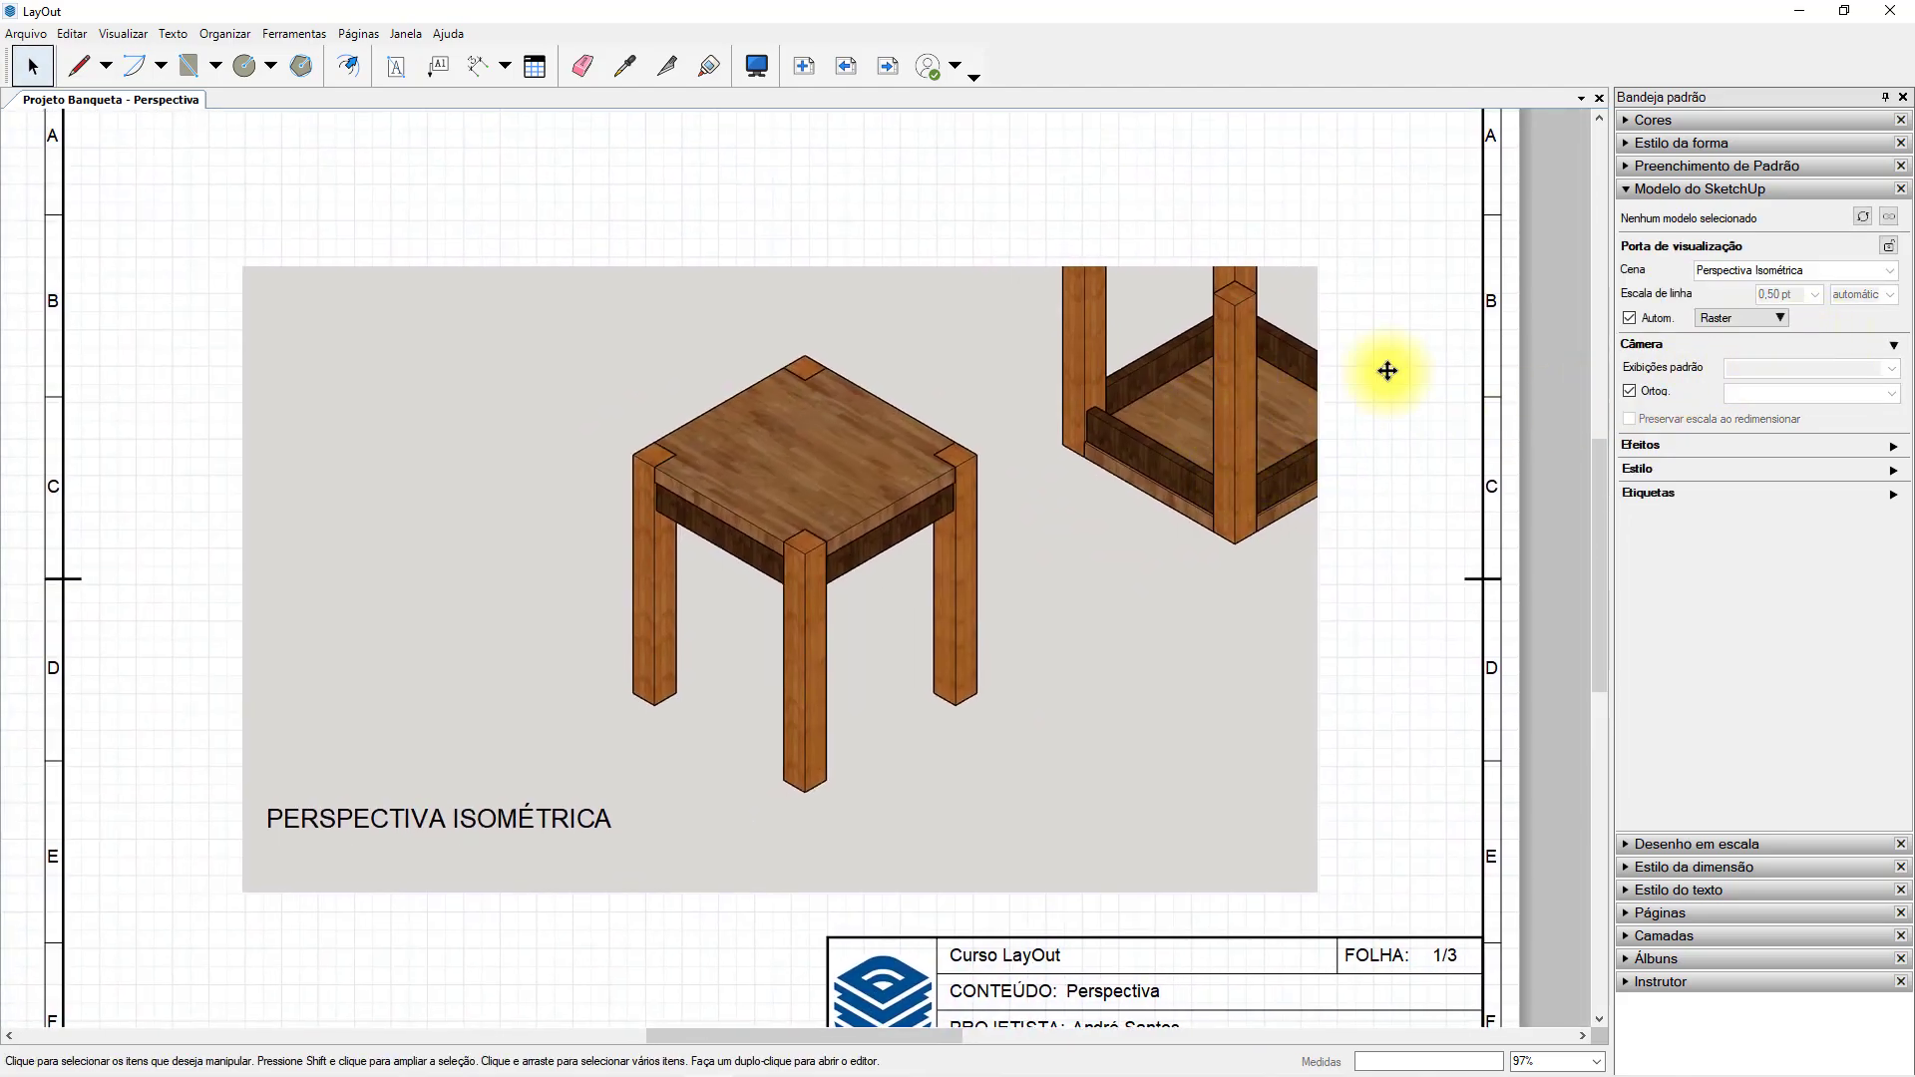
Lock the stool viewport, select it while locked, and unlock it again.
{"action": "left_click", "coordinate": [1888, 248]}
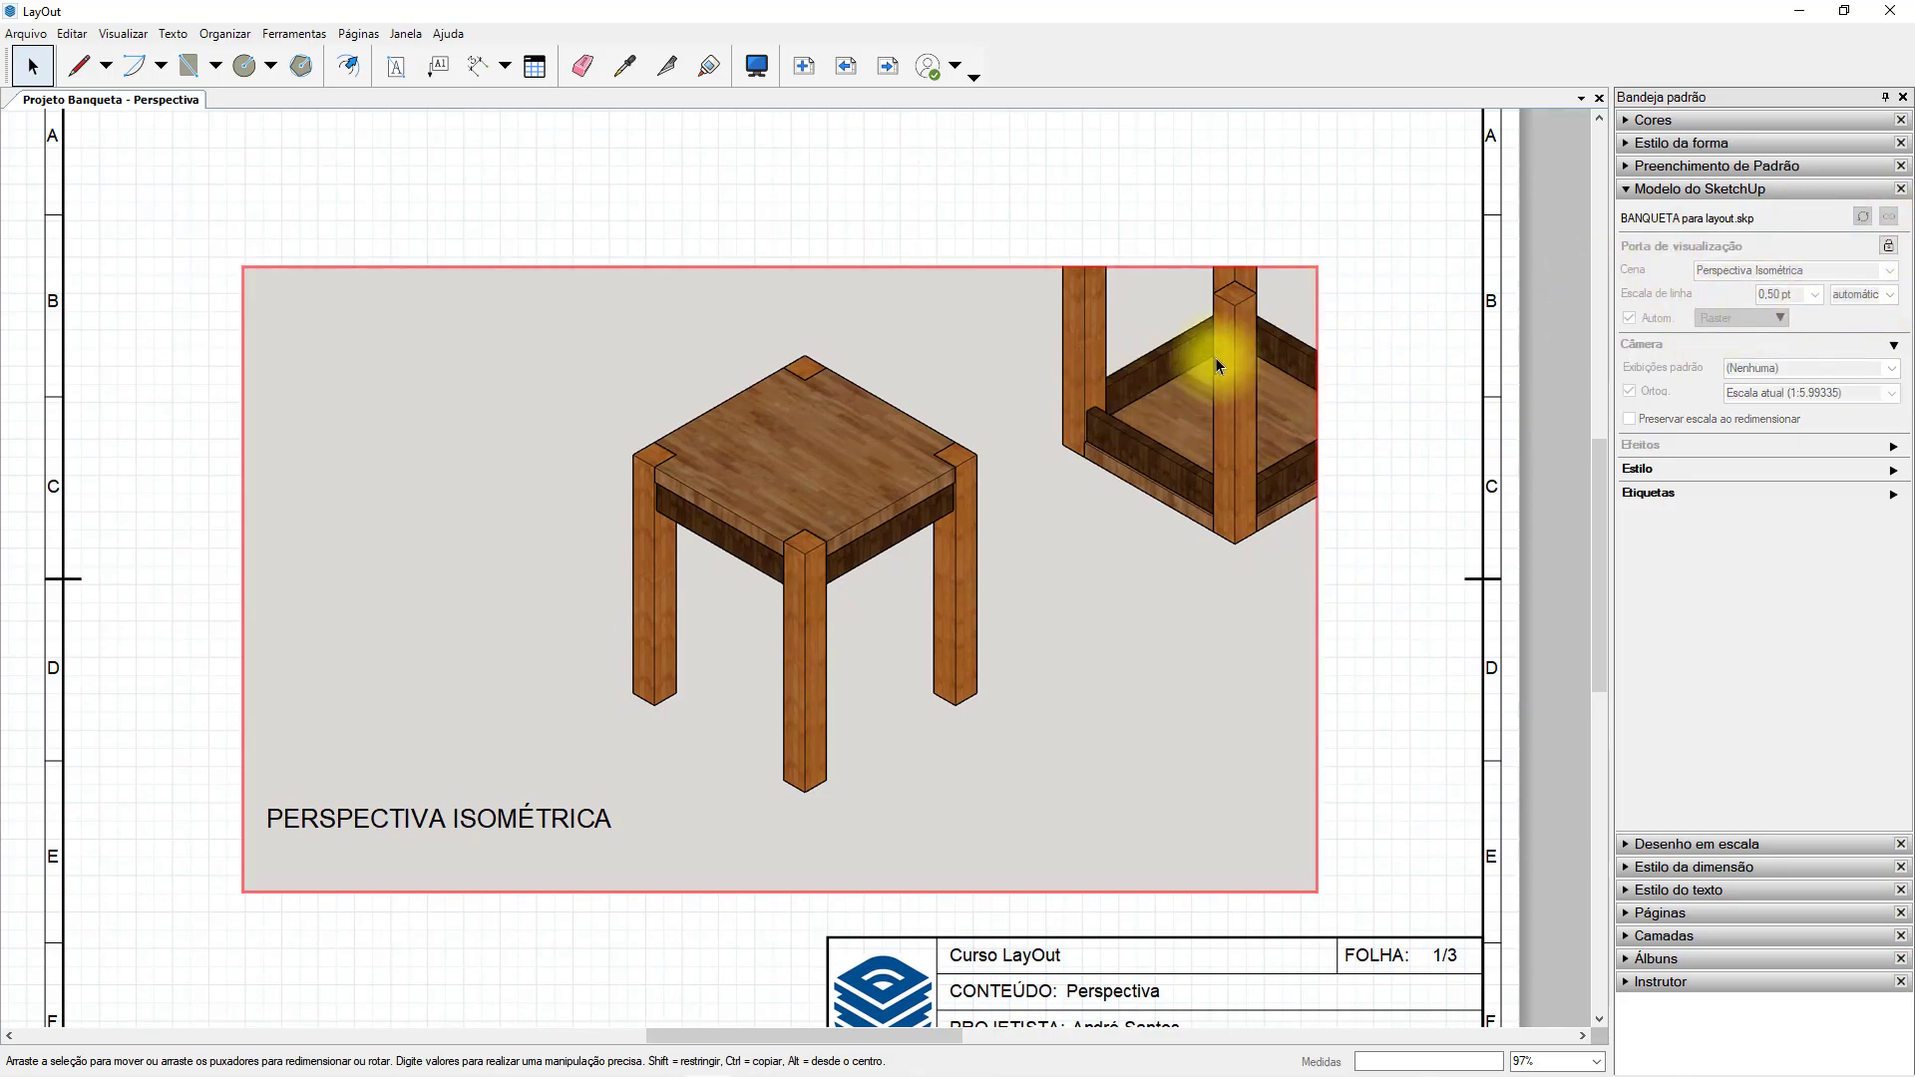
{"action": "left_click", "coordinate": [1259, 312]}
{"action": "left_click", "coordinate": [1304, 288]}
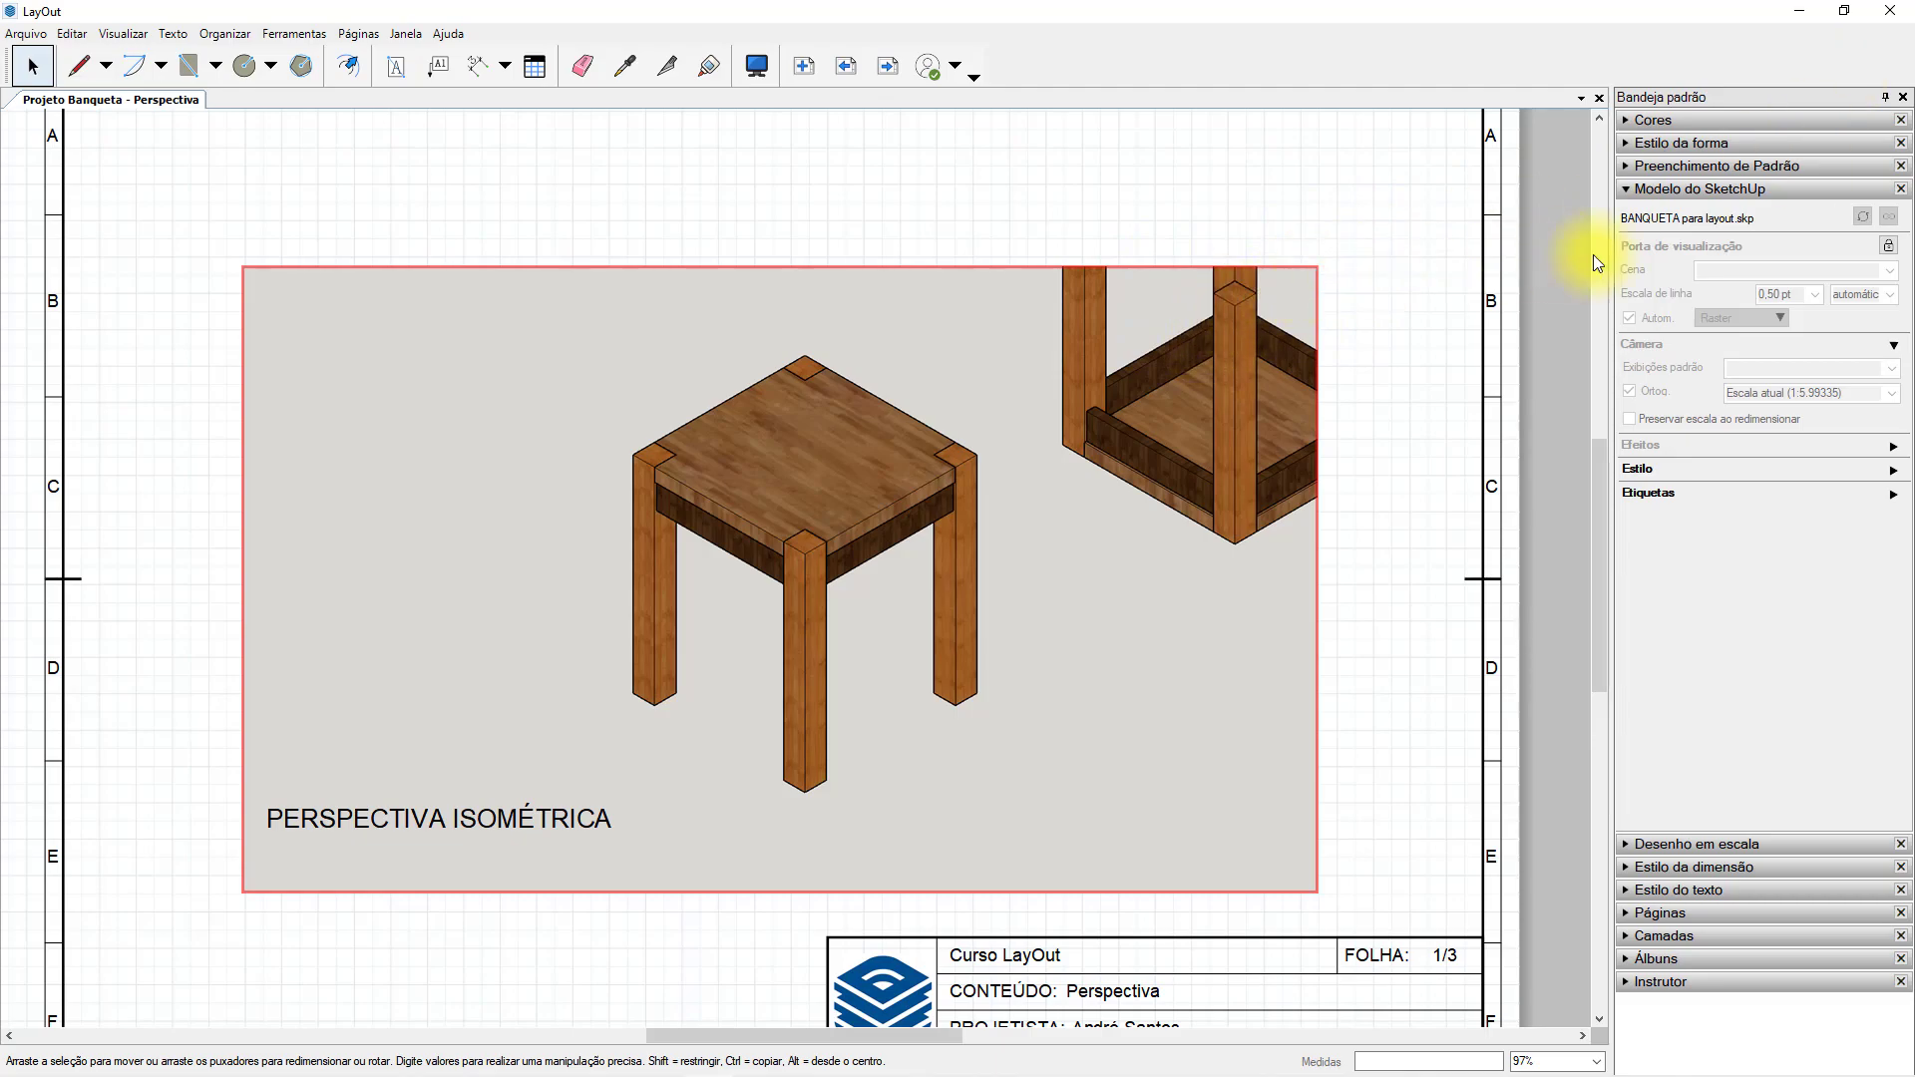
{"action": "left_click", "coordinate": [1889, 248]}
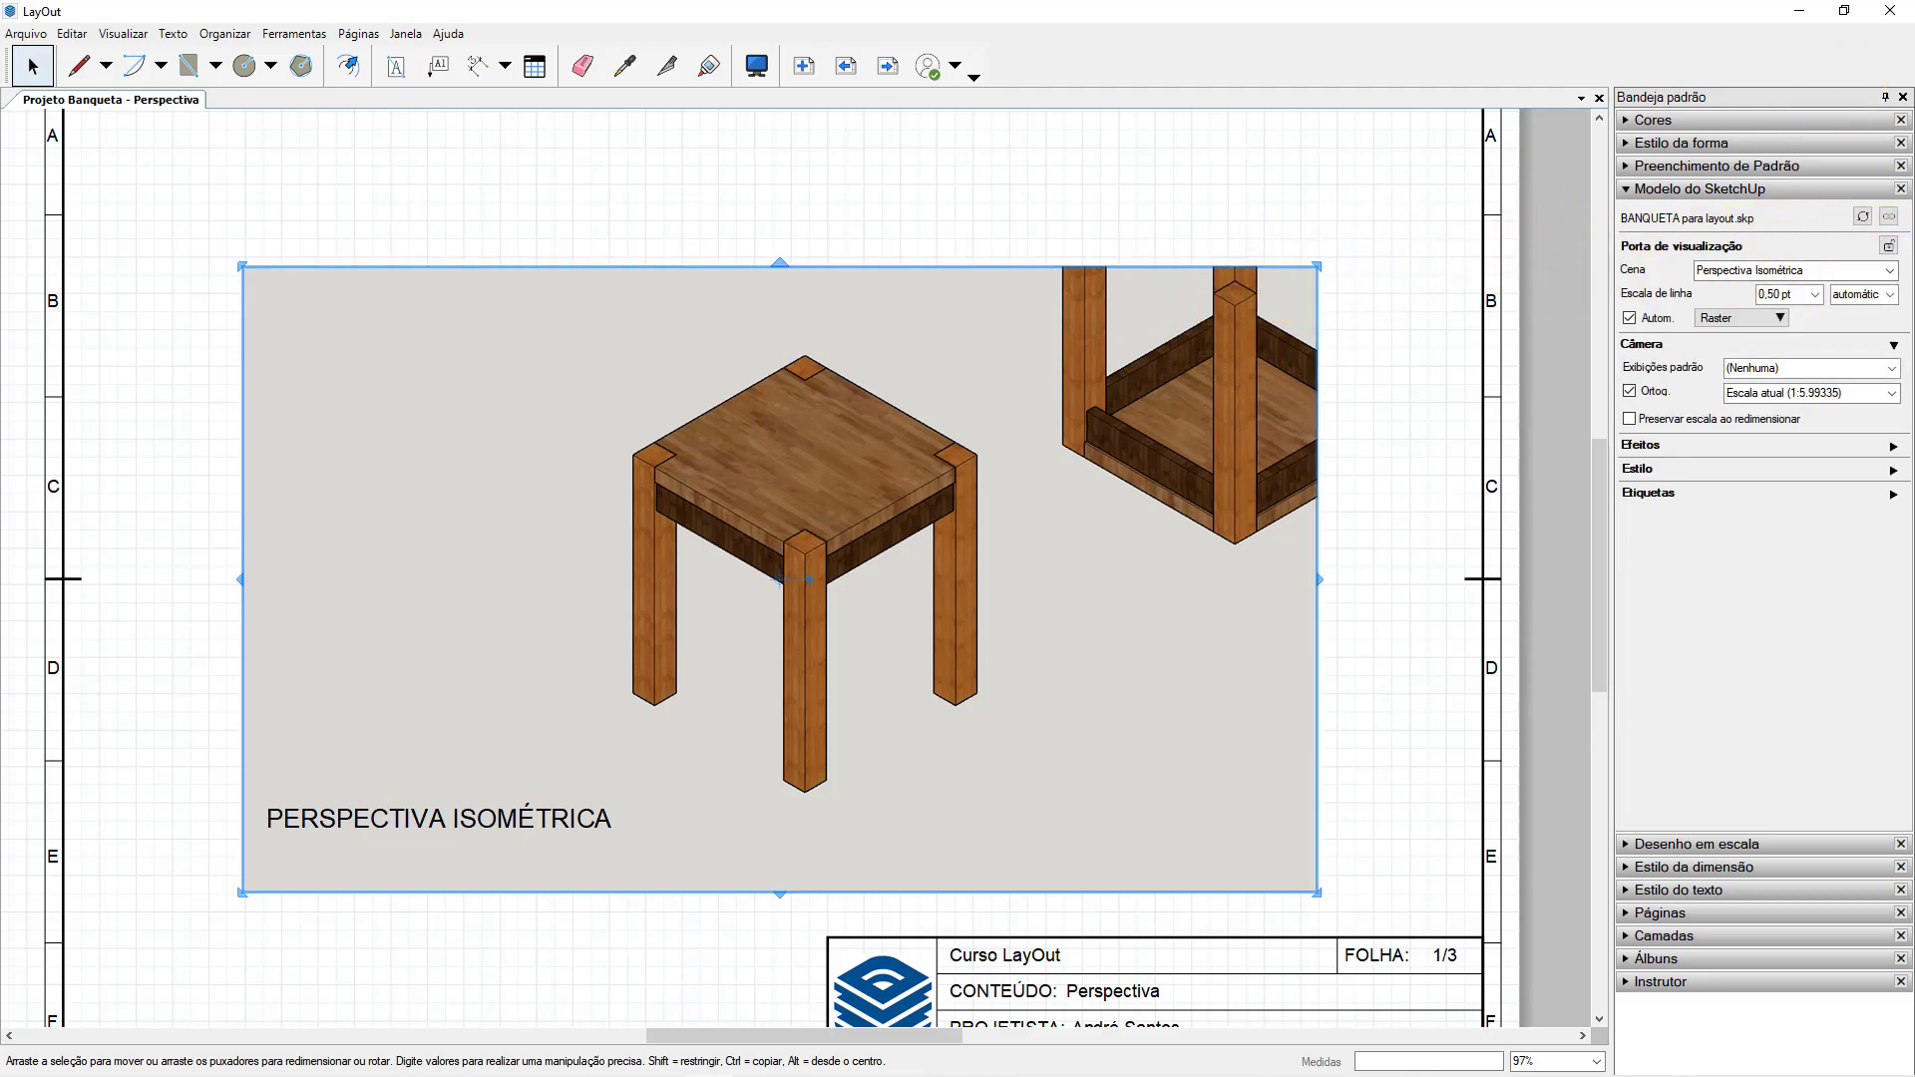
Set the stool viewport's standard camera view to Acima and move the viewport above the PERSPECTIVA ISOMÉTRICA title.
{"action": "left_click", "coordinate": [1895, 350]}
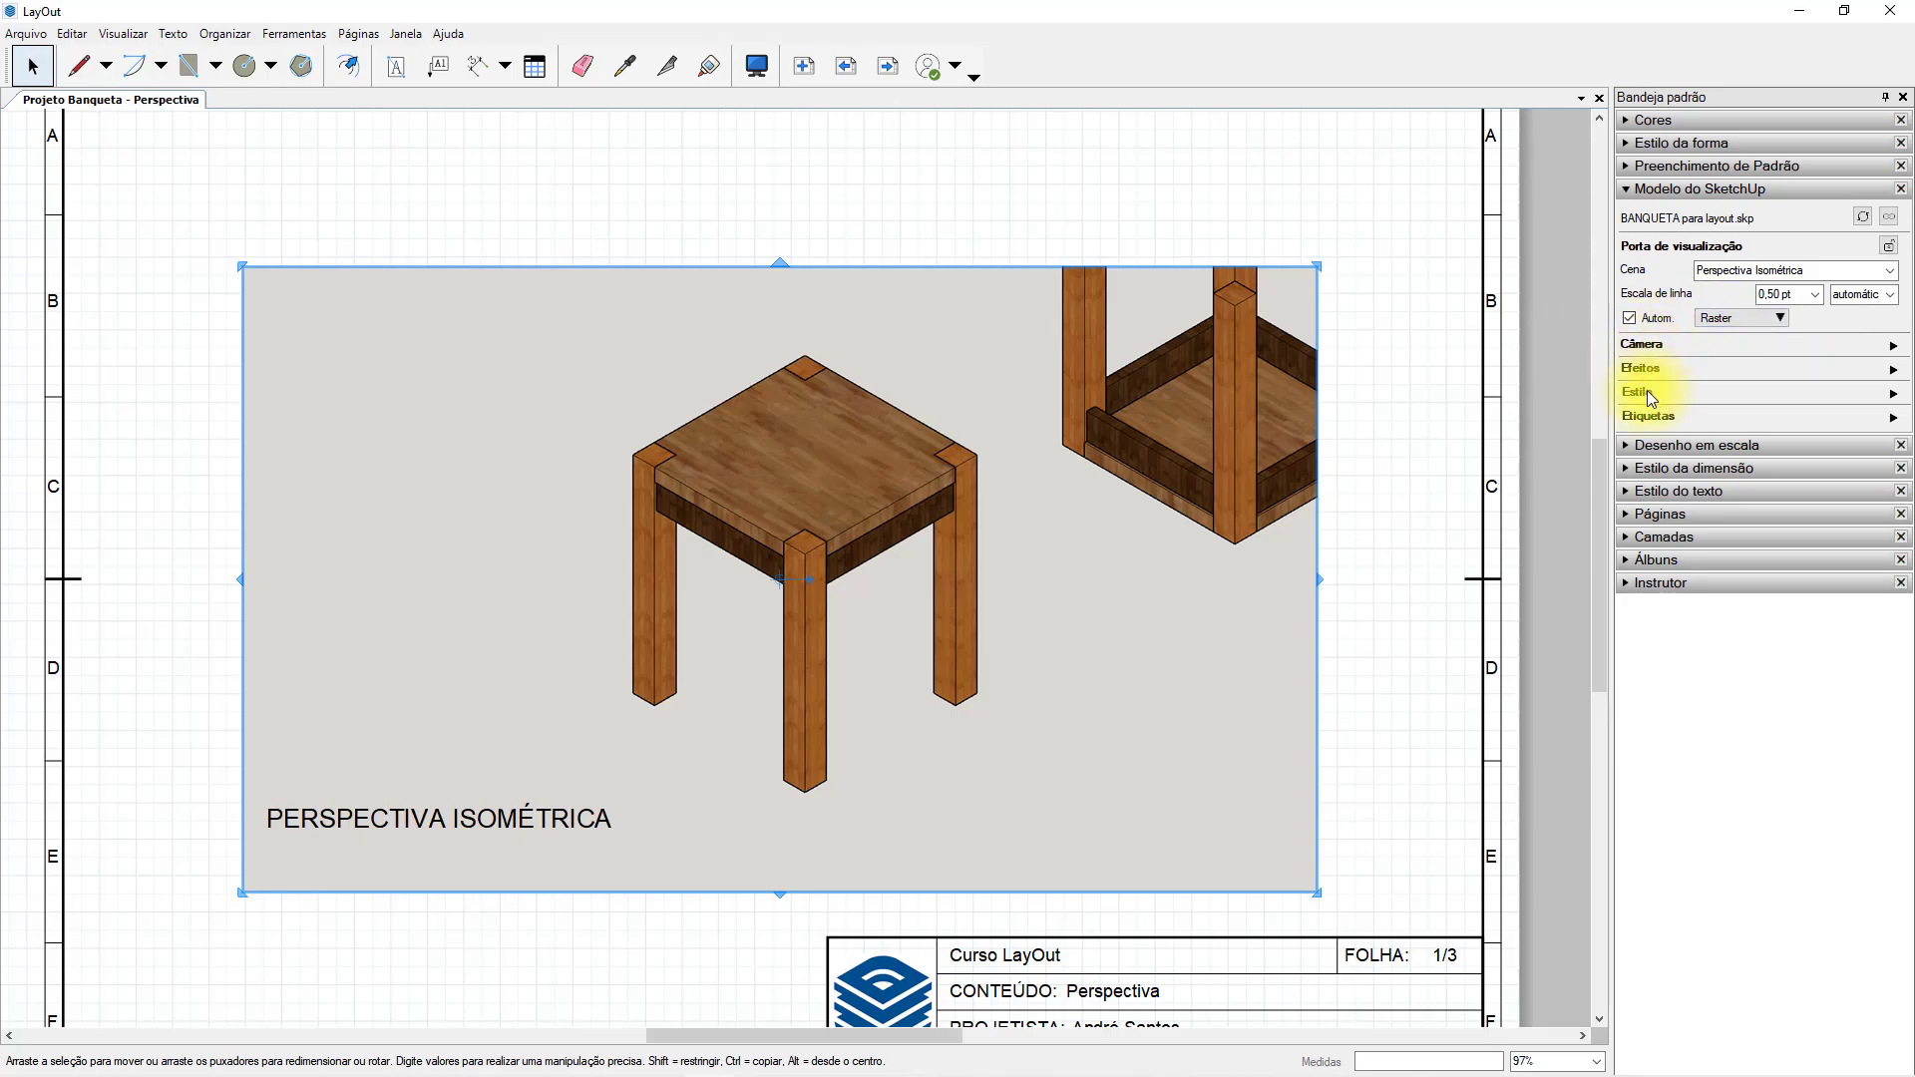
{"action": "left_click", "coordinate": [1894, 348]}
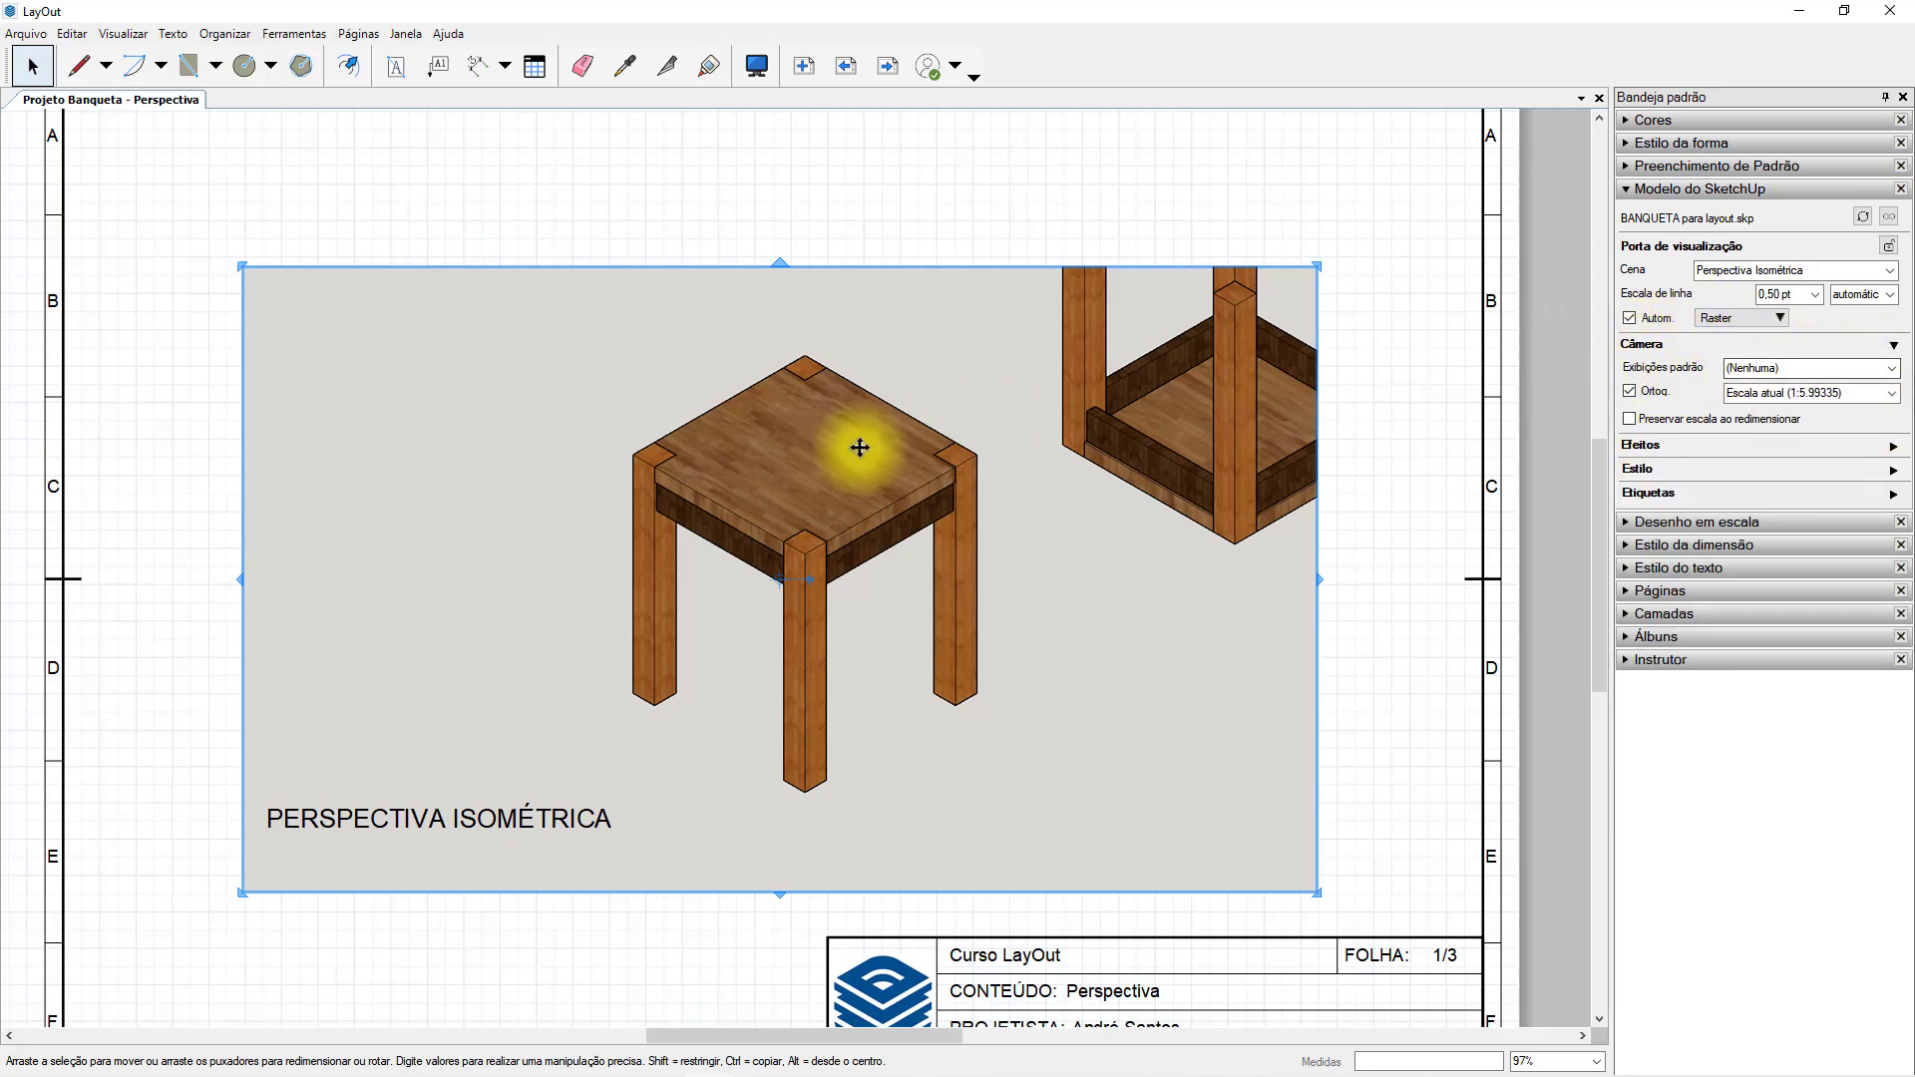
{"action": "left_click", "coordinate": [1894, 369]}
{"action": "left_click", "coordinate": [1796, 388]}
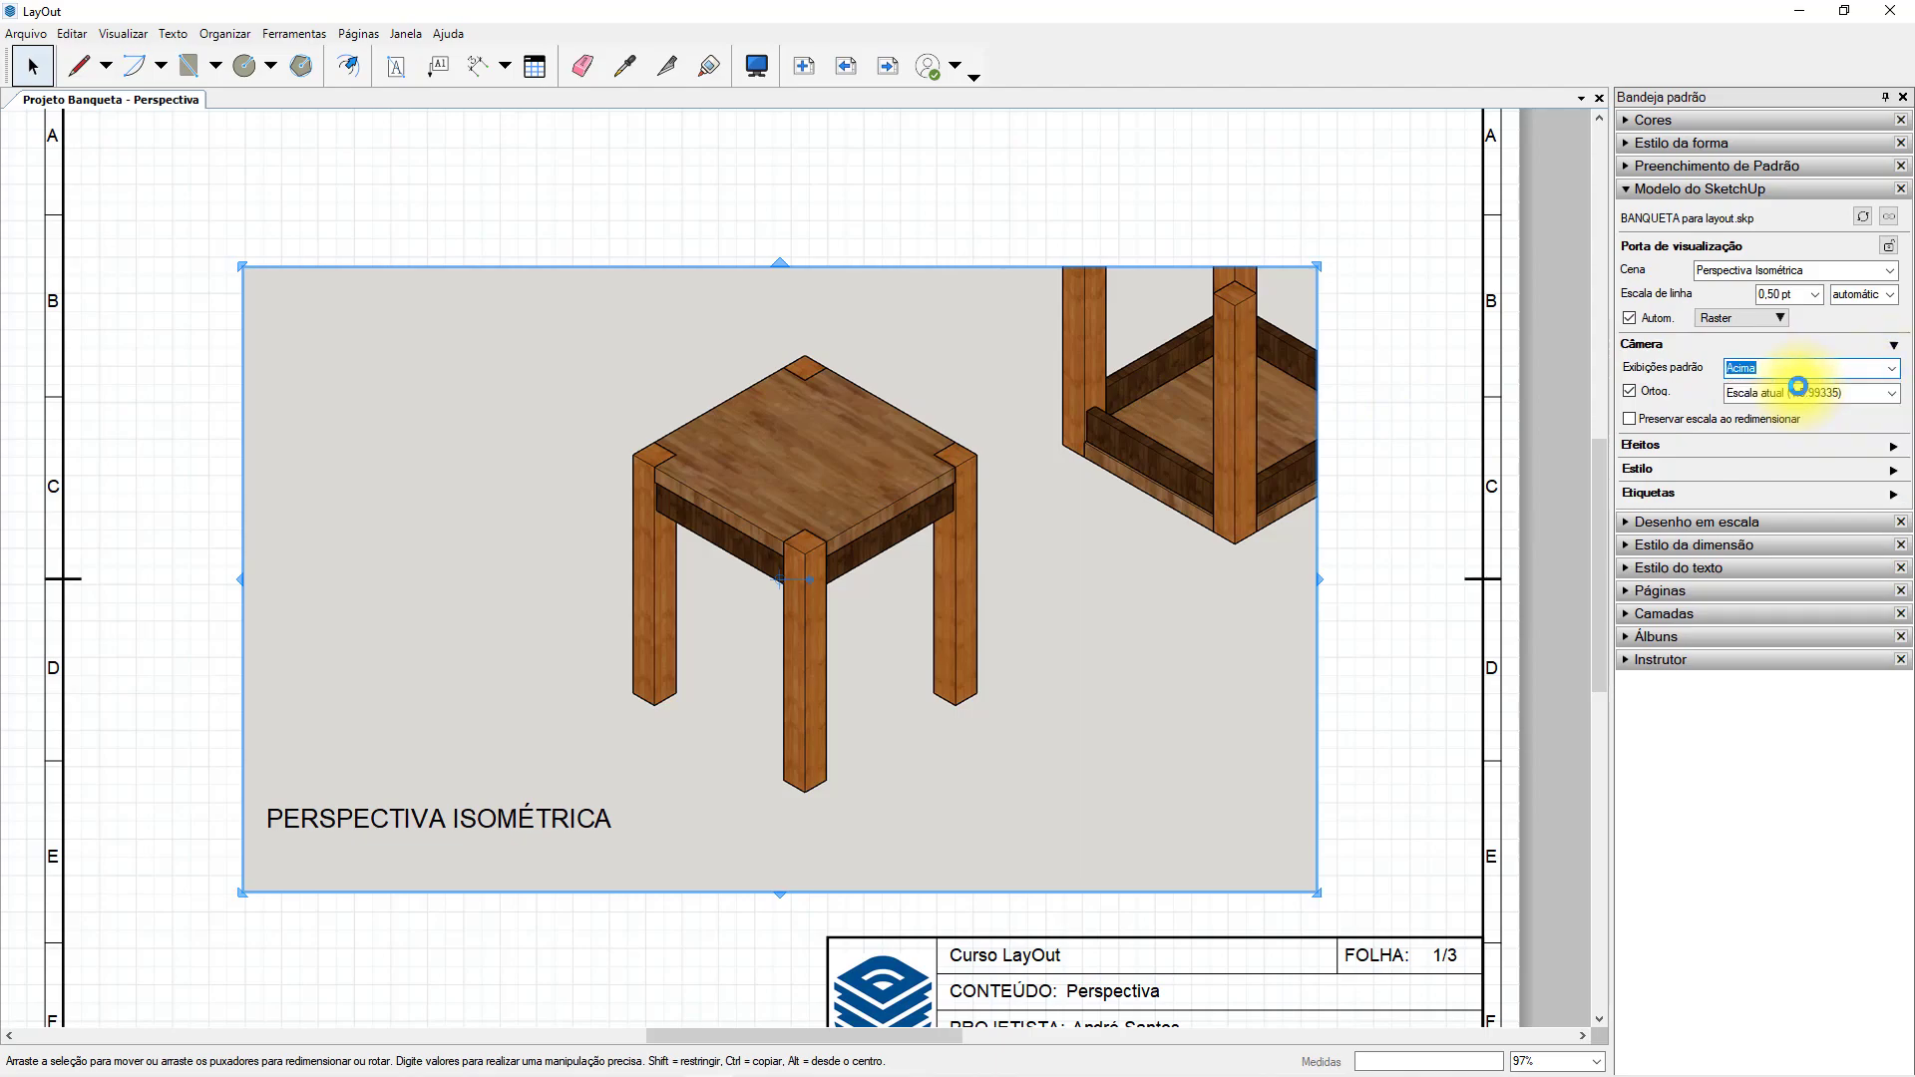
{"action": "left_click_drag", "start_coordinate": [901, 613], "coordinate": [922, 482]}
Try the Abaixo, Frontal and Voltar standard camera views on the stool viewport.
{"action": "left_click", "coordinate": [1891, 368]}
{"action": "left_click", "coordinate": [1814, 413]}
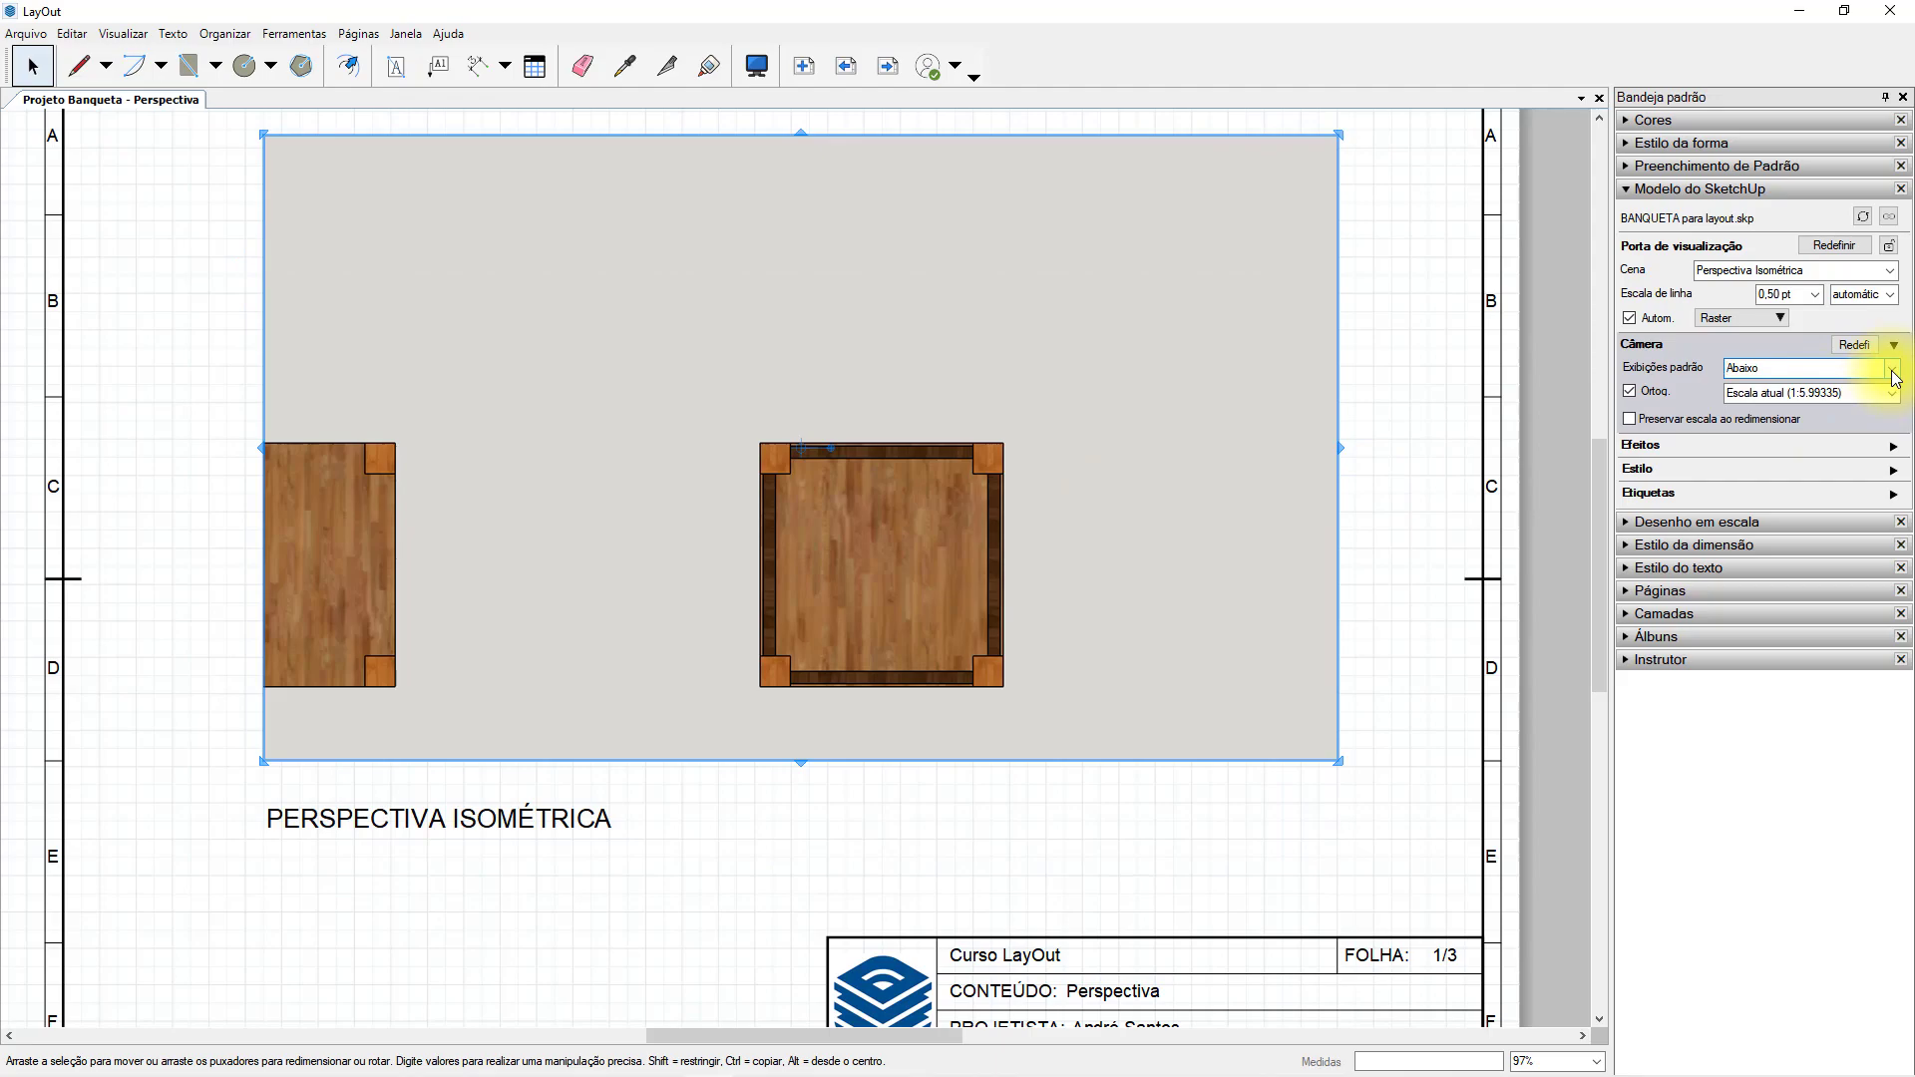
{"action": "left_click", "coordinate": [1895, 369]}
{"action": "left_click", "coordinate": [1696, 416]}
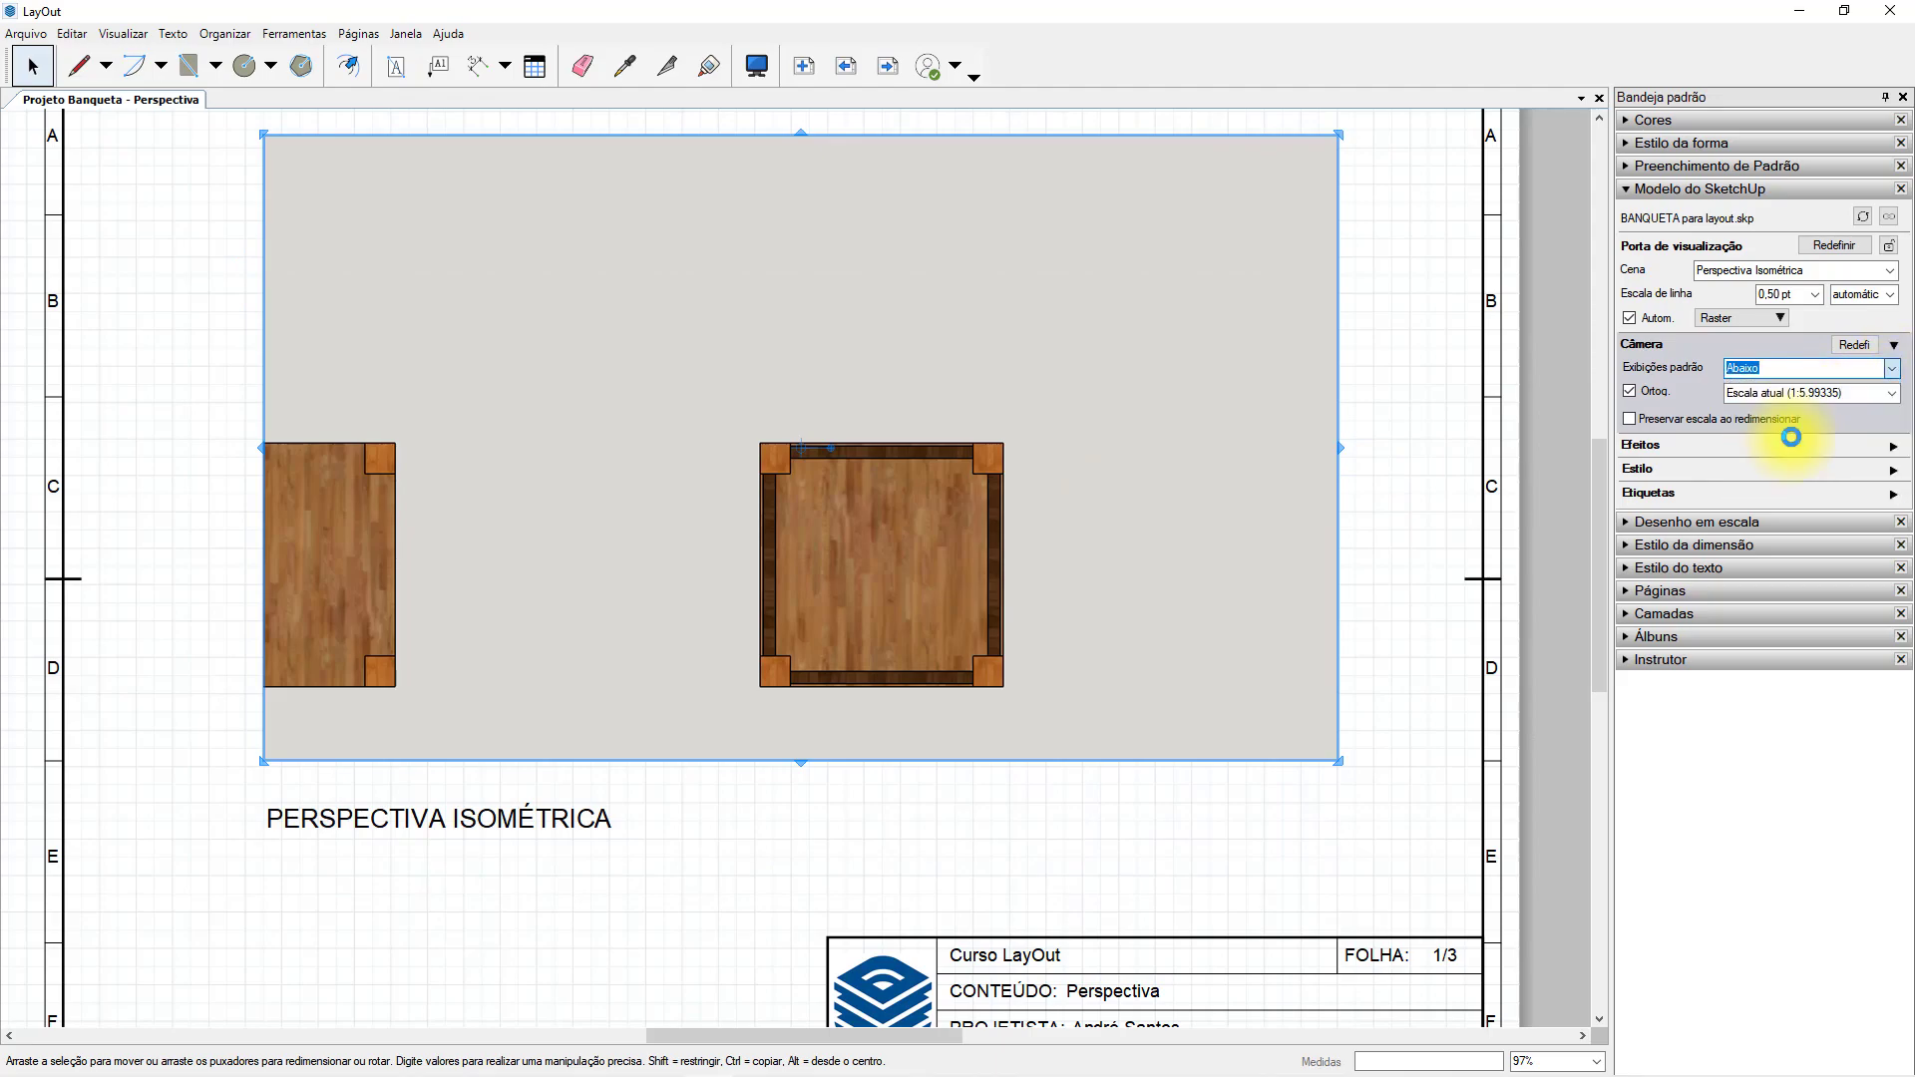
{"action": "left_click", "coordinate": [1895, 370]}
{"action": "left_click", "coordinate": [1744, 451]}
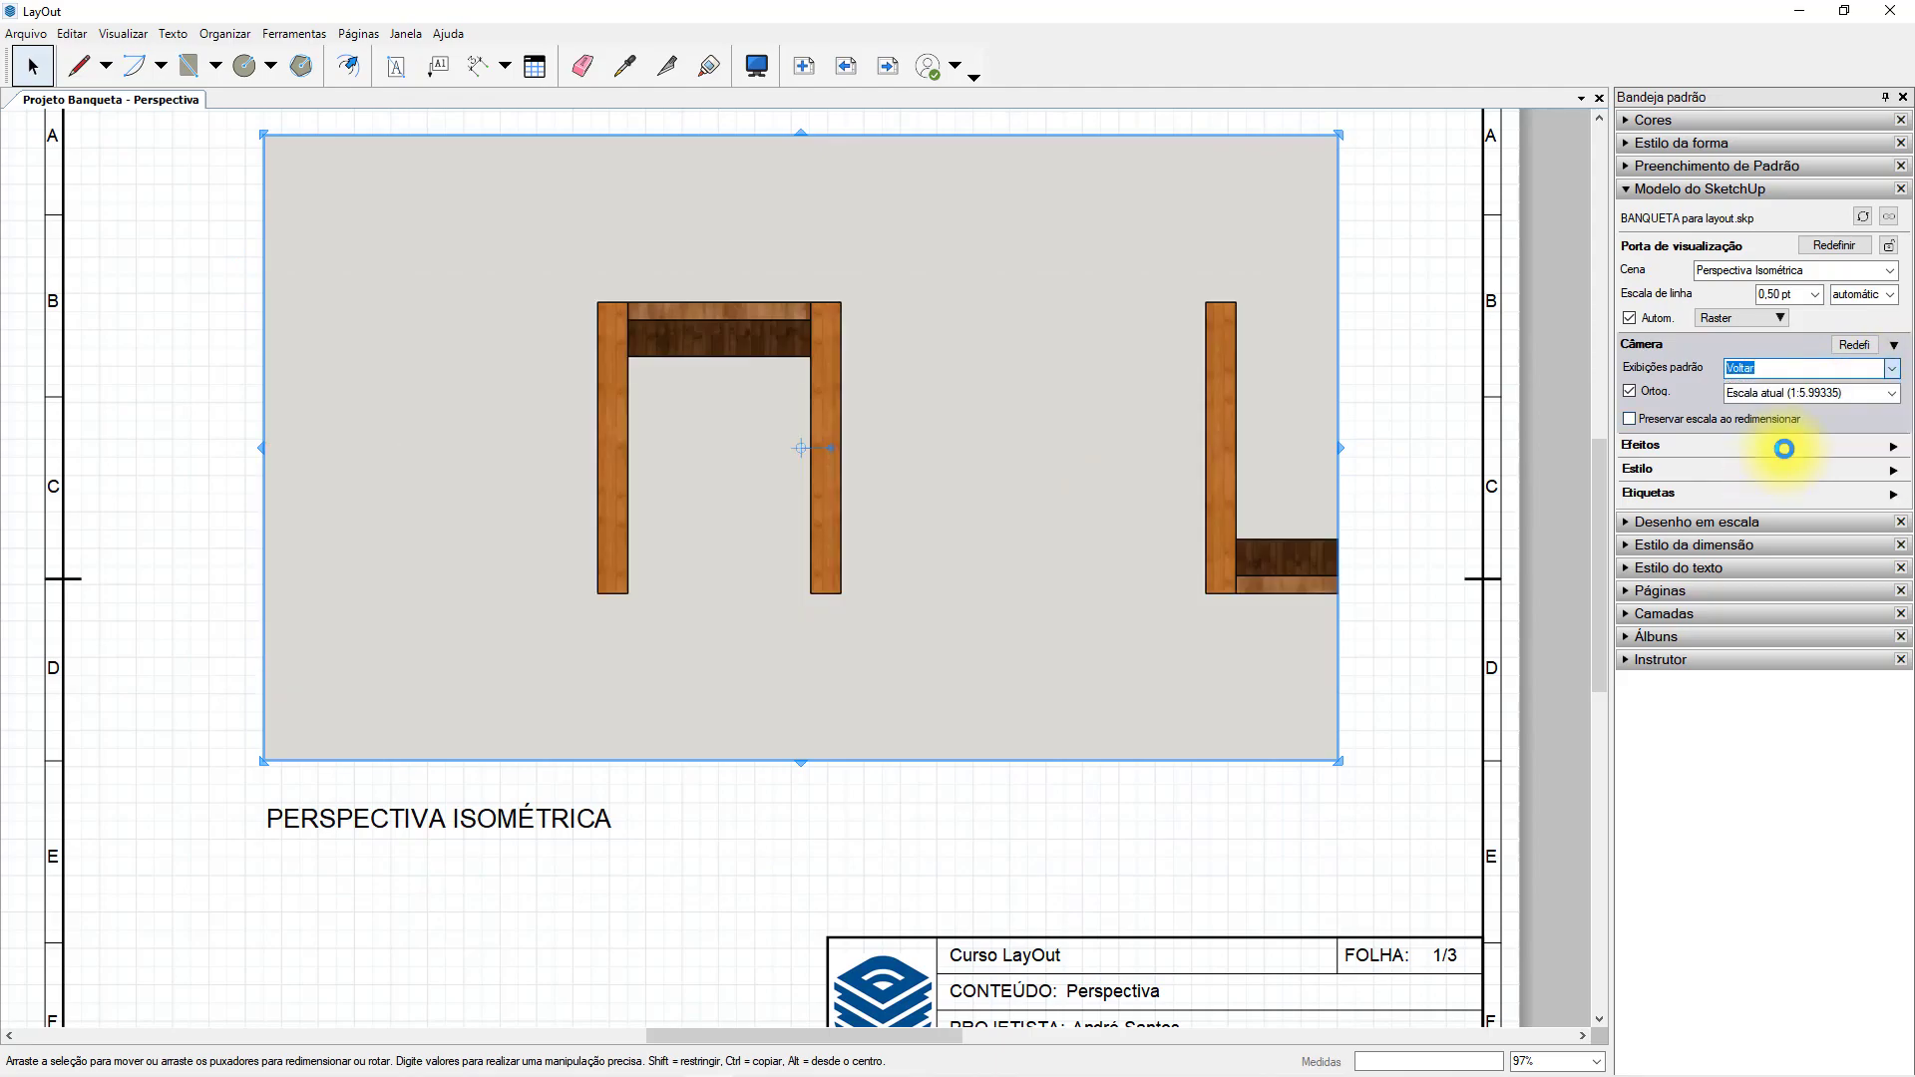
Try the Esquerda and Direita standard views on the stool viewport and finish with the Iso view.
{"action": "left_click", "coordinate": [1894, 369]}
{"action": "left_click", "coordinate": [1748, 465]}
{"action": "left_click", "coordinate": [1772, 369]}
{"action": "left_click", "coordinate": [1772, 478]}
{"action": "left_click", "coordinate": [1894, 369]}
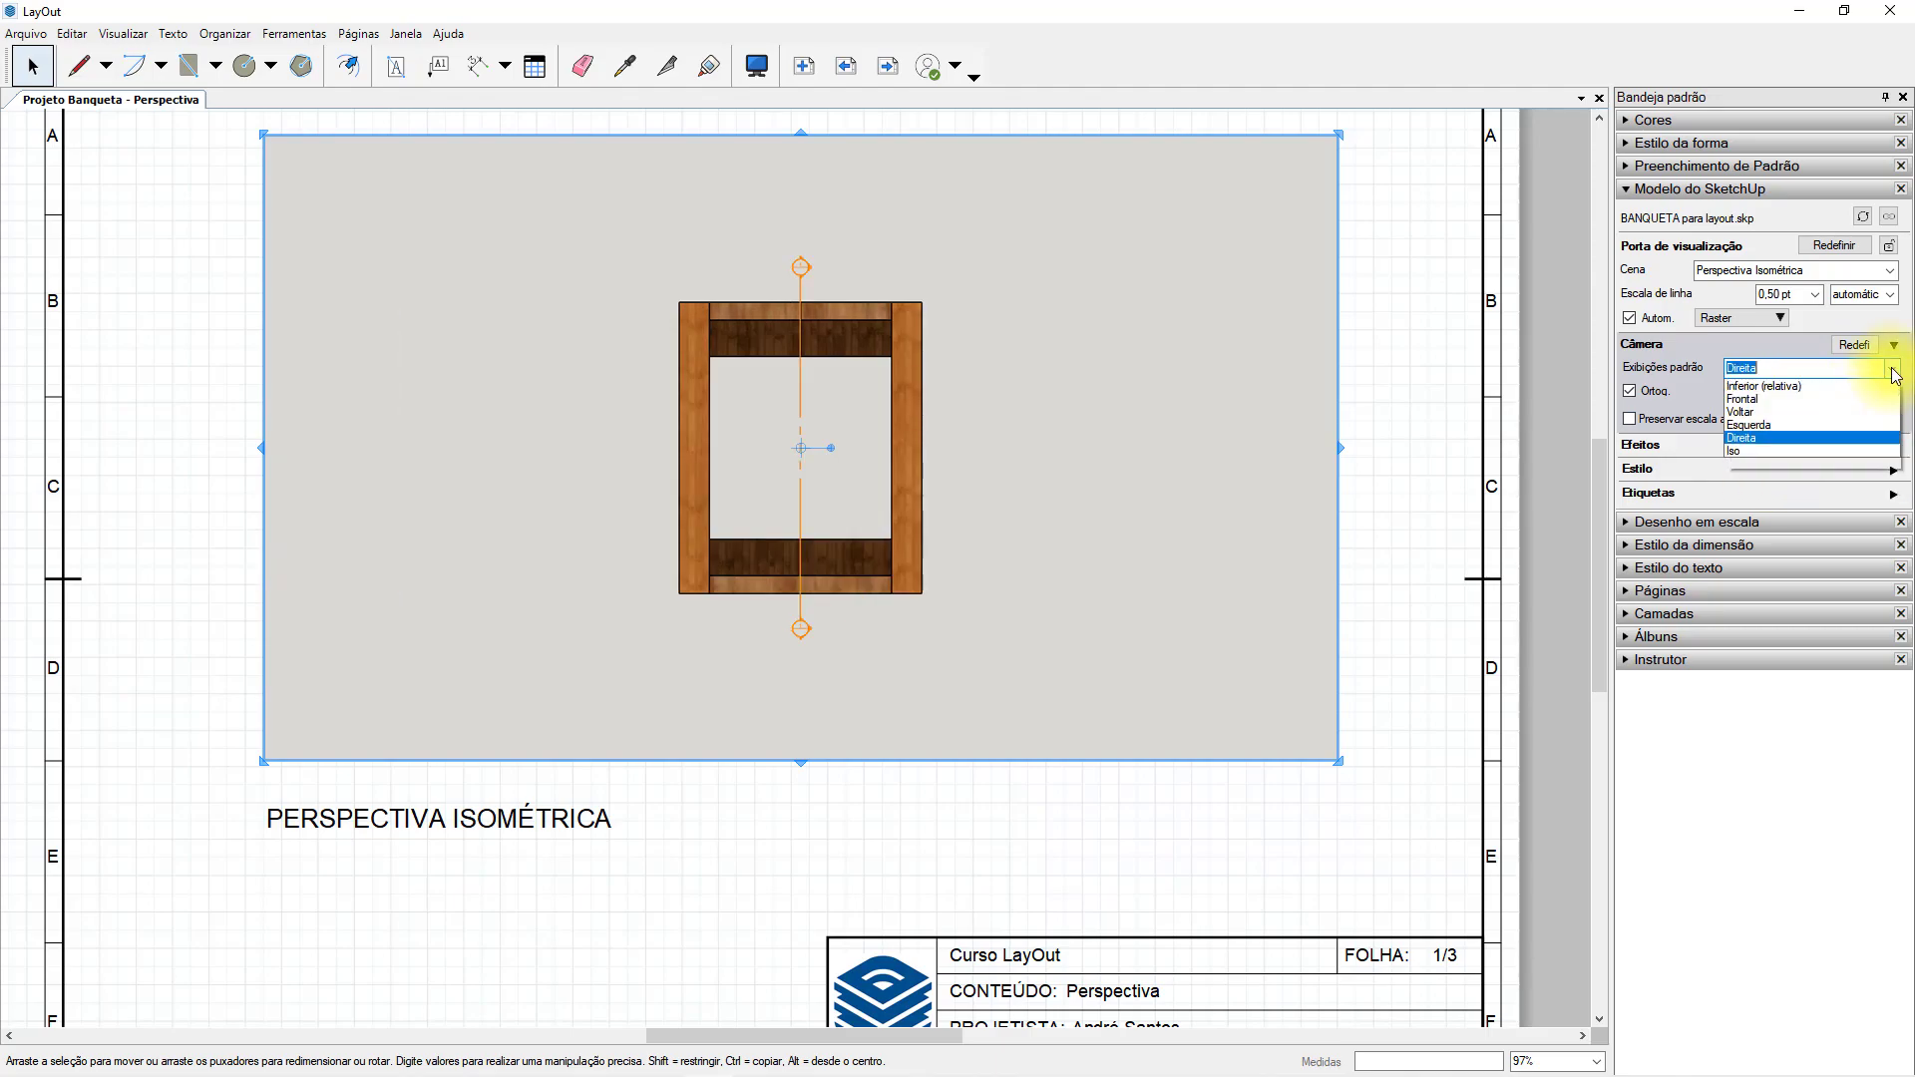
{"action": "left_click", "coordinate": [1769, 476]}
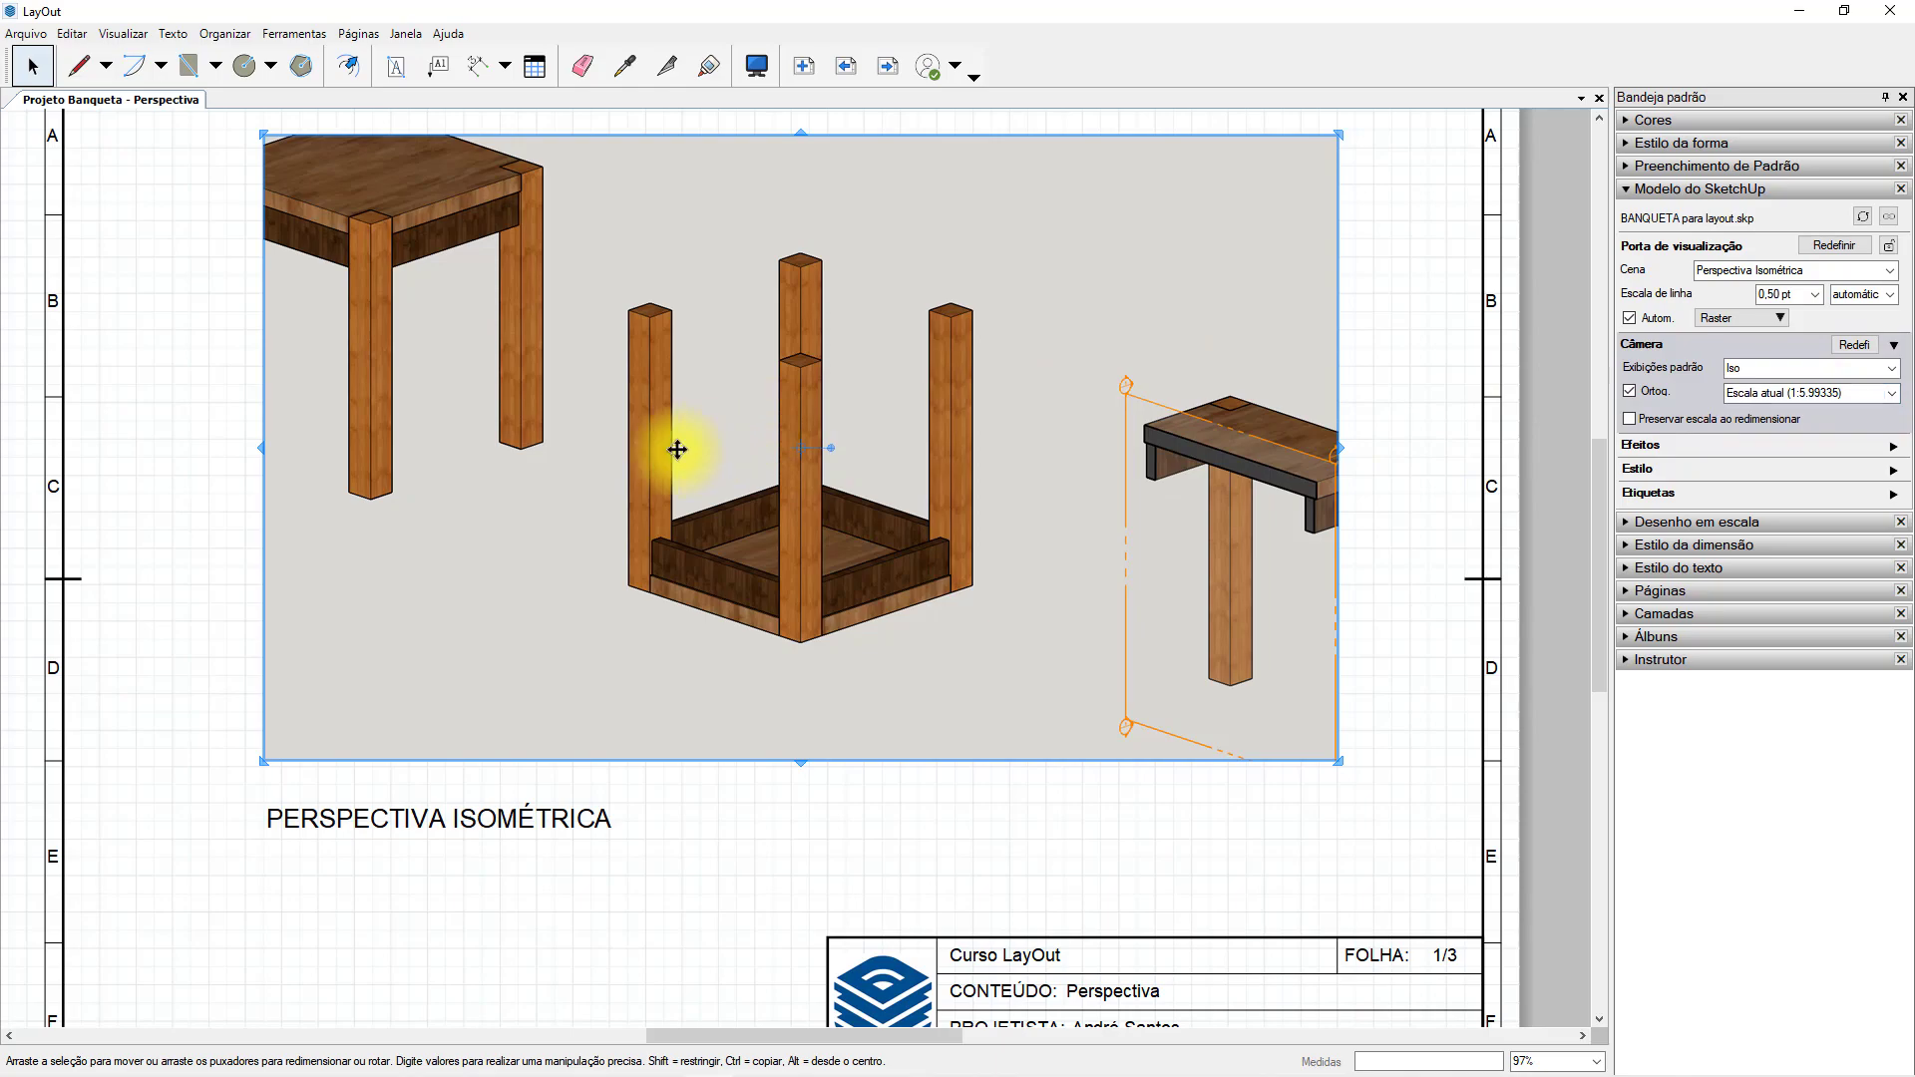
Pan the model inside the stool viewport to bring the upright stool near the middle of the frame.
{"action": "double_click", "coordinate": [536, 414]}
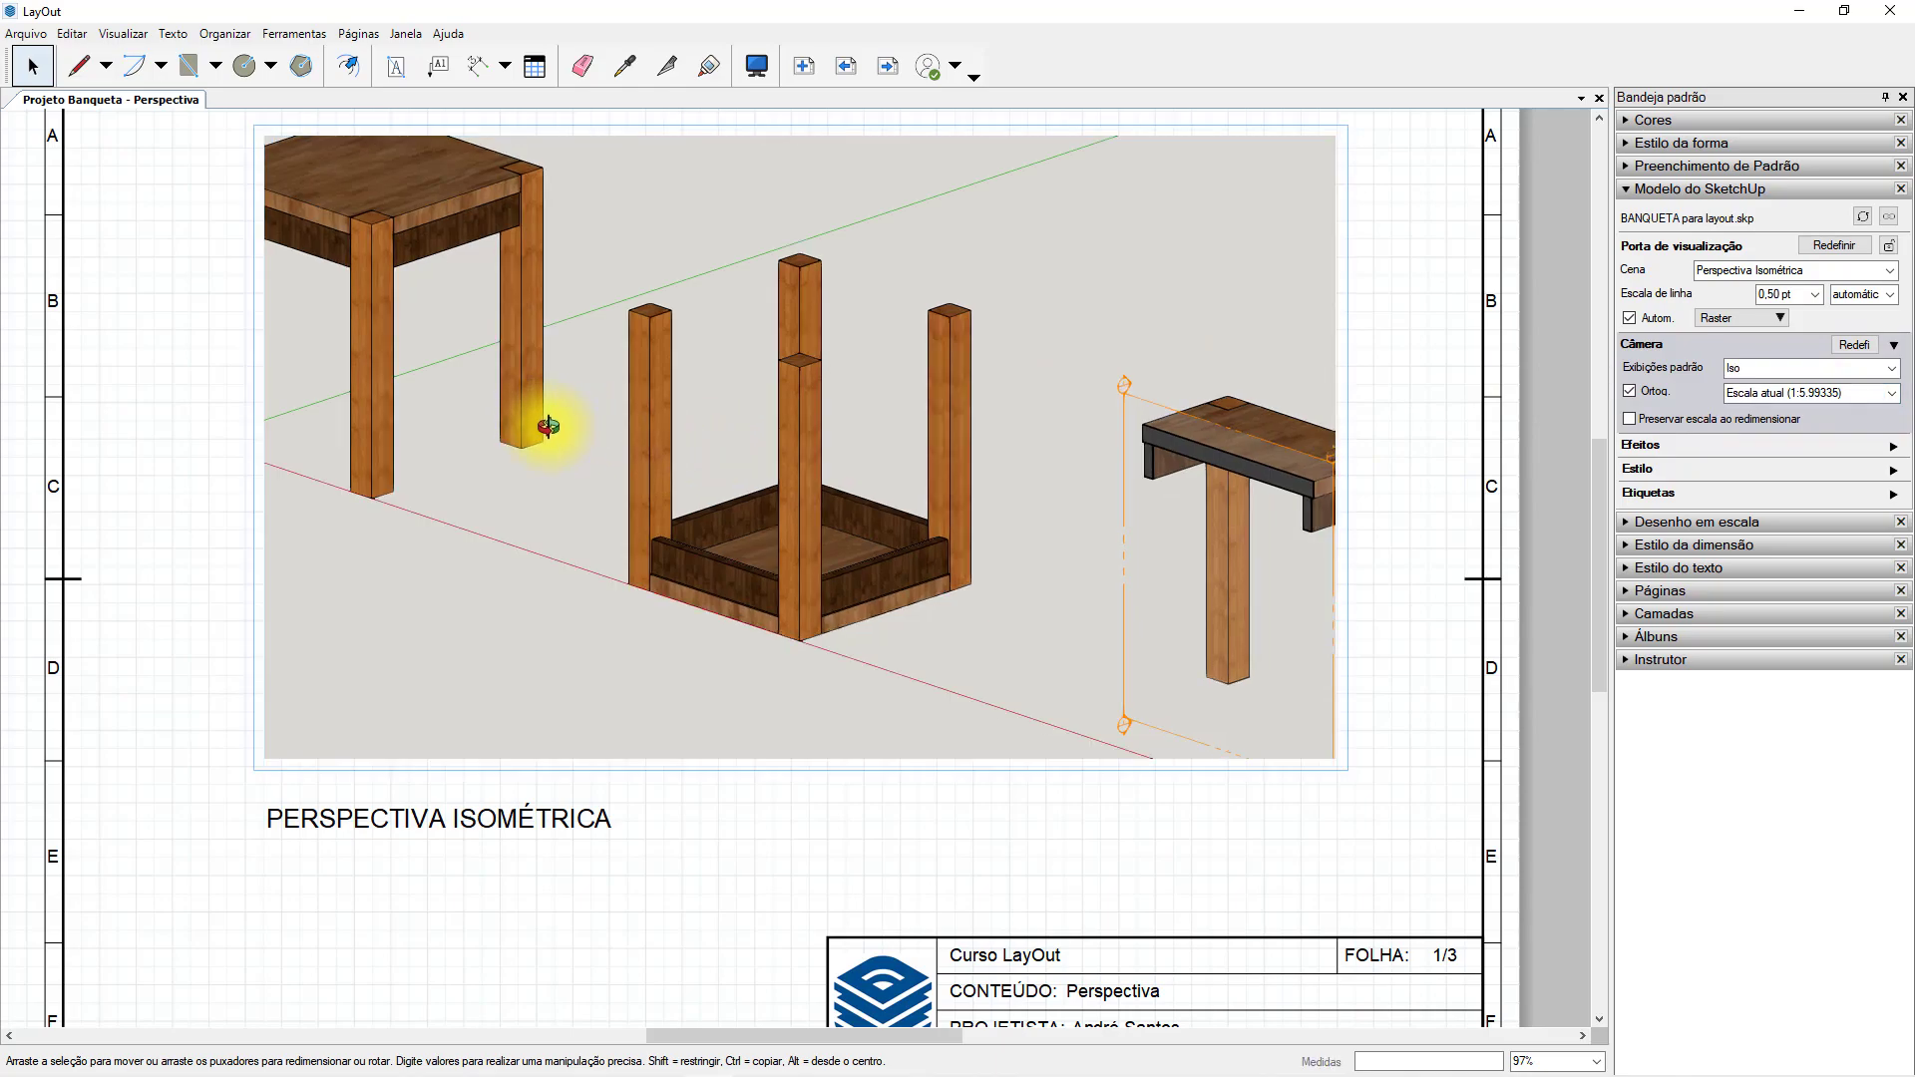
{"action": "mouse_move", "coordinate": [479, 414]}
{"action": "middle_mouse_down", "text": "shift"}
{"action": "mouse_move", "coordinate": [714, 544]}
{"action": "mouse_move", "coordinate": [884, 575]}
{"action": "middle_mouse_up", "text": "shift"}
{"action": "left_click", "coordinate": [895, 828]}
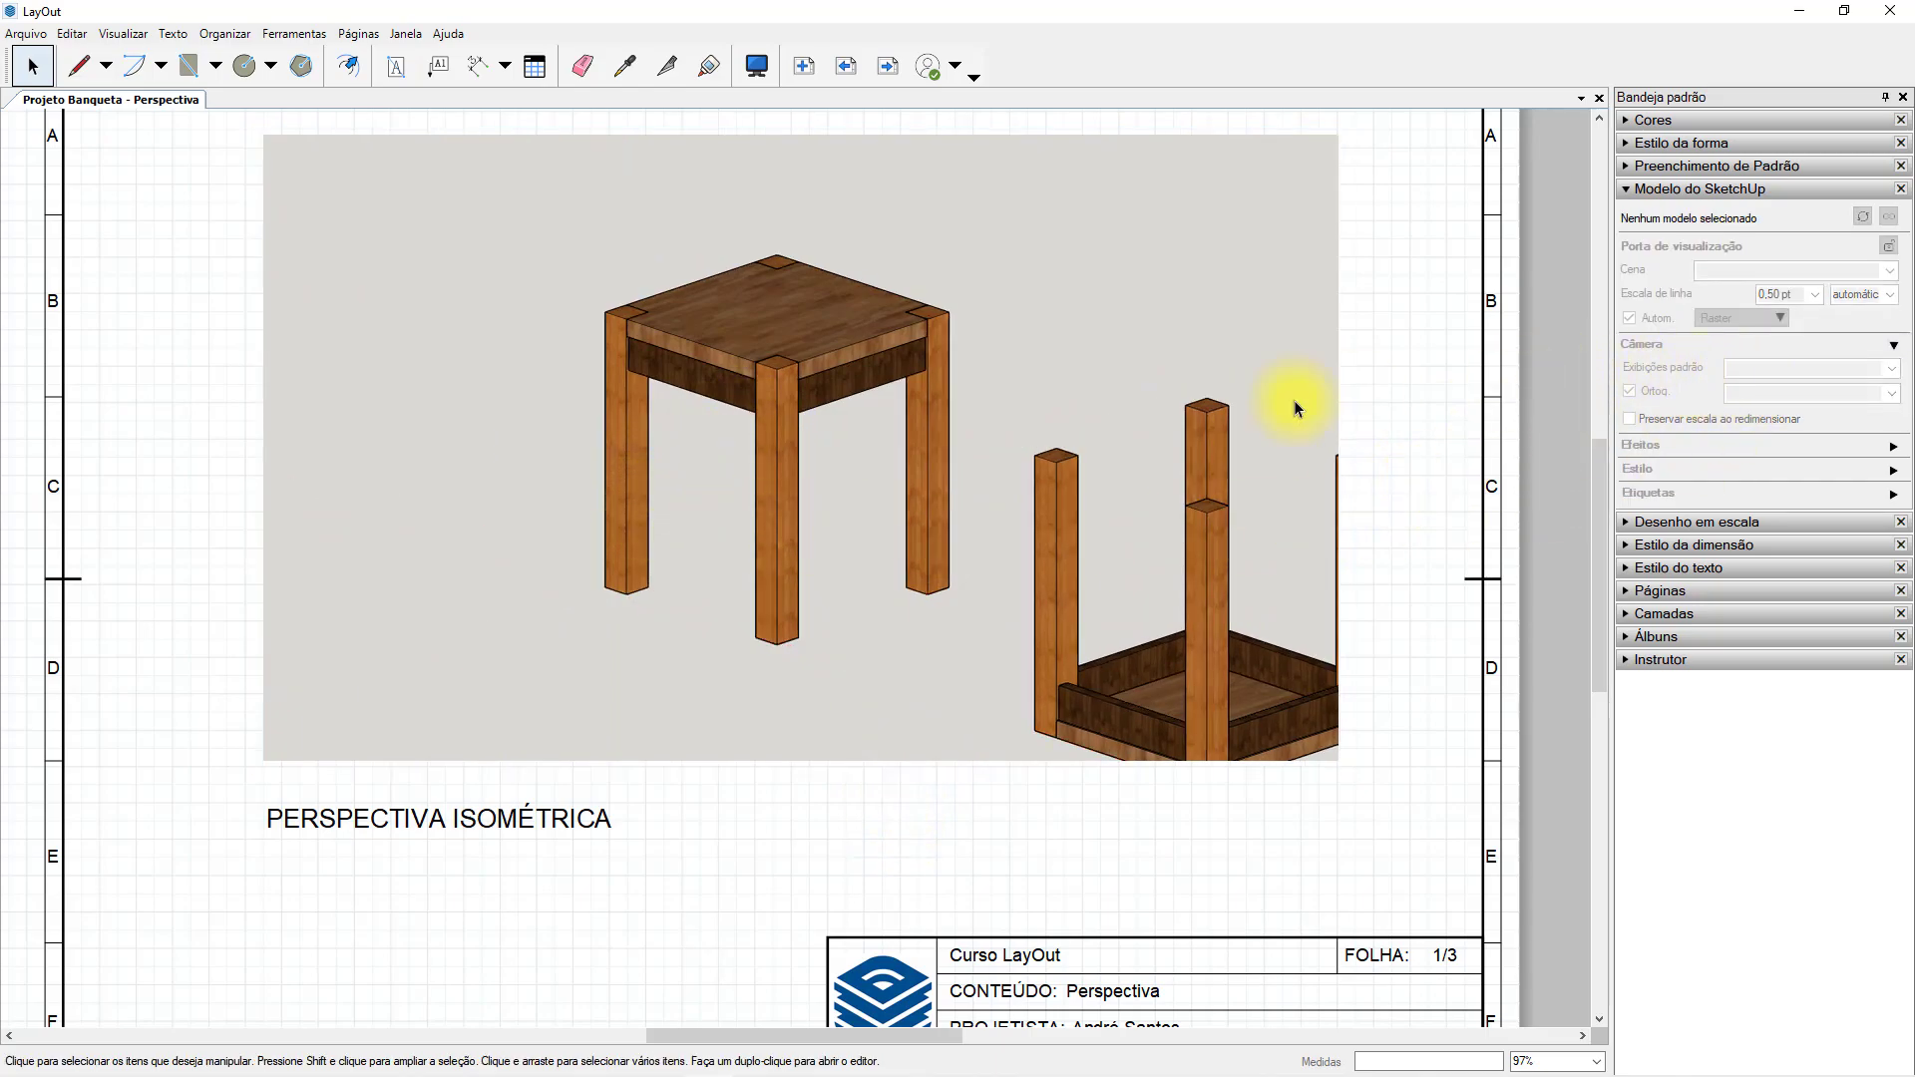
Orbit the model inside the stool viewport to view the upright stool from another corner.
{"action": "left_click", "coordinate": [1077, 397]}
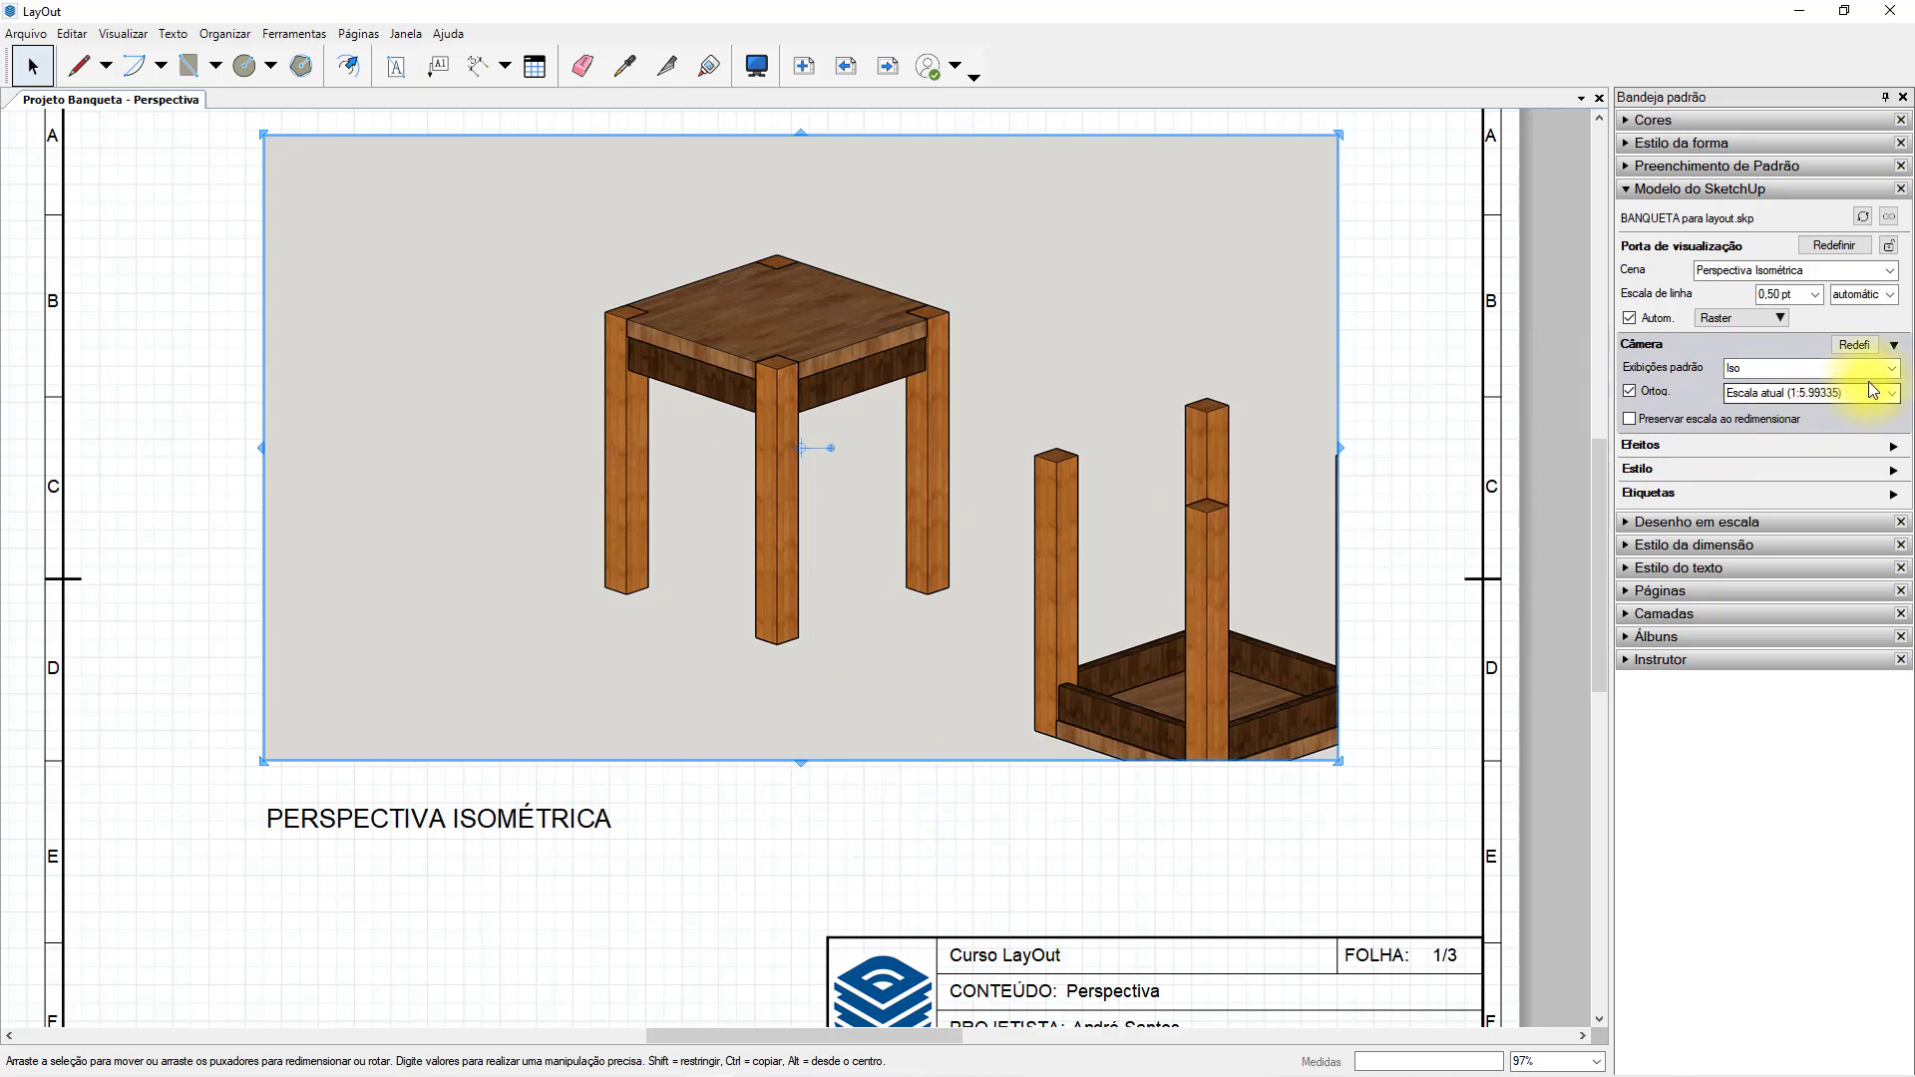
{"action": "left_click", "coordinate": [724, 418]}
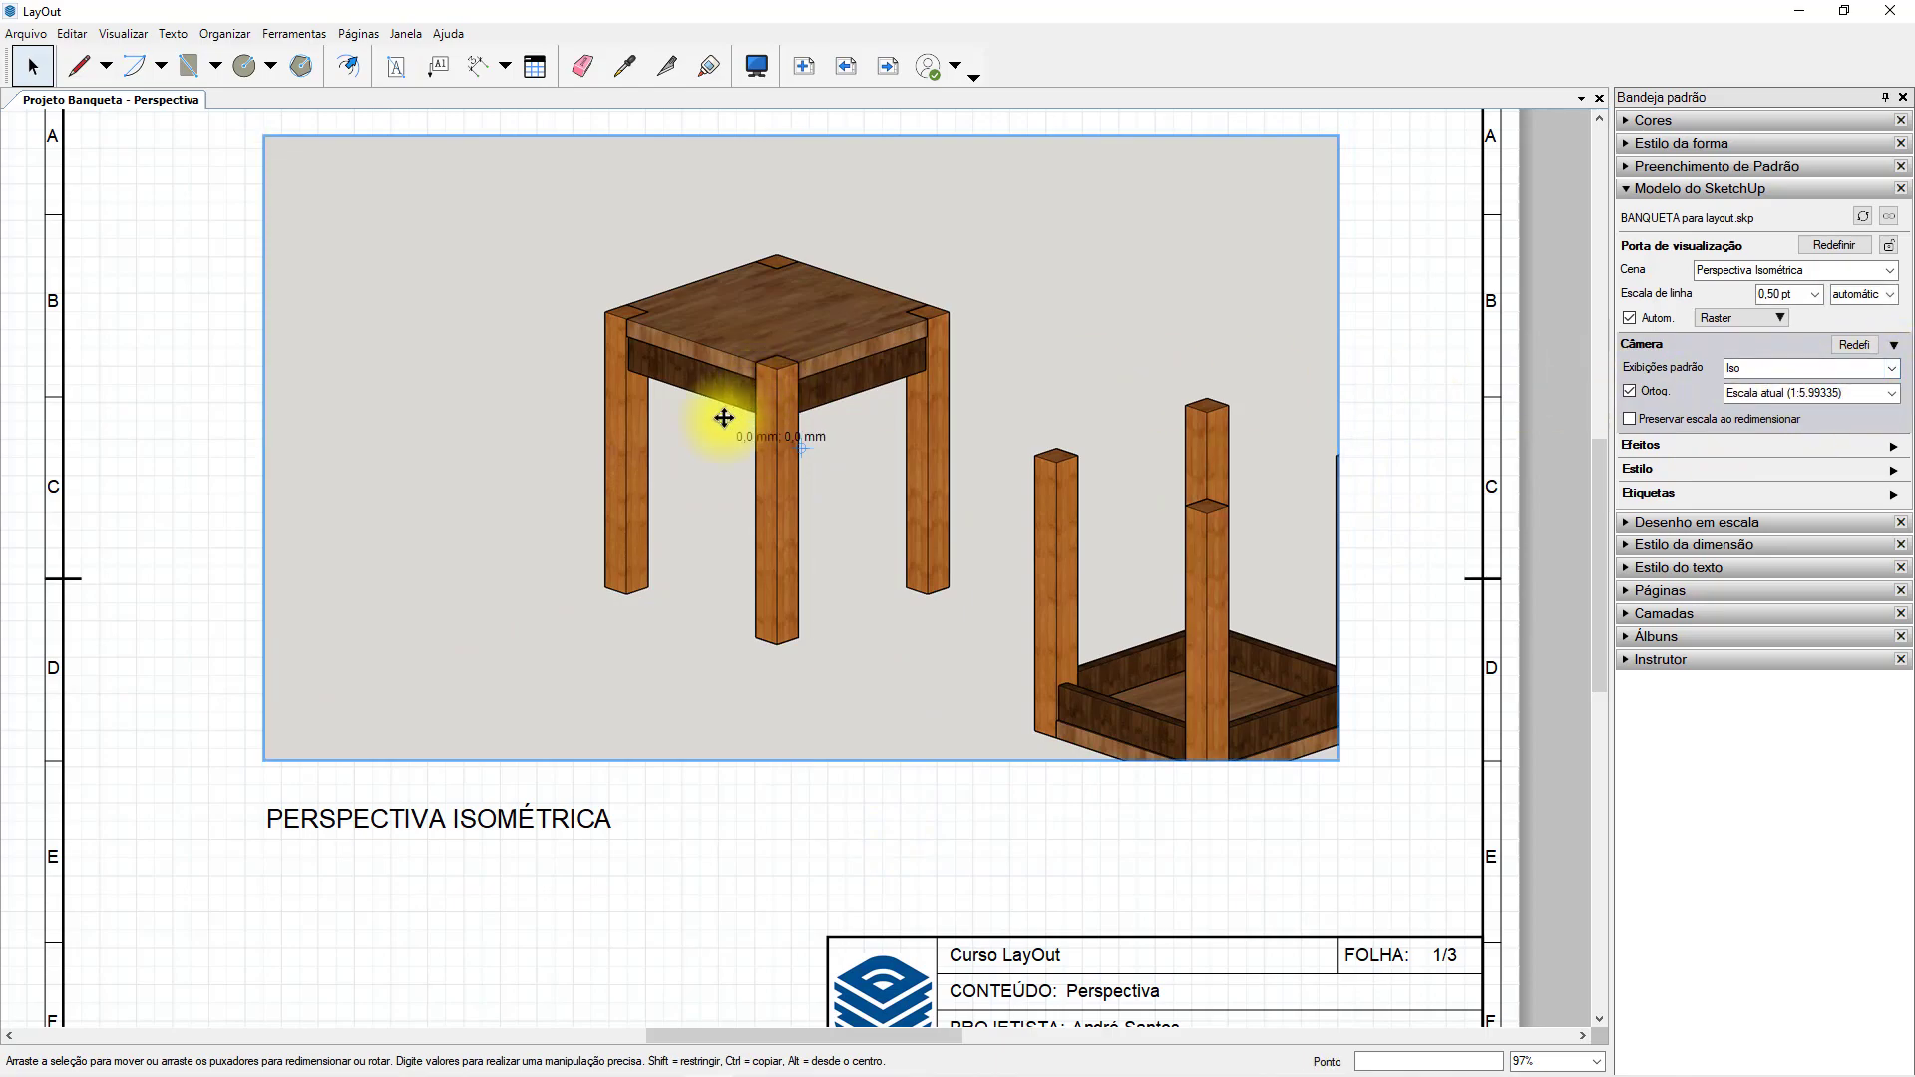
{"action": "double_click", "coordinate": [724, 418]}
{"action": "left_click_drag", "start_coordinate": [679, 470], "coordinate": [1043, 608]}
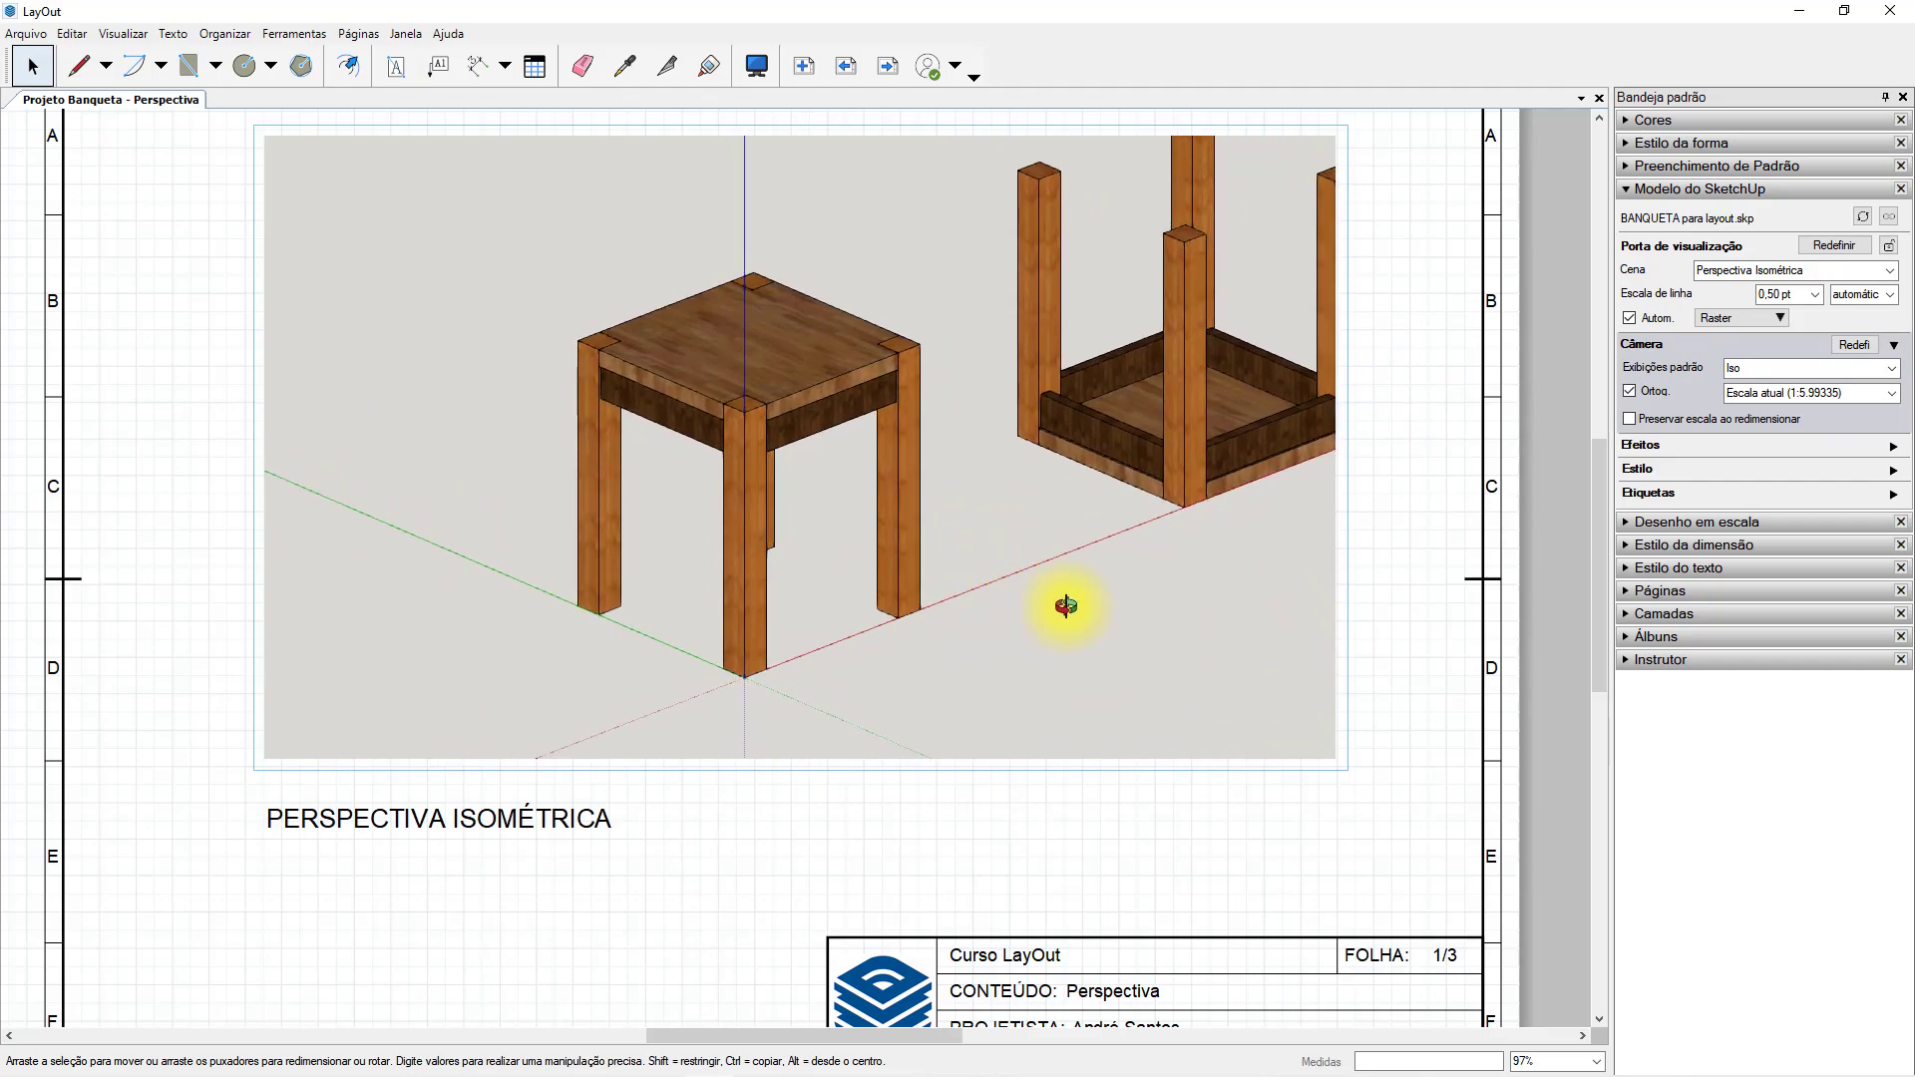
{"action": "left_click", "coordinate": [1404, 659]}
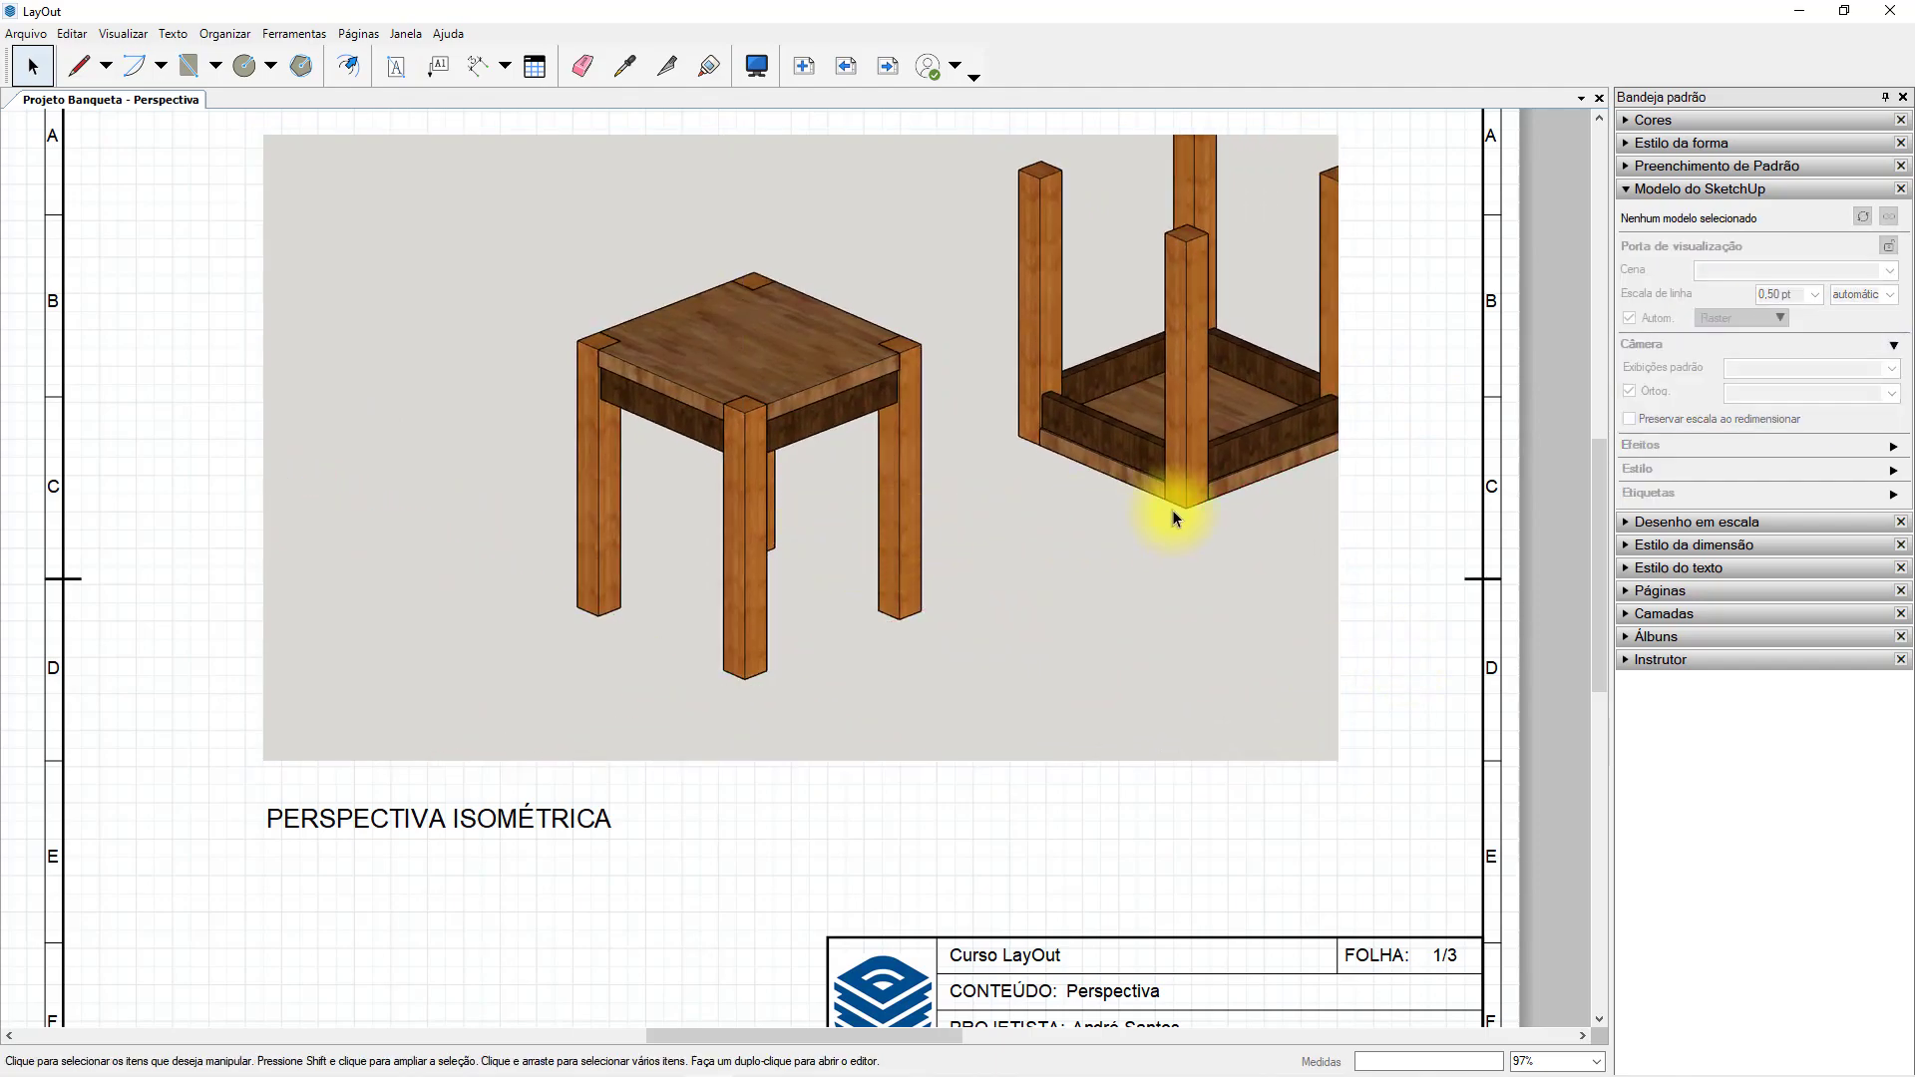
Set the stool viewport's standard view to Iso and shift the model inside the frame toward the middle.
{"action": "left_click", "coordinate": [1243, 398]}
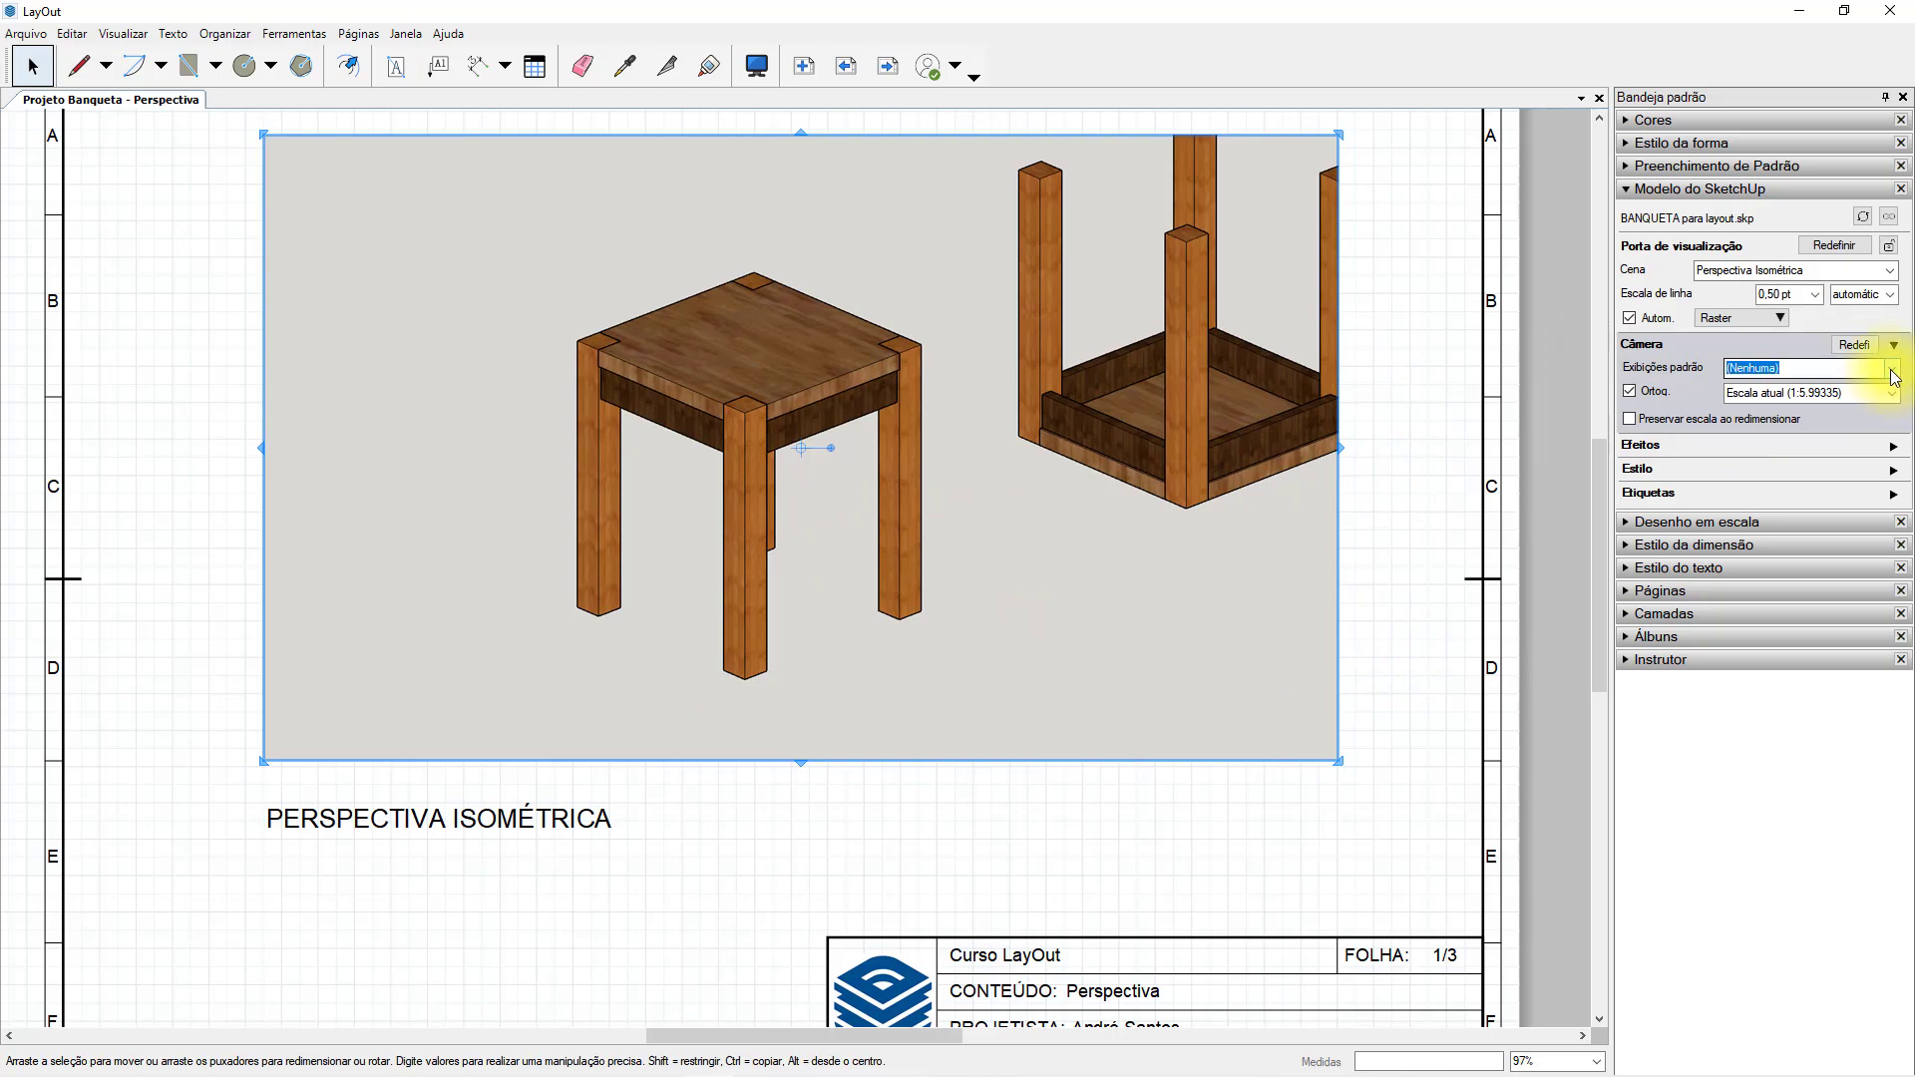
{"action": "left_click", "coordinate": [1893, 369]}
{"action": "left_click", "coordinate": [1784, 495]}
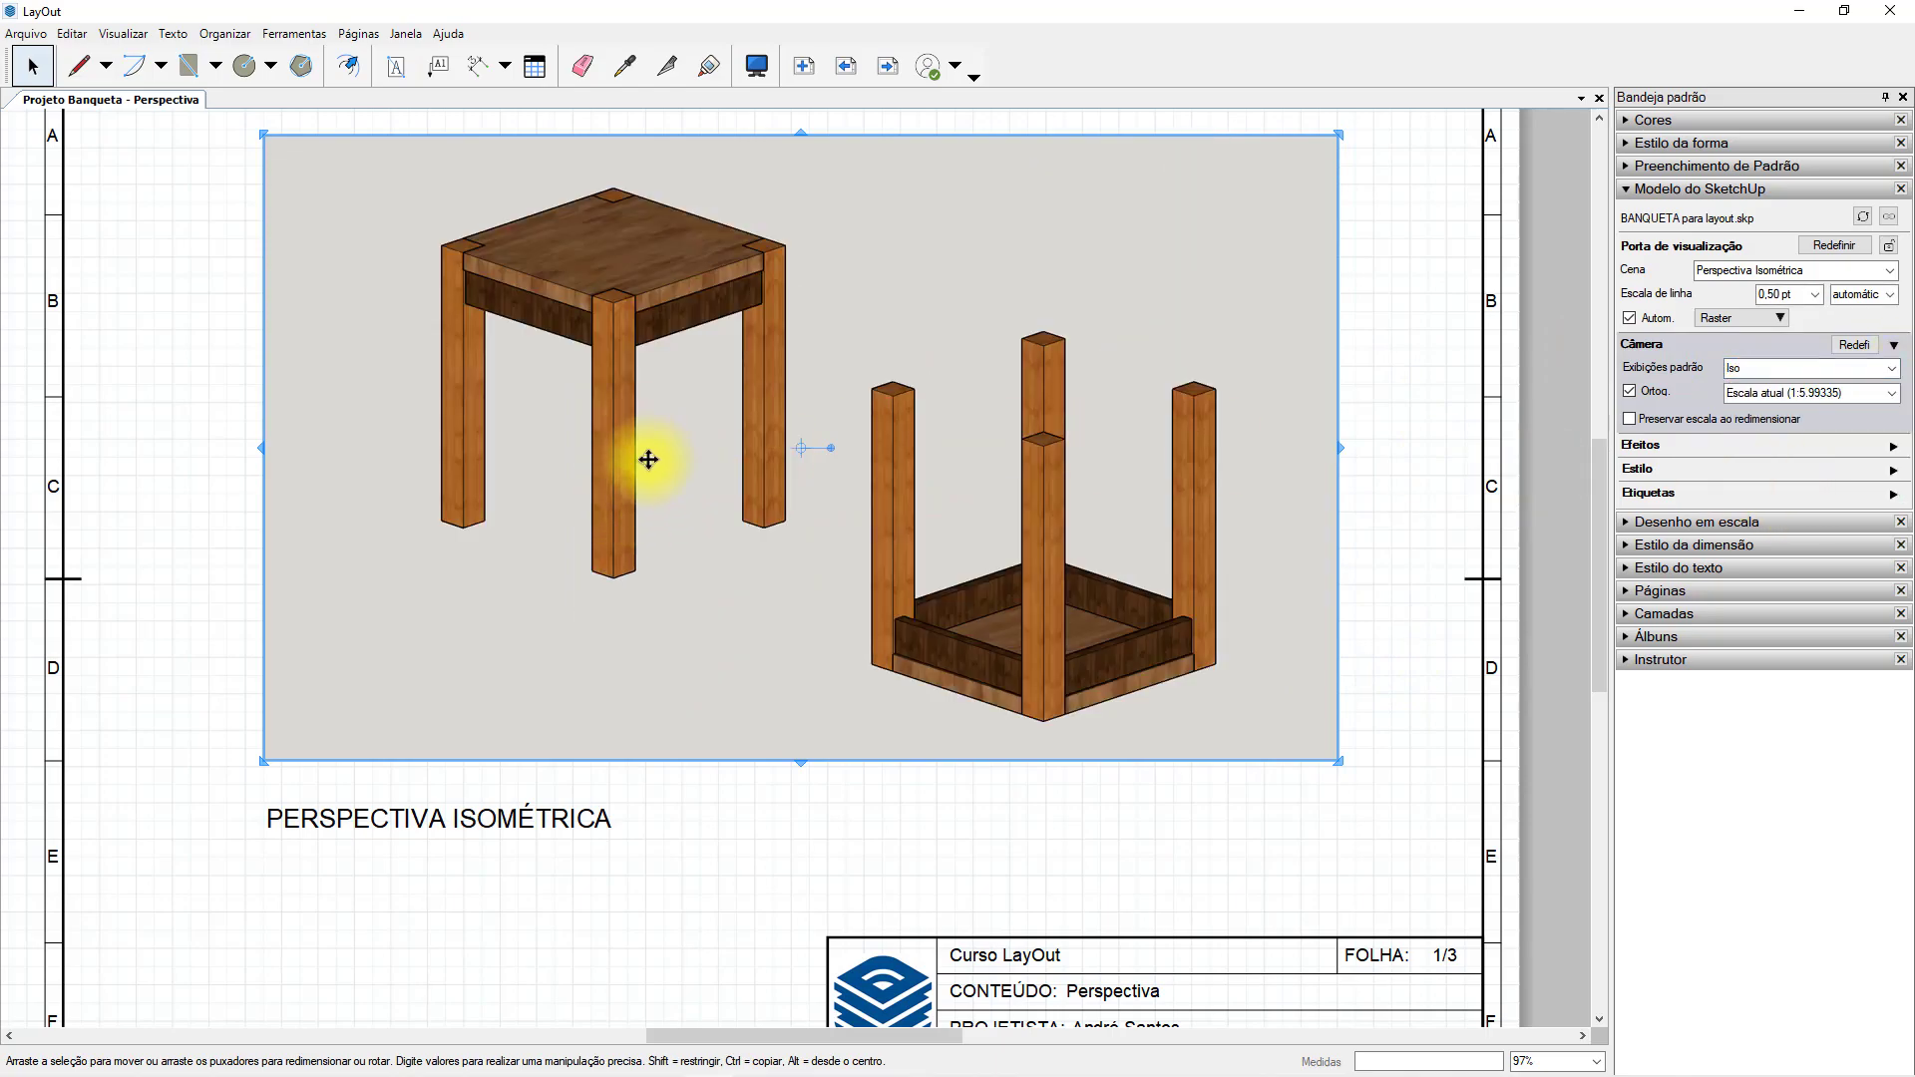
{"action": "left_click", "coordinate": [727, 512]}
{"action": "mouse_move", "coordinate": [695, 504]}
{"action": "left_mouse_down"}
{"action": "mouse_move", "coordinate": [581, 445]}
{"action": "mouse_move", "coordinate": [548, 265]}
{"action": "mouse_move", "coordinate": [569, 562]}
{"action": "left_mouse_up"}
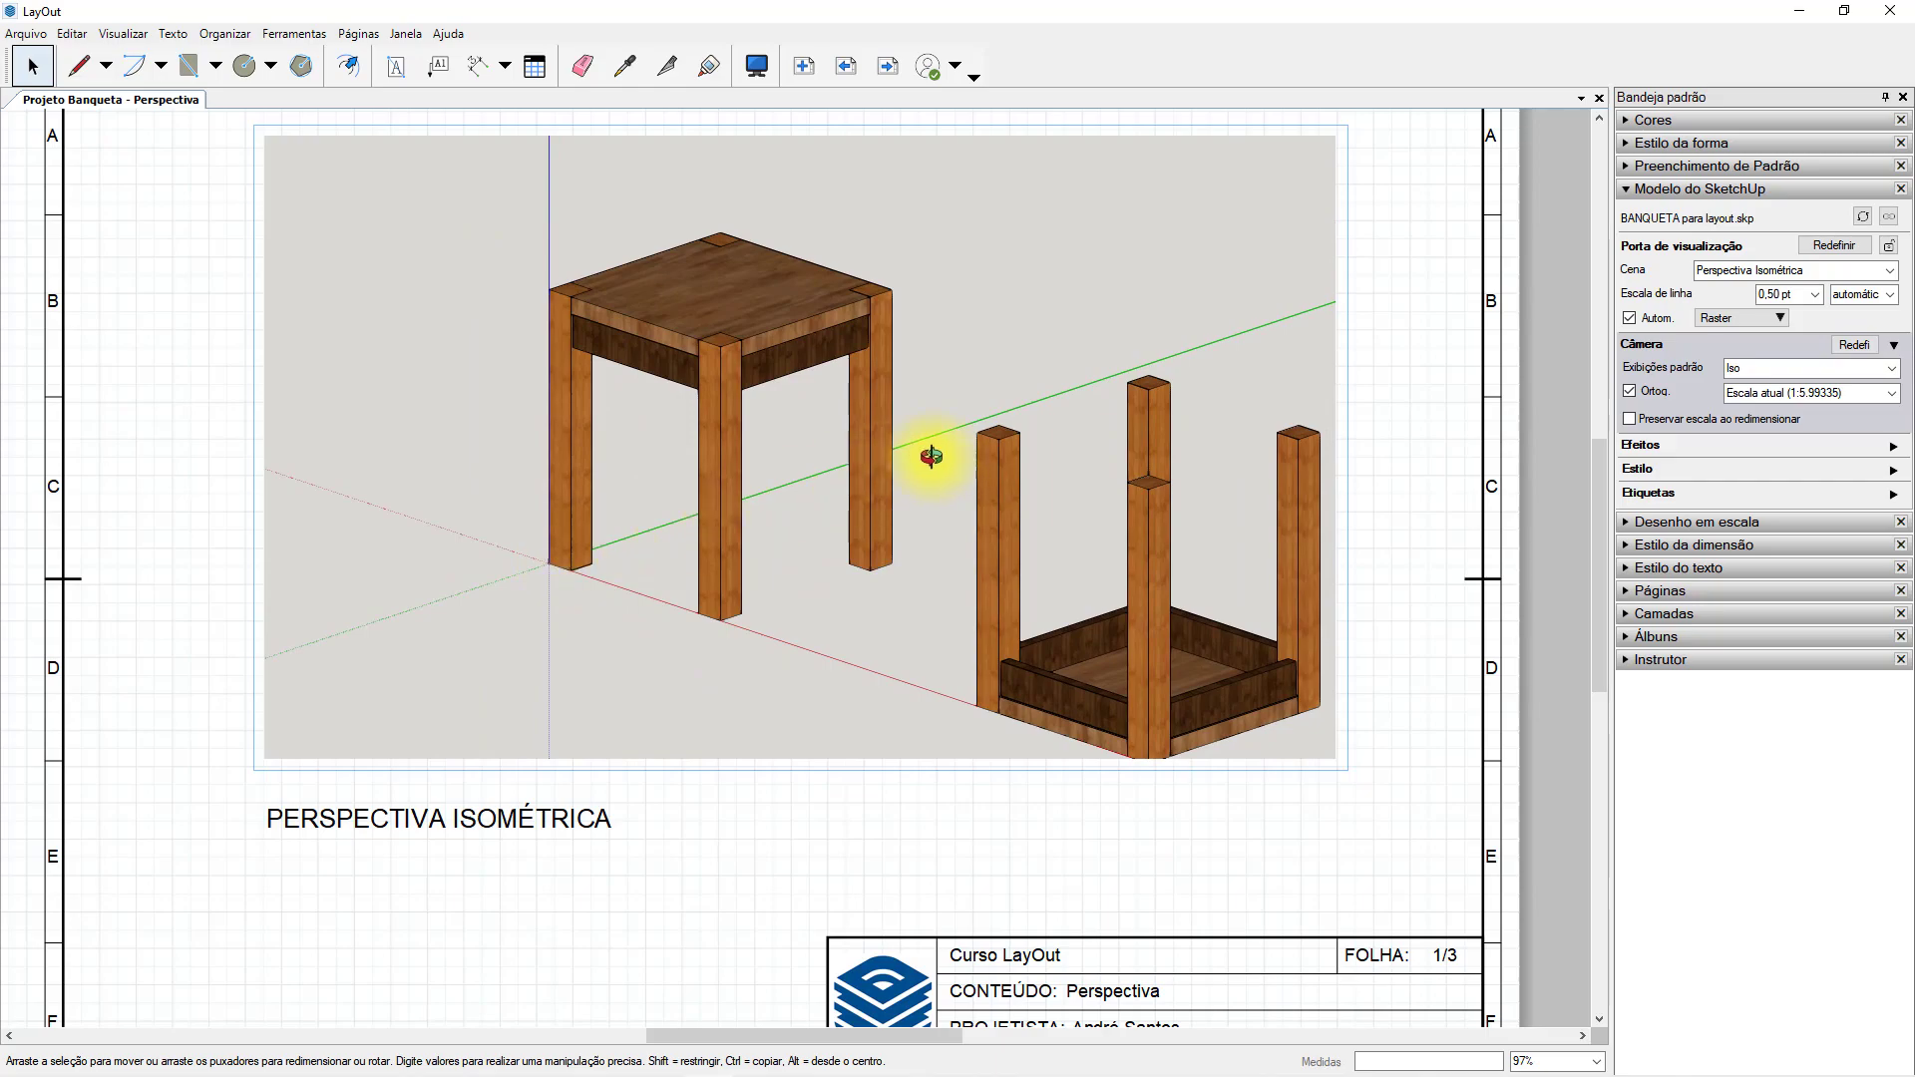
{"action": "left_click", "coordinate": [1417, 347]}
{"action": "left_click", "coordinate": [825, 415]}
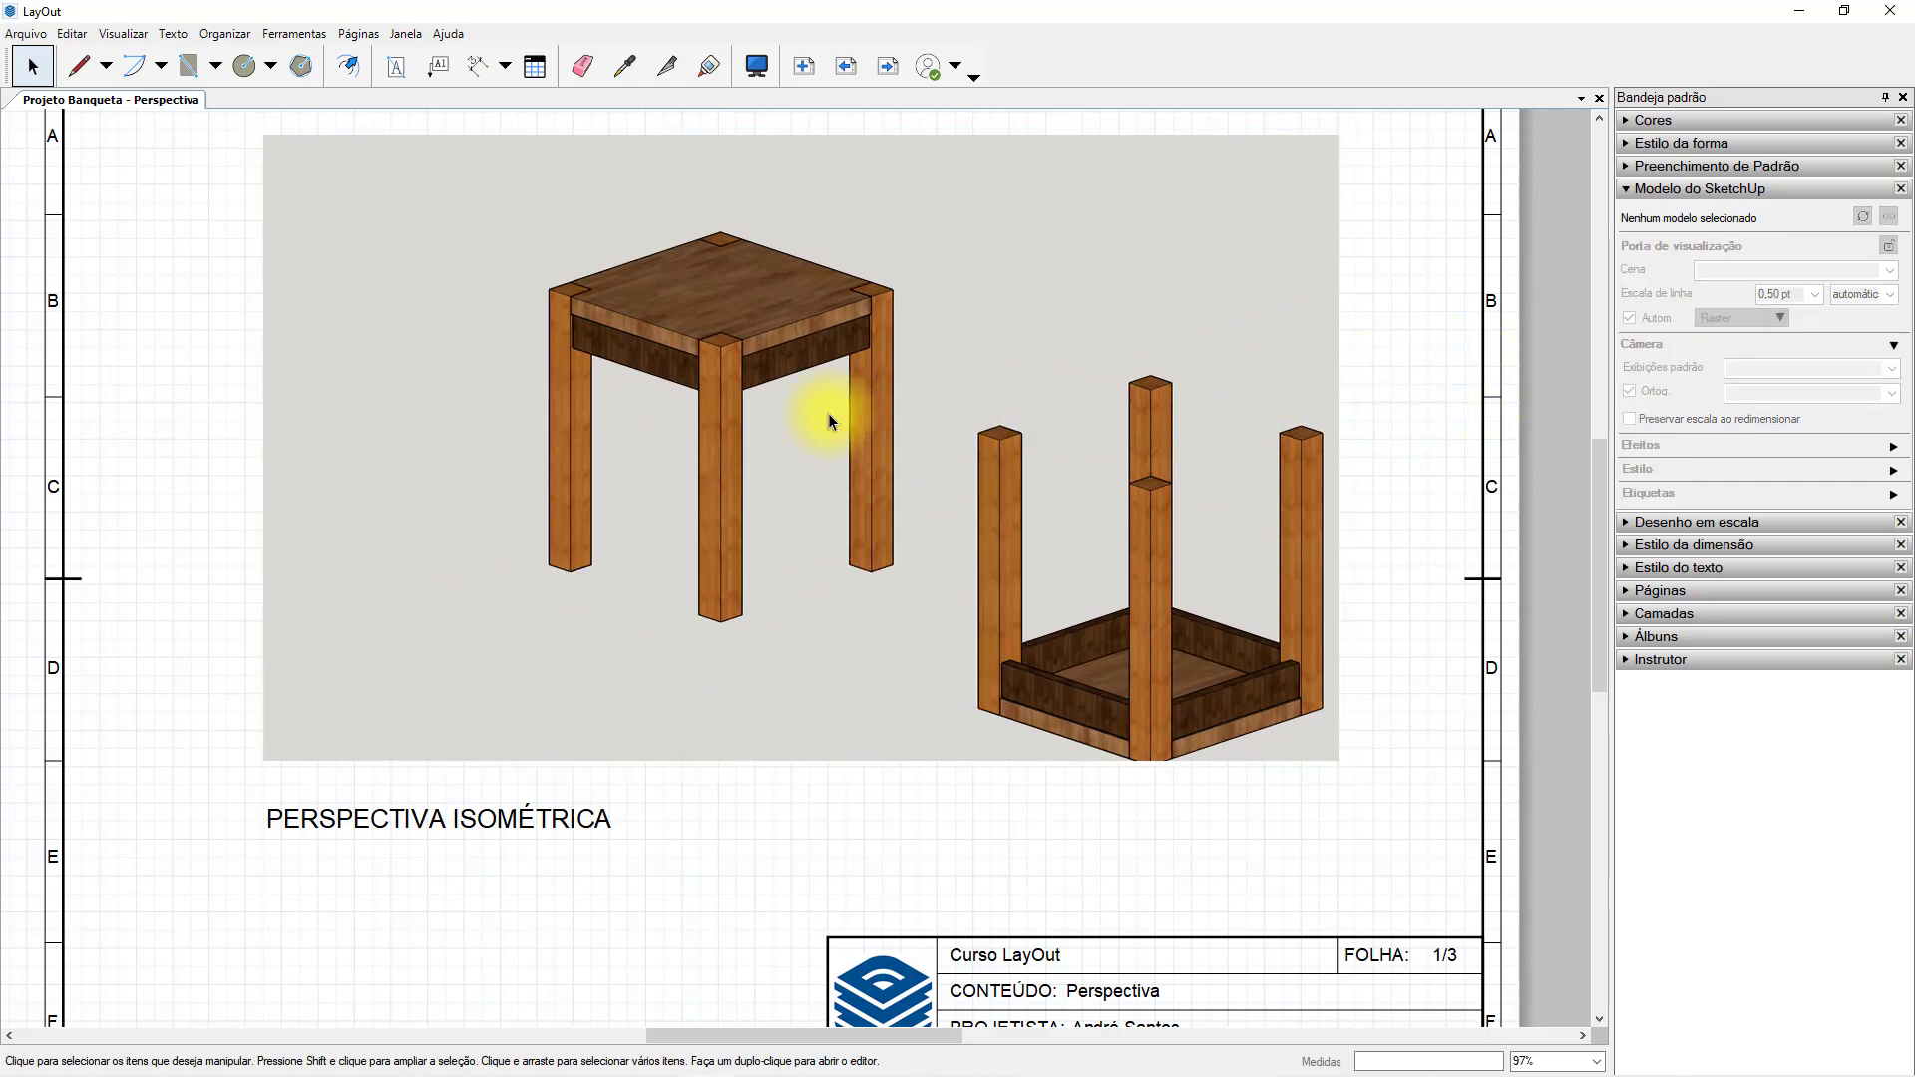
Try reapplying the Perspectiva Isométrica scene and the Iso view to the stool viewport, and undo the recent camera changes.
{"action": "left_click", "coordinate": [1899, 275]}
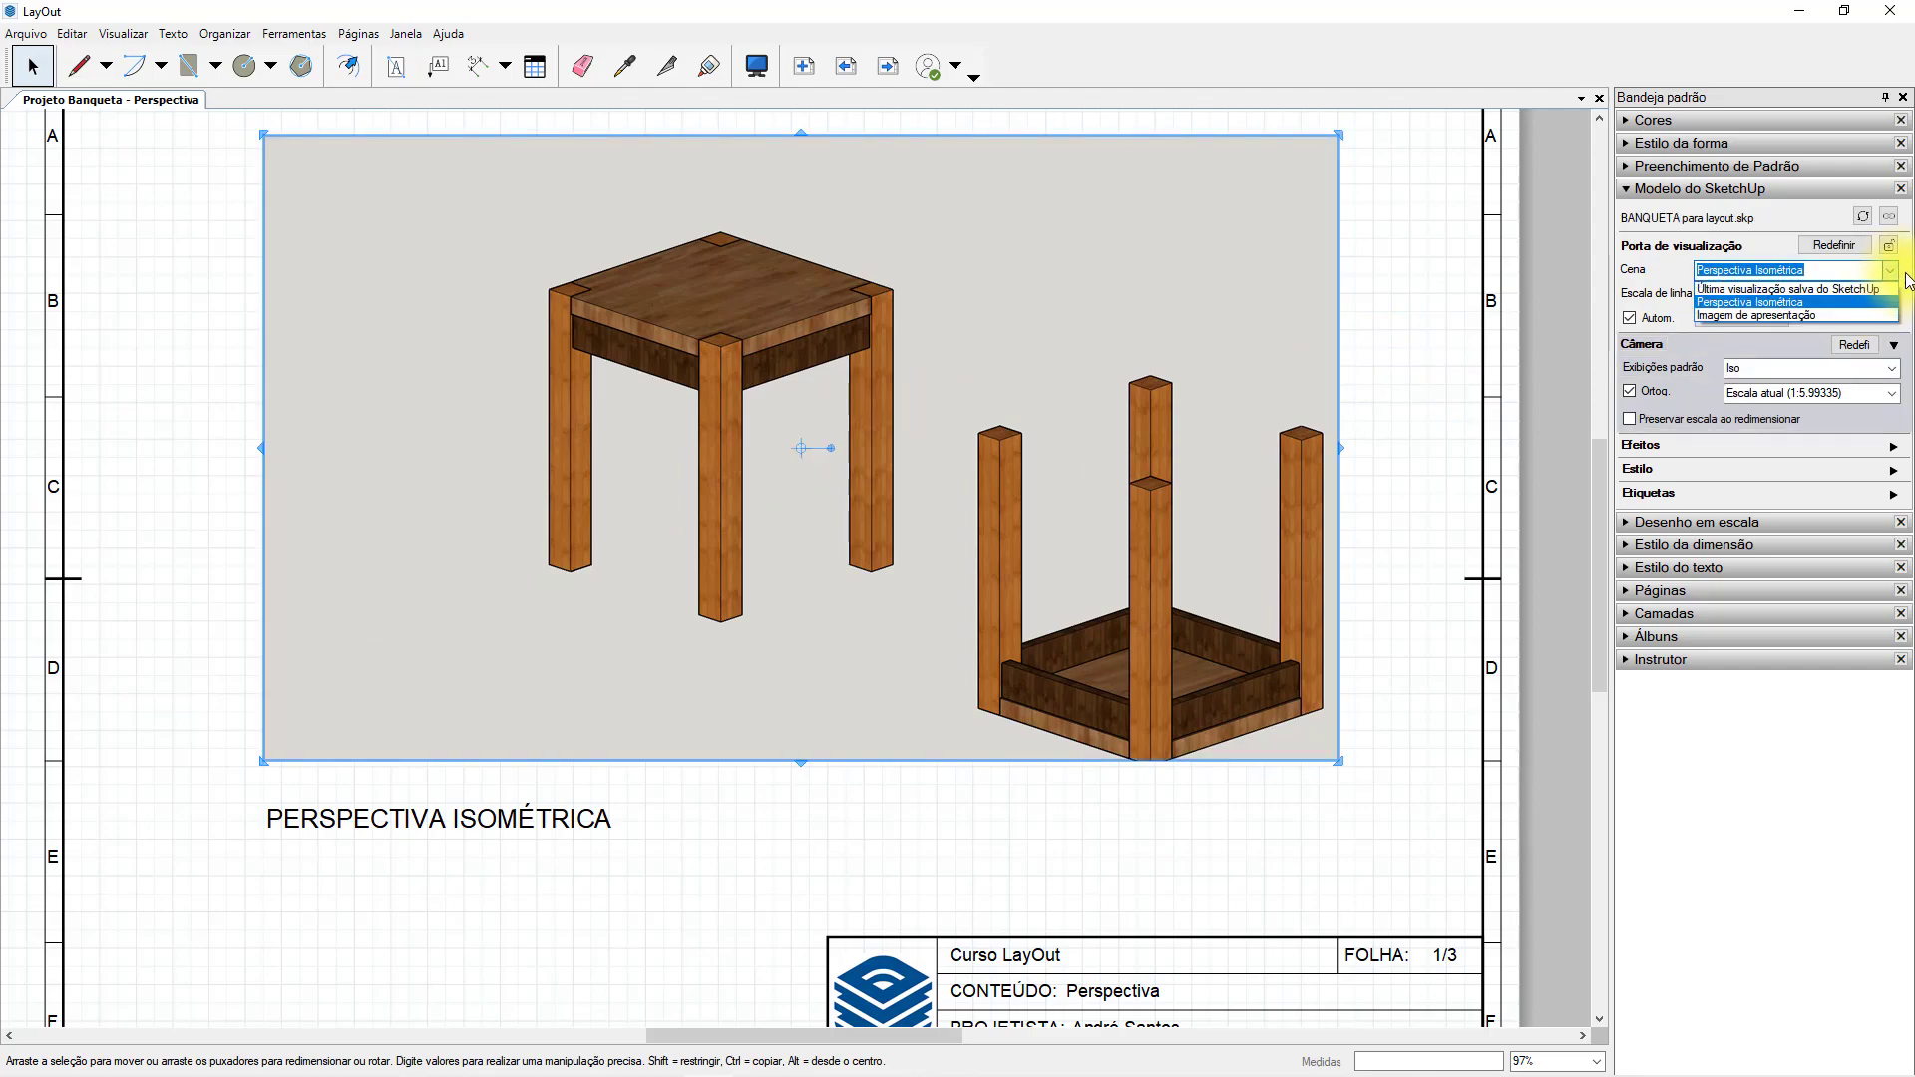
{"action": "left_click", "coordinate": [1863, 301]}
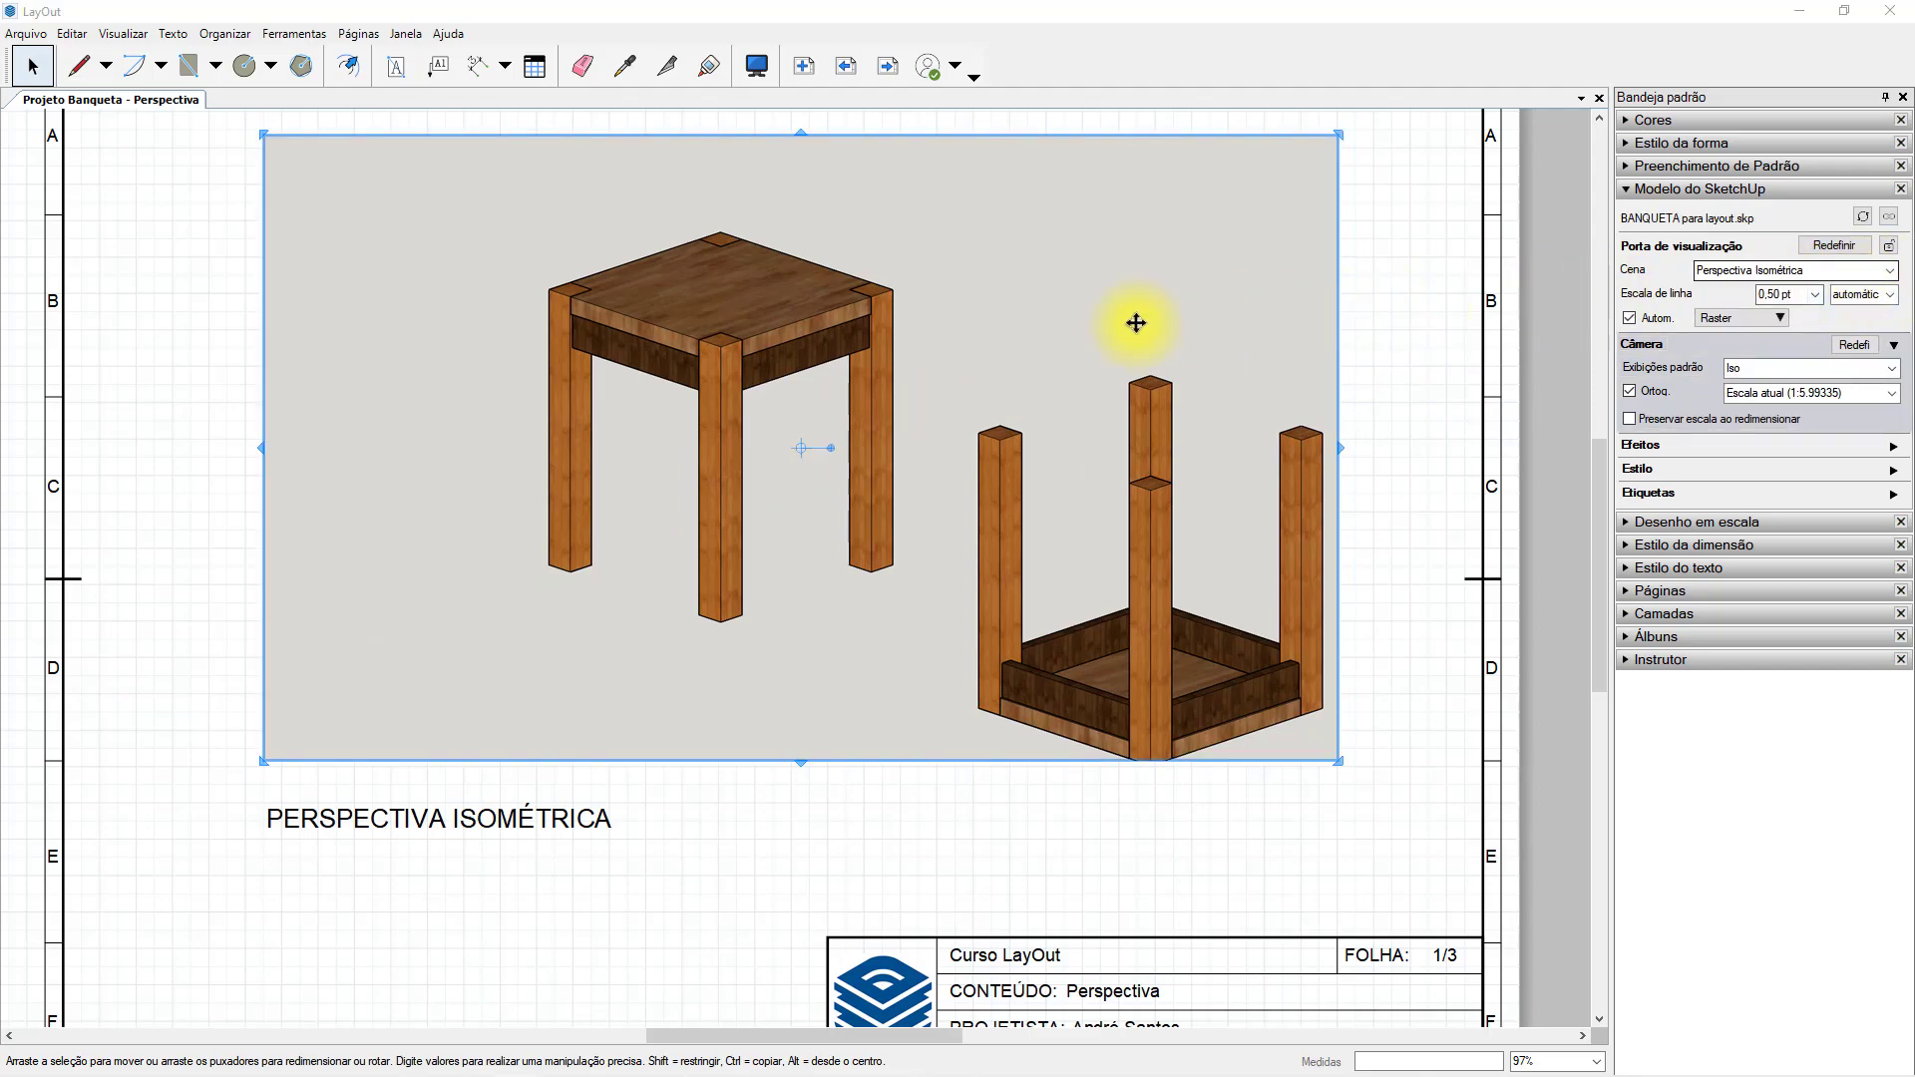
{"action": "left_click", "coordinate": [1400, 338]}
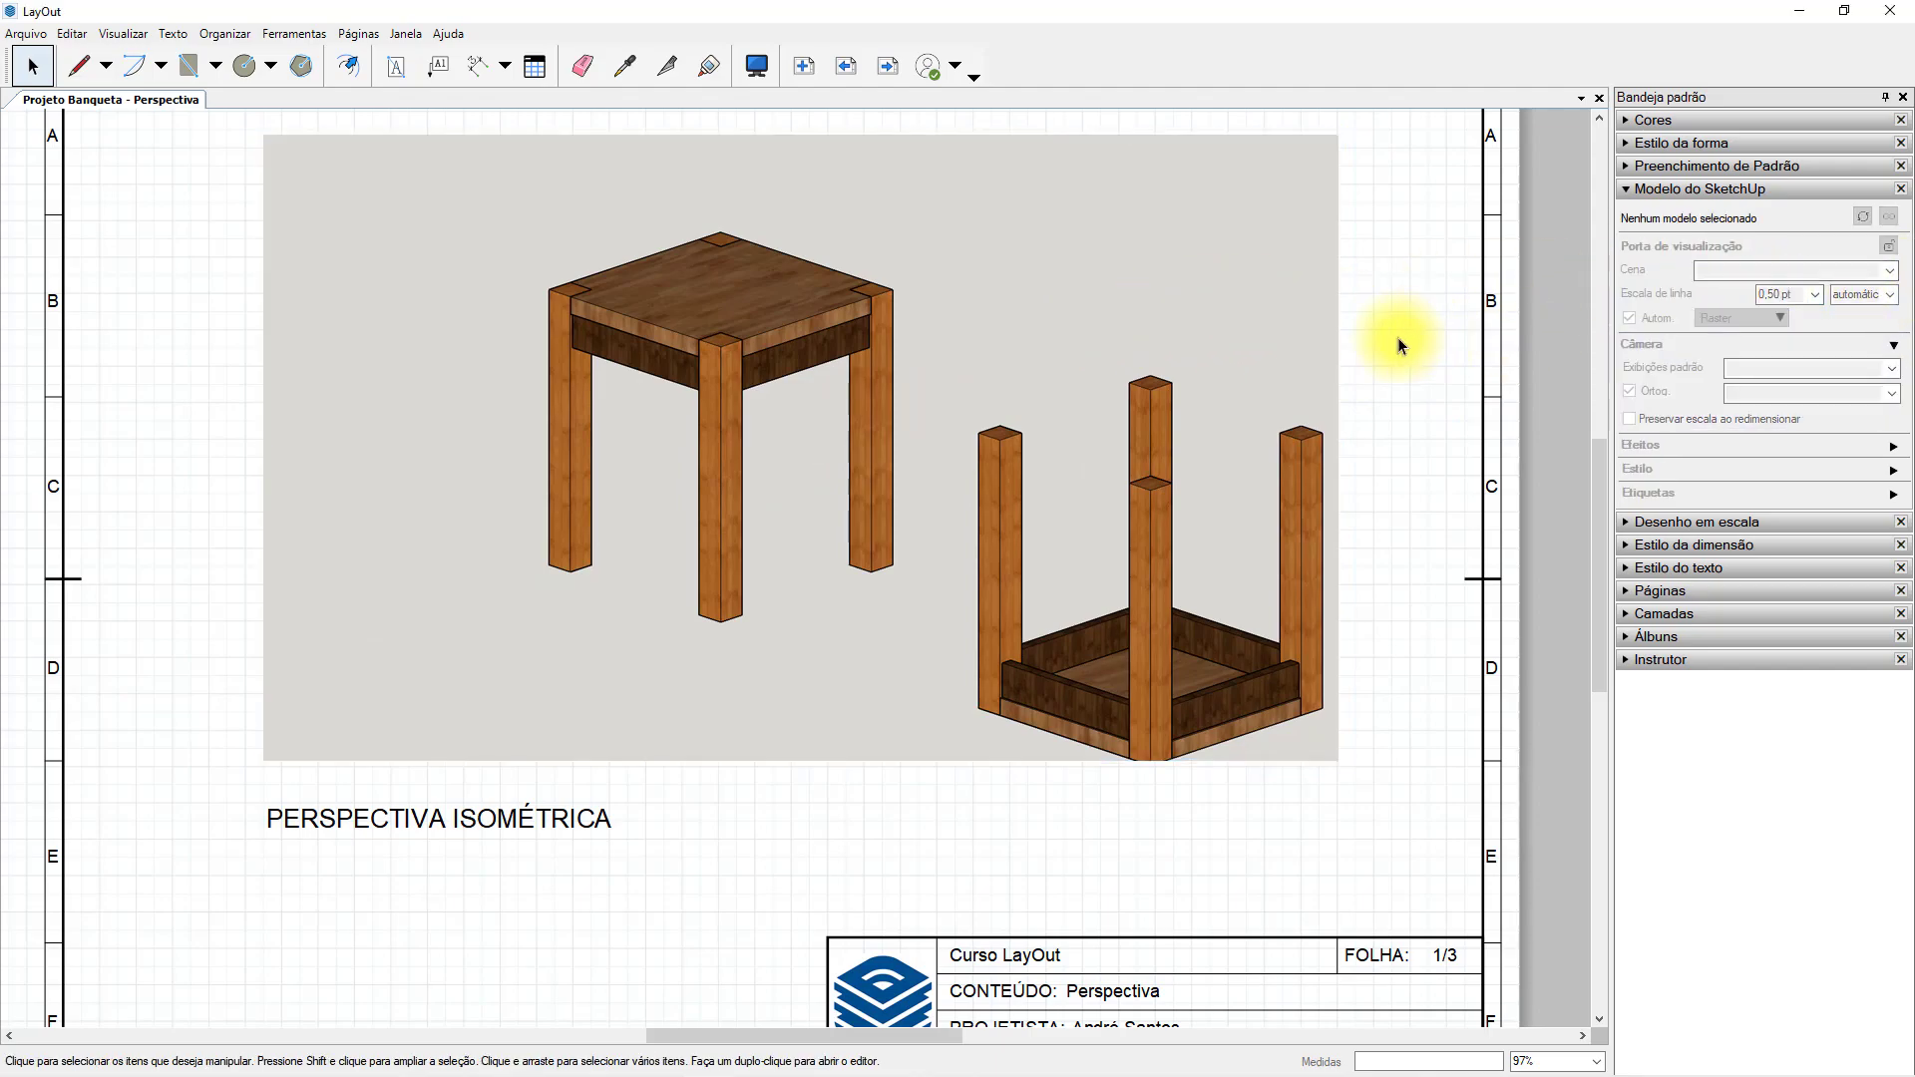
{"action": "left_click", "coordinate": [1193, 329]}
{"action": "left_click", "coordinate": [1894, 272]}
{"action": "left_click", "coordinate": [1780, 302]}
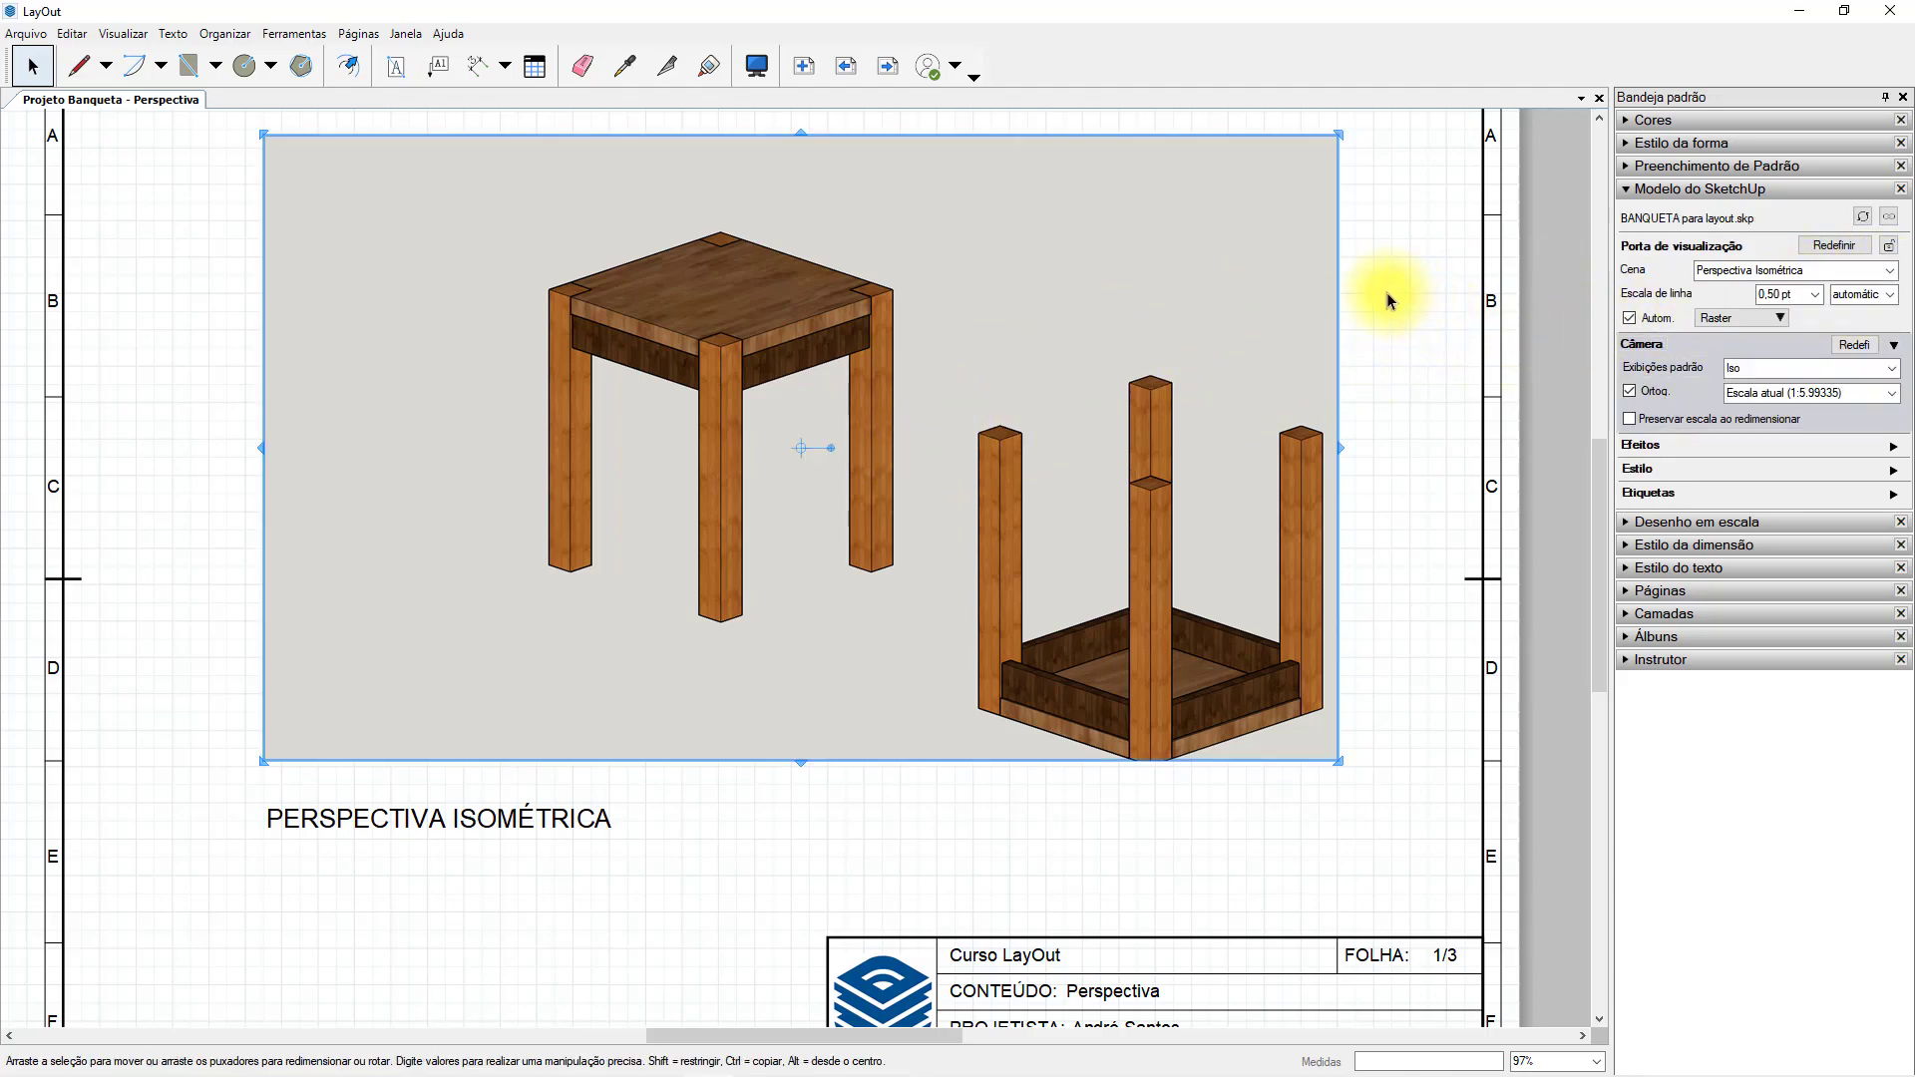
{"action": "left_click", "coordinate": [1892, 370]}
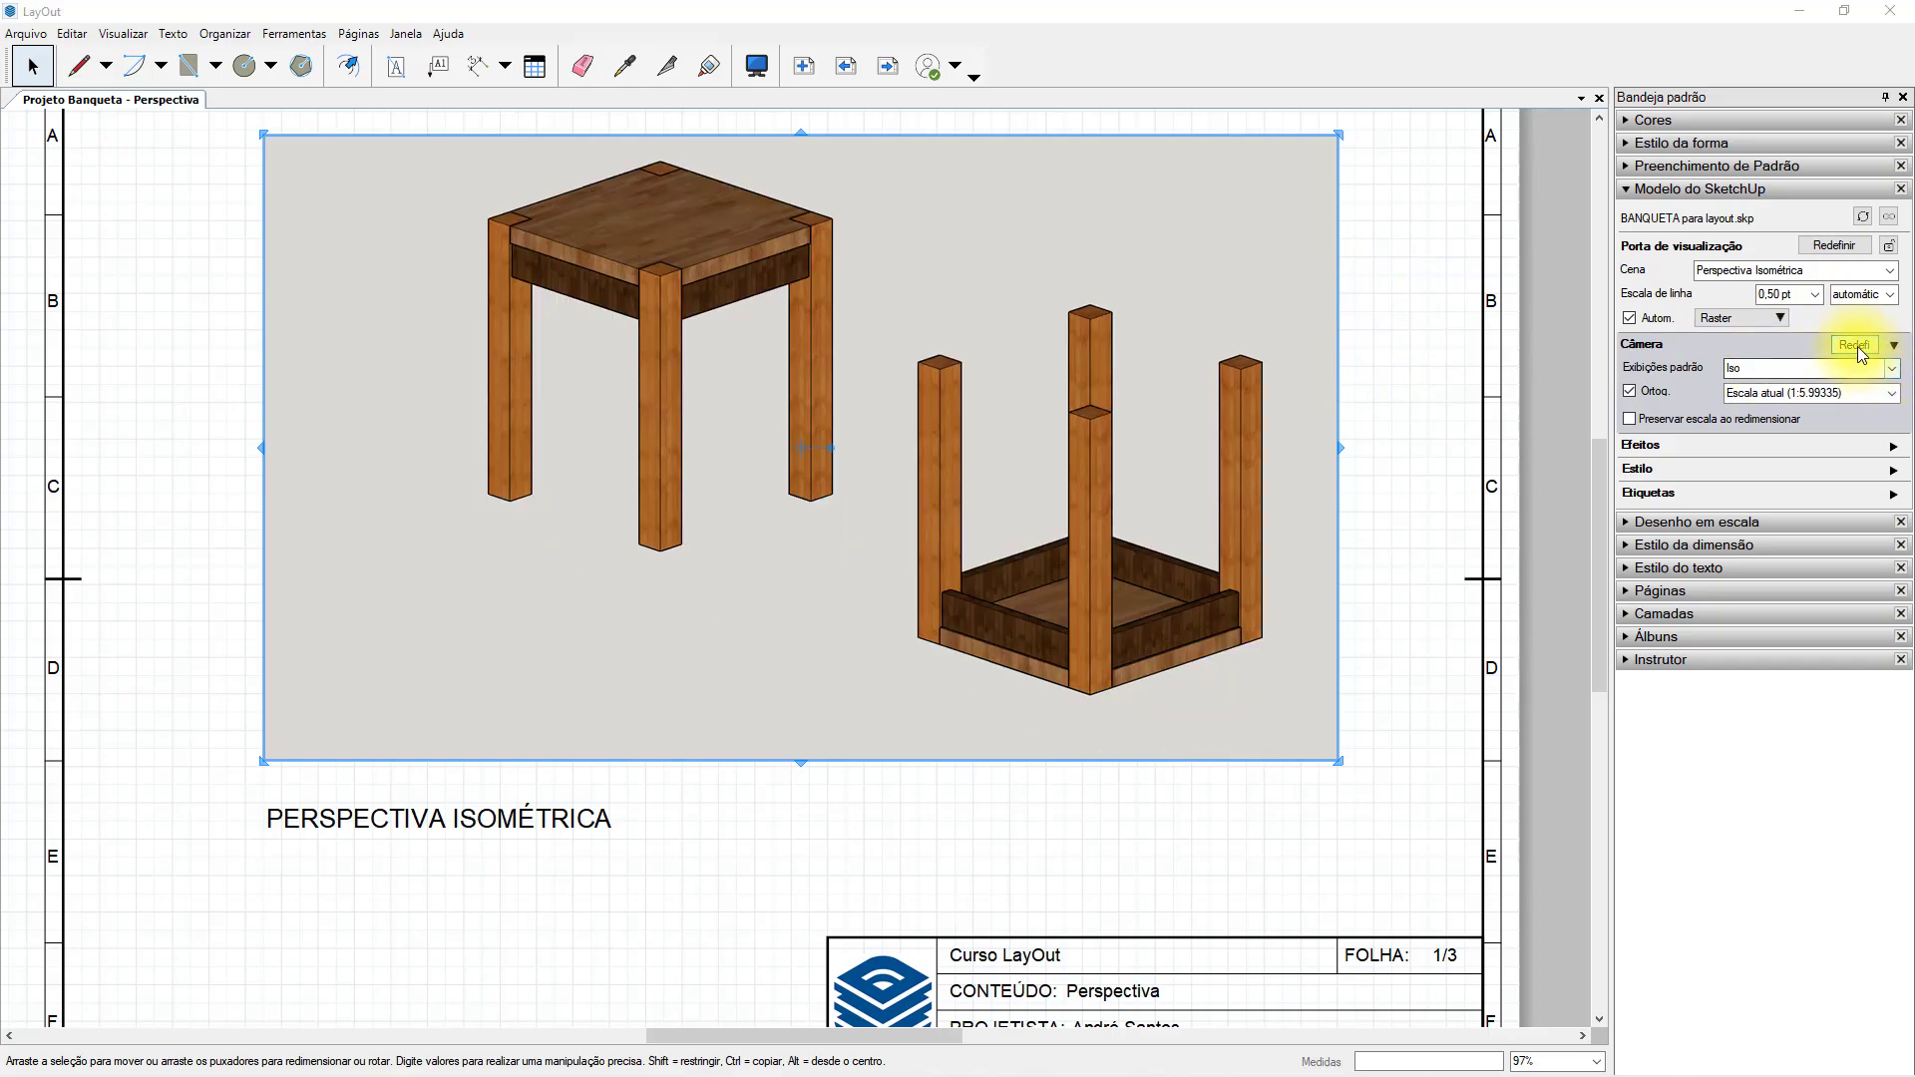
{"action": "key", "text": "ctrl+z"}
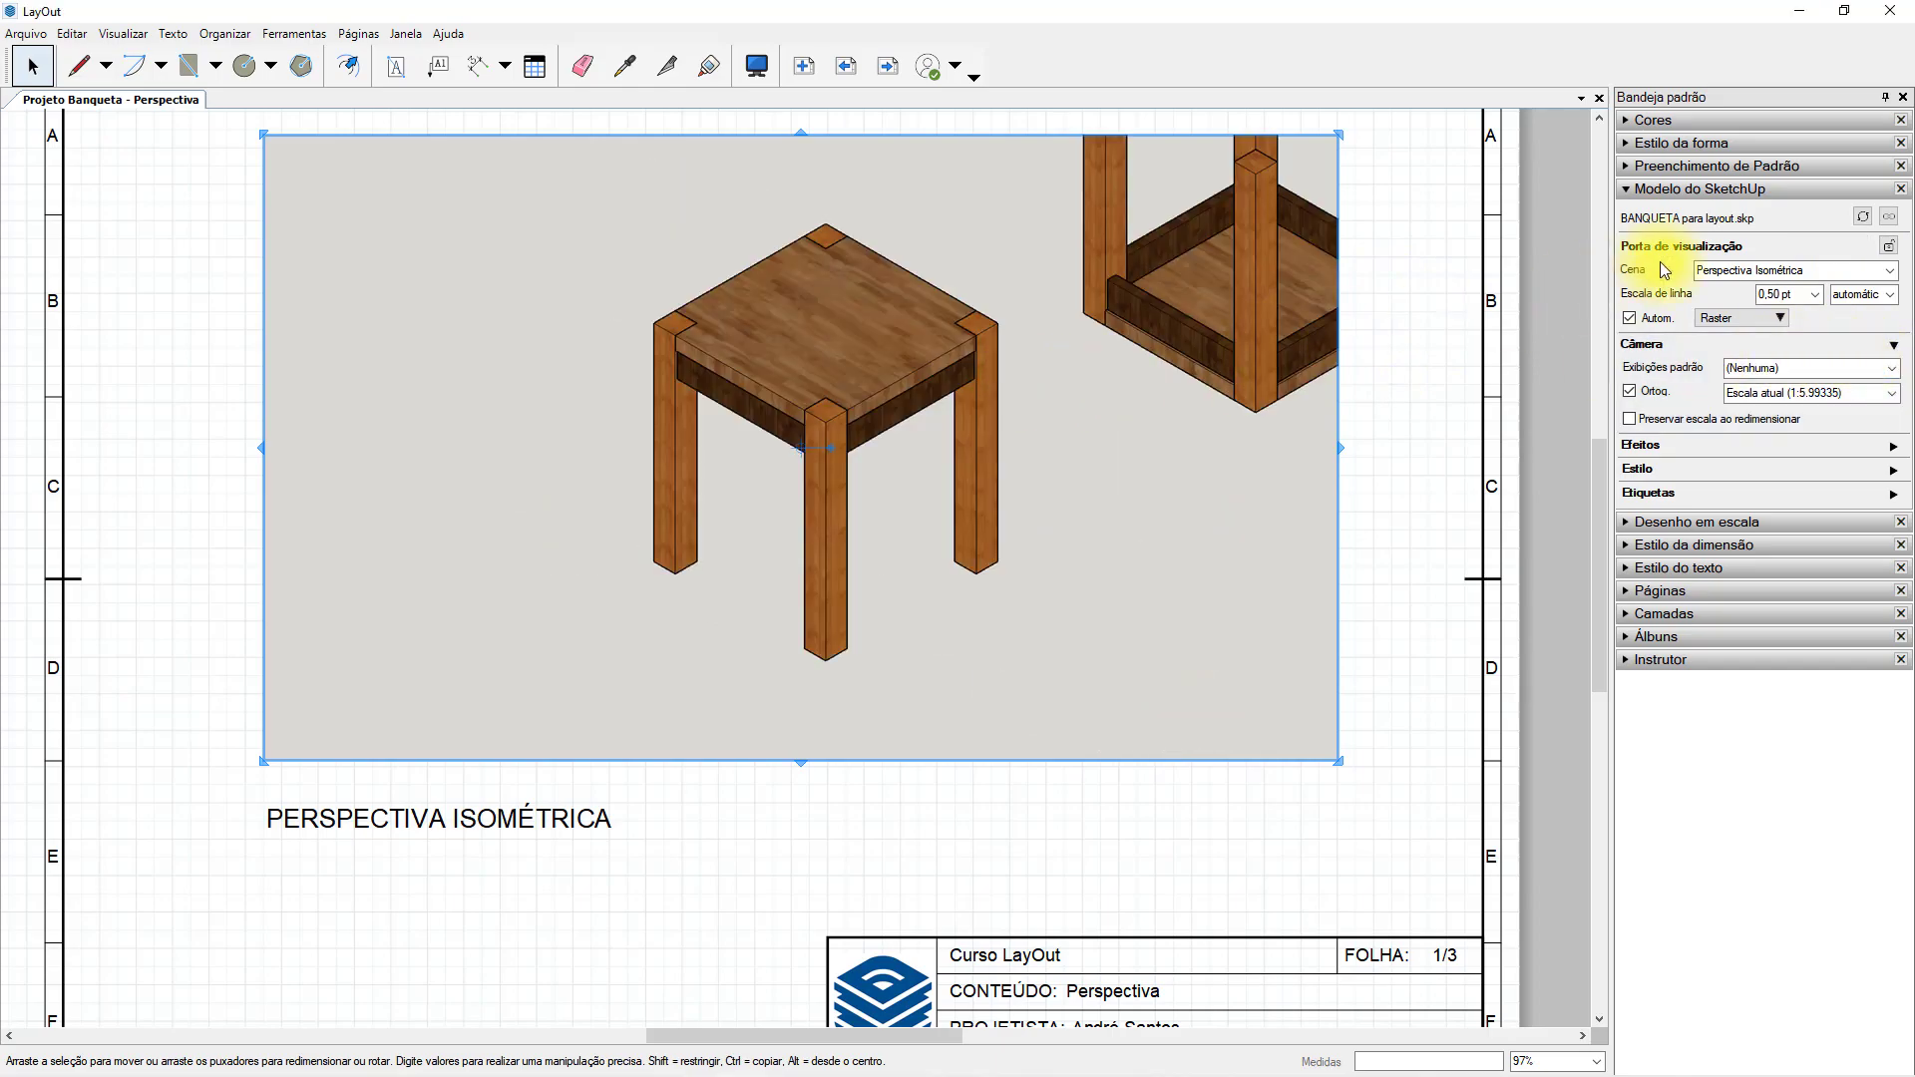
Switch to the stool model in SketchUp, orbit it, apply the Iso standard view and center the upright stool.
{"action": "double_click", "coordinate": [1008, 440]}
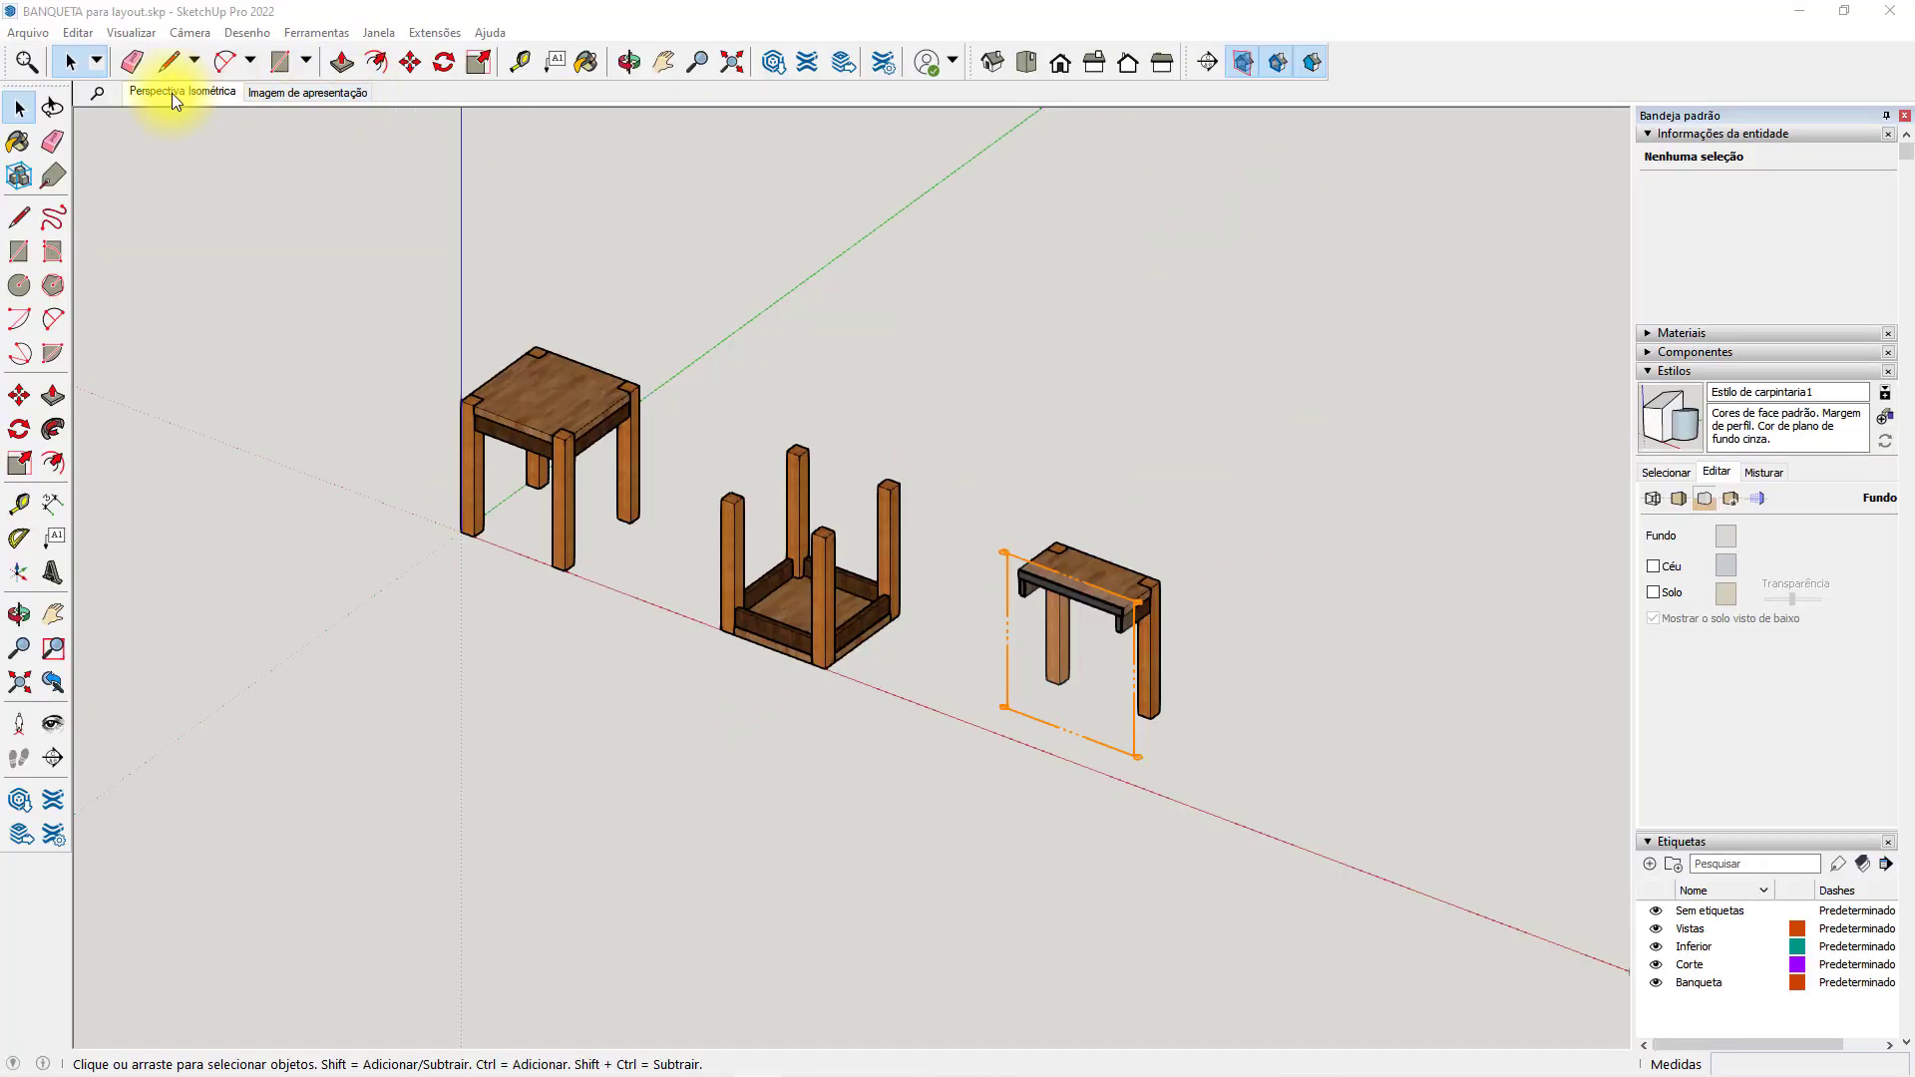
{"action": "left_click", "coordinate": [172, 93]}
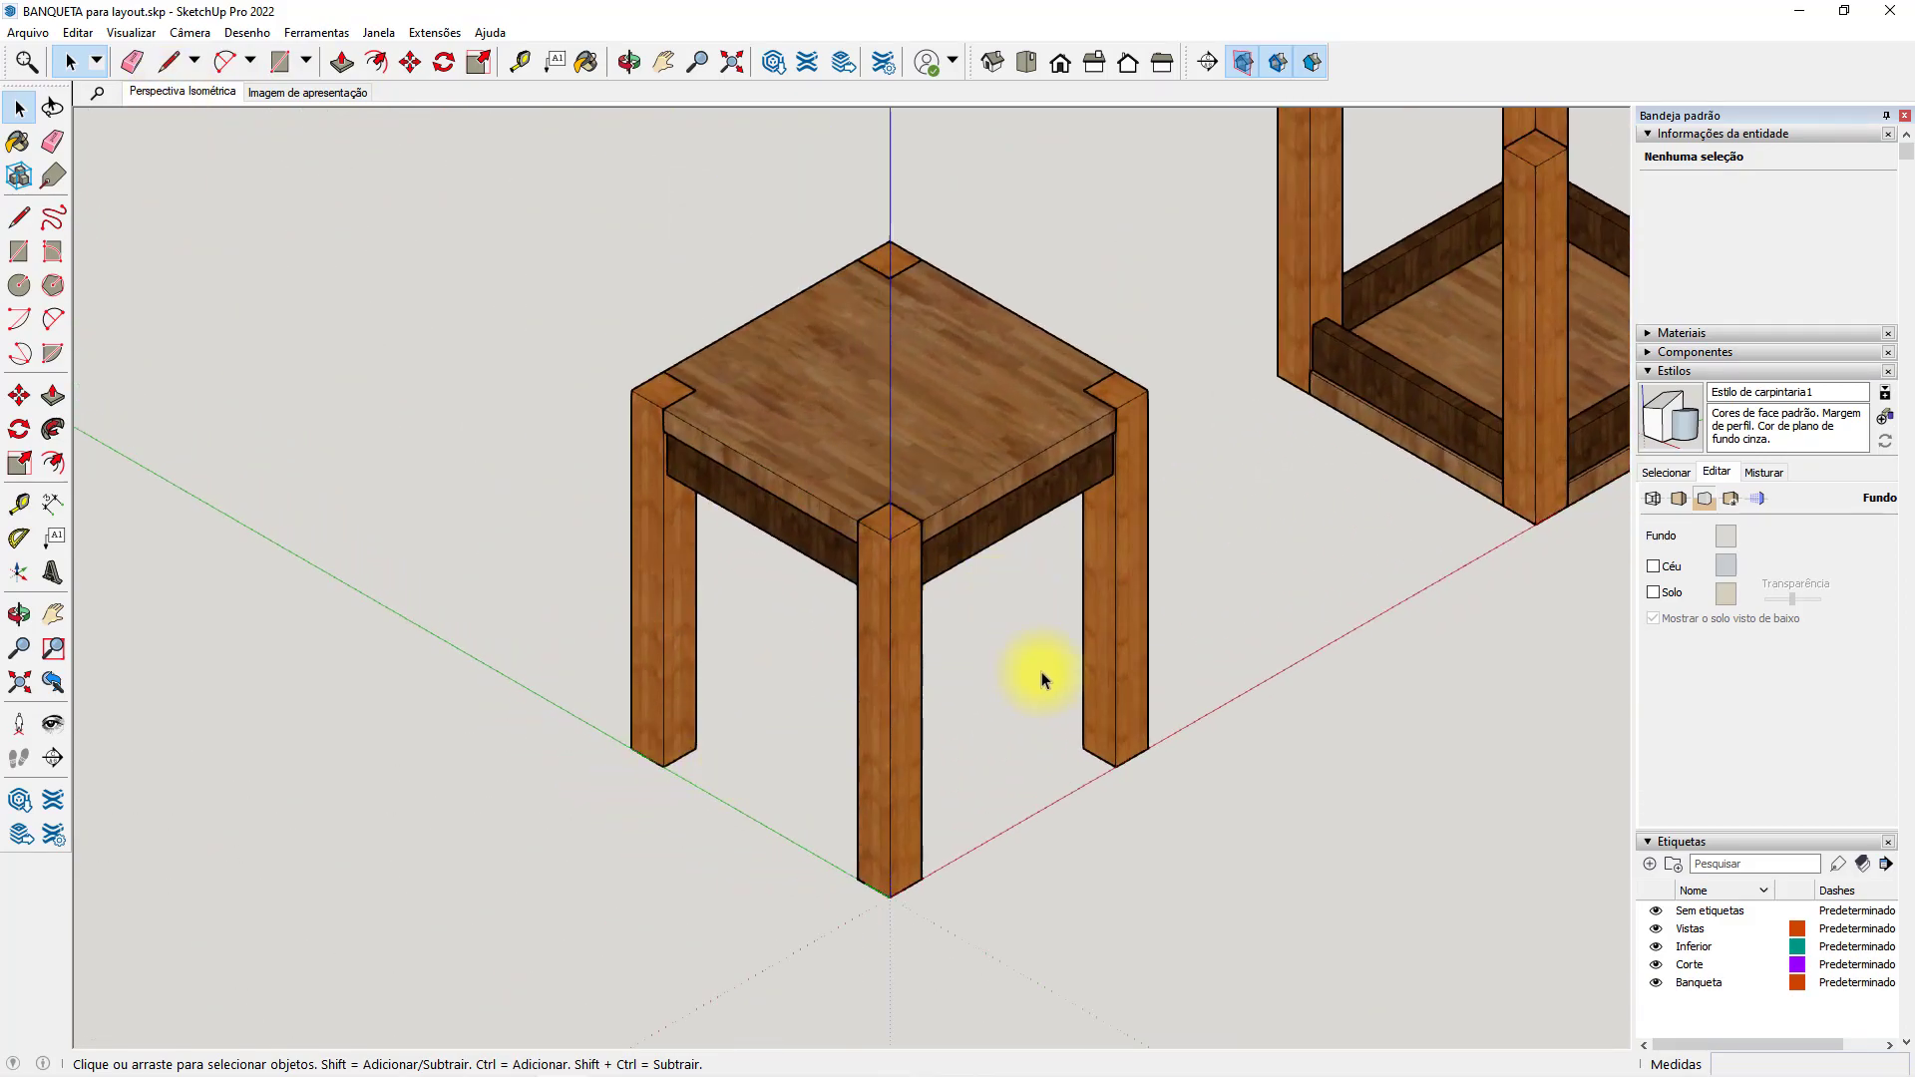
{"action": "middle_click_drag", "start_coordinate": [1035, 716], "coordinate": [398, 577]}
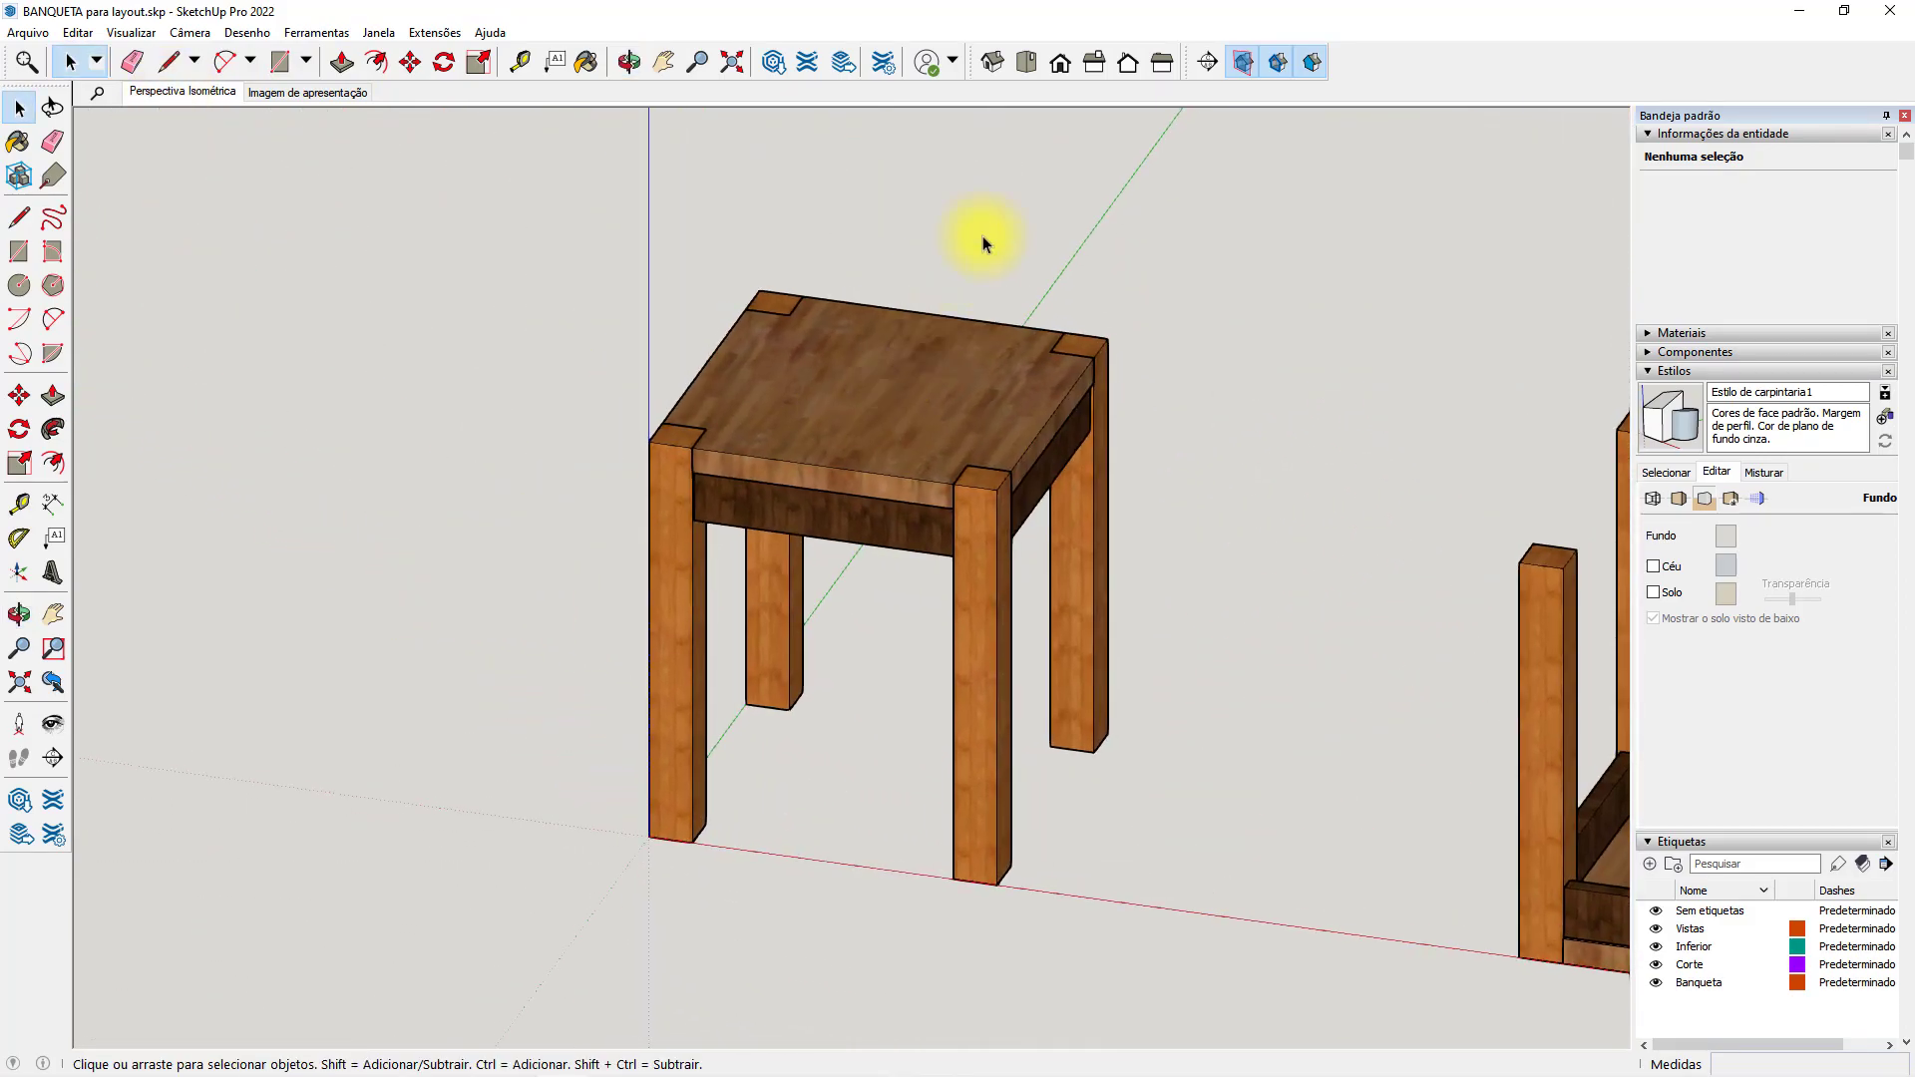
{"action": "left_click", "coordinate": [991, 65]}
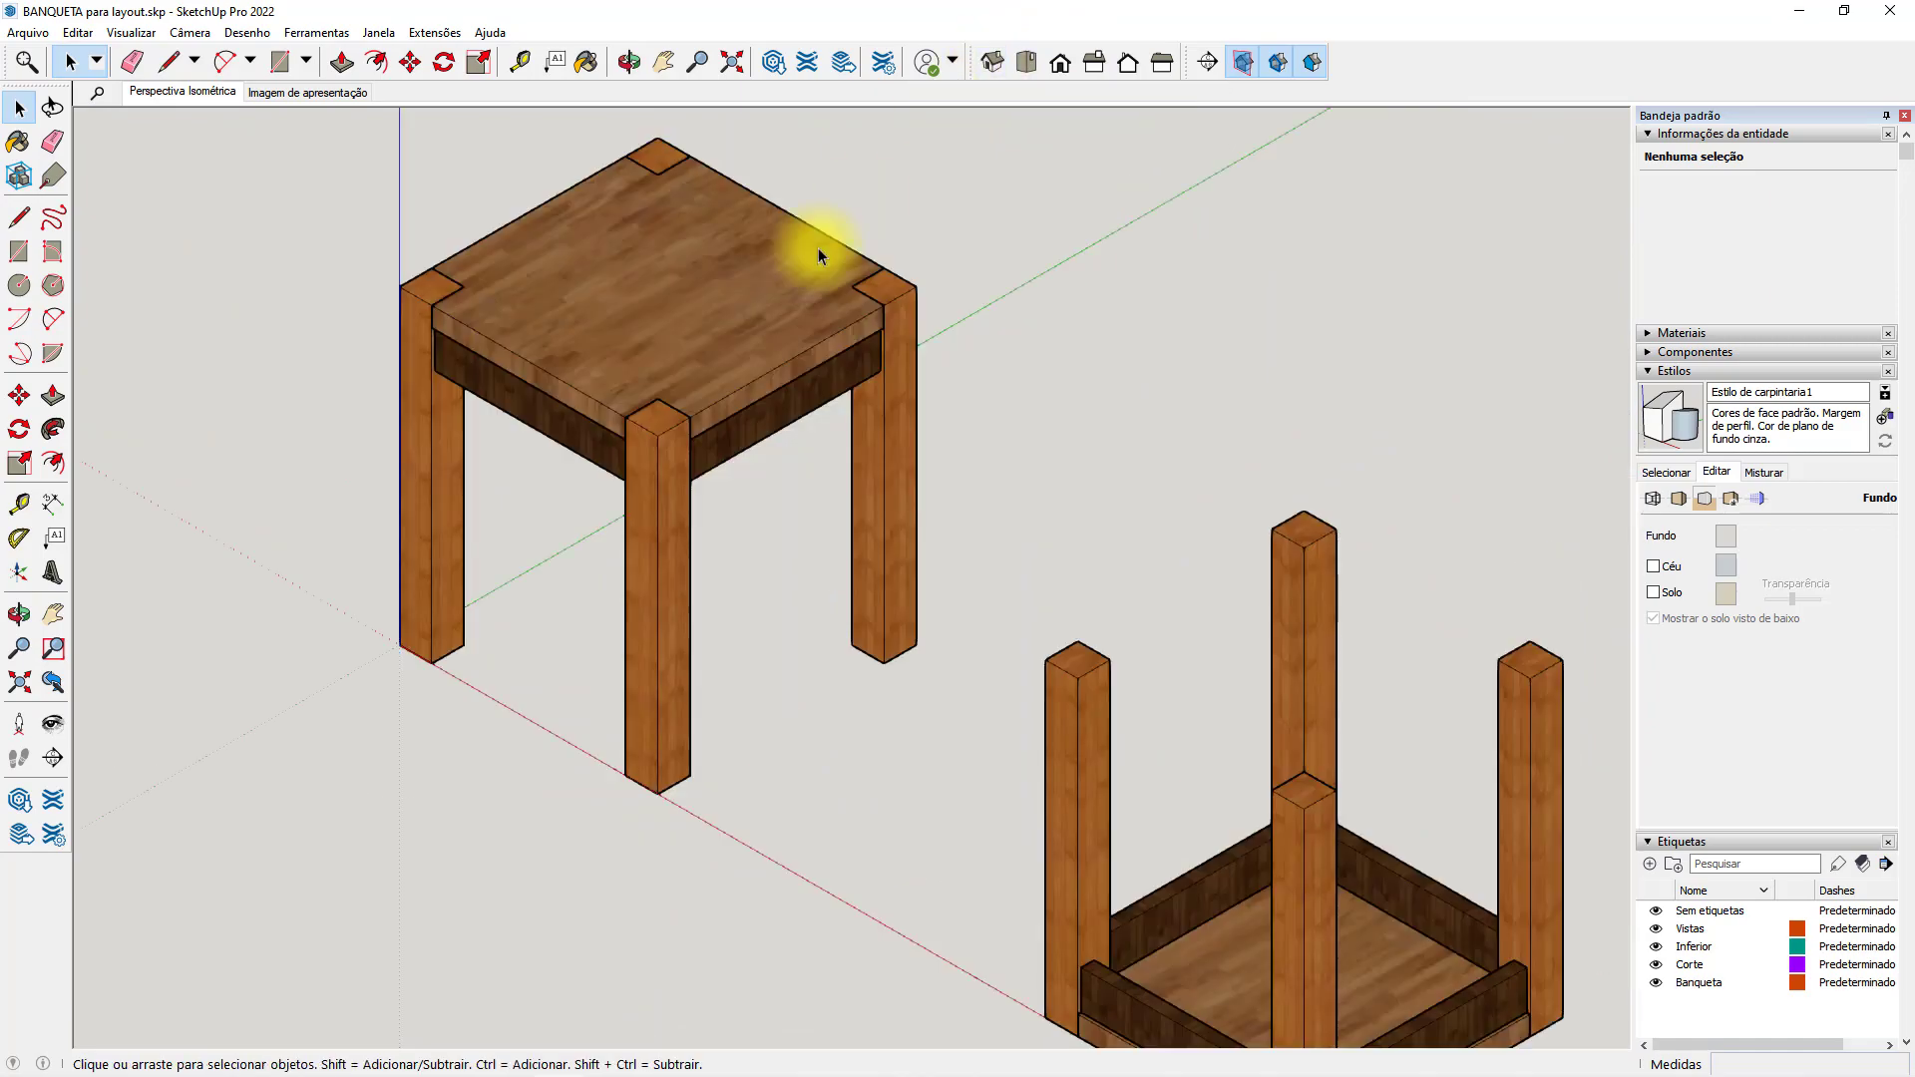
{"action": "middle_click_drag", "start_coordinate": [713, 487], "coordinate": [950, 596], "text": "shift"}
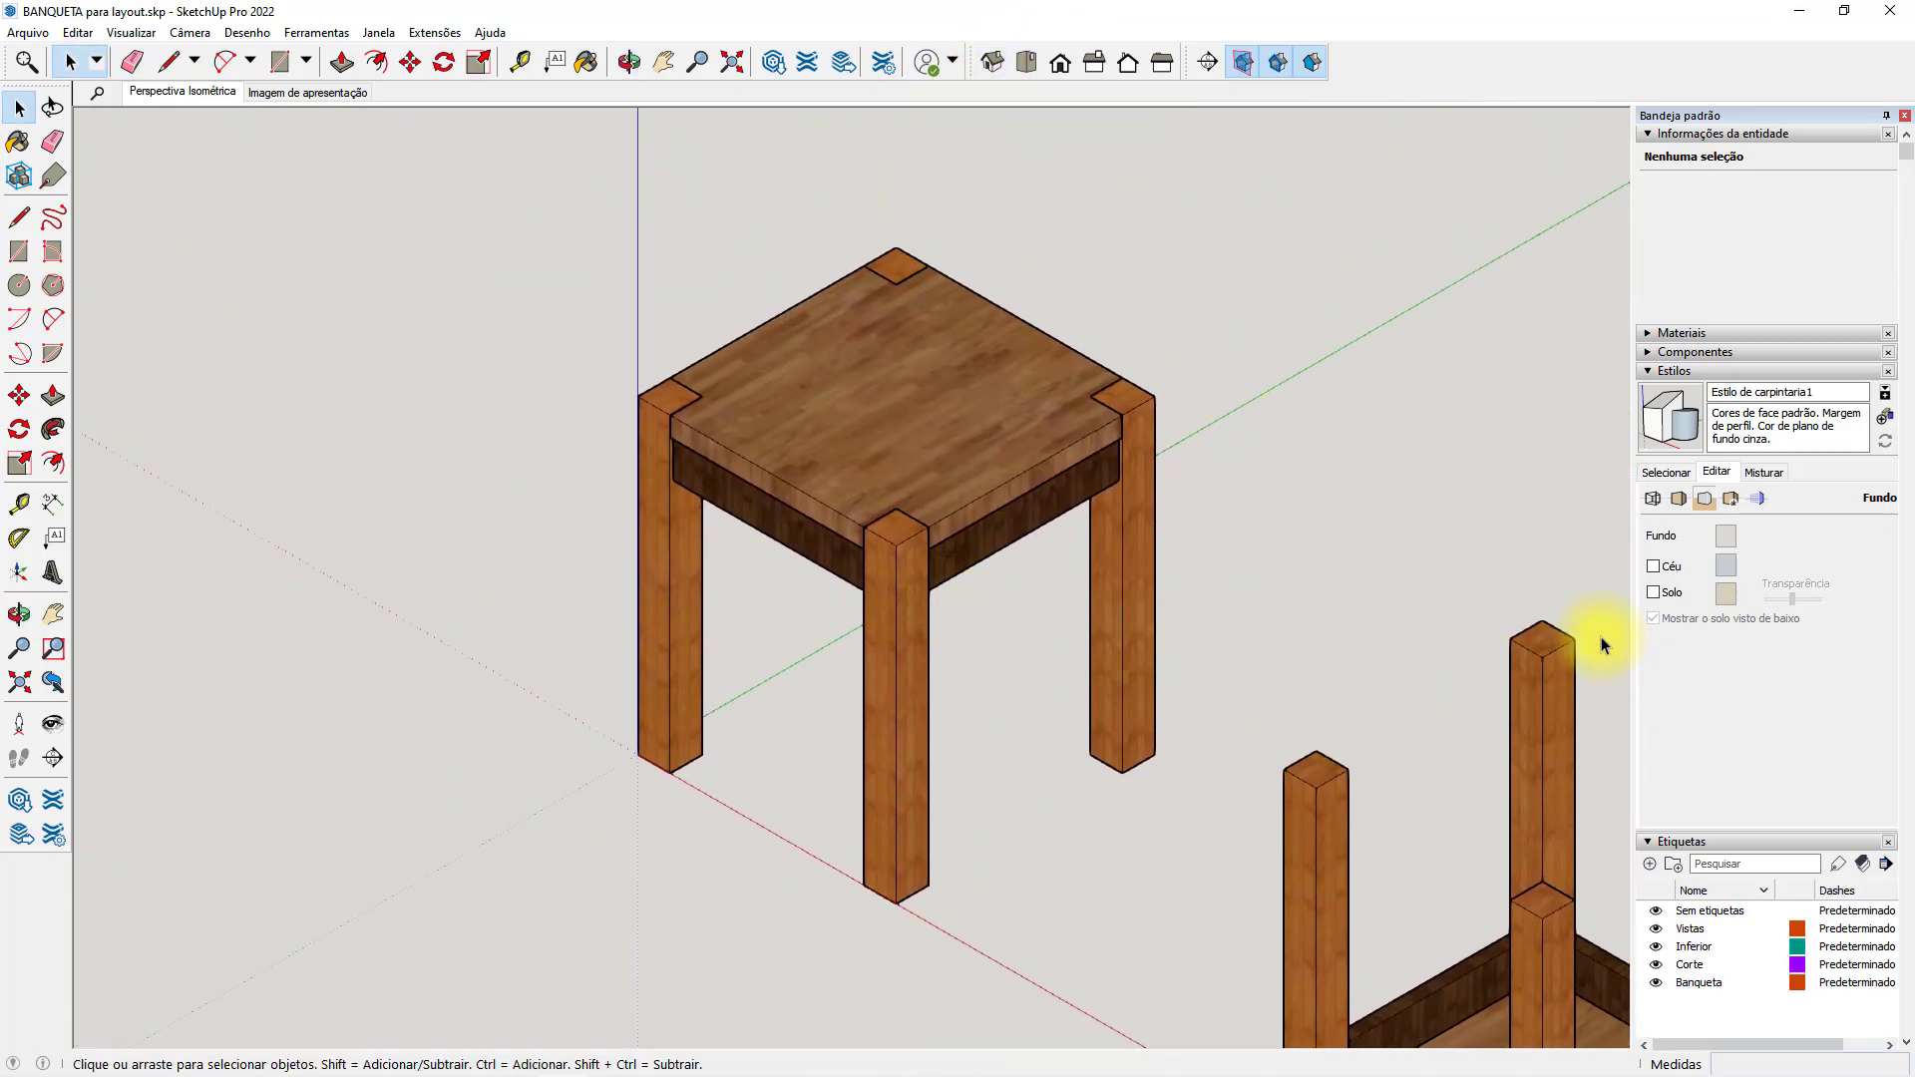
Update the Perspectiva Isométrica scene with the current SketchUp view, keeping all properties included, and save the model.
{"action": "left_click", "coordinate": [1648, 371]}
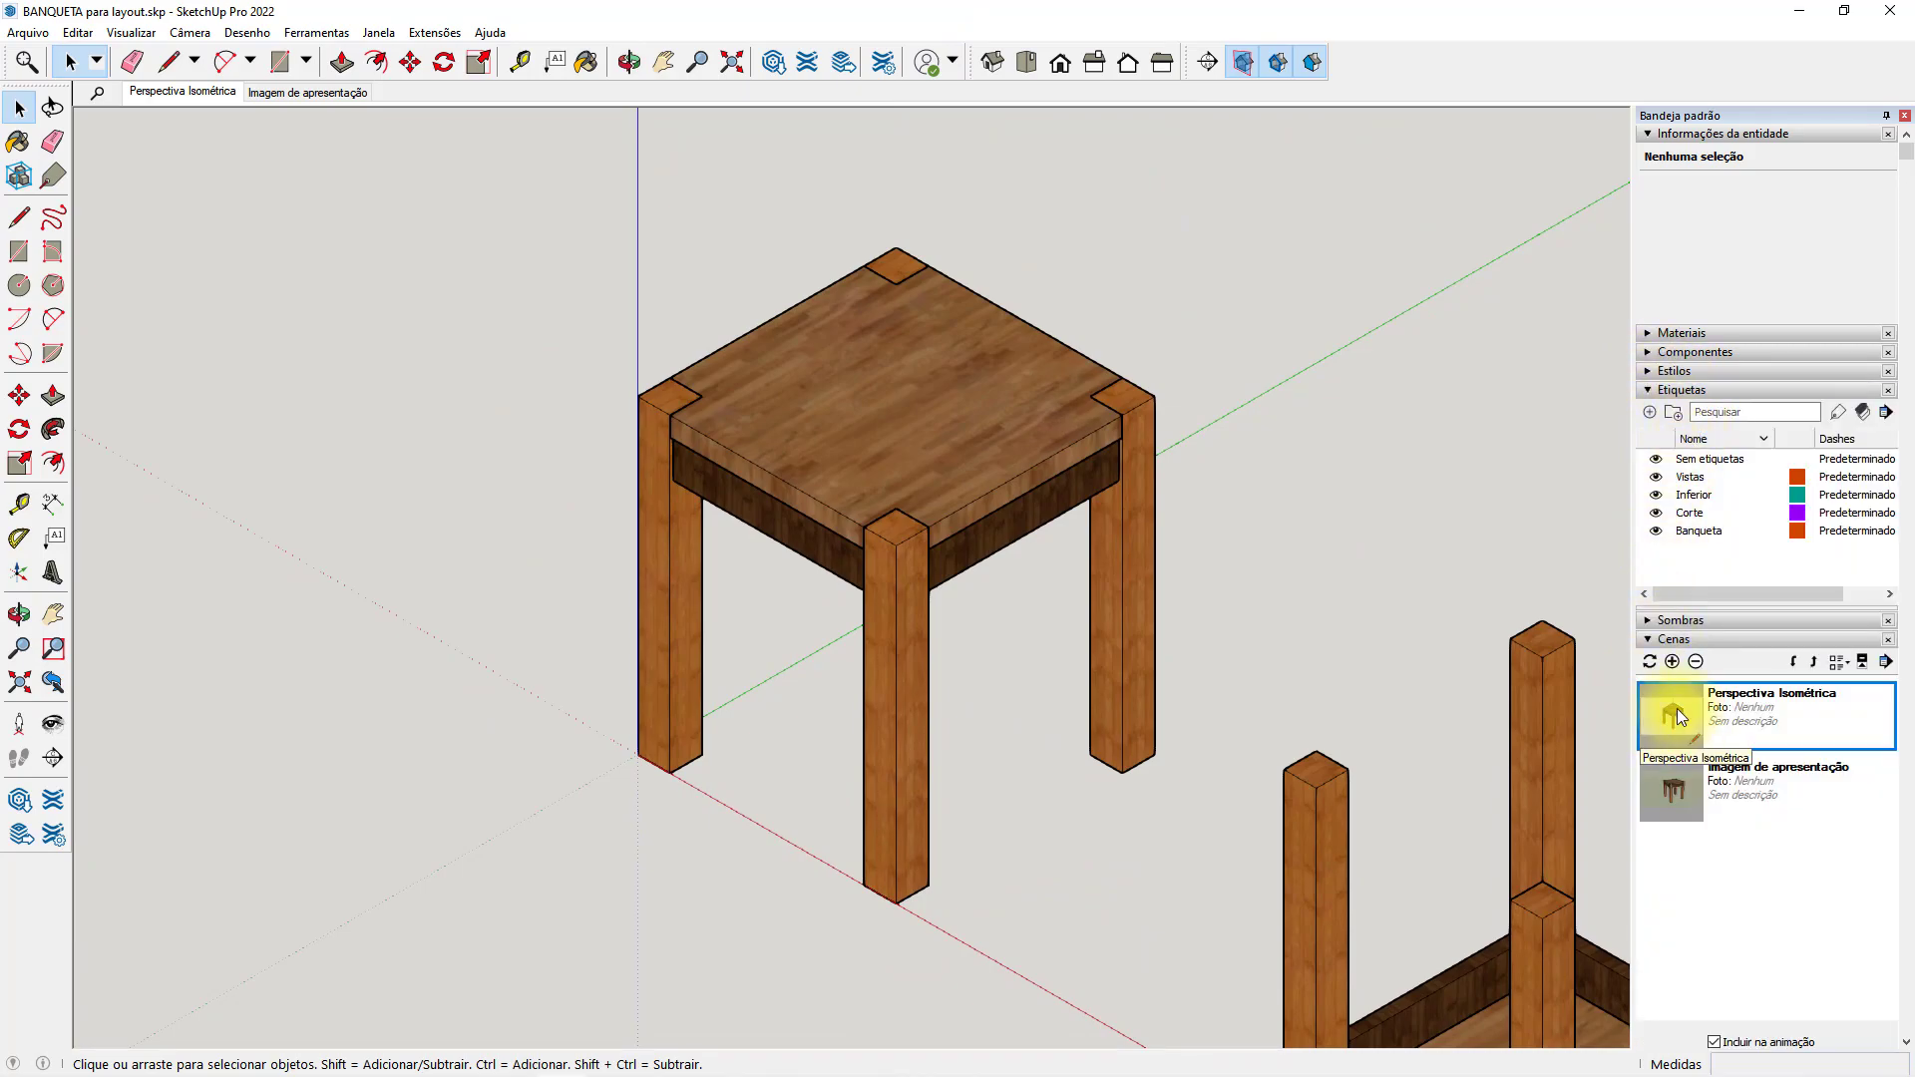
{"action": "left_click", "coordinate": [1651, 662]}
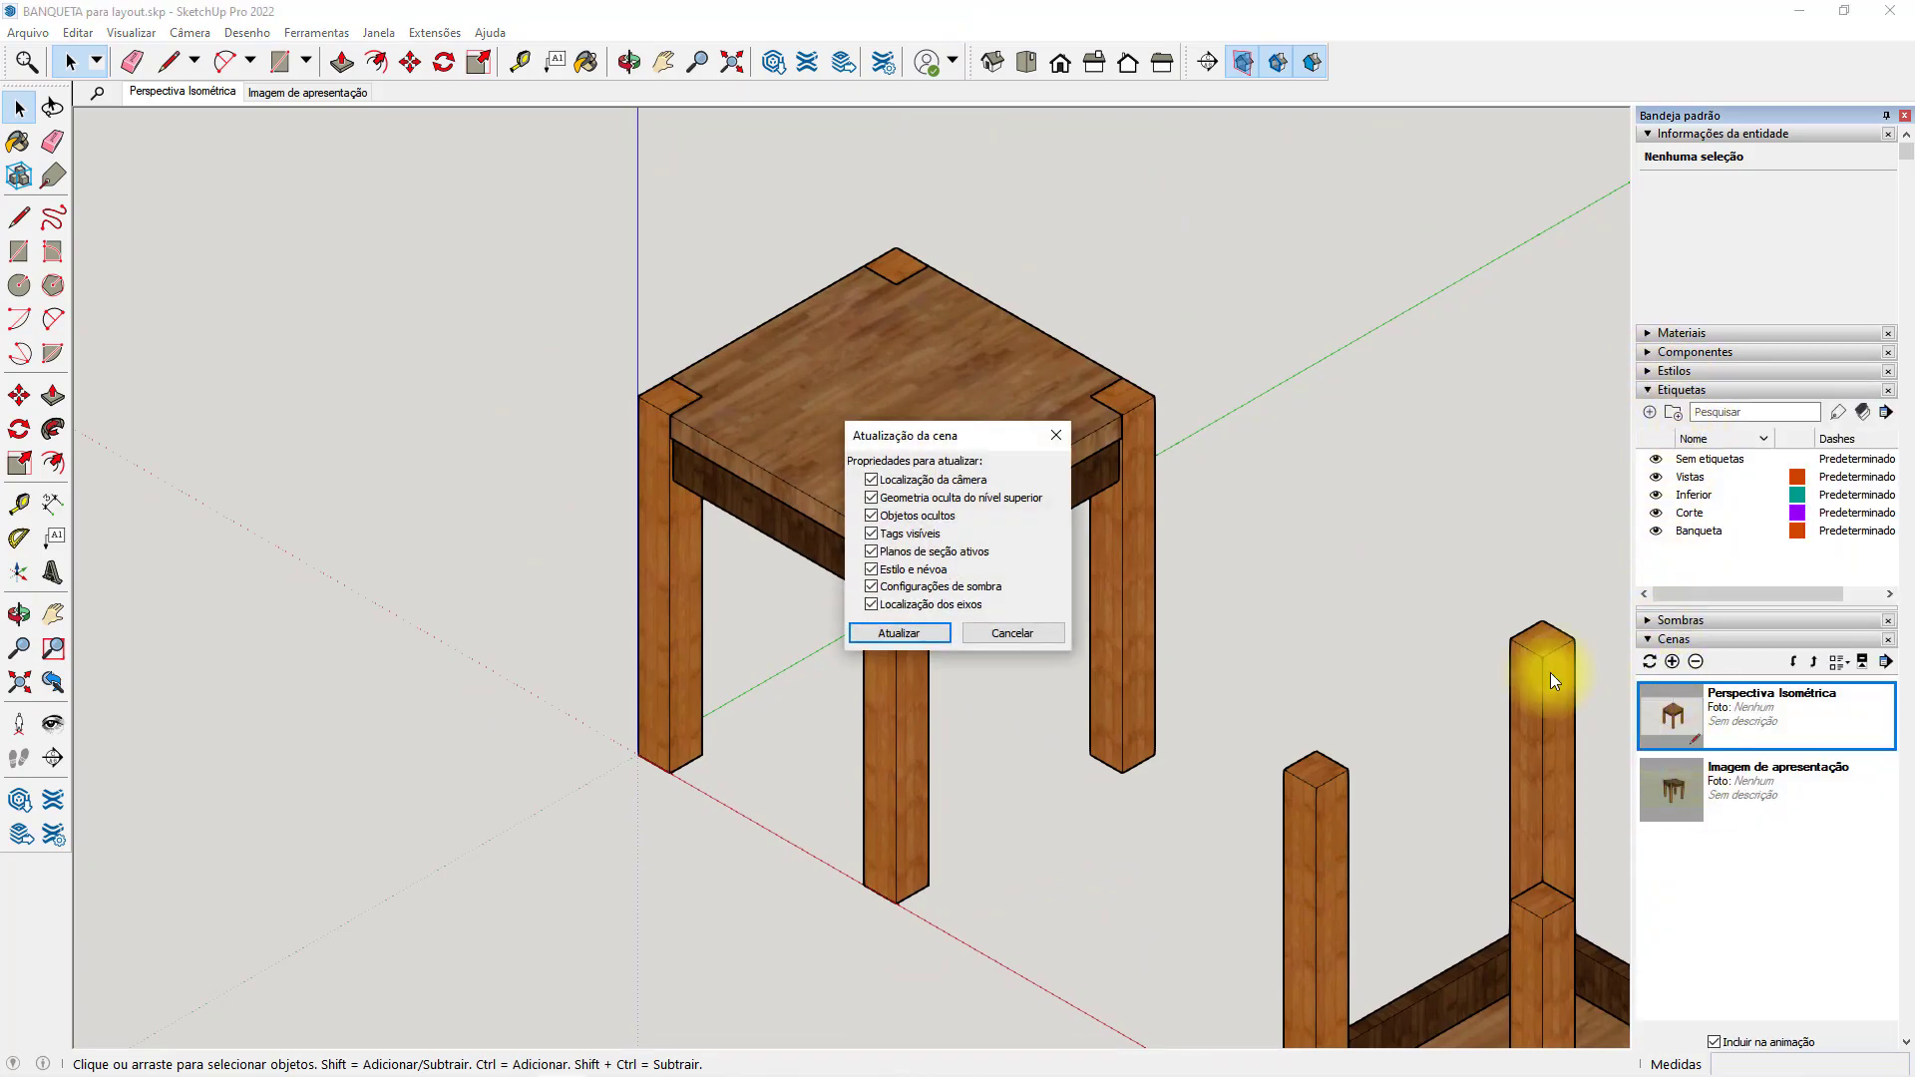
{"action": "left_click", "coordinate": [1010, 638]}
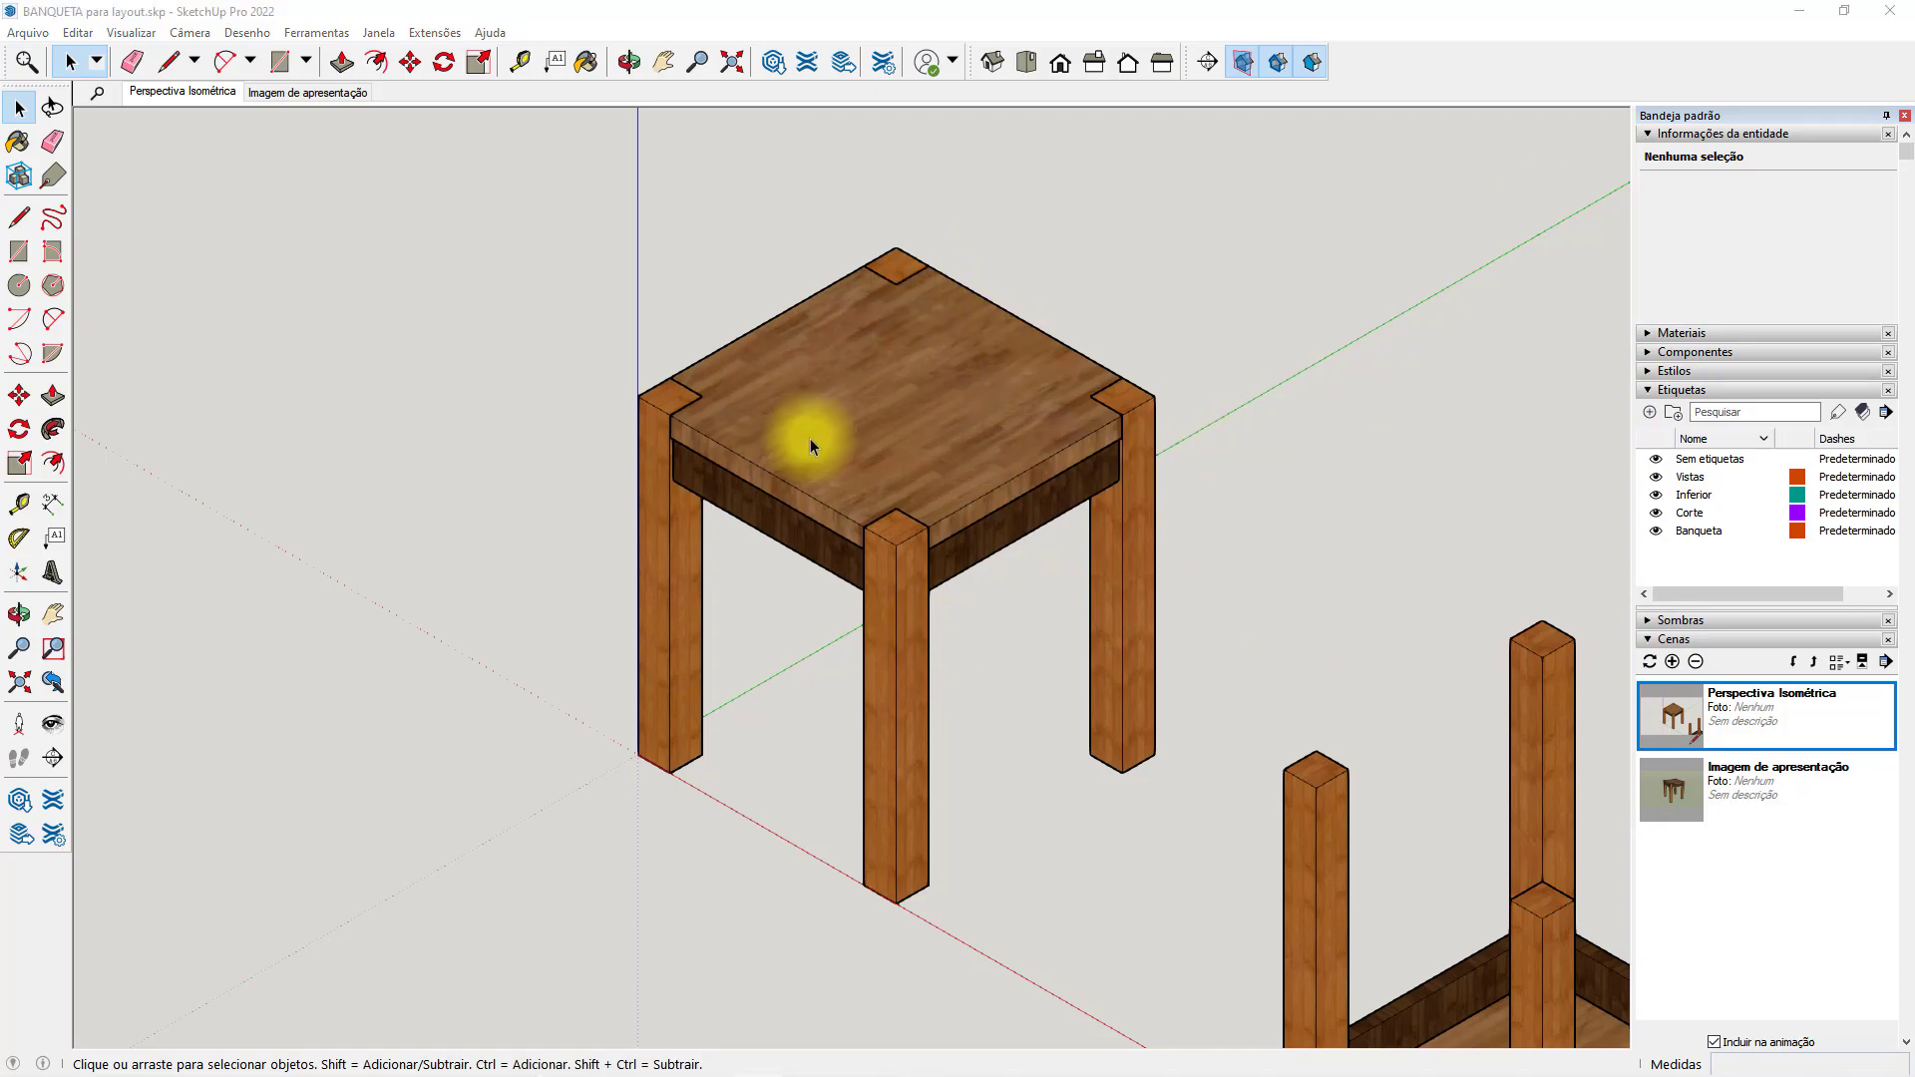
{"action": "left_click", "coordinate": [24, 34]}
{"action": "left_click", "coordinate": [73, 128]}
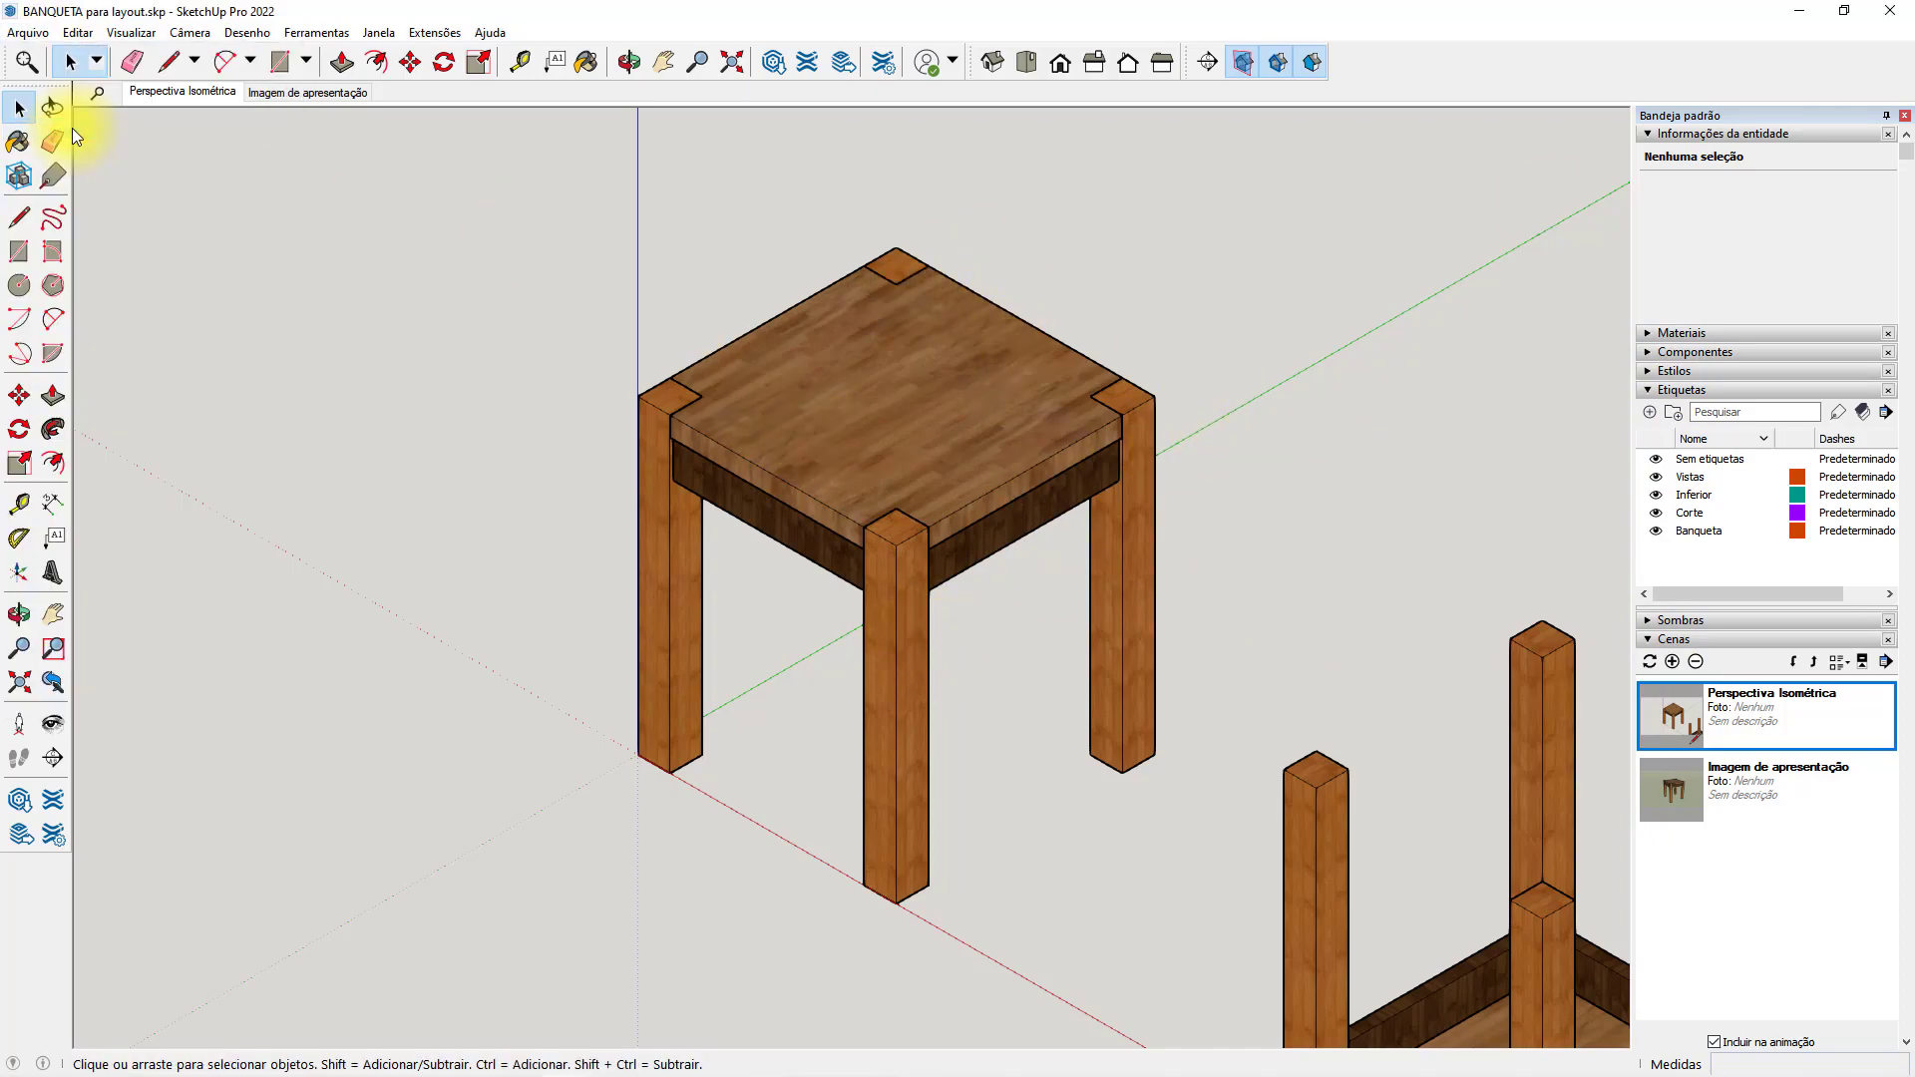
Return to LayOut and update the stool viewport's model reference.
{"action": "key", "text": "alt+Tab"}
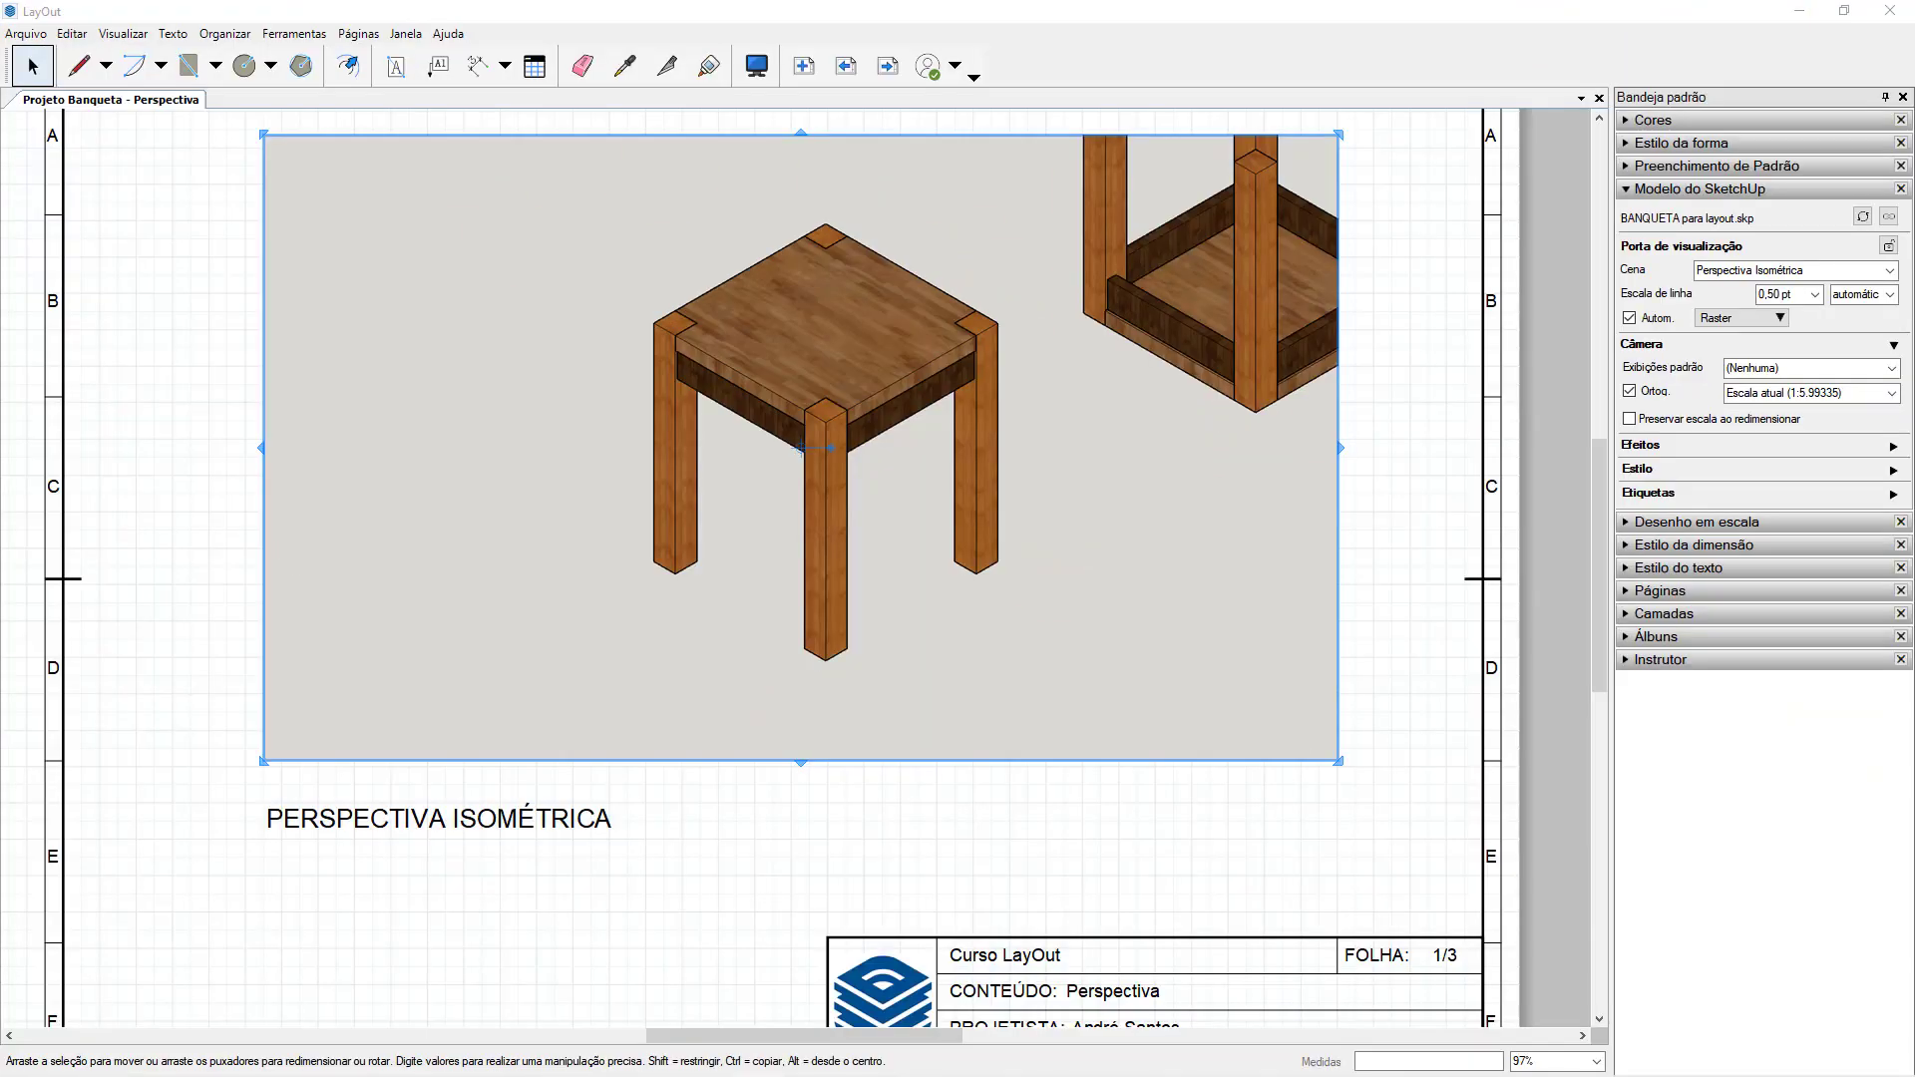
{"action": "right_click", "coordinate": [1160, 422]}
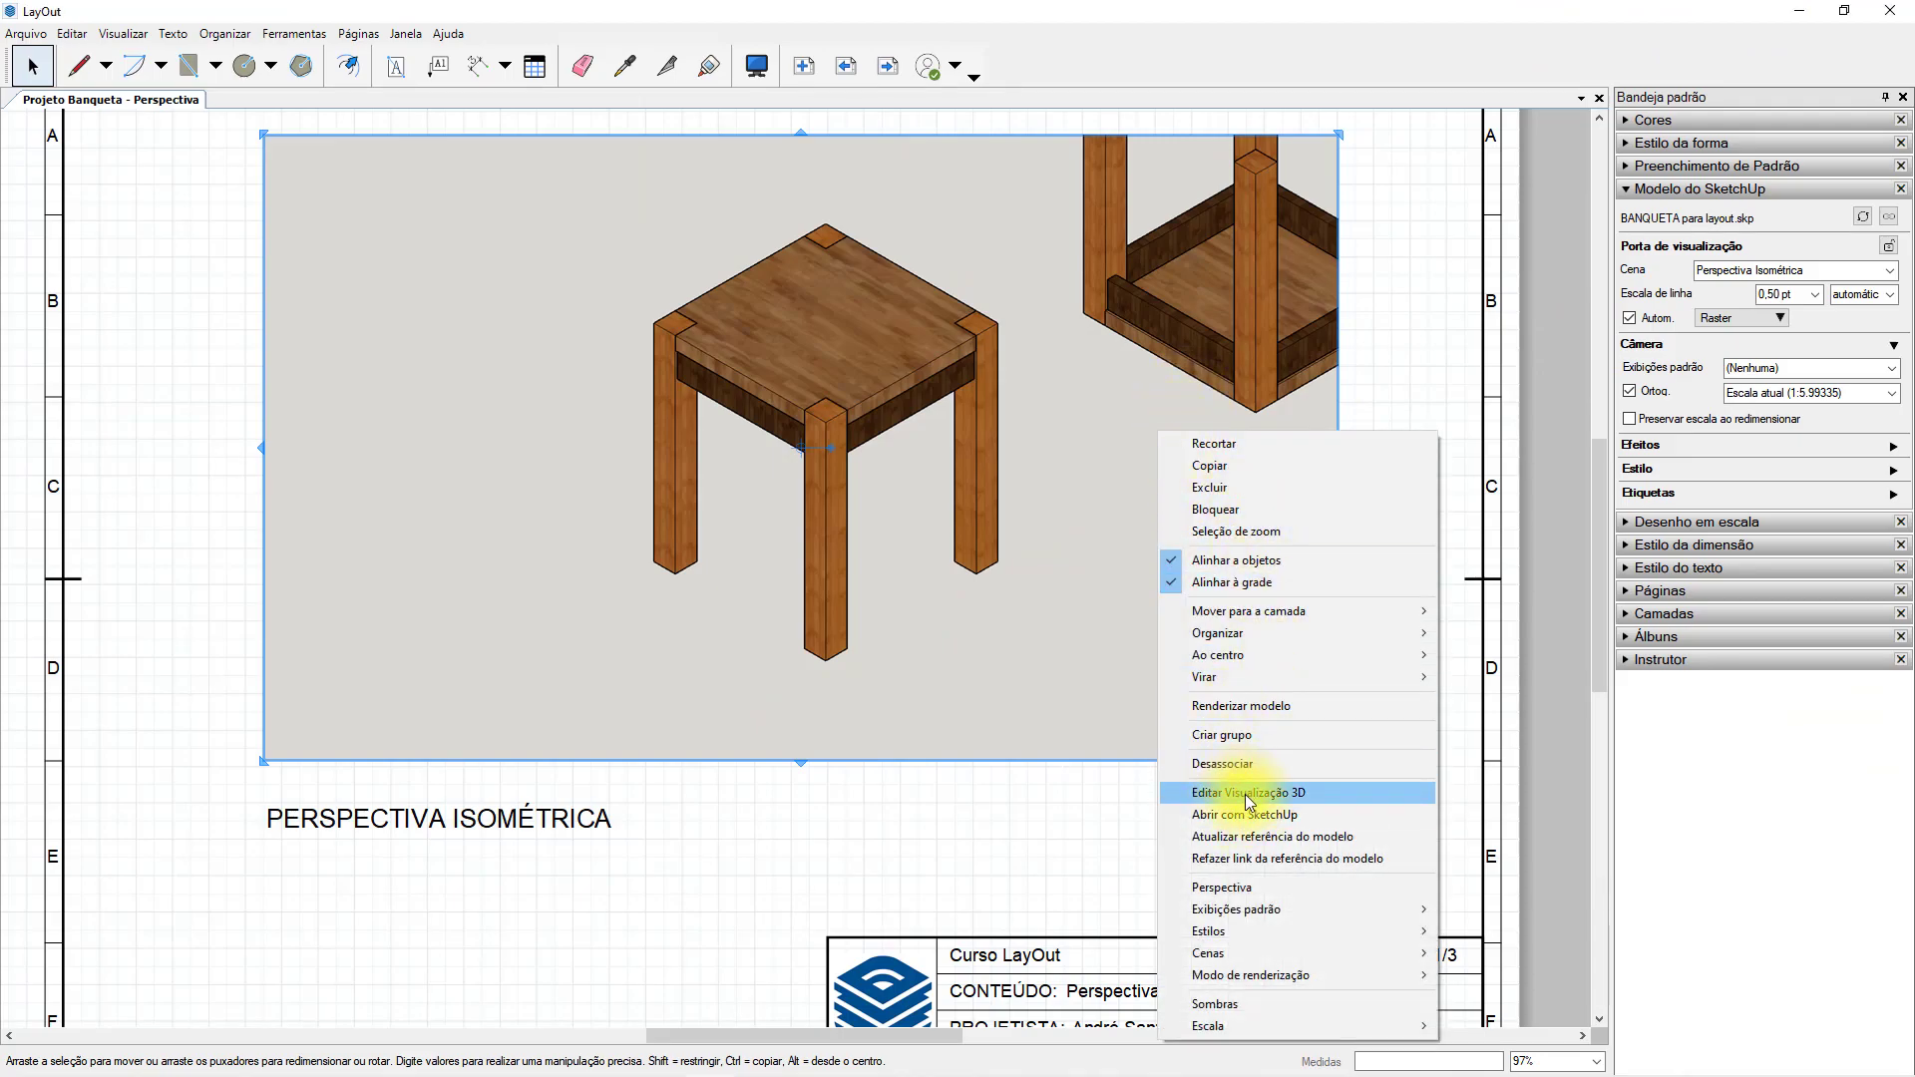
{"action": "left_click", "coordinate": [1265, 847]}
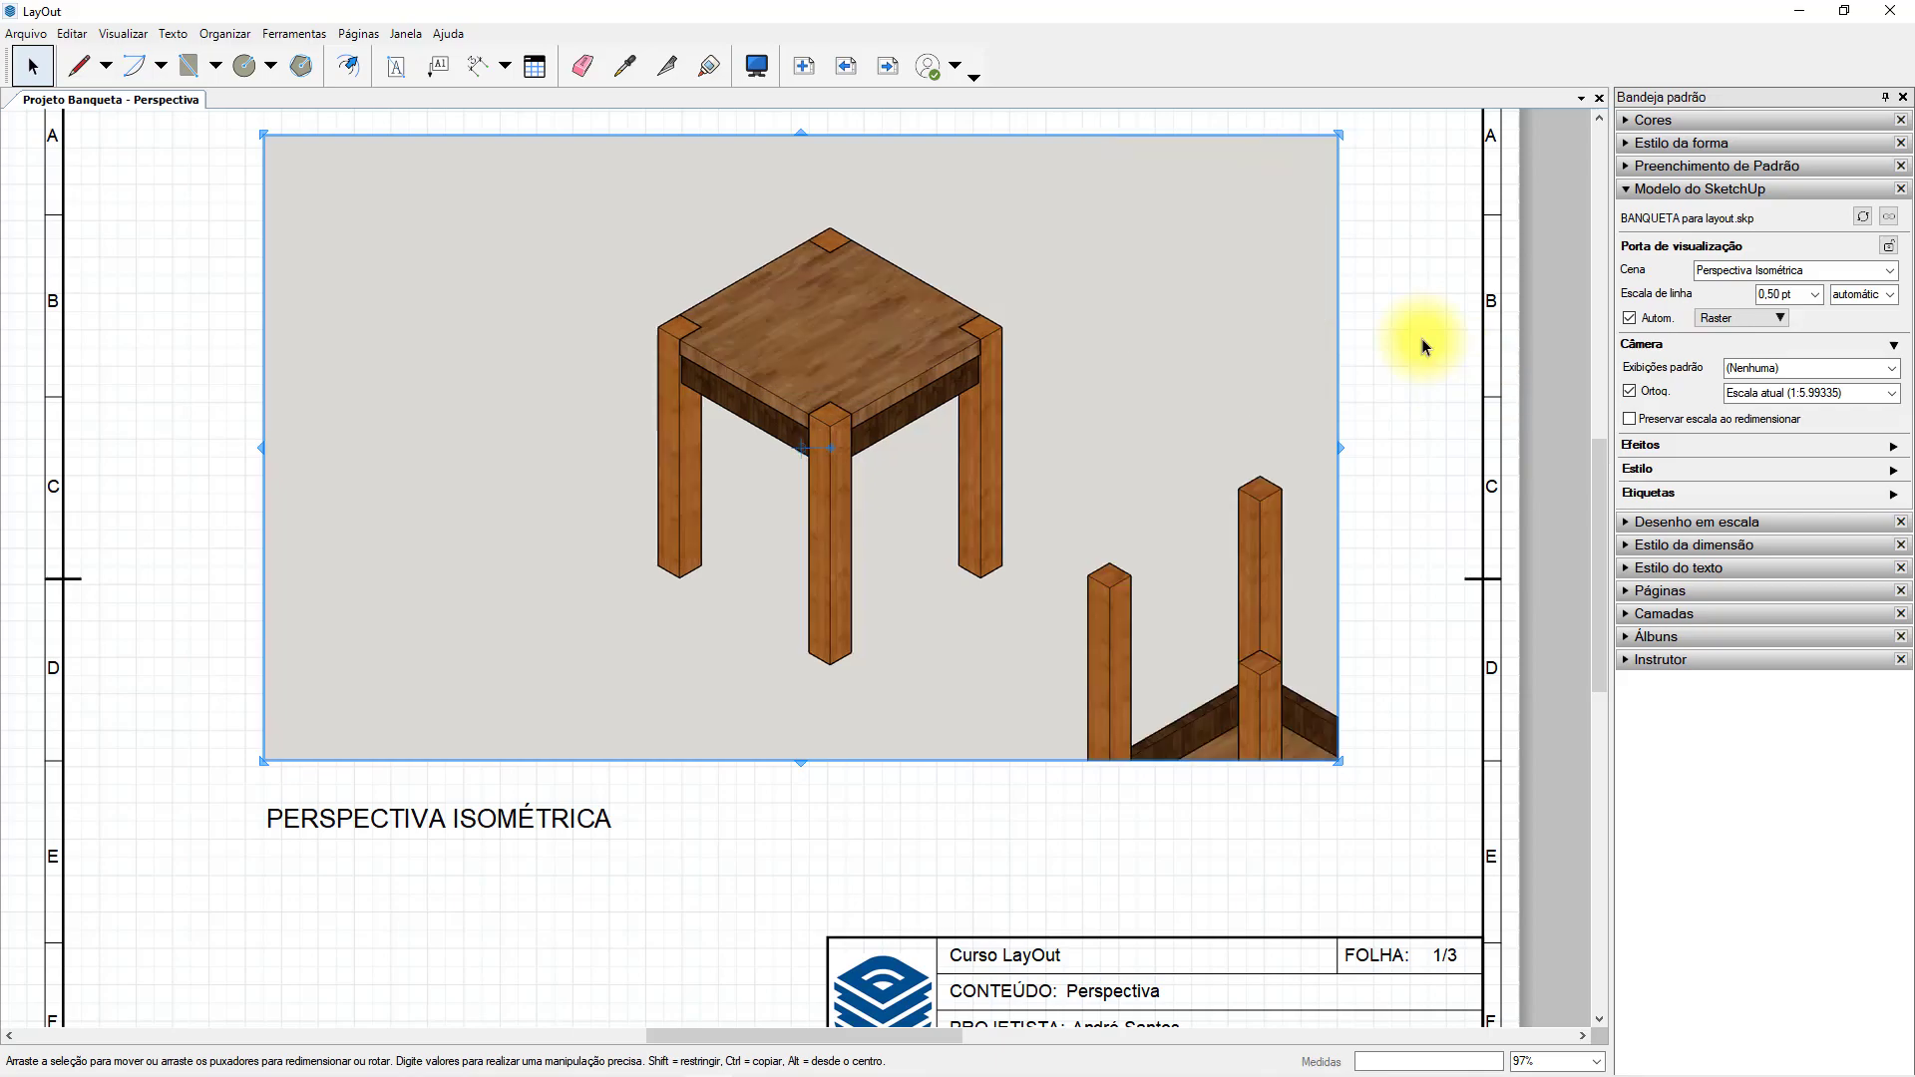
{"action": "key", "text": "alt+Tab"}
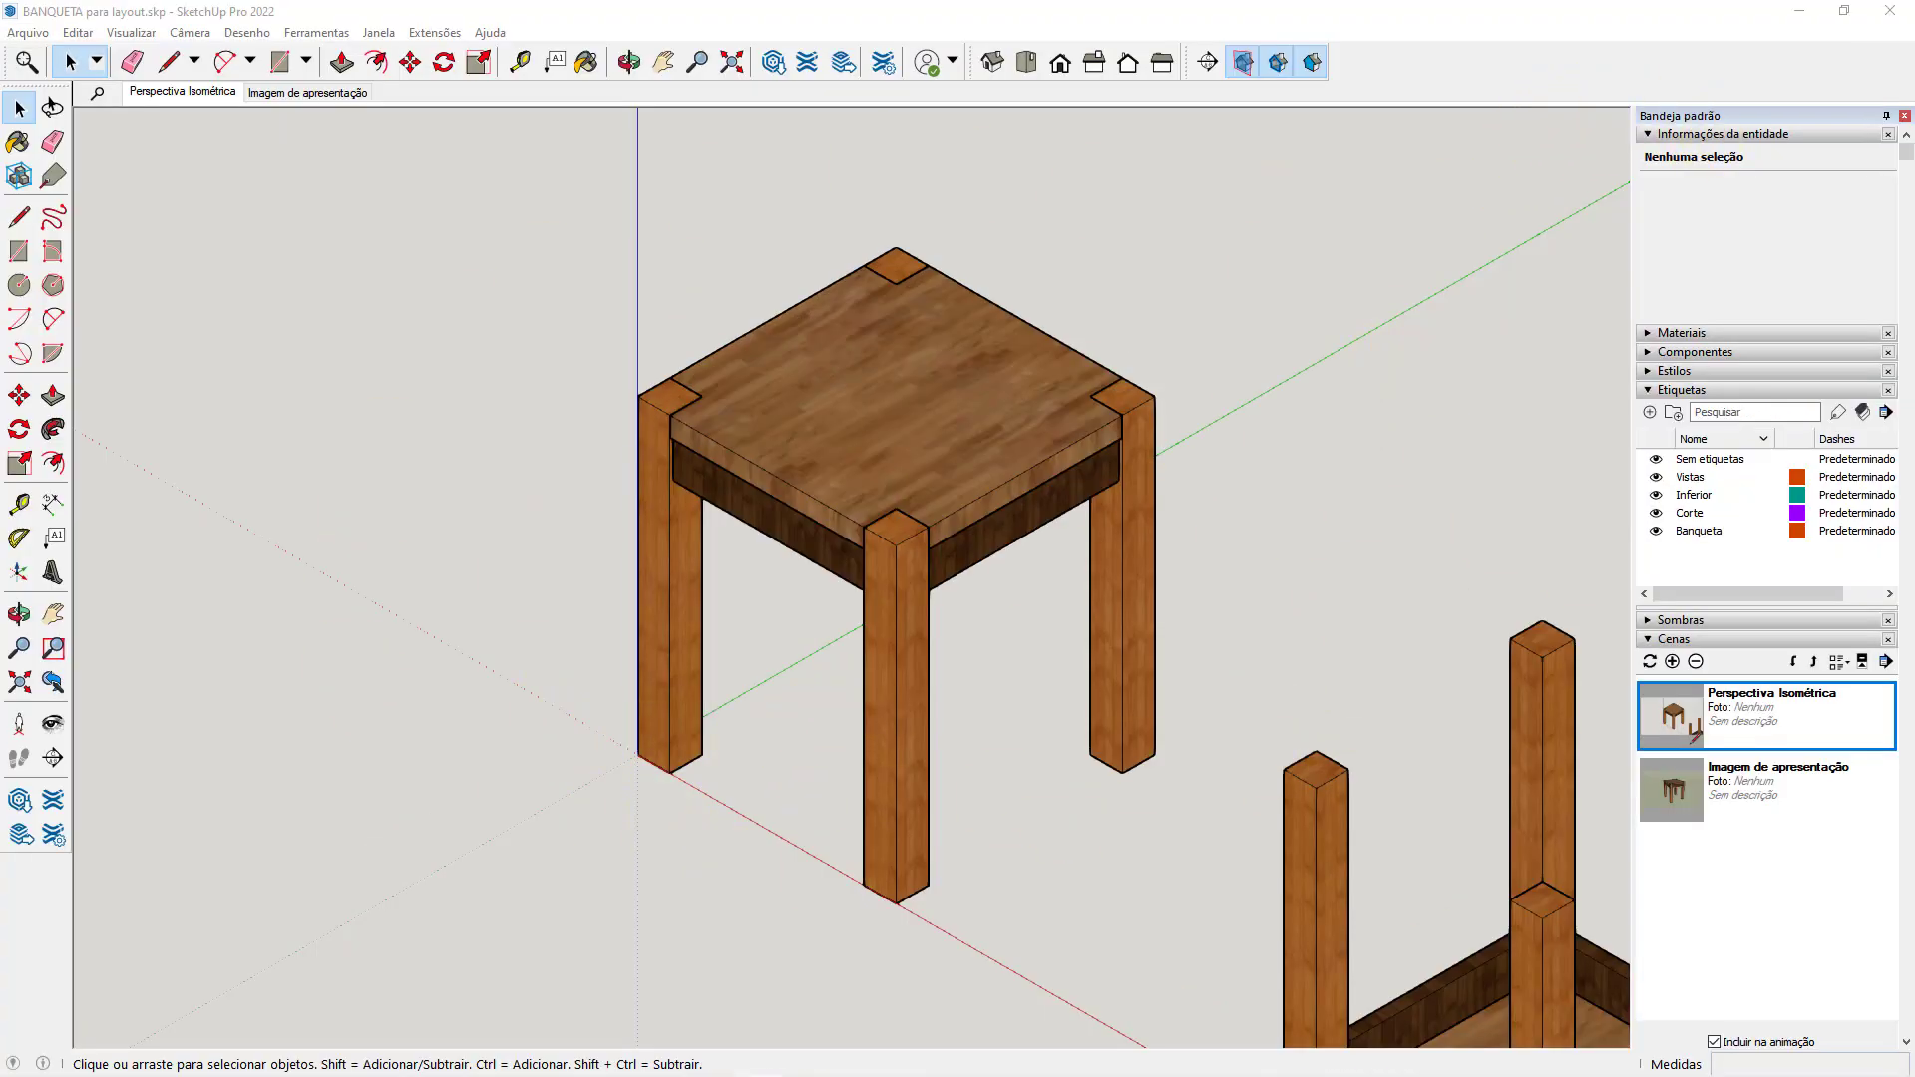
{"action": "key", "text": "alt+Tab"}
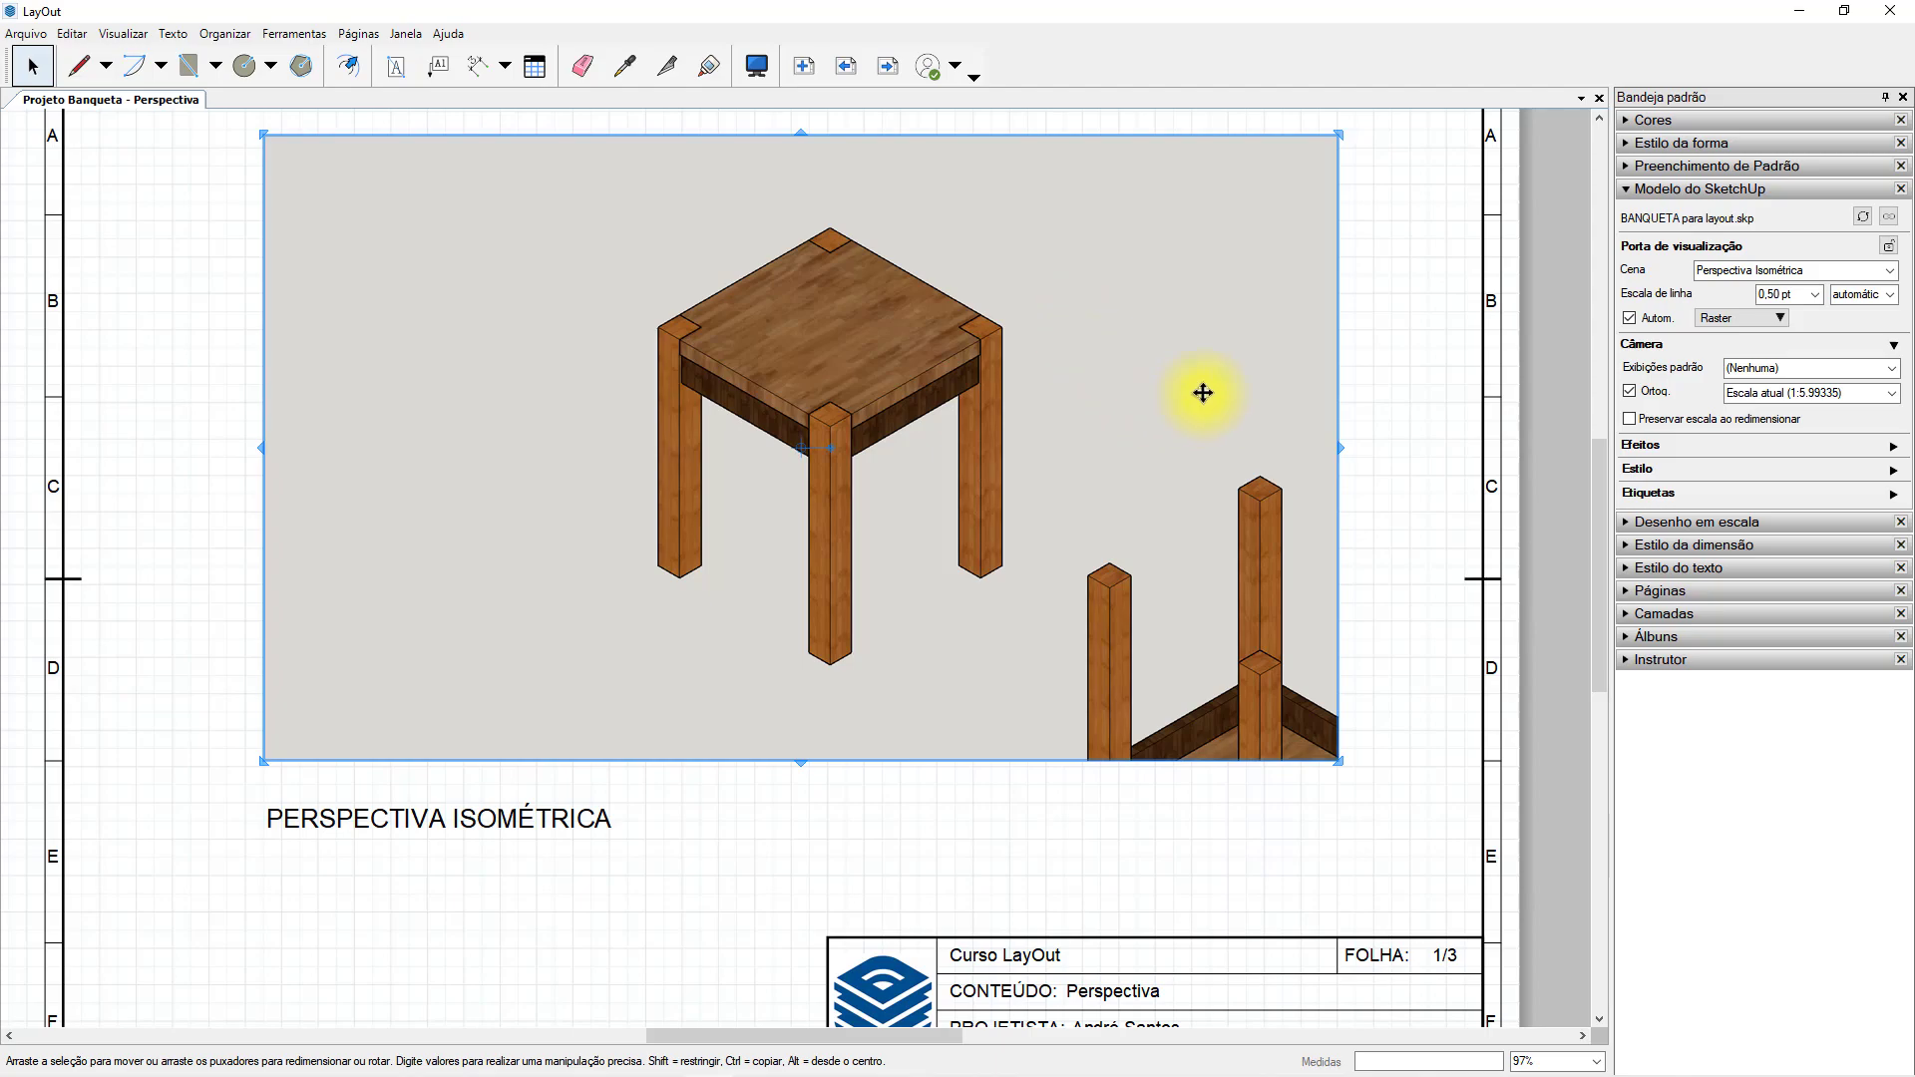
Toggle the stool viewport's orthographic projection off and on several times, leaving it on.
{"action": "left_click", "coordinate": [1630, 392]}
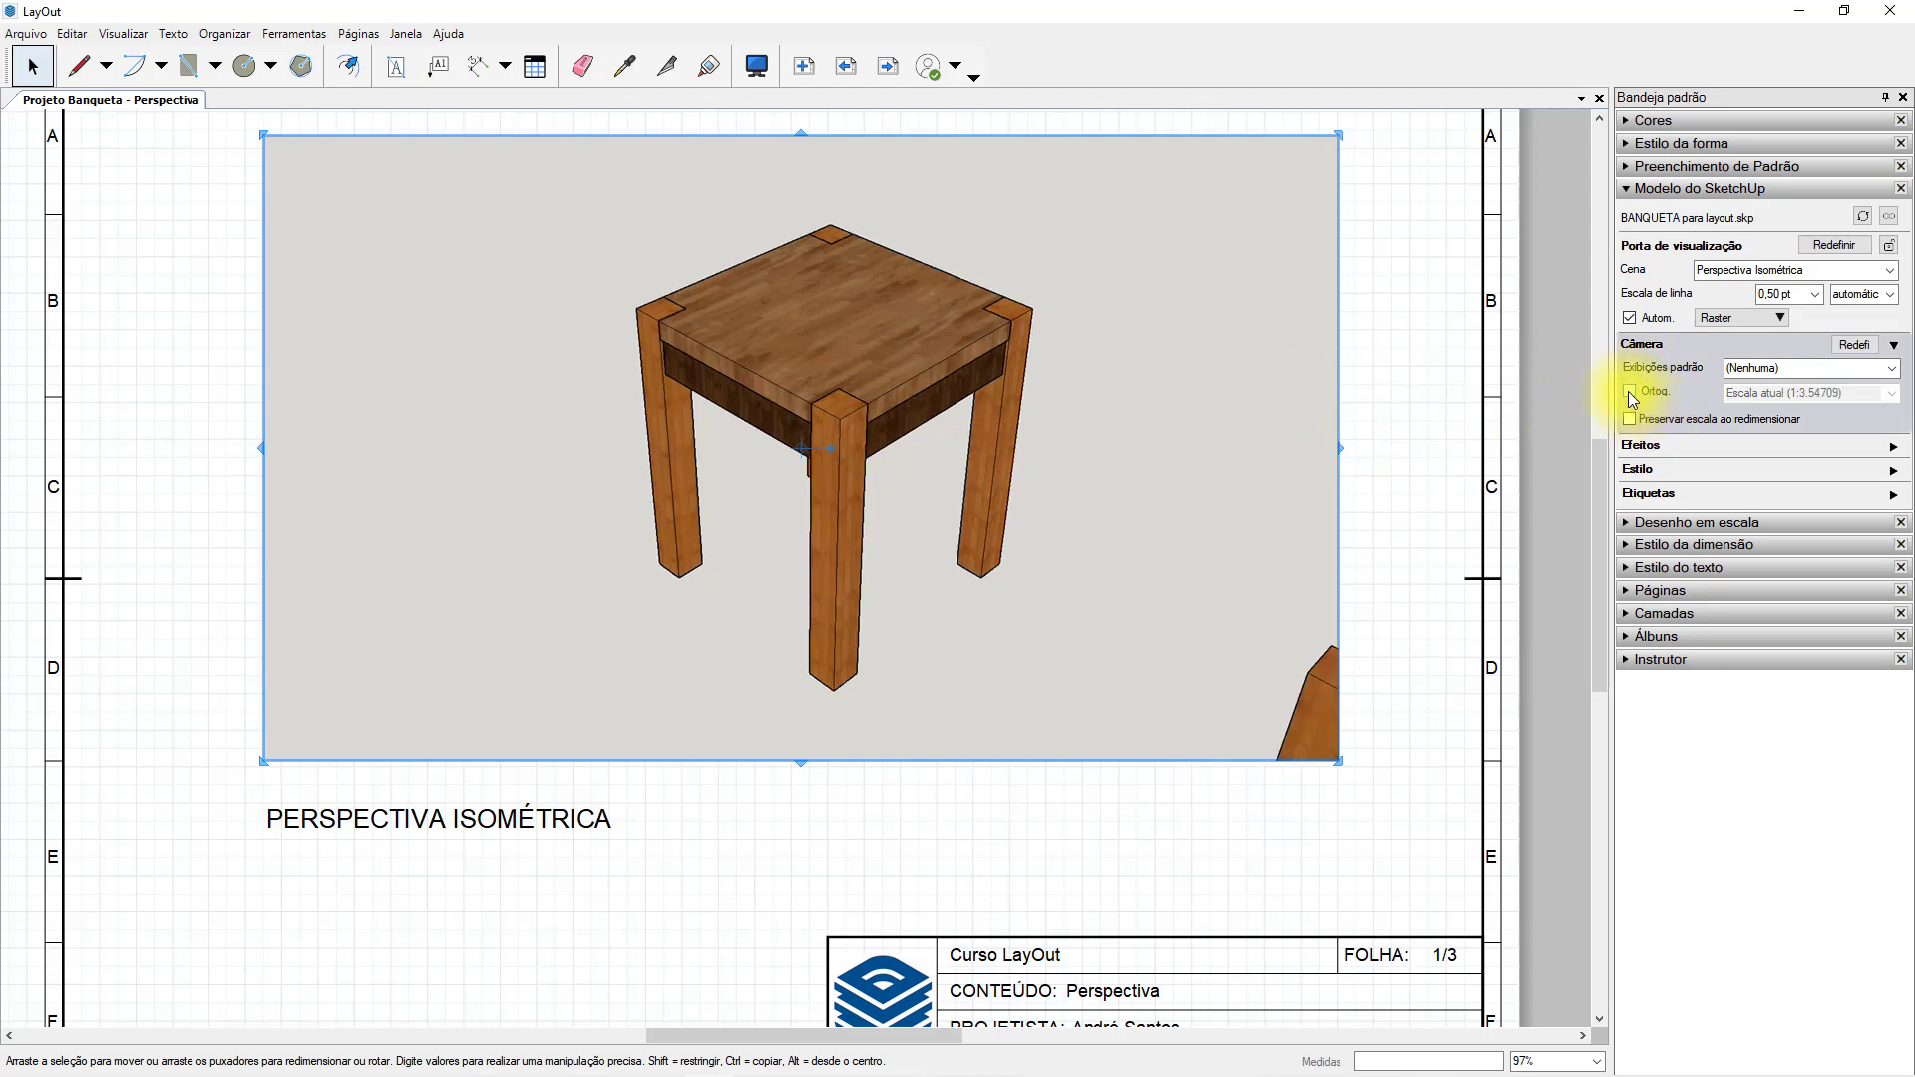
{"action": "left_click", "coordinate": [1629, 392]}
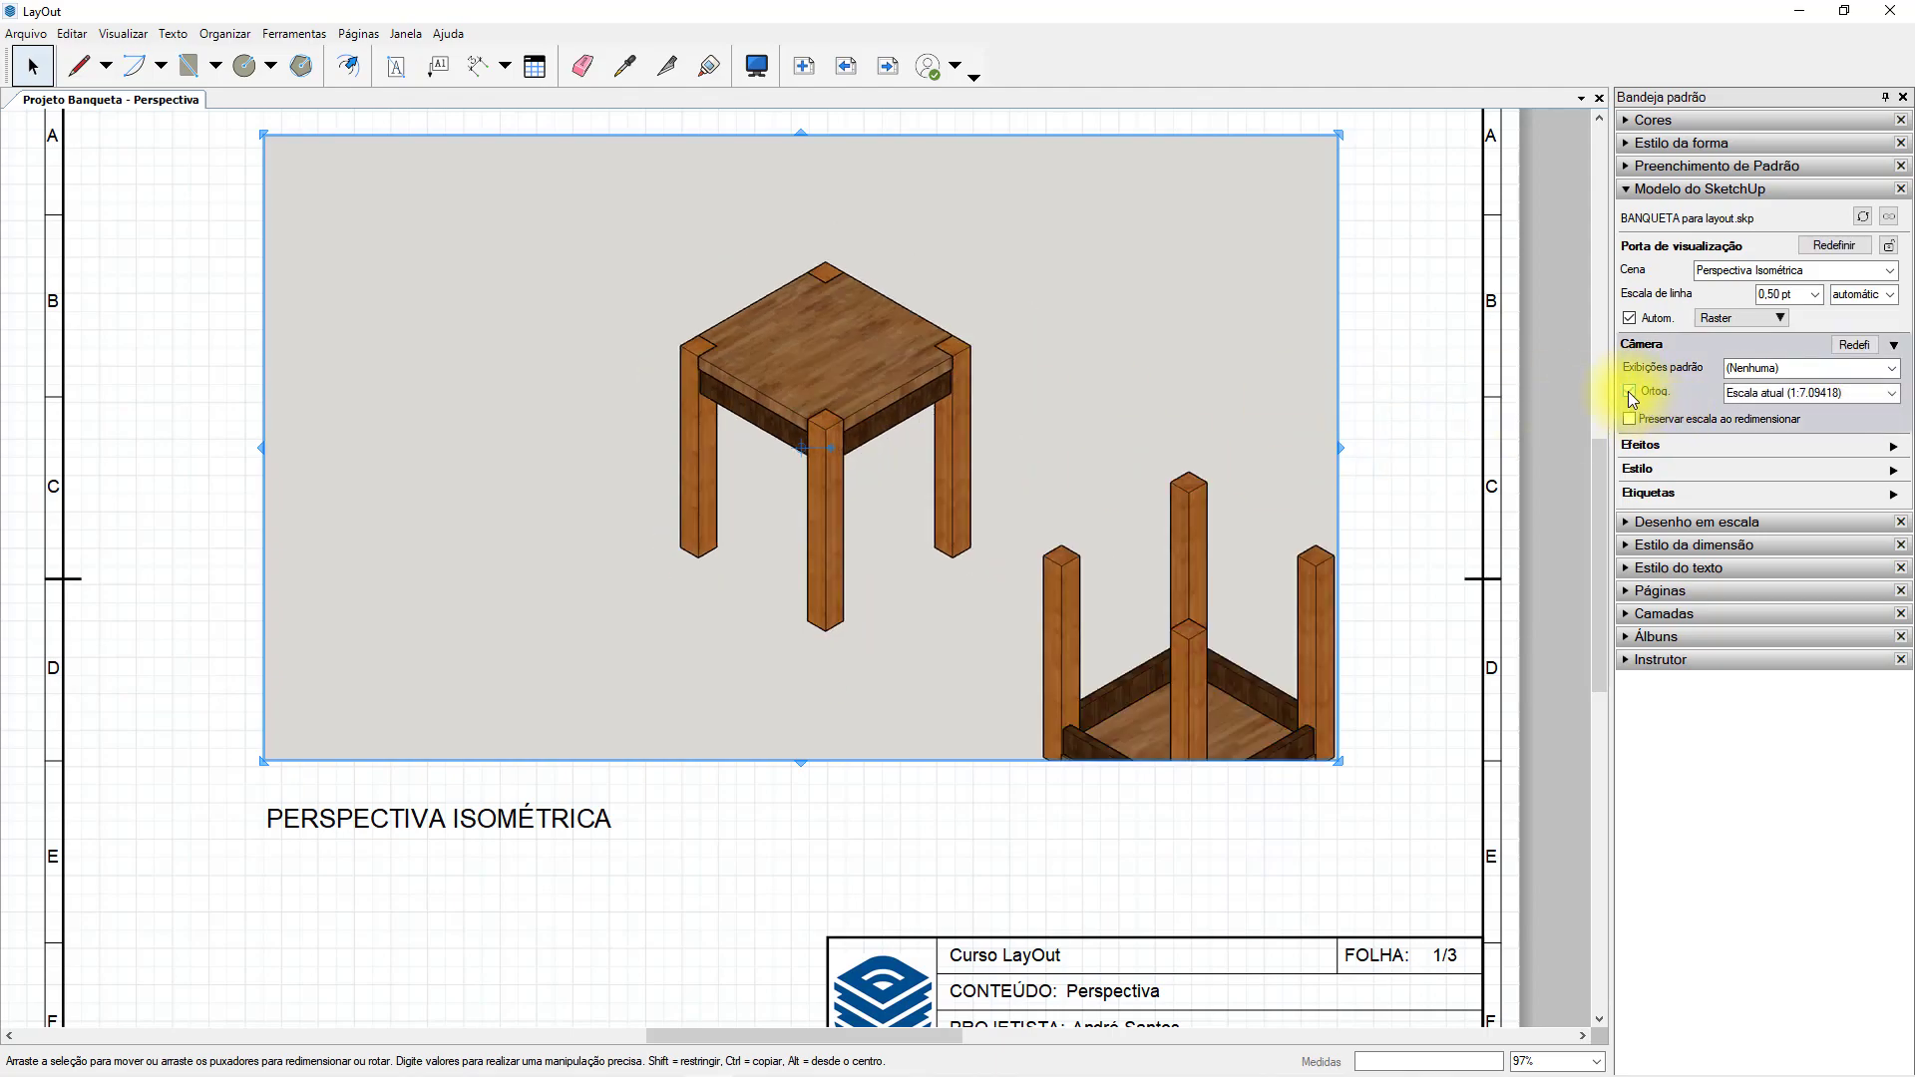
{"action": "left_click", "coordinate": [1629, 392]}
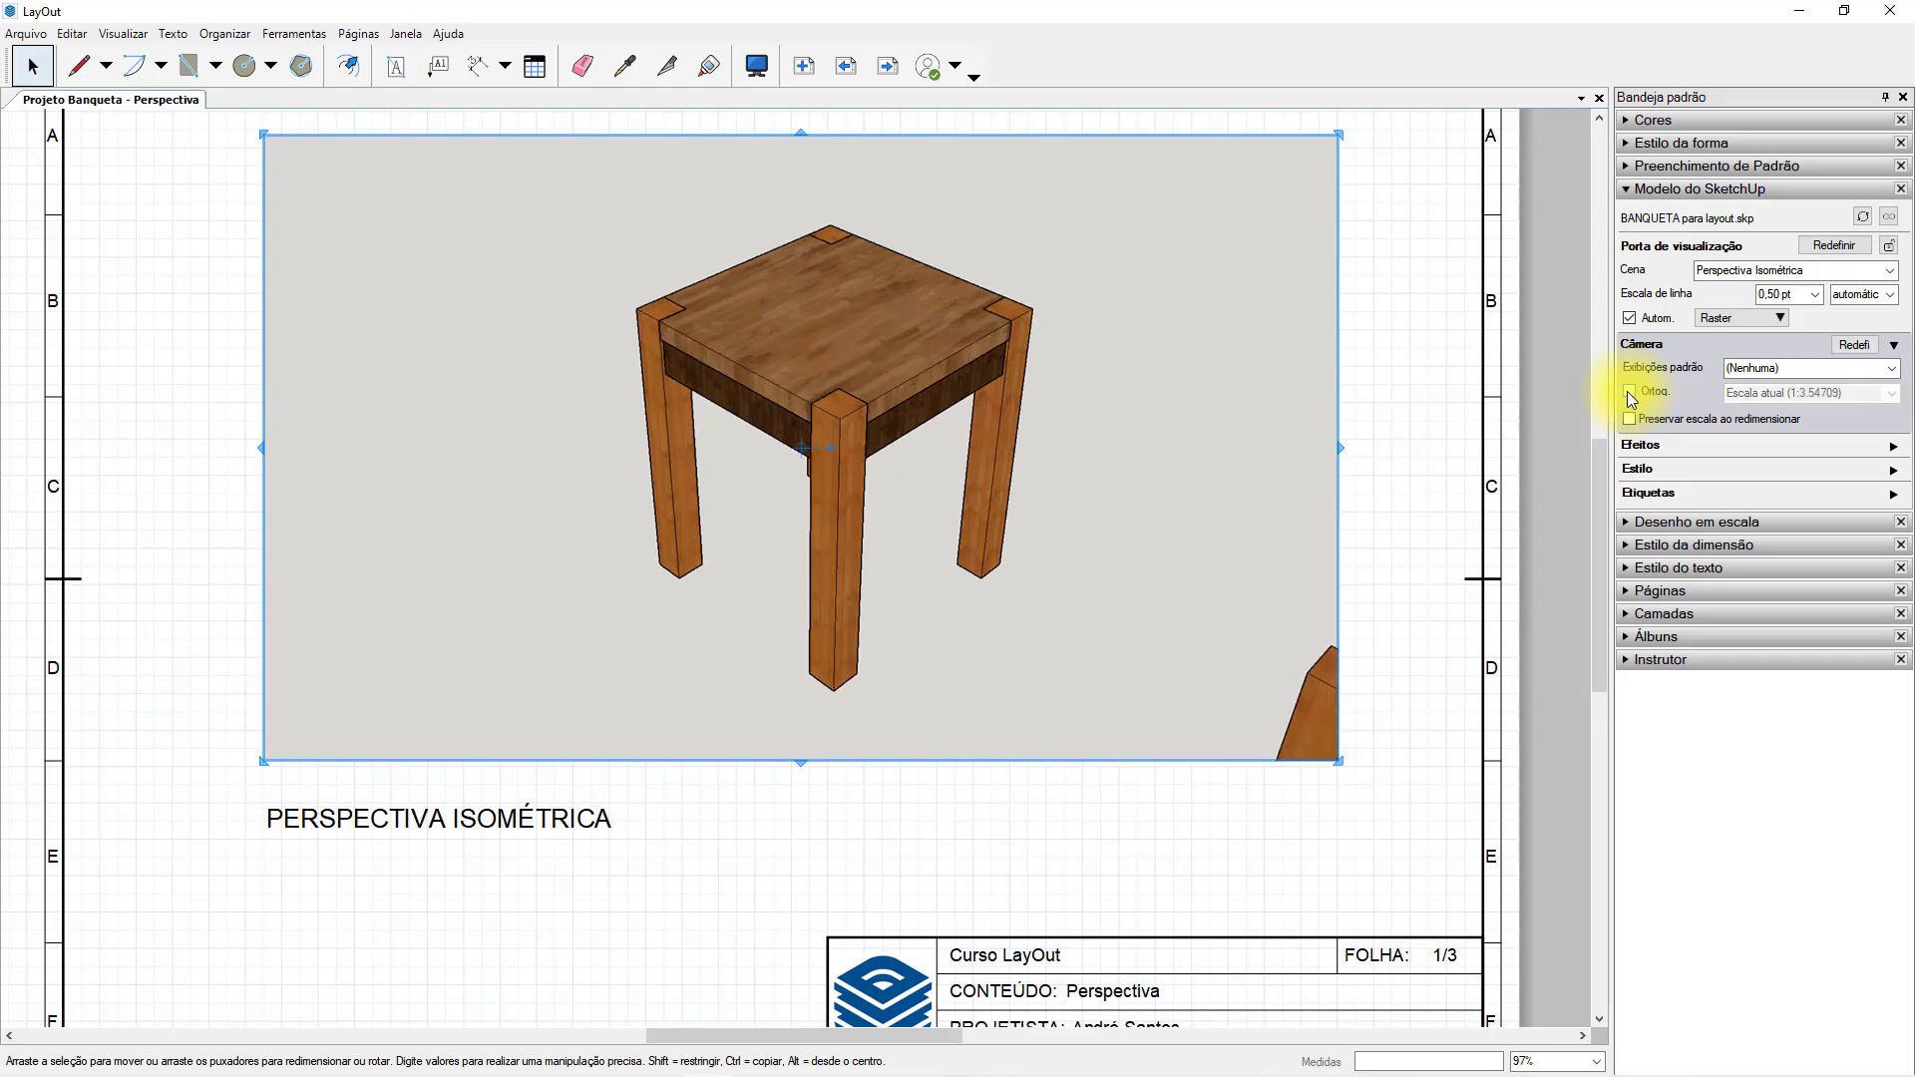
{"action": "left_click", "coordinate": [1629, 392]}
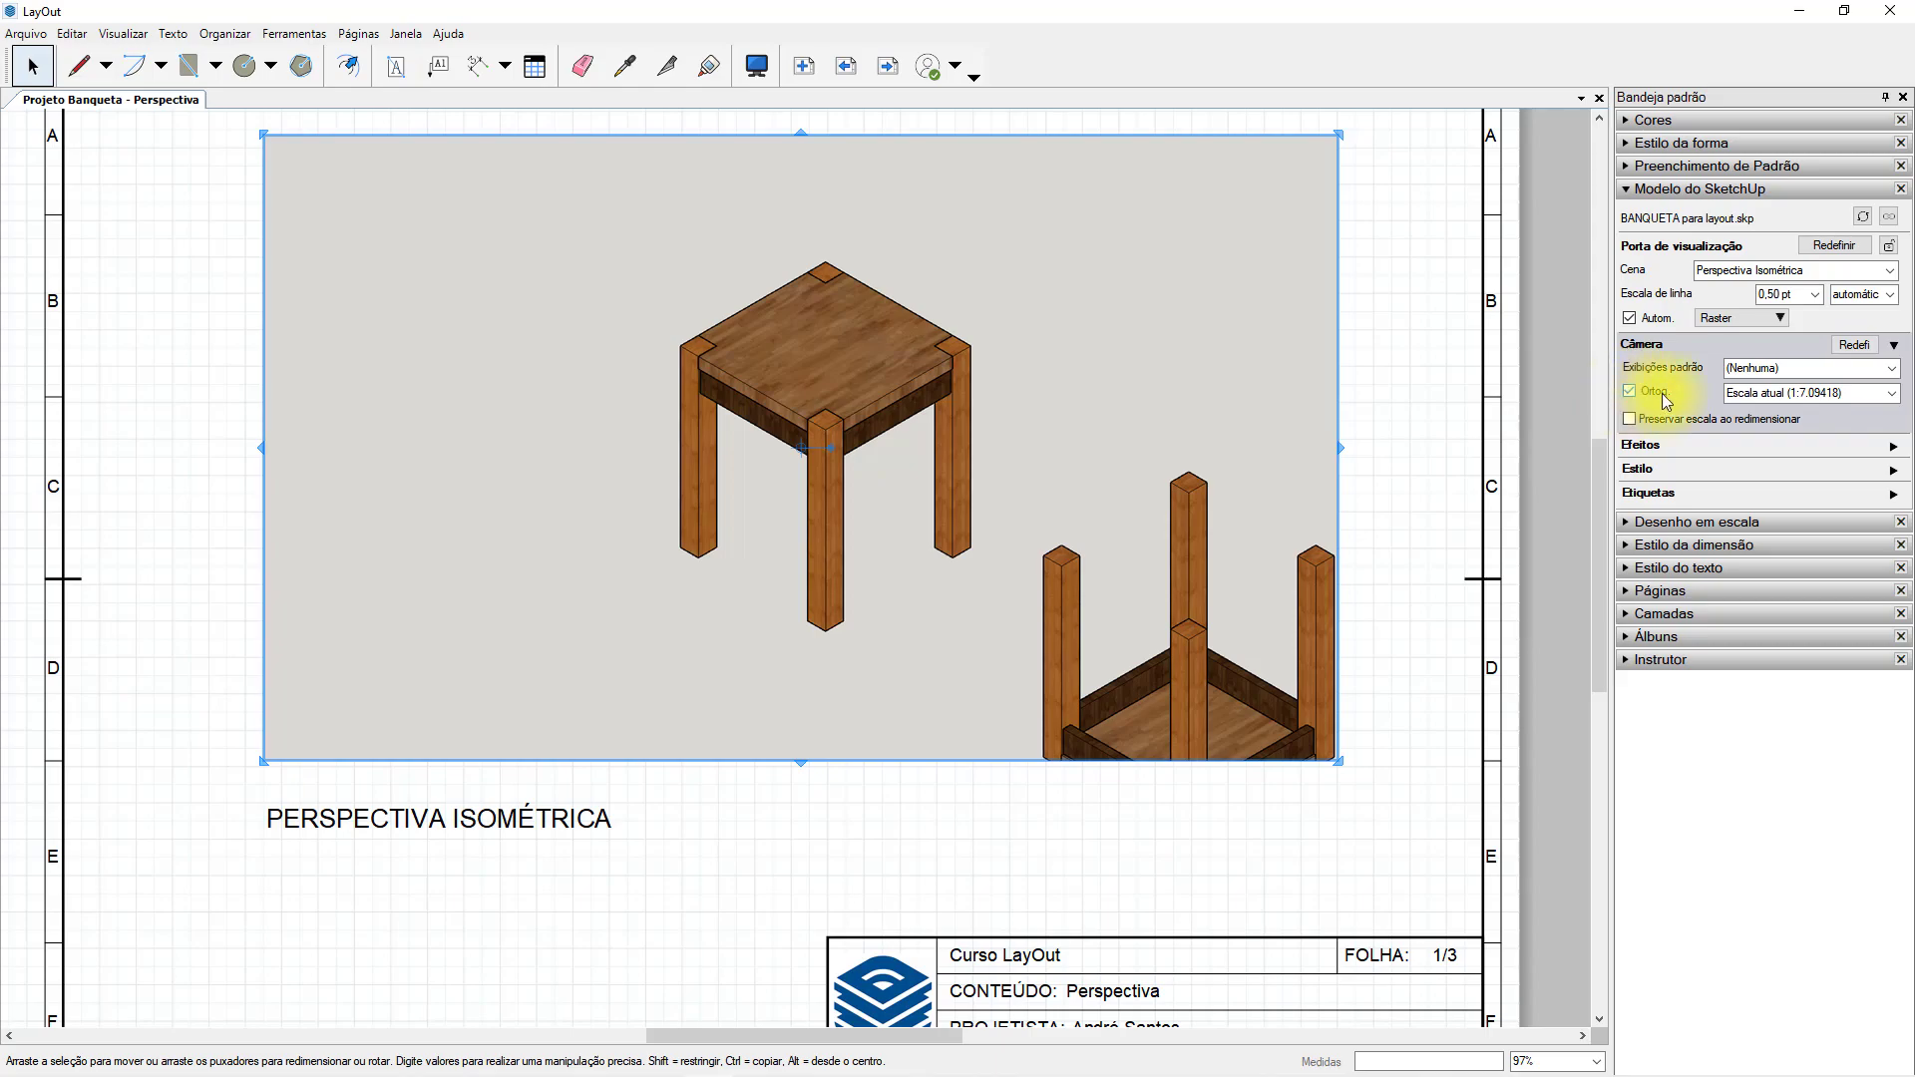
{"action": "left_click", "coordinate": [1654, 398]}
{"action": "left_click", "coordinate": [1629, 392]}
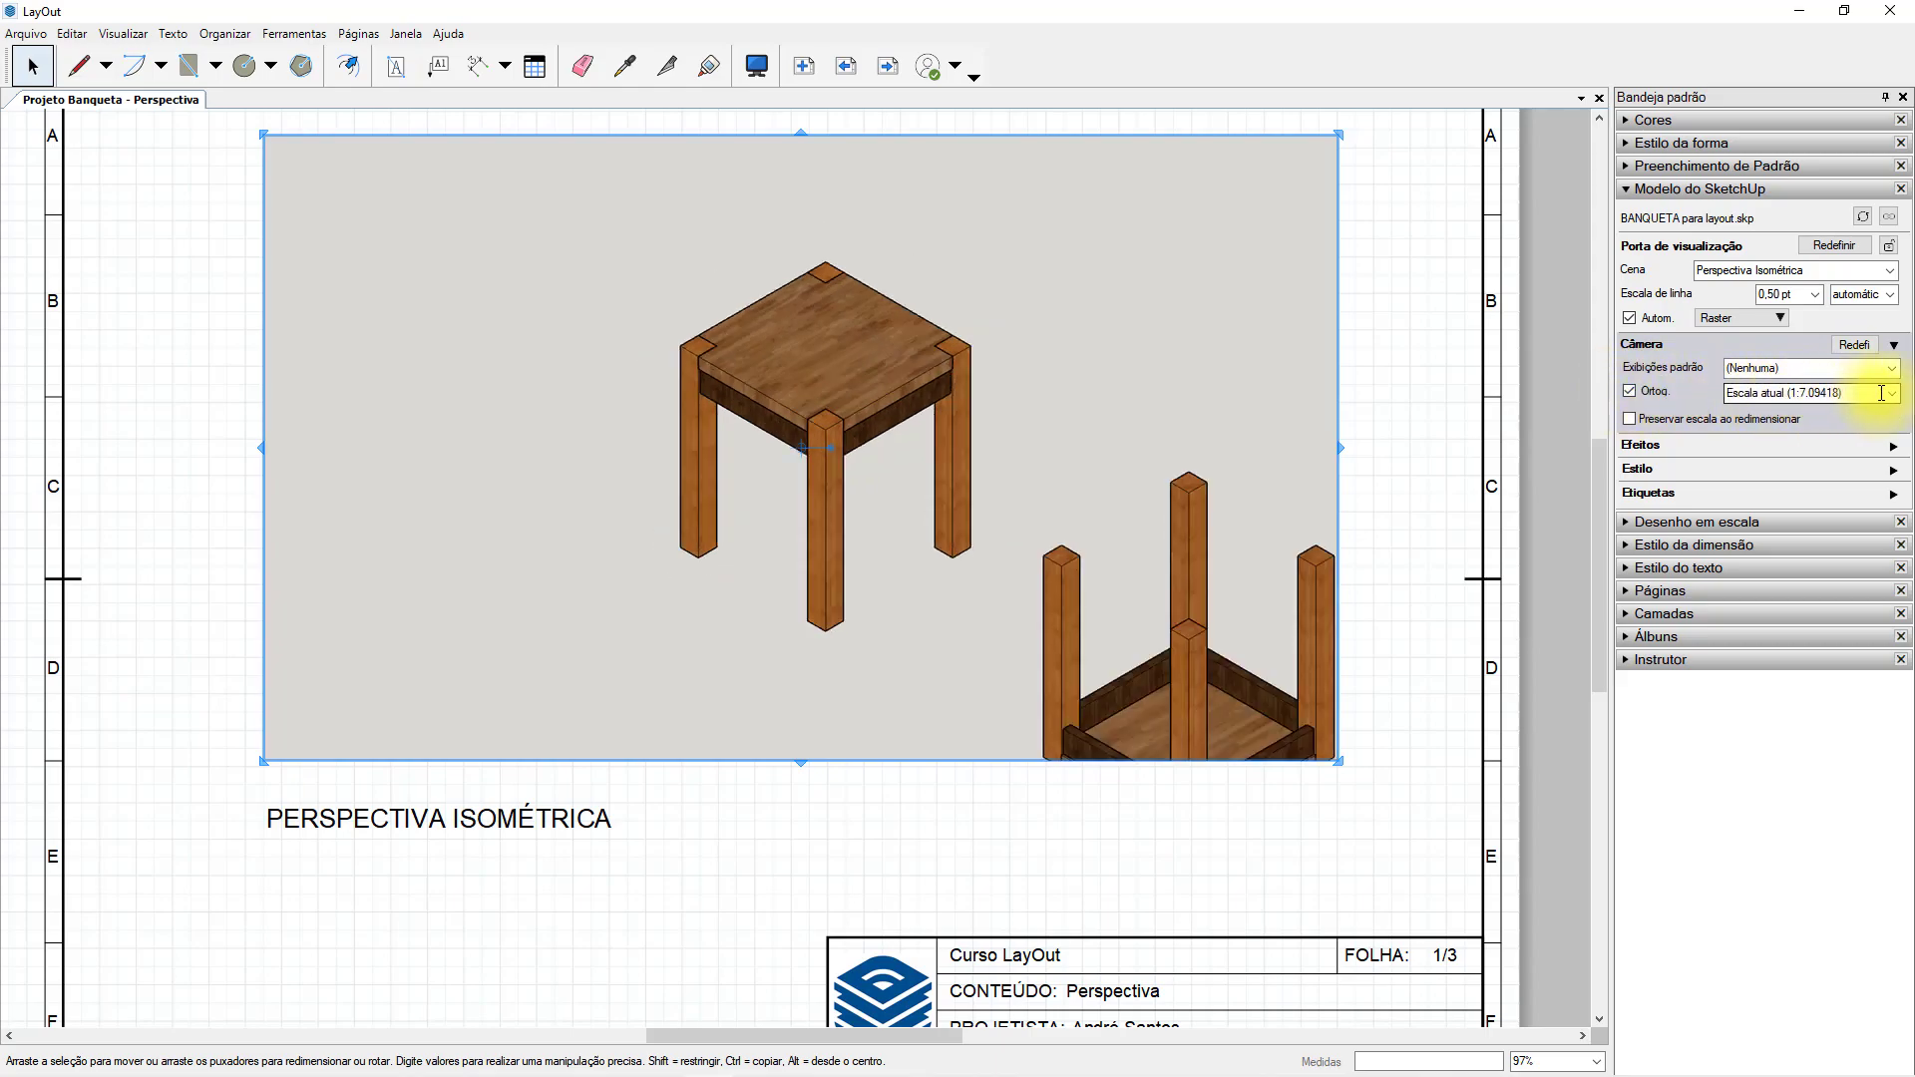
Try the 1mm:10mm (1:10) scale on the stool viewport, set it to 1mm:5mm (1:5), and narrow the viewport from its right edge.
{"action": "left_click", "coordinate": [1891, 393]}
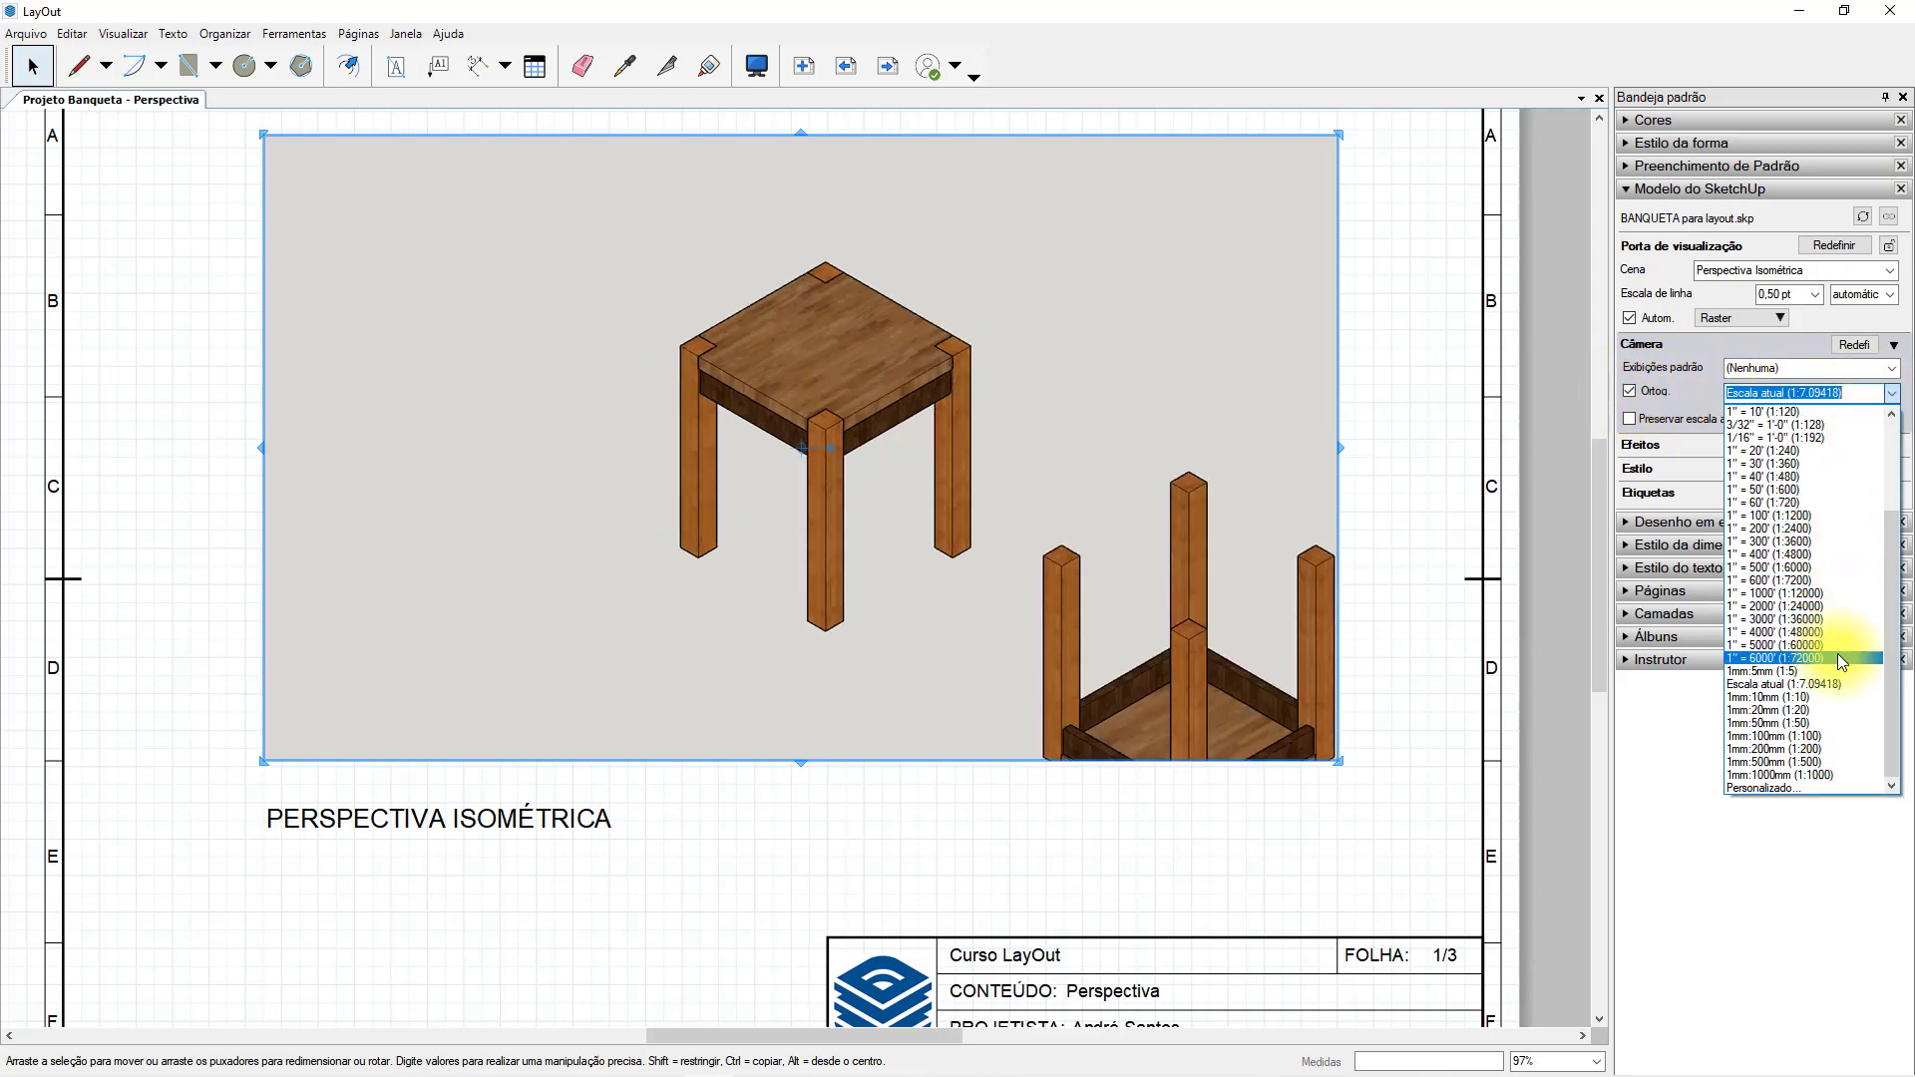
{"action": "left_click", "coordinate": [1799, 697]}
{"action": "left_click", "coordinate": [1891, 393]}
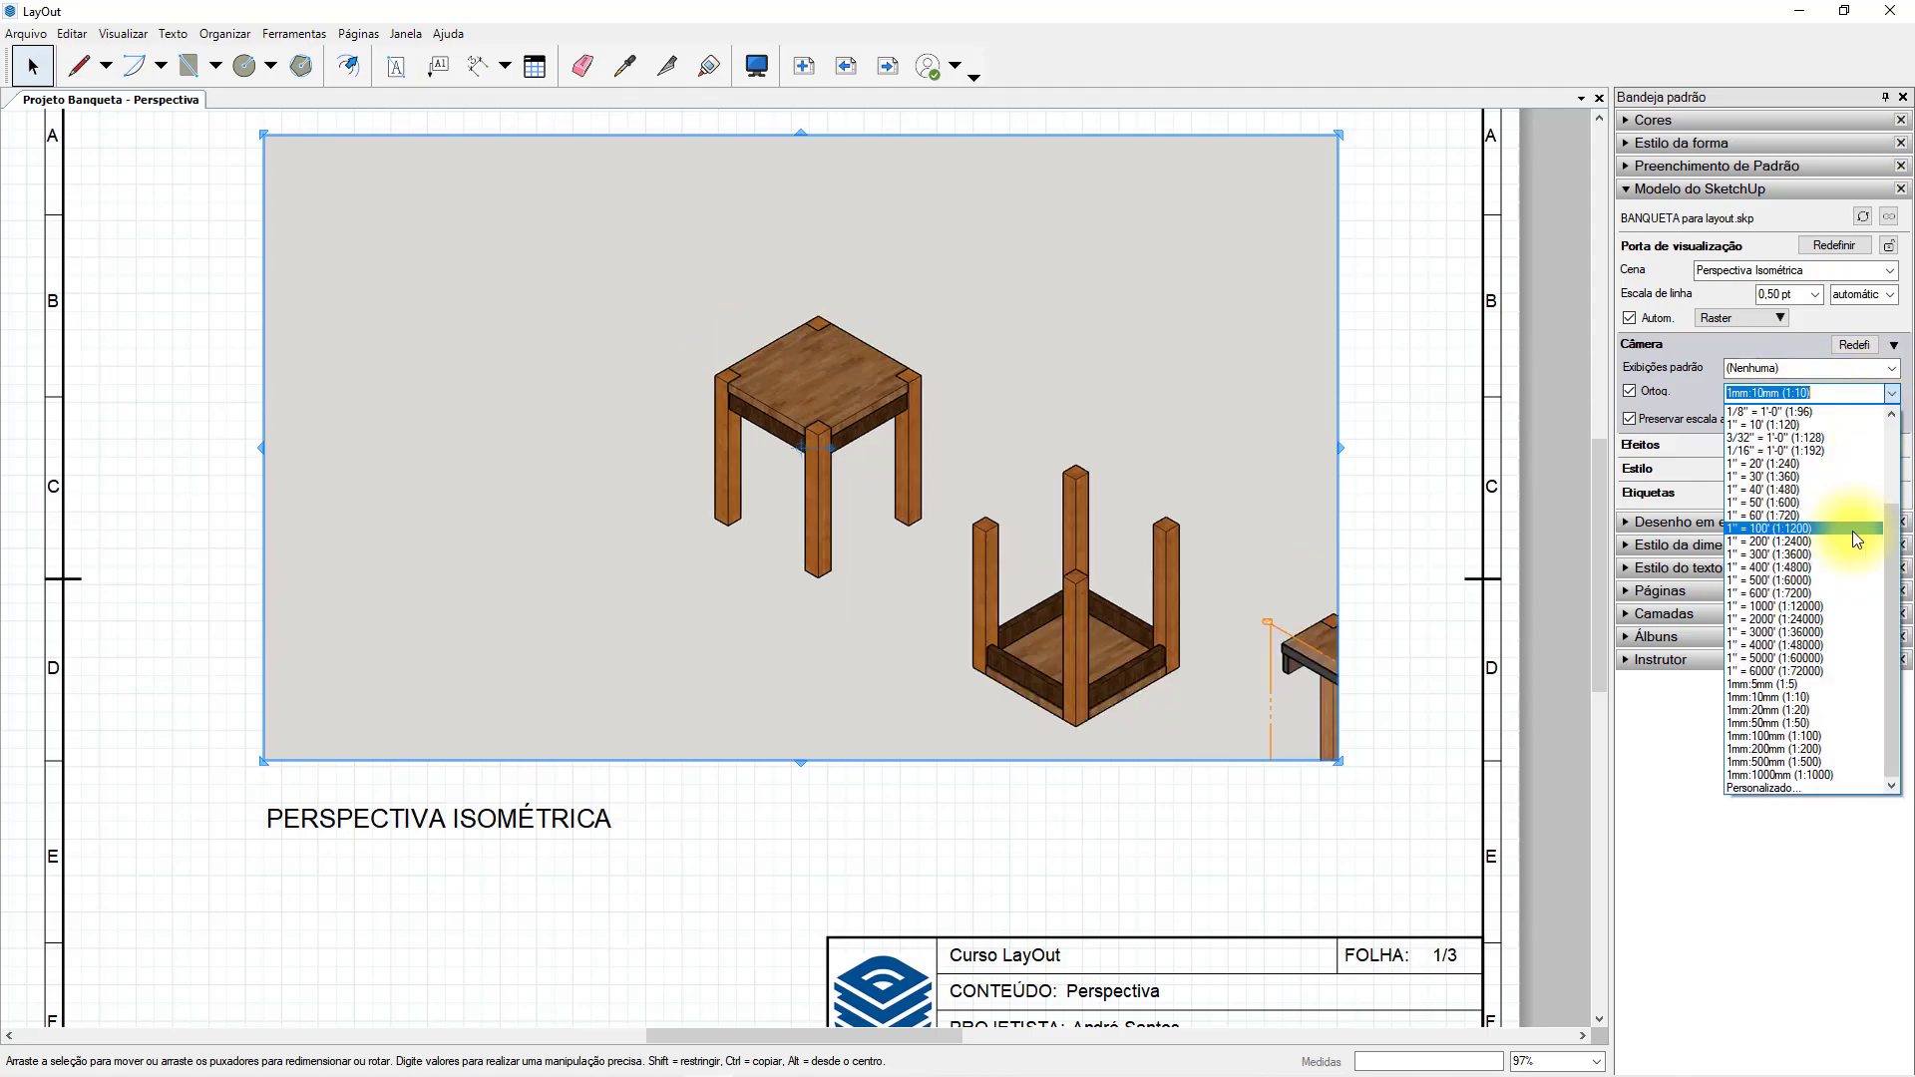
{"action": "left_click", "coordinate": [1827, 689]}
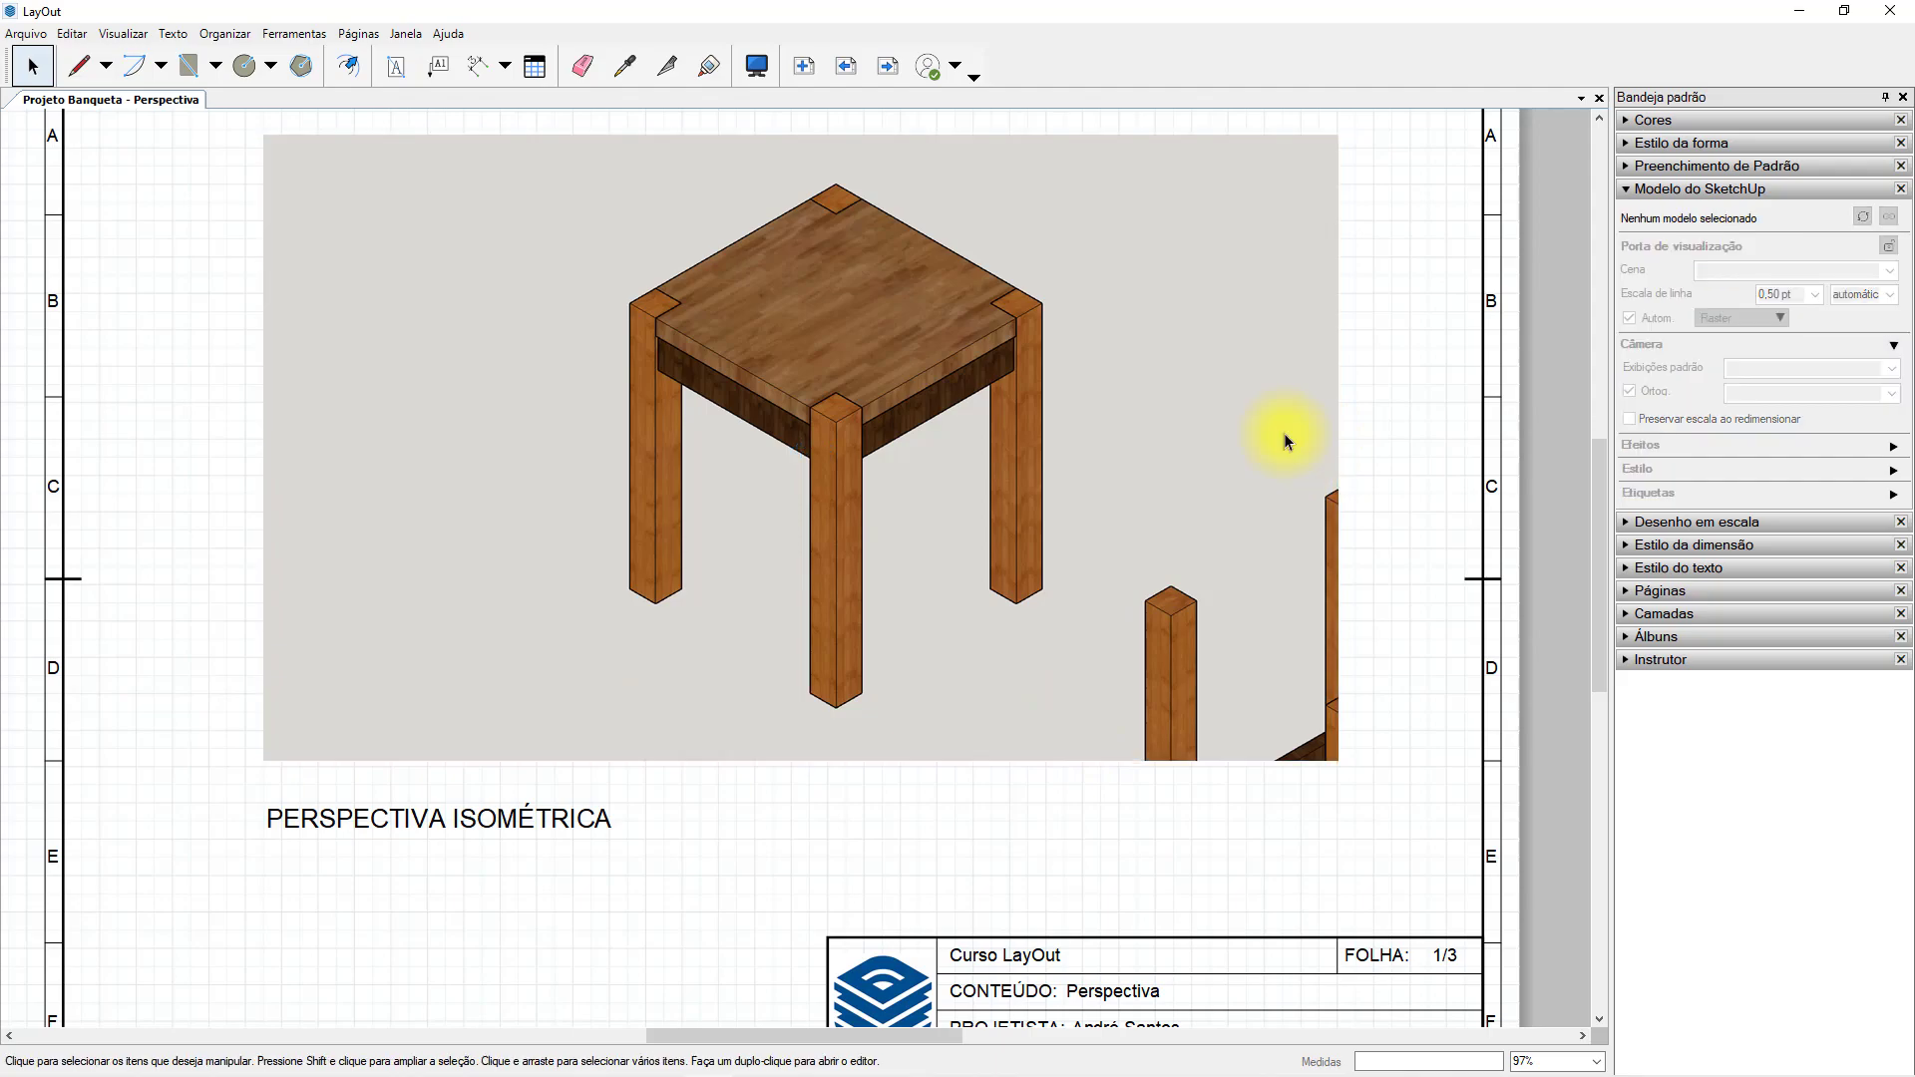
{"action": "left_click", "coordinate": [1292, 432]}
{"action": "left_click_drag", "start_coordinate": [1347, 453], "coordinate": [1103, 449]}
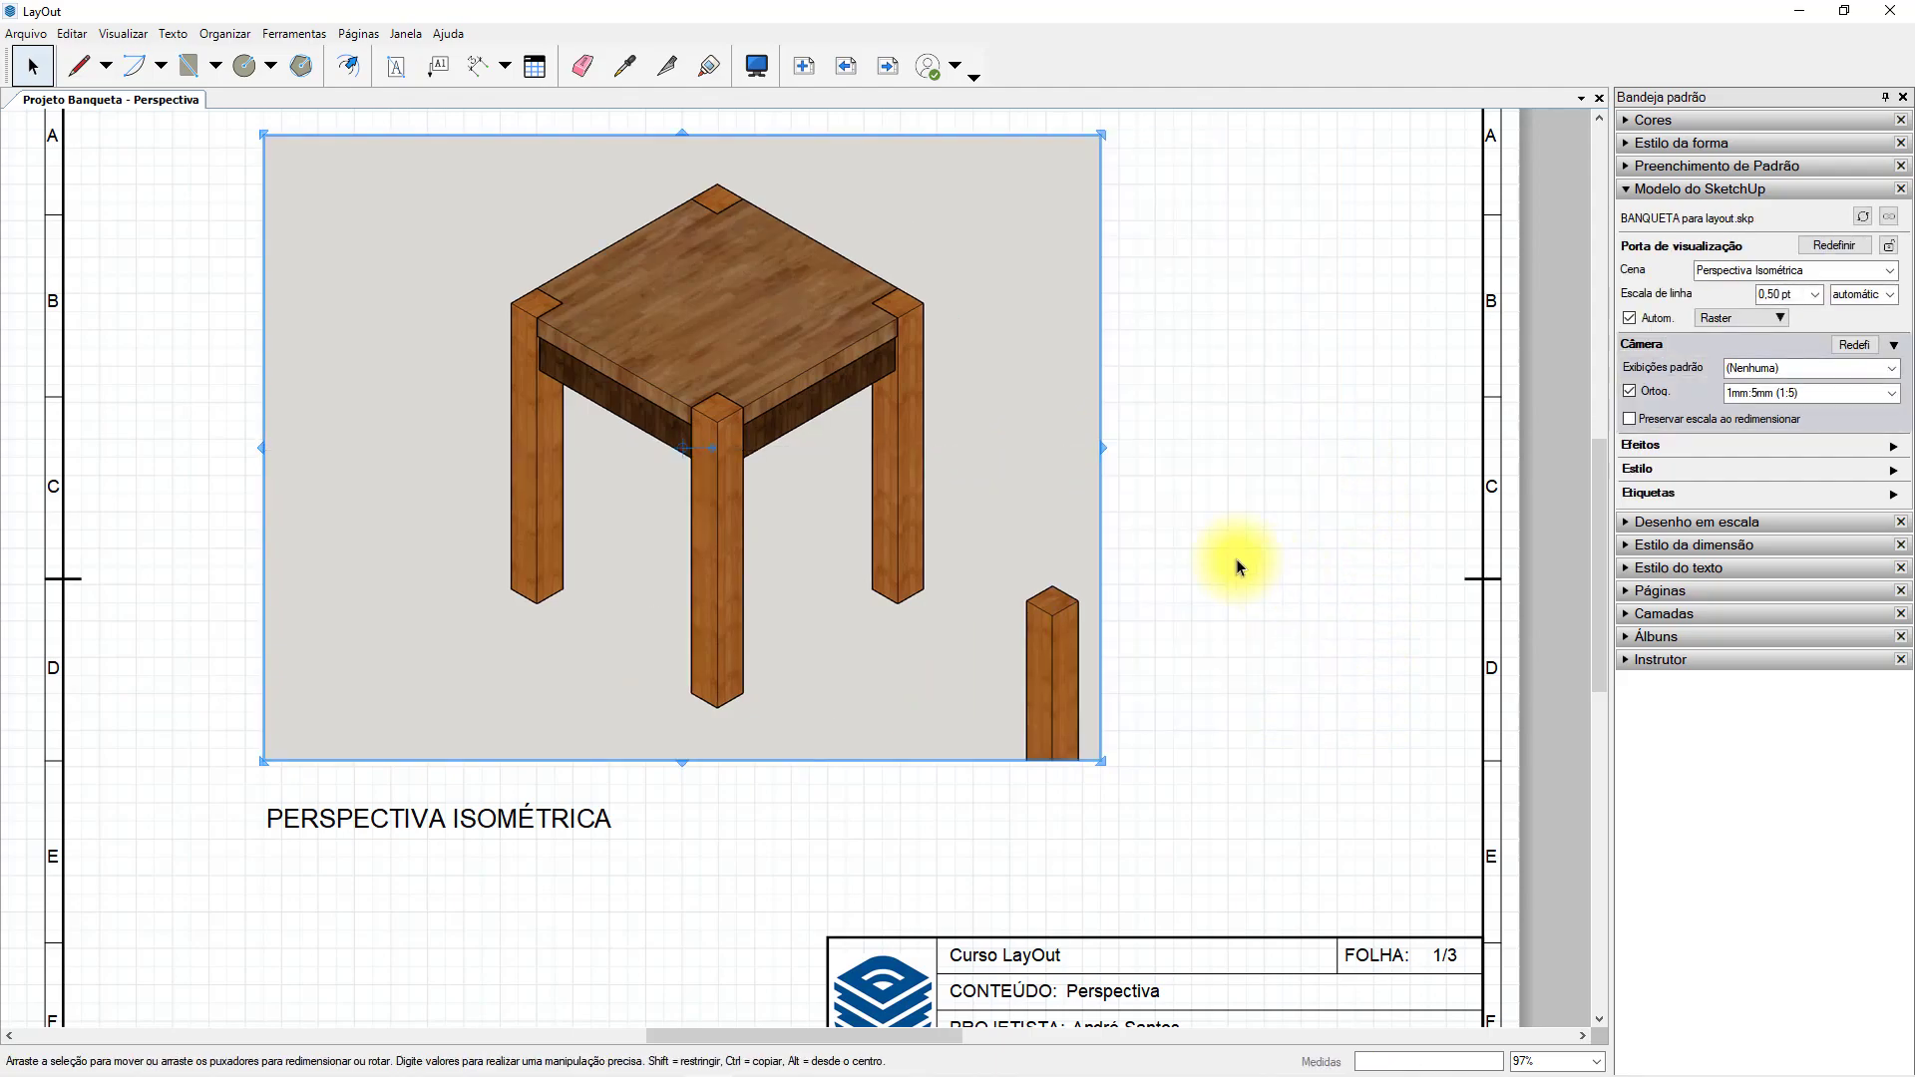
Try shrinking the stool viewport from its upper-right corner with scale preservation off, and undo the resize.
{"action": "left_click_drag", "start_coordinate": [1102, 135], "coordinate": [774, 310]}
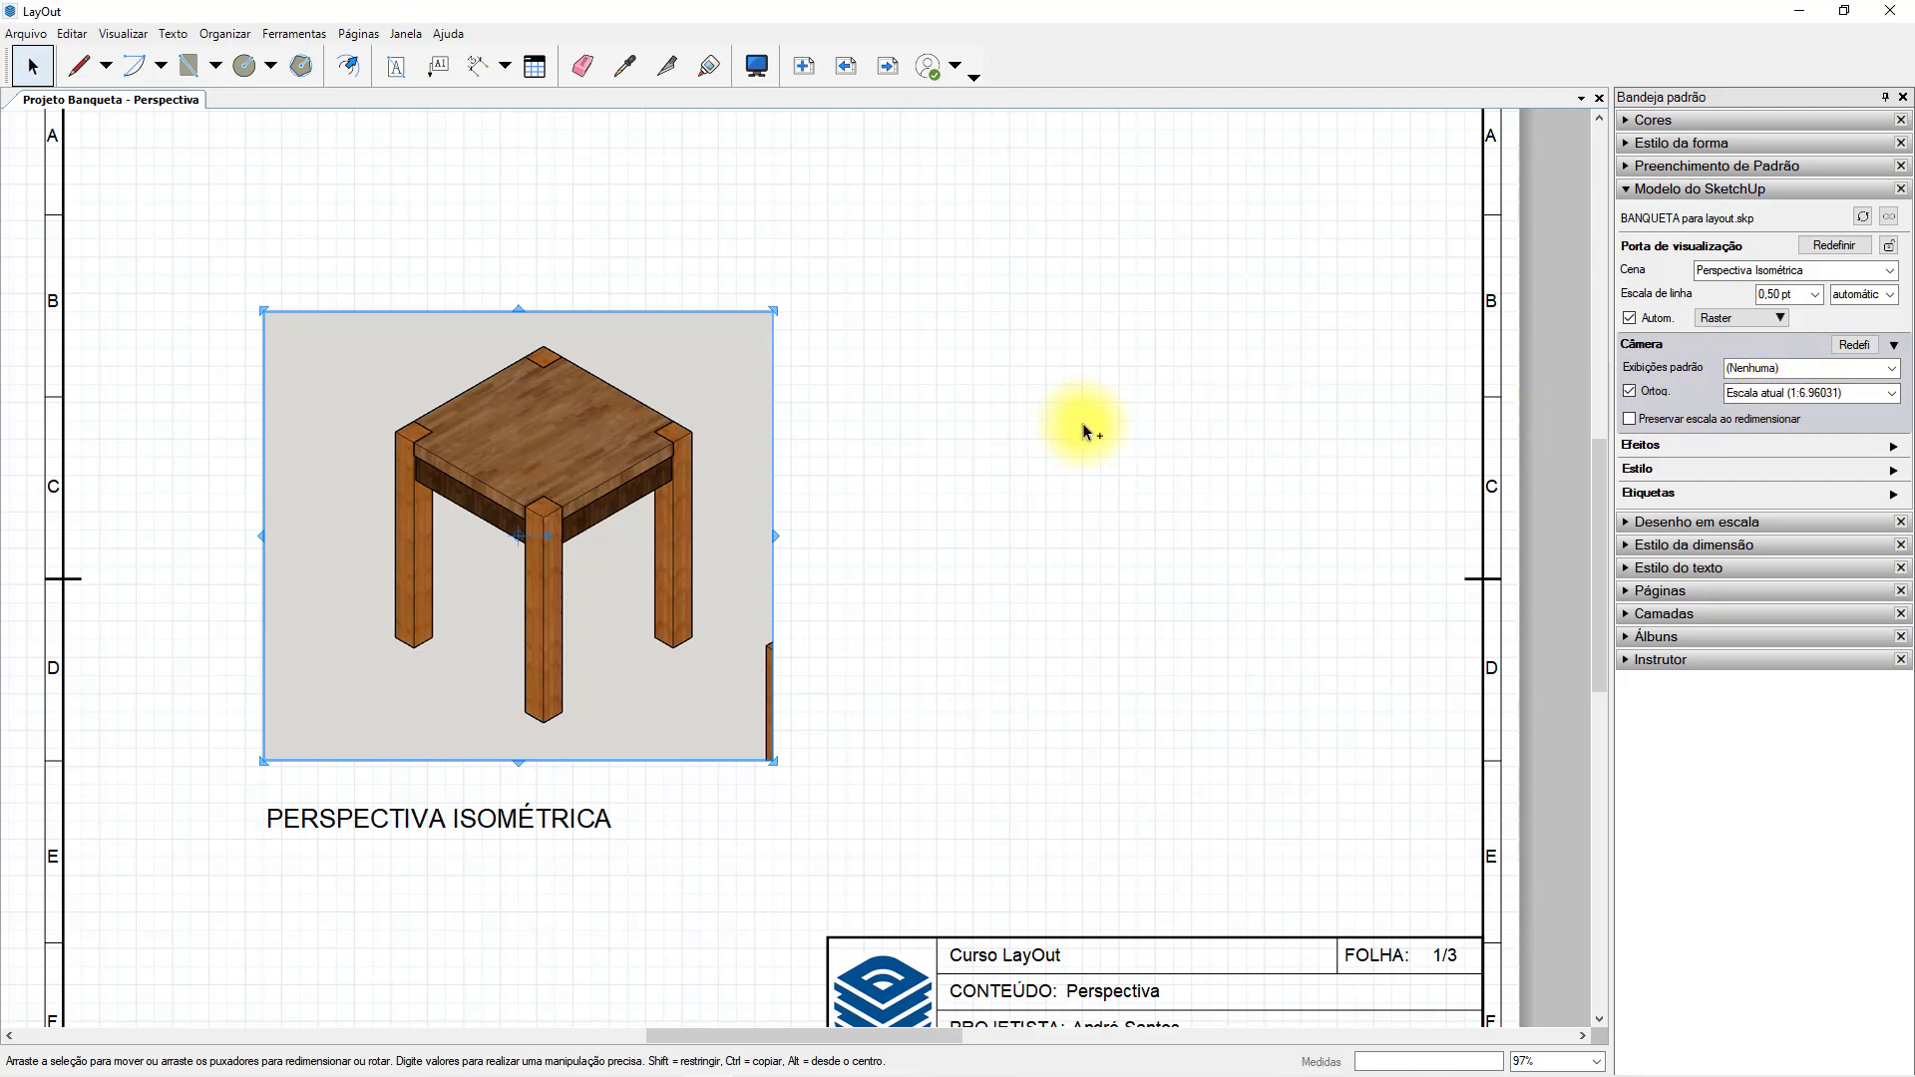
{"action": "key", "text": "ctrl+z"}
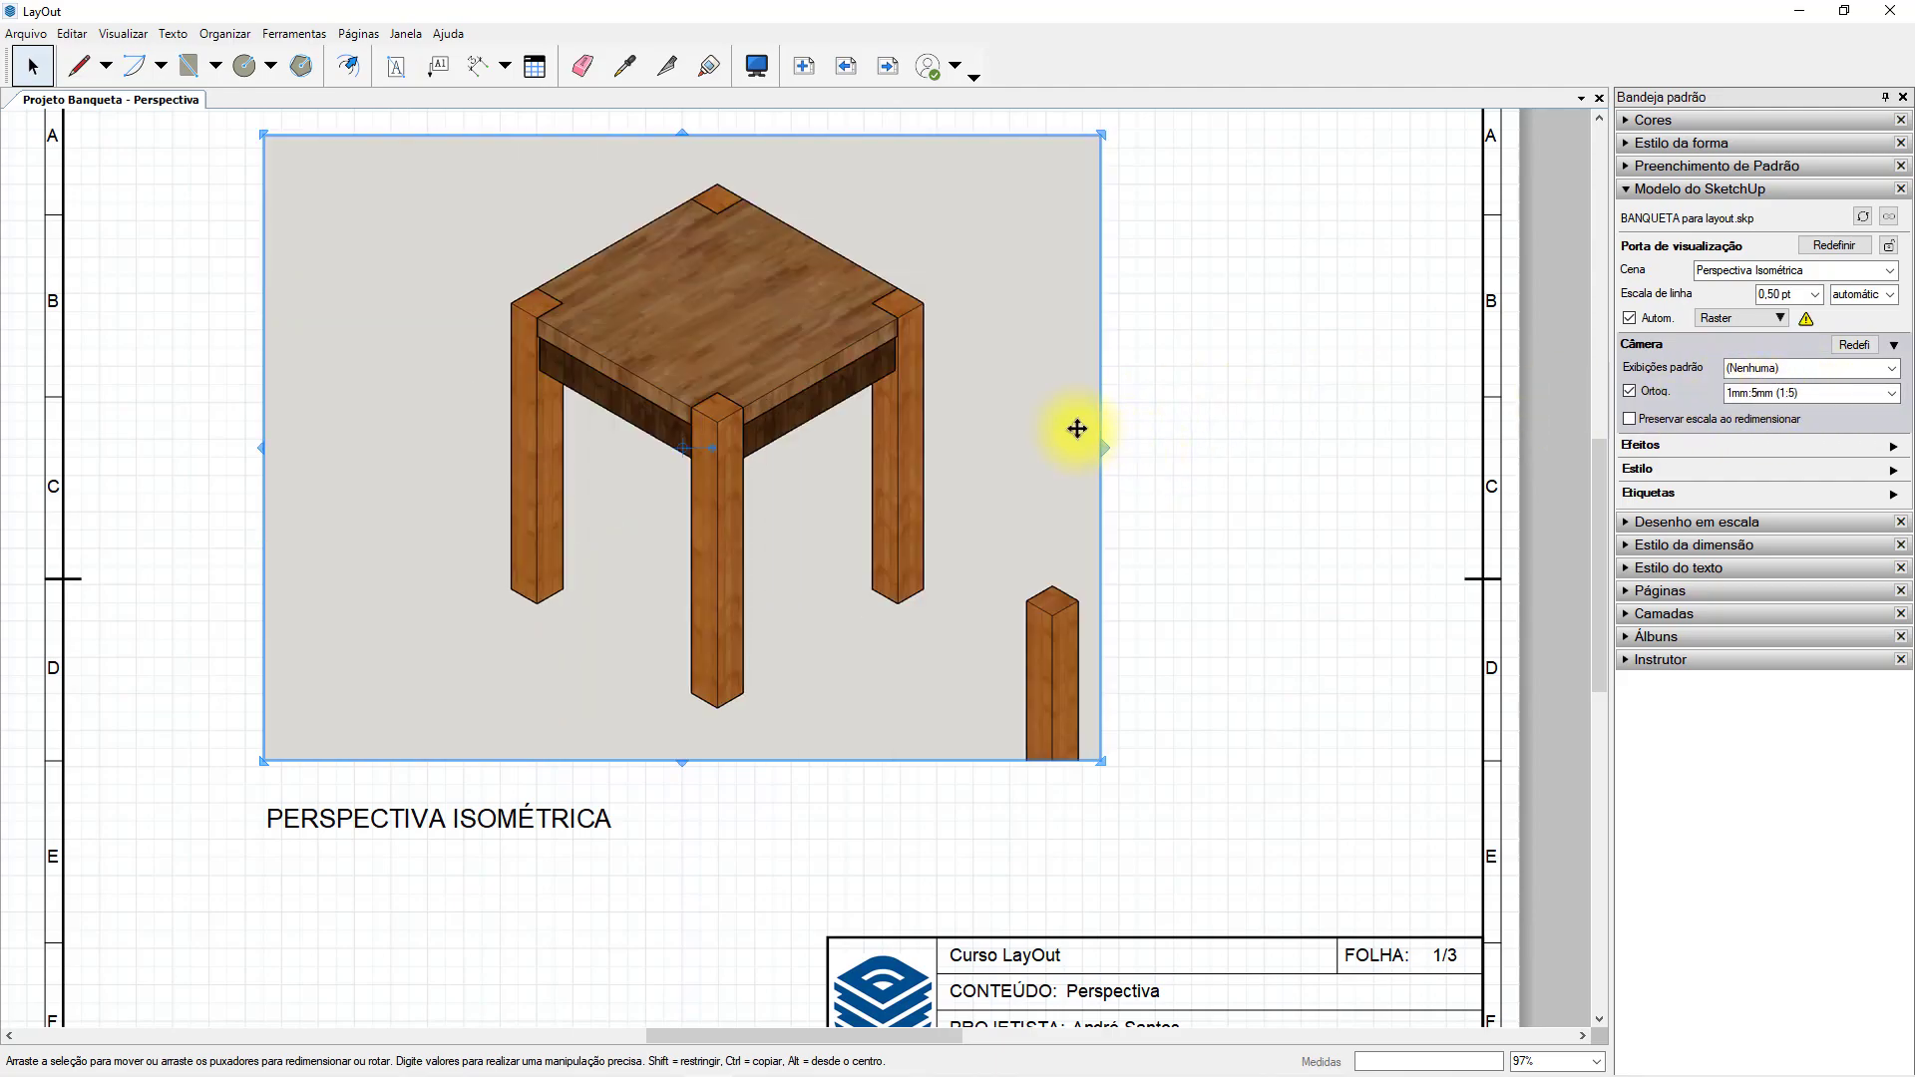
{"action": "left_click", "coordinate": [1270, 376]}
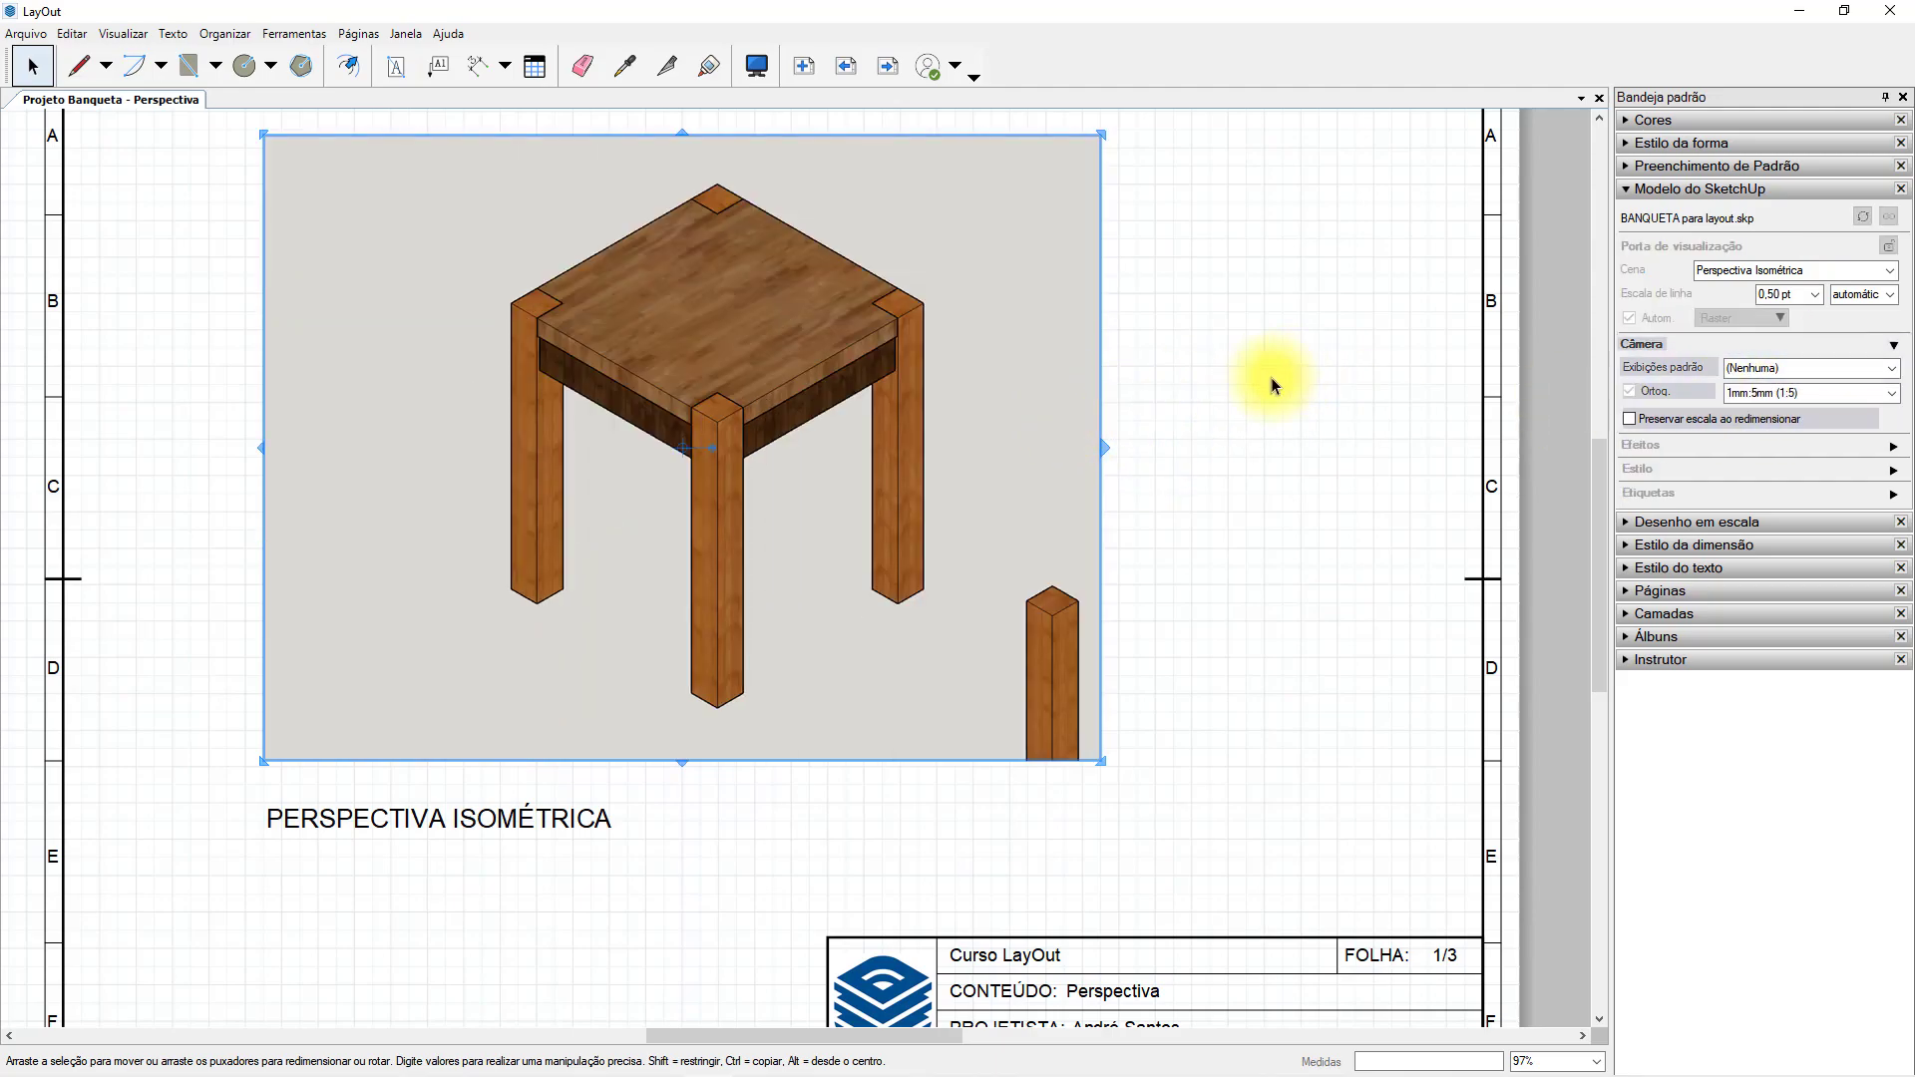
Turn on Preservar escala ao redimensionar for the stool viewport, test it by shrinking the viewport from a corner, and undo that resize.
{"action": "left_click", "coordinate": [1027, 374]}
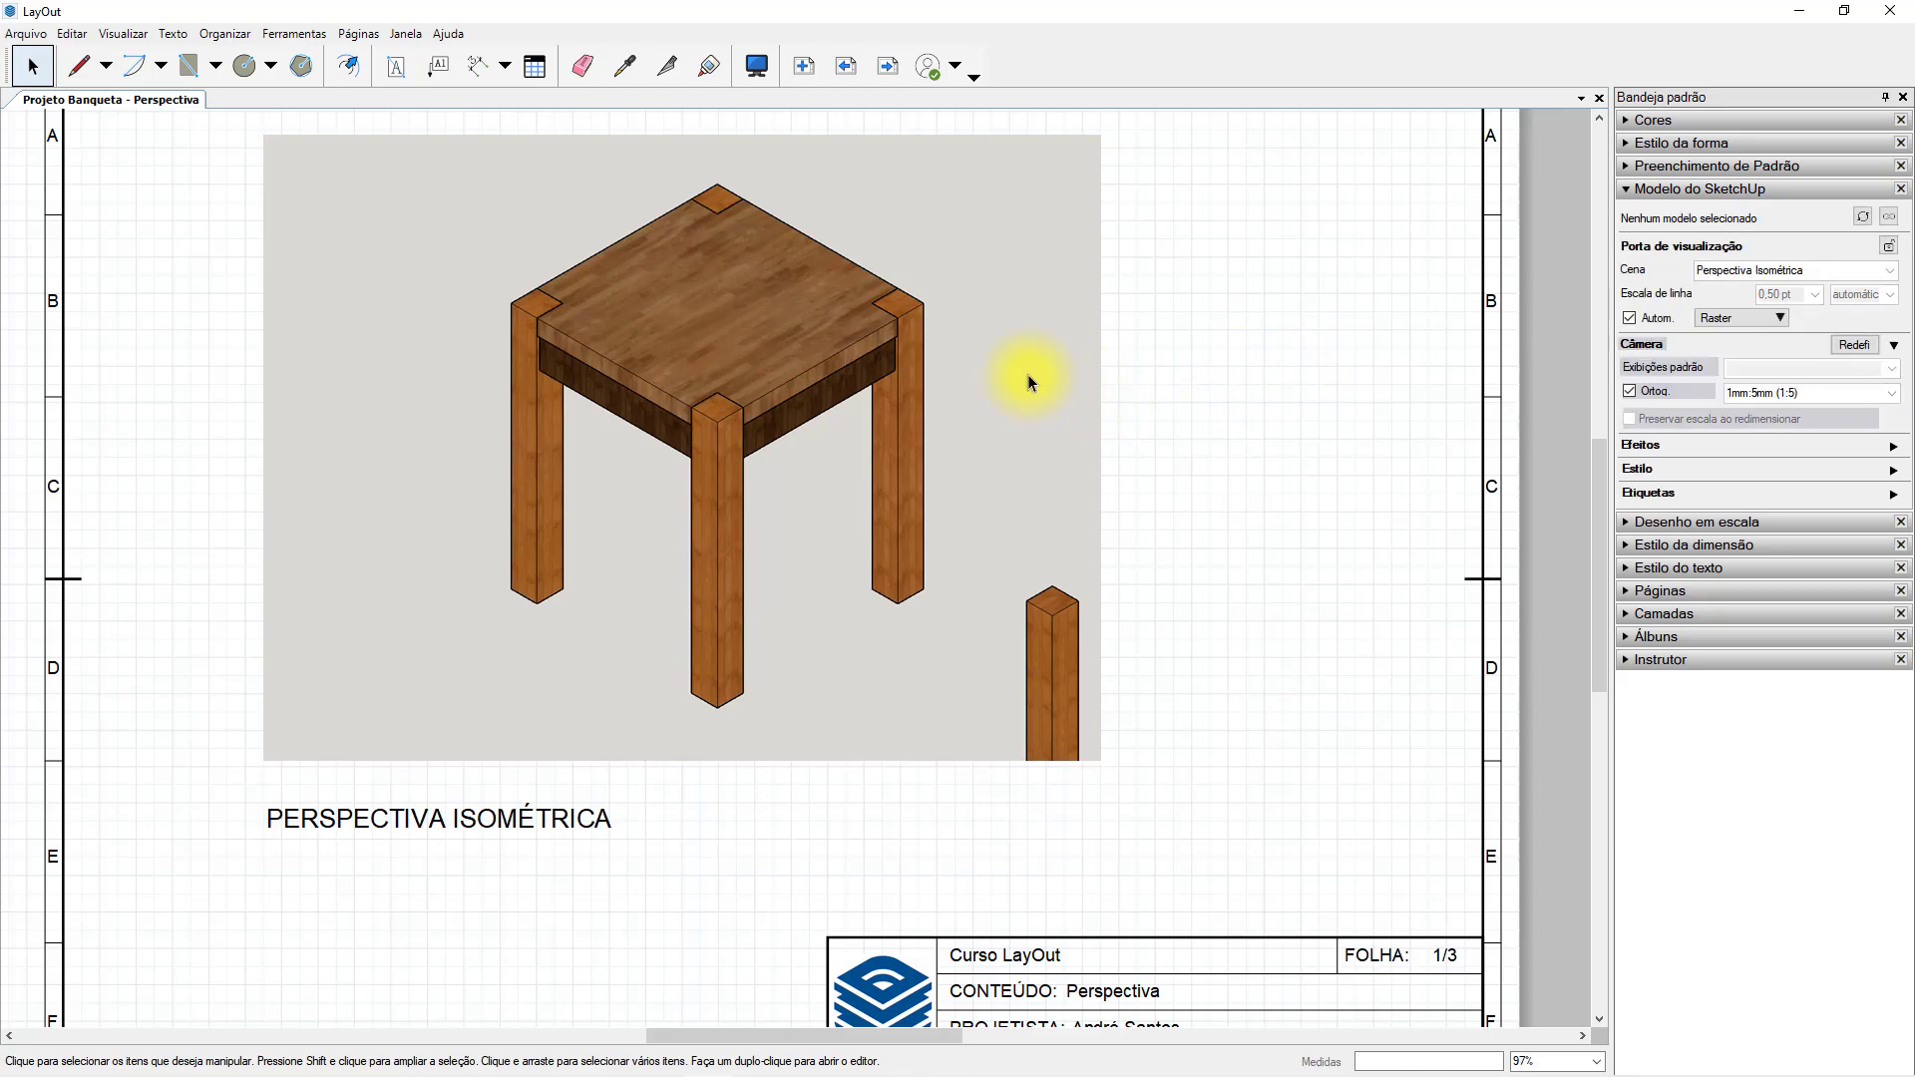
{"action": "left_click", "coordinate": [1630, 419]}
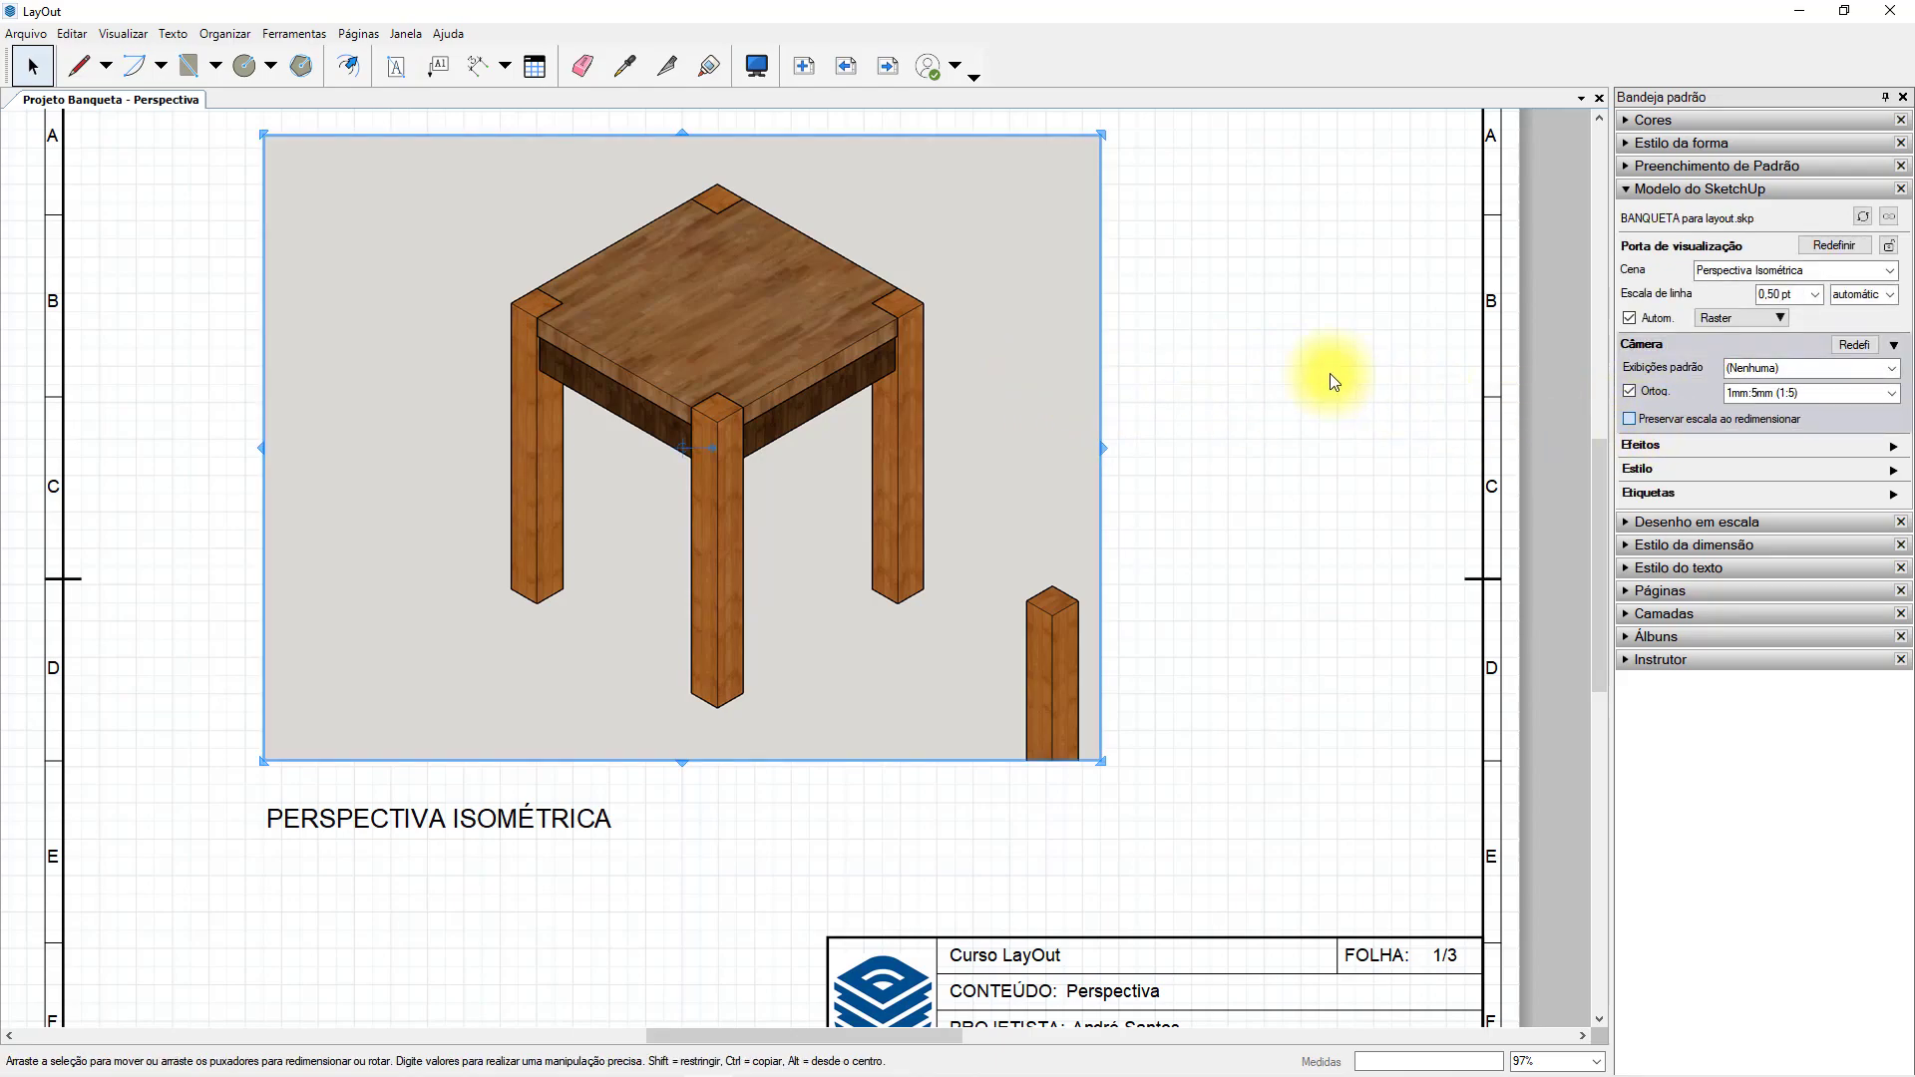
{"action": "left_click_drag", "start_coordinate": [1104, 133], "coordinate": [791, 366]}
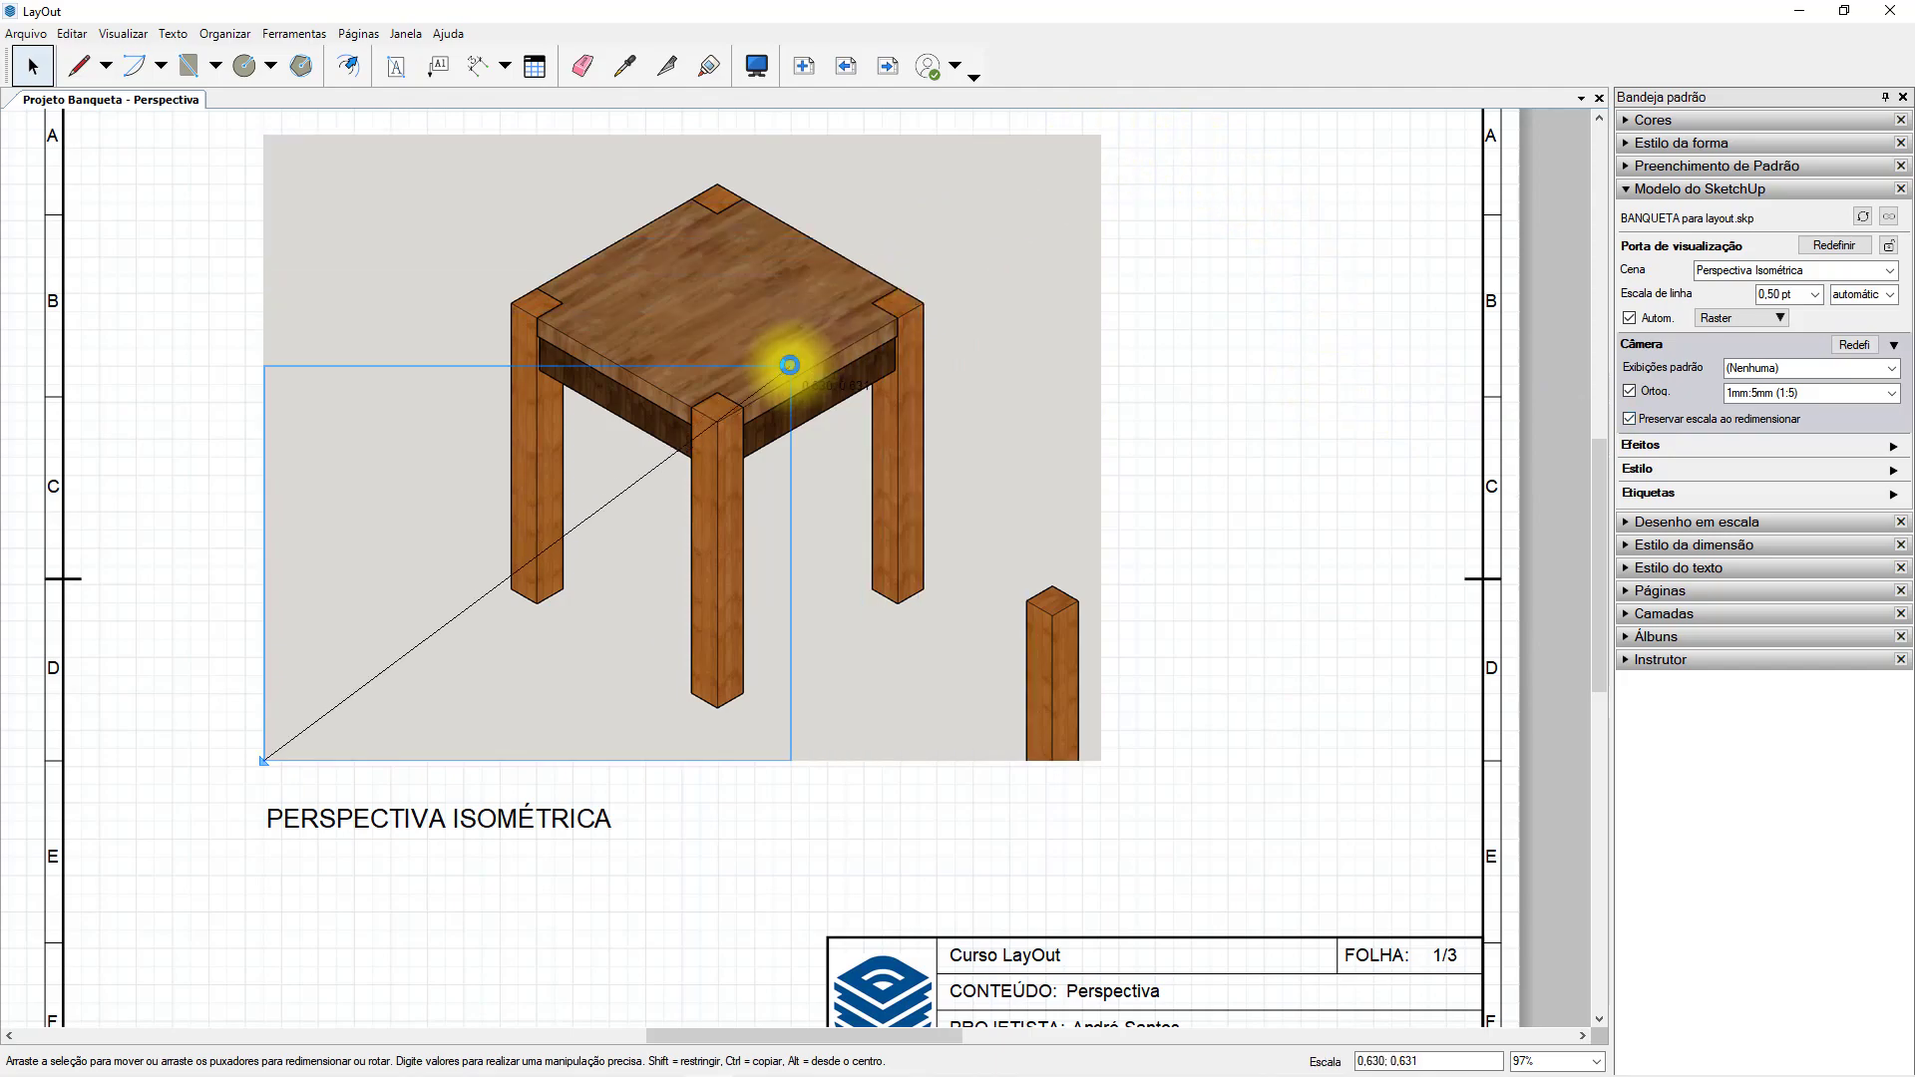
{"action": "left_click", "coordinate": [998, 529]}
{"action": "left_click", "coordinate": [760, 437]}
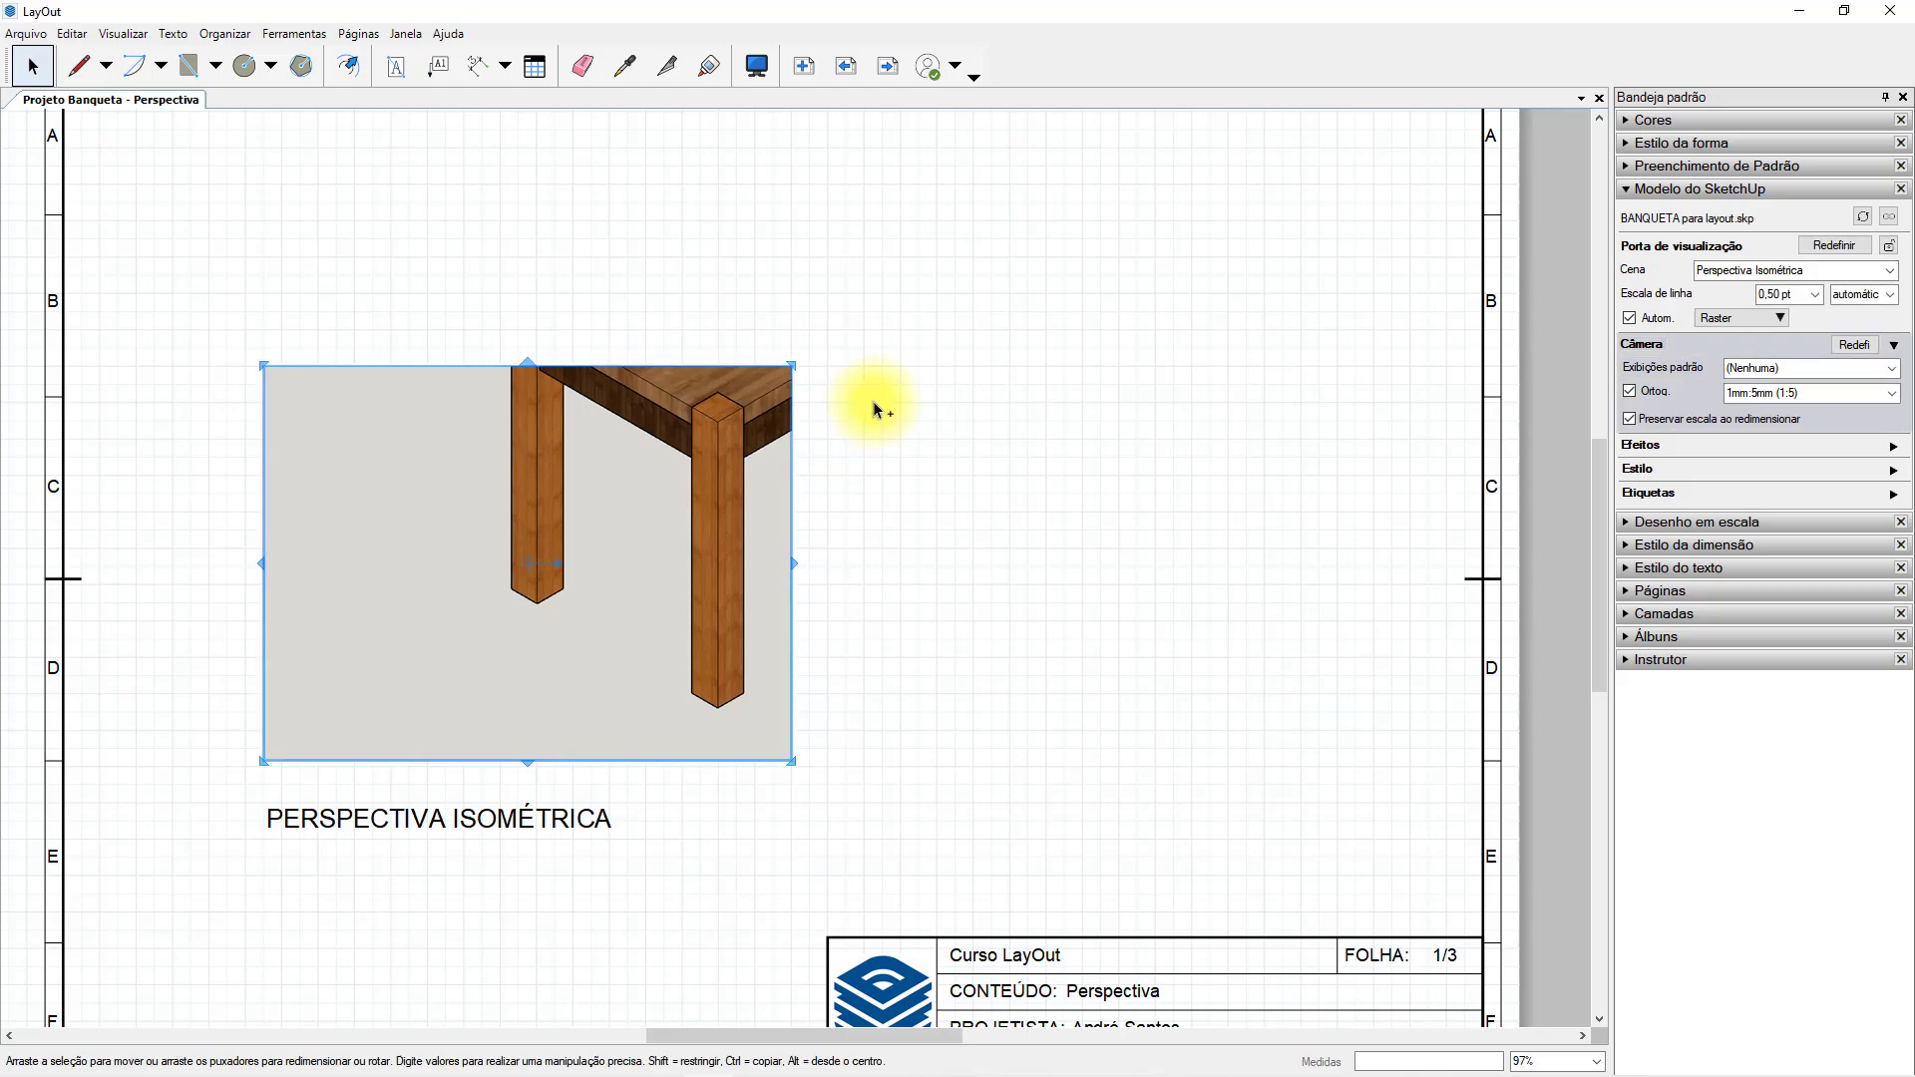
{"action": "key", "text": "ctrl+z"}
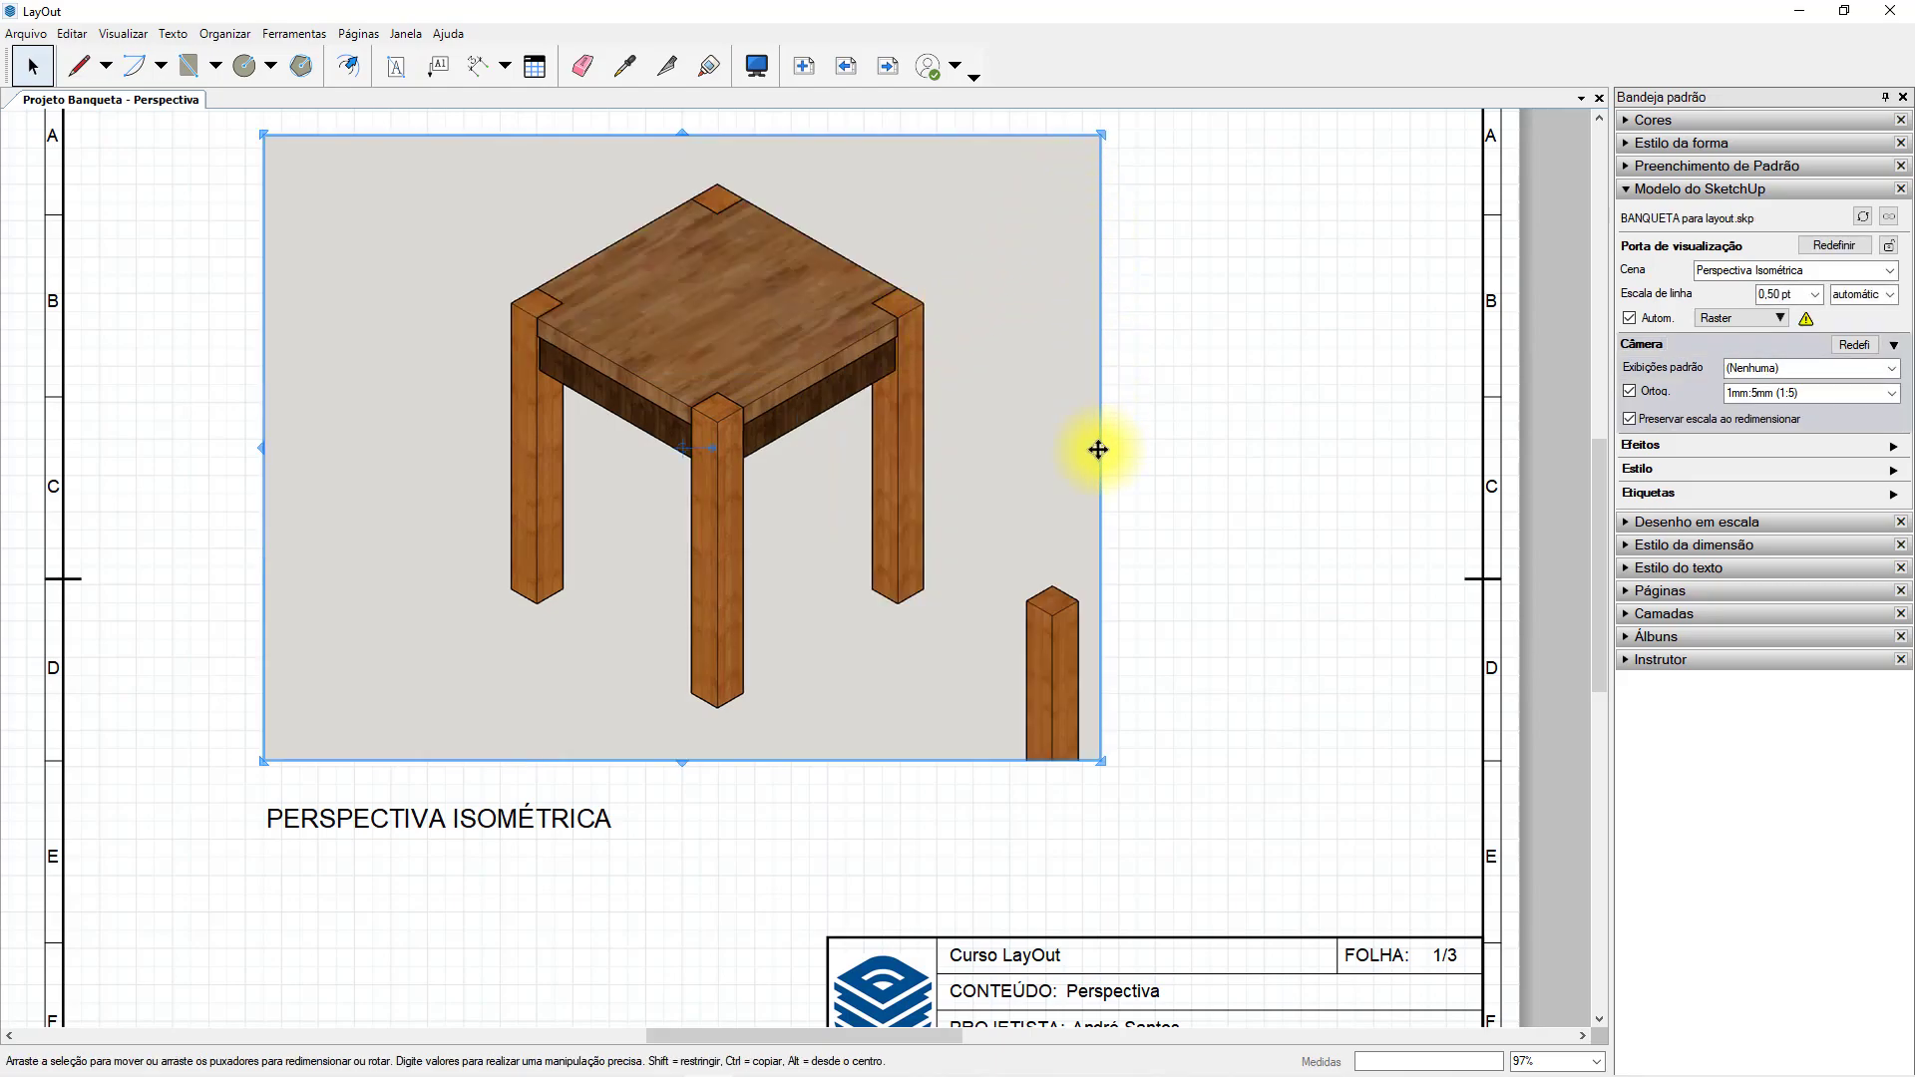
Crop the viewport's right and left sides closely around the stool and reposition it in the left half of the sheet.
{"action": "left_click_drag", "start_coordinate": [1102, 447], "coordinate": [975, 447]}
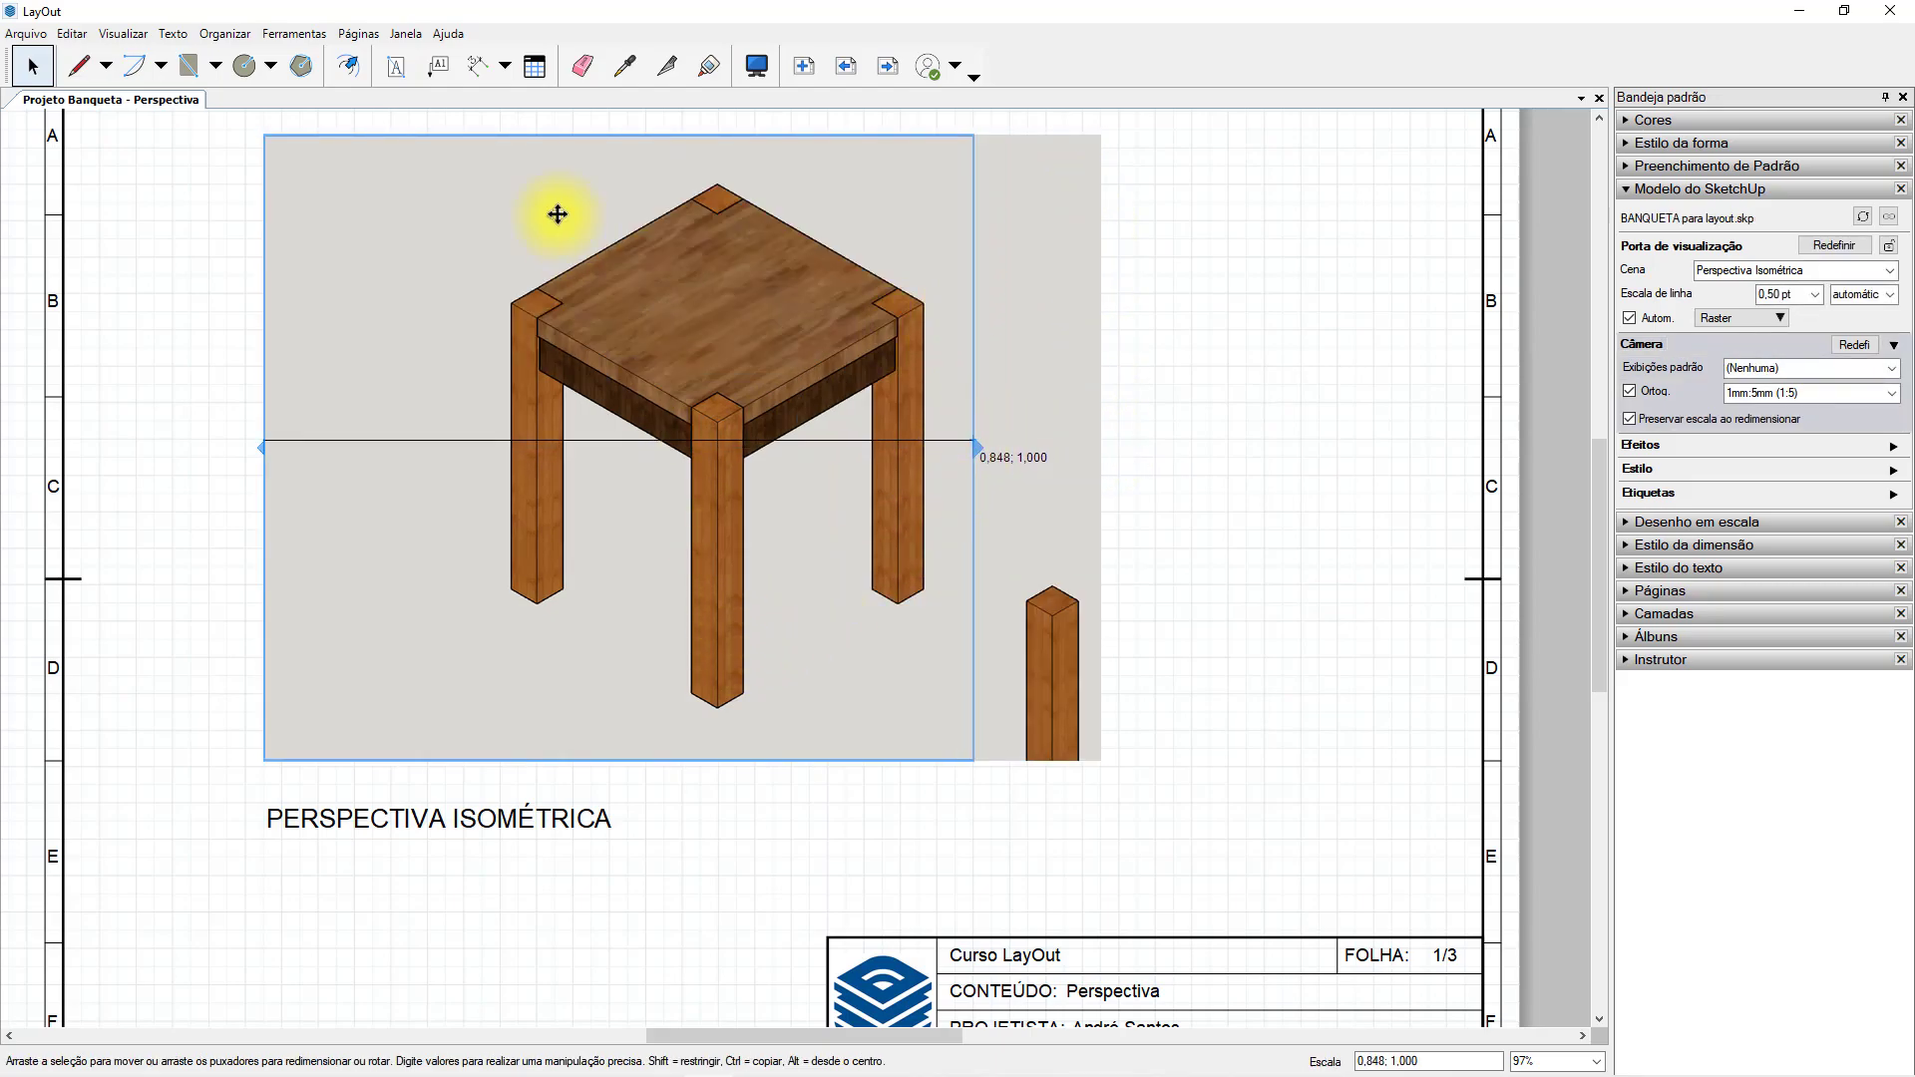
{"action": "left_click_drag", "start_coordinate": [264, 134], "coordinate": [462, 148]}
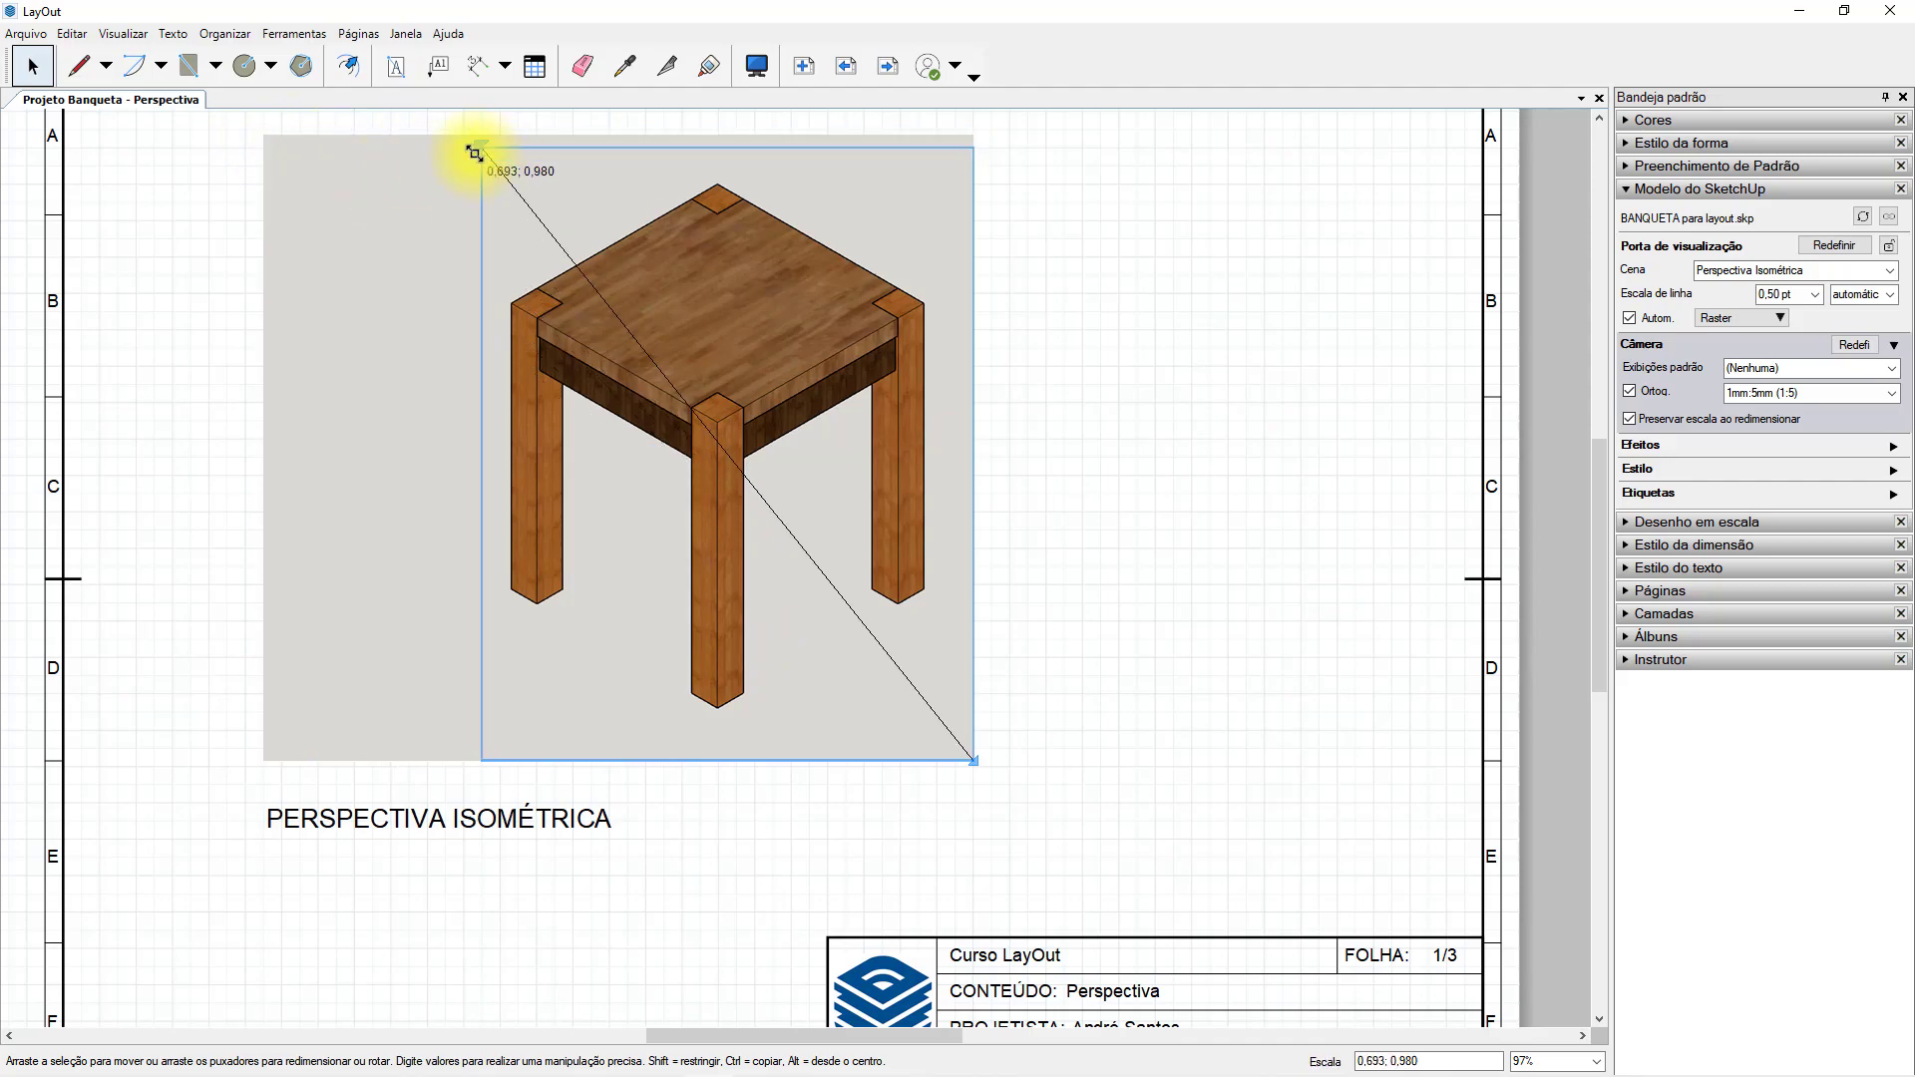
{"action": "left_click", "coordinate": [1116, 339]}
{"action": "scroll", "coordinate": [1032, 499], "scroll_direction": "down", "scroll_amount": 3}
{"action": "left_click_drag", "start_coordinate": [819, 462], "coordinate": [654, 479]}
{"action": "left_click", "coordinate": [925, 472]}
{"action": "left_click_drag", "start_coordinate": [679, 385], "coordinate": [649, 372]}
Nudge the PERSPECTIVA ISOMÉTRICA title up toward the stool viewport, and shift the viewport and title down together.
{"action": "left_click", "coordinate": [635, 733]}
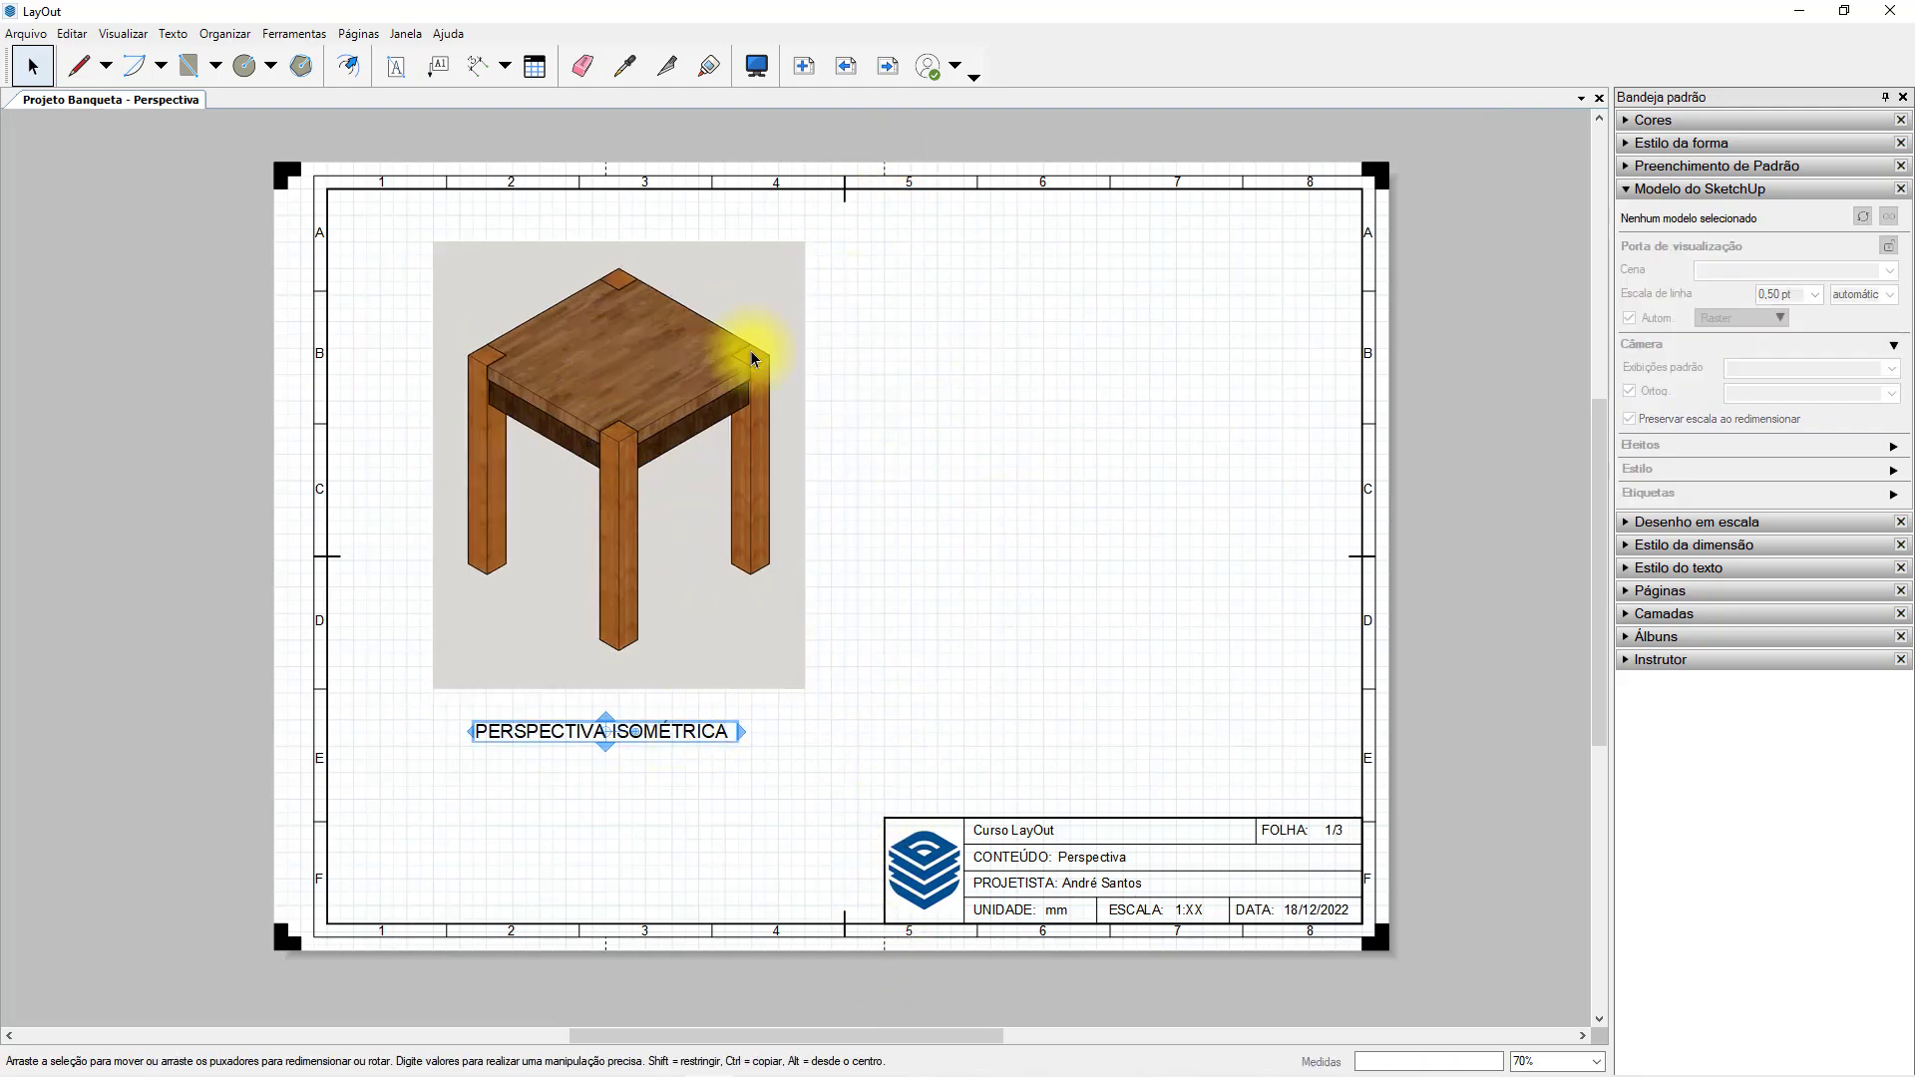
{"action": "left_click_drag", "start_coordinate": [676, 735], "coordinate": [674, 731]}
{"action": "key", "text": "ctrl+a"}
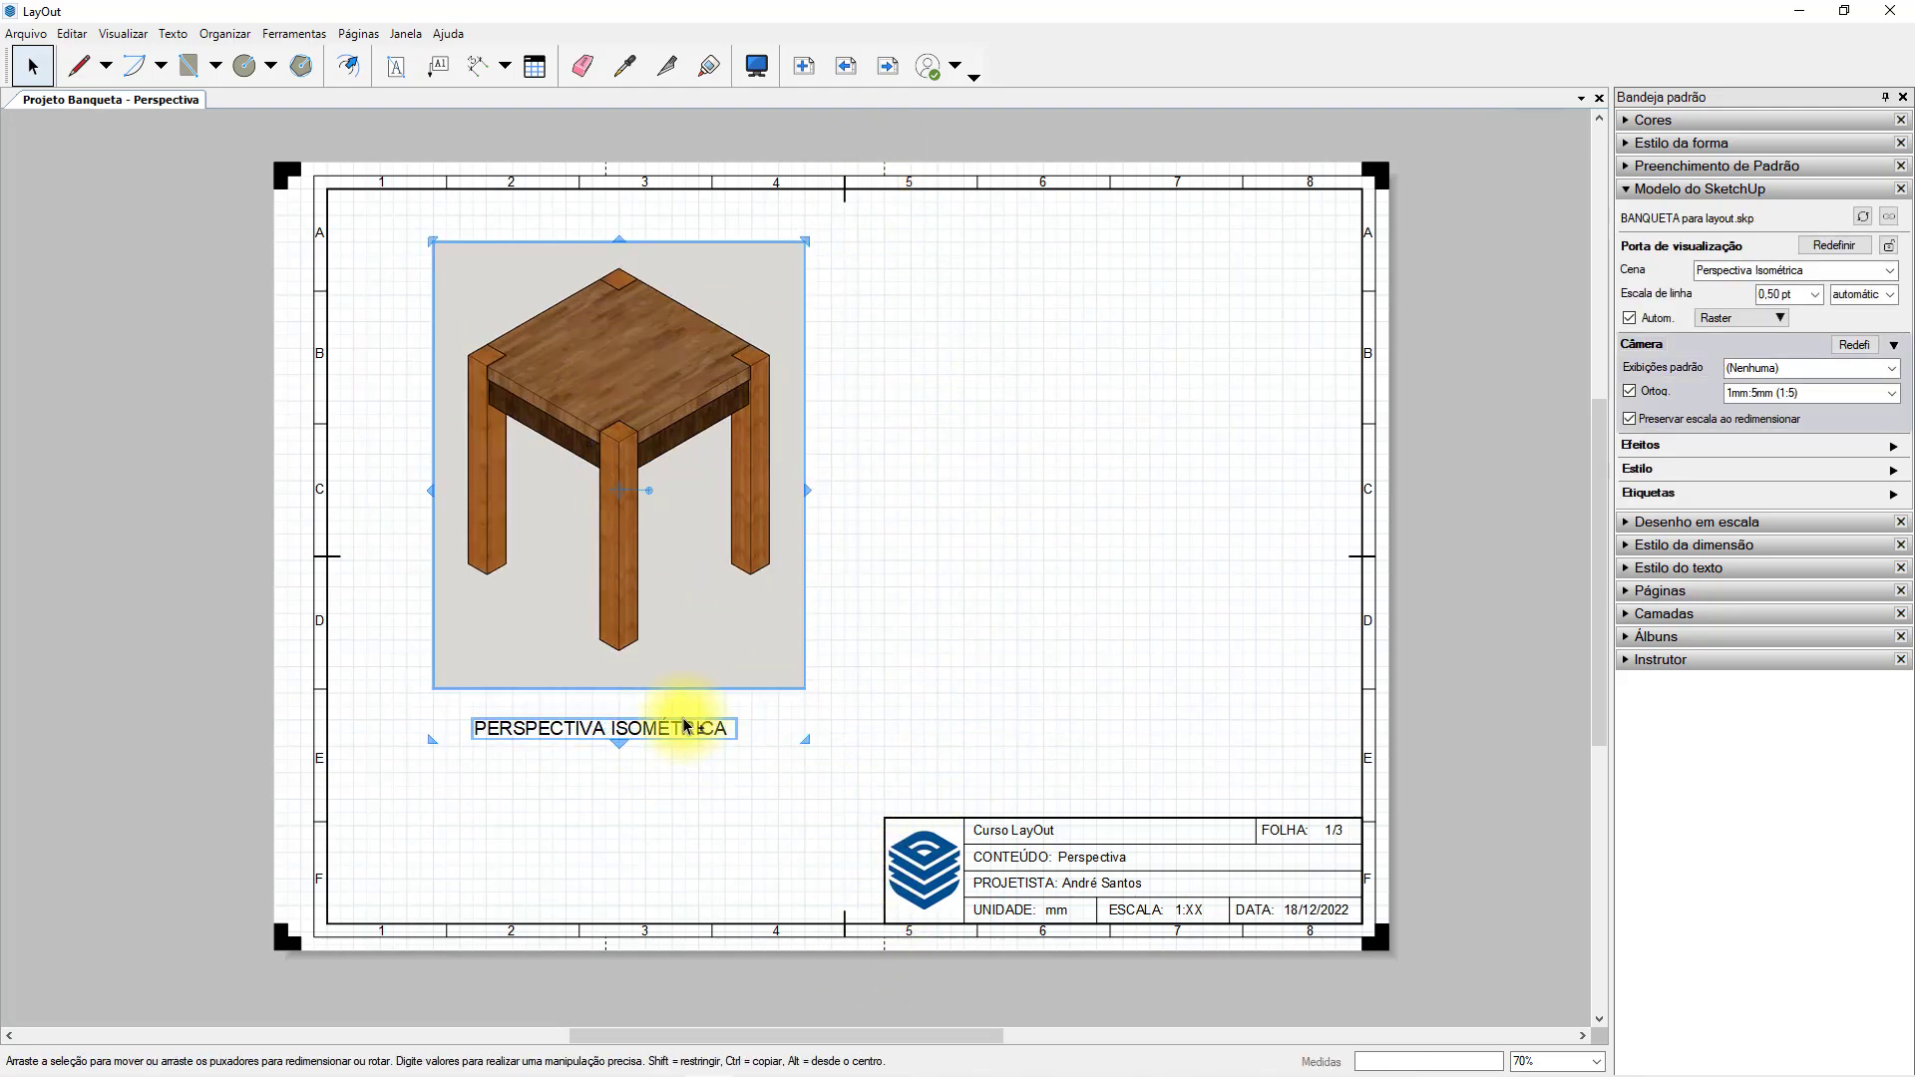
{"action": "key", "text": "Down"}
{"action": "key", "text": "Down"}
{"action": "key", "text": "Down"}
{"action": "key", "text": "Down"}
{"action": "key", "text": "Down"}
{"action": "key", "text": "Down"}
{"action": "key", "text": "Down"}
{"action": "key", "text": "Down"}
{"action": "left_click", "coordinate": [958, 725]}
Turn on Sombras for the stool viewport and extend its right and bottom edges to fit the whole shadow.
{"action": "left_click", "coordinate": [722, 502]}
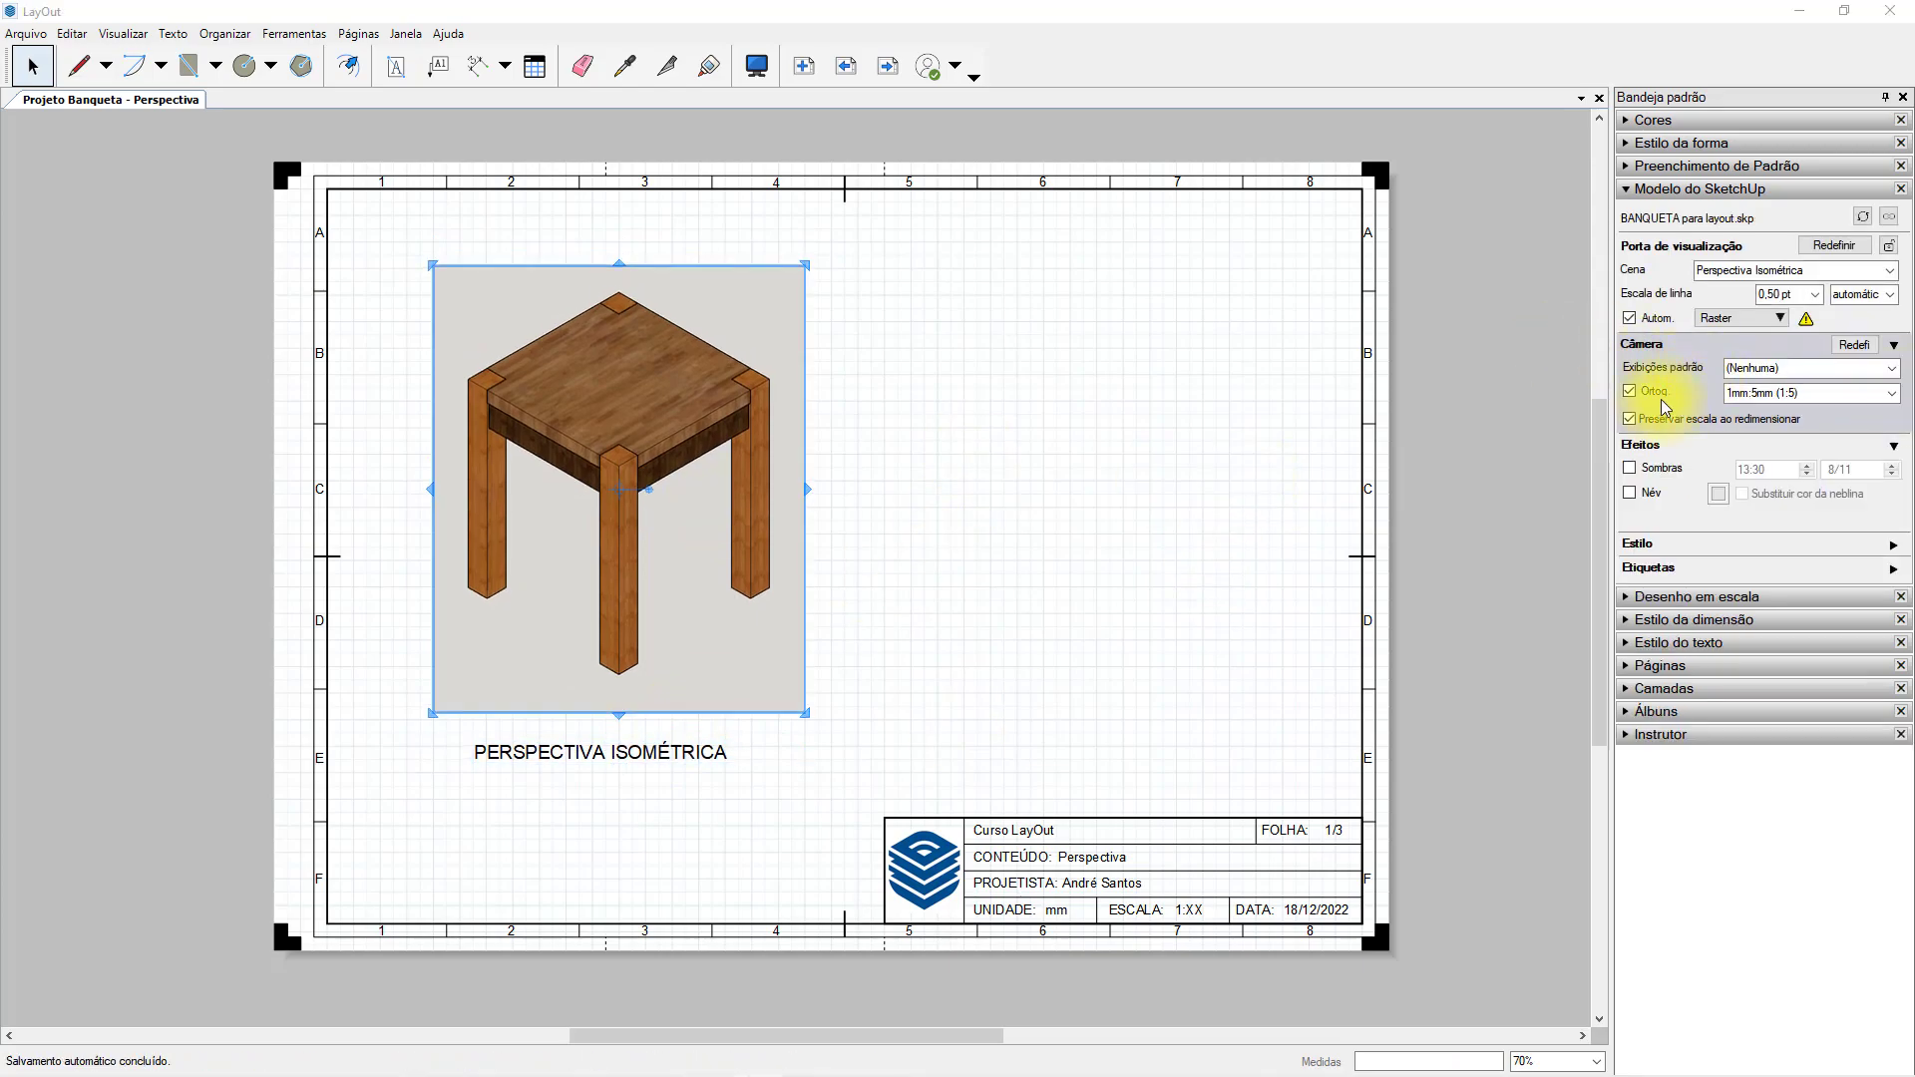
{"action": "left_click", "coordinate": [1631, 466]}
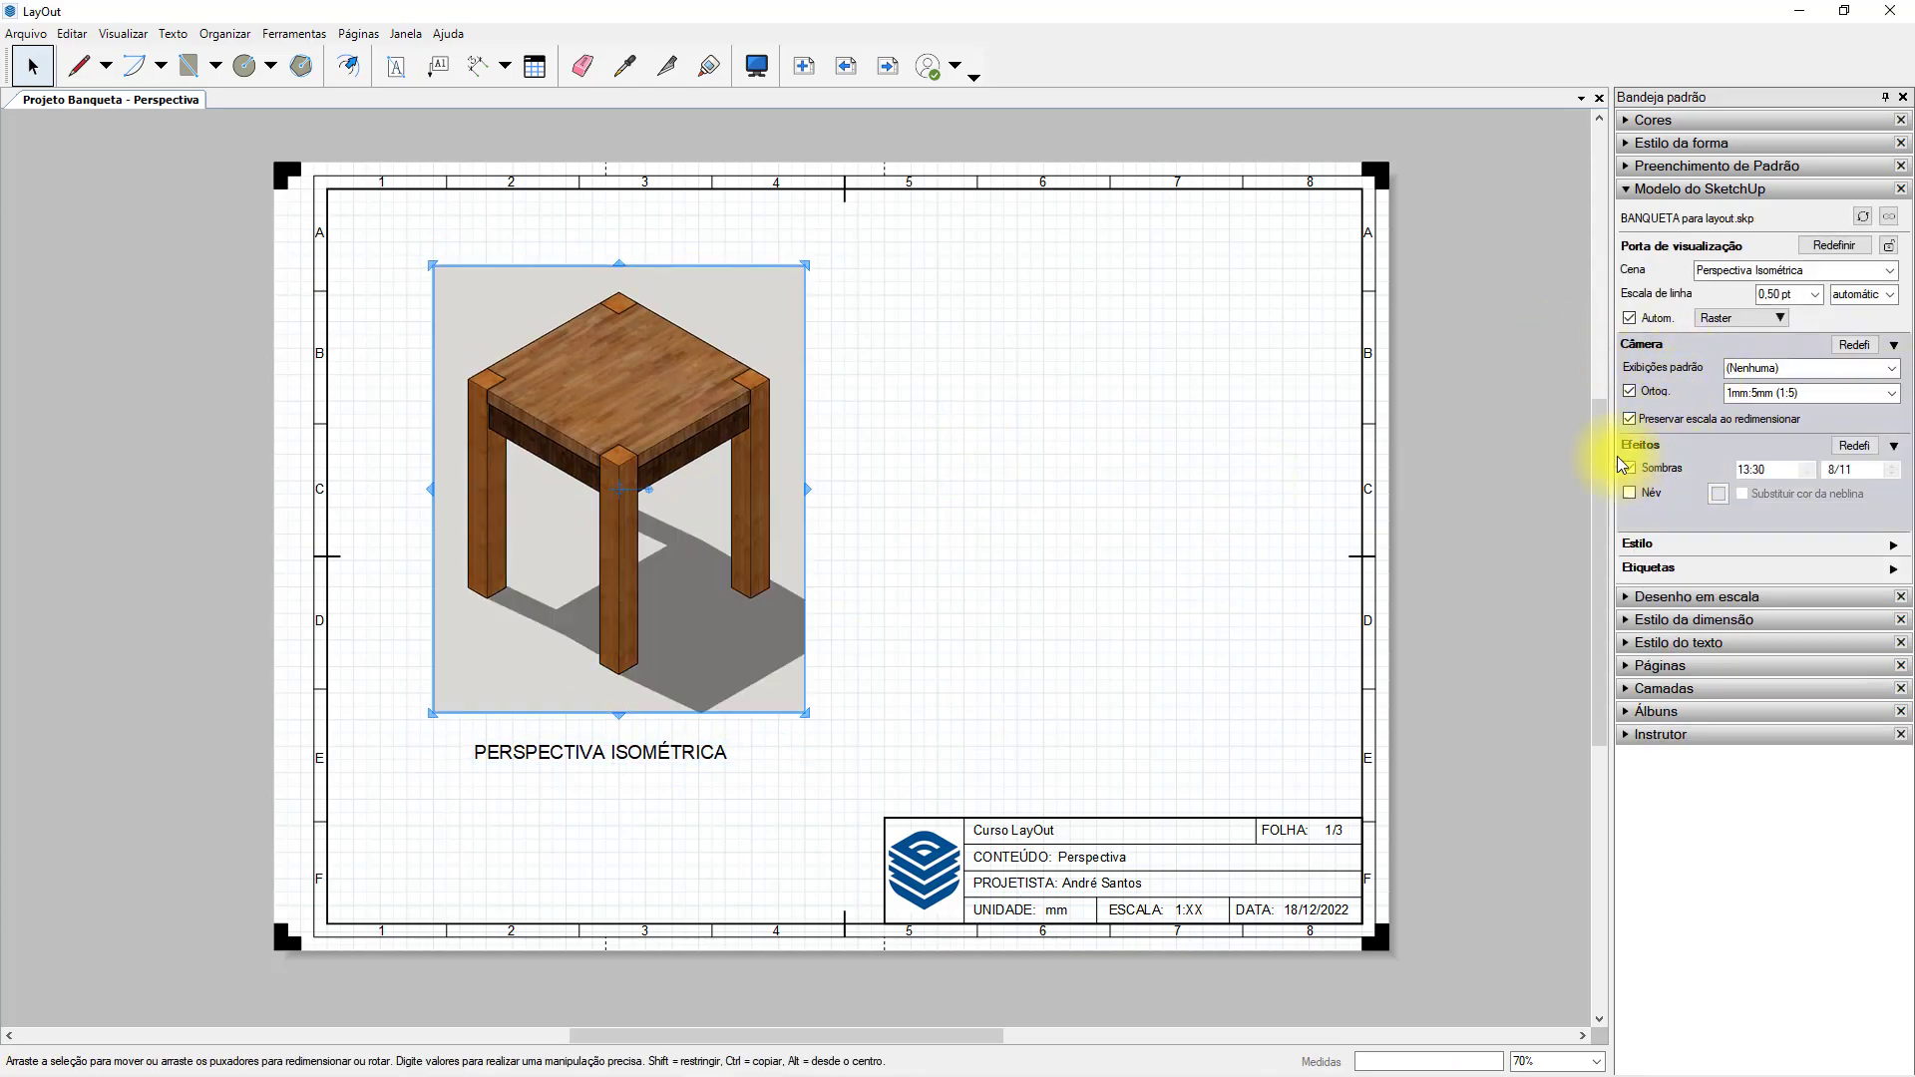
{"action": "left_click_drag", "start_coordinate": [810, 492], "coordinate": [897, 479]}
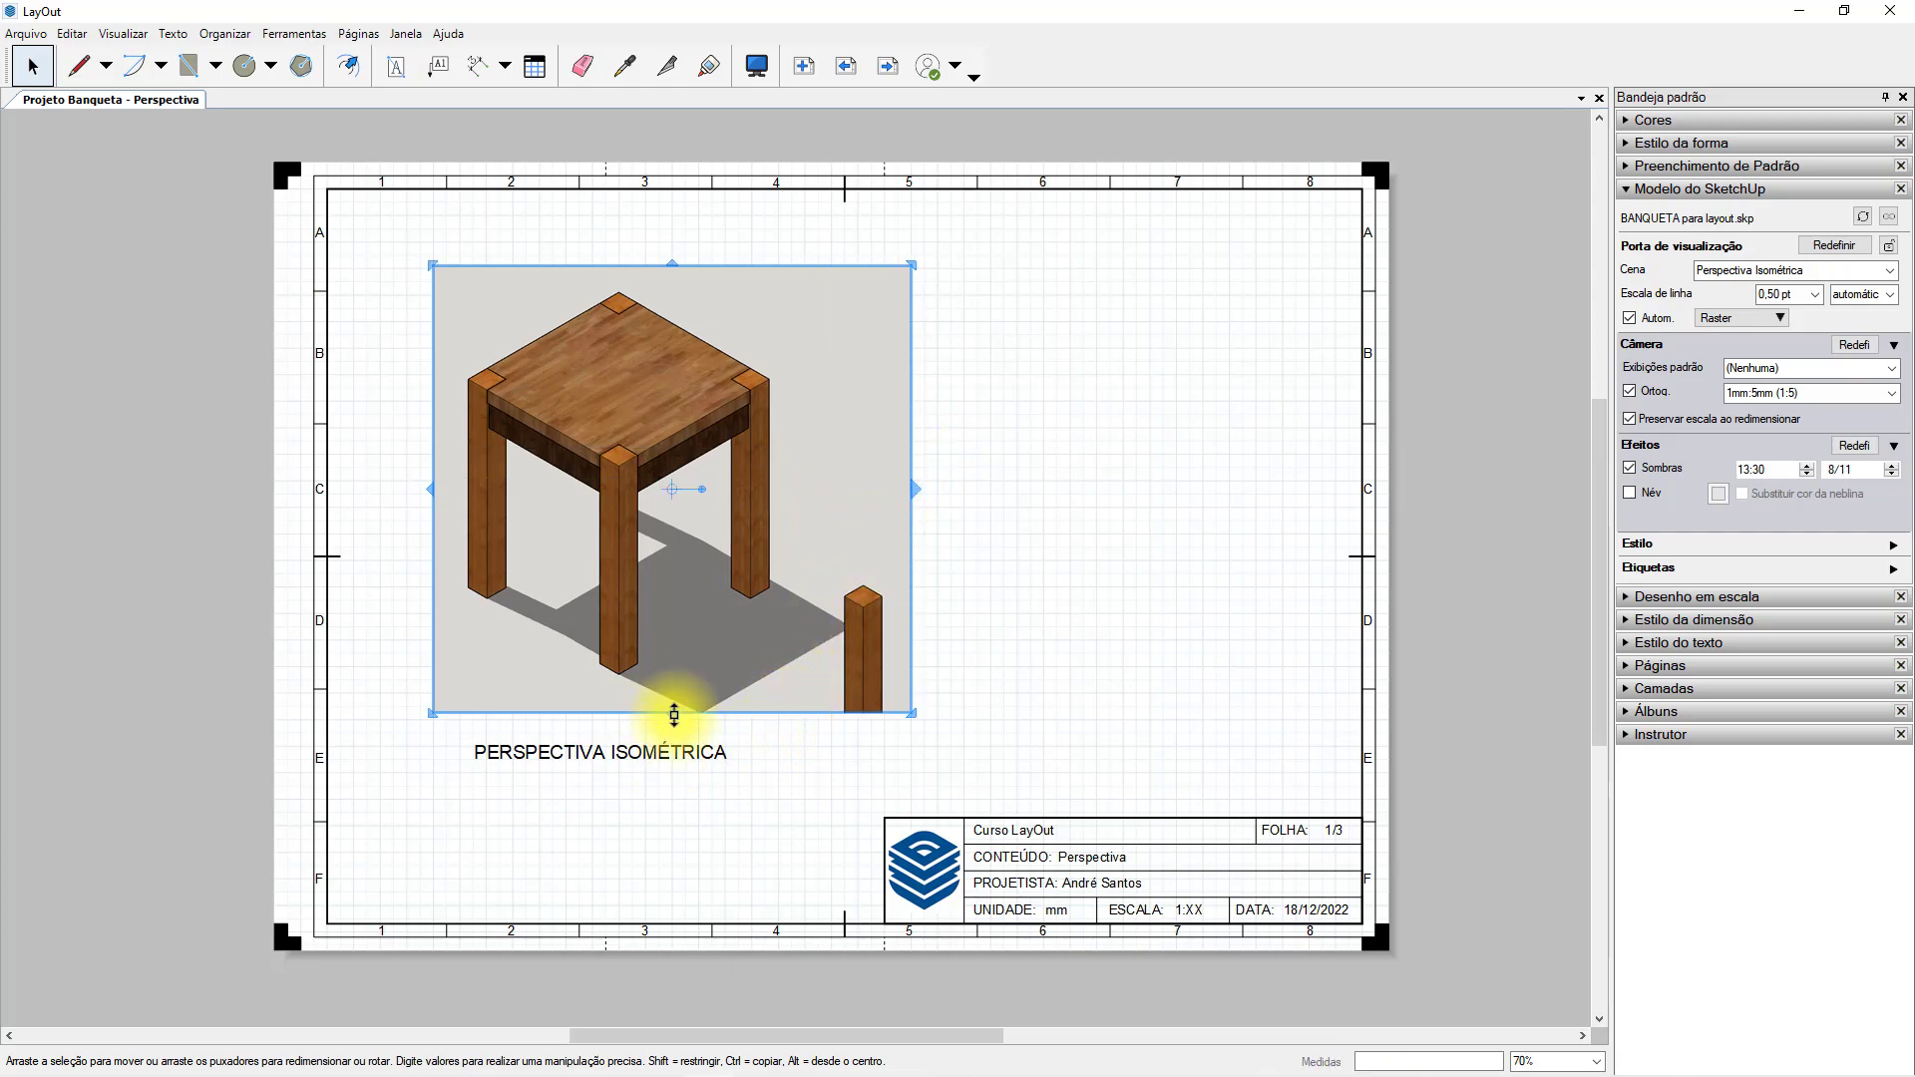
{"action": "left_click_drag", "start_coordinate": [675, 714], "coordinate": [675, 733]}
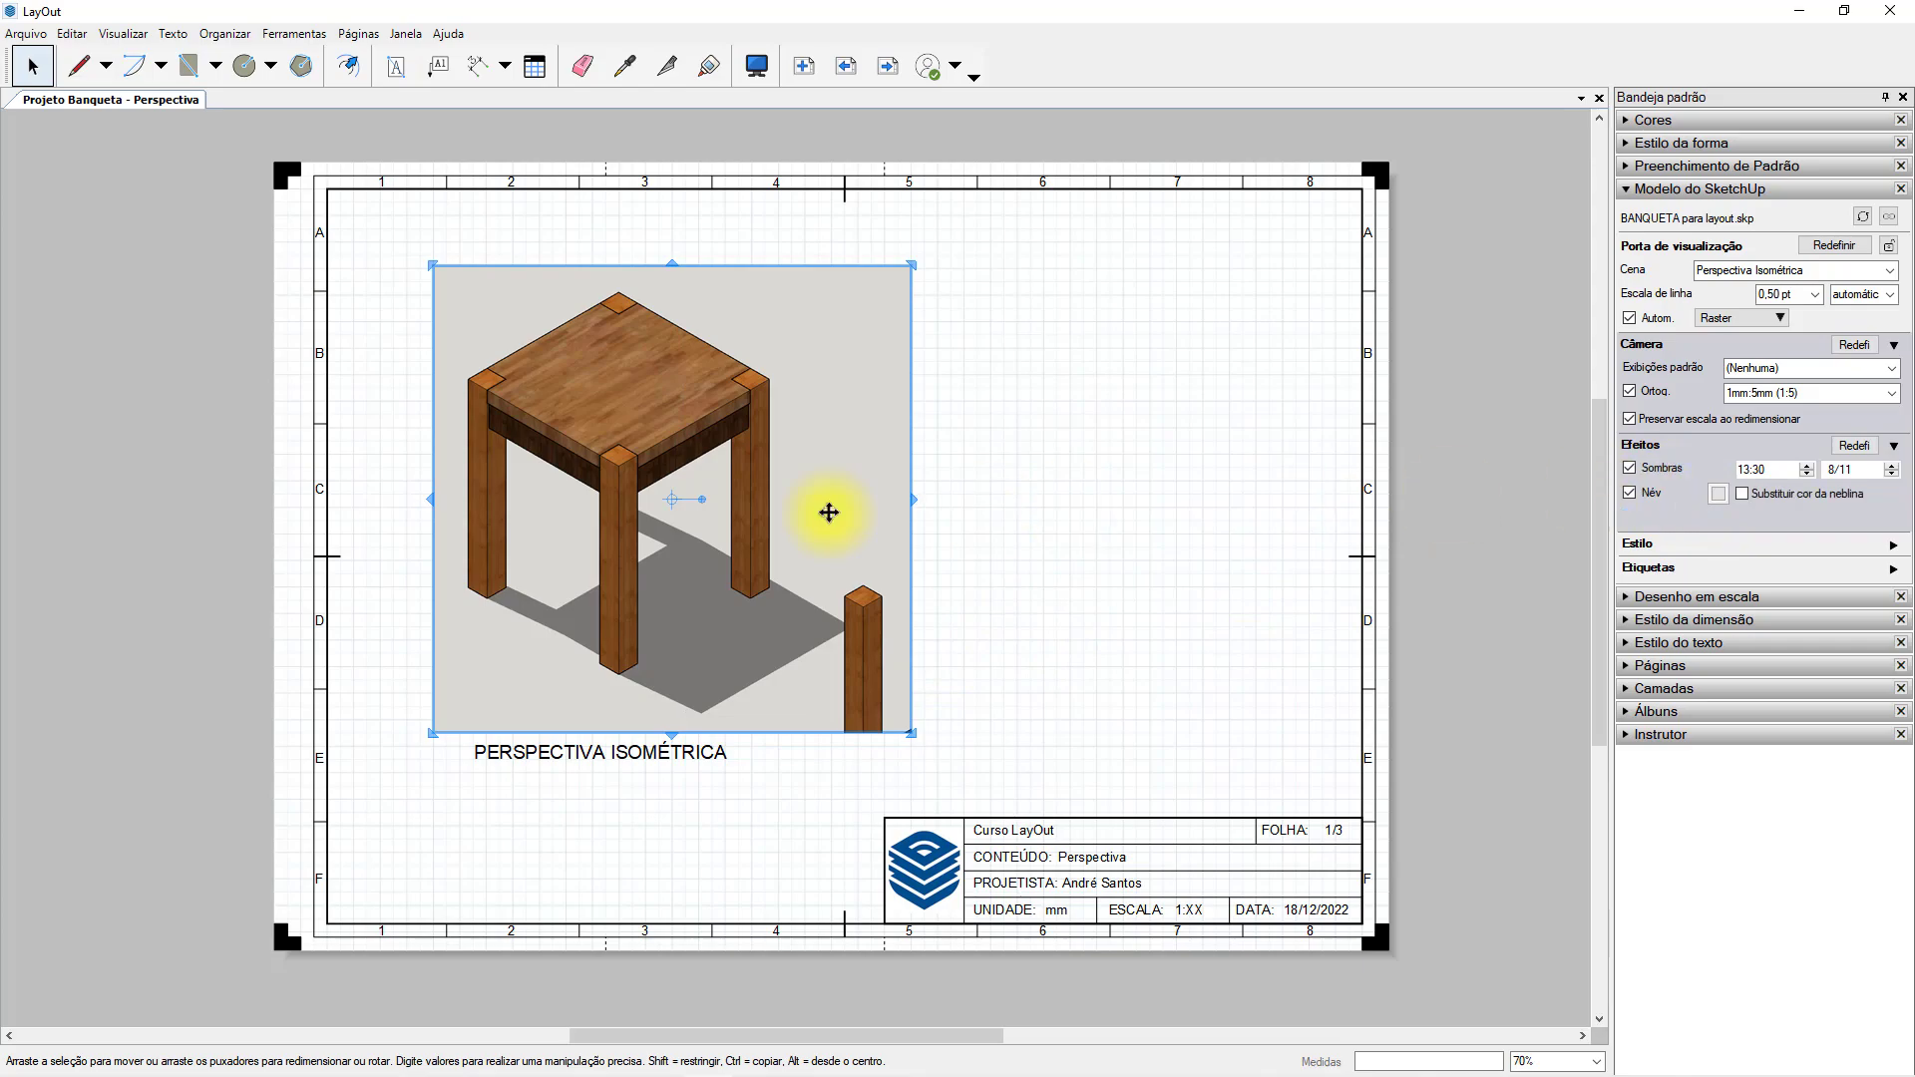
Turn off Sombras for the stool viewport and pull its right edge back in close to the stool.
{"action": "left_click", "coordinate": [1641, 475]}
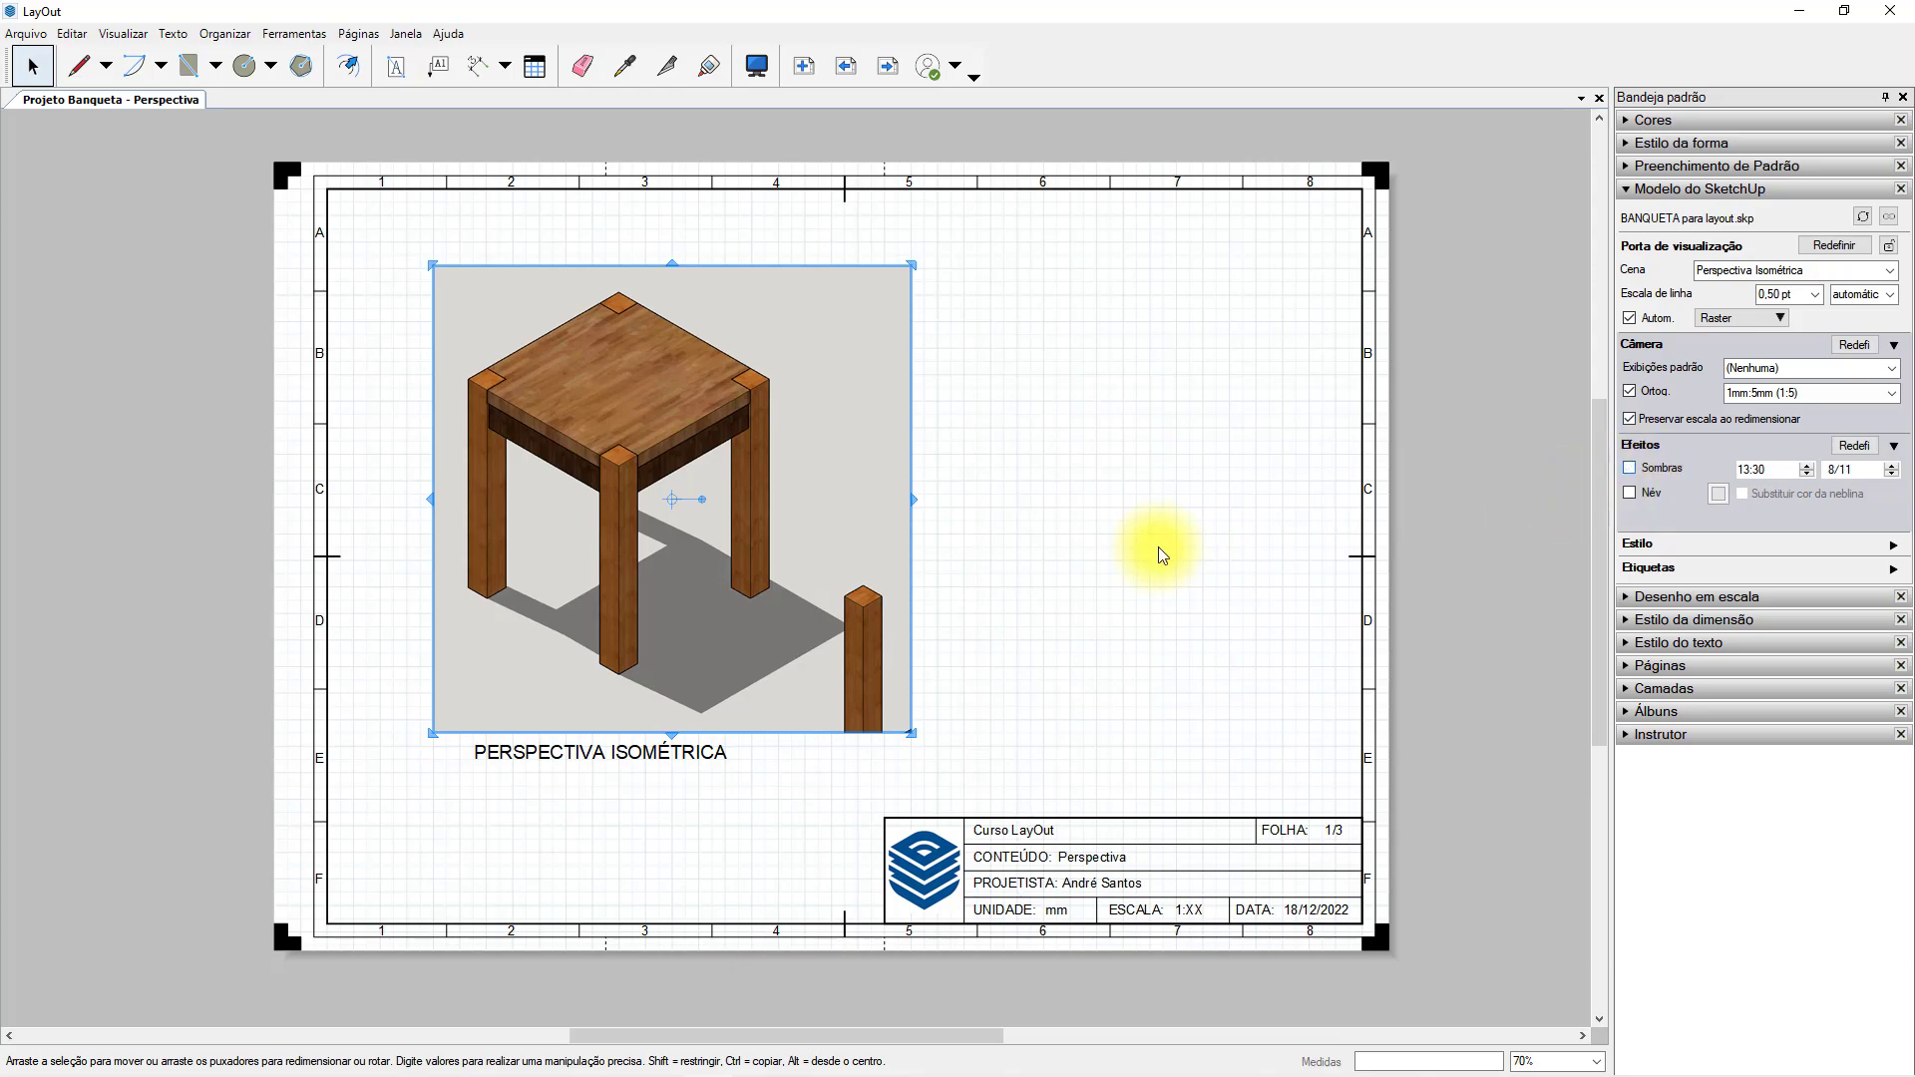
{"action": "left_click", "coordinate": [920, 511]}
{"action": "left_click", "coordinate": [902, 505]}
{"action": "left_click_drag", "start_coordinate": [917, 504], "coordinate": [797, 523]}
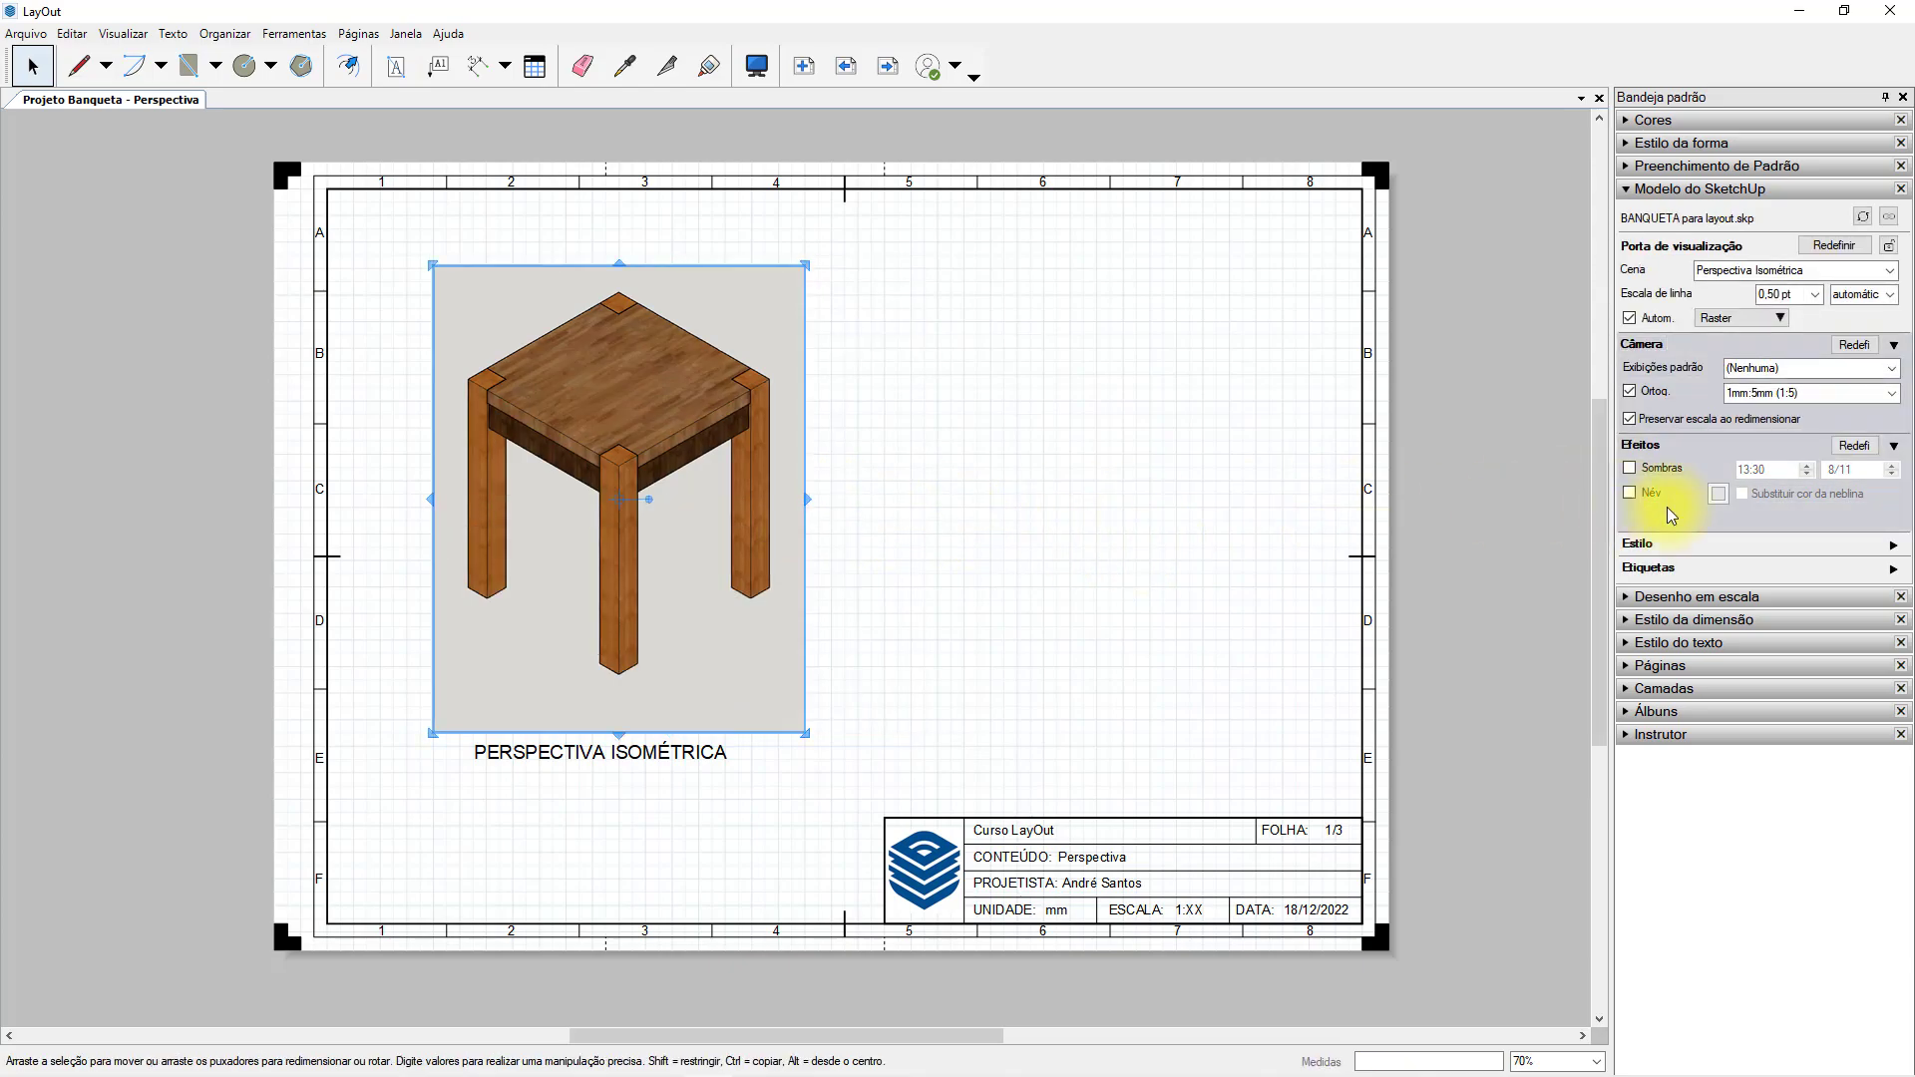
Turn off the Fundo background in the stool viewport's style settings and move the viewport slightly down.
{"action": "left_click", "coordinate": [1894, 548]}
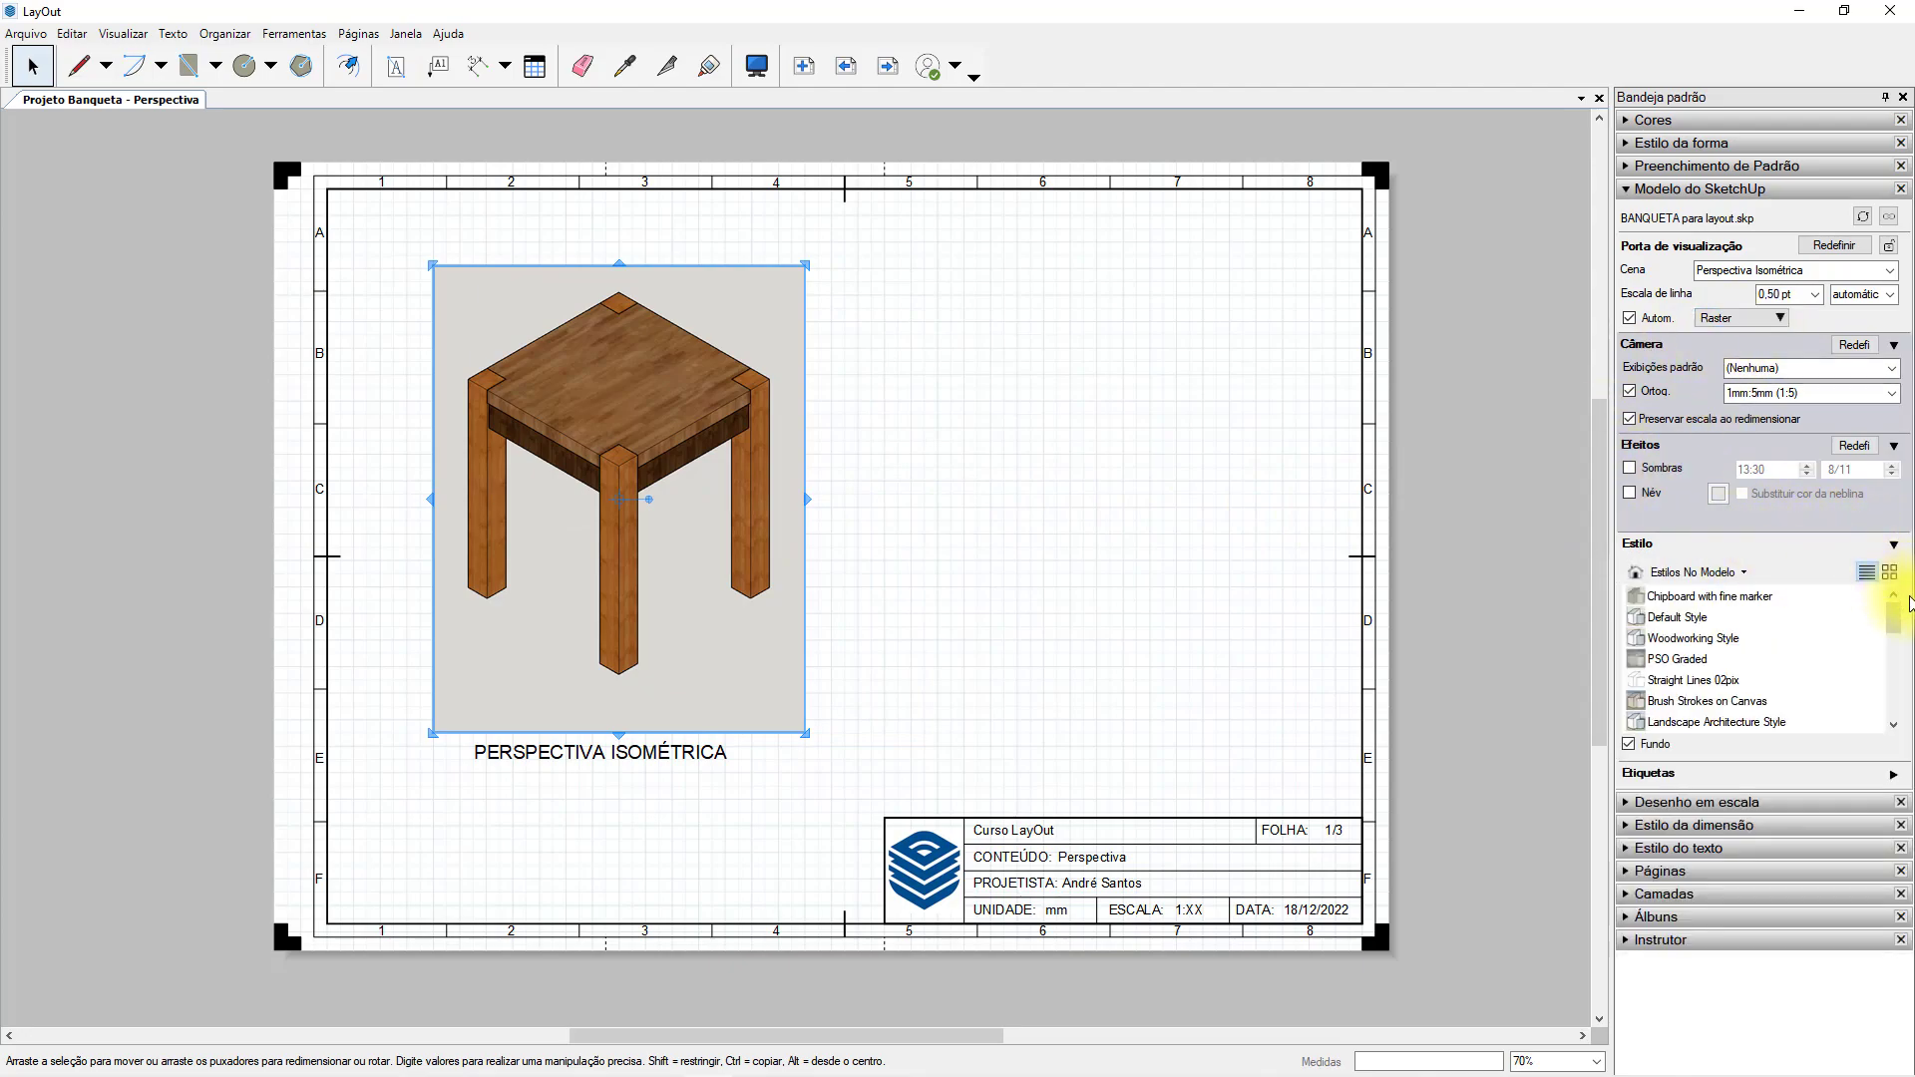
{"action": "mouse_move", "coordinate": [1891, 620]}
{"action": "left_mouse_down"}
{"action": "mouse_move", "coordinate": [1907, 711]}
{"action": "mouse_move", "coordinate": [1889, 632]}
{"action": "mouse_move", "coordinate": [1796, 663]}
{"action": "left_mouse_up"}
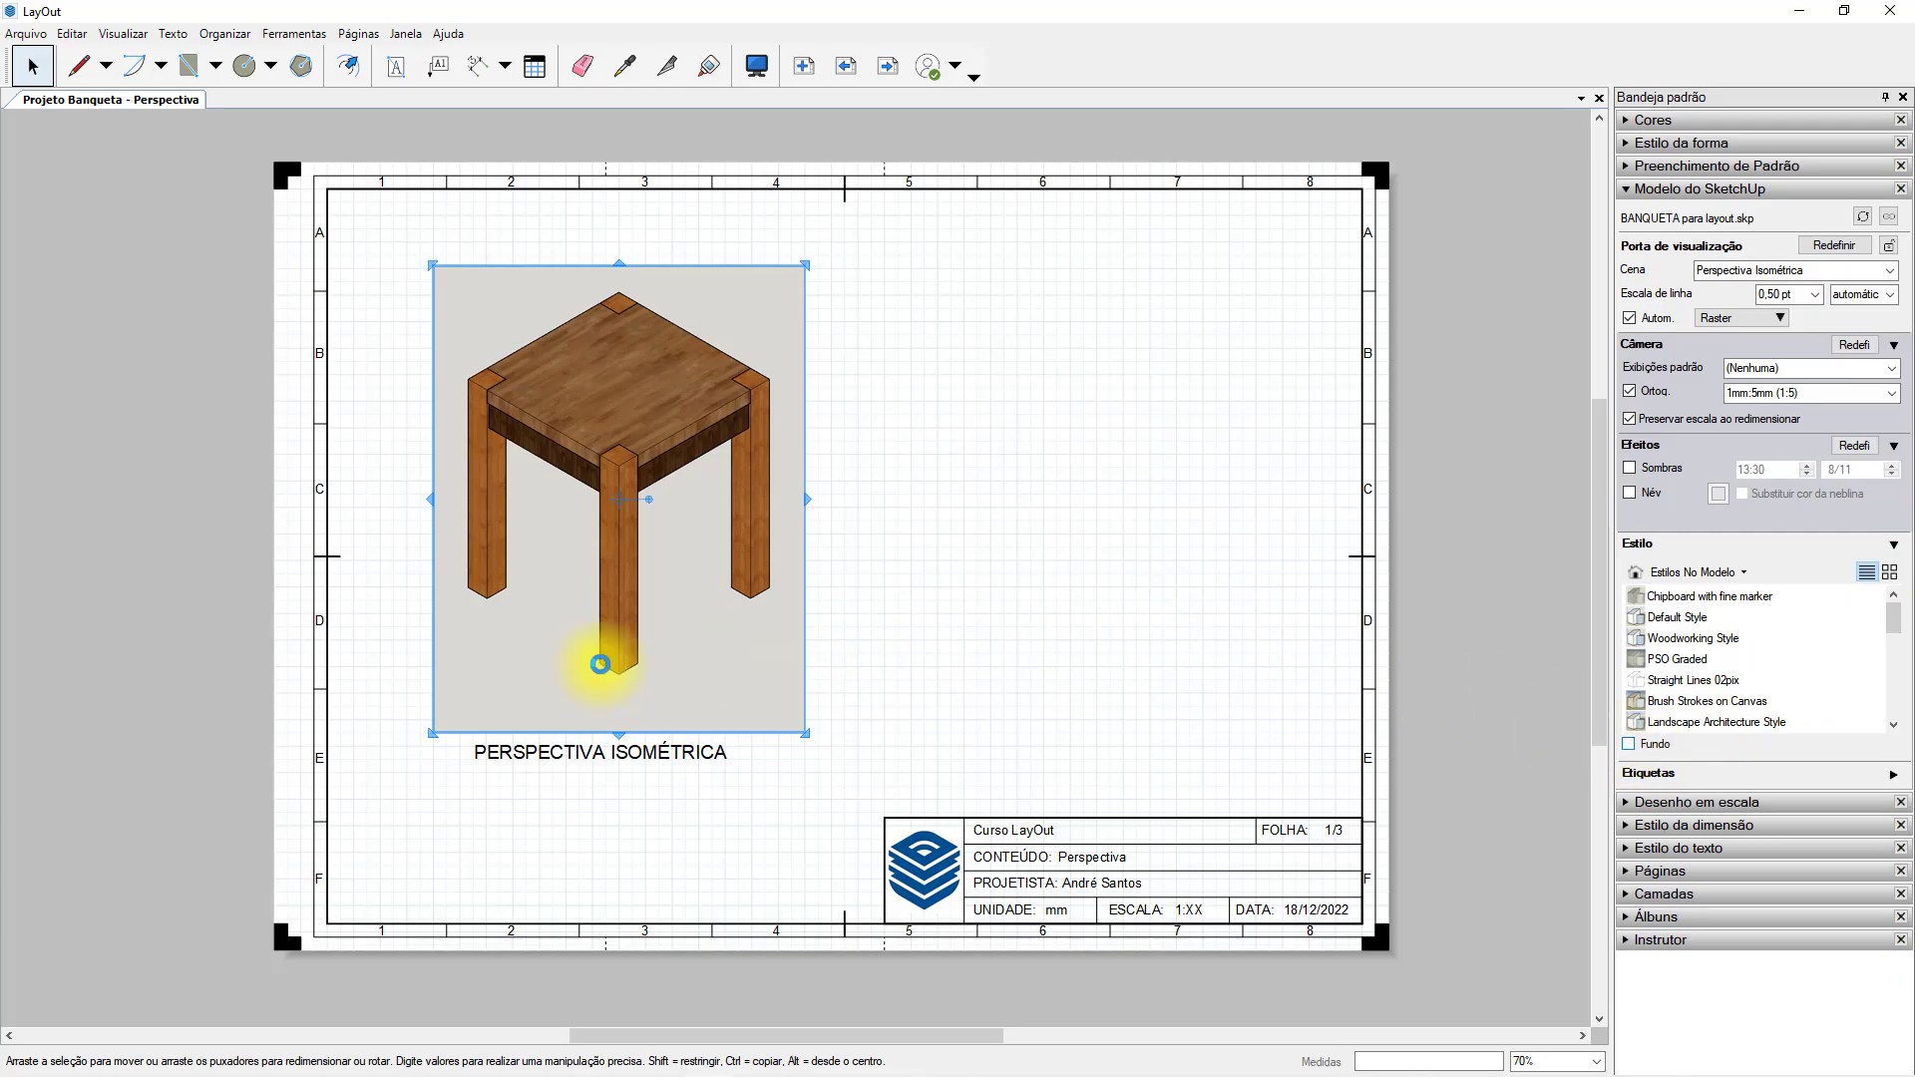
{"action": "left_click", "coordinate": [975, 521]}
{"action": "left_click", "coordinate": [761, 598]}
{"action": "left_click", "coordinate": [1051, 710]}
{"action": "left_click", "coordinate": [675, 479]}
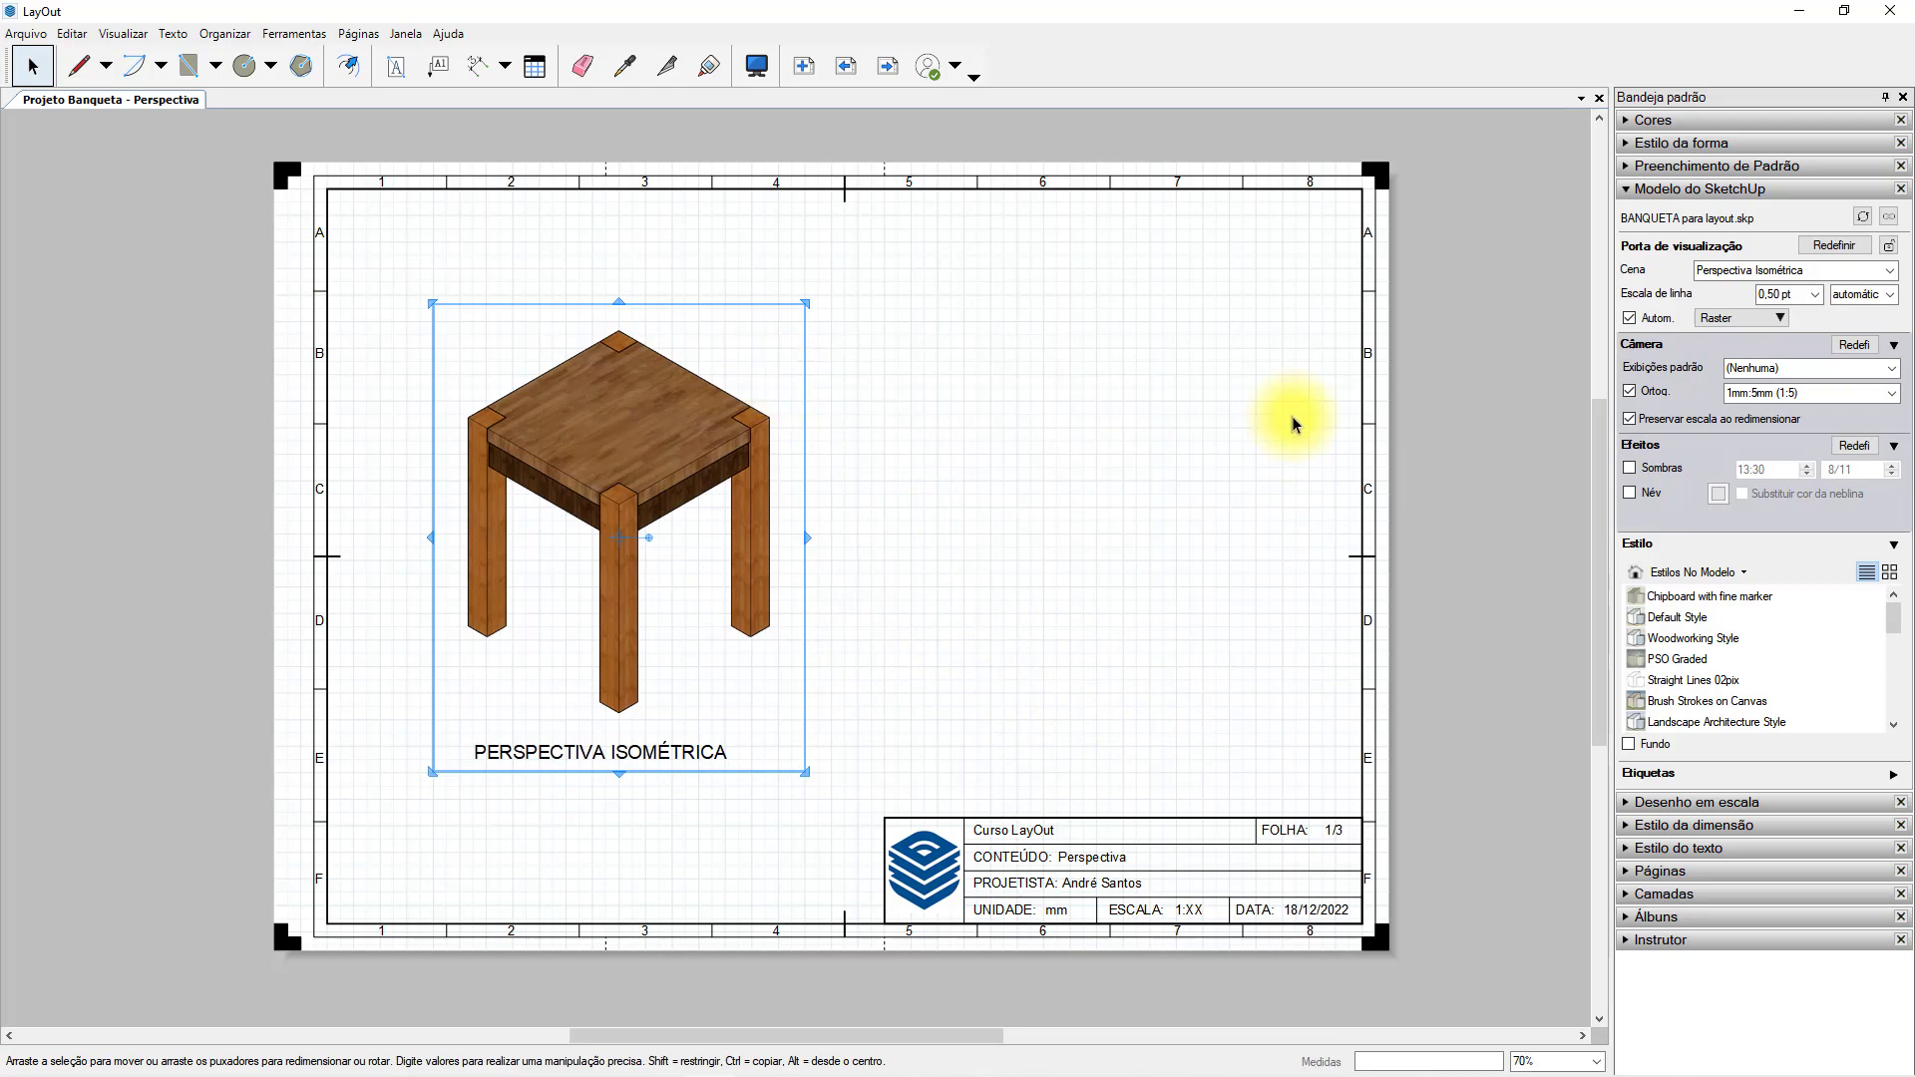
Reset the stool viewport's camera and enlarge the viewport by its edges and corners so the stool fills the middle of the sheet.
{"action": "left_click", "coordinate": [1855, 347]}
{"action": "left_click_drag", "start_coordinate": [805, 302], "coordinate": [806, 255]}
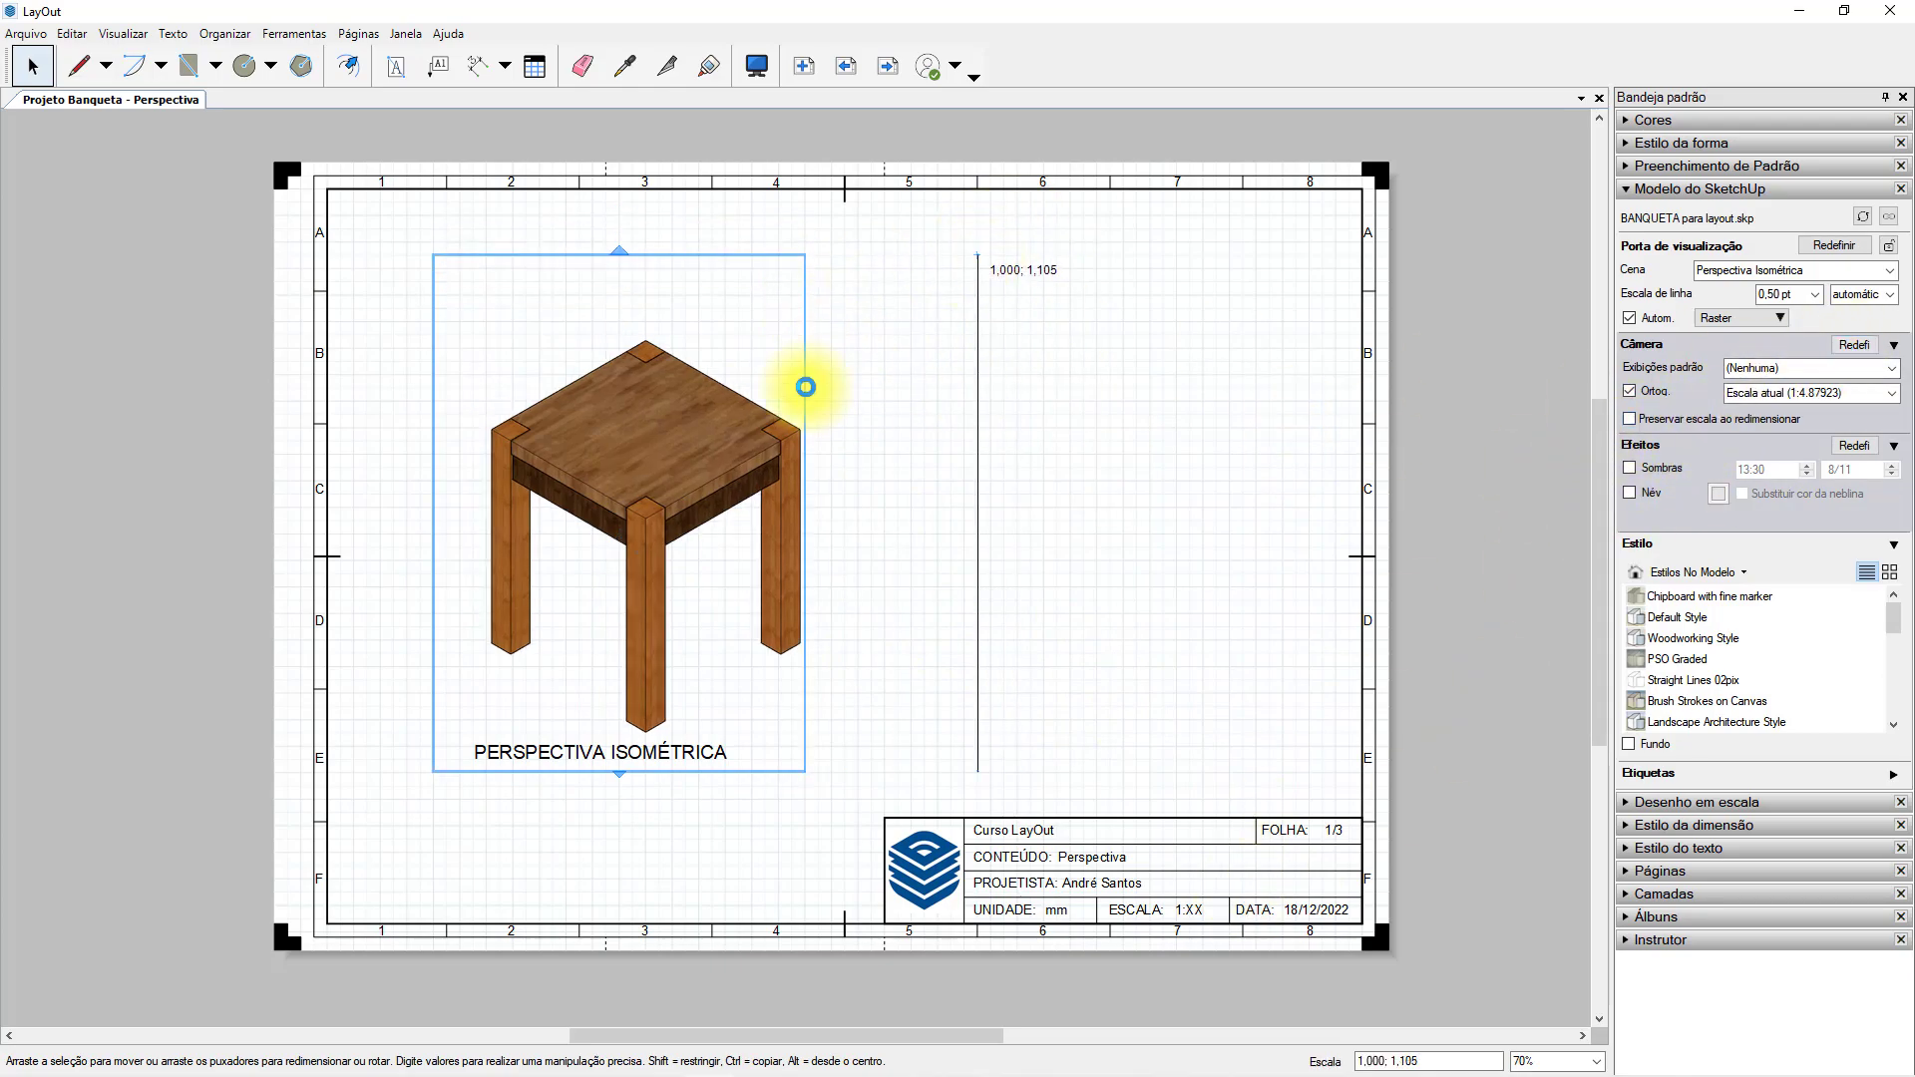
{"action": "left_click_drag", "start_coordinate": [806, 513], "coordinate": [1056, 489]}
{"action": "left_click_drag", "start_coordinate": [604, 226], "coordinate": [539, 201]}
{"action": "left_click_drag", "start_coordinate": [1083, 742], "coordinate": [1132, 773]}
{"action": "left_click", "coordinate": [1227, 445]}
Move the PERSPECTIVA ISOMÉTRICA title to the right so it sits beneath the enlarged stool.
{"action": "left_click", "coordinate": [500, 750]}
{"action": "left_click_drag", "start_coordinate": [499, 750], "coordinate": [693, 760]}
{"action": "left_click", "coordinate": [1133, 620]}
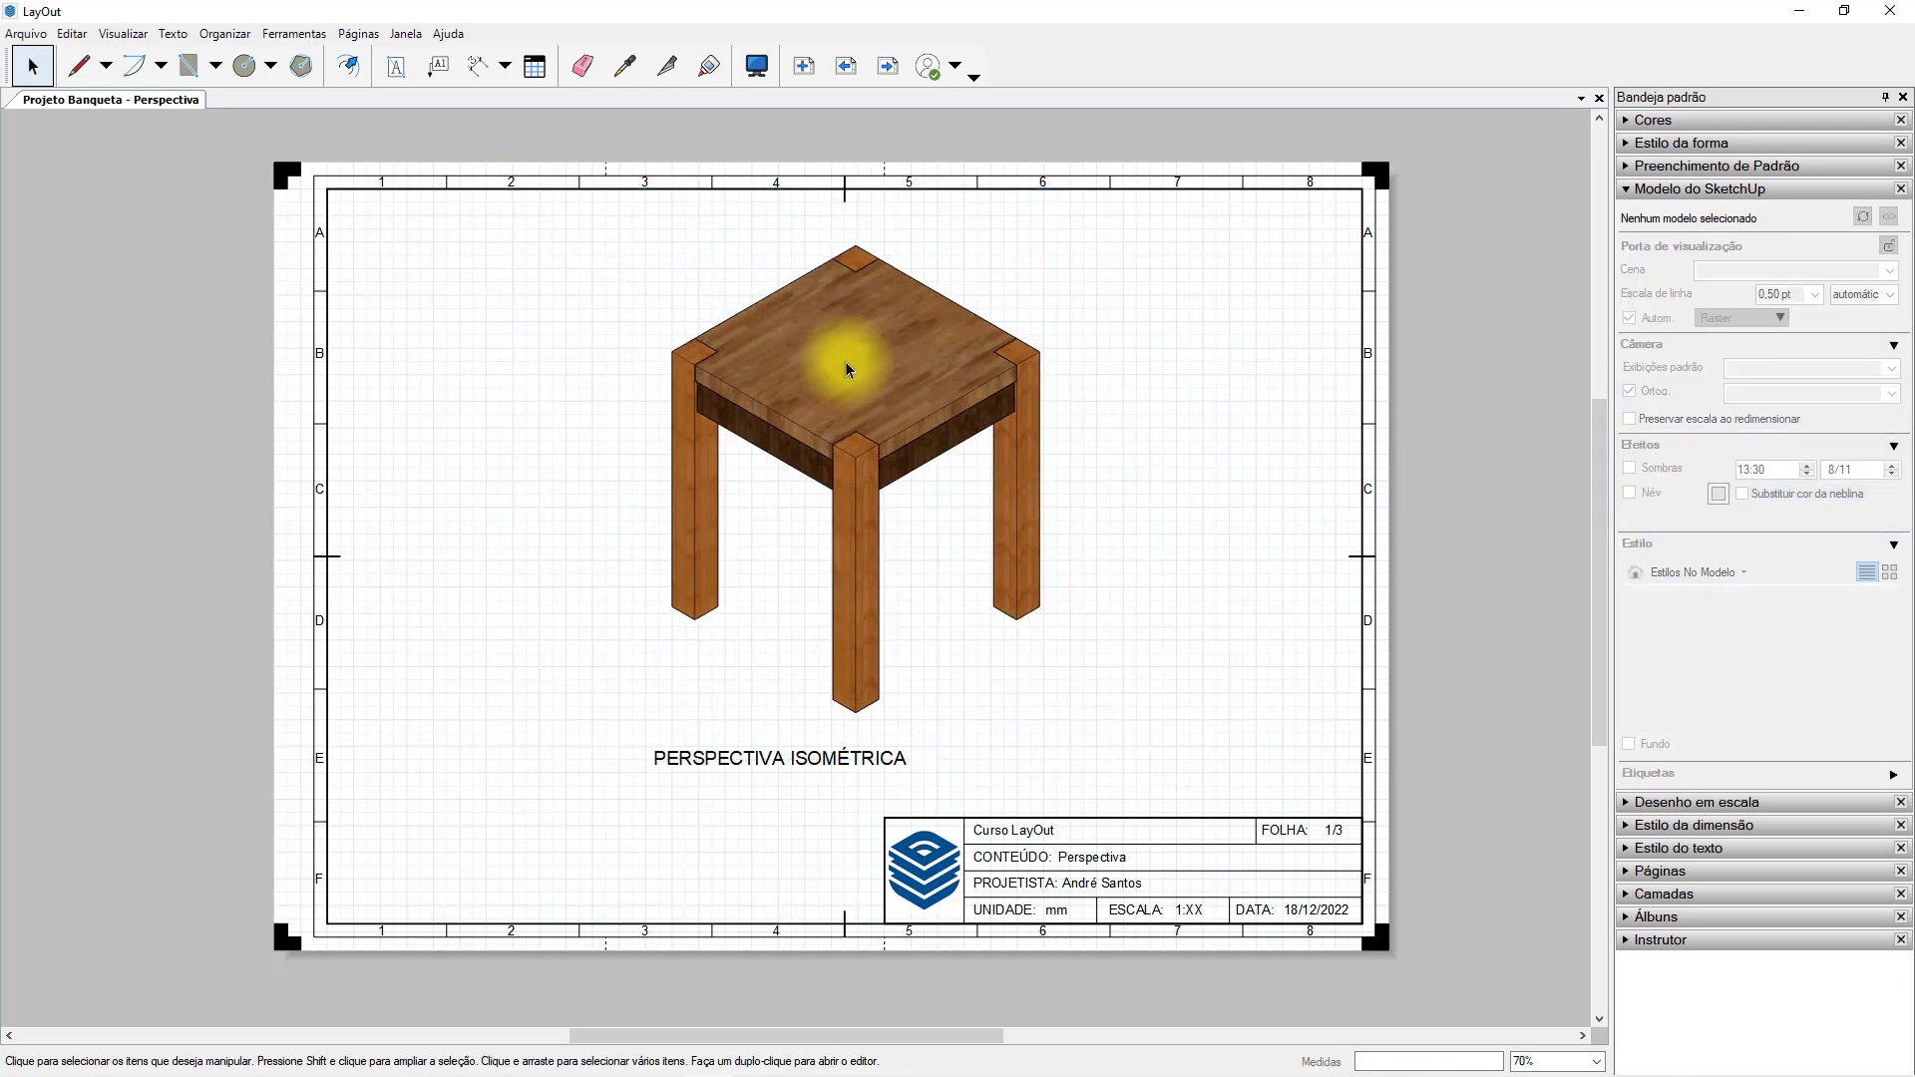
Show the stool viewport's styles as thumbnails and browse the available style collections.
{"action": "left_click", "coordinate": [1035, 368]}
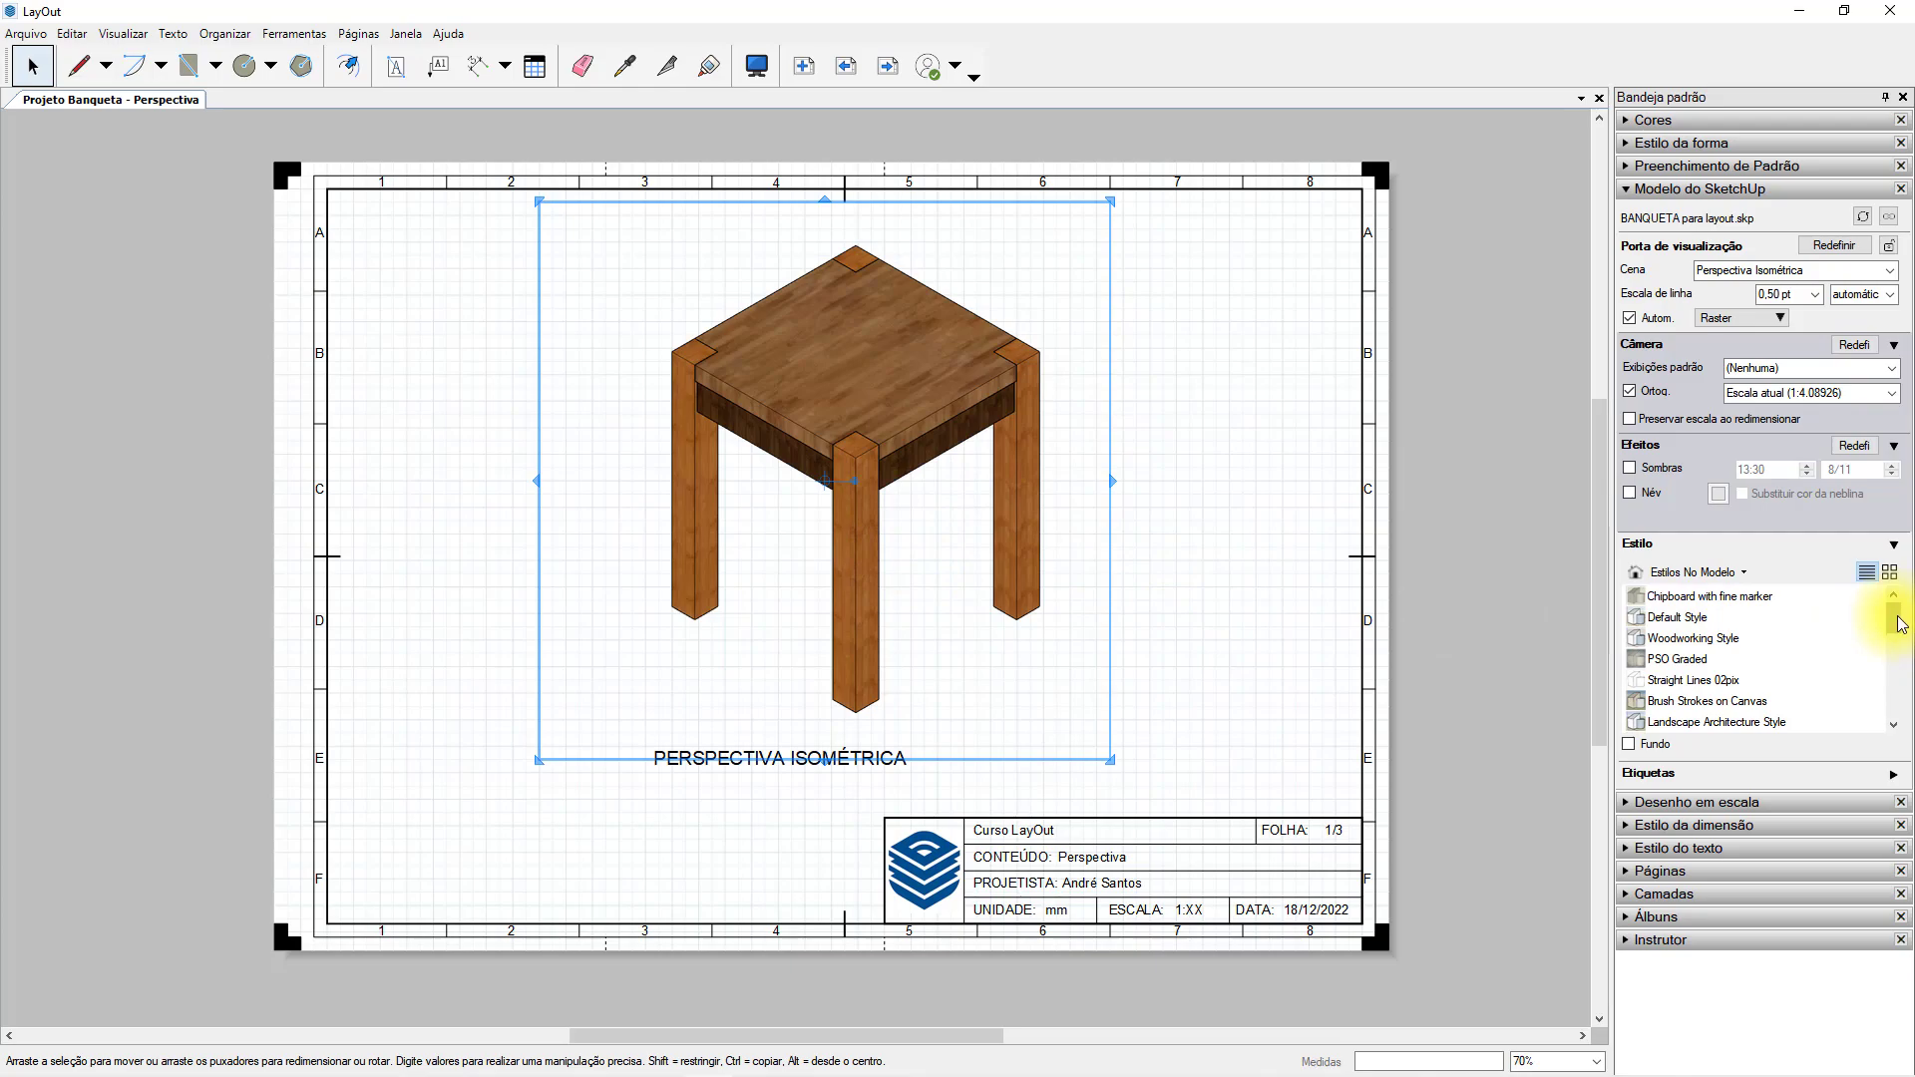
{"action": "left_click", "coordinate": [1893, 580]}
{"action": "mouse_move", "coordinate": [1893, 609]}
{"action": "left_mouse_down"}
{"action": "mouse_move", "coordinate": [1895, 674]}
{"action": "mouse_move", "coordinate": [1894, 607]}
{"action": "left_mouse_up"}
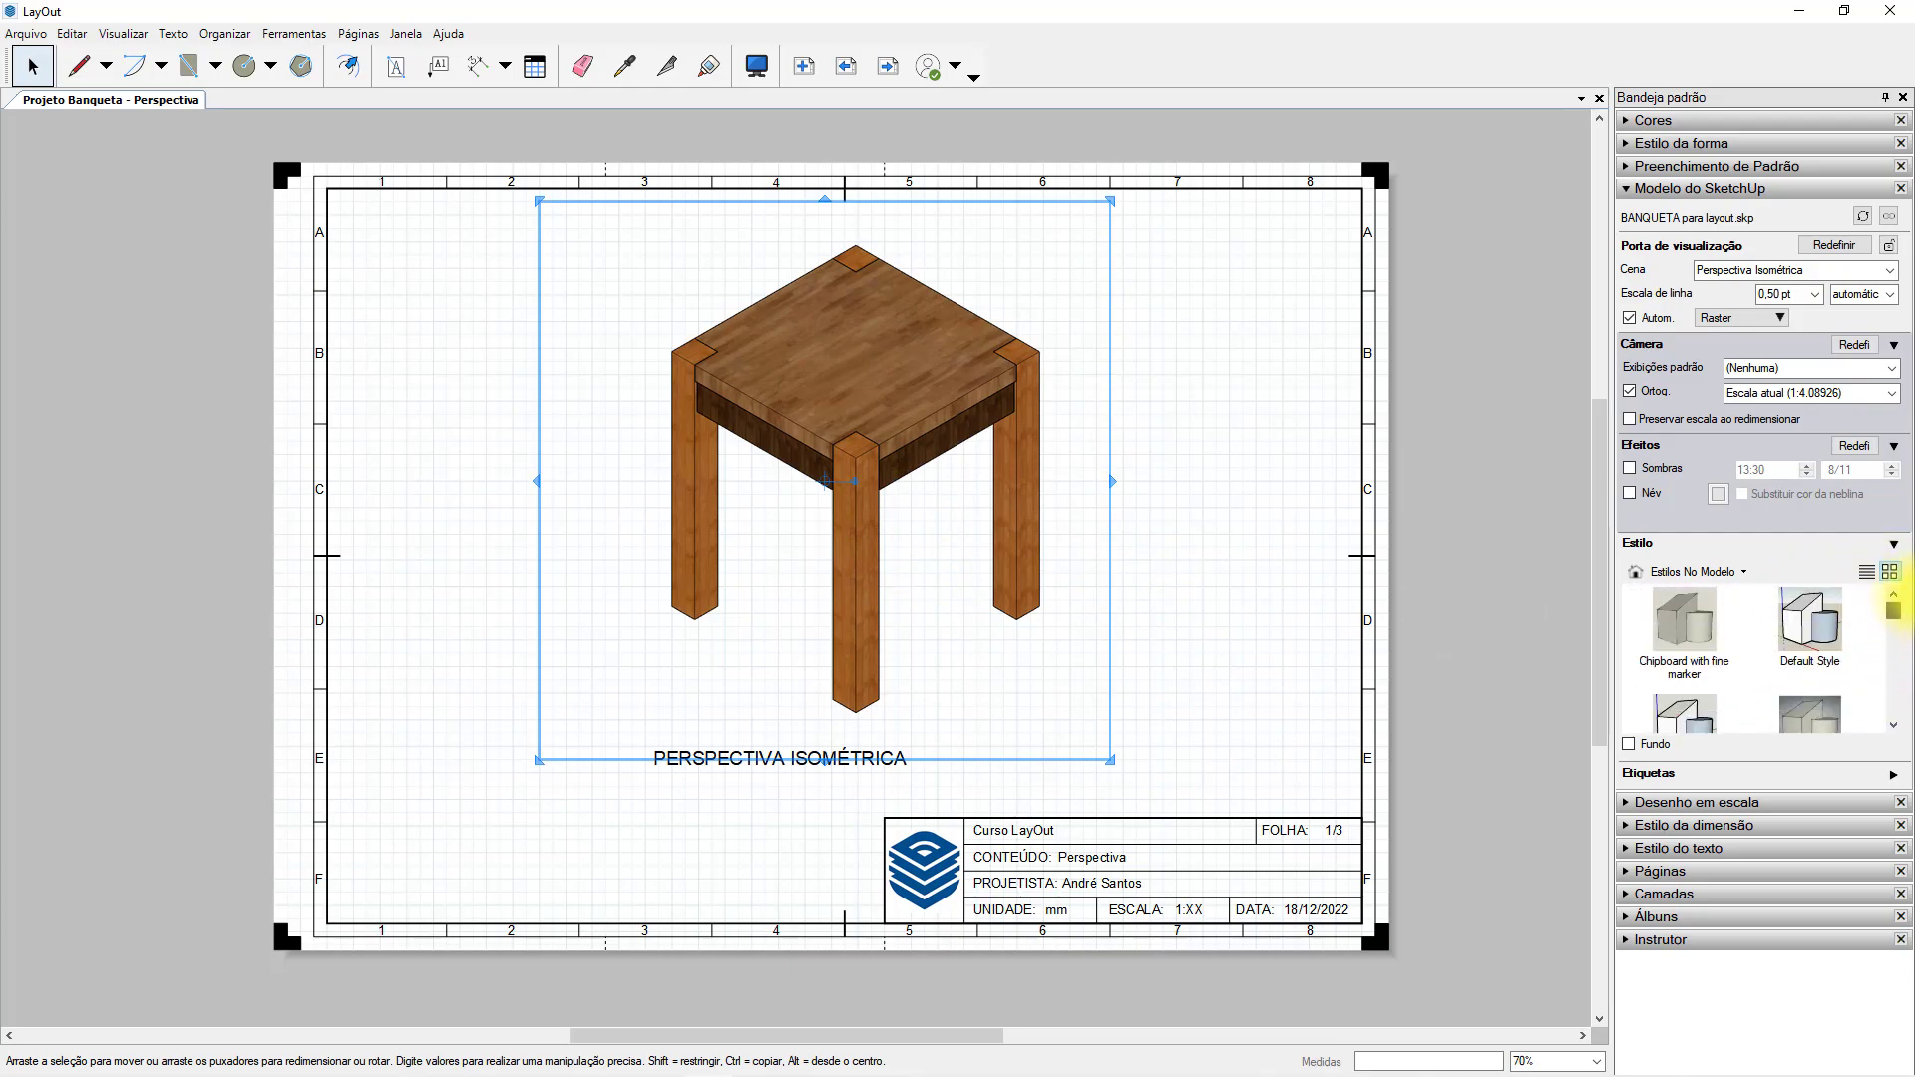
{"action": "left_click", "coordinate": [1745, 573]}
{"action": "left_click", "coordinate": [1684, 626]}
{"action": "left_click", "coordinate": [1666, 571]}
{"action": "left_click", "coordinate": [1680, 663]}
Open the Default Styles collection and apply the HiddenLine style to the stool viewport.
{"action": "left_click", "coordinate": [1666, 572]}
{"action": "left_click", "coordinate": [1699, 641]}
{"action": "mouse_move", "coordinate": [1896, 624]}
{"action": "left_mouse_down"}
{"action": "mouse_move", "coordinate": [1901, 648]}
{"action": "mouse_move", "coordinate": [1802, 649]}
{"action": "mouse_move", "coordinate": [1898, 630]}
{"action": "left_mouse_up"}
{"action": "left_click", "coordinate": [1706, 653]}
{"action": "double_click", "coordinate": [1705, 651]}
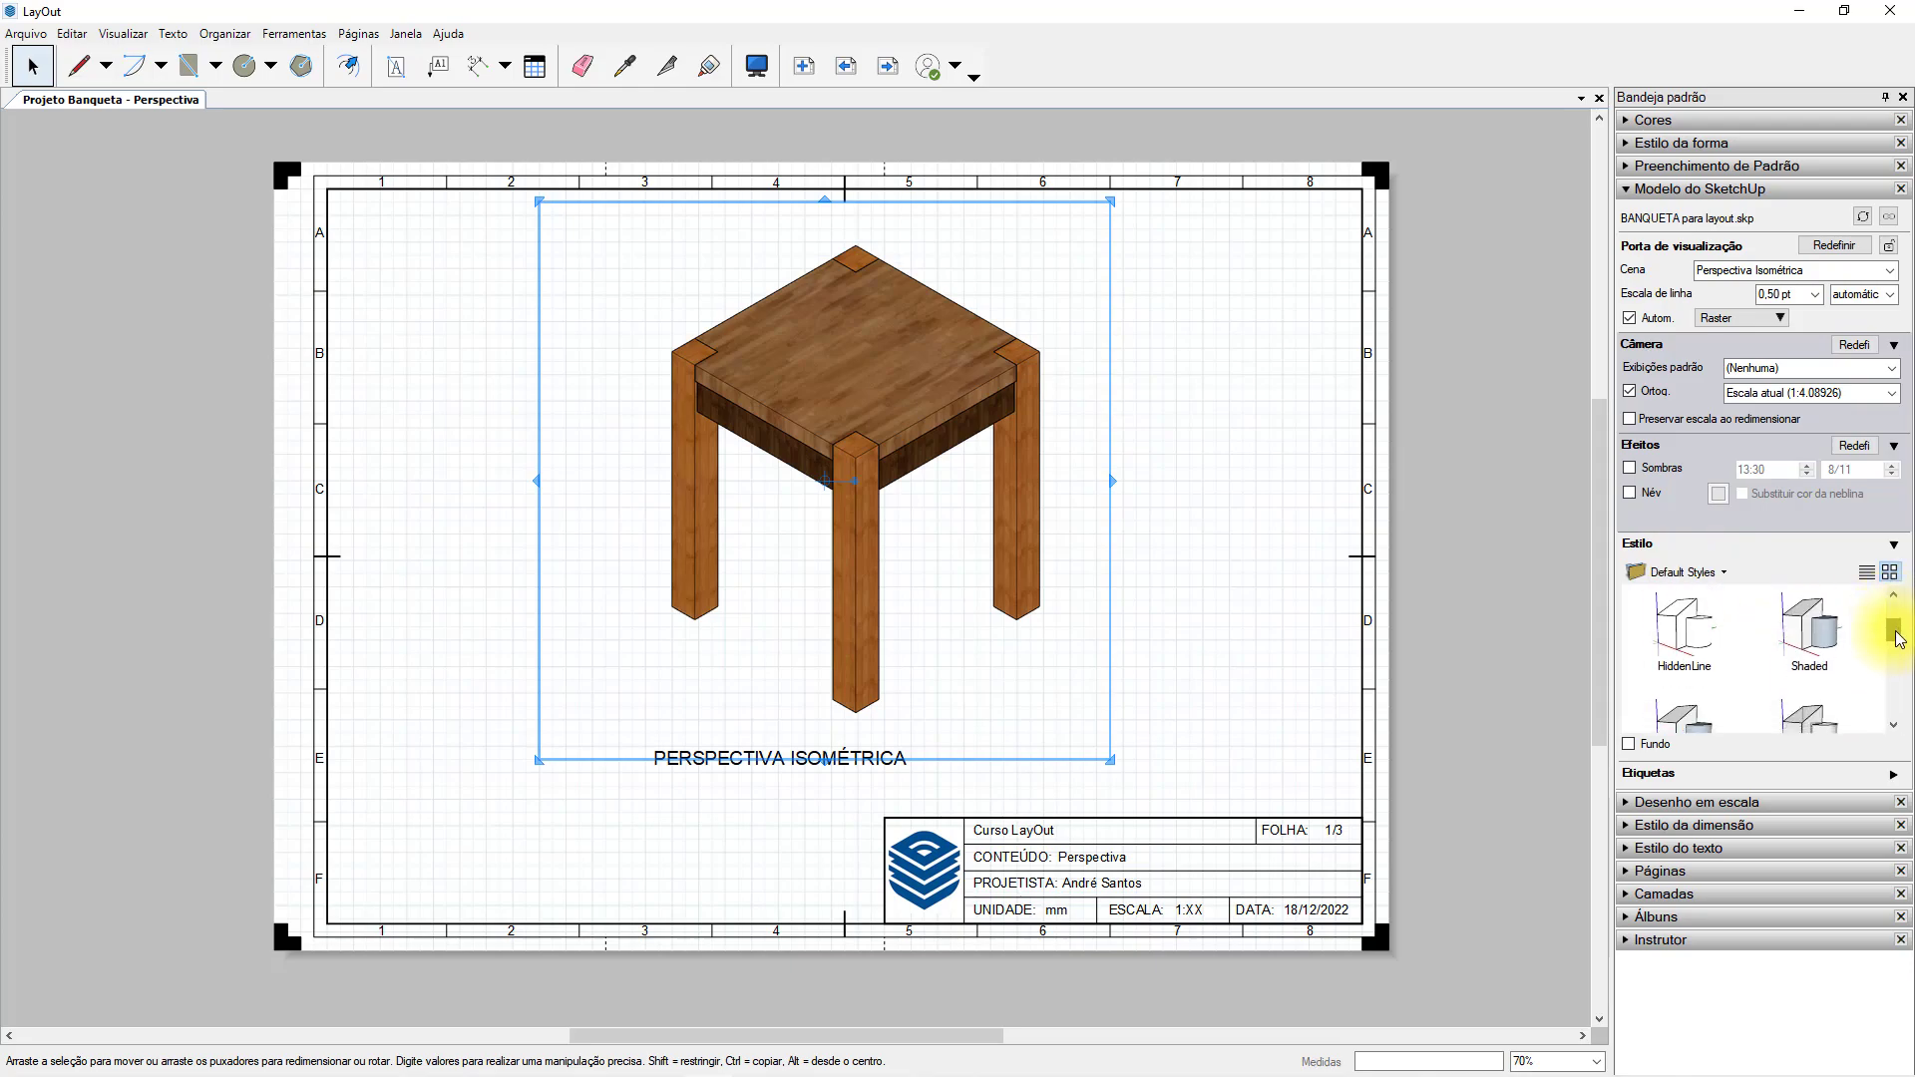
{"action": "left_click", "coordinate": [1683, 636]}
{"action": "left_click", "coordinate": [1226, 448]}
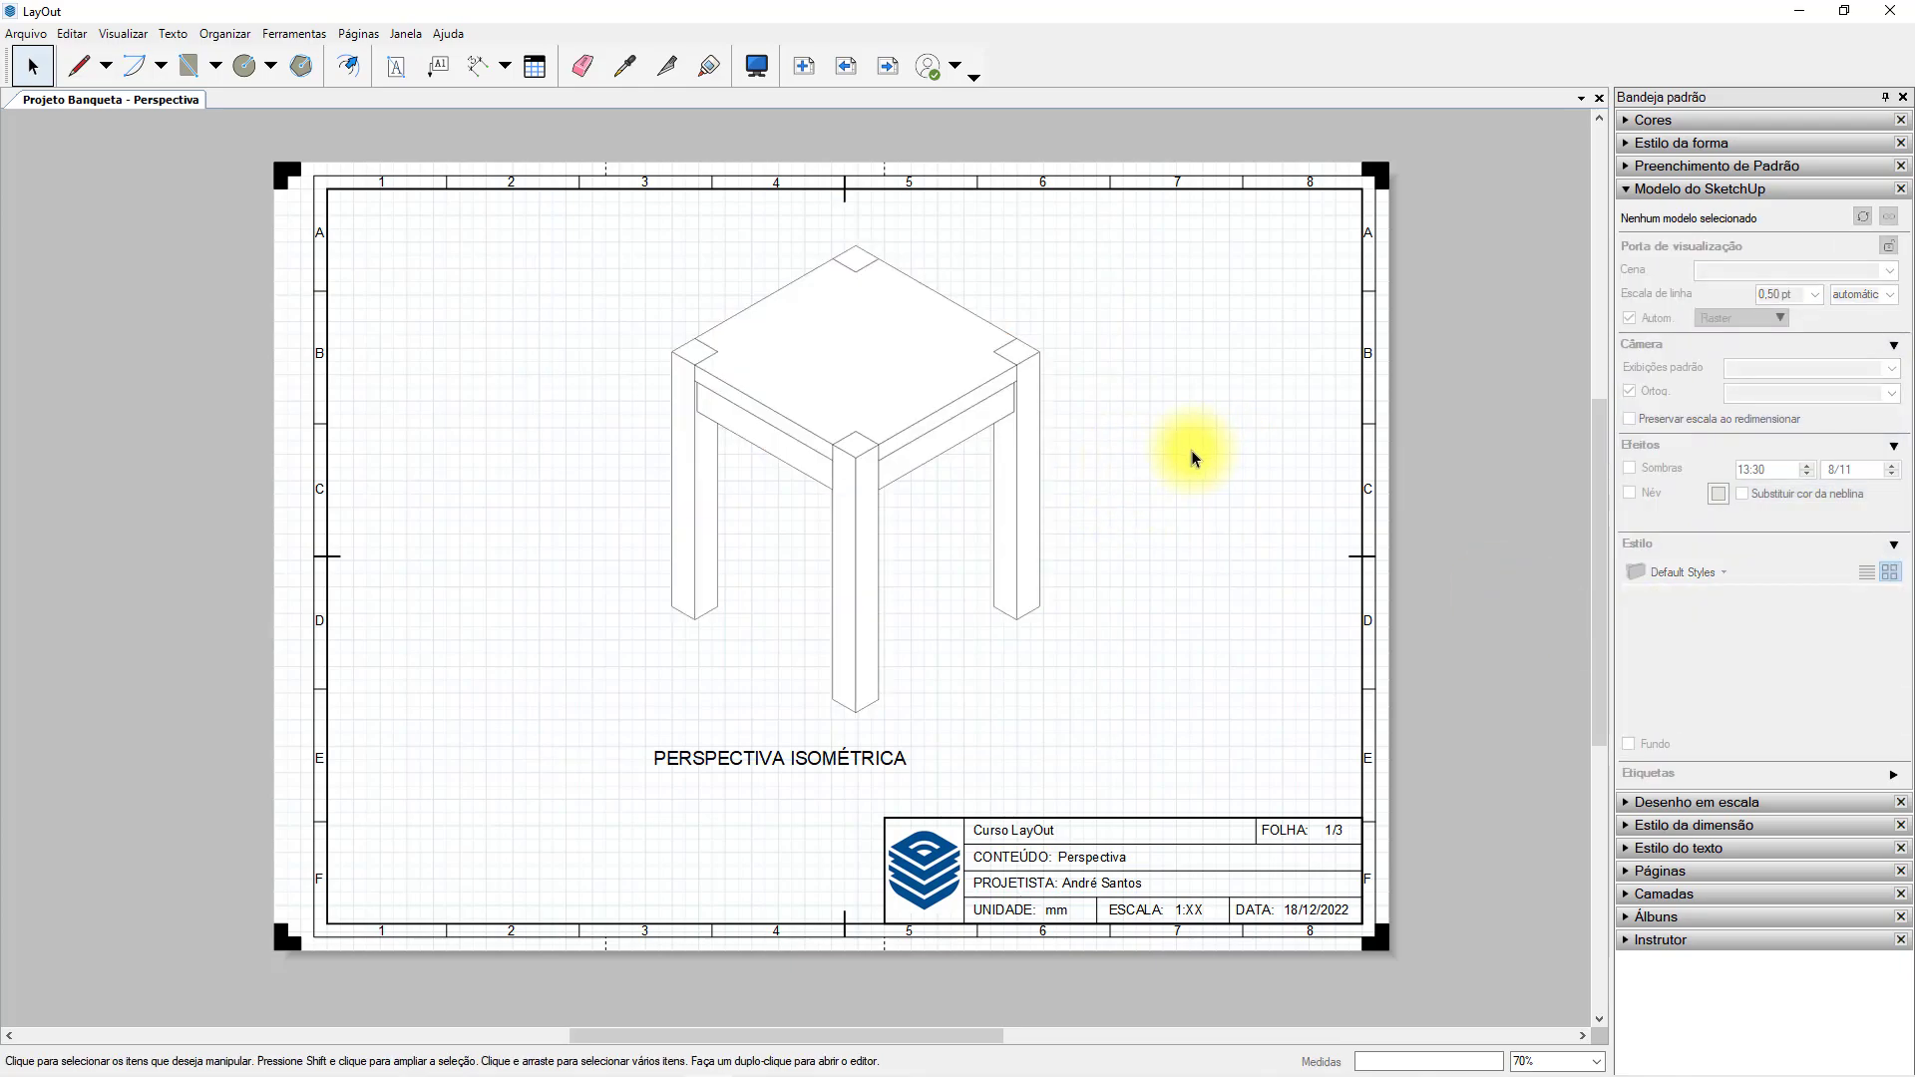
Set the stool viewport's line scale to 1 pt.
{"action": "left_click", "coordinate": [898, 391]}
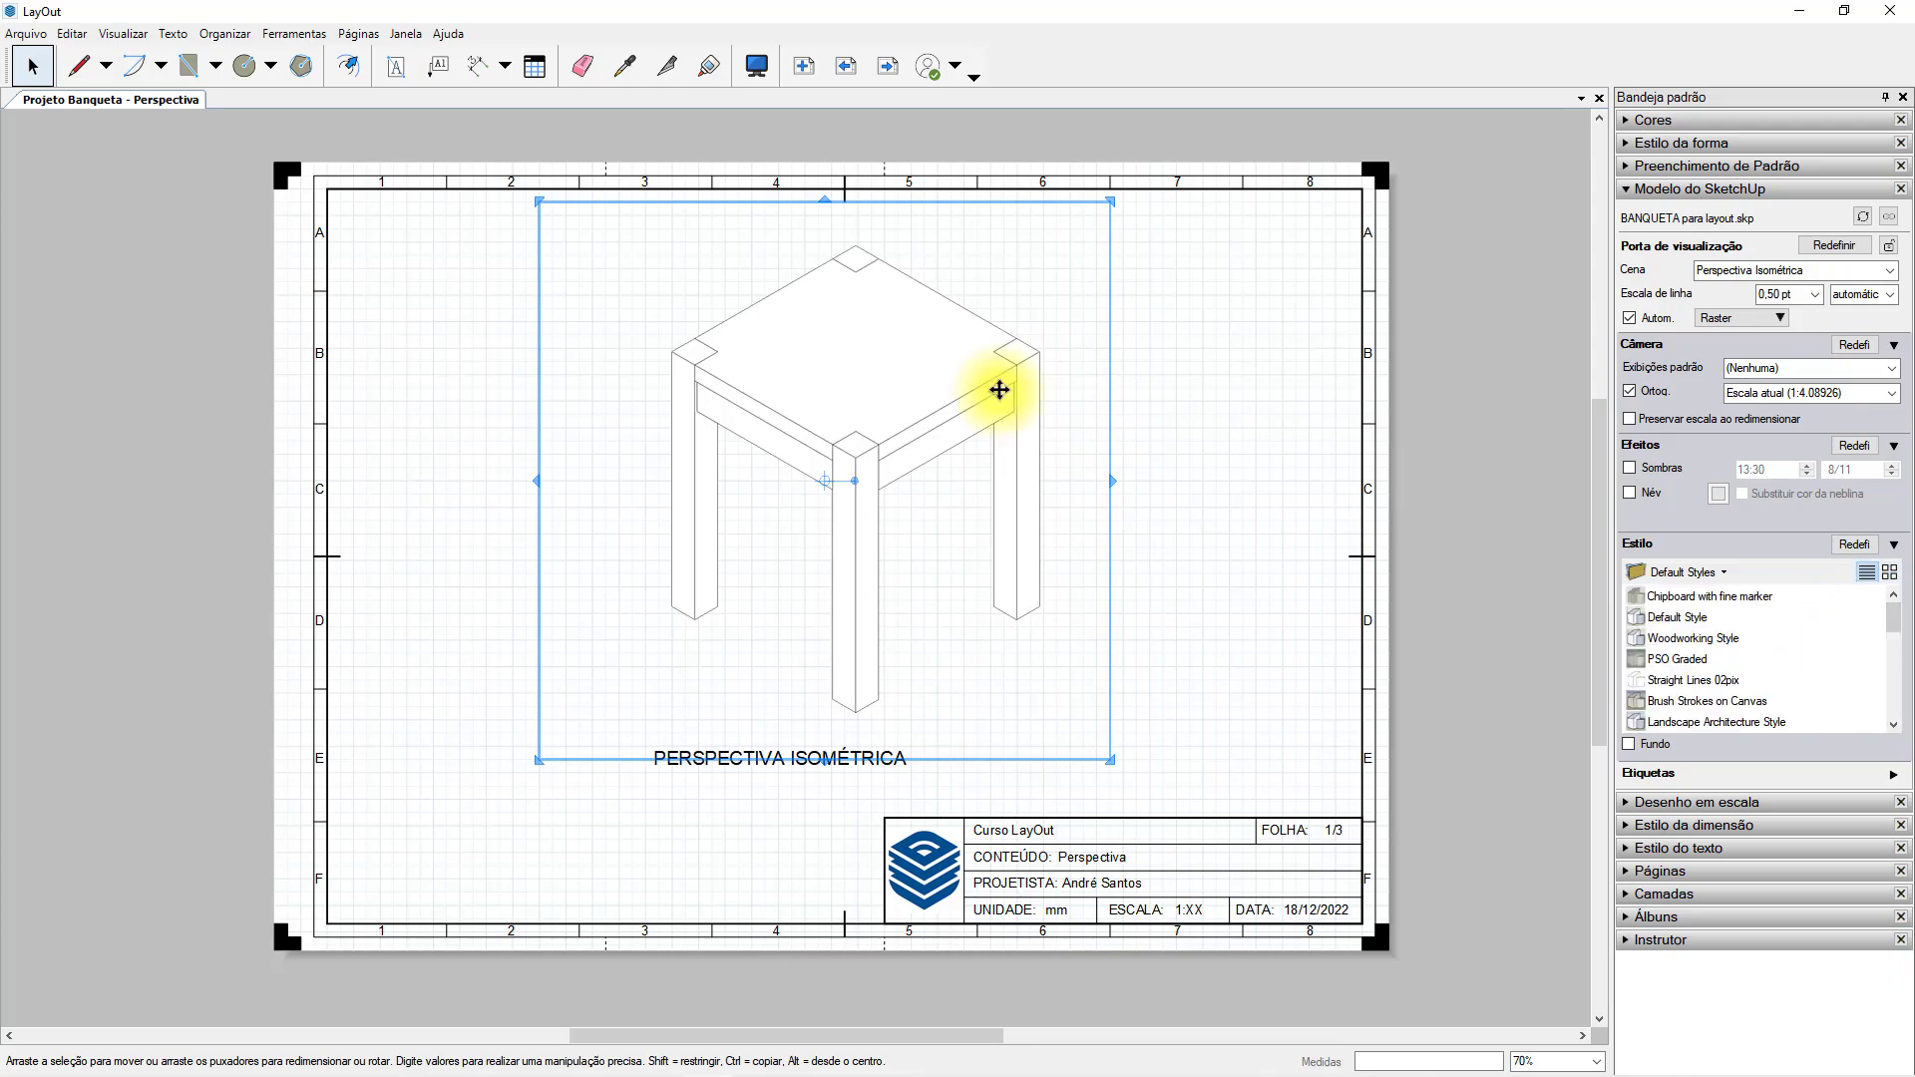
{"action": "left_click", "coordinate": [1816, 295]}
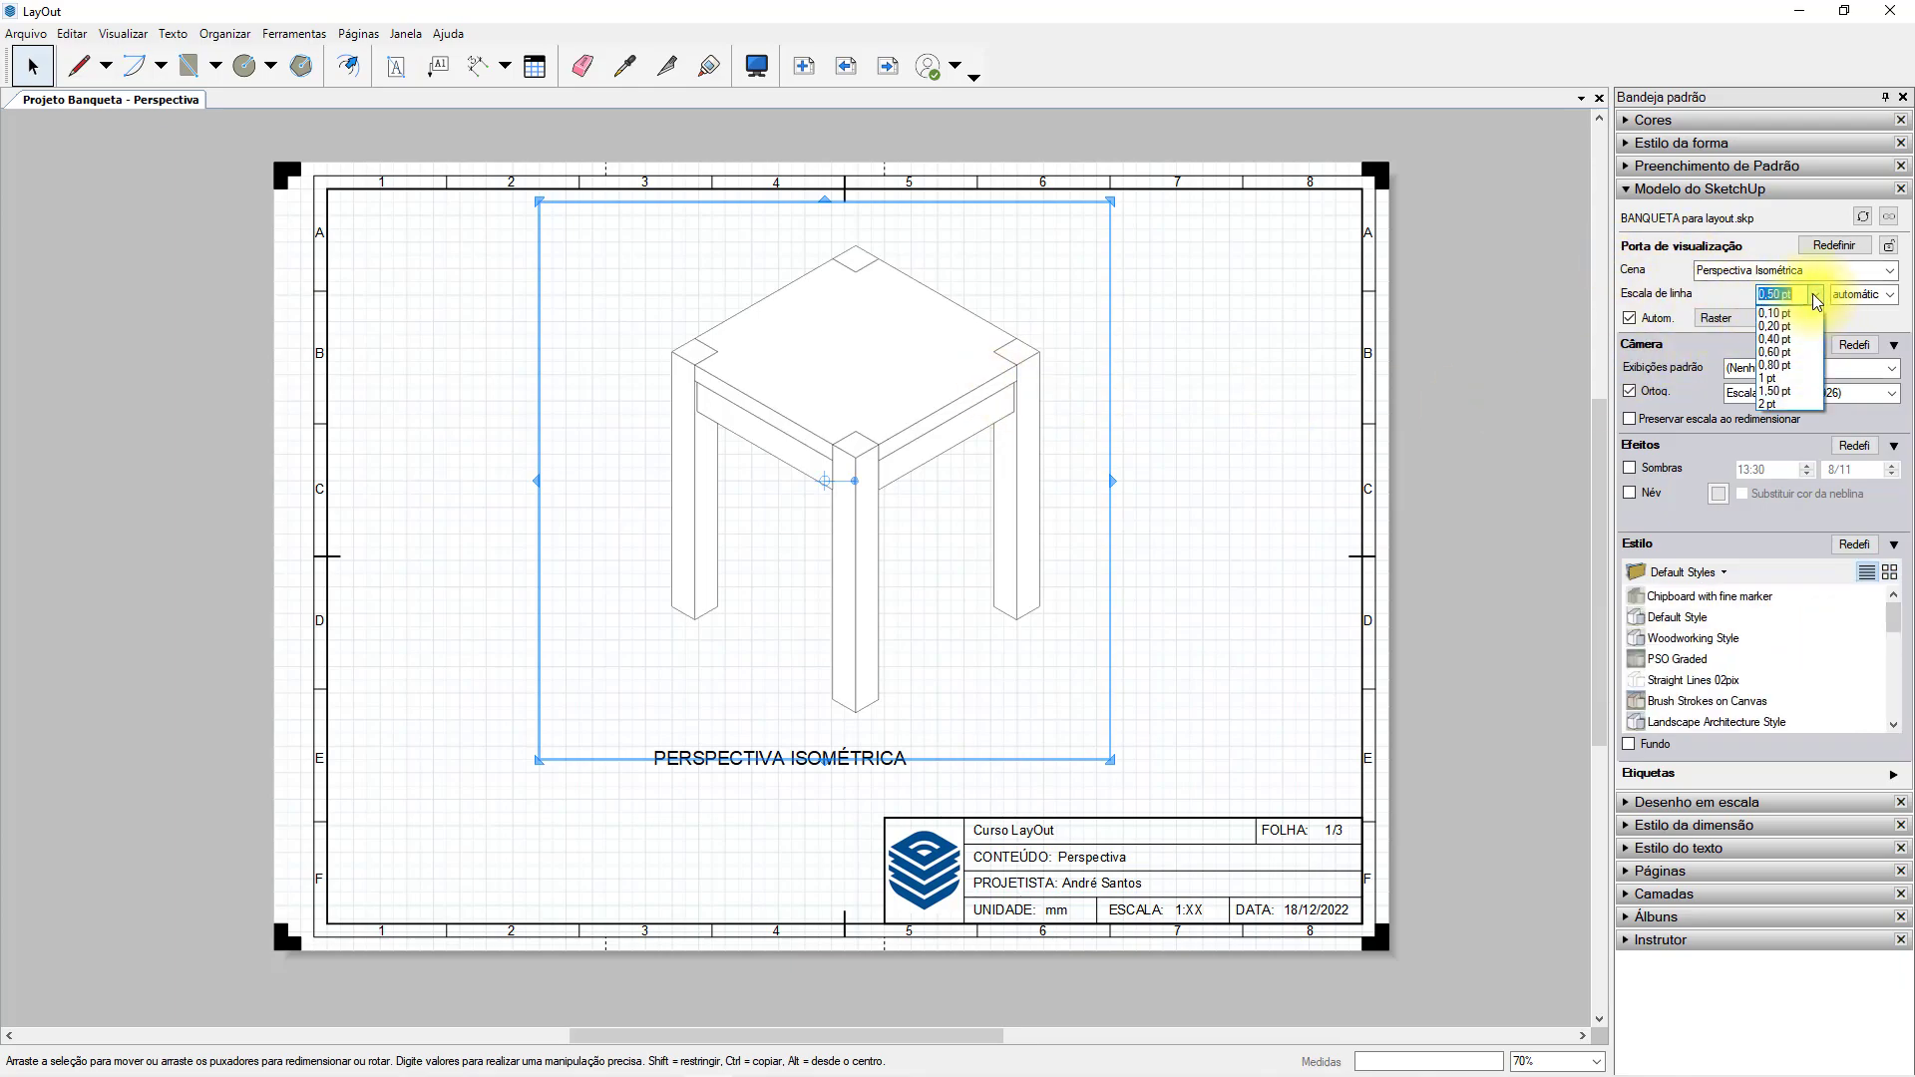
{"action": "left_click", "coordinate": [1796, 384]}
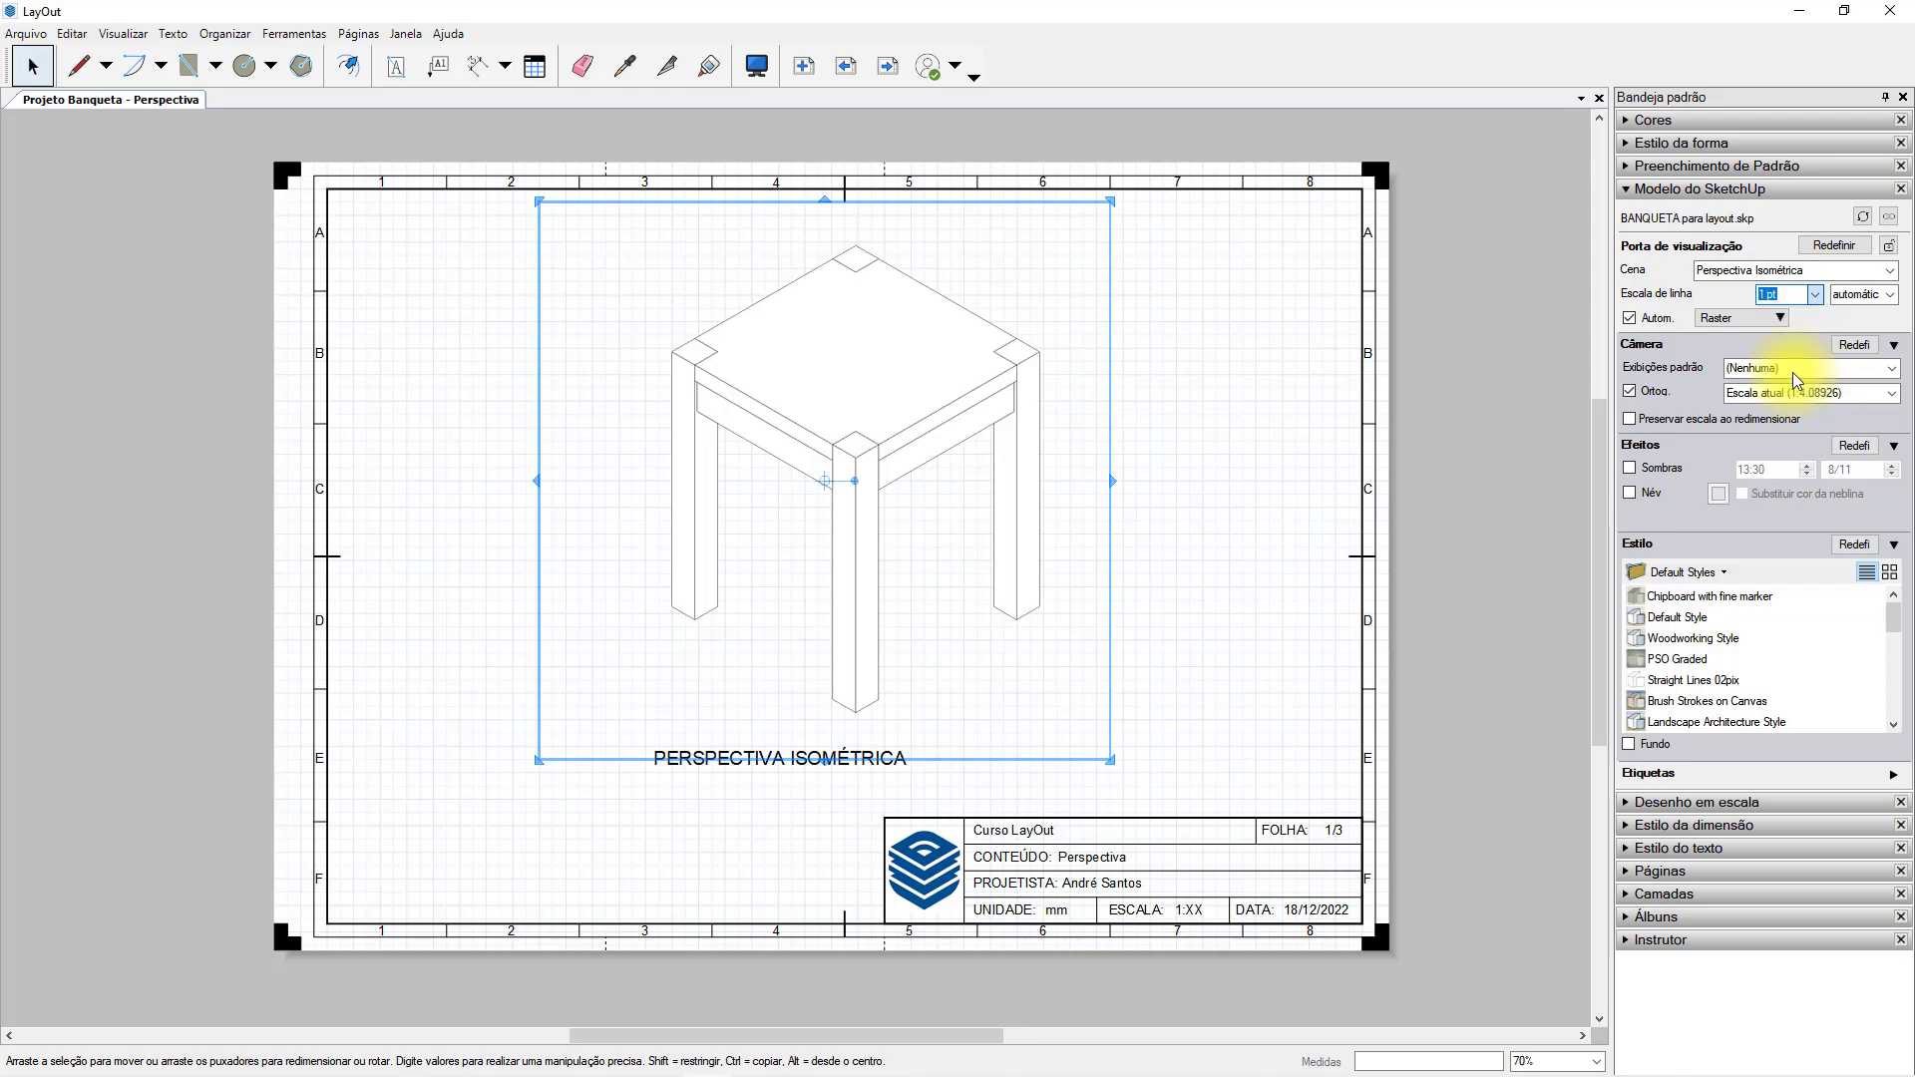
{"action": "left_click", "coordinate": [1249, 395]}
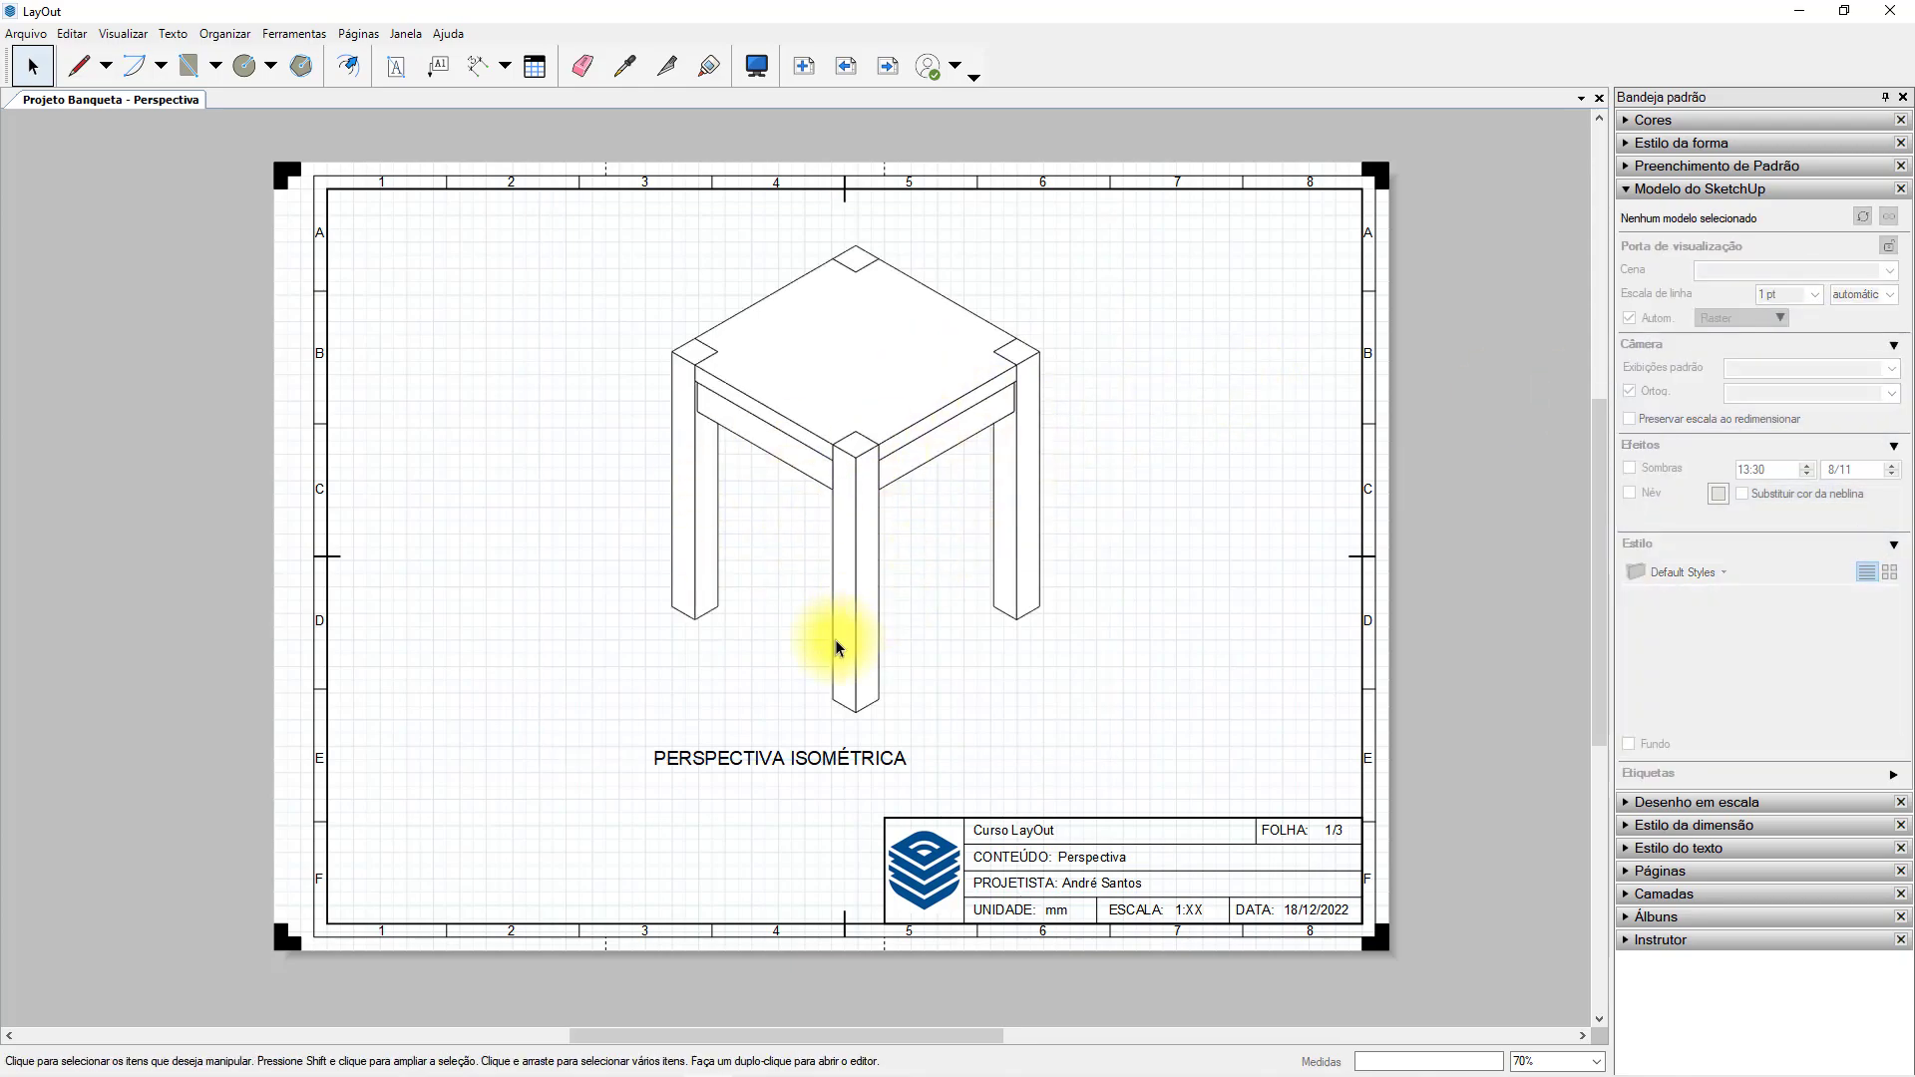
Collapse the stool viewport's style settings and expand the list of document pages with the viewport selected.
{"action": "scroll", "coordinate": [868, 685], "scroll_direction": "up", "scroll_amount": 4}
{"action": "scroll", "coordinate": [872, 687], "scroll_direction": "down", "scroll_amount": 3}
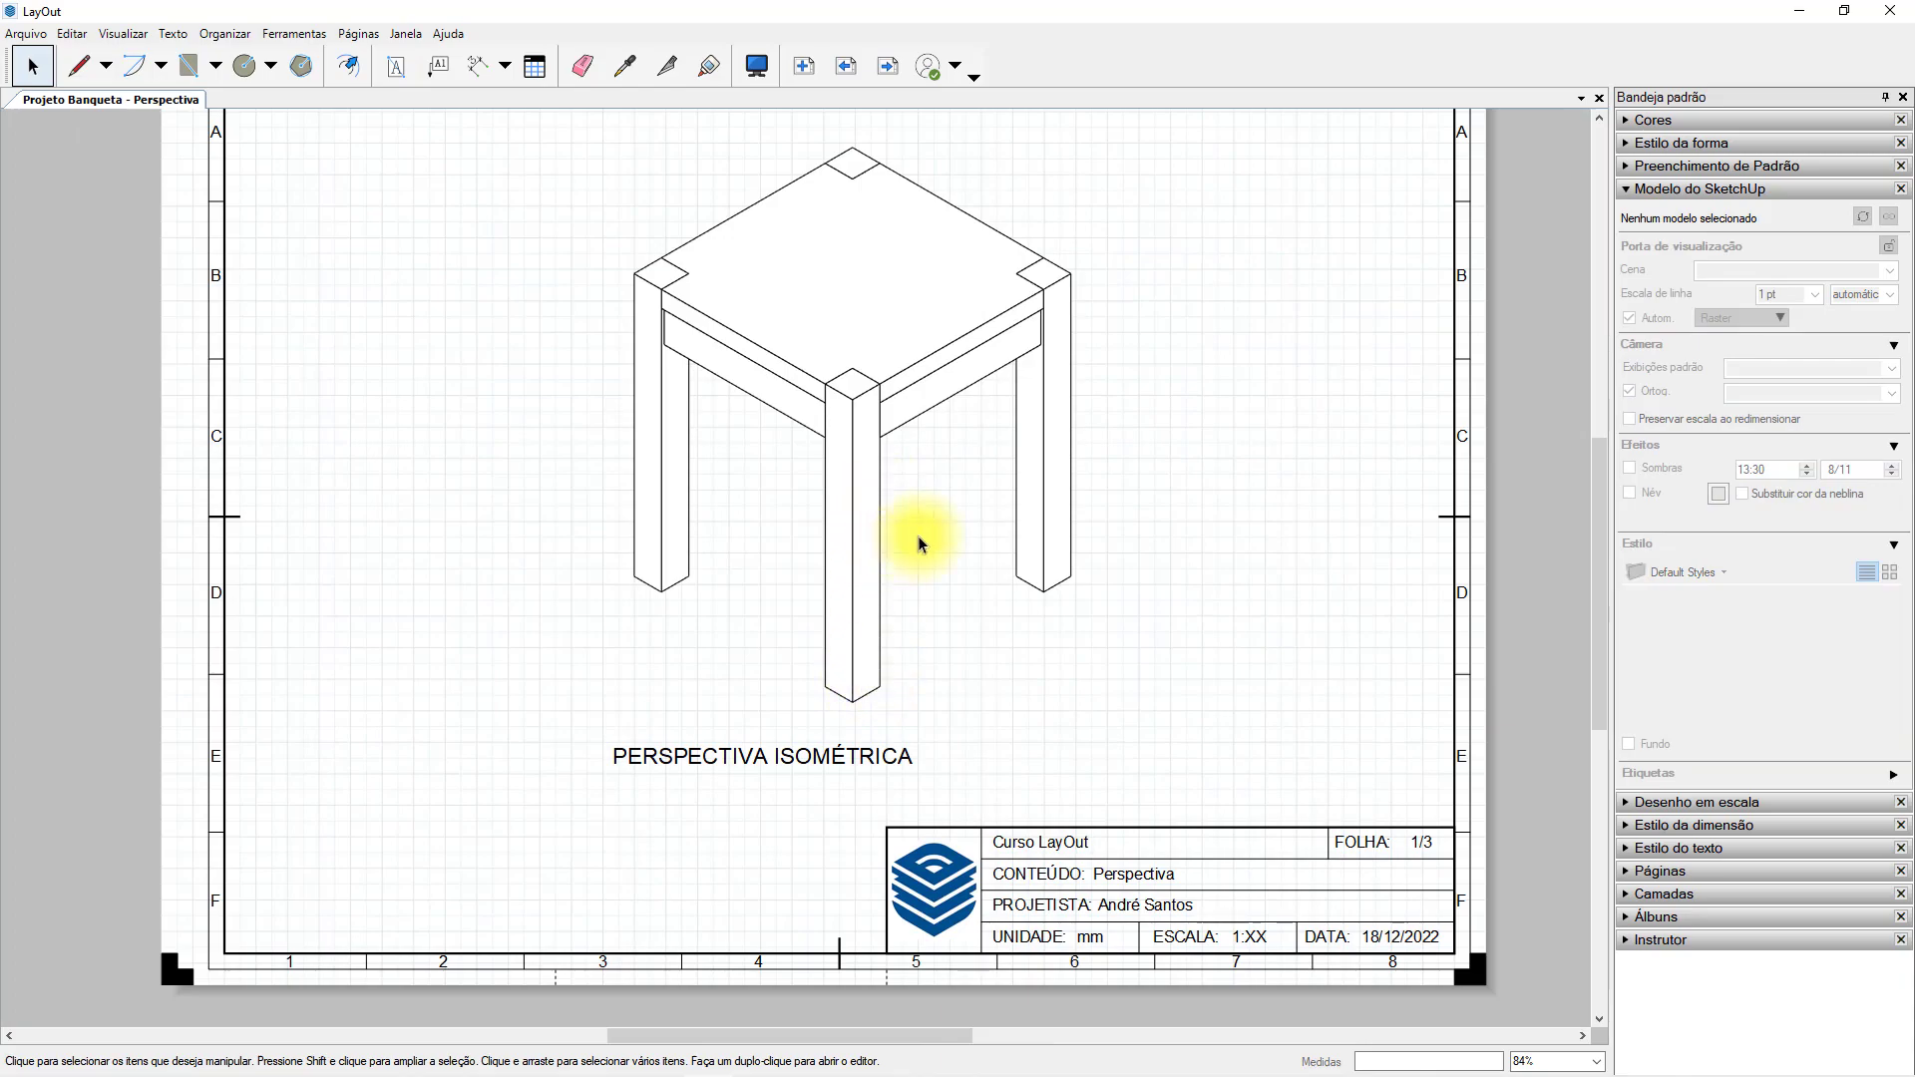
{"action": "scroll", "coordinate": [910, 545], "scroll_direction": "down", "scroll_amount": 1}
{"action": "left_click", "coordinate": [897, 499]}
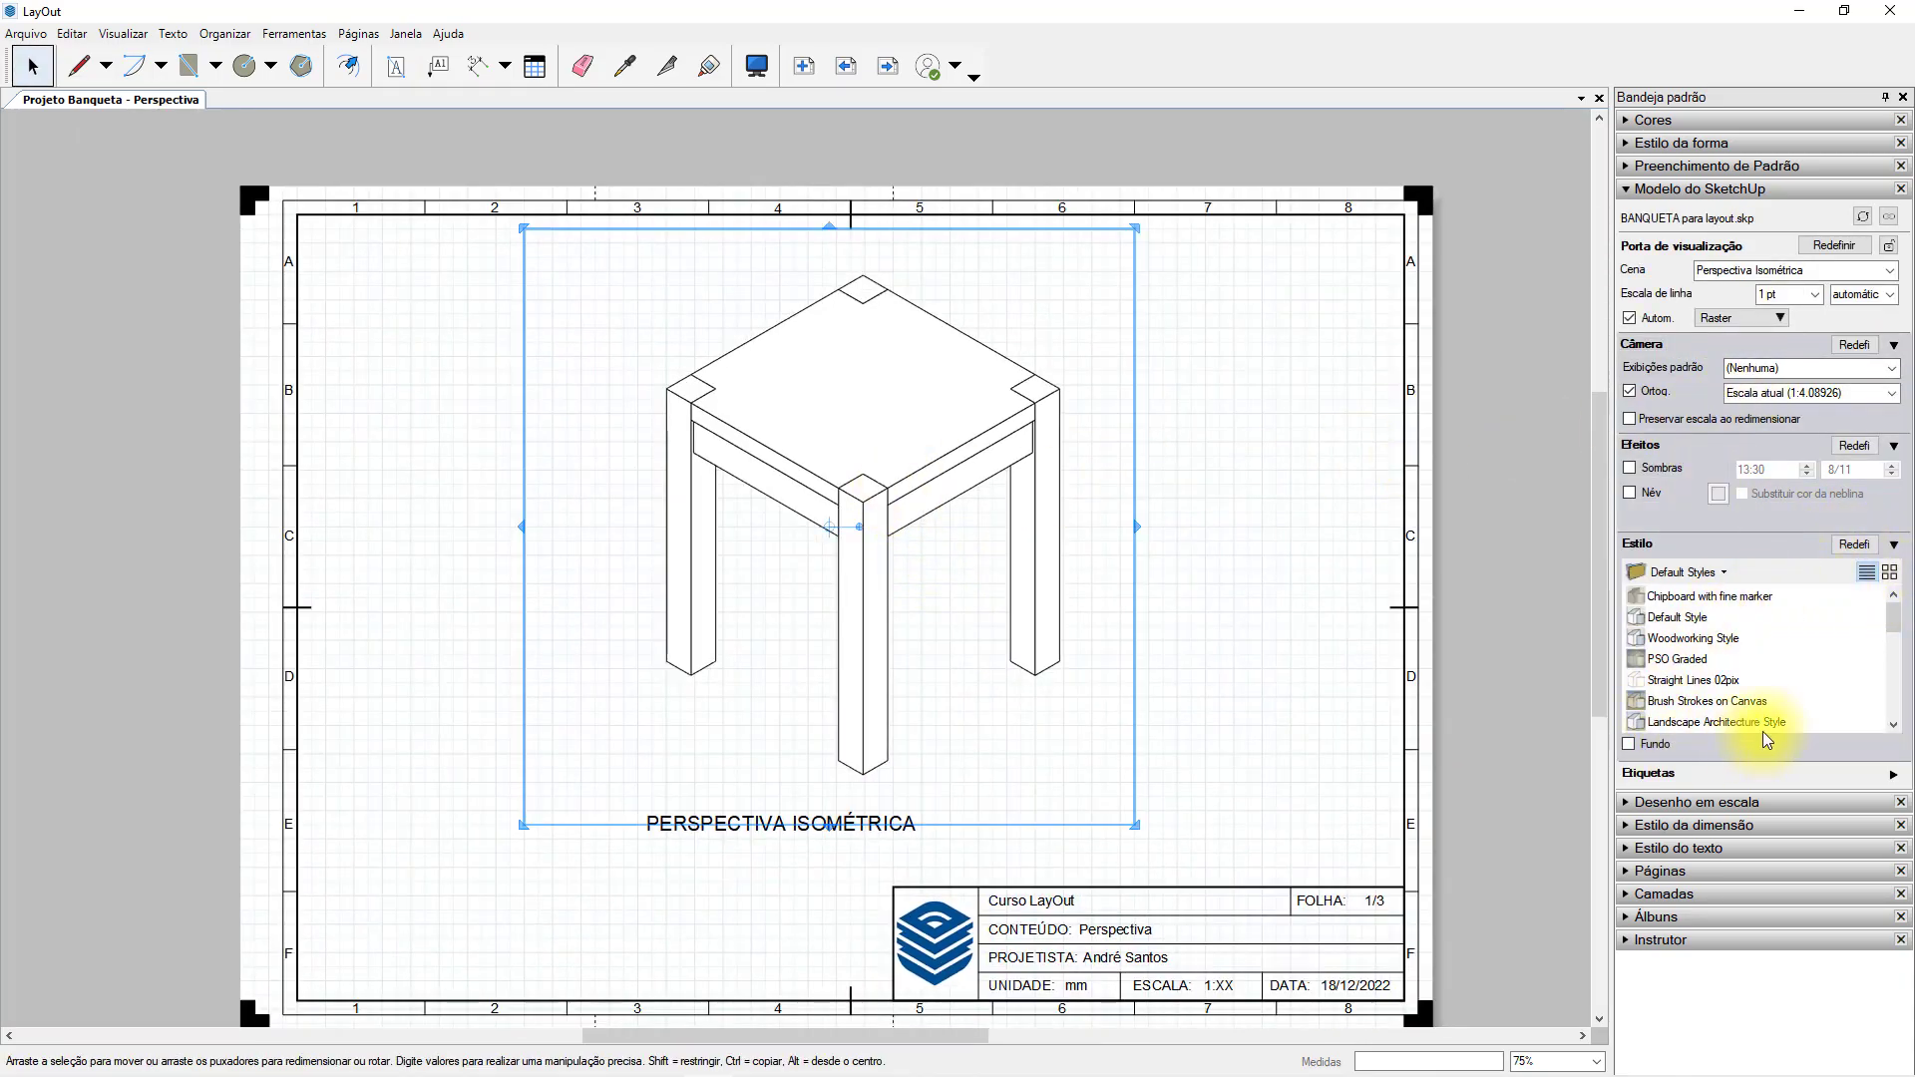
{"action": "left_click", "coordinate": [1896, 547]}
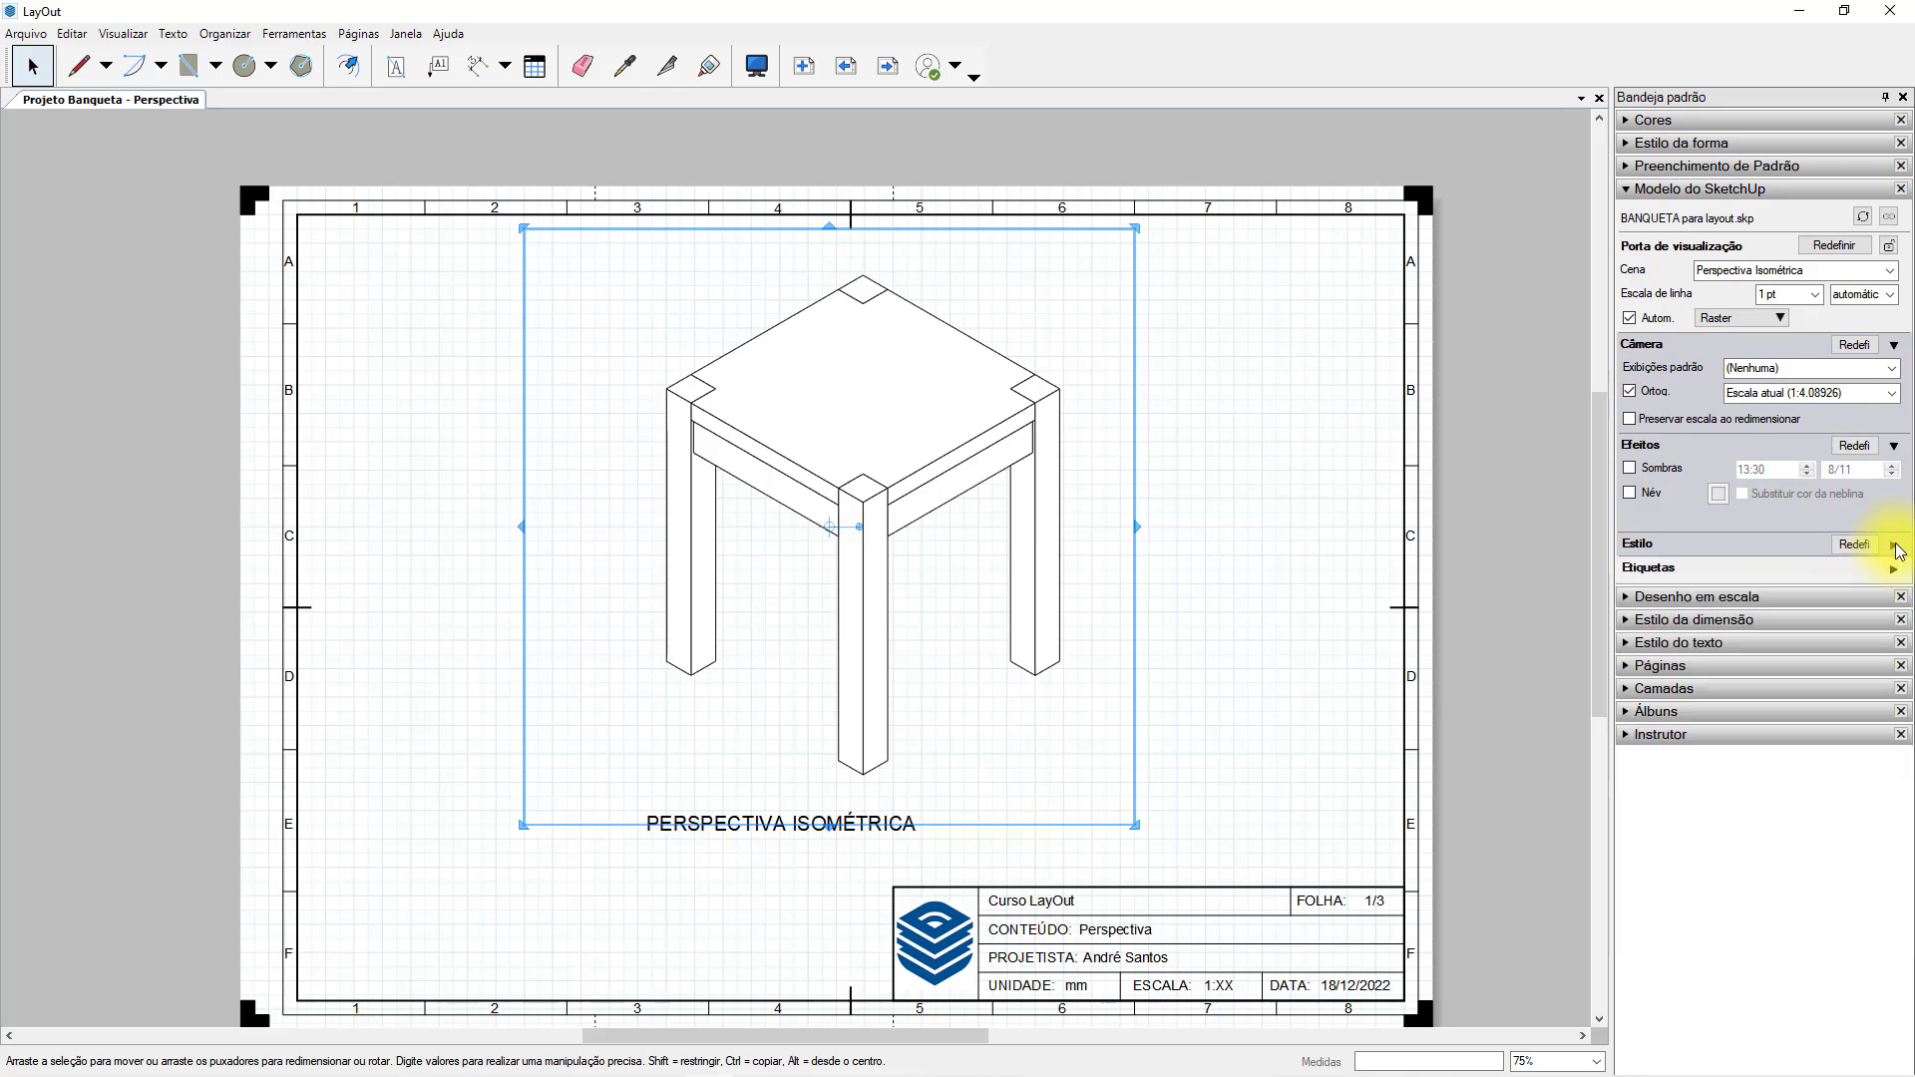
{"action": "left_click", "coordinate": [1270, 515]}
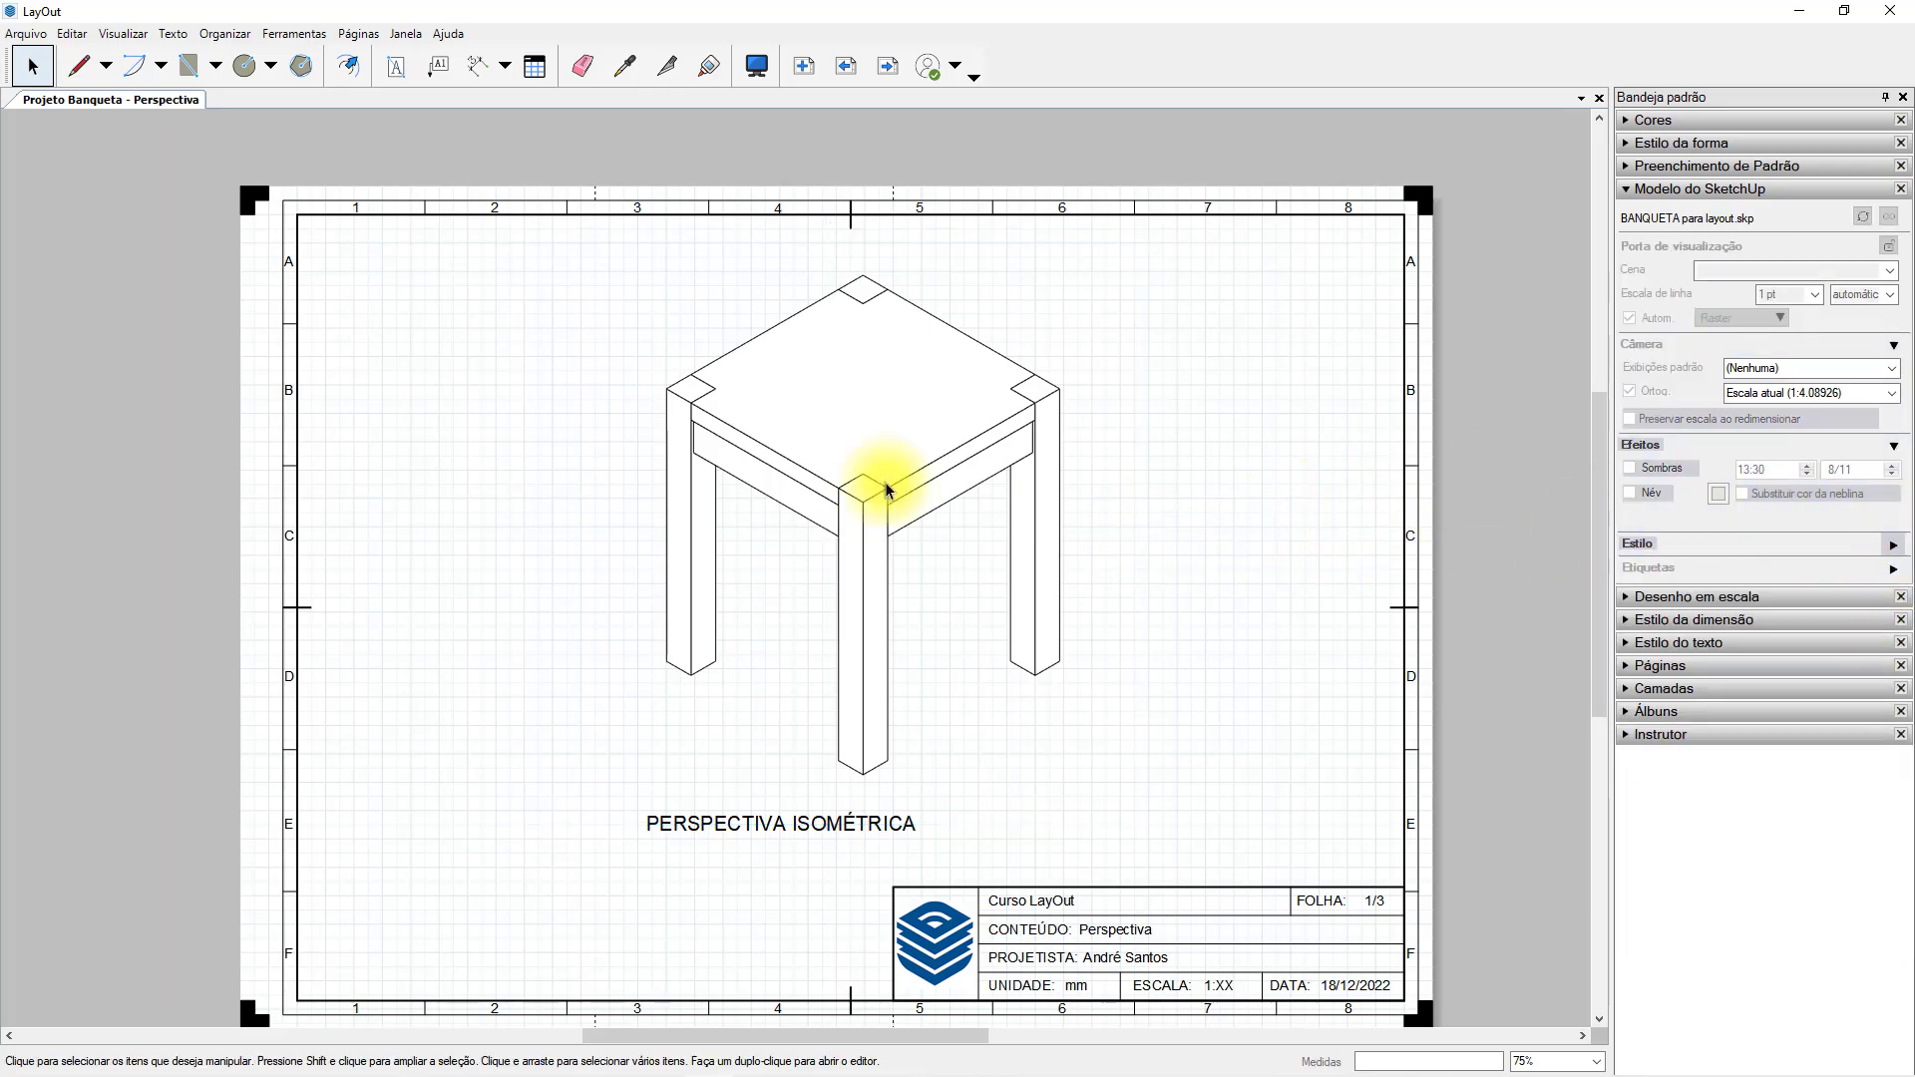
{"action": "left_click", "coordinate": [924, 399]}
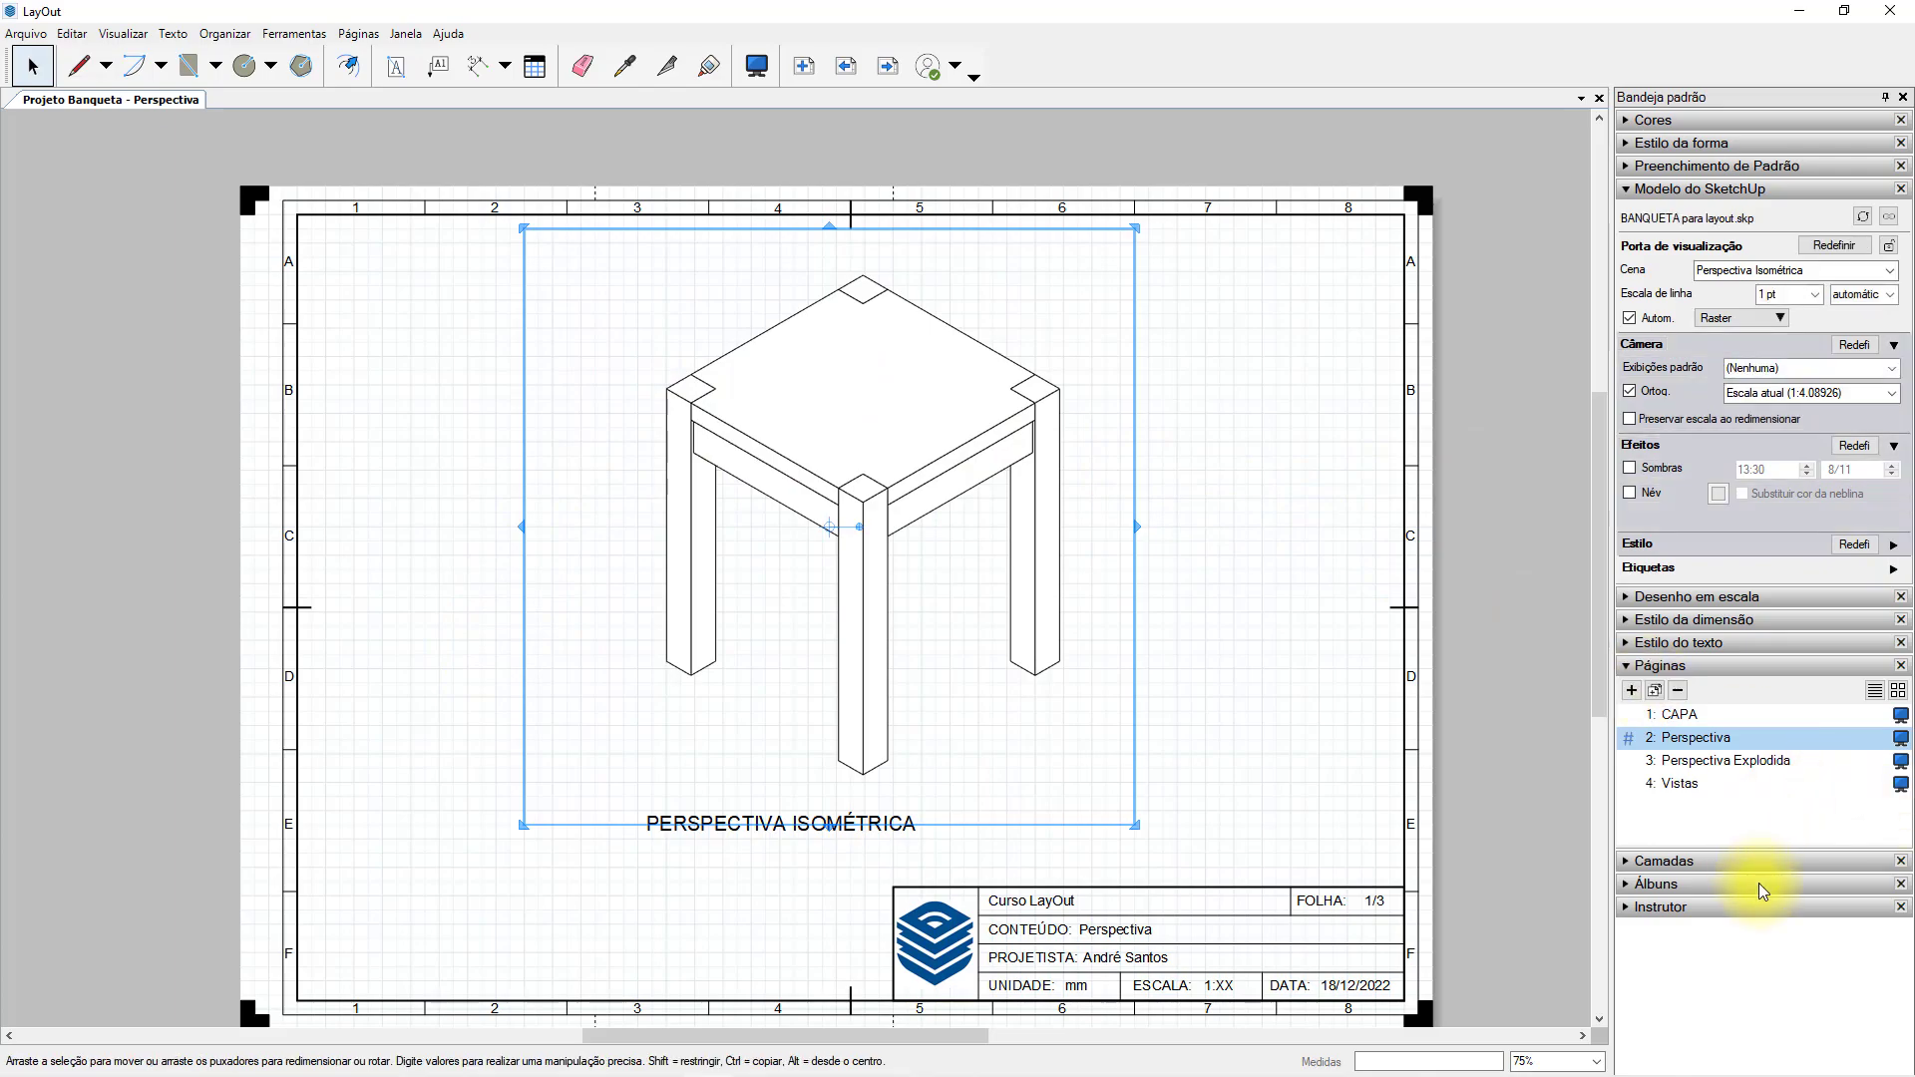
Show the document's layers and toggle the Padrão layer off and on to check what it holds.
{"action": "left_click", "coordinate": [1636, 864]}
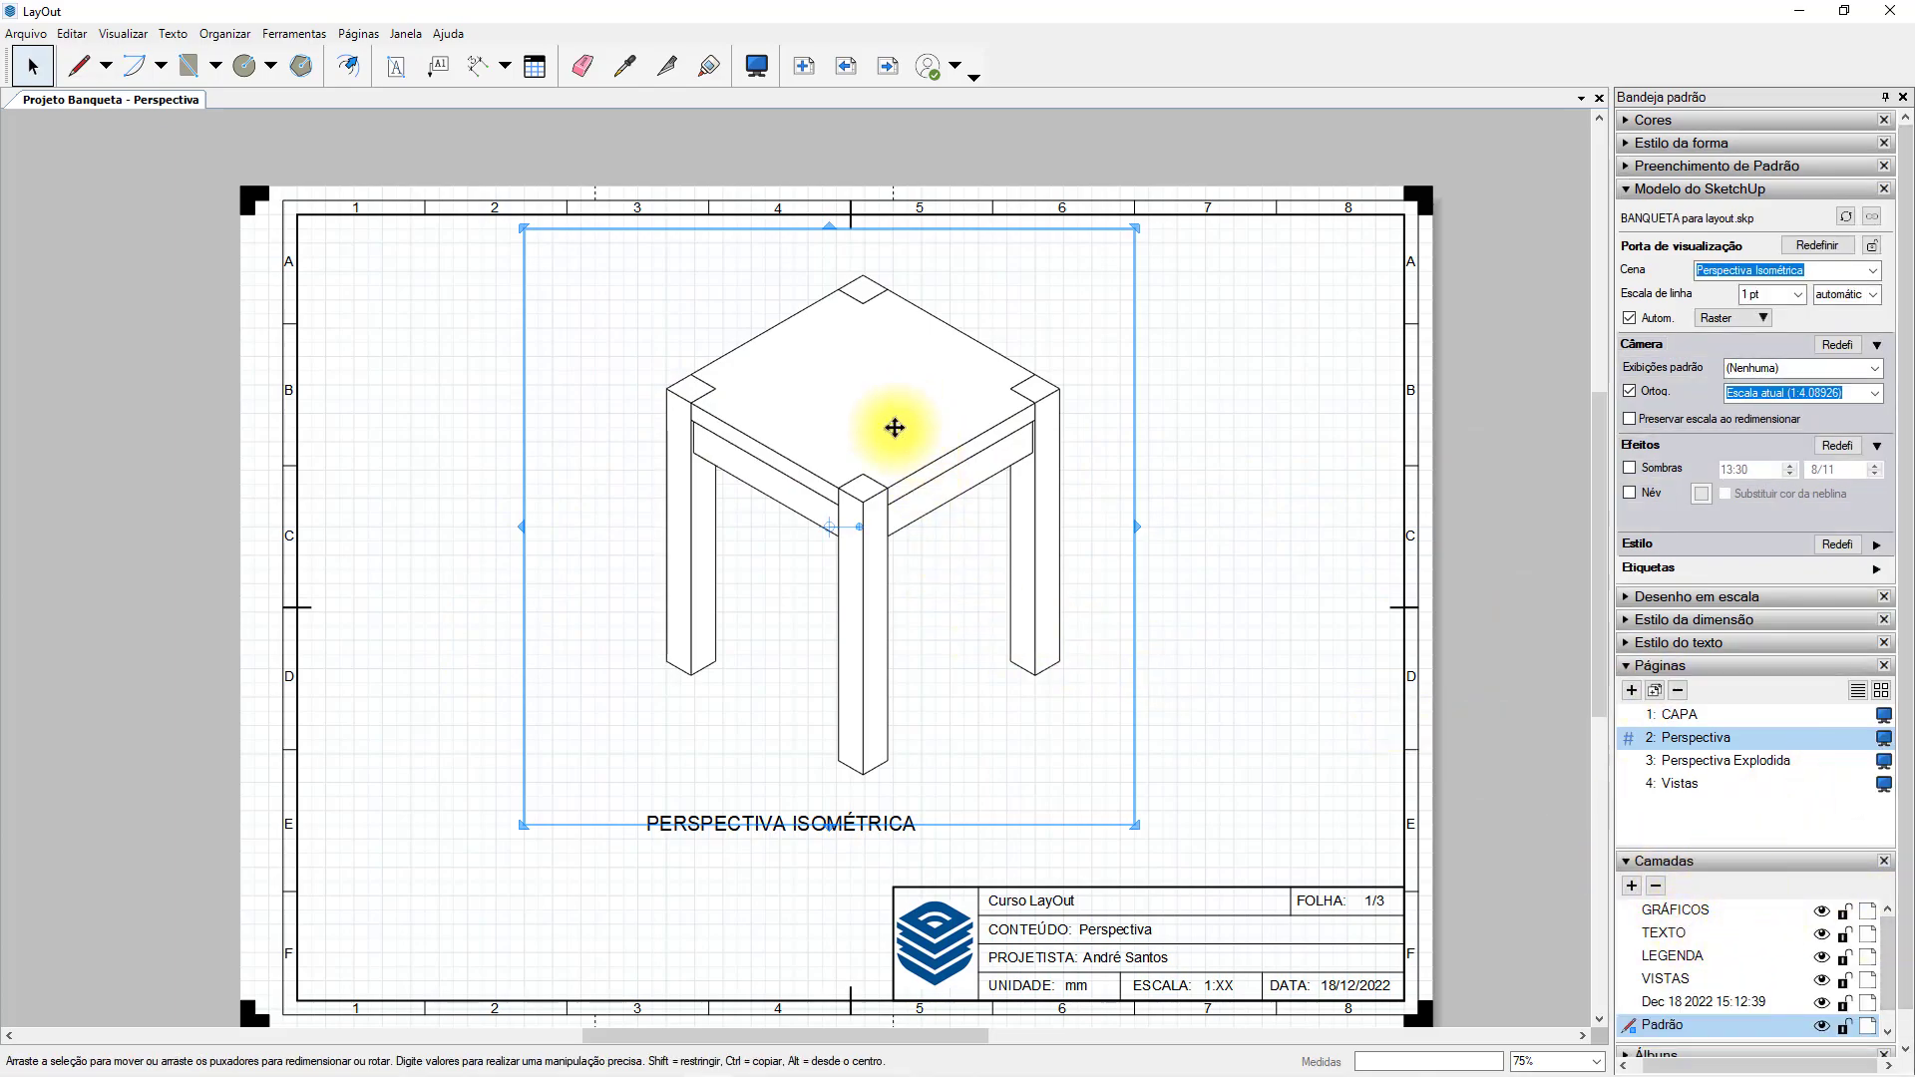
{"action": "left_click", "coordinate": [1824, 1028]}
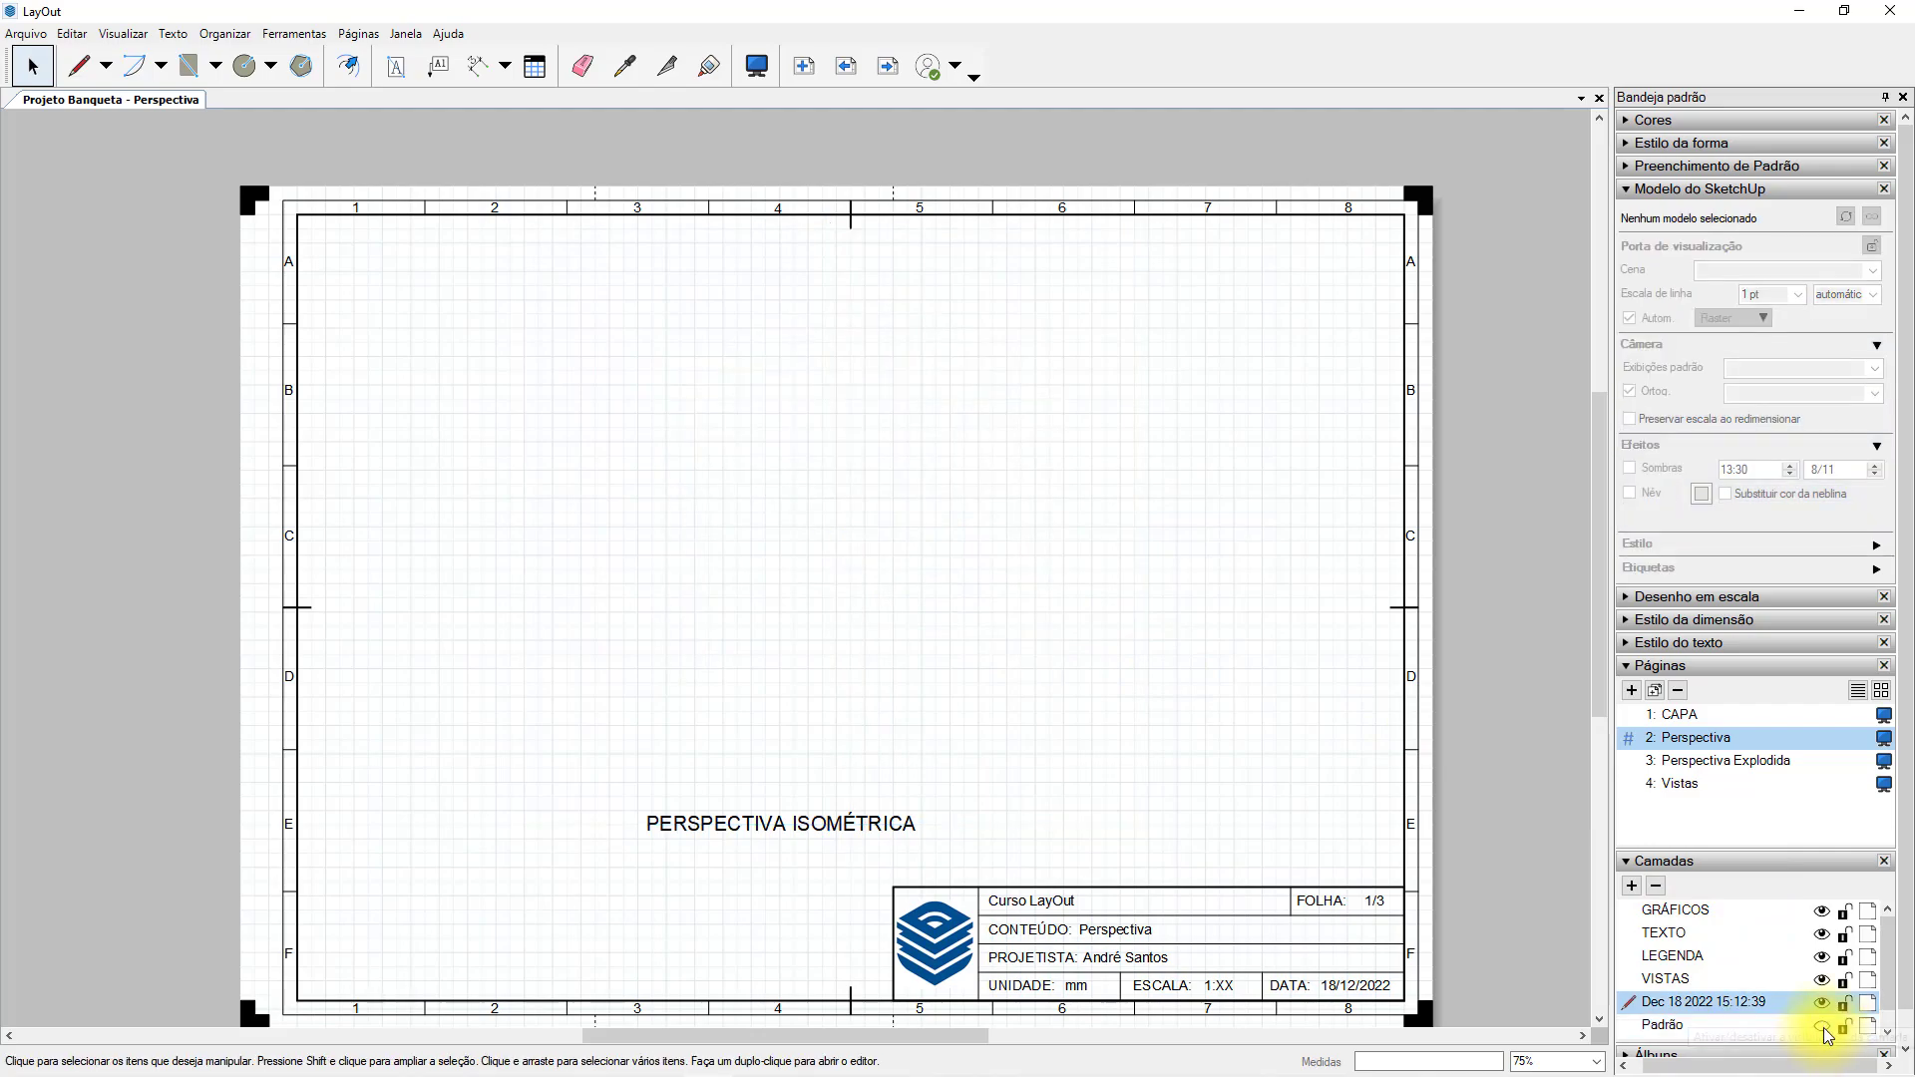
{"action": "left_click", "coordinate": [1825, 1028]}
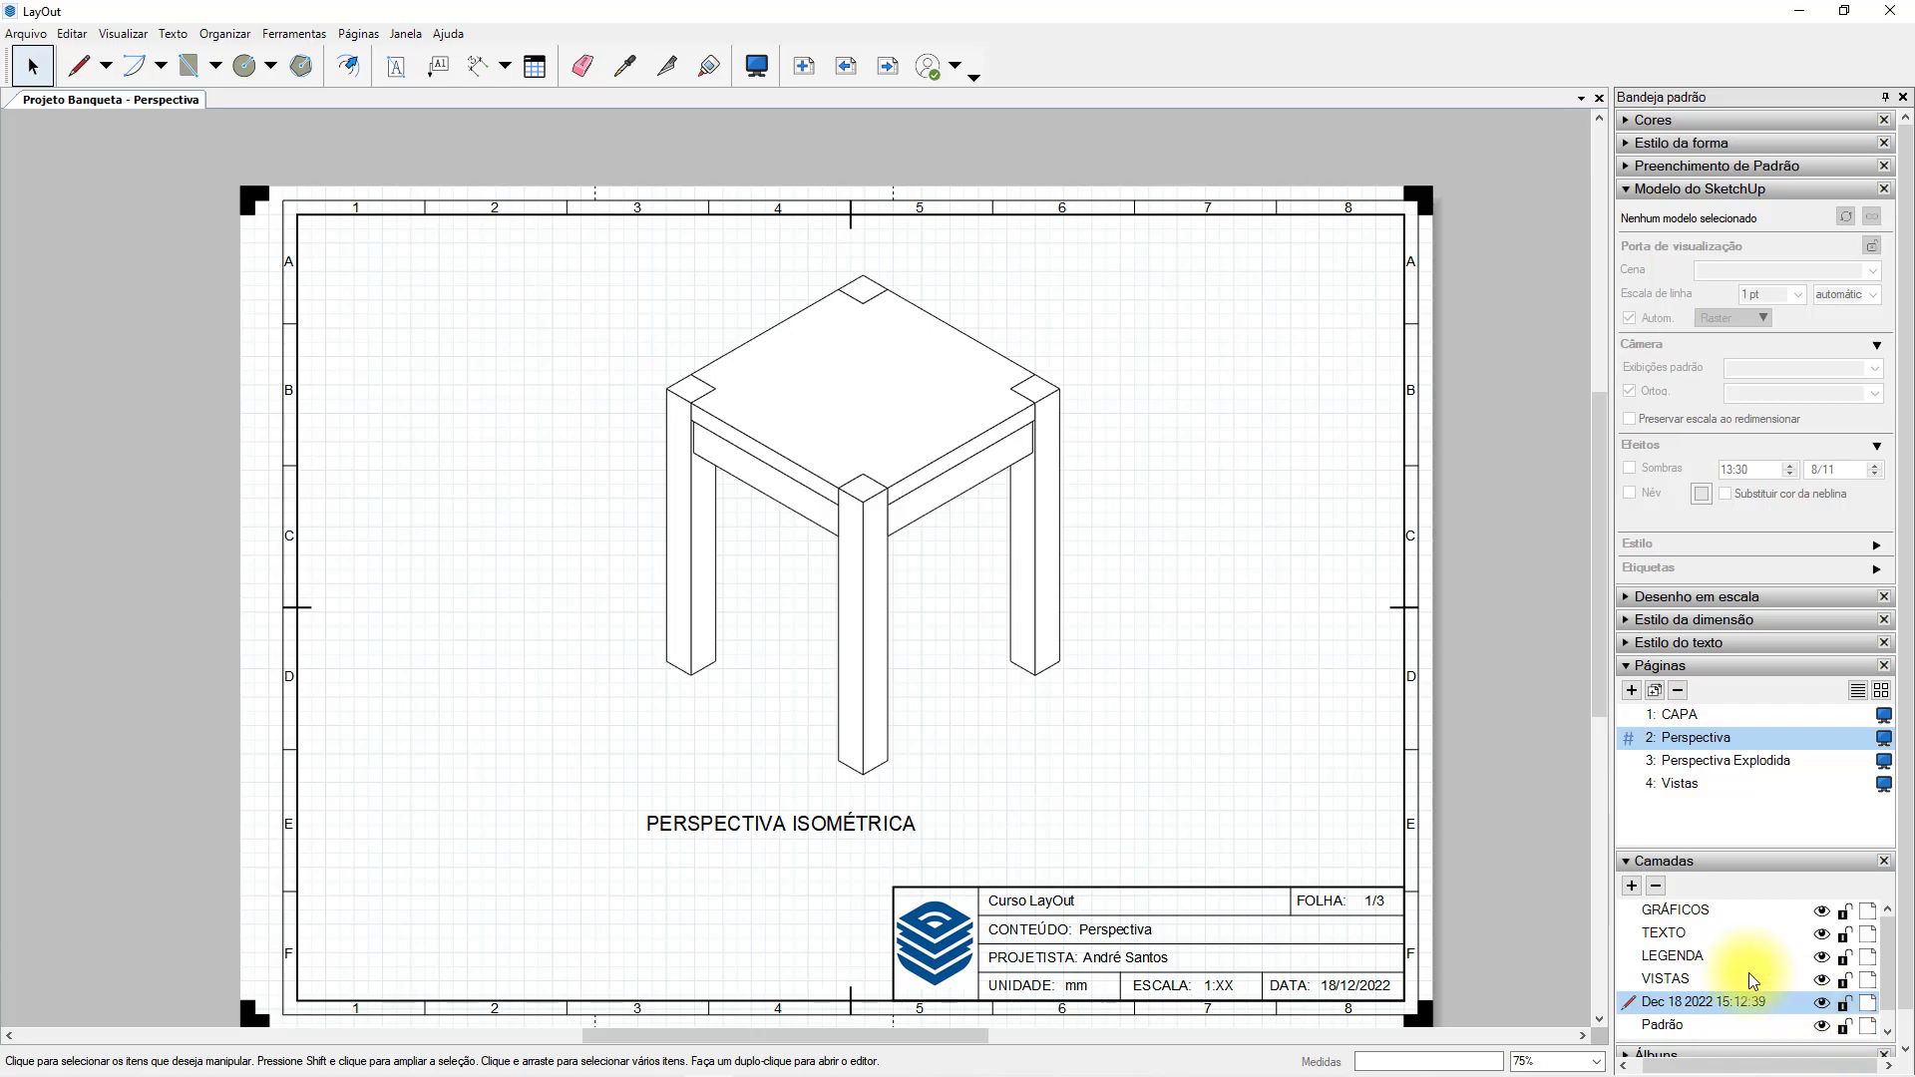
Move the stool viewport to the VISTAS layer and make VISTAS the active layer.
{"action": "left_click", "coordinate": [955, 496]}
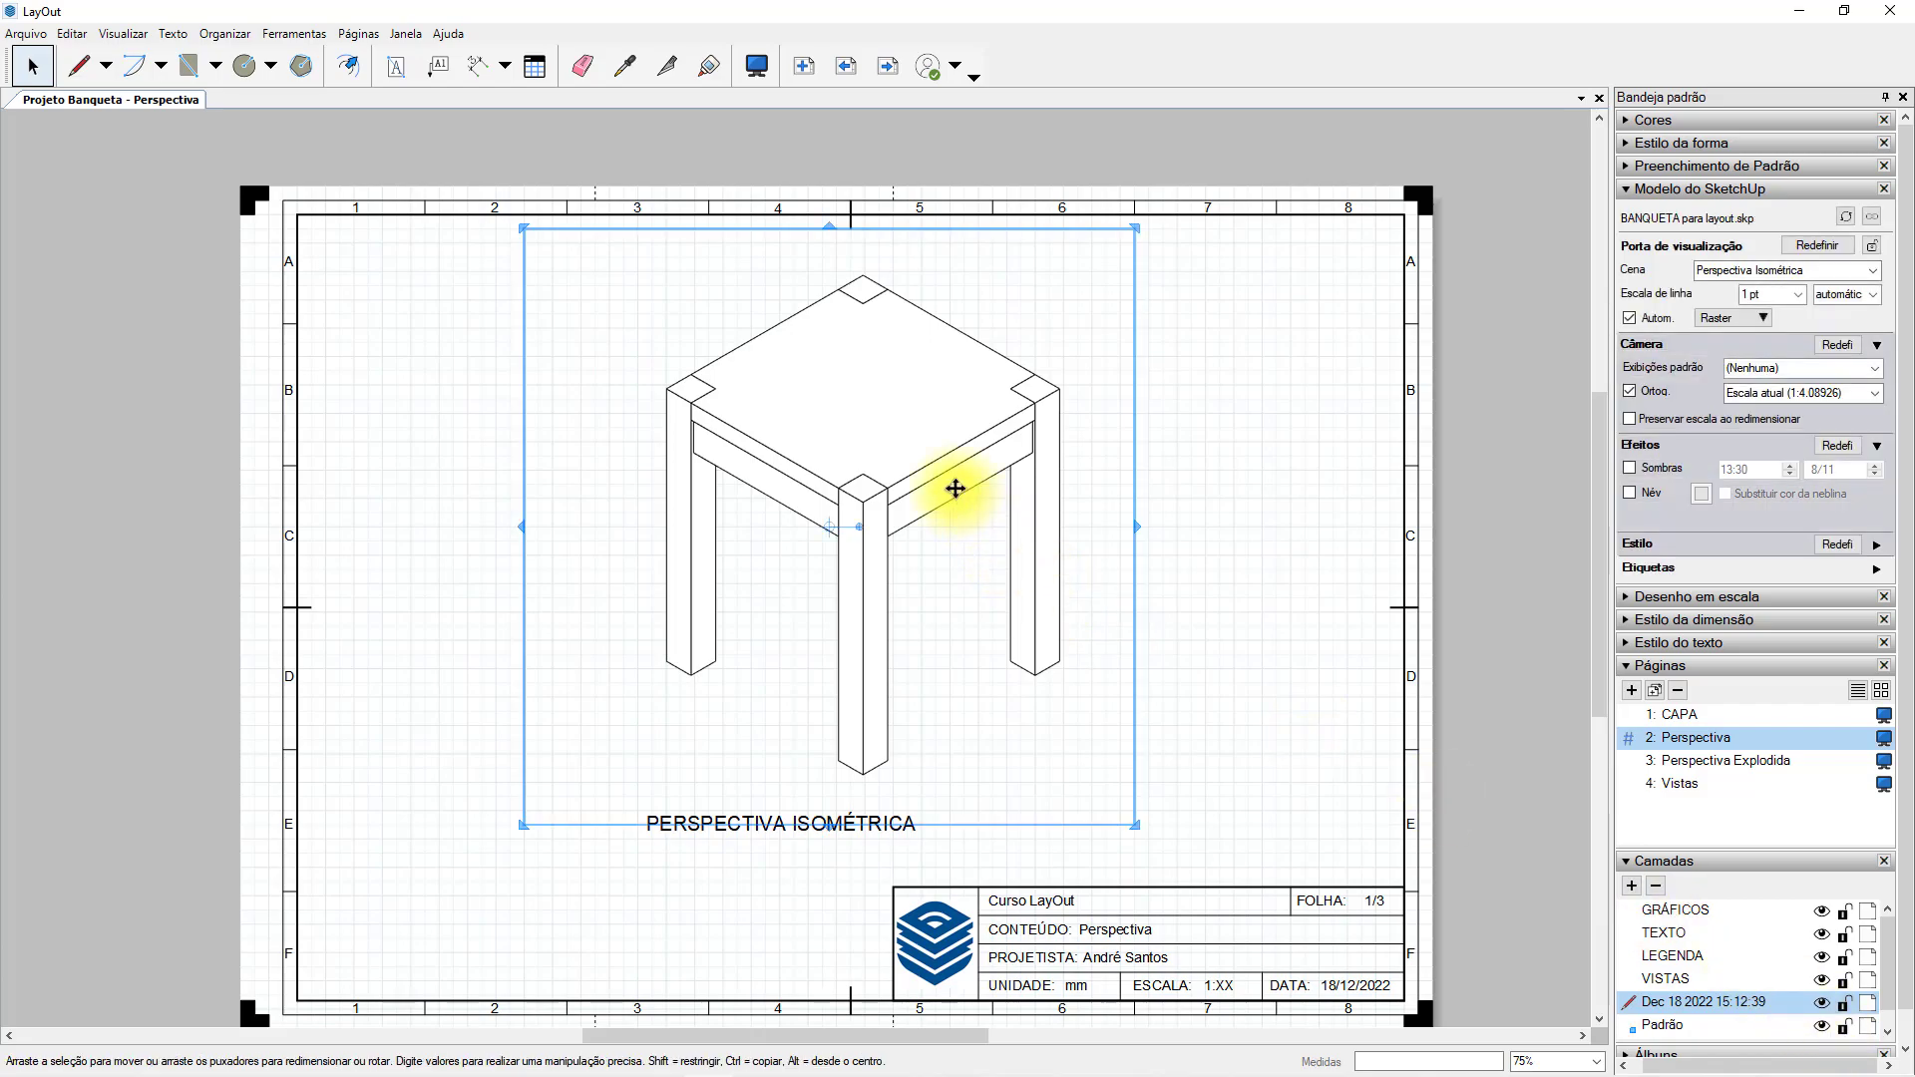
{"action": "right_click", "coordinate": [955, 489]}
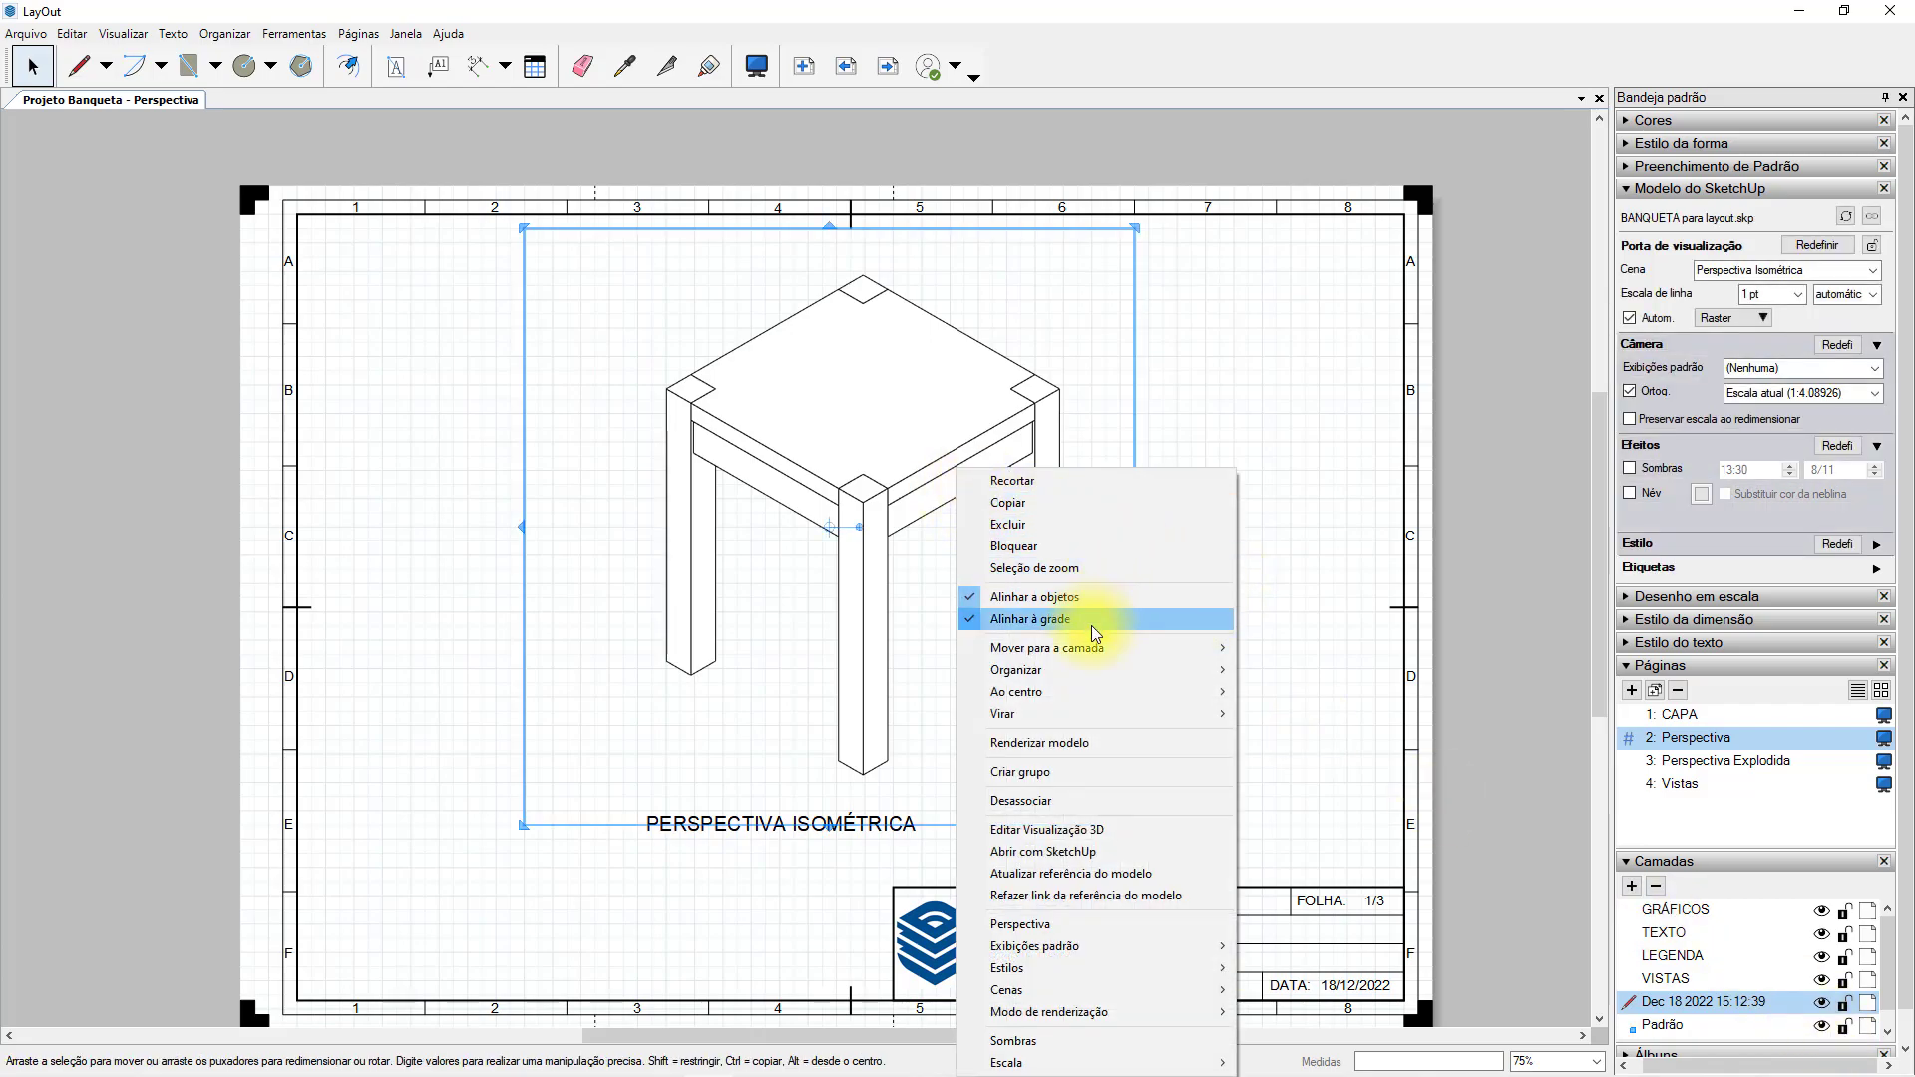
{"action": "mouse_move", "coordinate": [1101, 655]}
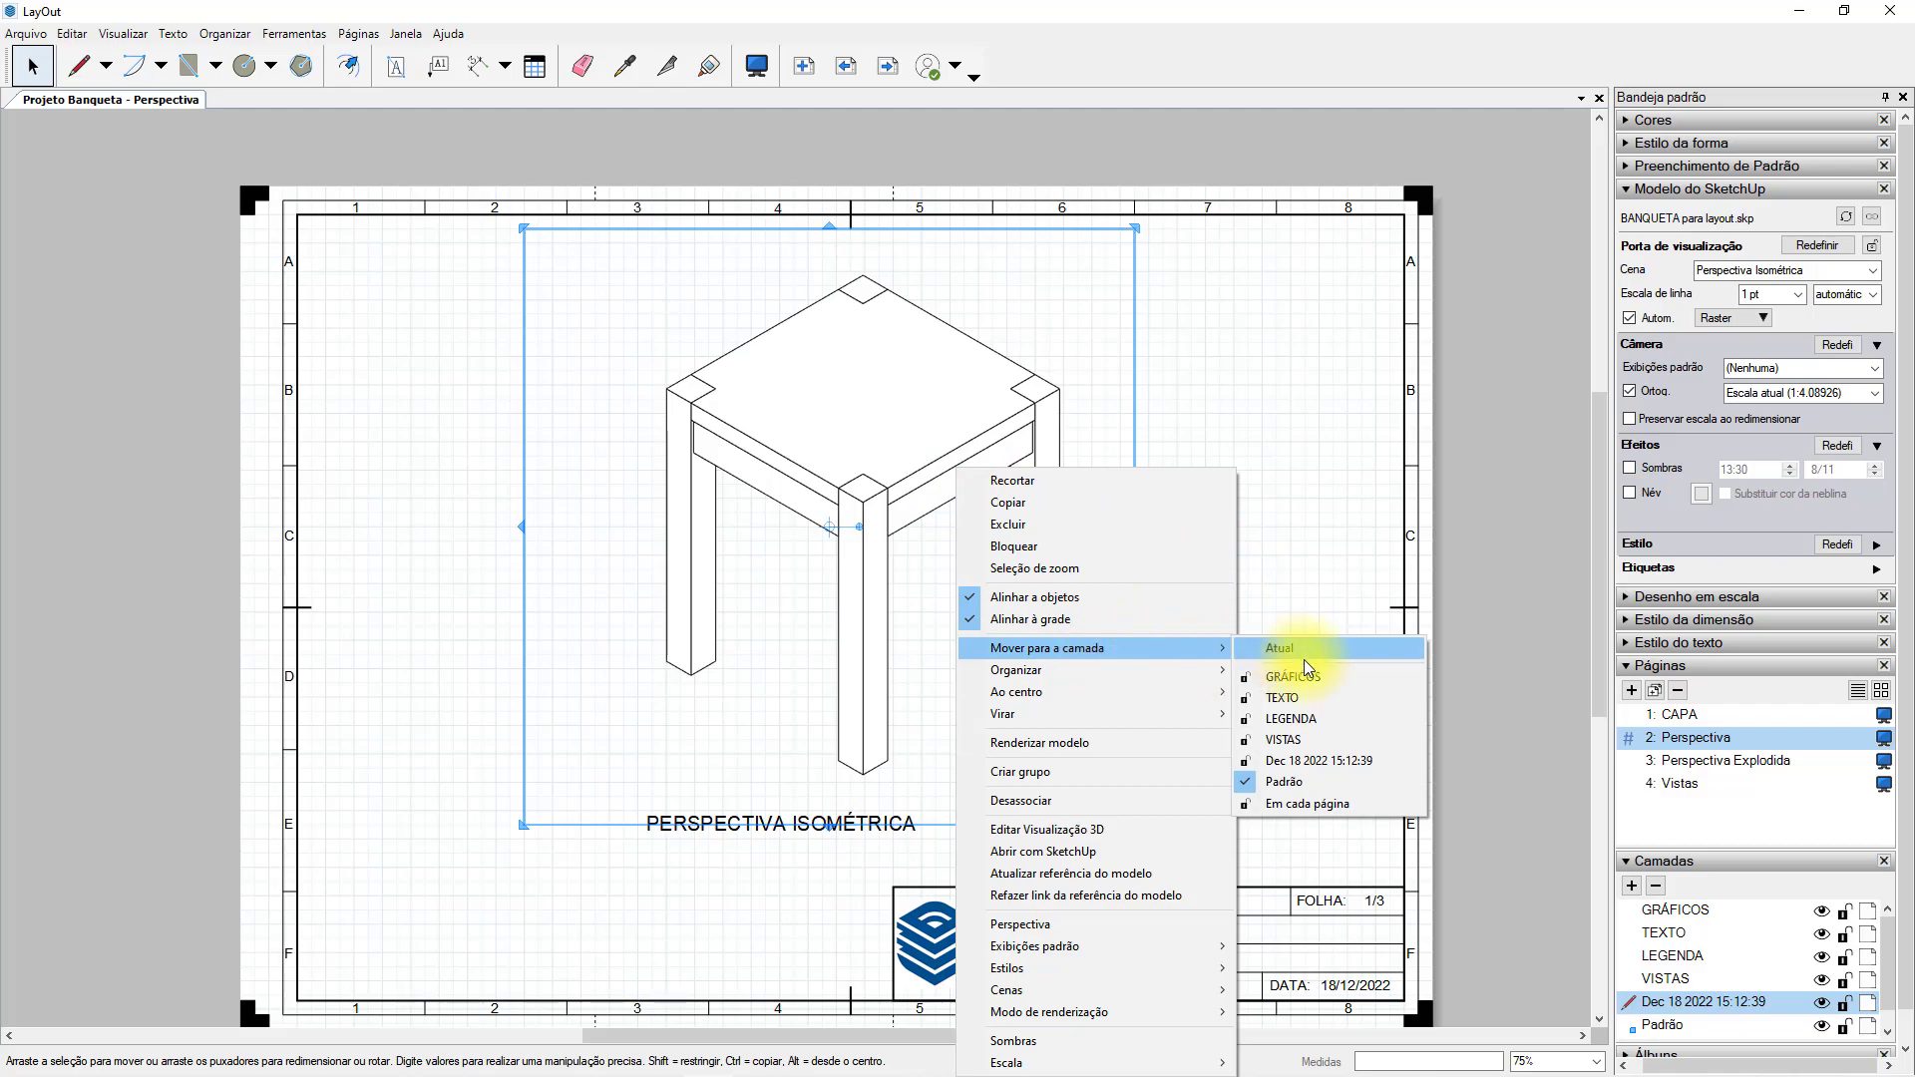
{"action": "left_click", "coordinate": [1277, 740]}
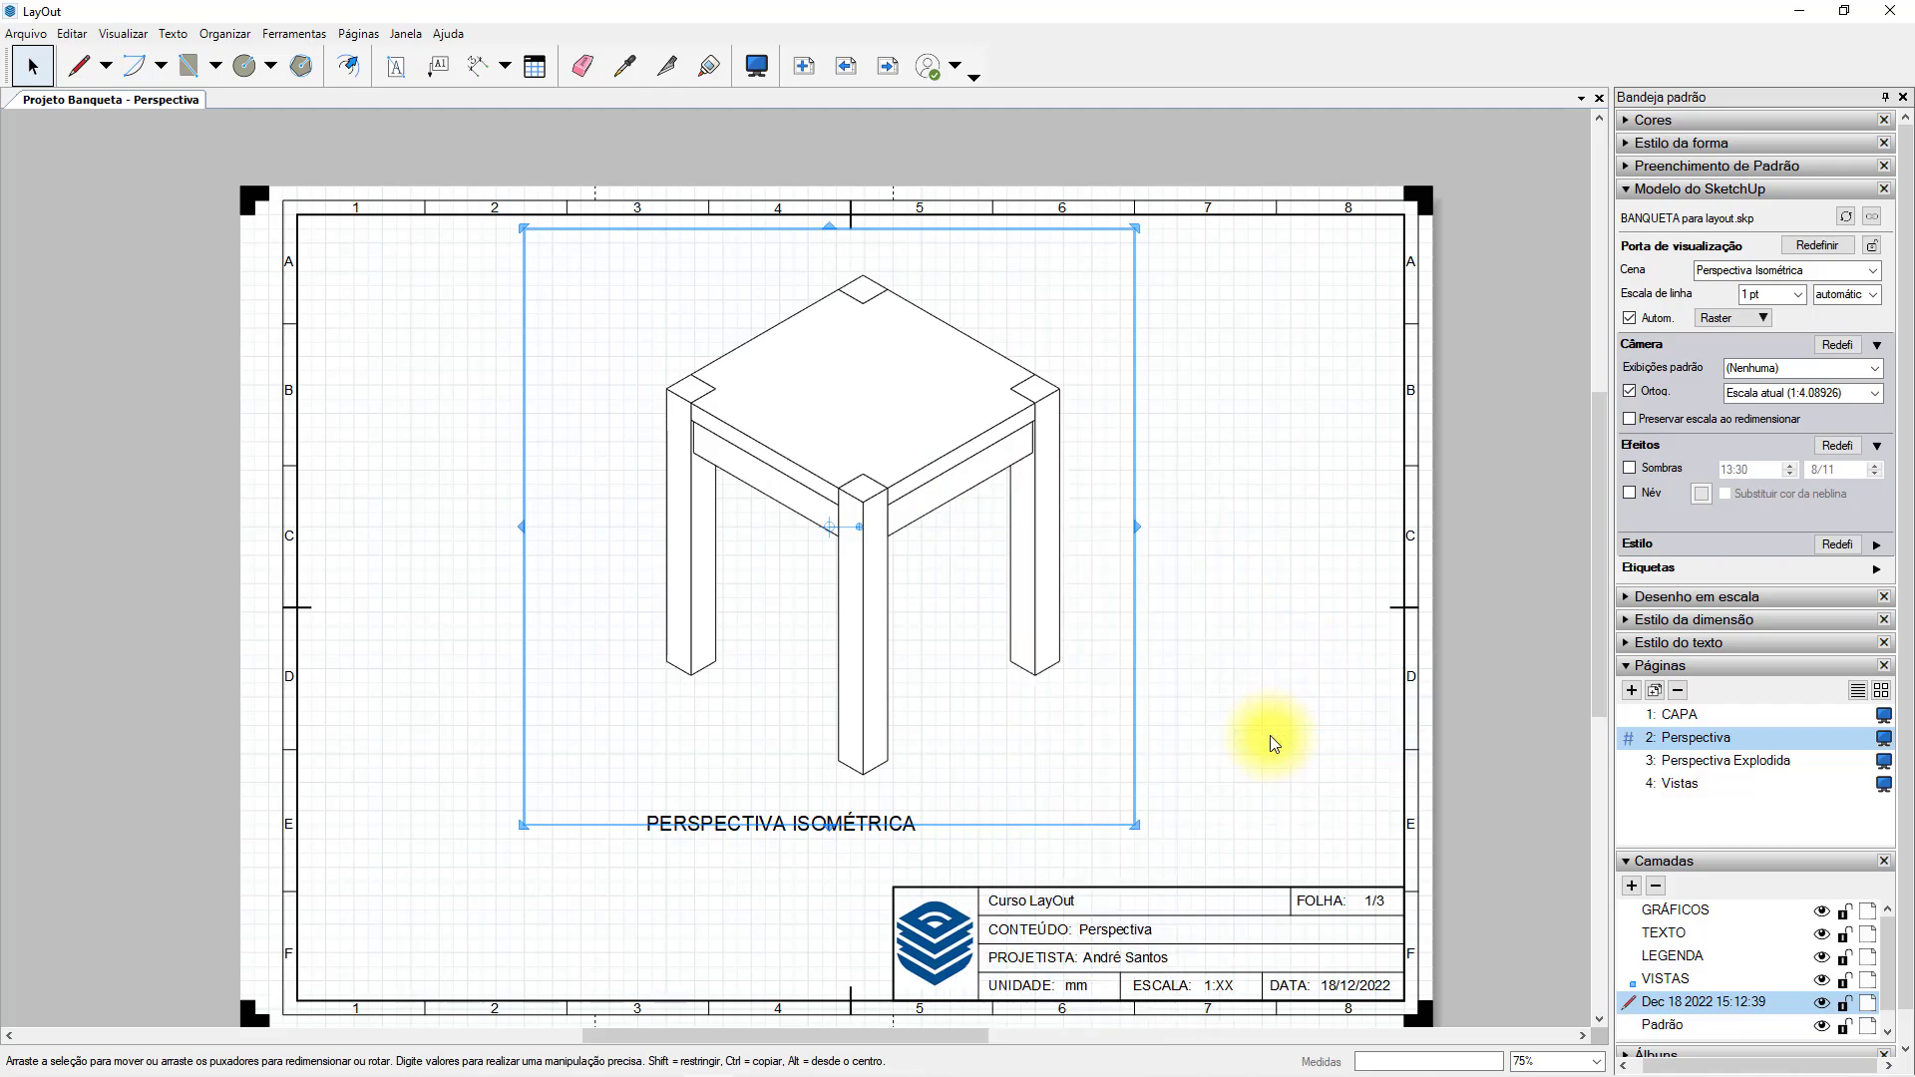
{"action": "left_click", "coordinate": [1628, 979]}
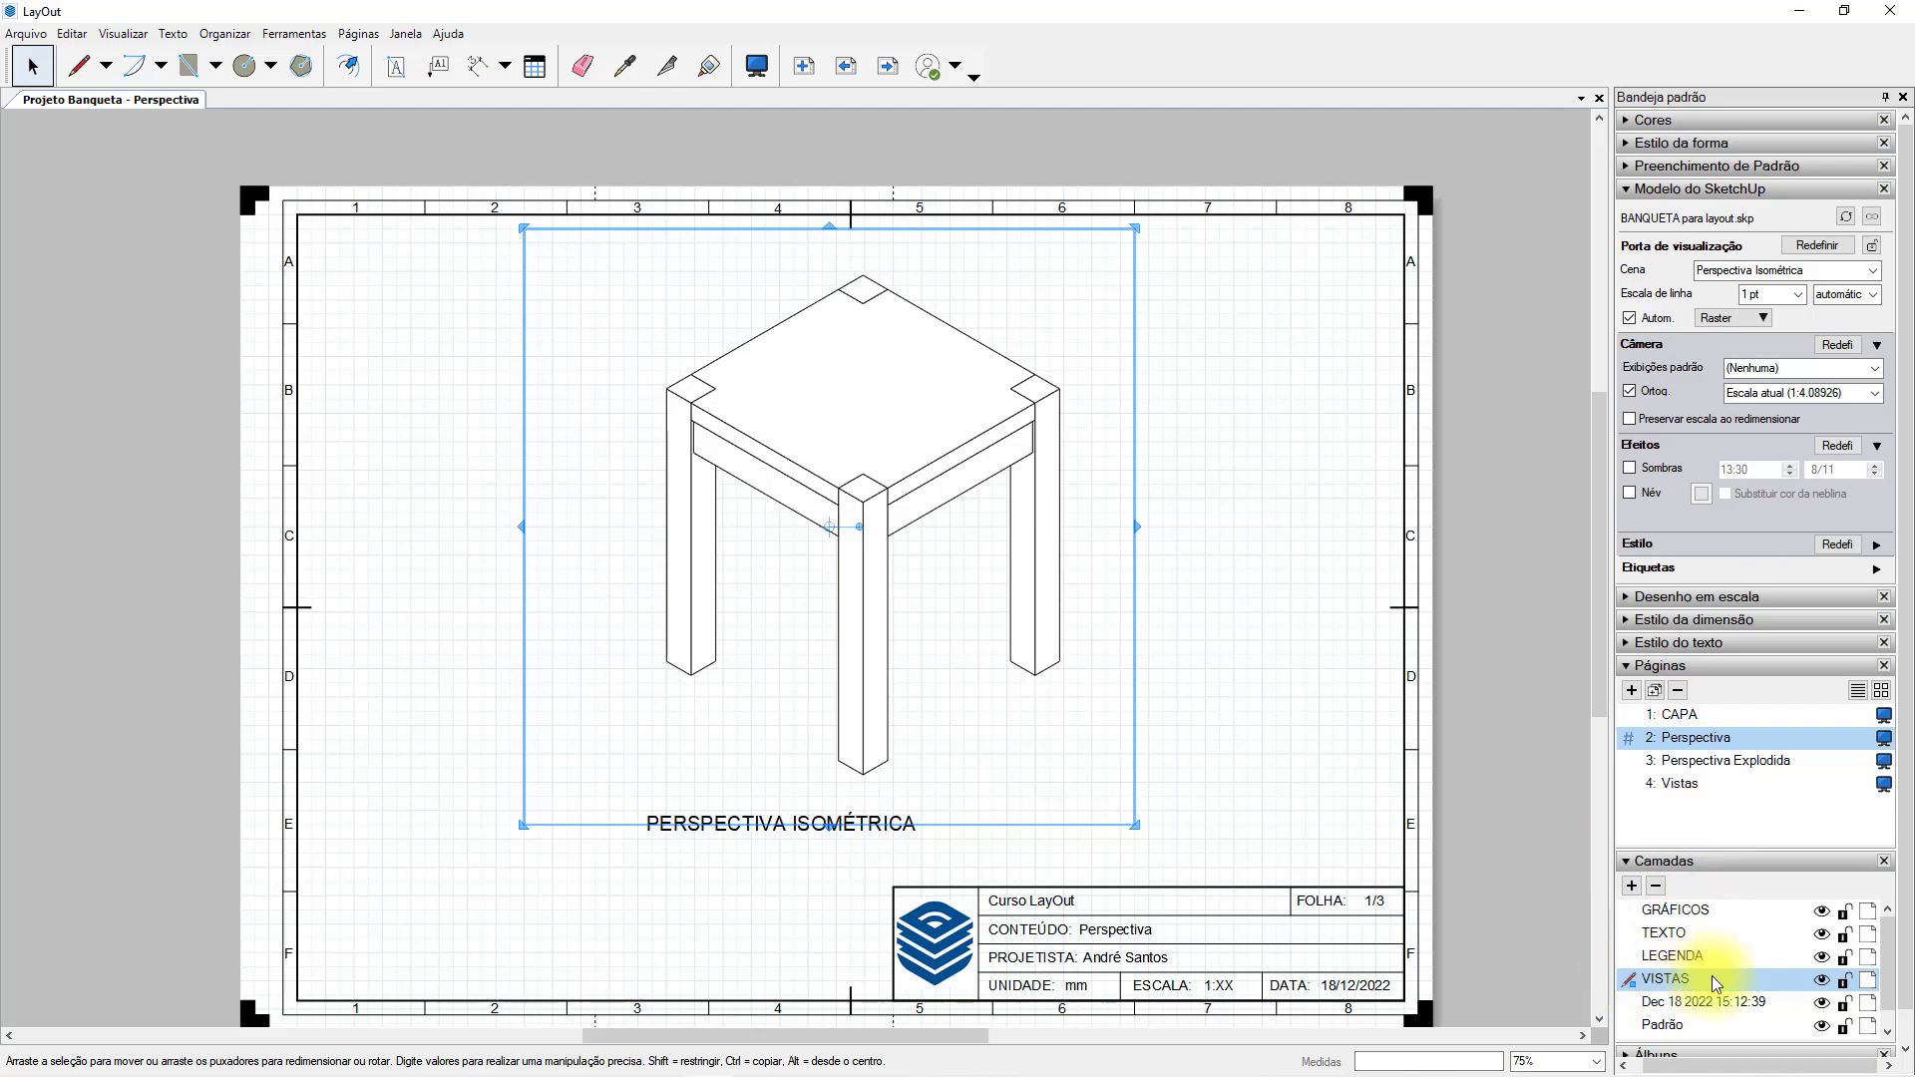
{"action": "left_click", "coordinate": [1246, 427]}
Copy the stool viewport onto the Vistas page and move the VISTAS layer above TEXTO in the layer order.
{"action": "left_click", "coordinate": [988, 419]}
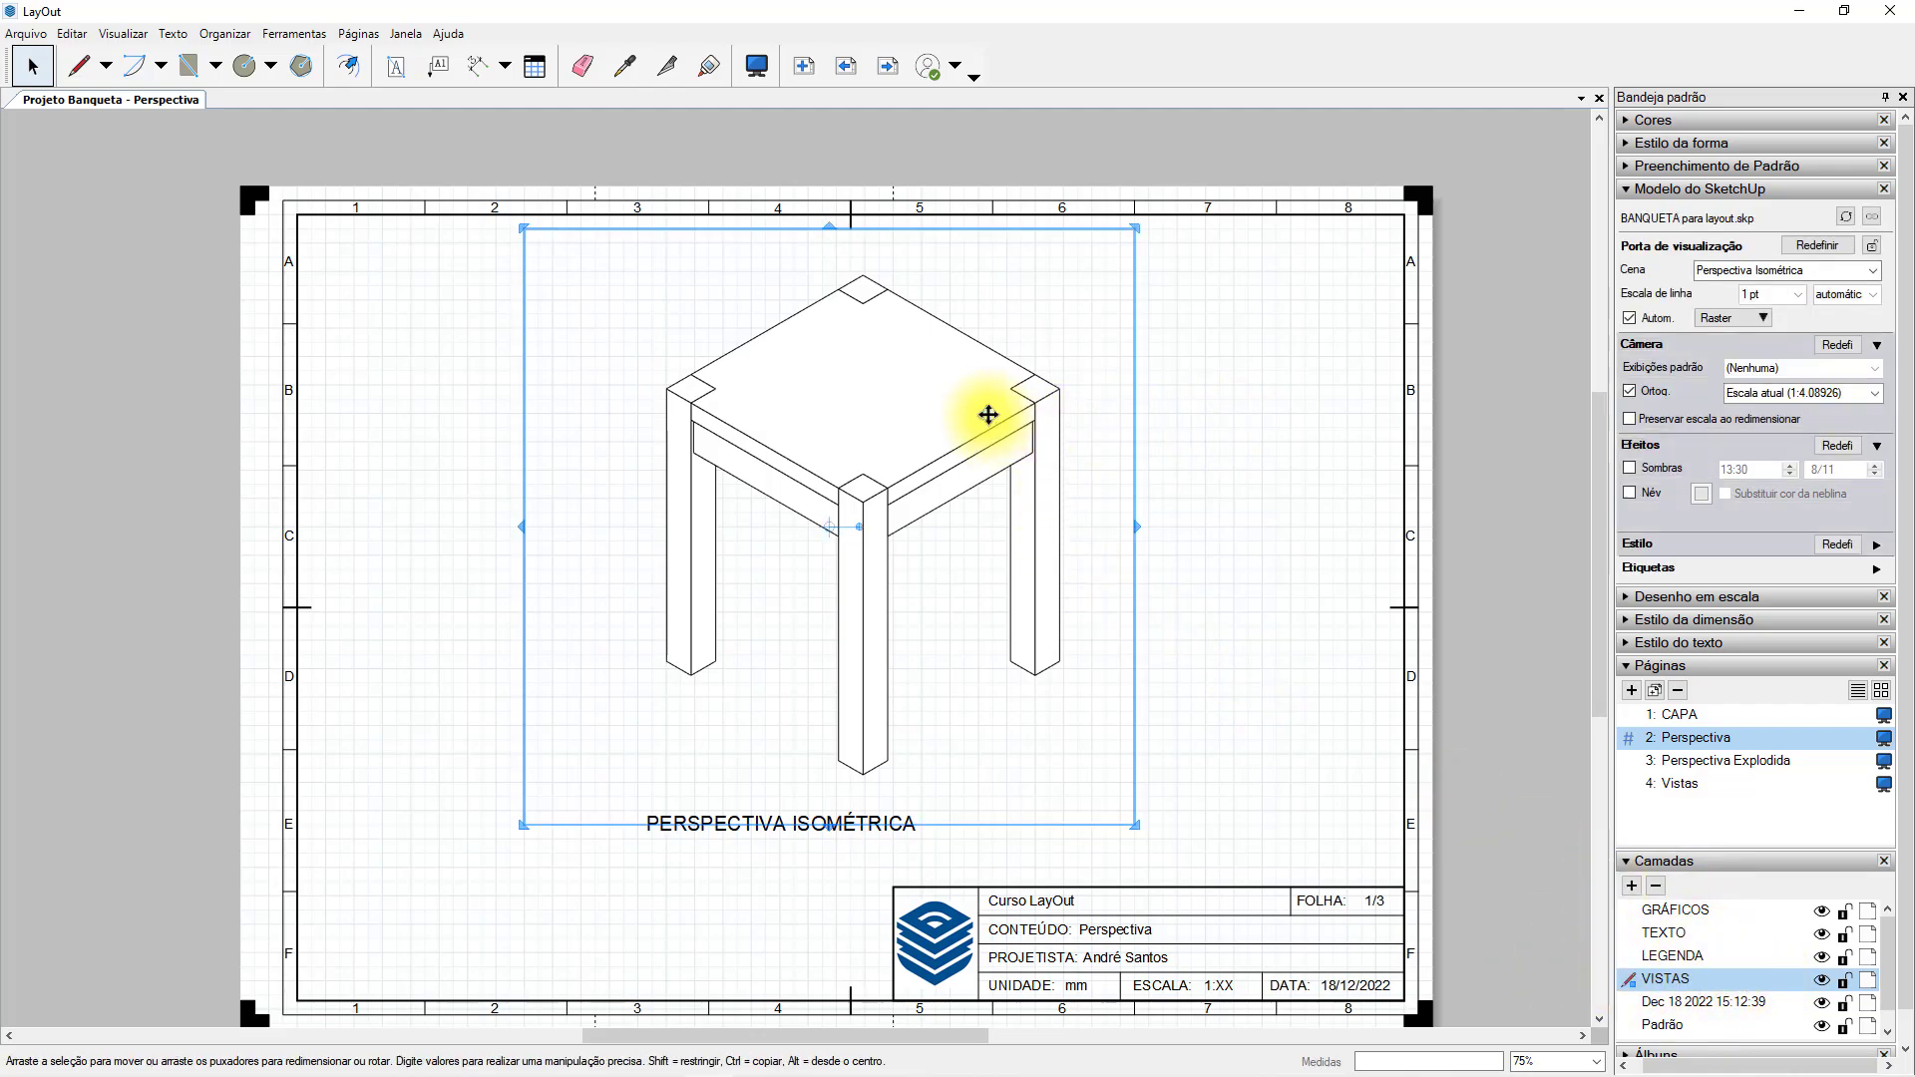
{"action": "left_click", "coordinate": [73, 34]}
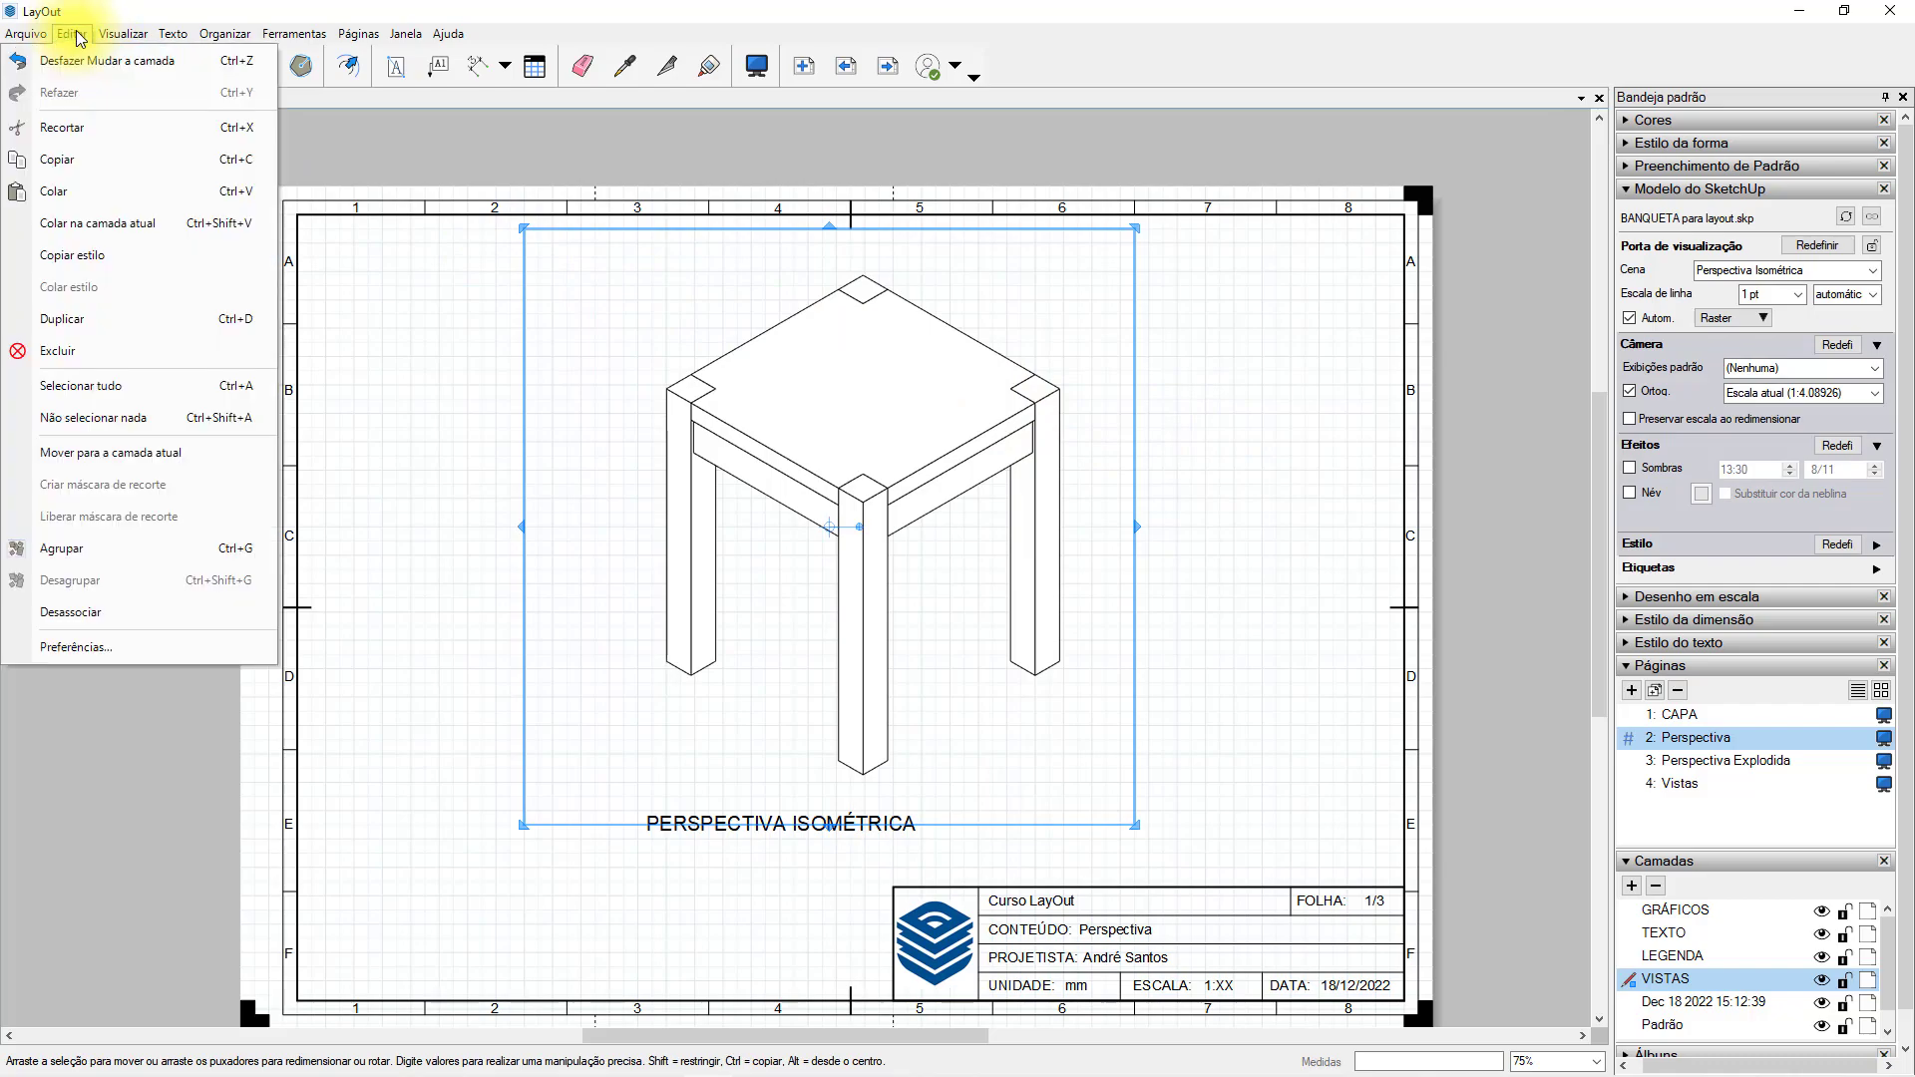
{"action": "left_click", "coordinate": [128, 160]}
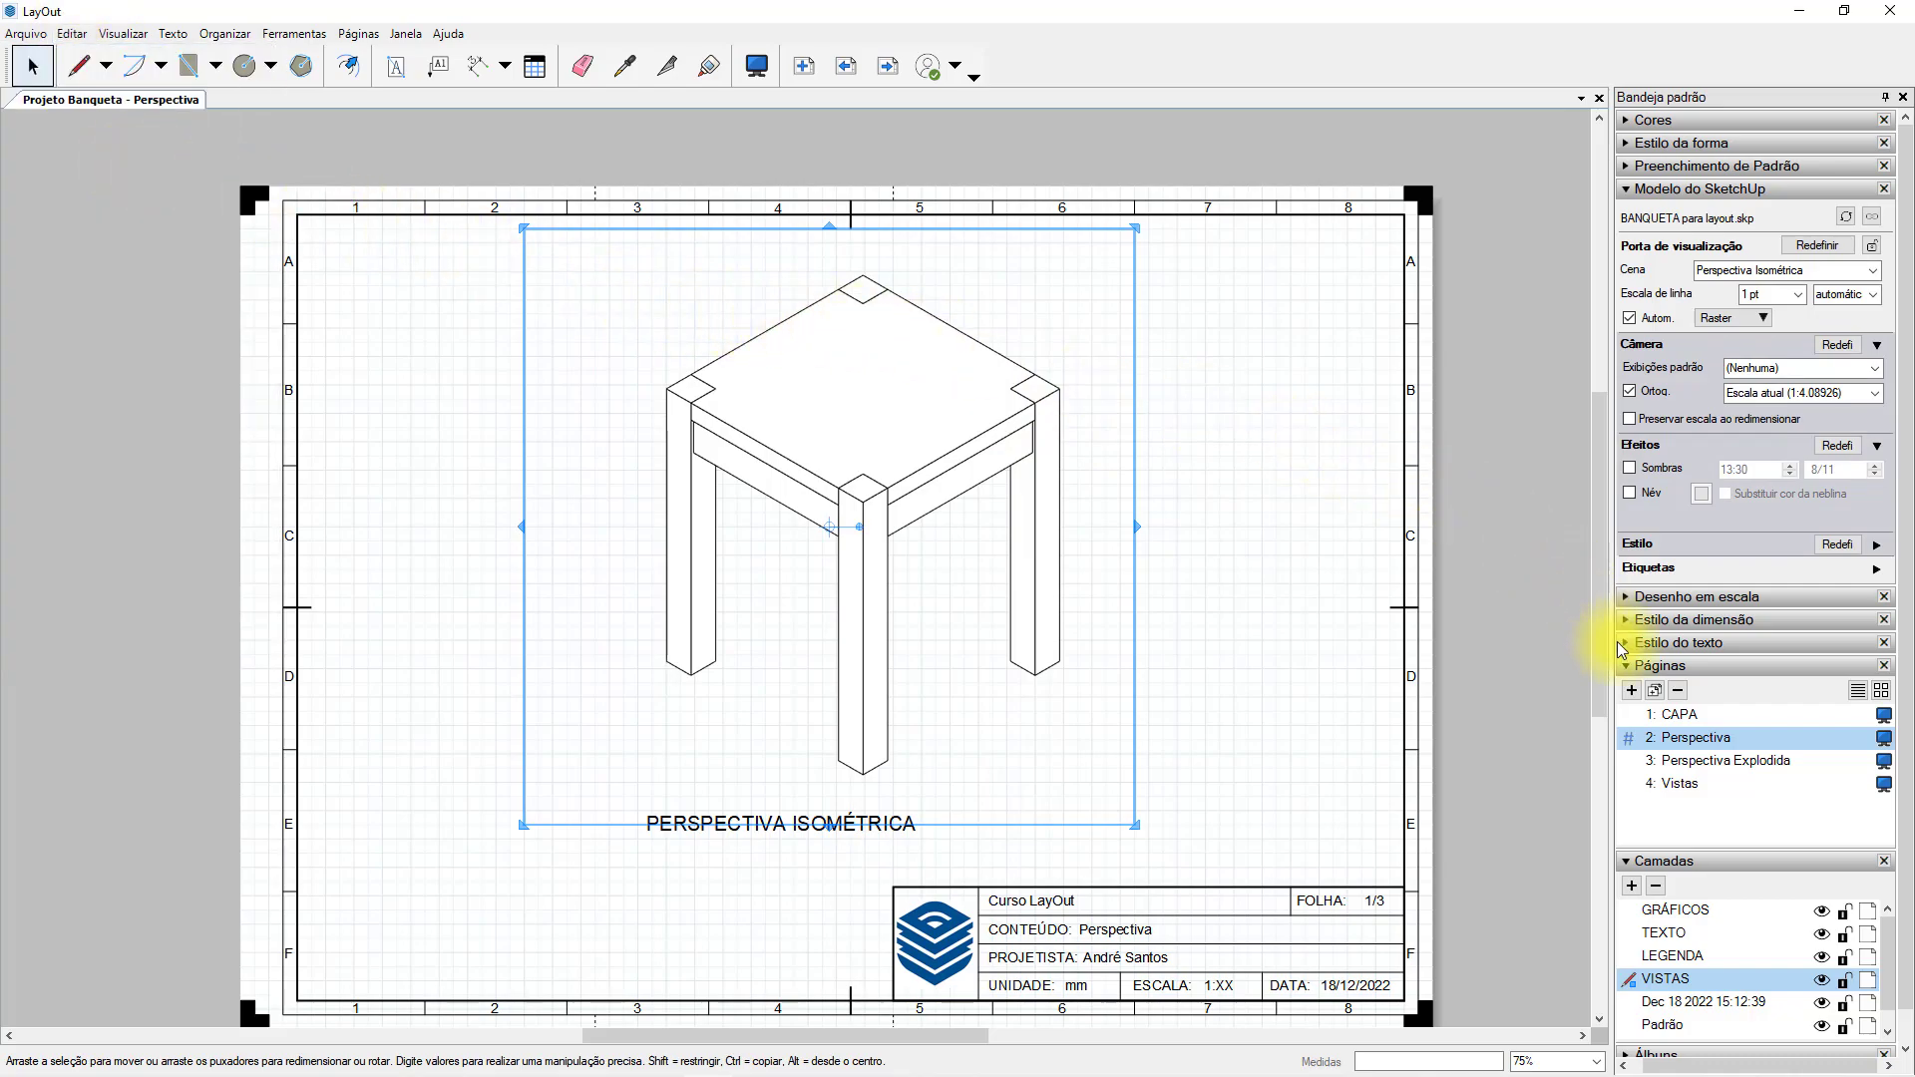
{"action": "left_click", "coordinate": [1692, 785]}
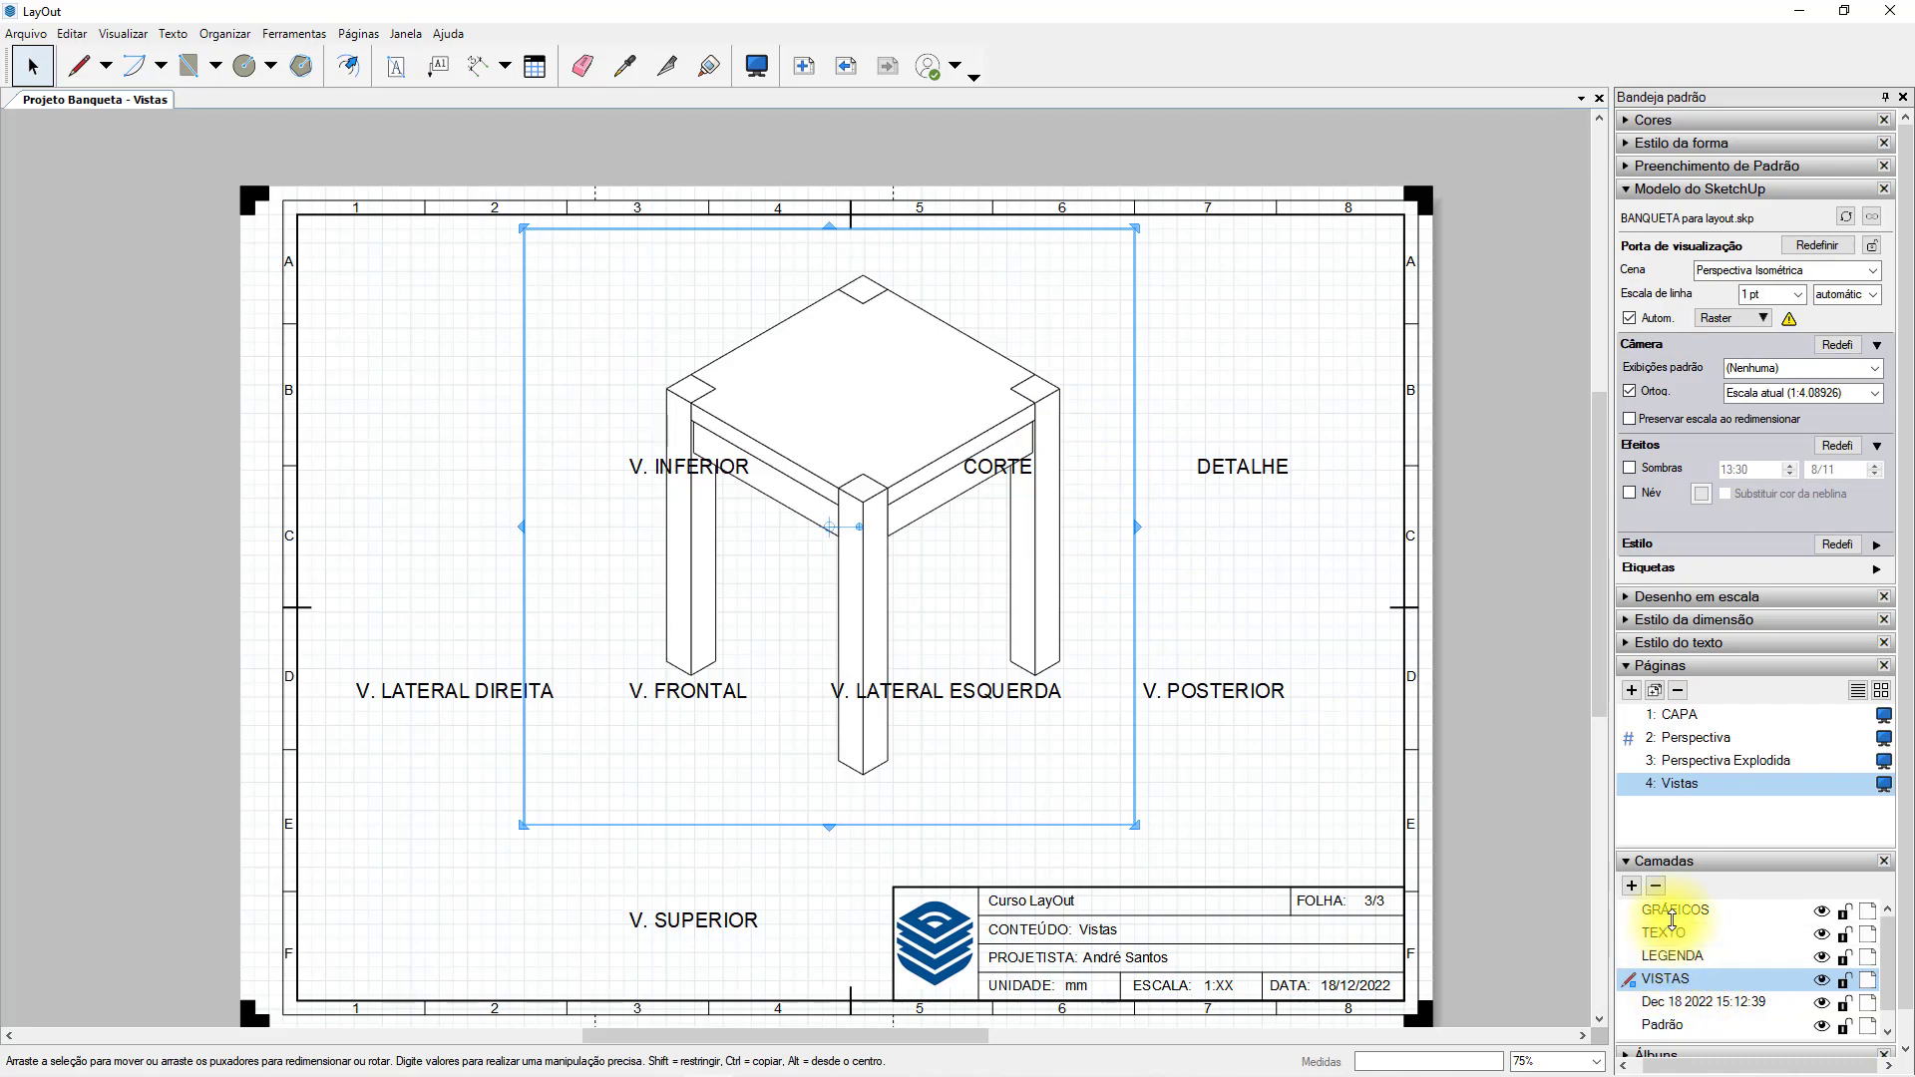
{"action": "left_click_drag", "start_coordinate": [1673, 920], "coordinate": [1673, 920]}
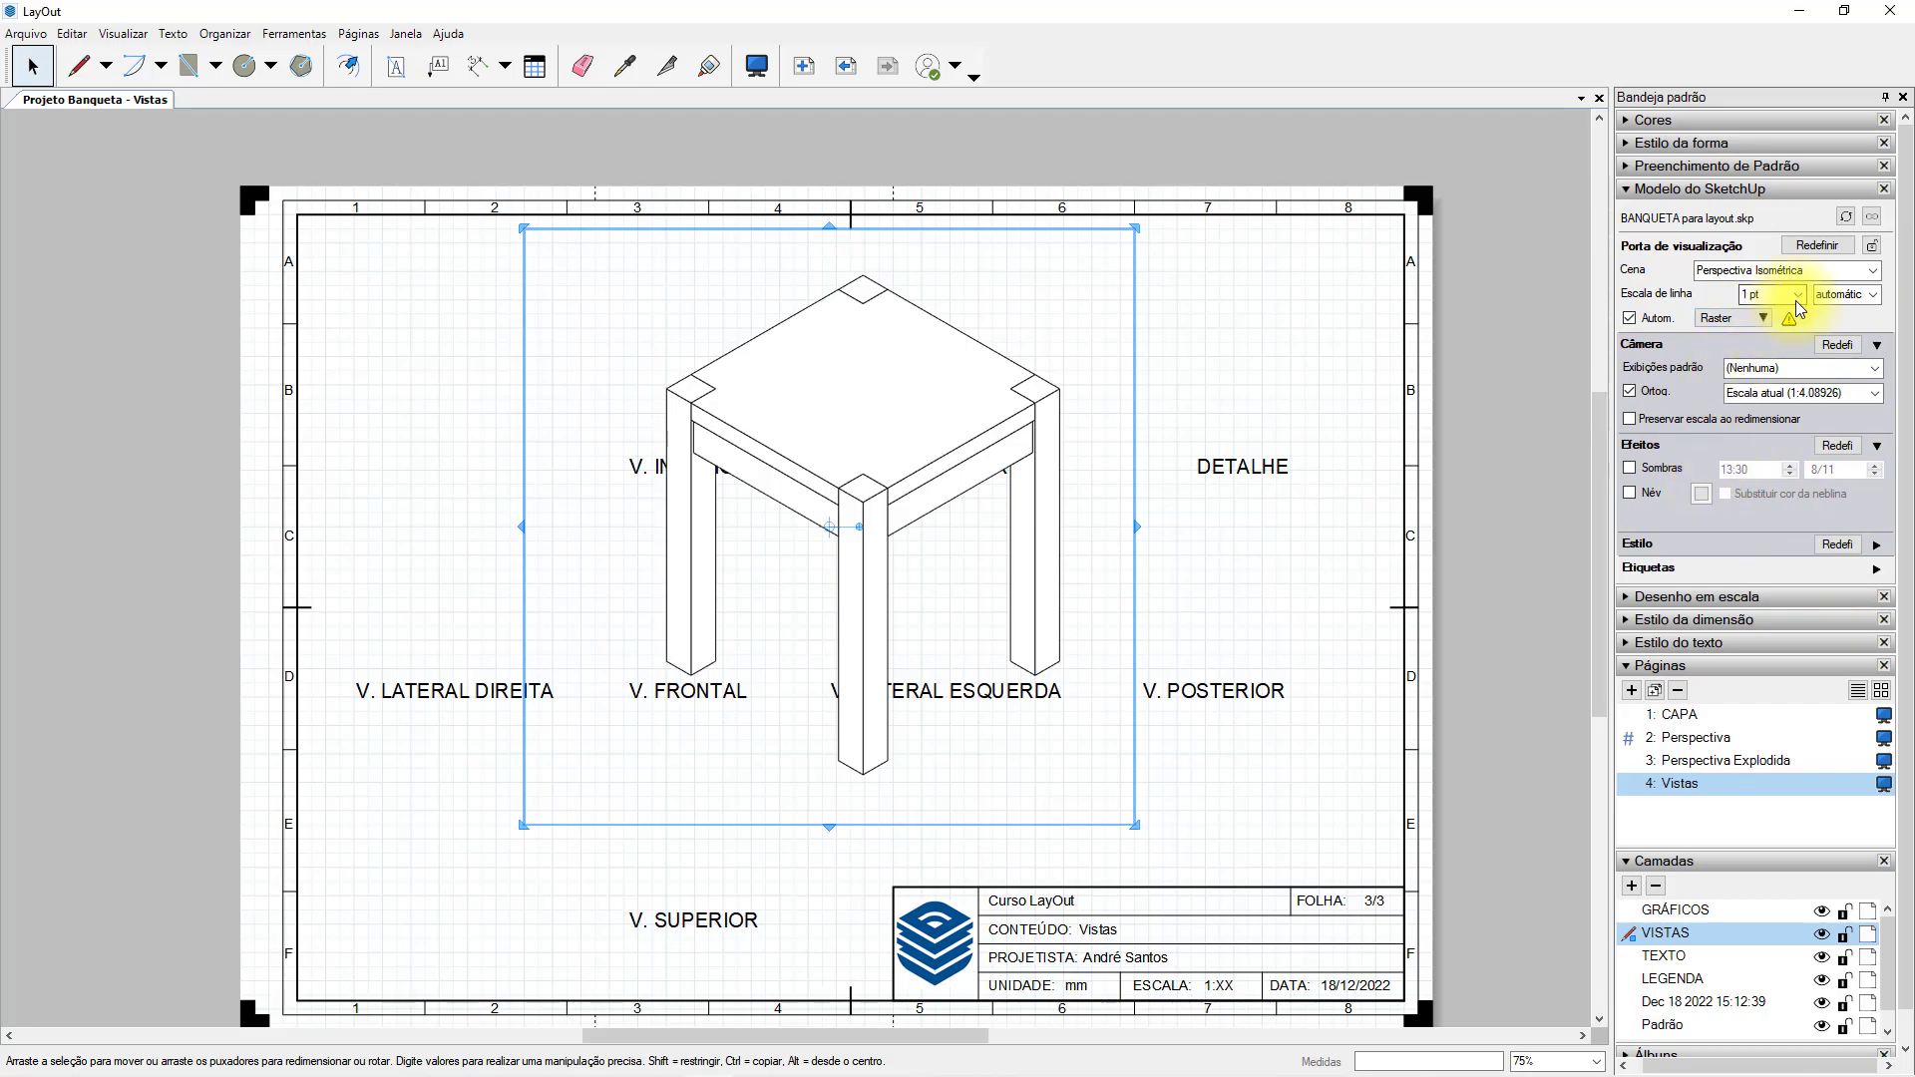
Set the pasted stool viewport's scale to 1mm:5mm (1:5) after trying 1:10, and set its standard view to Frontal.
{"action": "left_click", "coordinate": [1879, 447]}
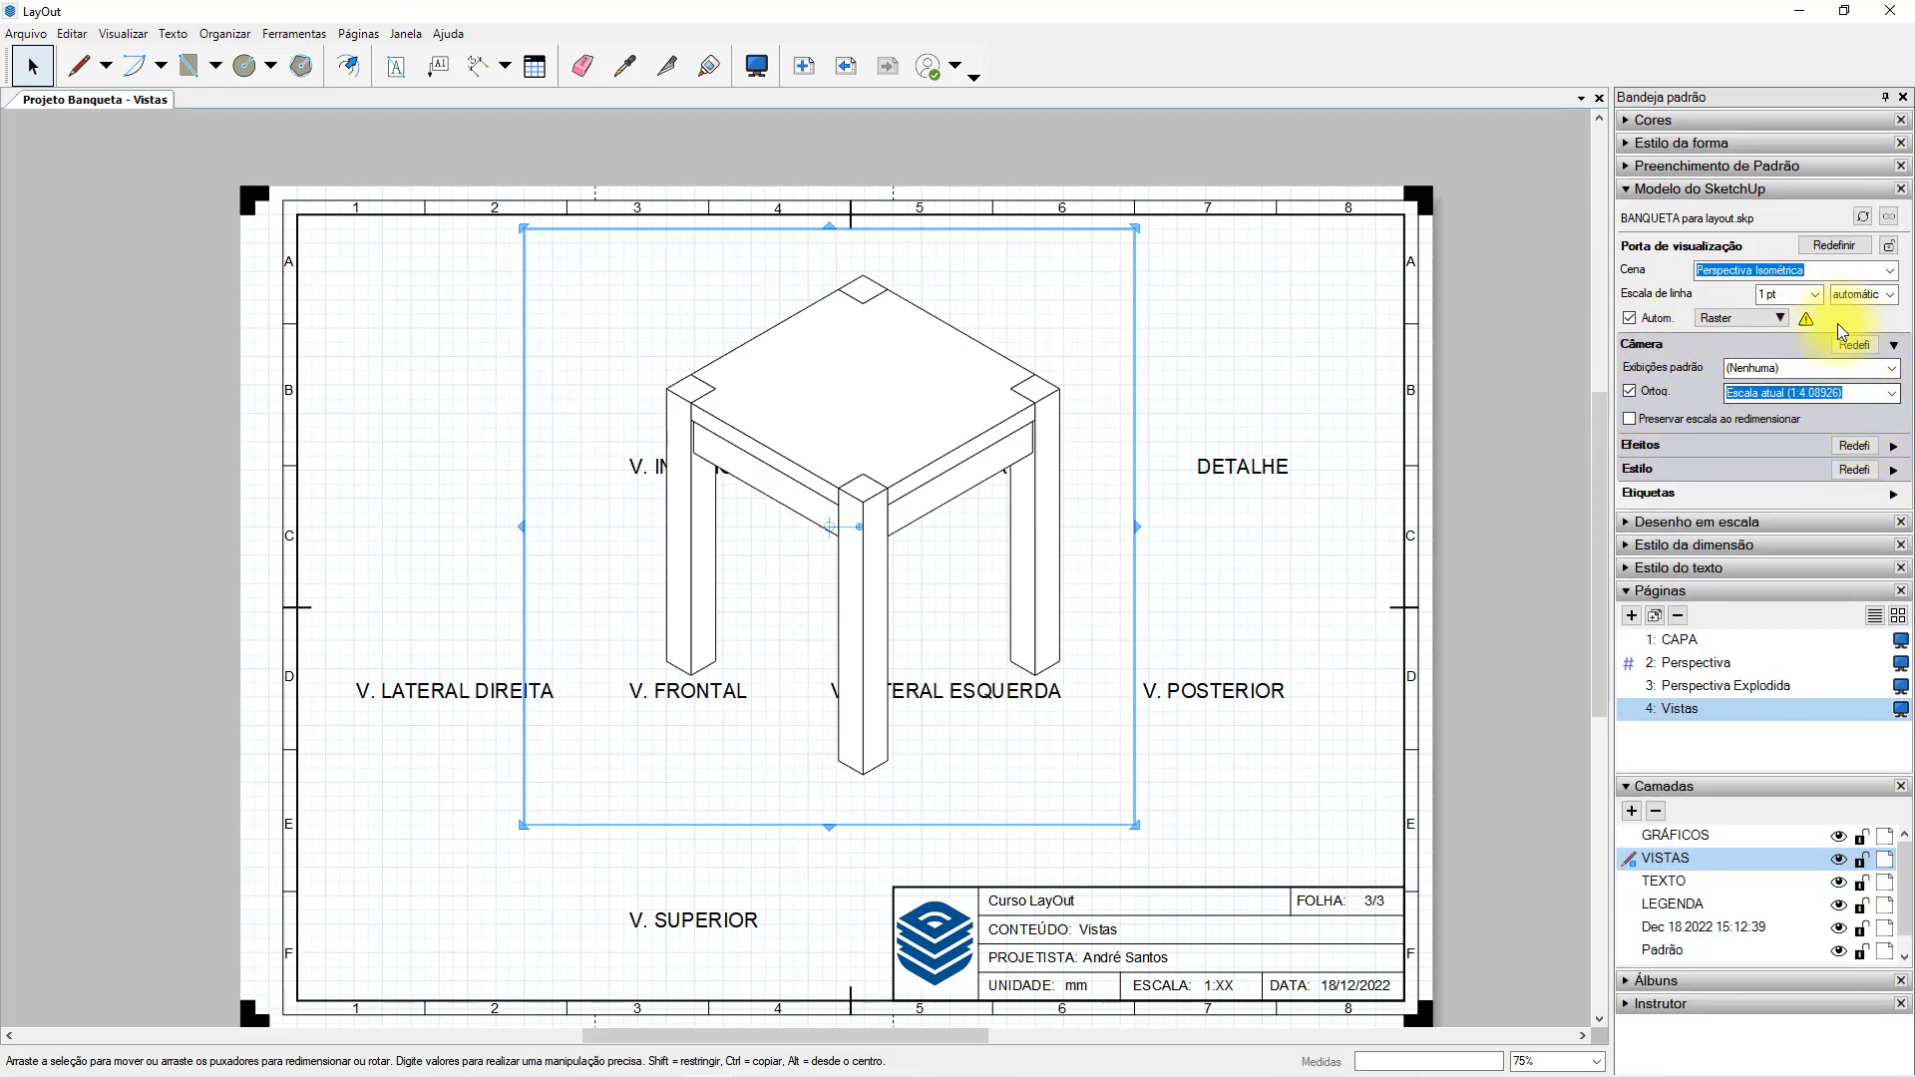
{"action": "left_click", "coordinate": [1889, 393]}
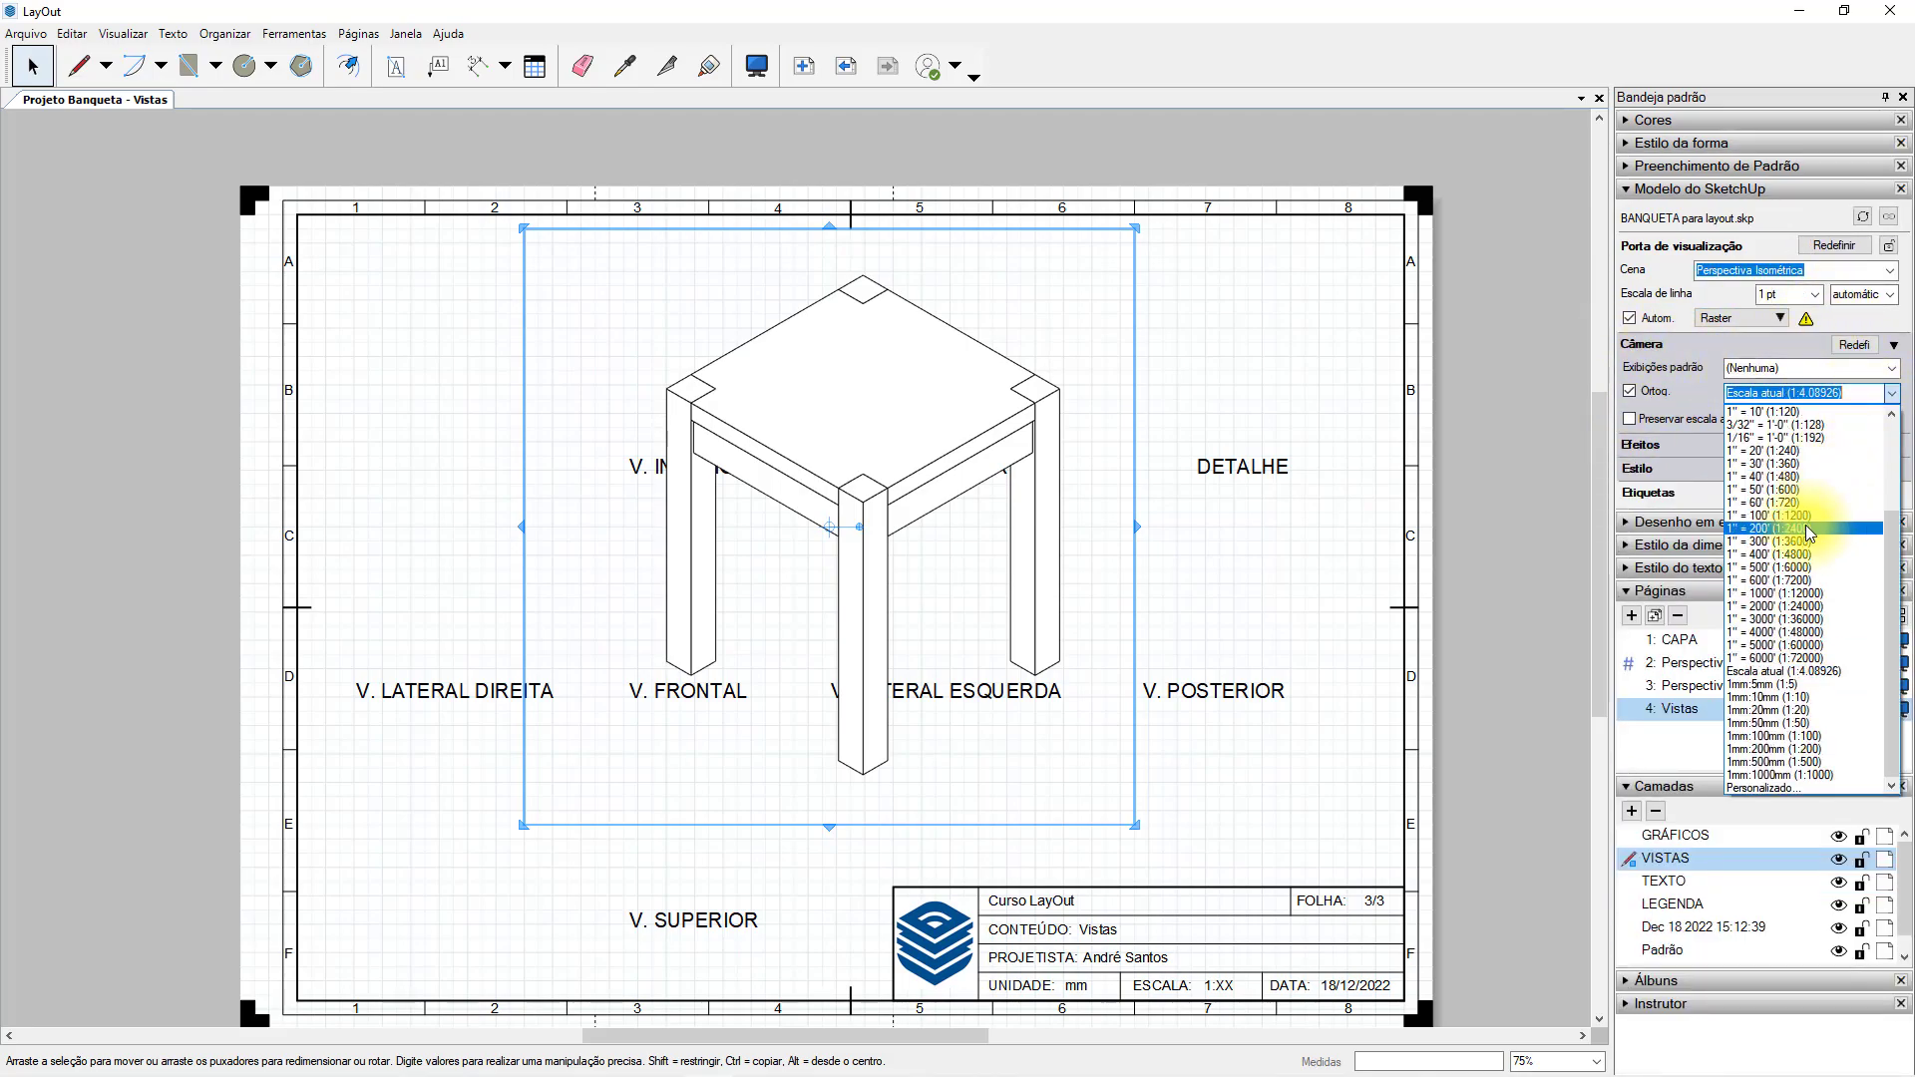
{"action": "left_click", "coordinate": [1768, 697]}
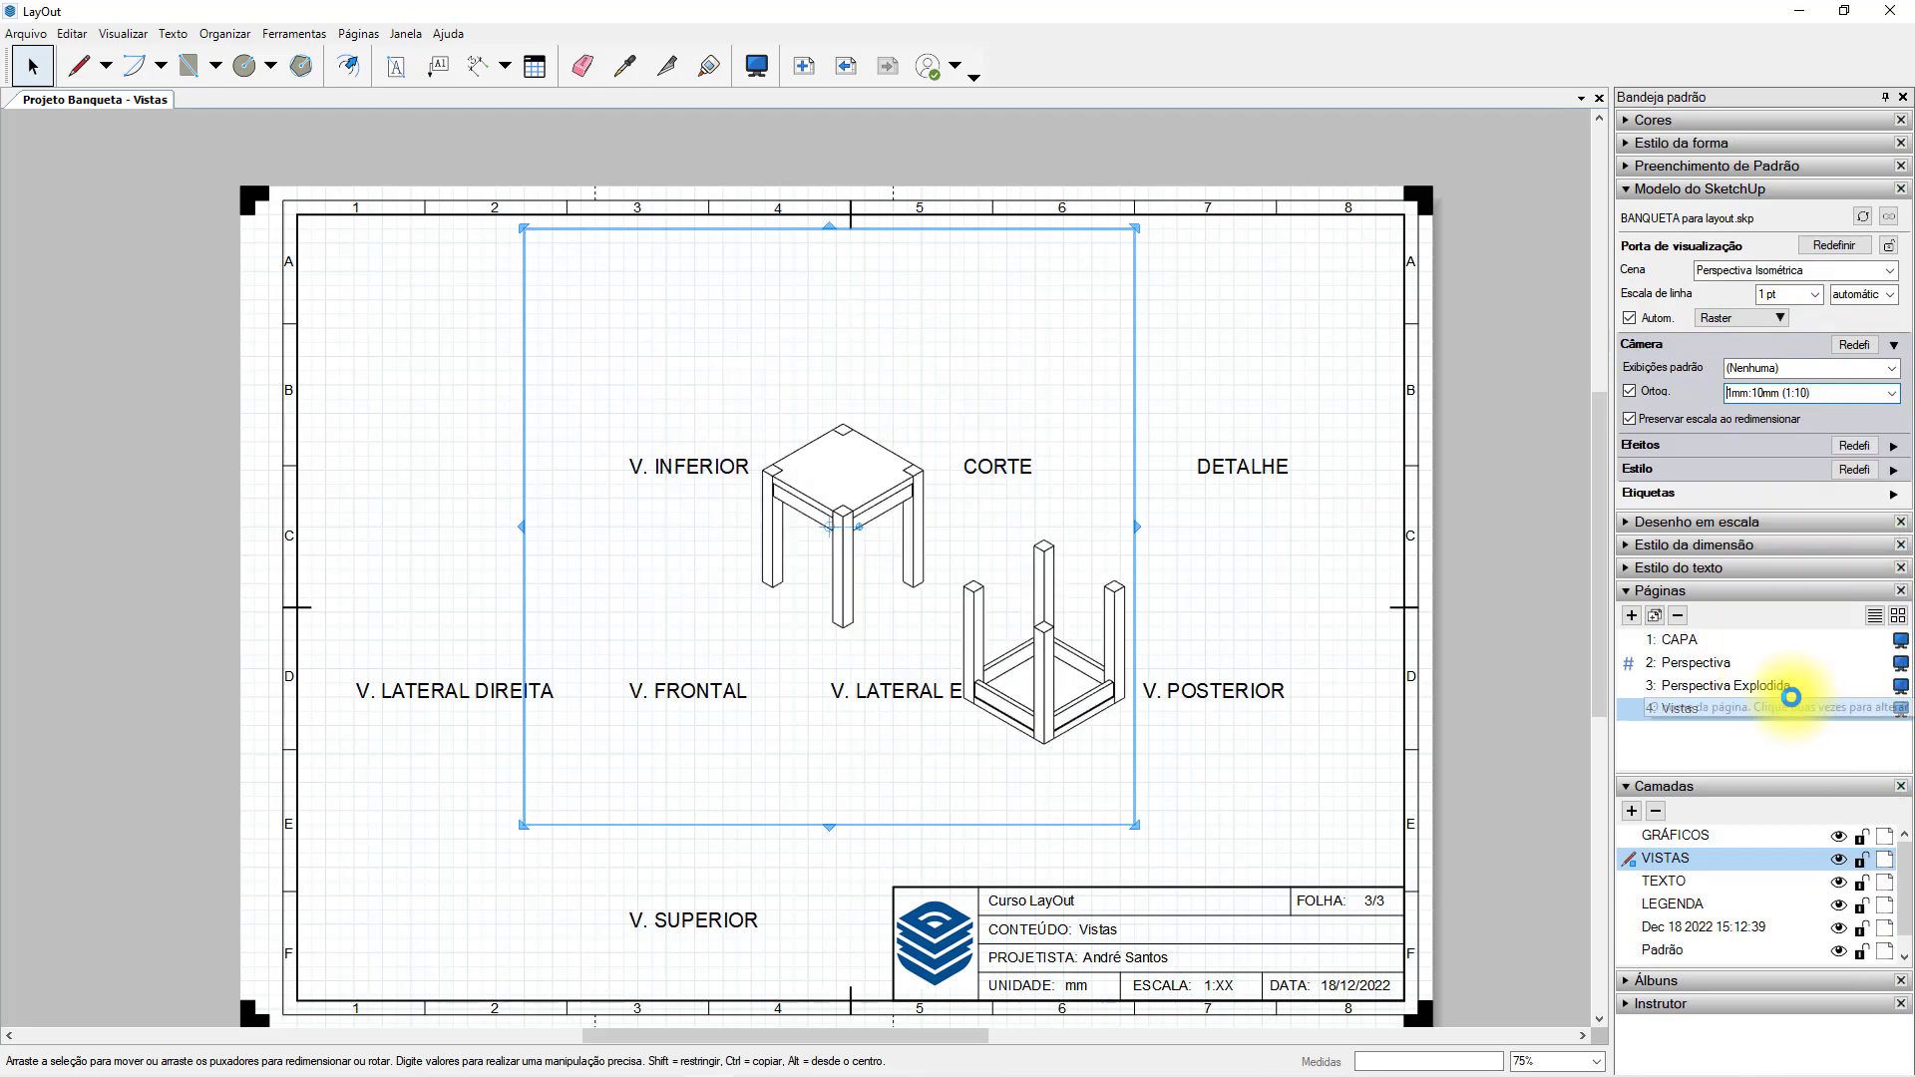
{"action": "left_click", "coordinate": [1889, 393]}
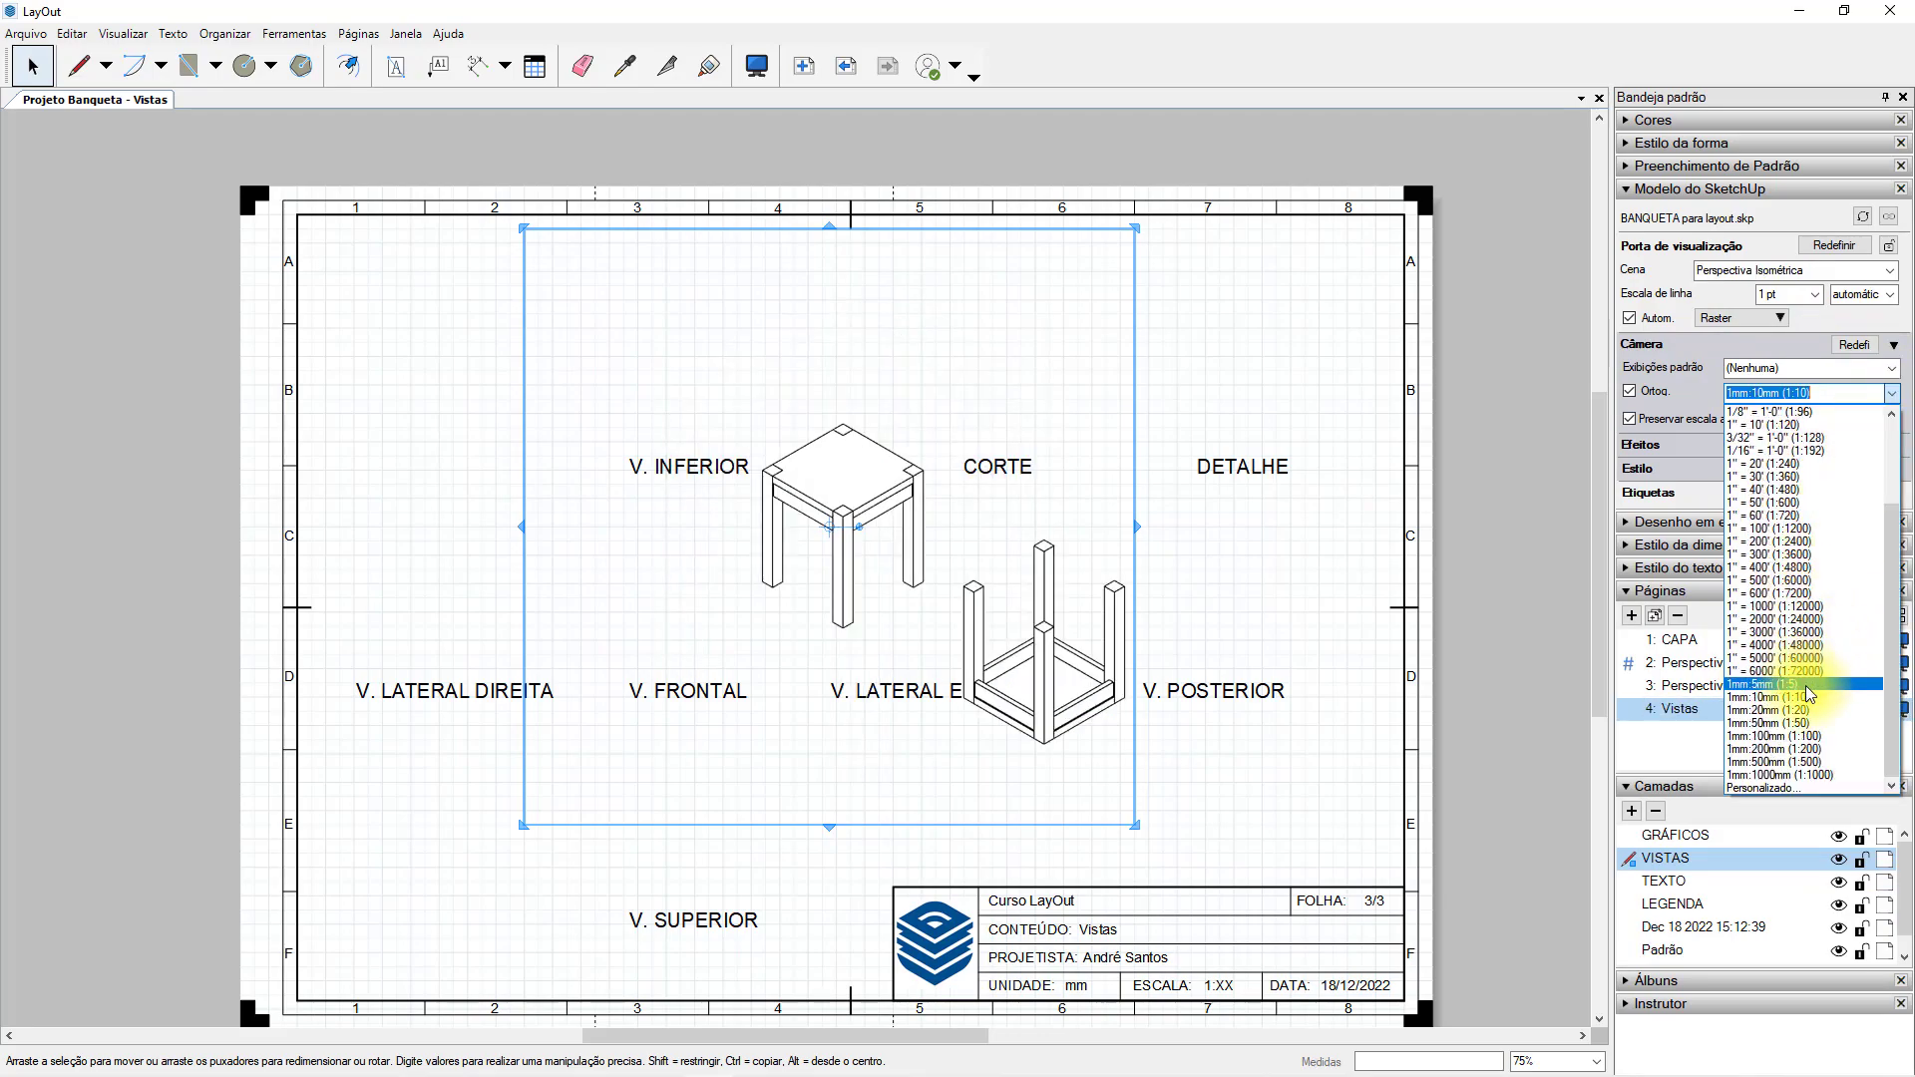
{"action": "left_click", "coordinate": [1803, 685]}
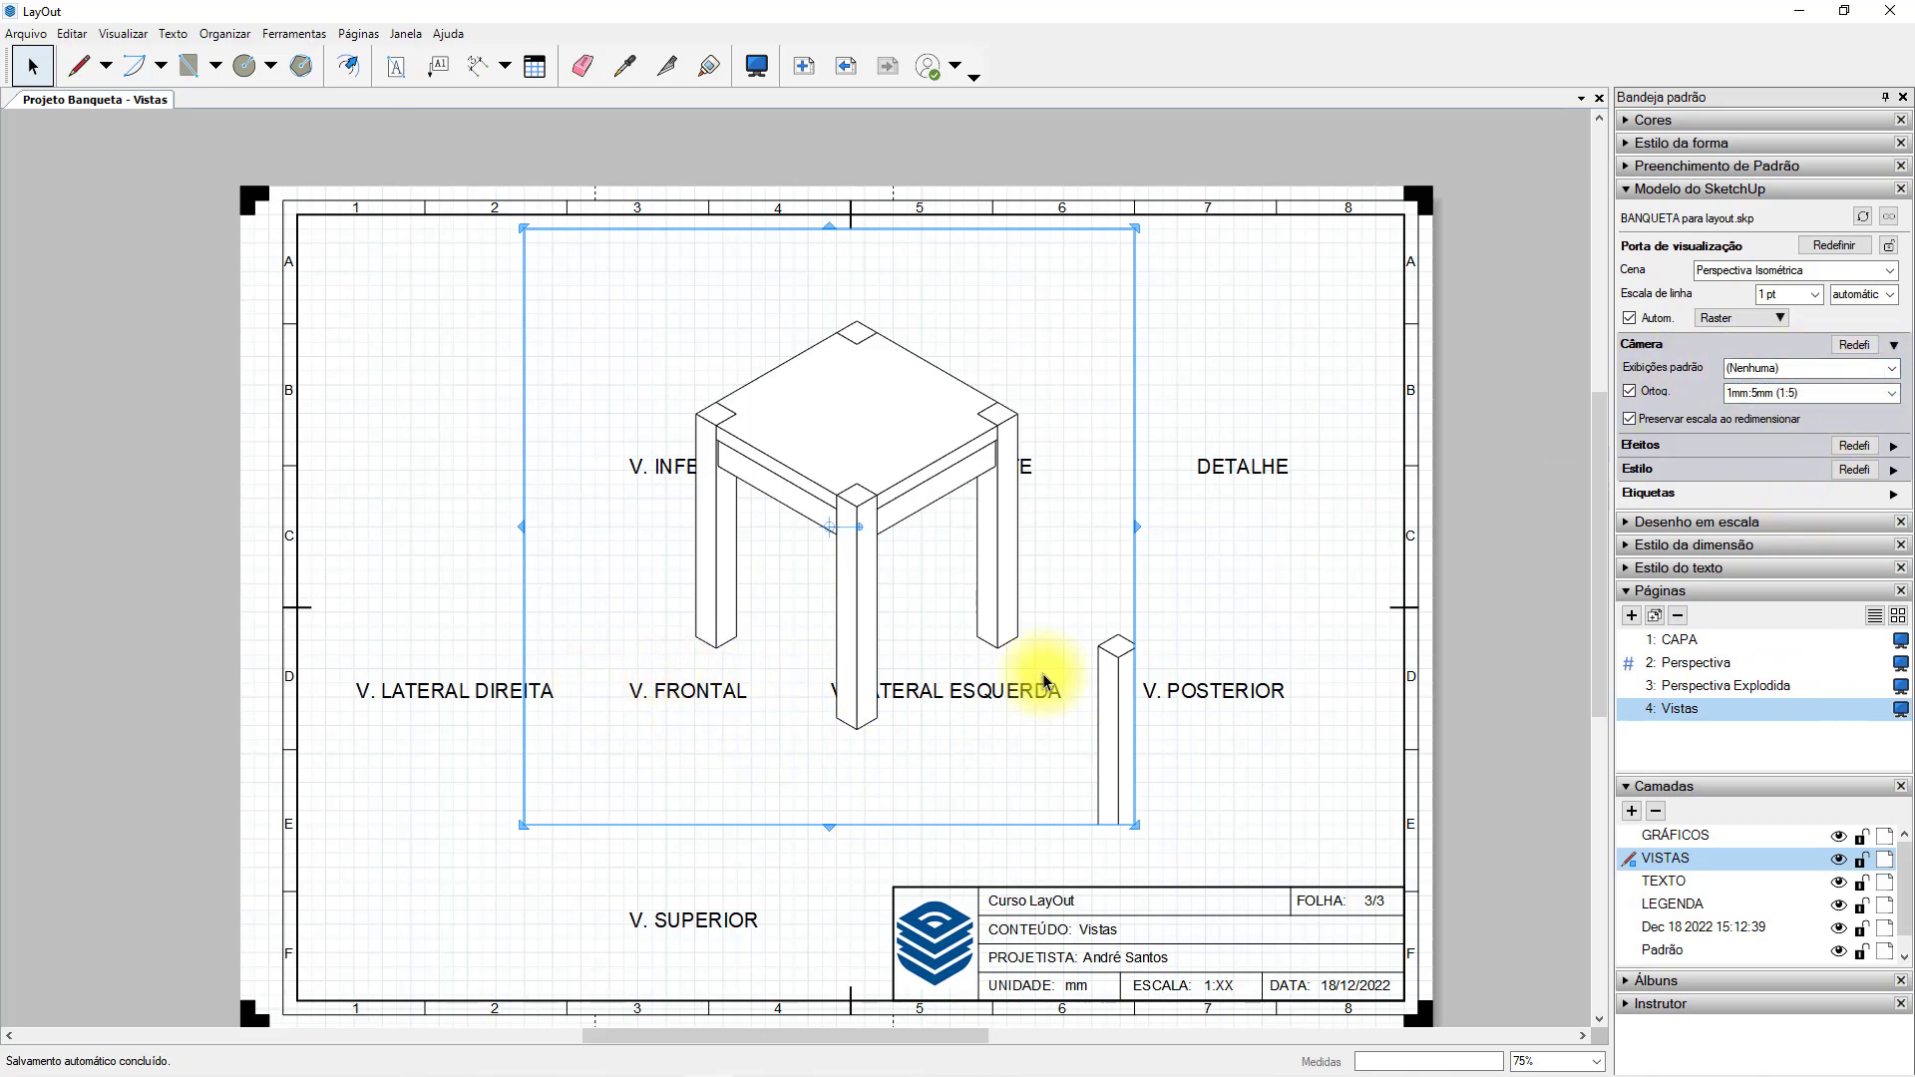
{"action": "left_click", "coordinate": [1899, 372]}
{"action": "left_click", "coordinate": [1794, 438]}
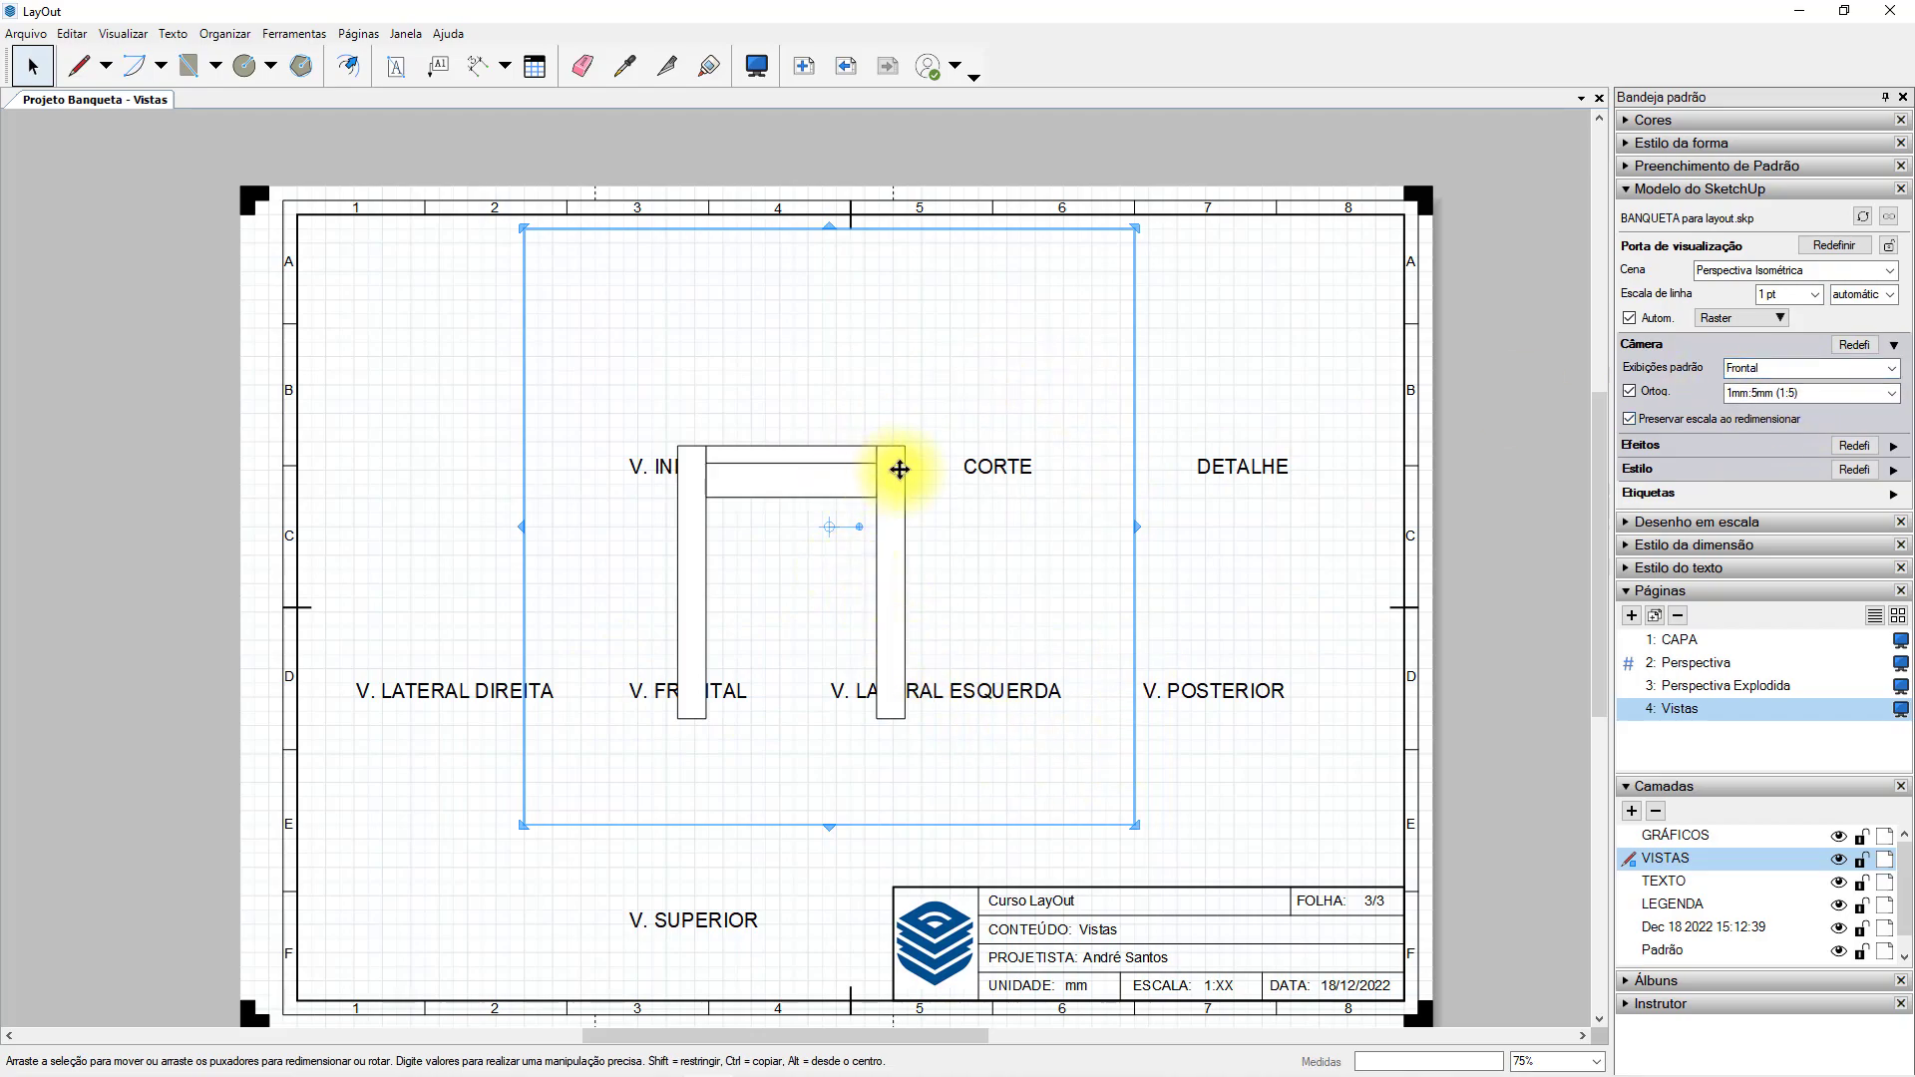
Orbit the stool inside its viewport, and restore the Frontal standard view with scale preservation on resizing enabled.
{"action": "double_click", "coordinate": [886, 456]}
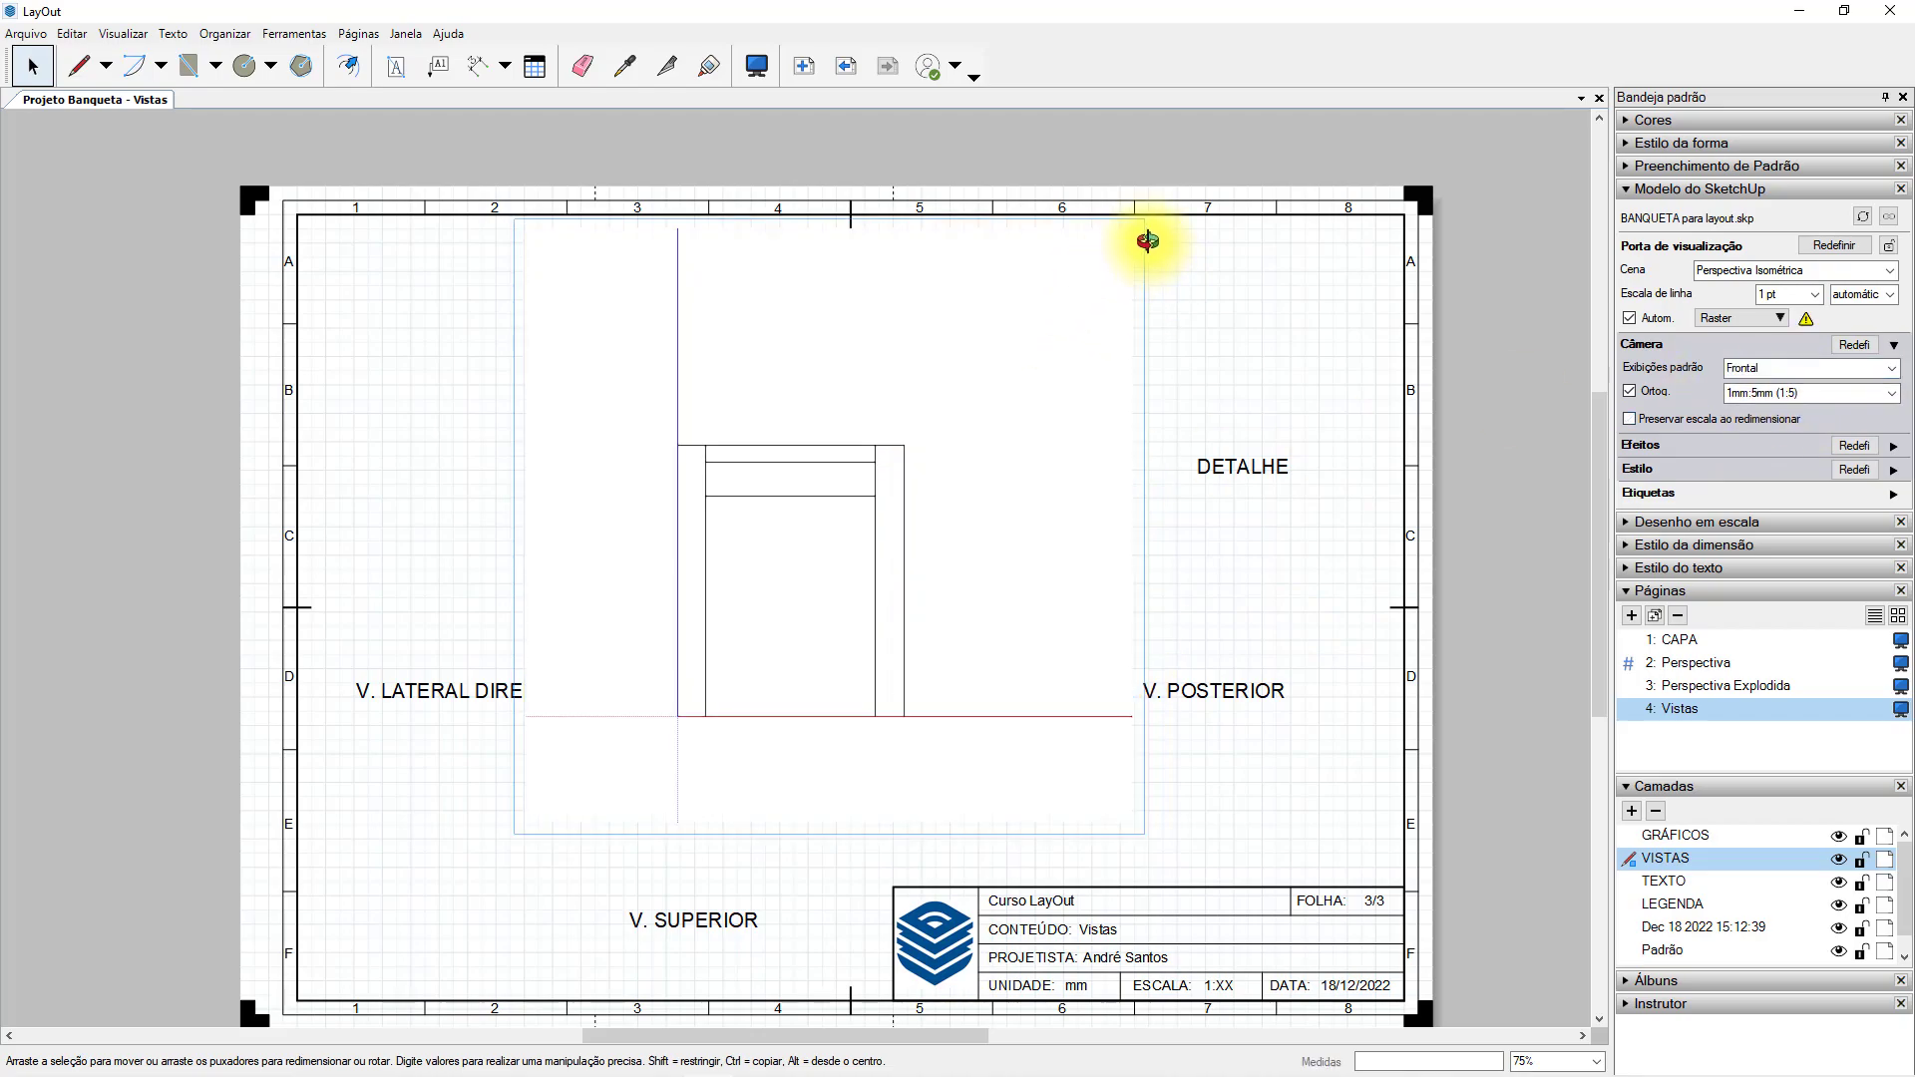
{"action": "mouse_move", "coordinate": [889, 548]}
{"action": "left_mouse_down"}
{"action": "mouse_move", "coordinate": [762, 646]}
{"action": "mouse_move", "coordinate": [998, 499]}
{"action": "left_mouse_up"}
{"action": "left_click", "coordinate": [1235, 355]}
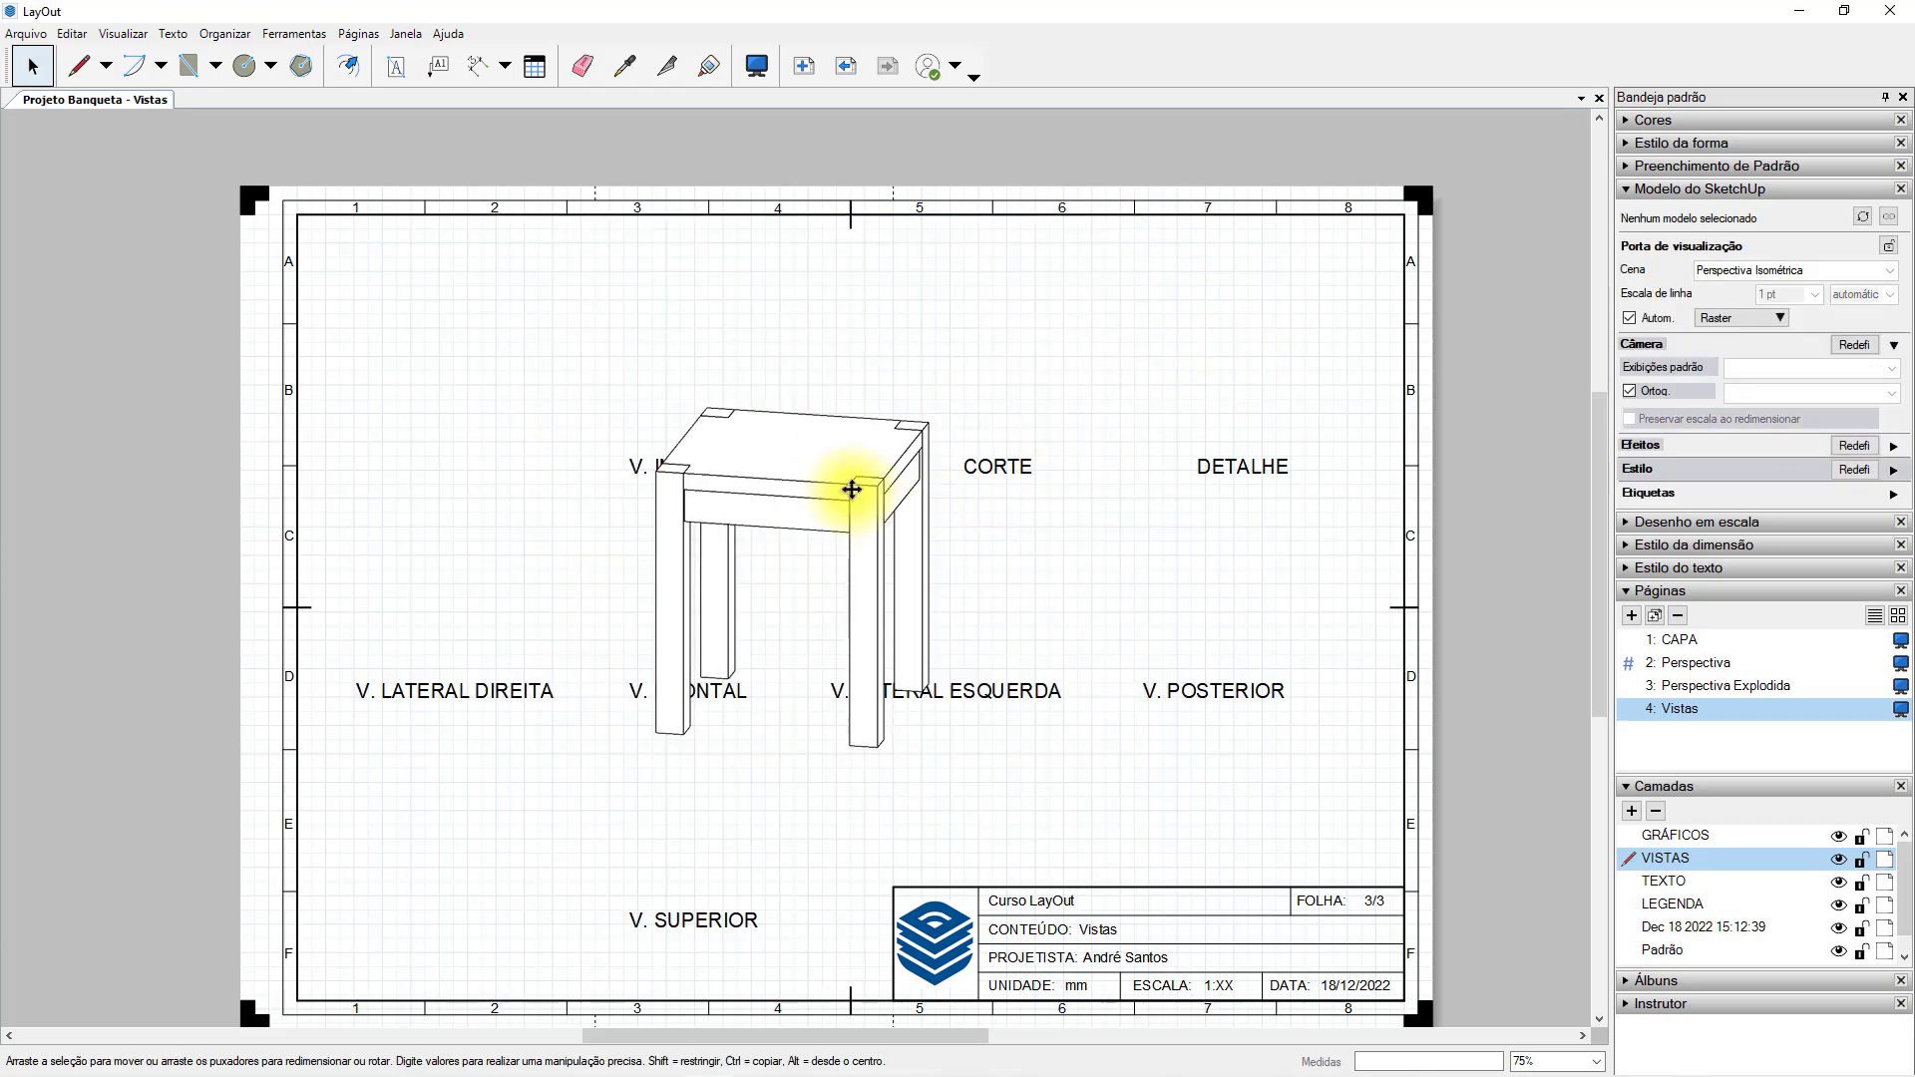
{"action": "left_click", "coordinate": [850, 491]}
{"action": "left_click", "coordinate": [1891, 368]}
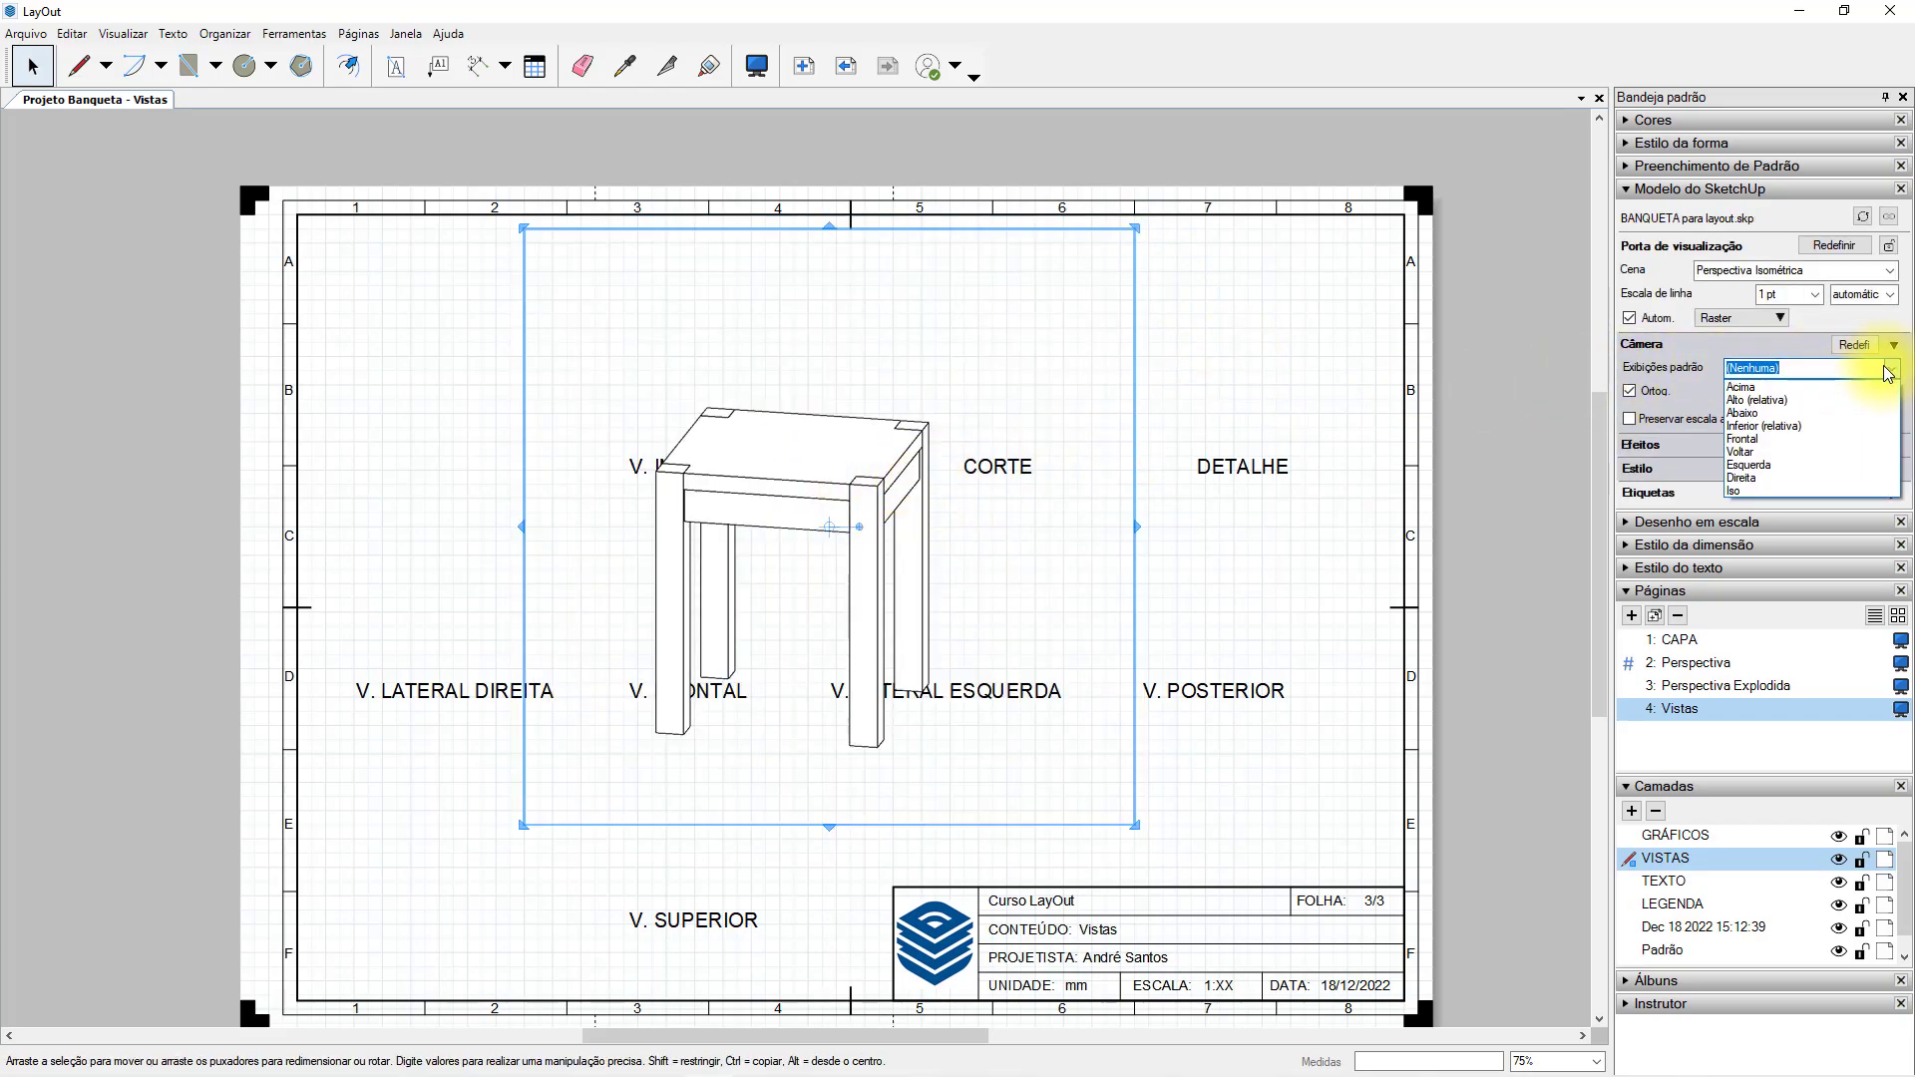
{"action": "left_click", "coordinate": [1775, 438]}
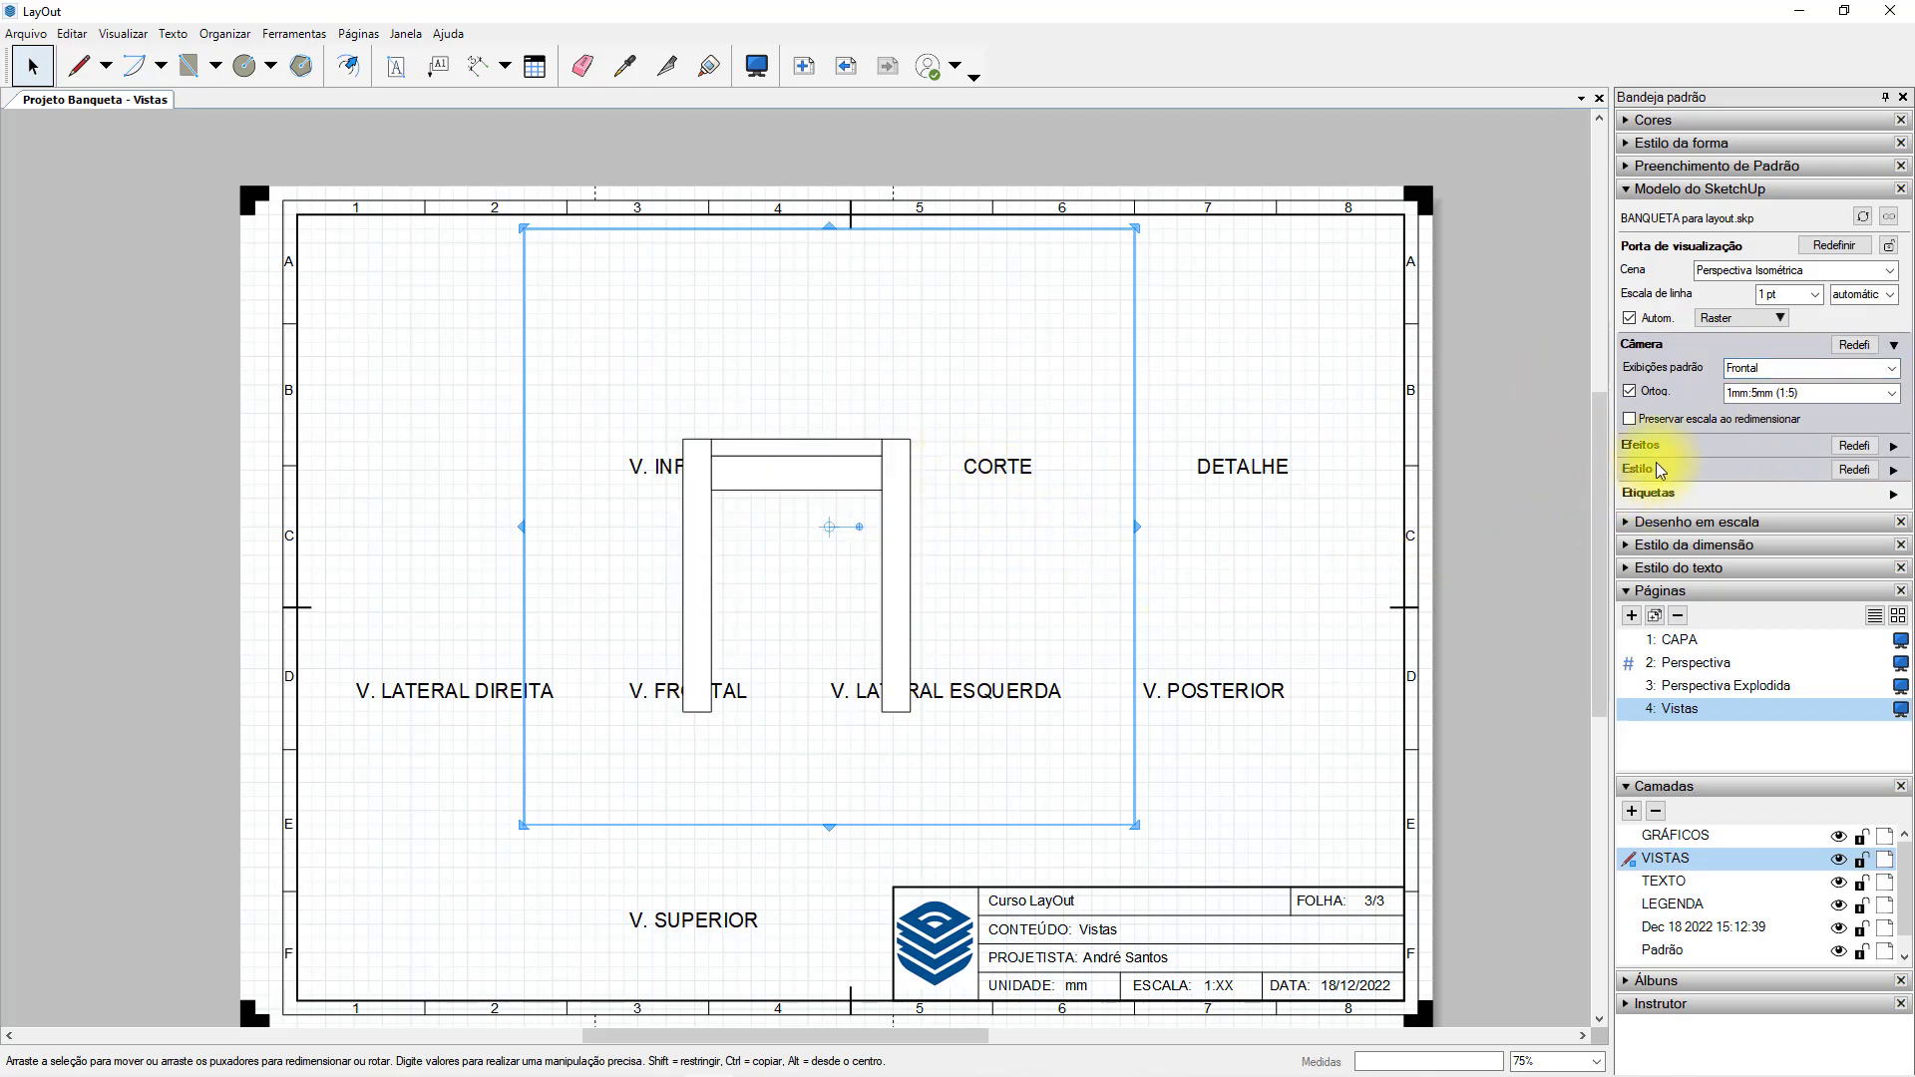
{"action": "left_click", "coordinate": [1632, 419]}
Crop the viewport frame closely around the front view and move it above the V. FRONTAL title.
{"action": "left_click_drag", "start_coordinate": [1138, 225], "coordinate": [936, 412]}
{"action": "left_click_drag", "start_coordinate": [523, 825], "coordinate": [667, 736]}
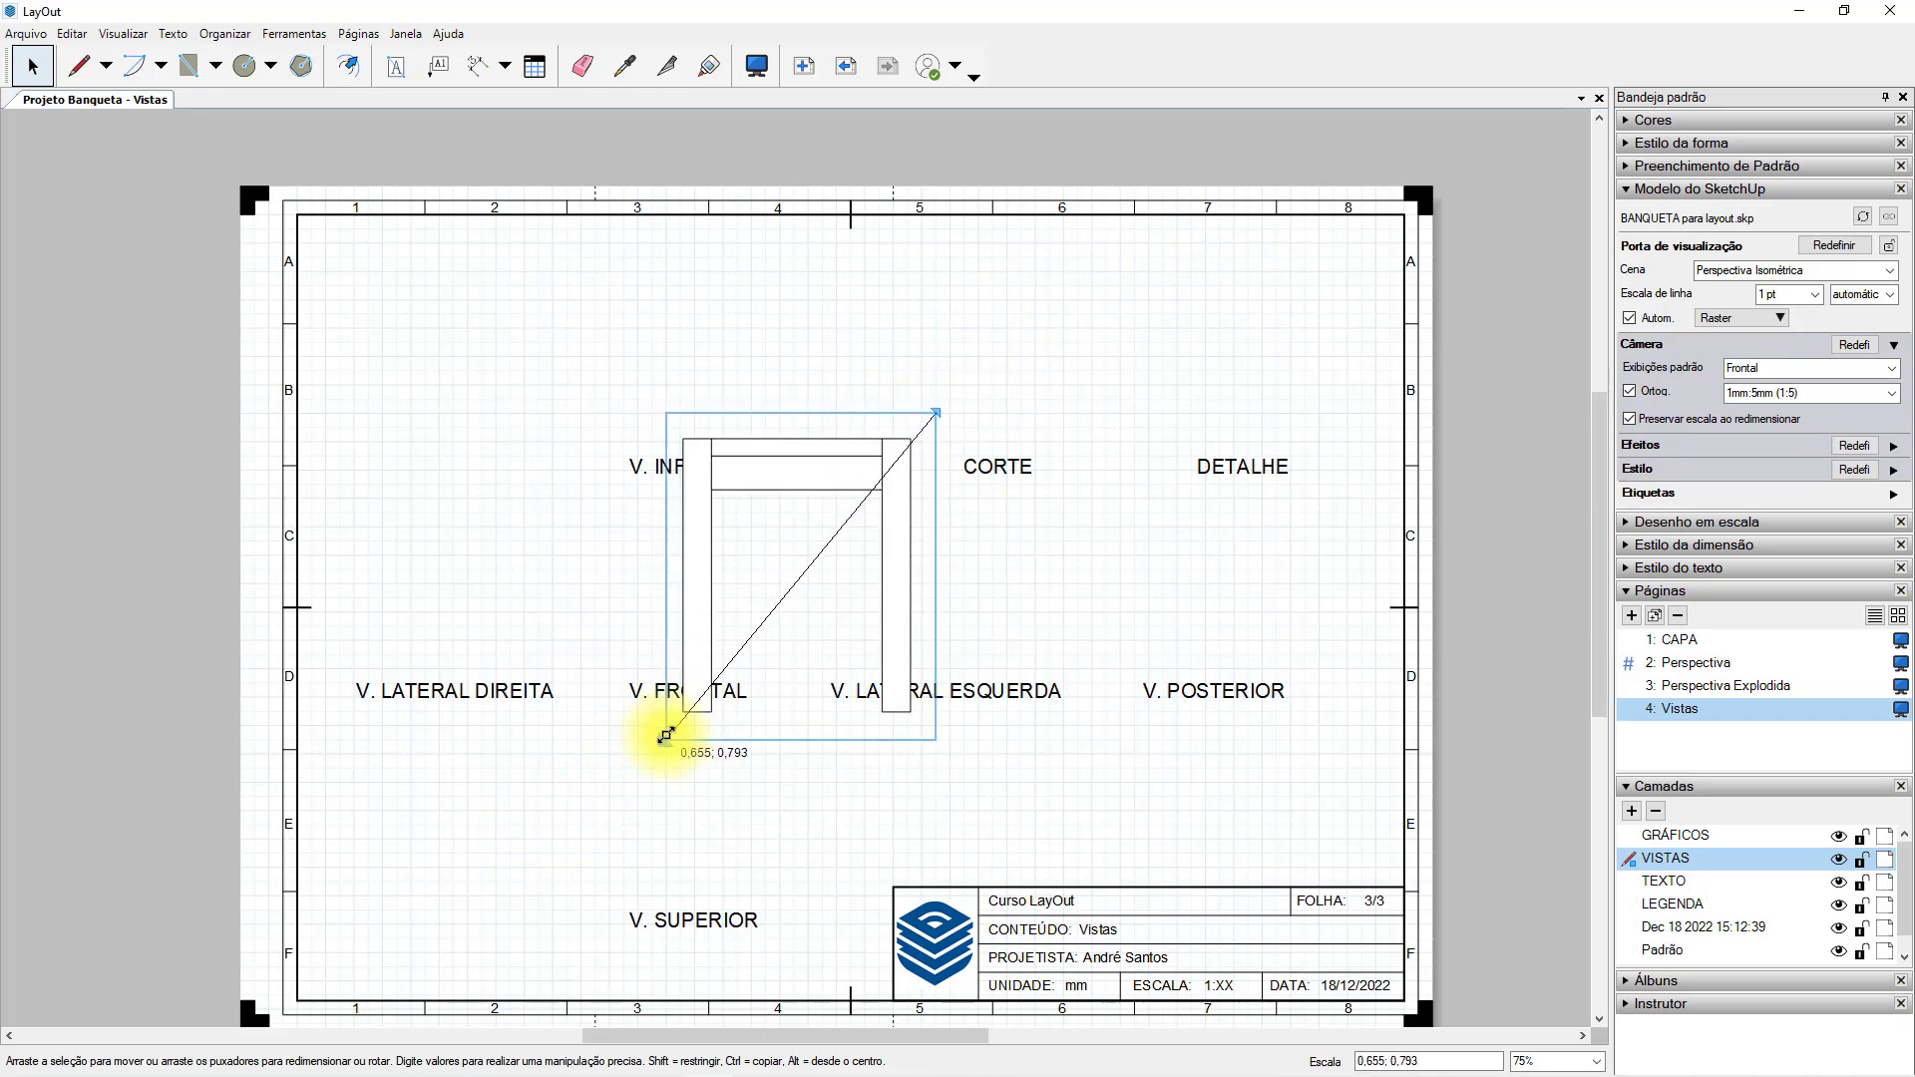
{"action": "left_click", "coordinate": [1003, 610]}
{"action": "left_click", "coordinate": [702, 546]}
{"action": "mouse_move", "coordinate": [695, 532]}
{"action": "left_mouse_down"}
{"action": "mouse_move", "coordinate": [611, 427]}
{"action": "mouse_move", "coordinate": [621, 471]}
{"action": "left_mouse_up"}
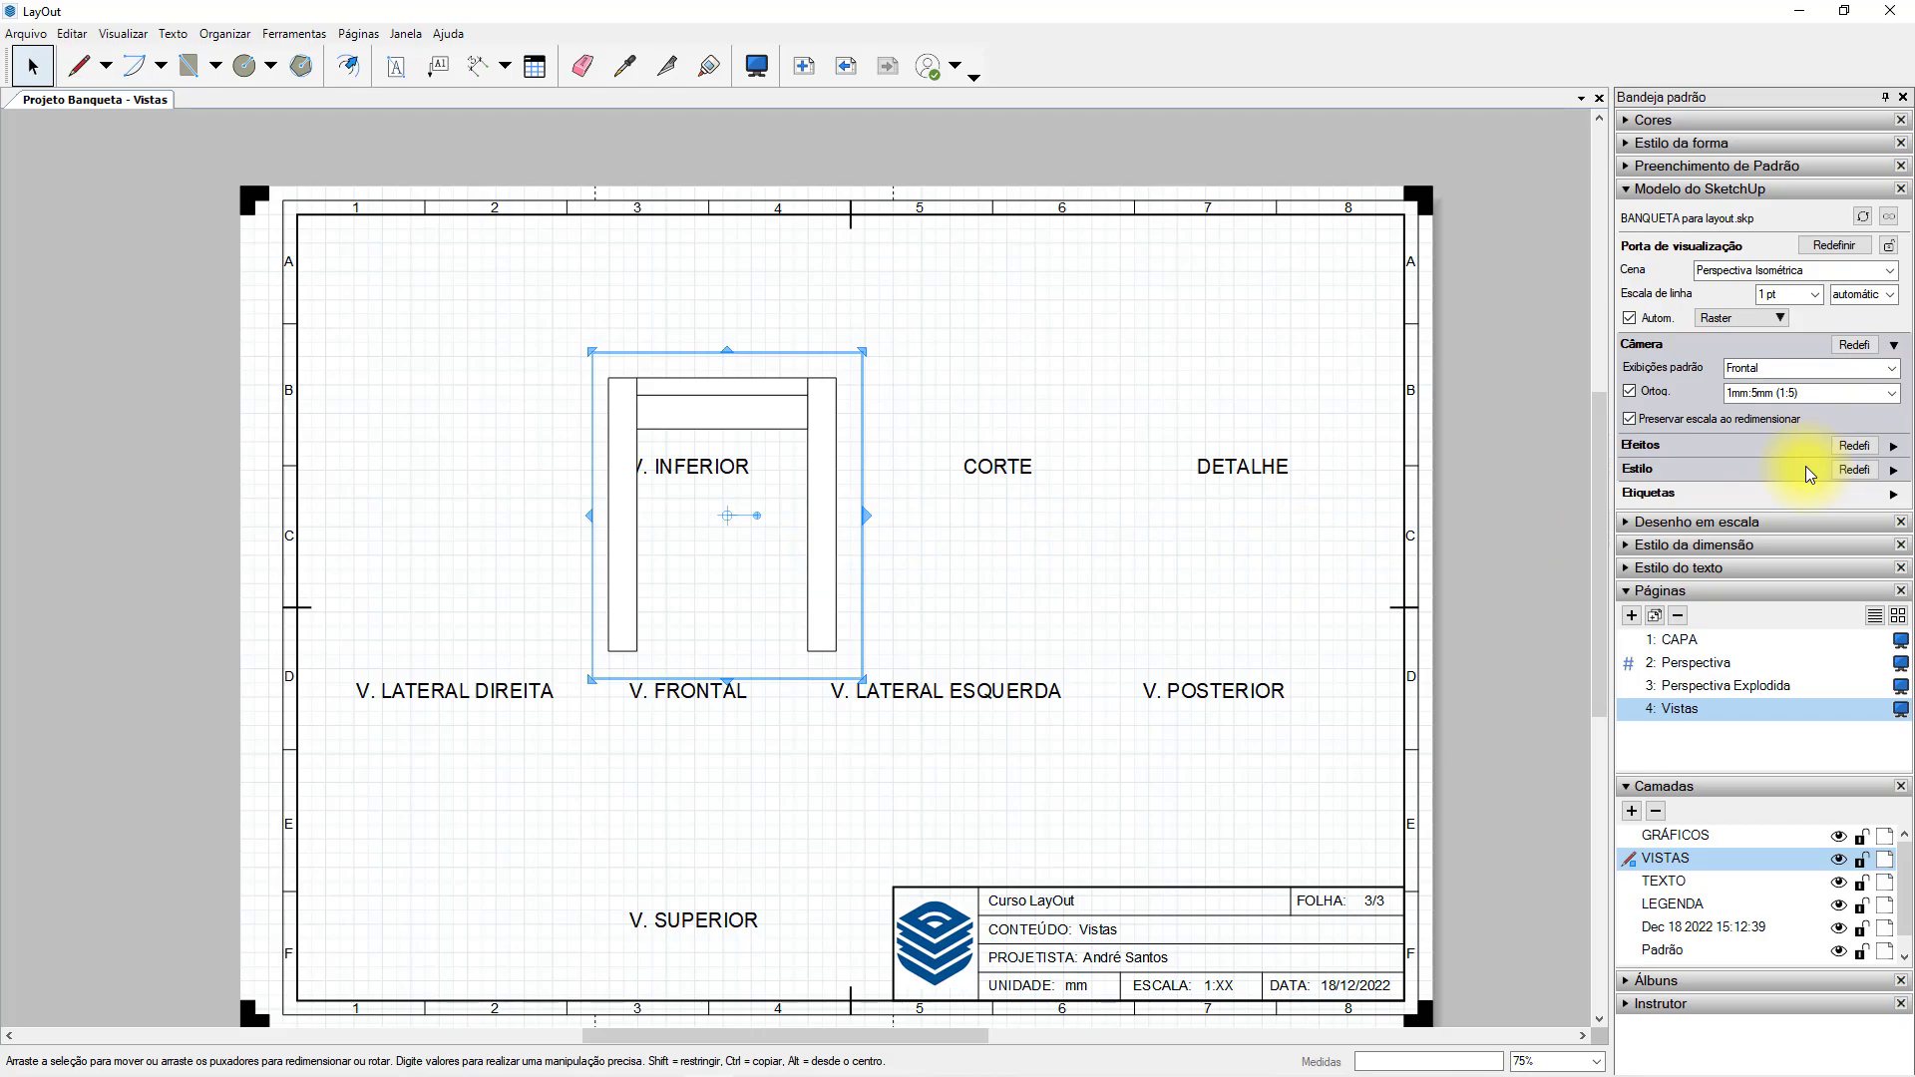
Copy the front viewport above the V. LATERAL ESQUERDA title and set the copy to the Esquerda view, widening its frame to fit.
{"action": "left_click_drag", "start_coordinate": [821, 560], "coordinate": [1101, 544]}
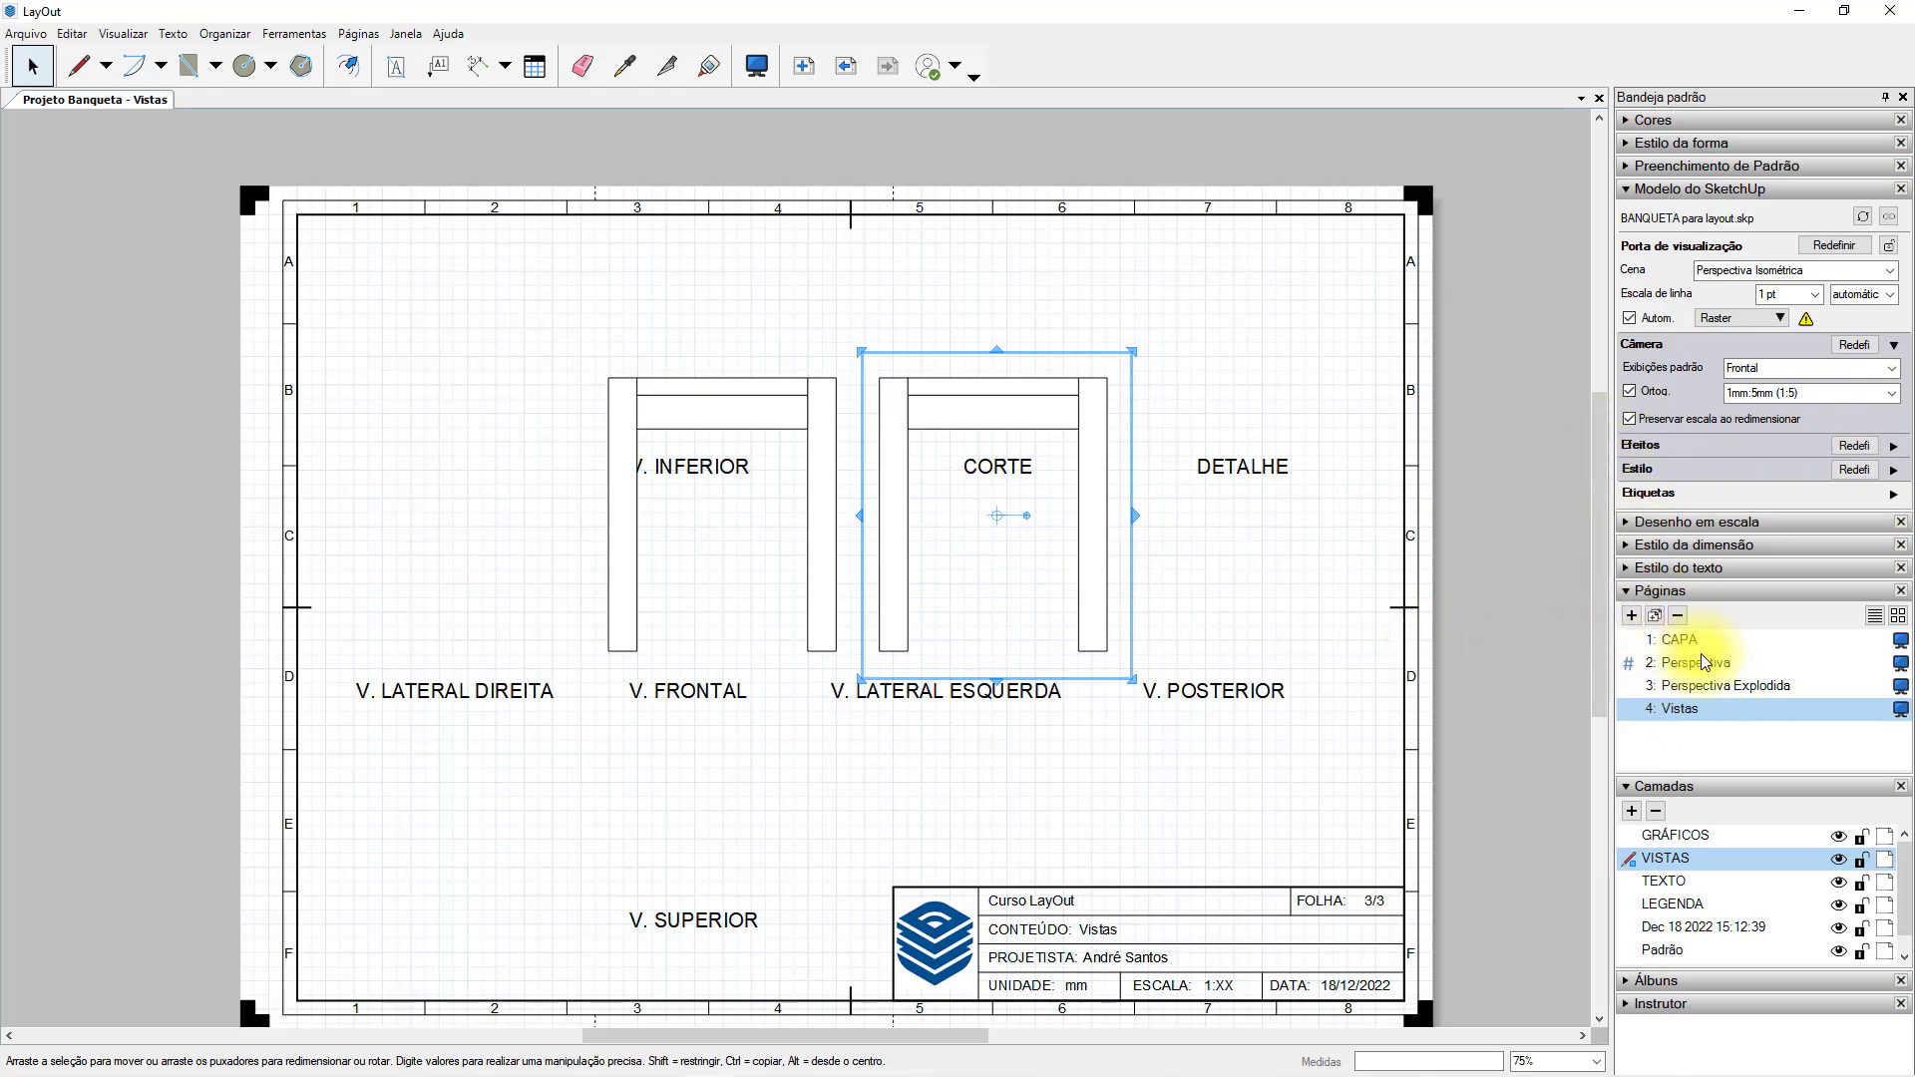
{"action": "left_click", "coordinate": [1893, 369]}
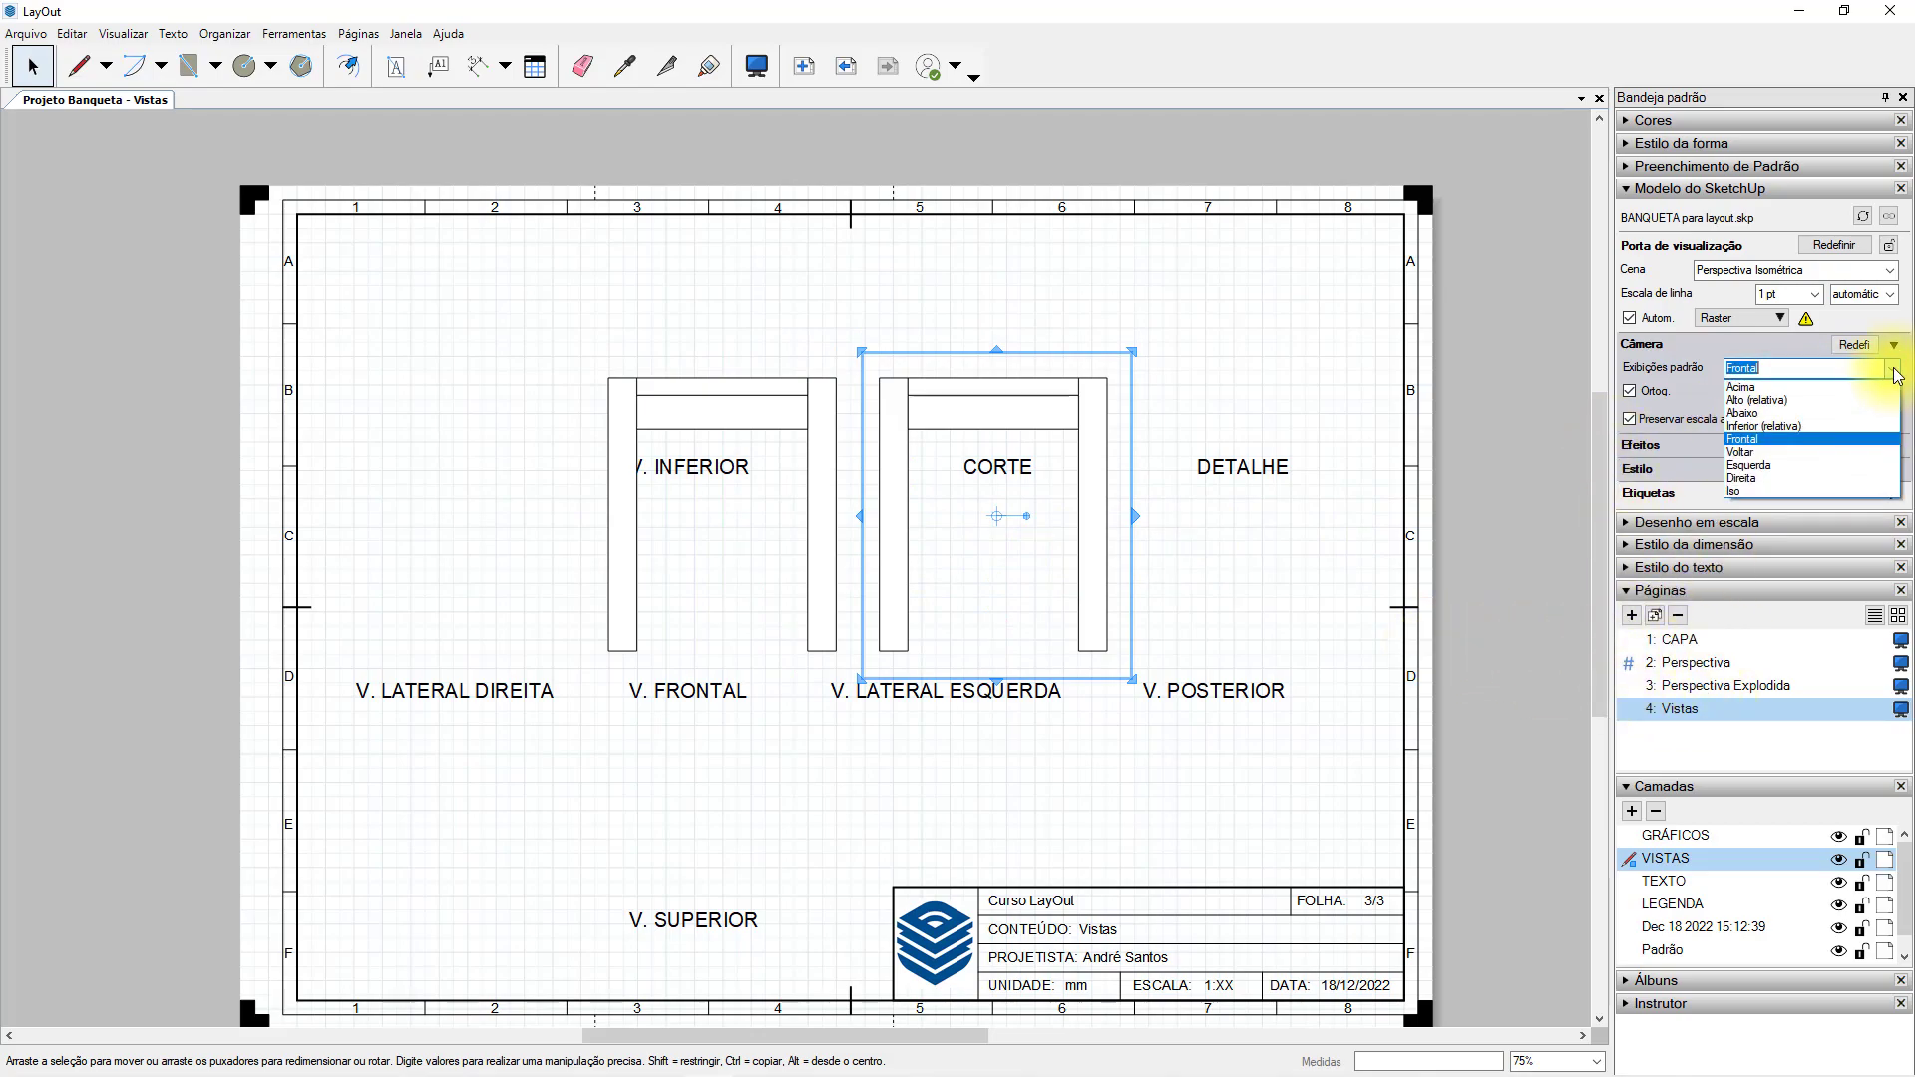
{"action": "left_click", "coordinate": [1789, 465]}
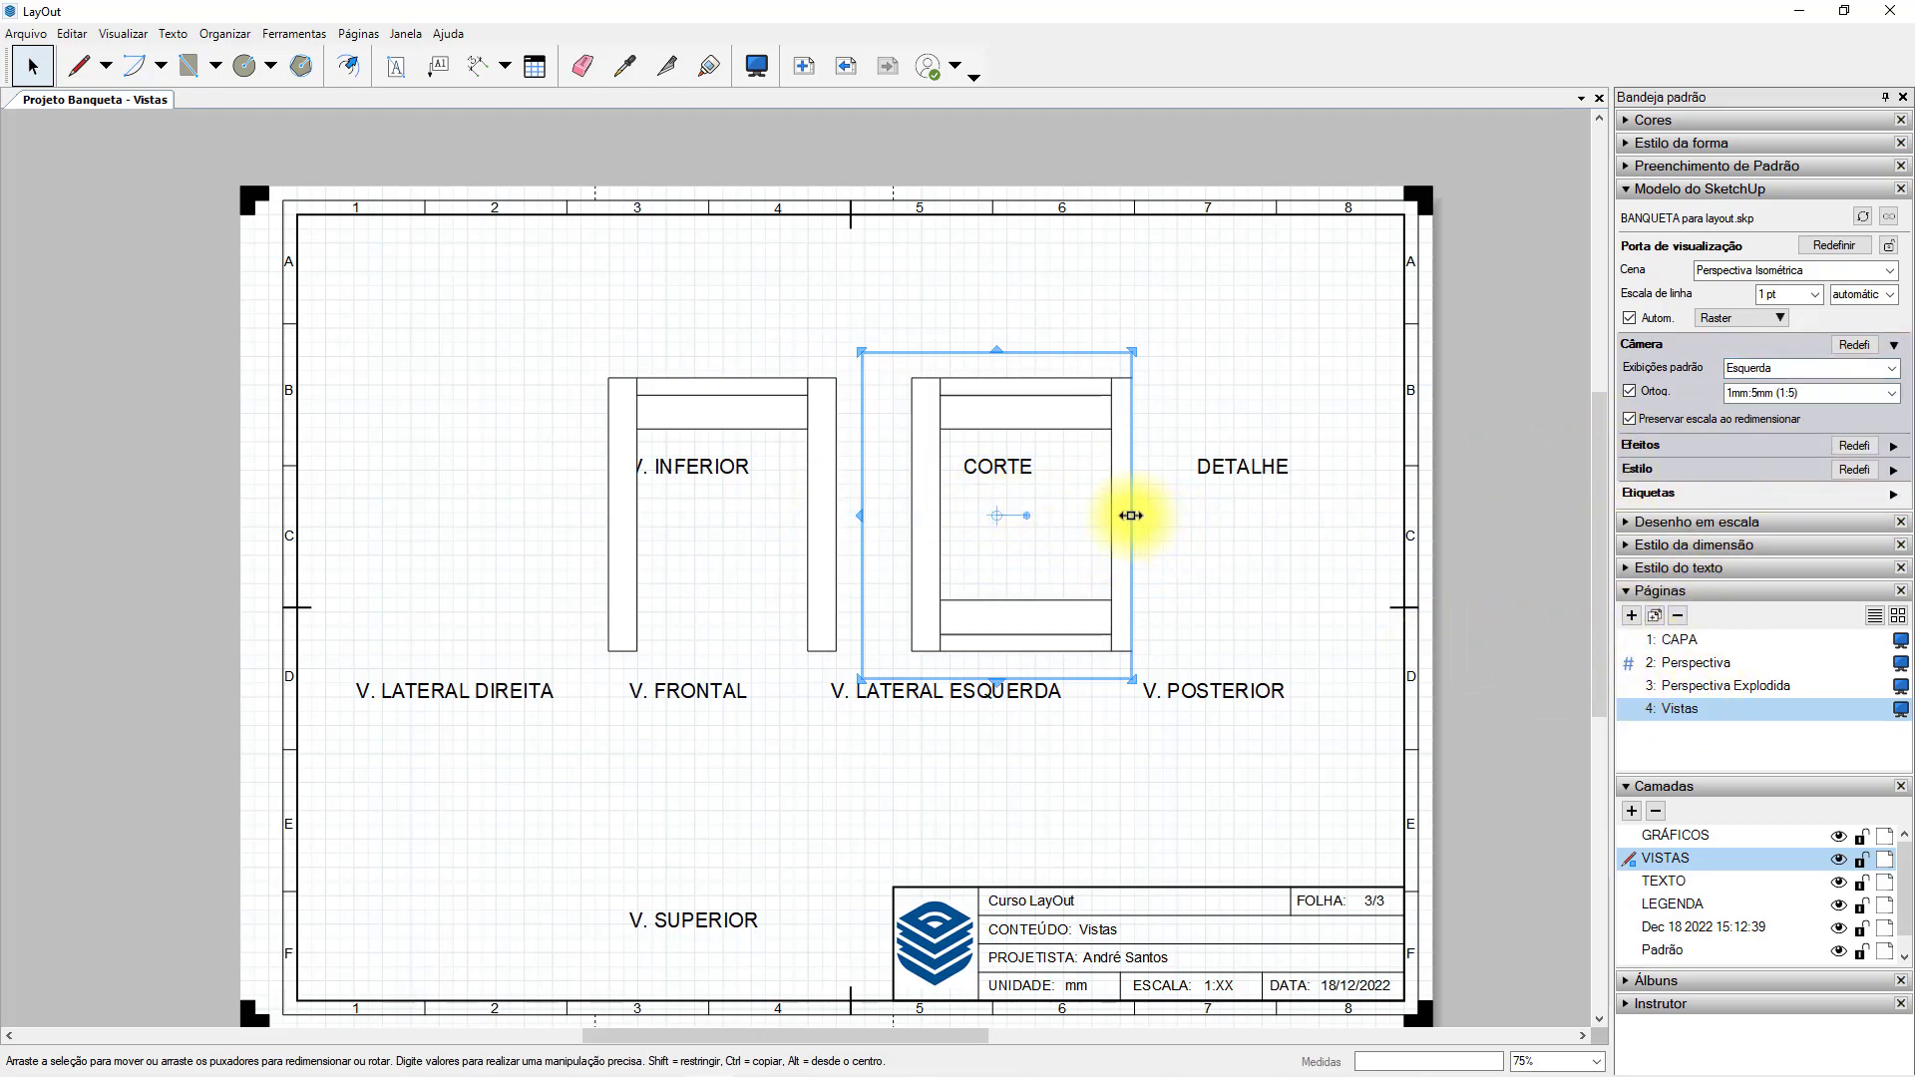
{"action": "left_click_drag", "start_coordinate": [1134, 516], "coordinate": [1181, 519]}
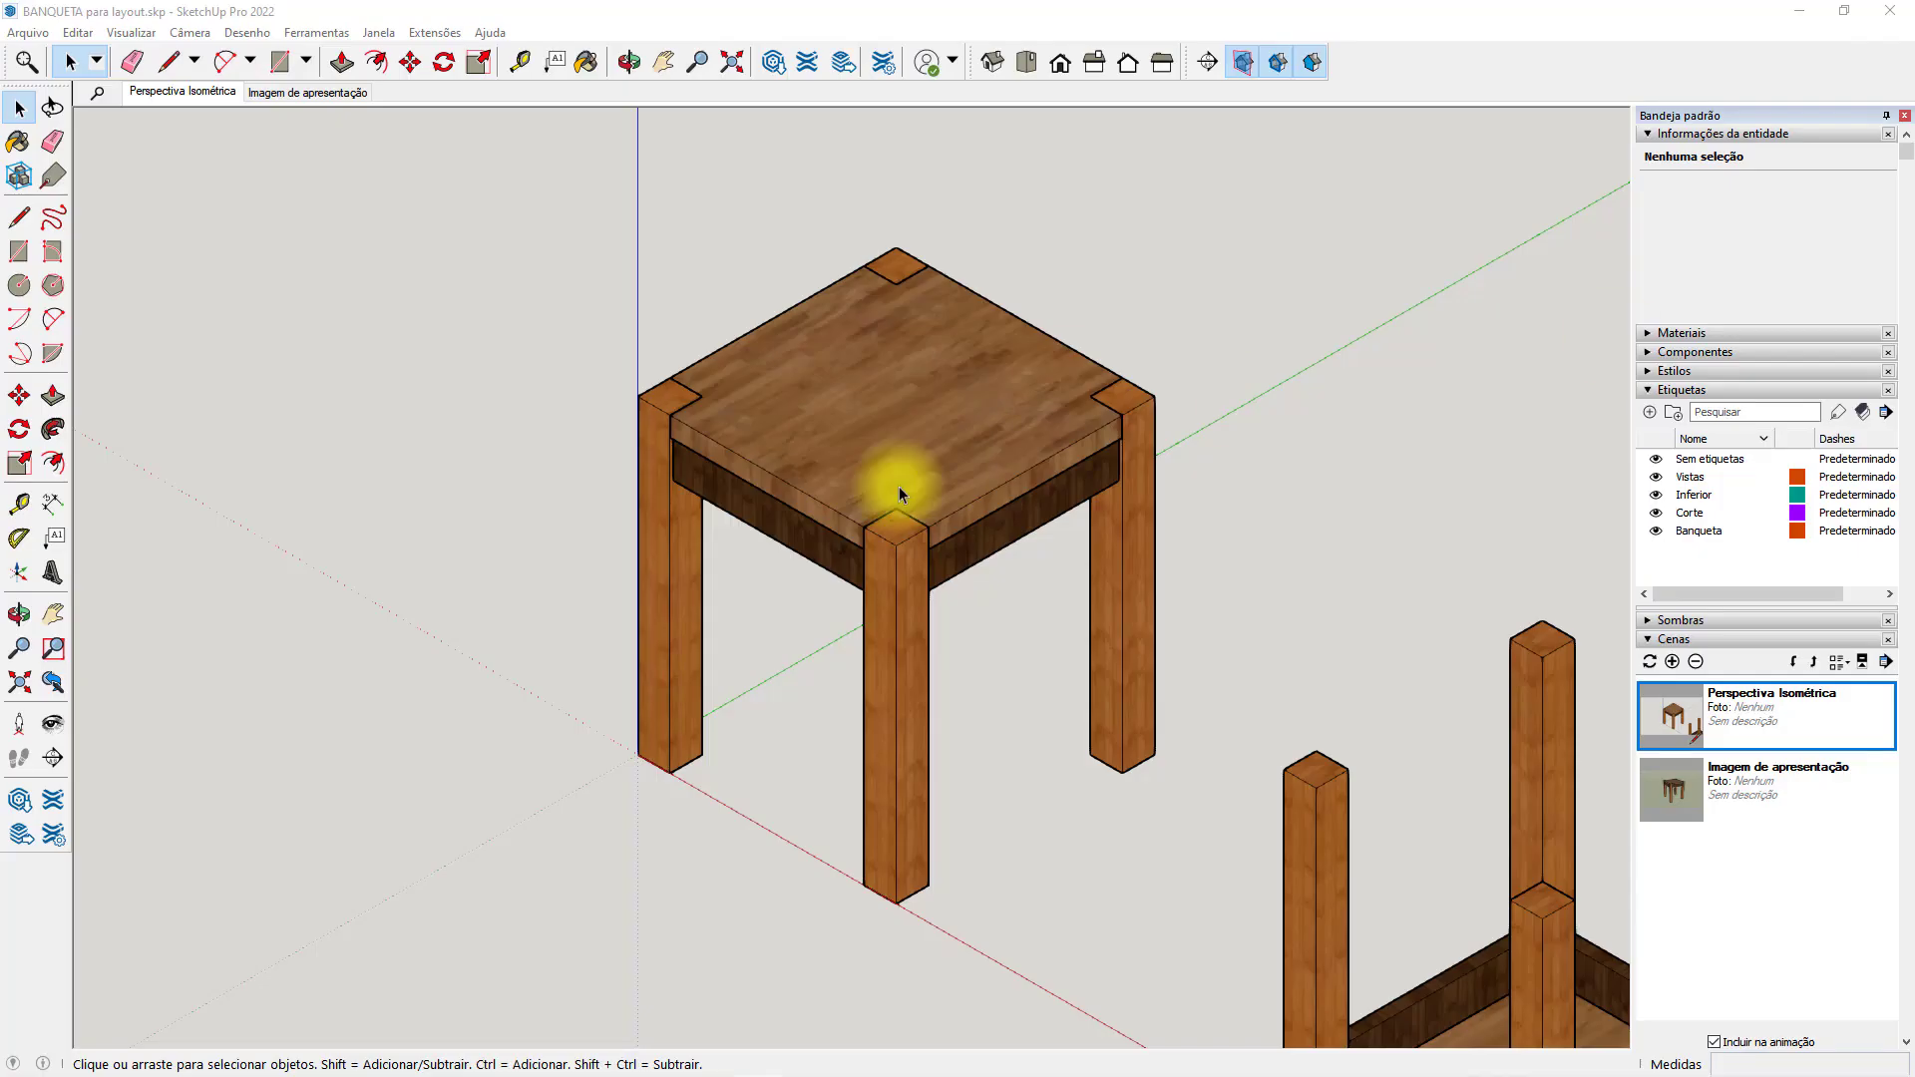
Switch to SketchUp and orbit the stool model to examine its left side.
{"action": "mouse_move", "coordinate": [906, 483]}
{"action": "middle_mouse_down"}
{"action": "mouse_move", "coordinate": [769, 628]}
{"action": "mouse_move", "coordinate": [1394, 529]}
{"action": "mouse_move", "coordinate": [1026, 650]}
{"action": "mouse_move", "coordinate": [1407, 494]}
{"action": "mouse_move", "coordinate": [1490, 437]}
{"action": "mouse_move", "coordinate": [1475, 445]}
{"action": "middle_mouse_up"}
{"action": "key", "text": "space"}
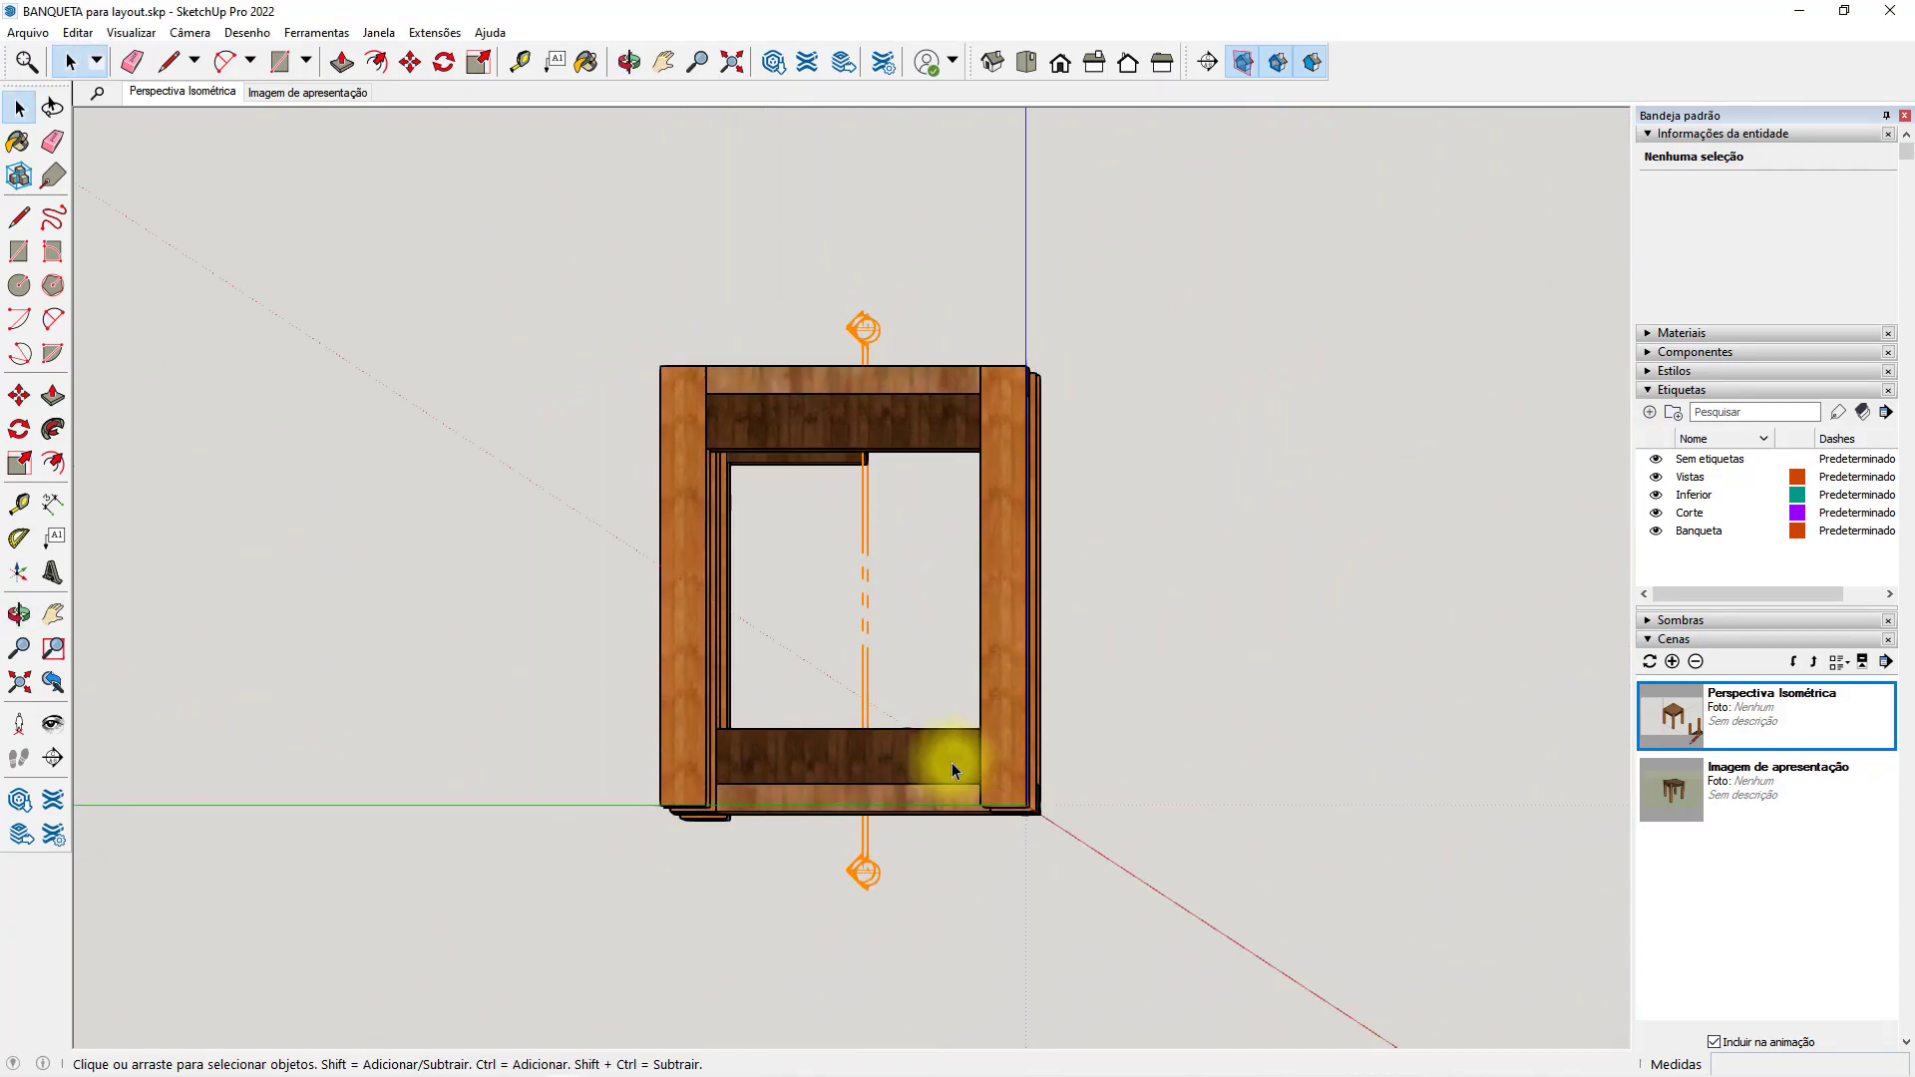
Delete the frame group tagged Inferior and the loose seat board beside the stool, and save the model.
{"action": "middle_click_drag", "start_coordinate": [1258, 573], "coordinate": [1133, 641]}
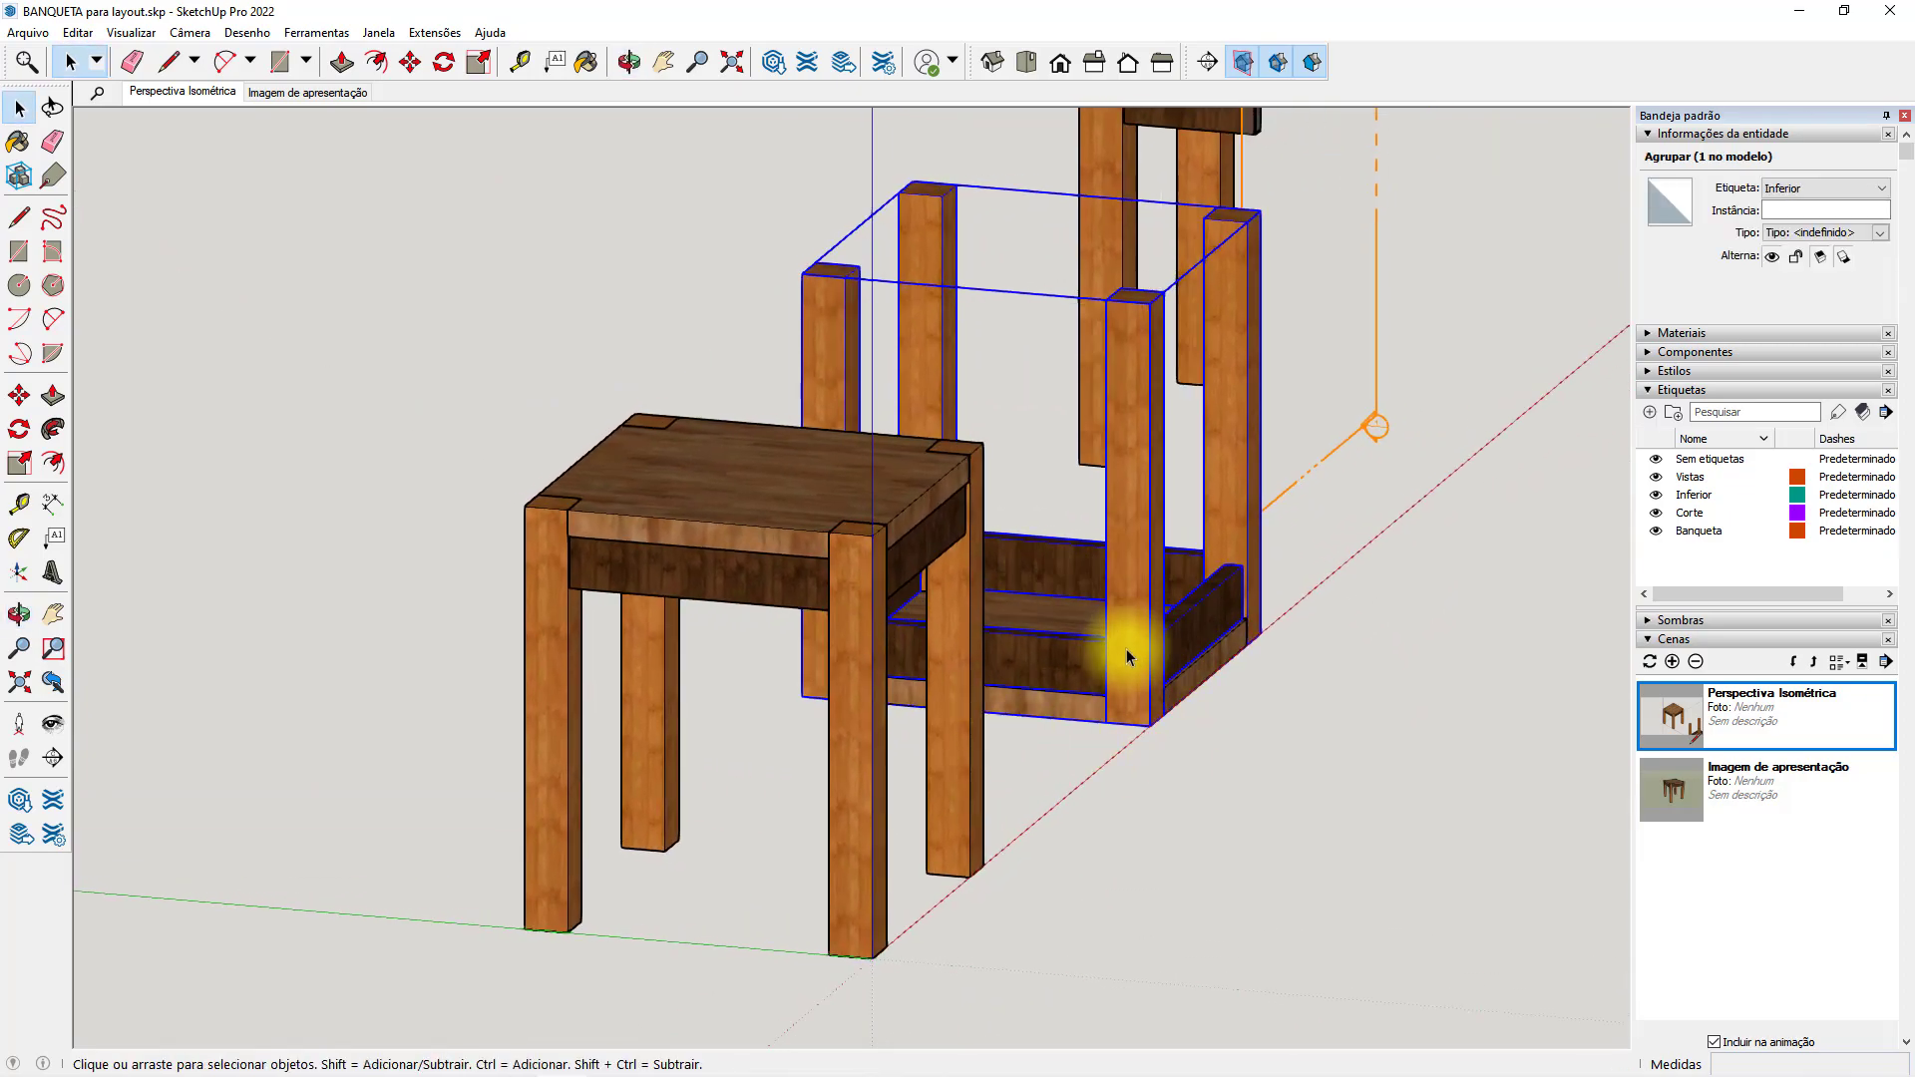
{"action": "key", "text": "Delete"}
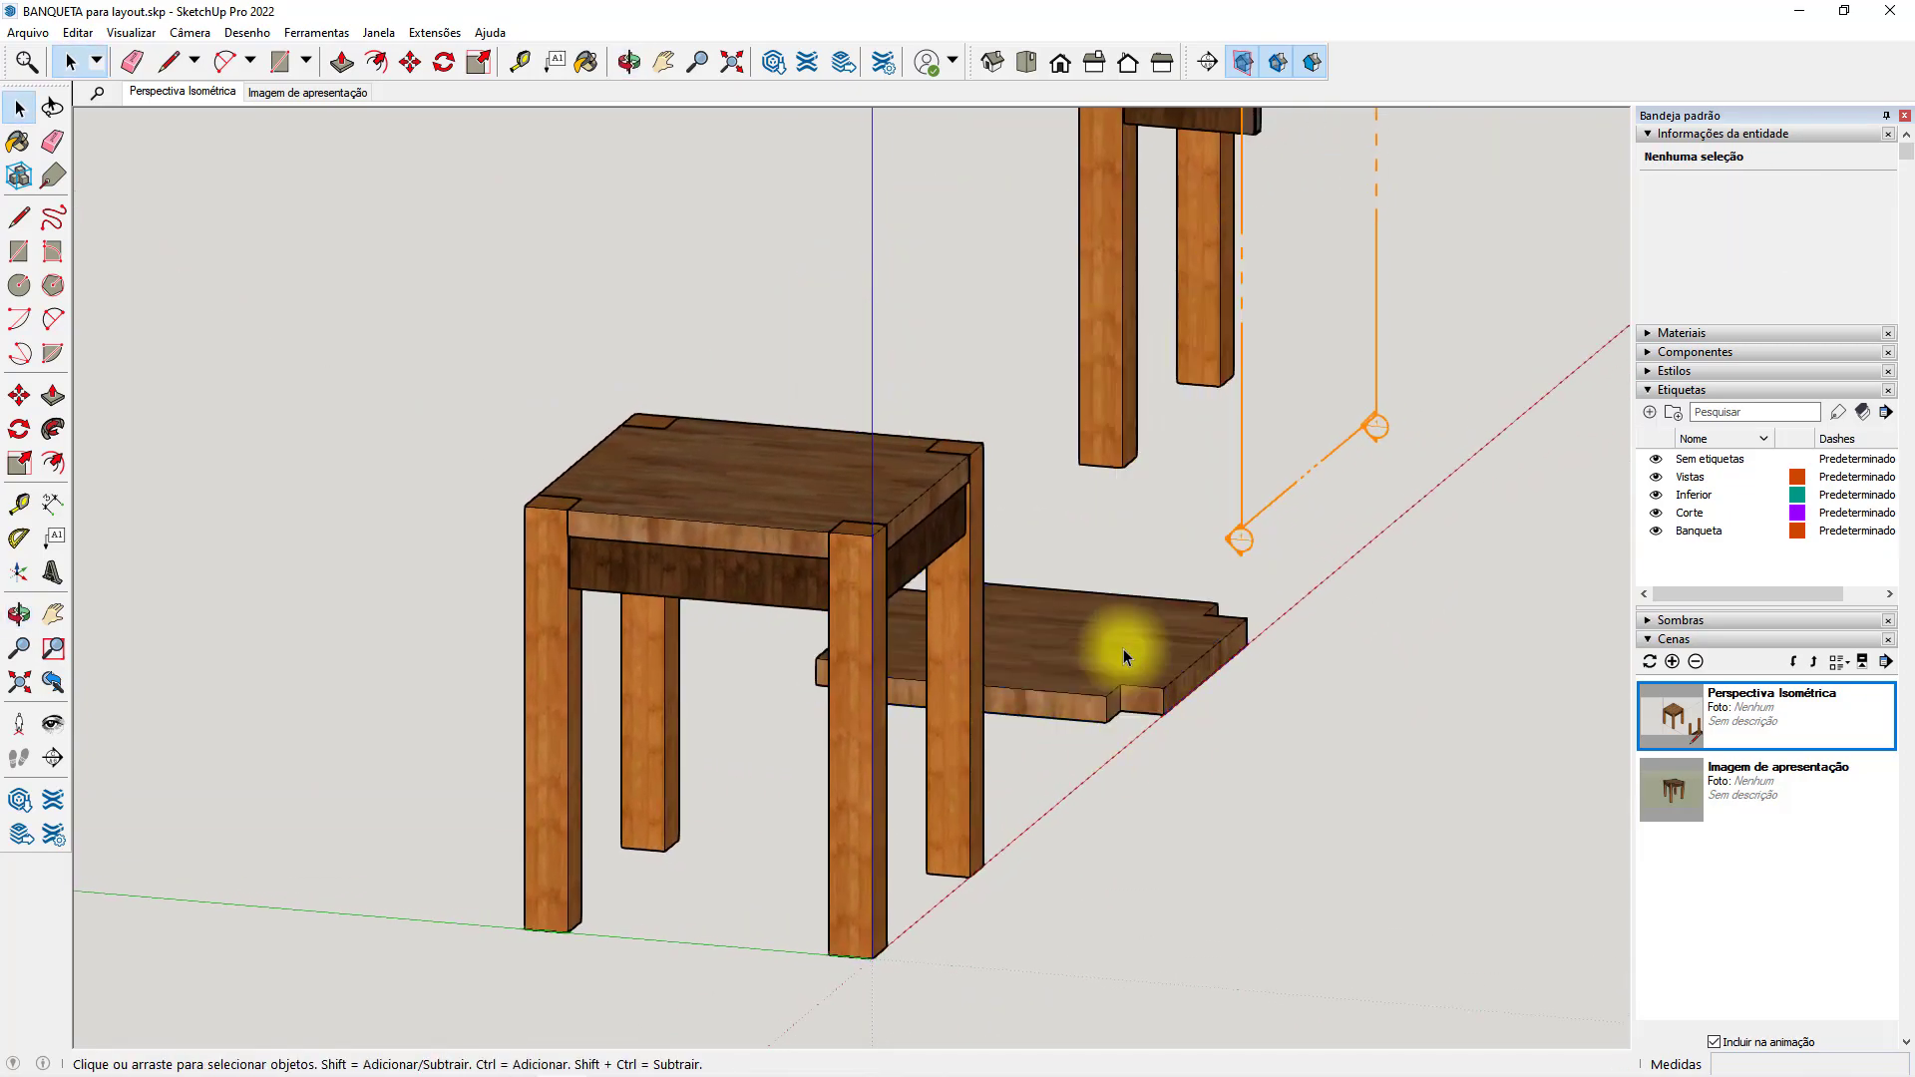
{"action": "left_click", "coordinate": [1123, 656]}
{"action": "key", "text": "Delete"}
{"action": "middle_click_drag", "start_coordinate": [1206, 643], "coordinate": [1045, 683]}
{"action": "middle_click_drag", "start_coordinate": [1140, 630], "coordinate": [1049, 679], "text": "shift"}
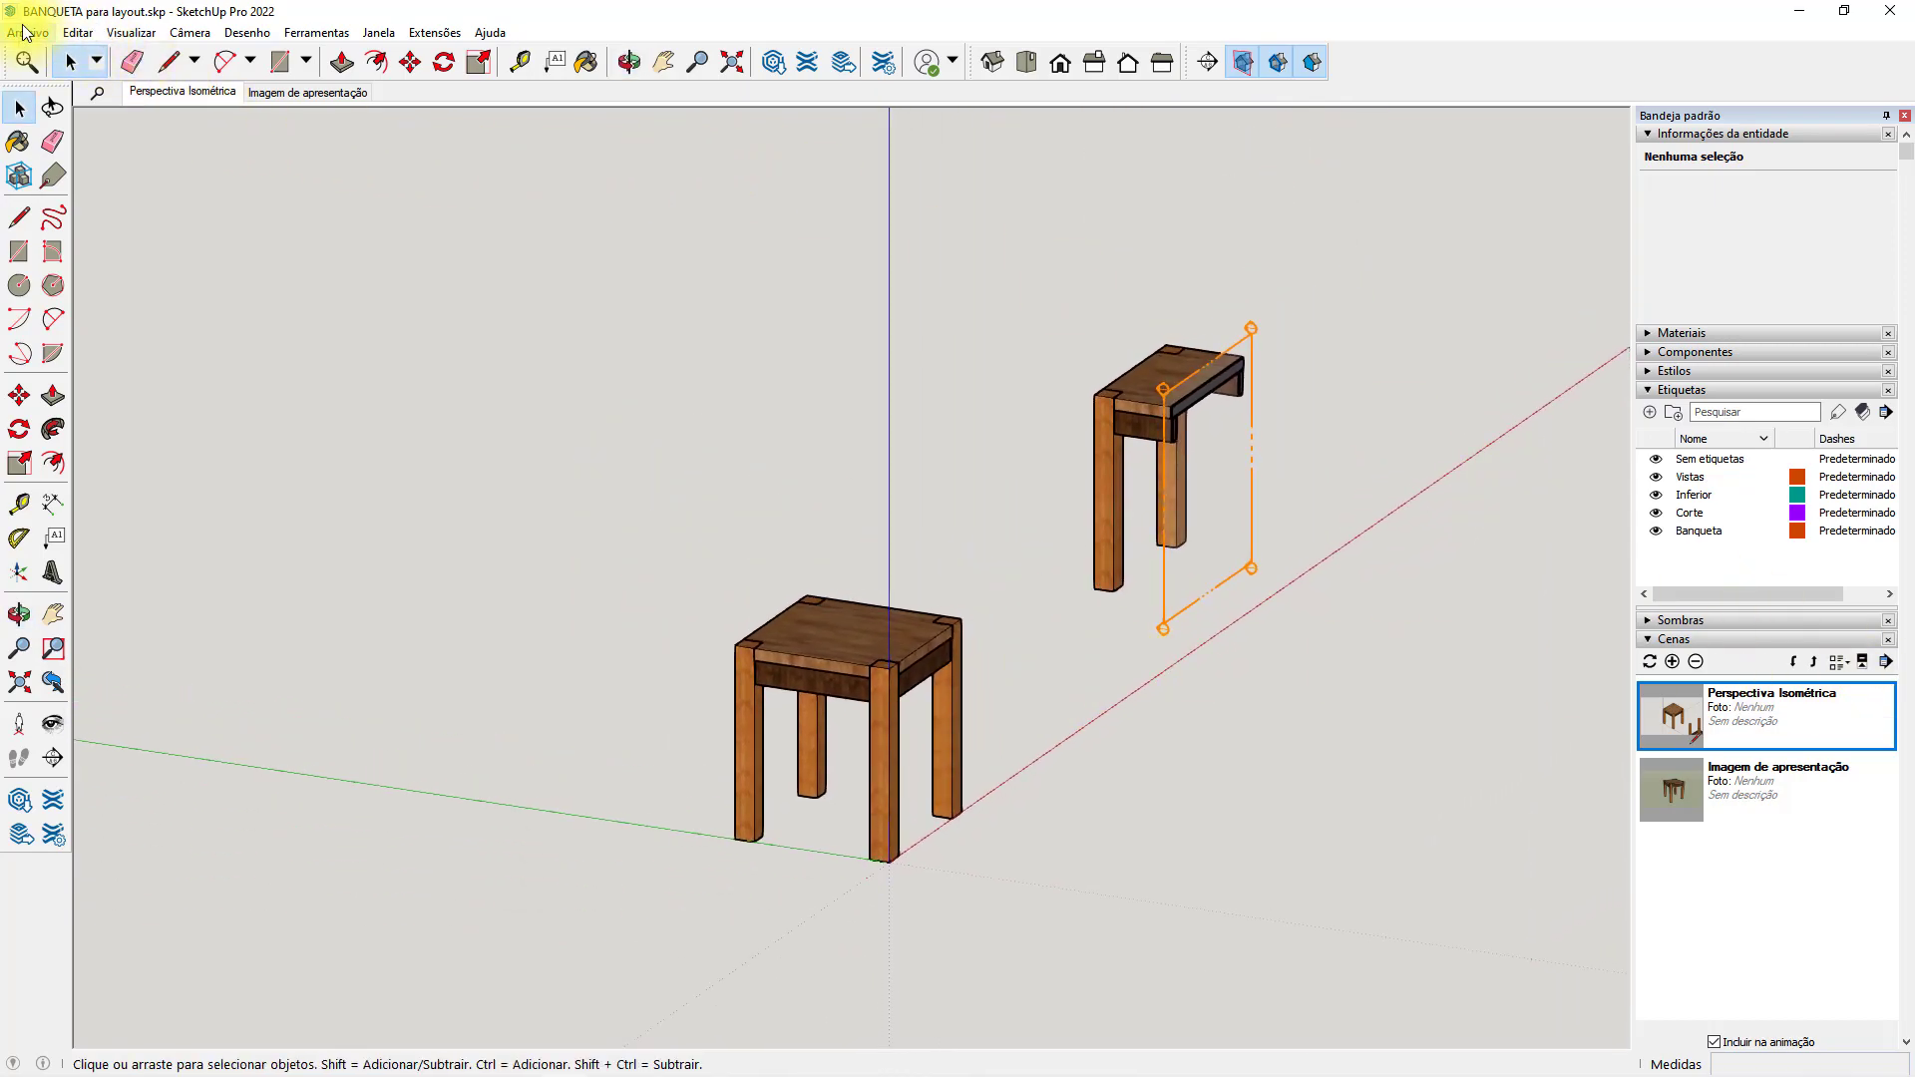
{"action": "left_click", "coordinate": [24, 32]}
{"action": "left_click", "coordinate": [40, 127]}
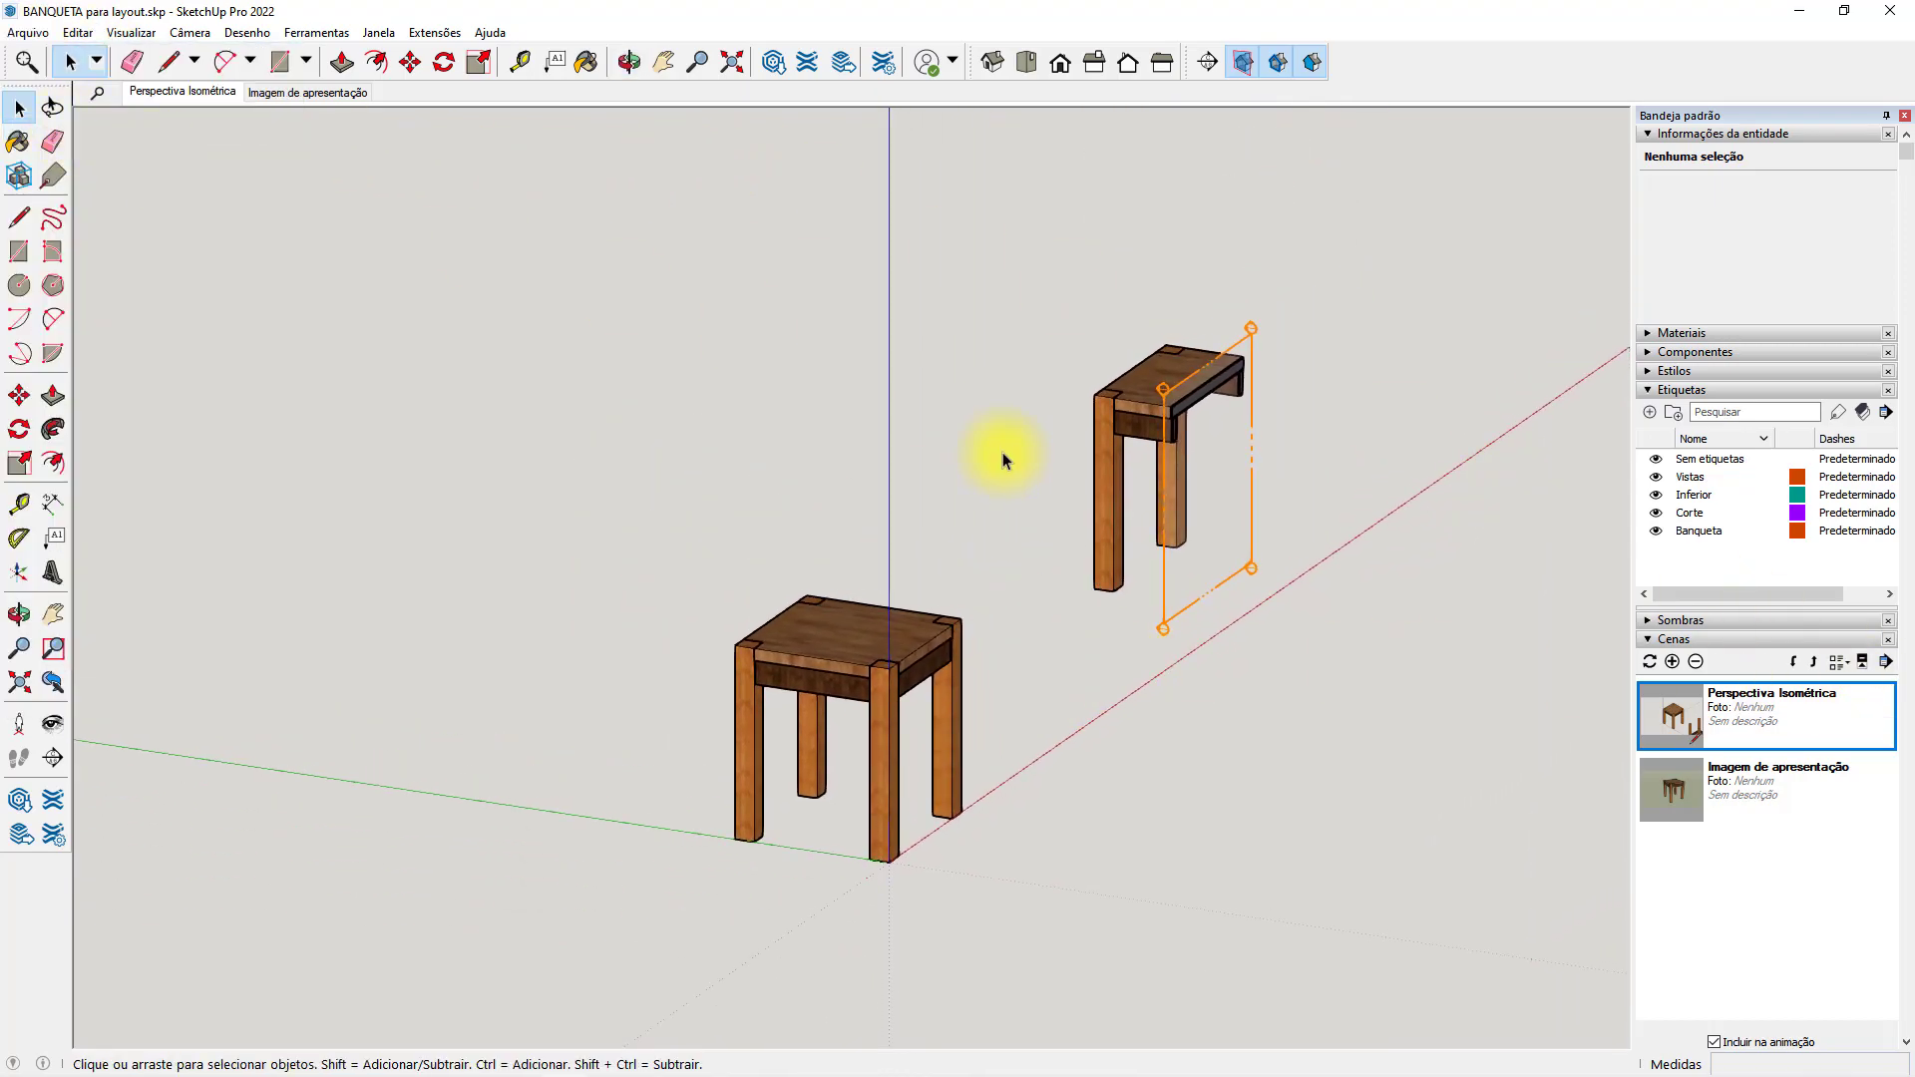
Return to LayOut and update the model reference of the V. LATERAL ESQUERDA viewport.
{"action": "left_click", "coordinate": [1800, 10]}
{"action": "right_click", "coordinate": [1116, 563]}
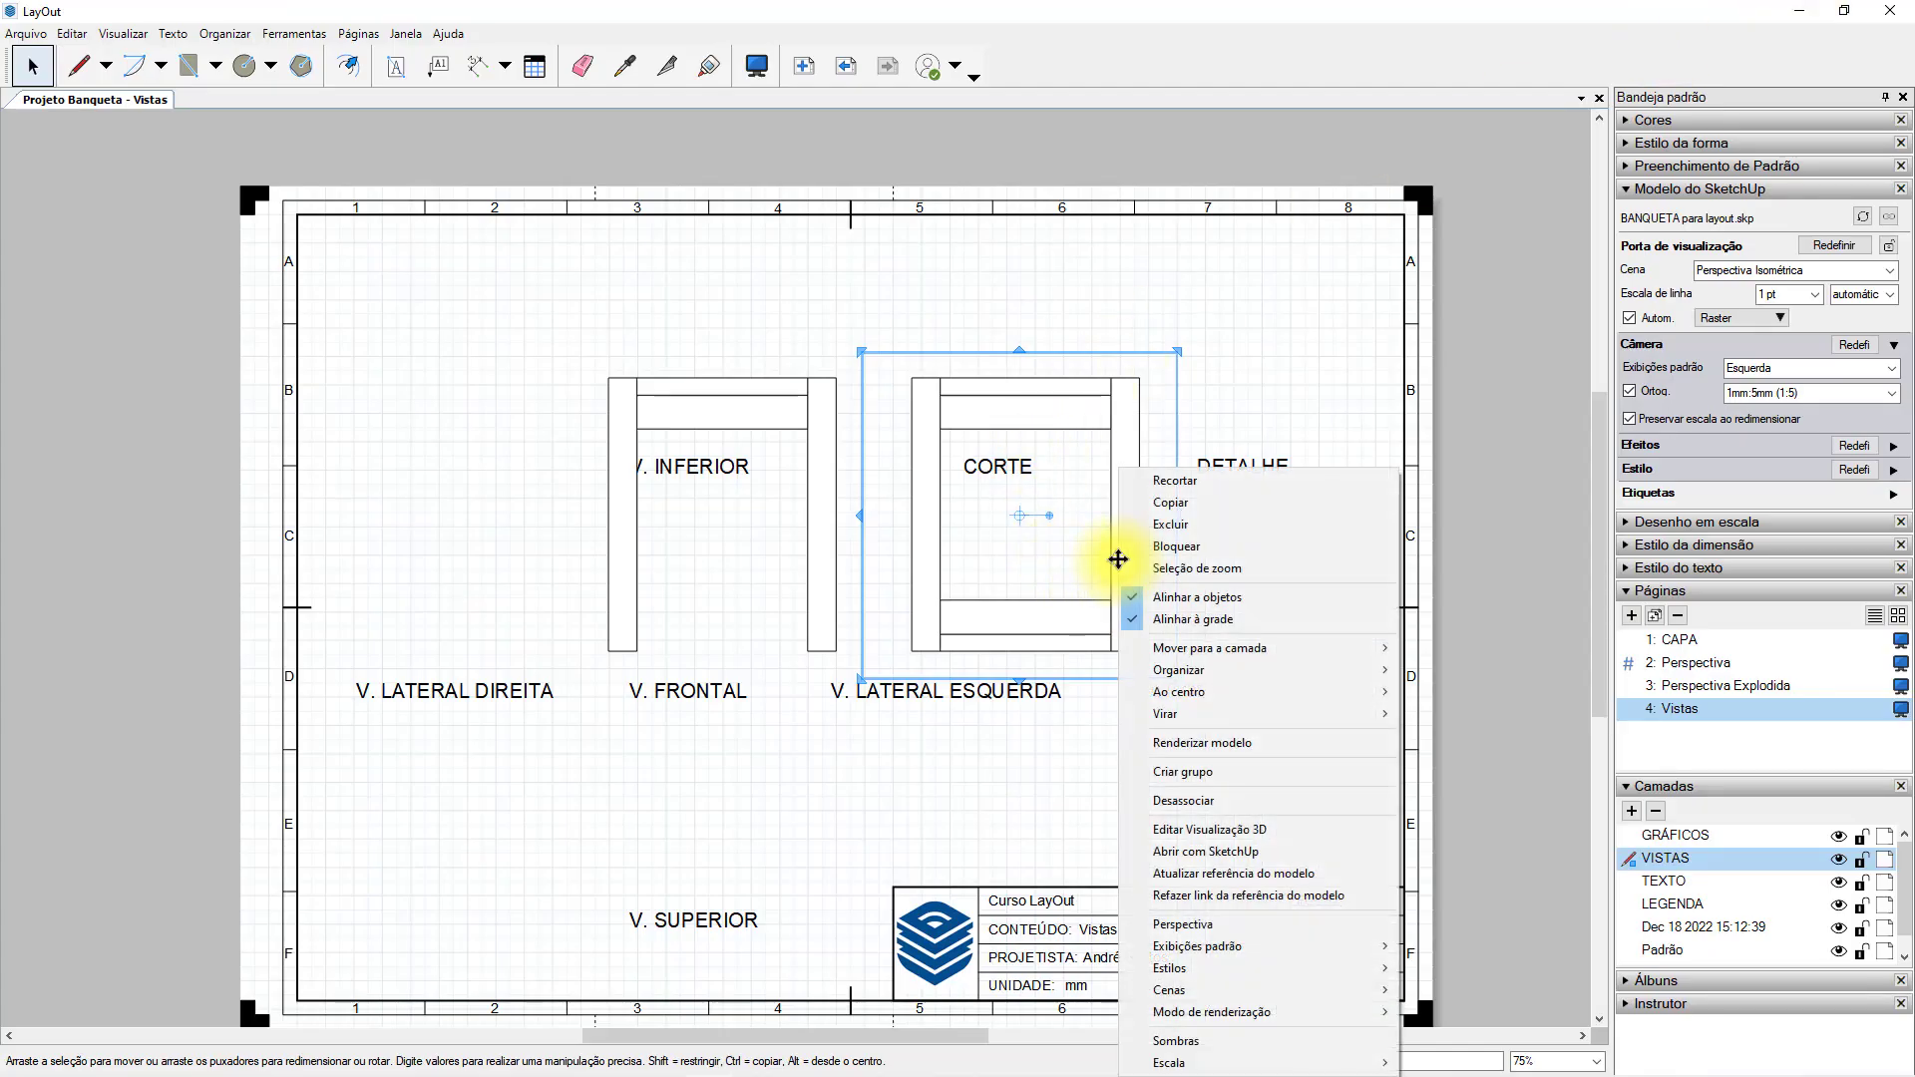
{"action": "left_click", "coordinate": [1292, 875]}
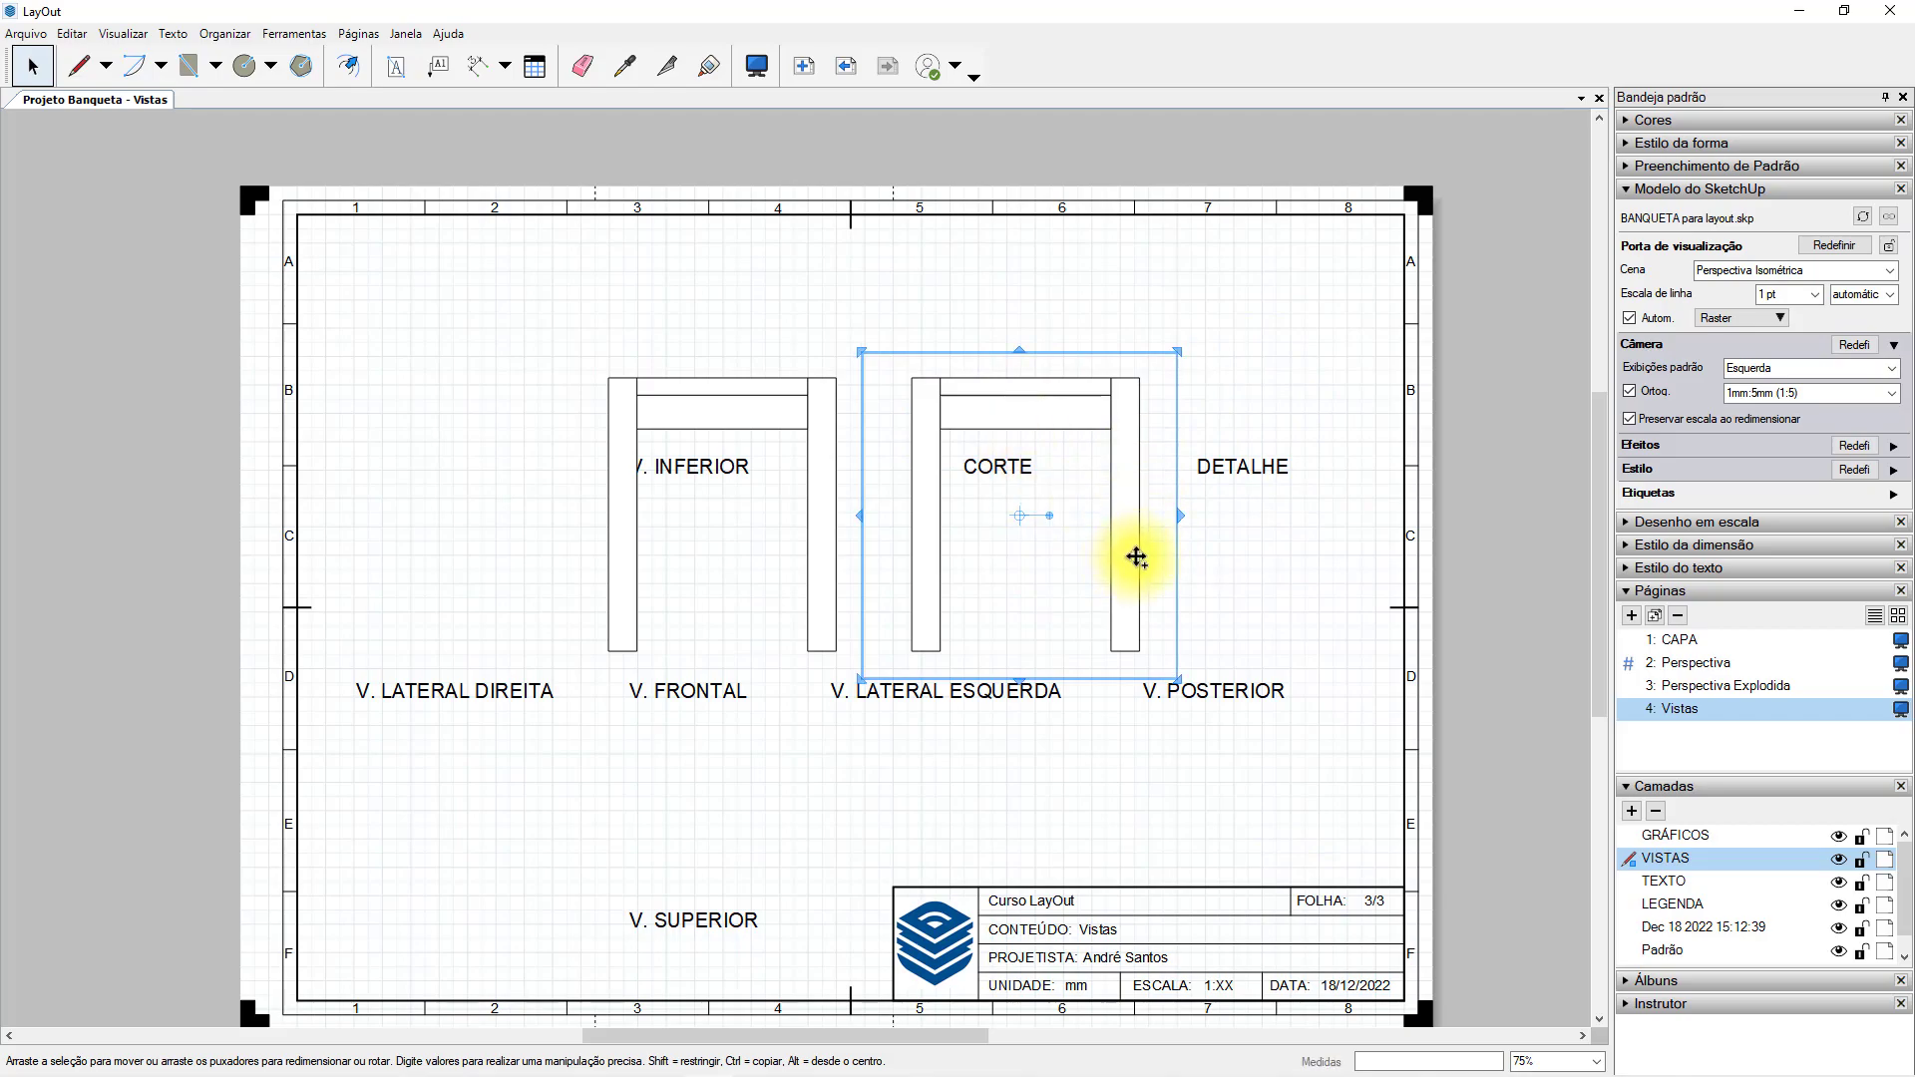
Copy the left-side viewport above the V. LATERAL DIREITA title and set the copy to the Direita standard view.
{"action": "left_click_drag", "start_coordinate": [1134, 590], "coordinate": [502, 600], "text": "ctrl"}
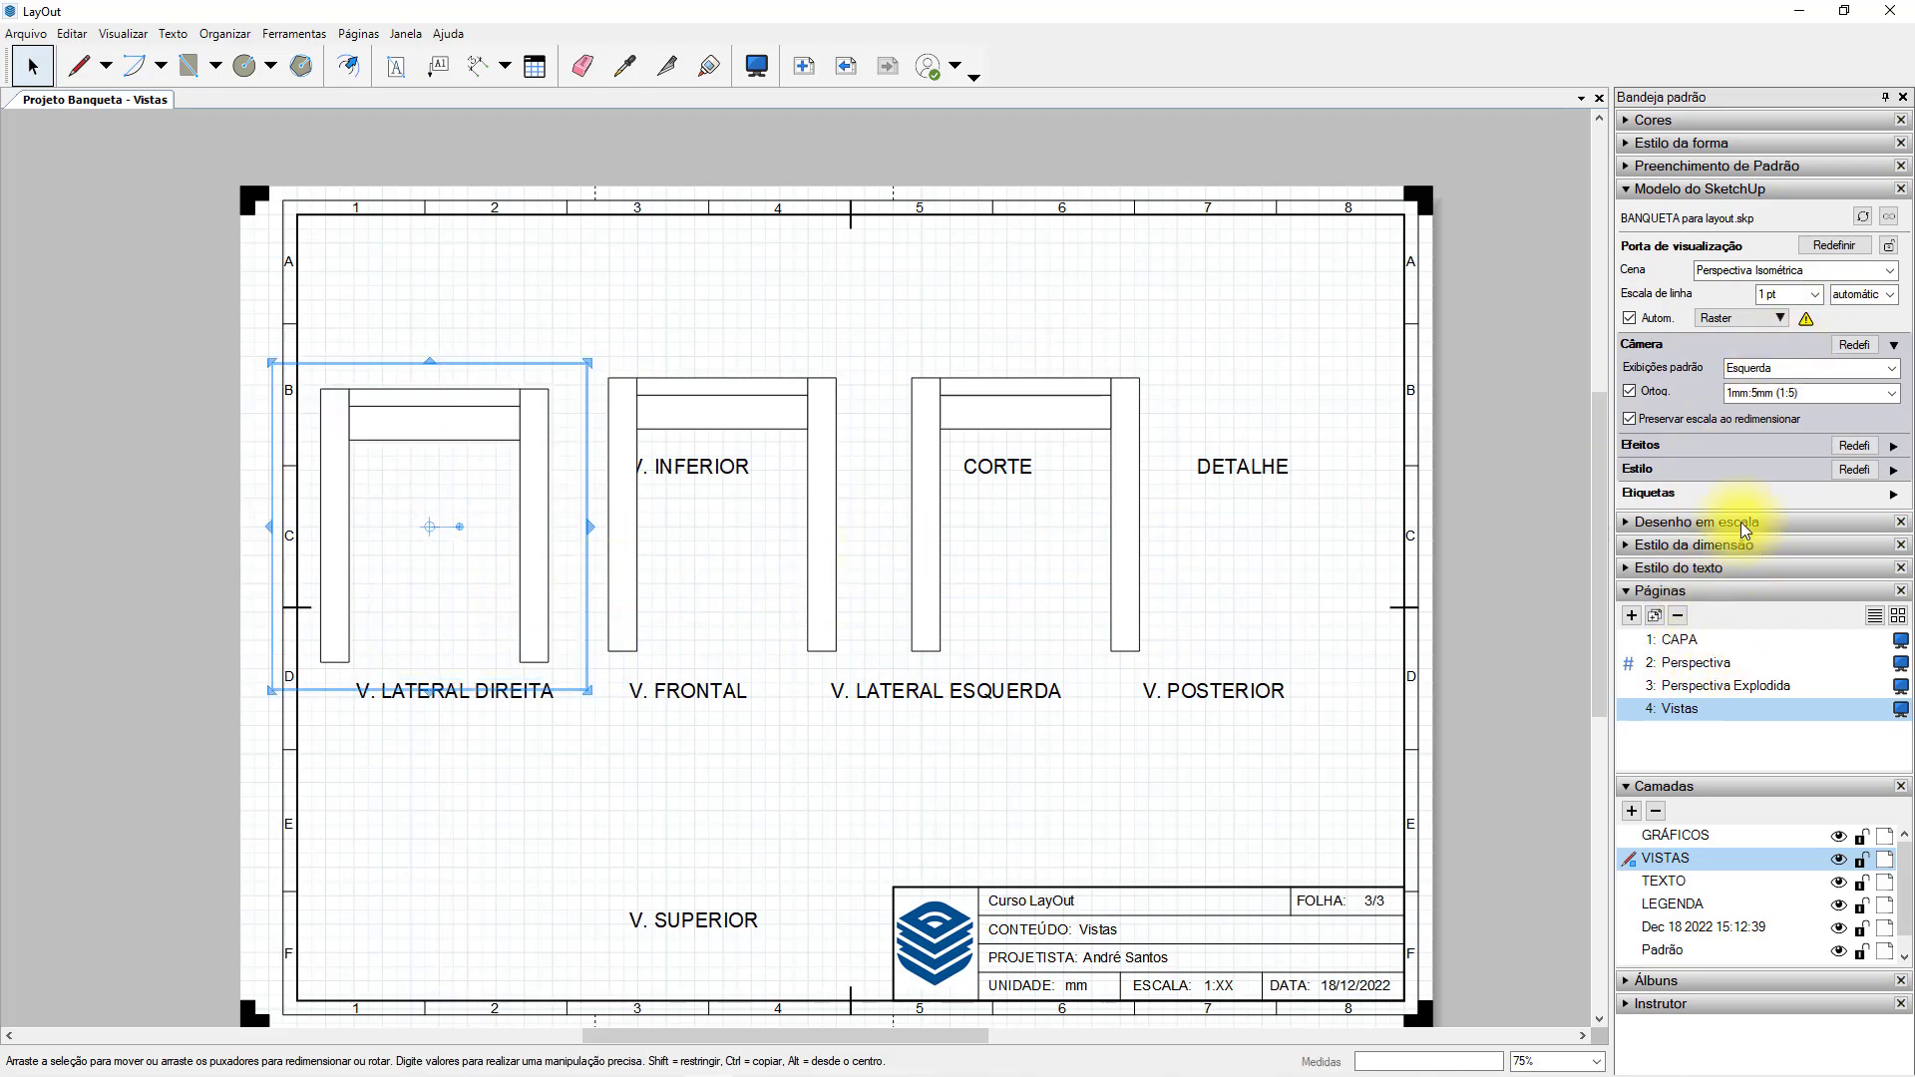
{"action": "left_click", "coordinate": [1889, 368]}
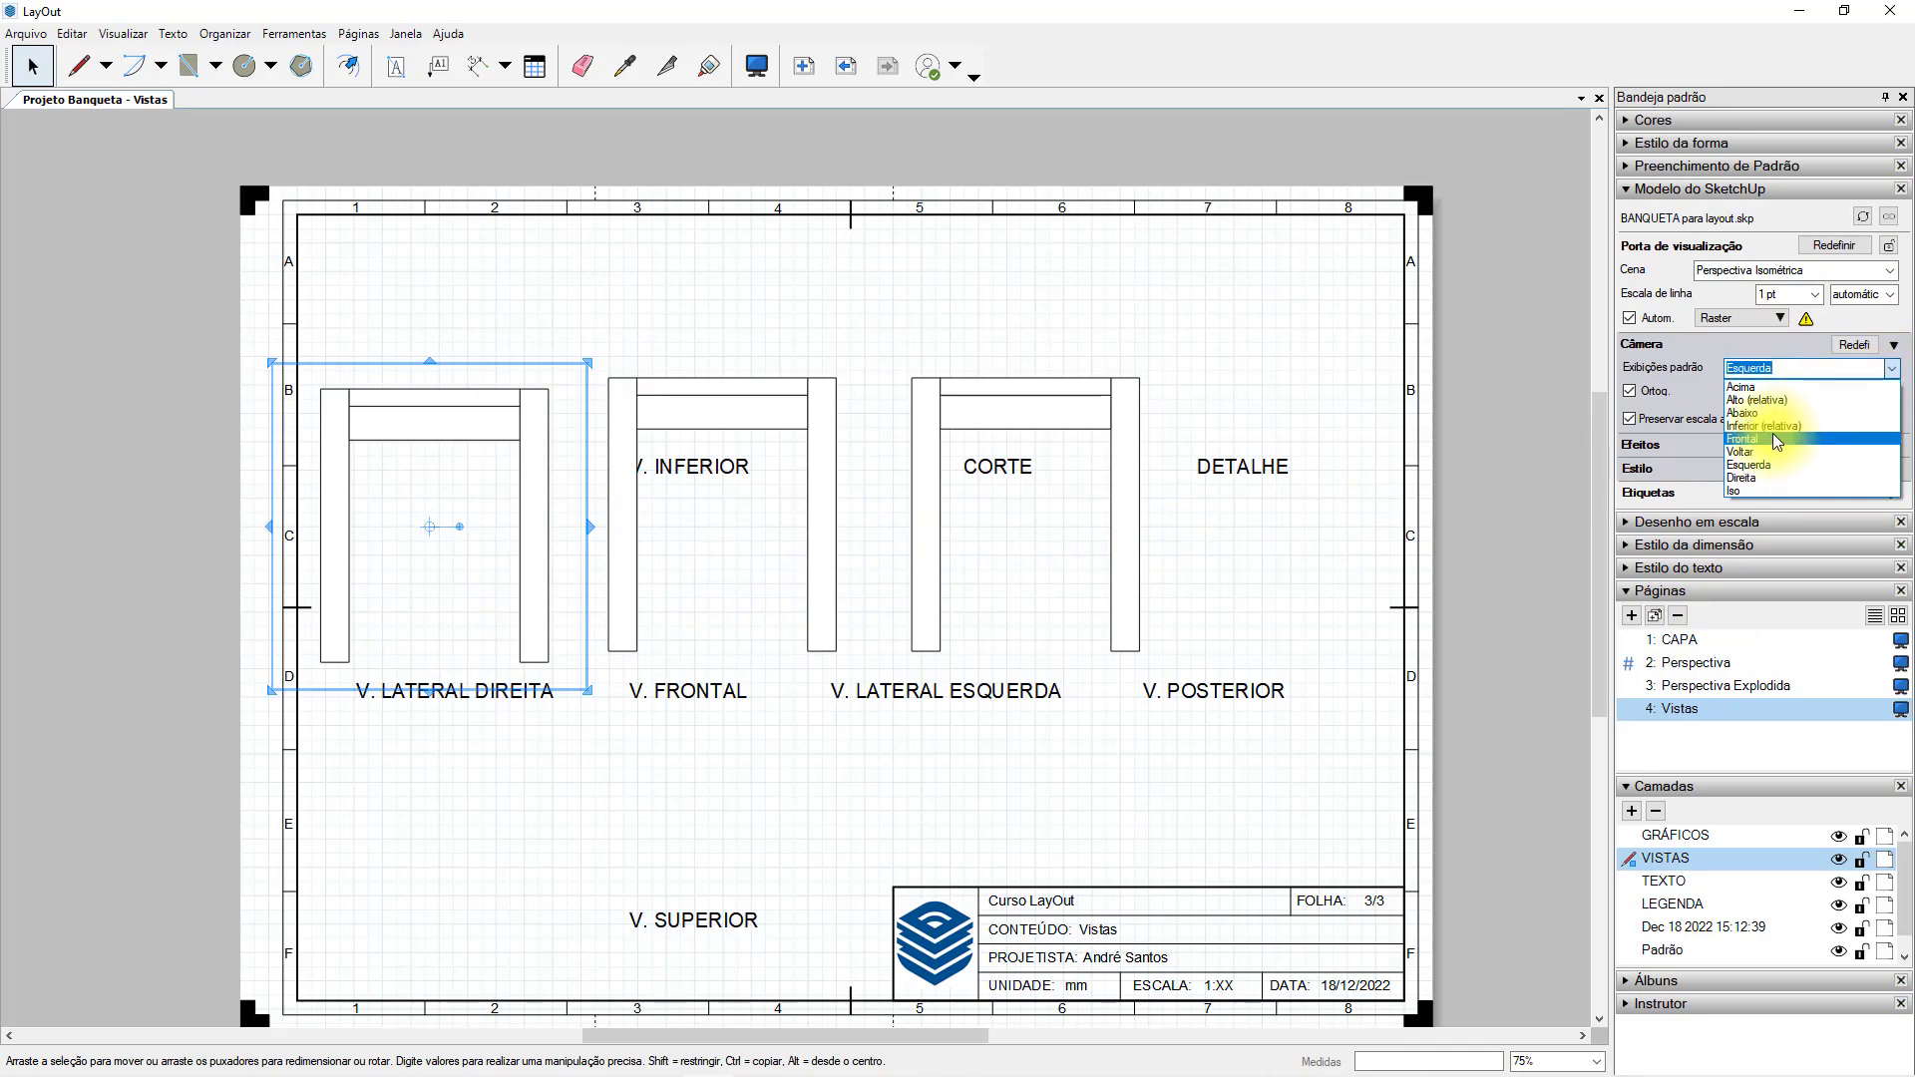
{"action": "left_click", "coordinate": [1764, 478]}
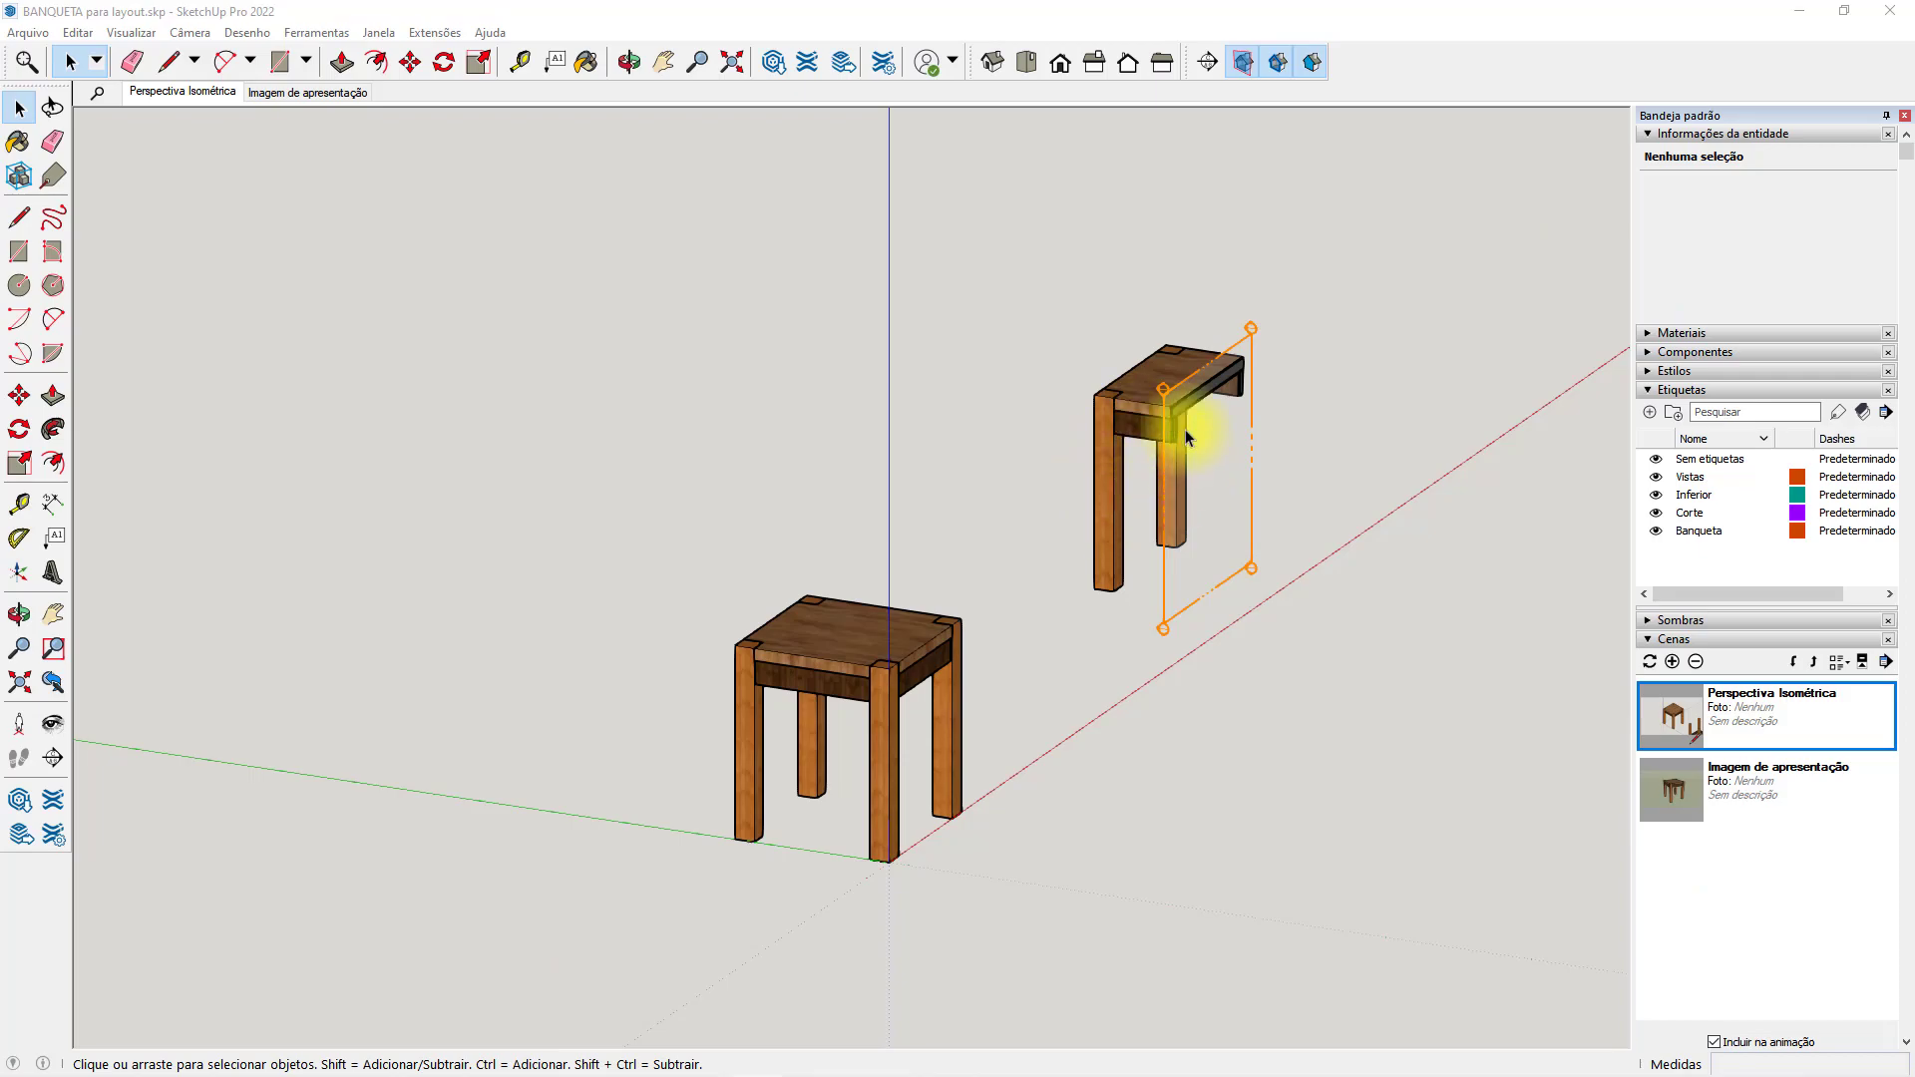
Switch to SketchUp and examine the model from the right view, toggling the Corte tag to check what it contains.
{"action": "left_click", "coordinate": [1099, 62]}
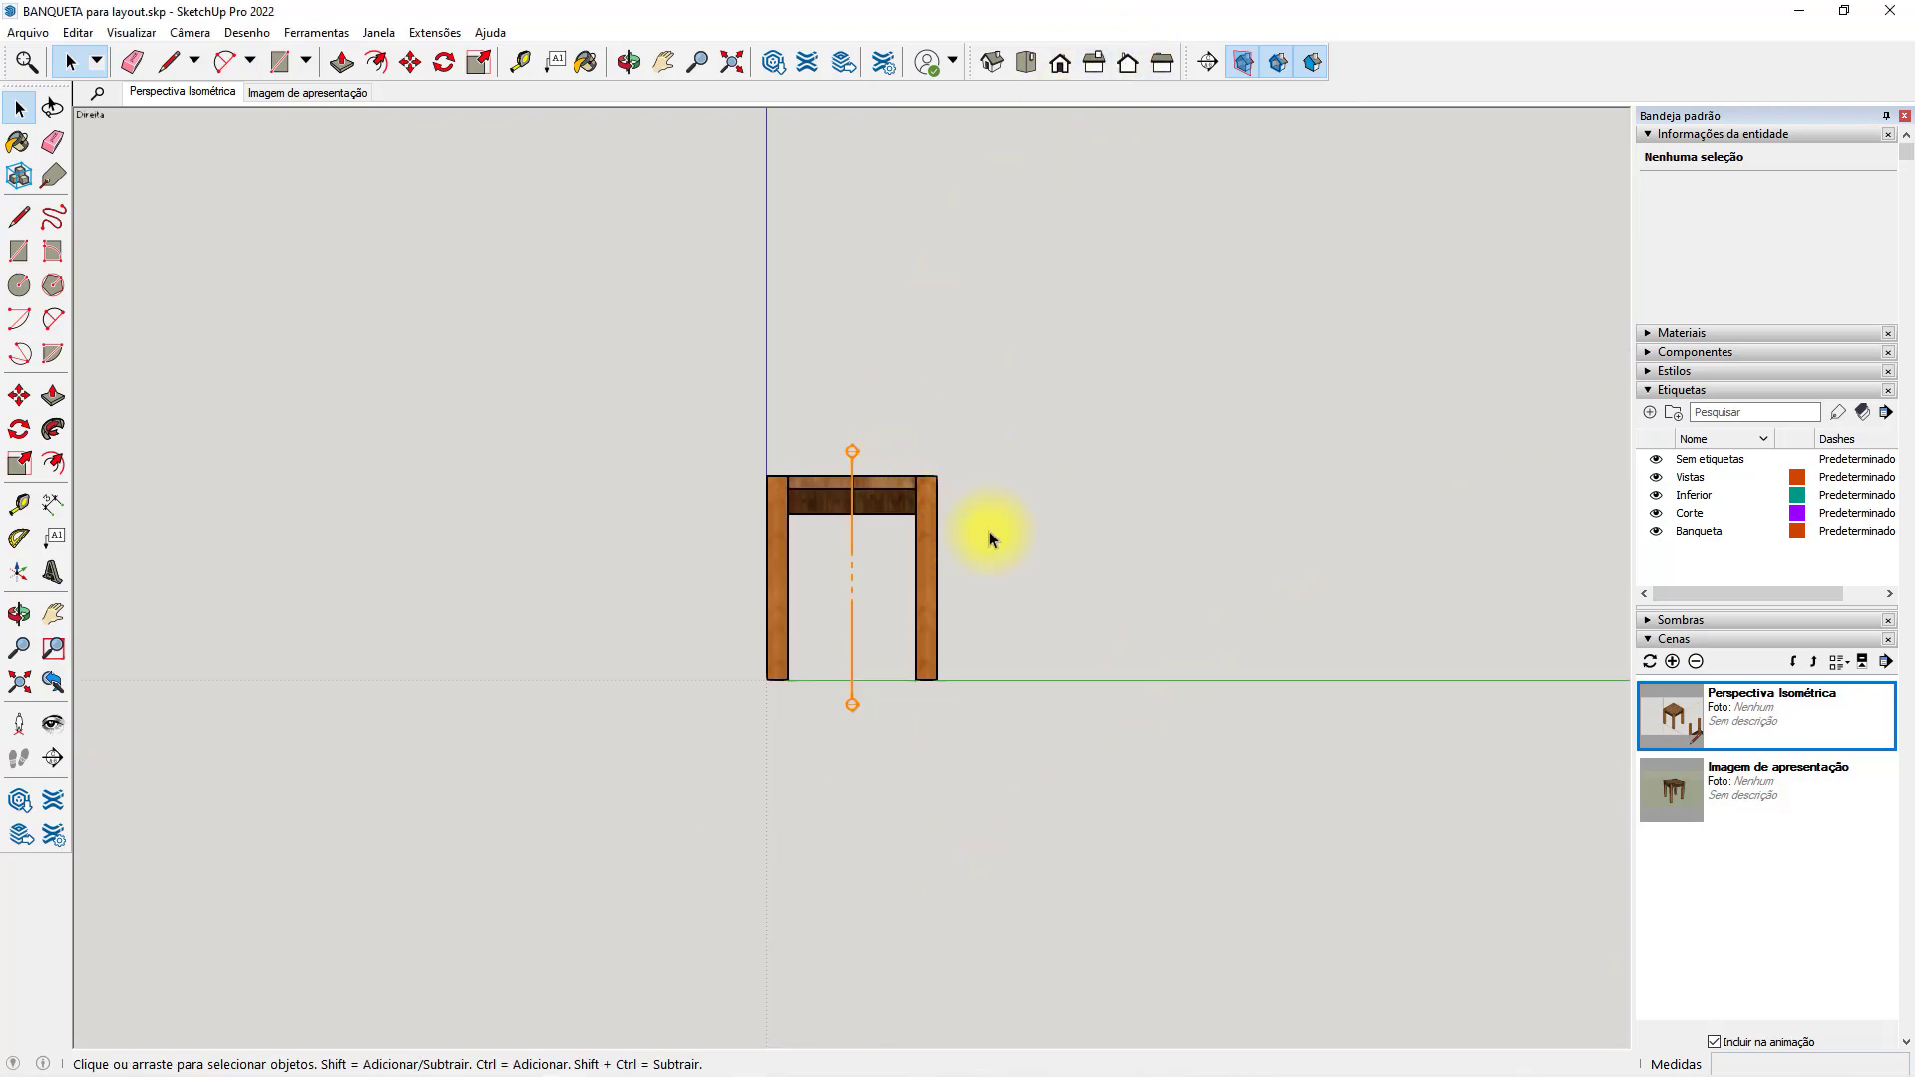
{"action": "middle_click_drag", "start_coordinate": [916, 523], "coordinate": [986, 495]}
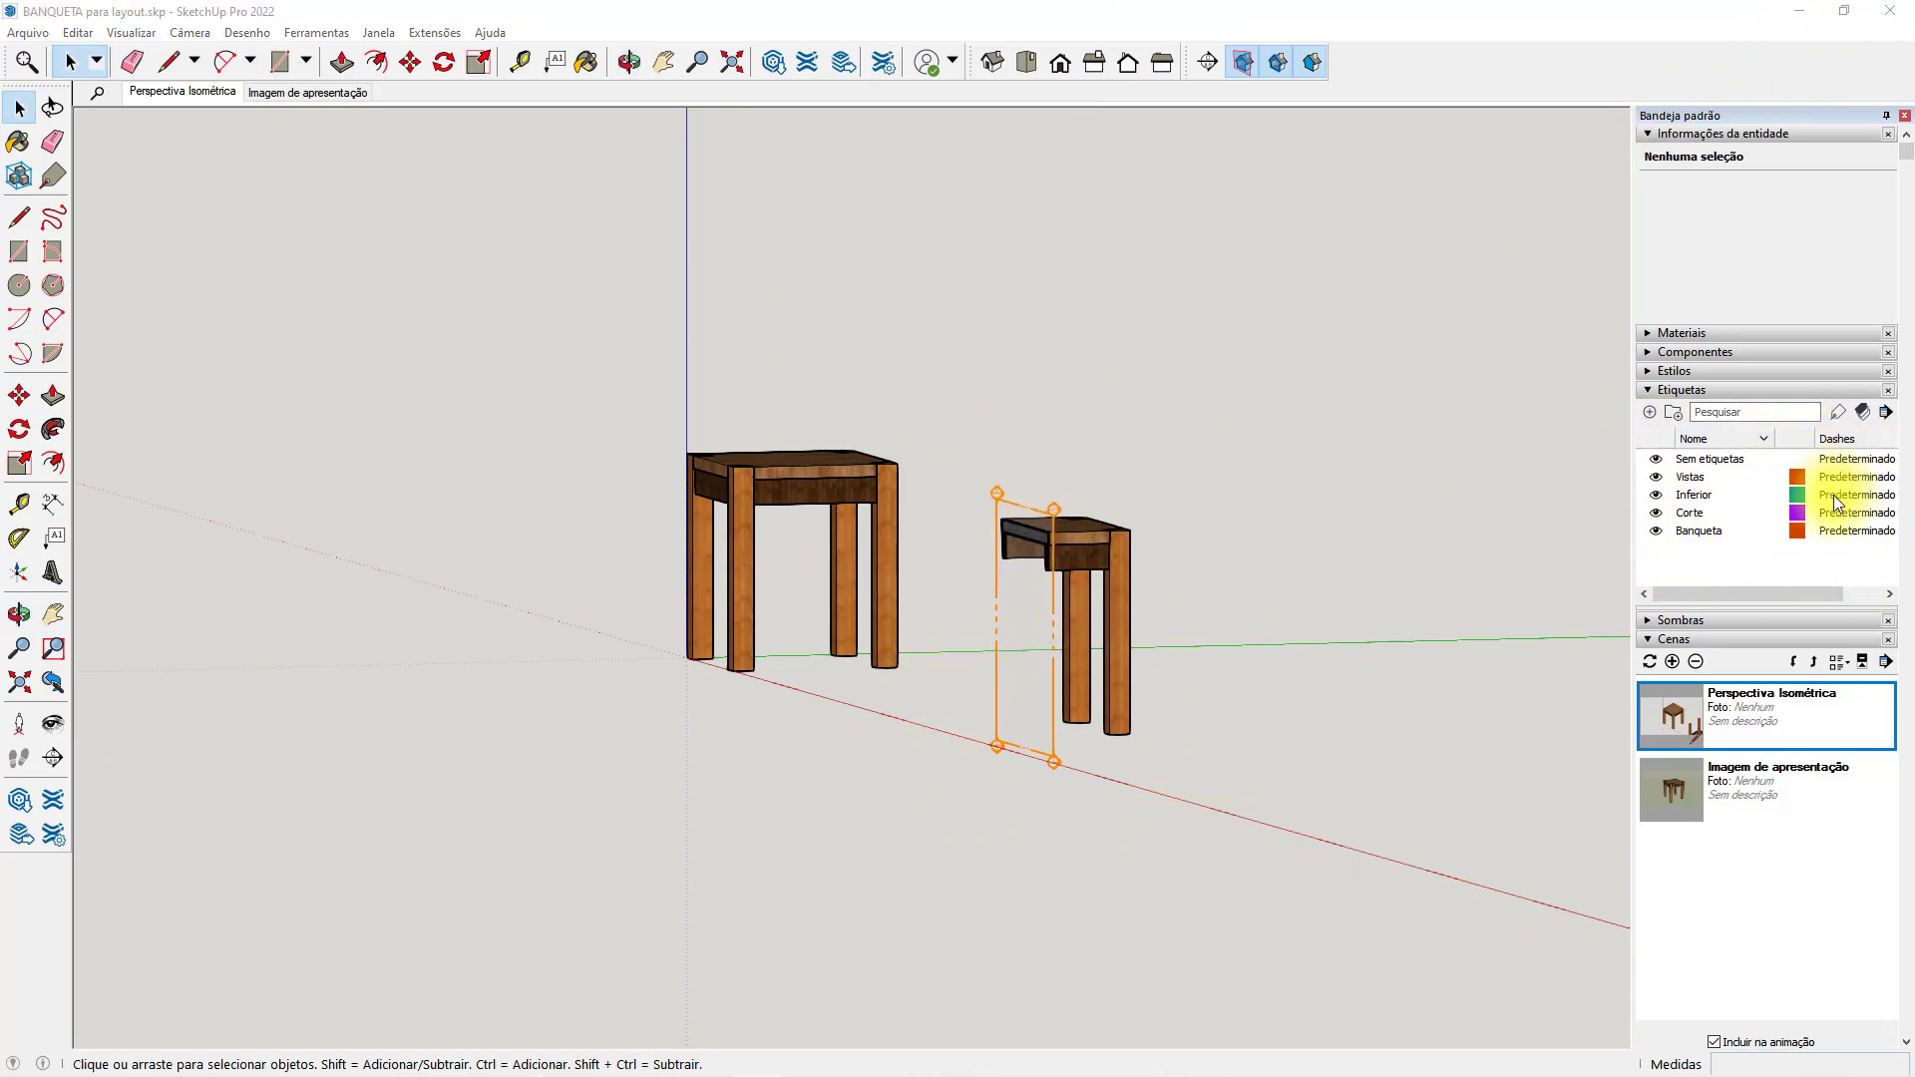
{"action": "left_click", "coordinate": [1656, 515]}
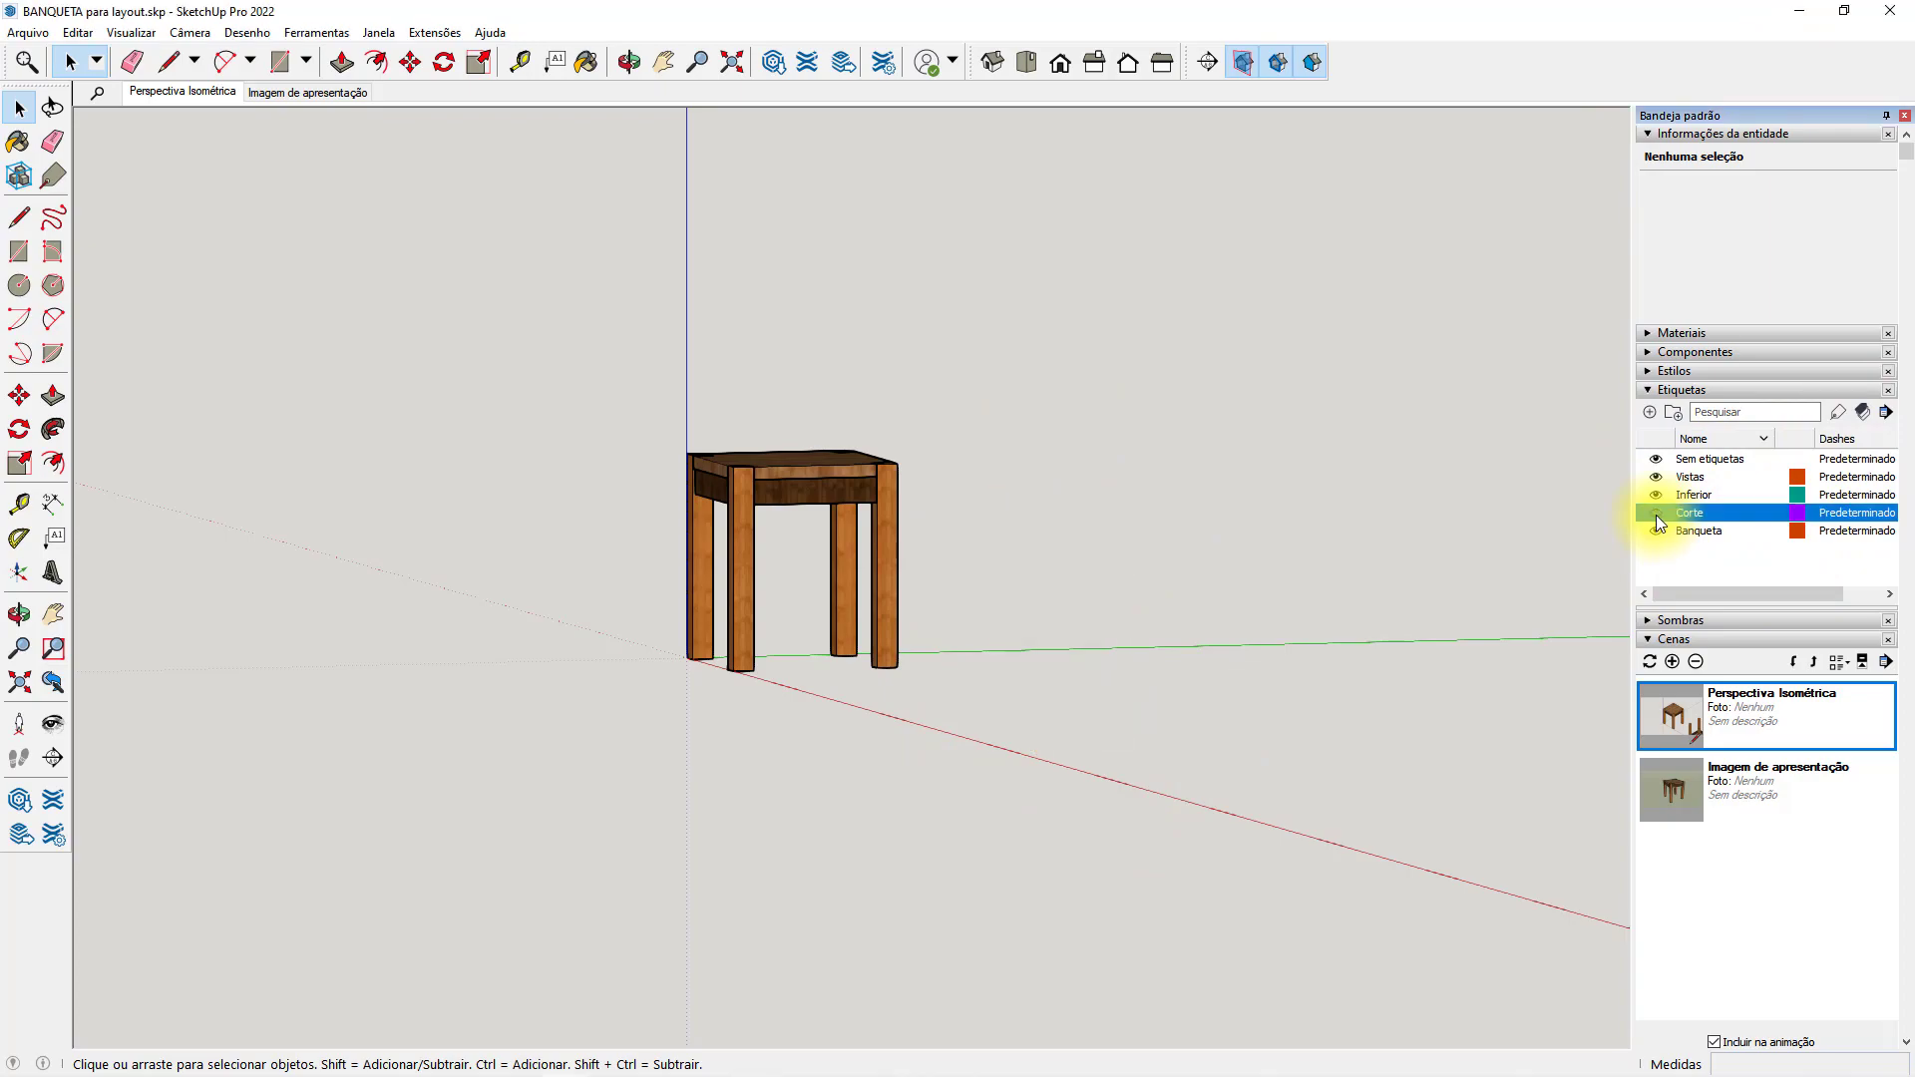
{"action": "left_click", "coordinate": [1656, 514]}
{"action": "left_click", "coordinate": [1656, 514]}
{"action": "left_click", "coordinate": [1656, 514]}
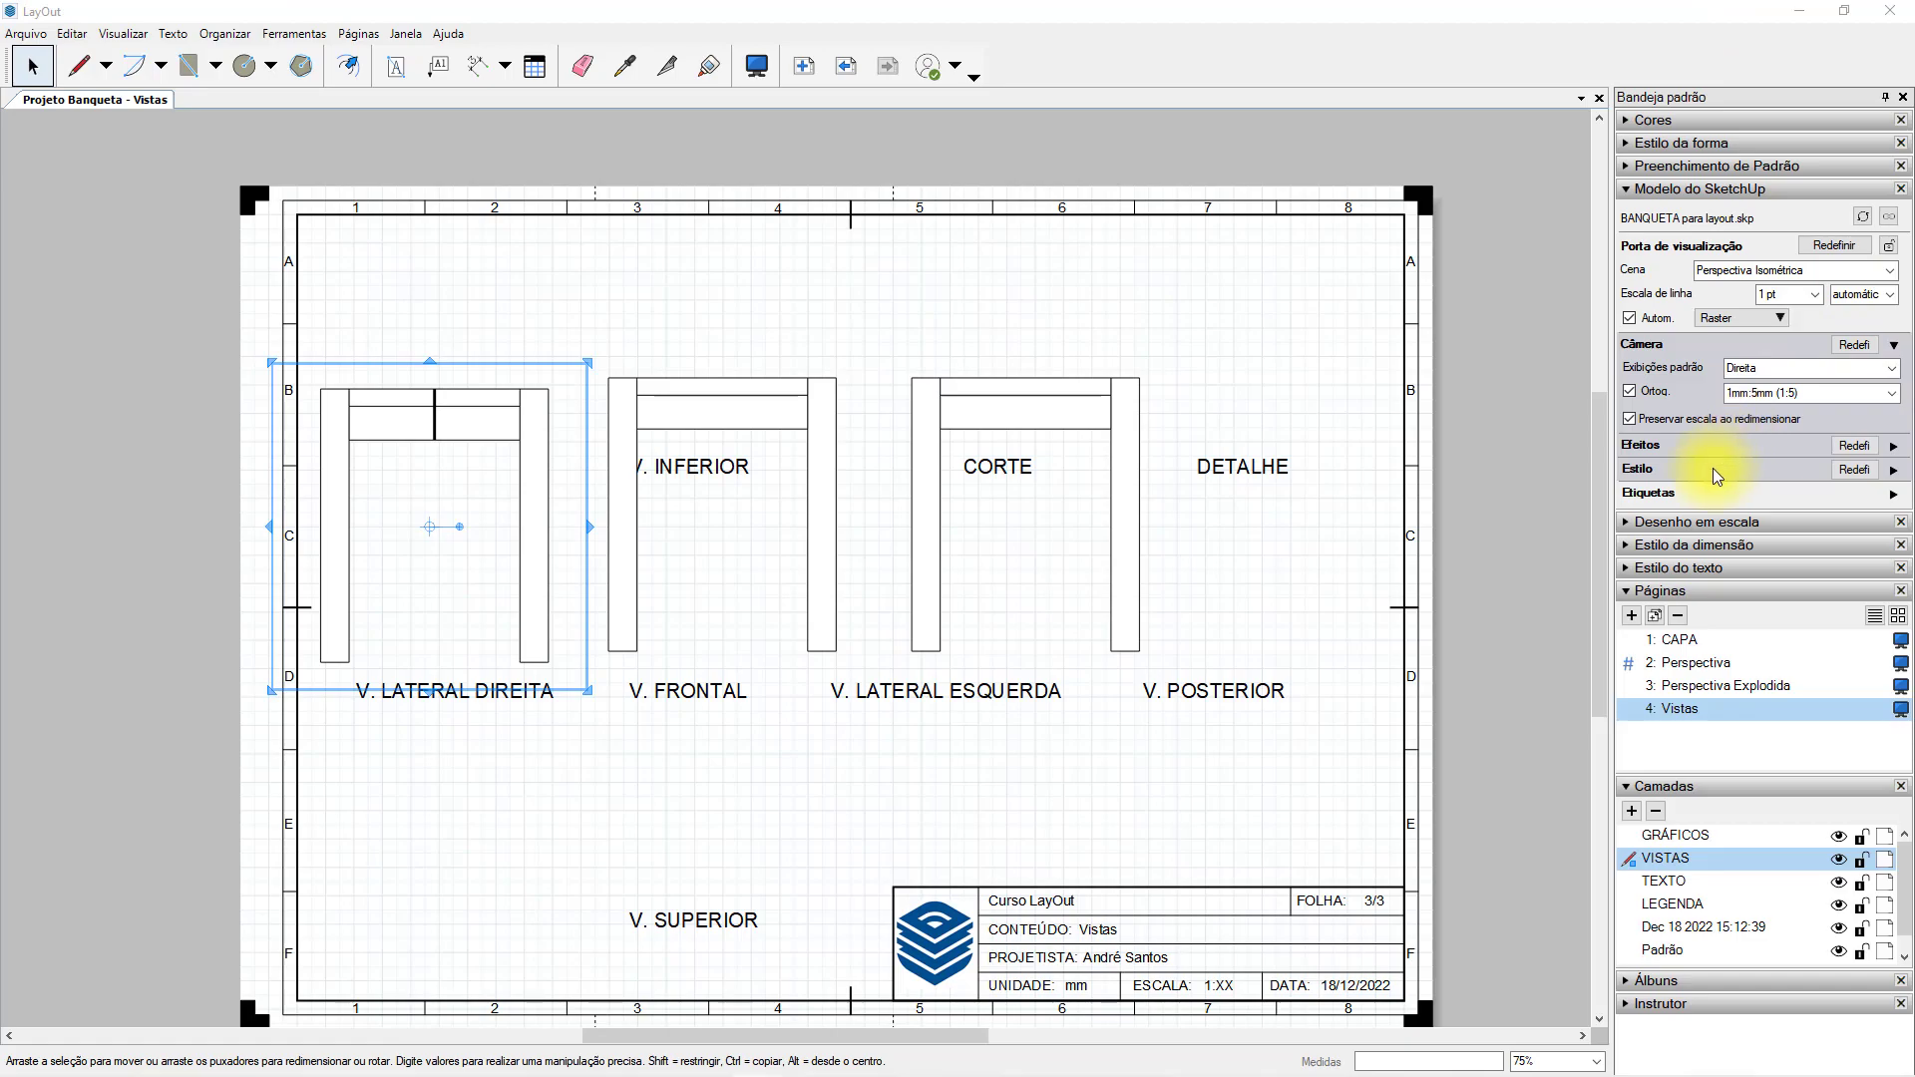
Hide the Corte tag in the V. LATERAL DIREITA viewport in LayOut.
{"action": "left_click", "coordinate": [1892, 495]}
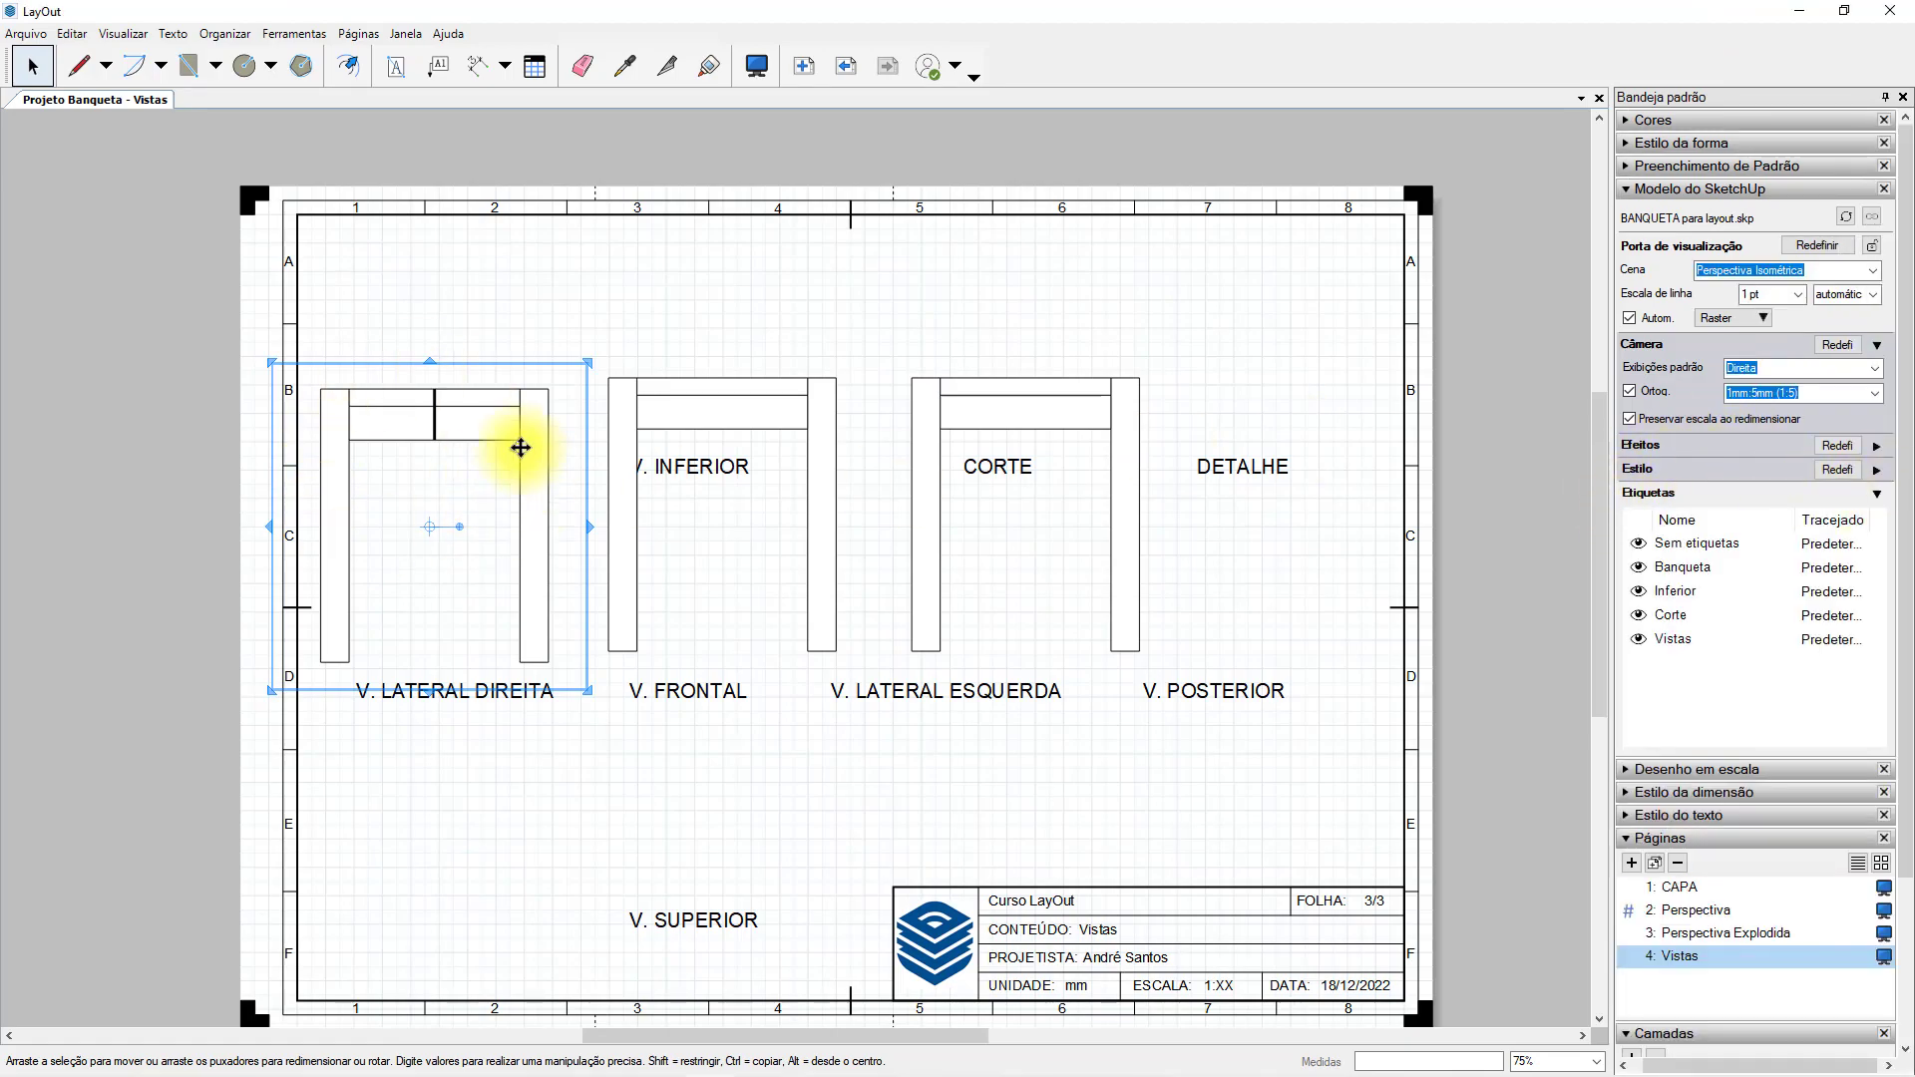
{"action": "left_click", "coordinate": [1658, 627]}
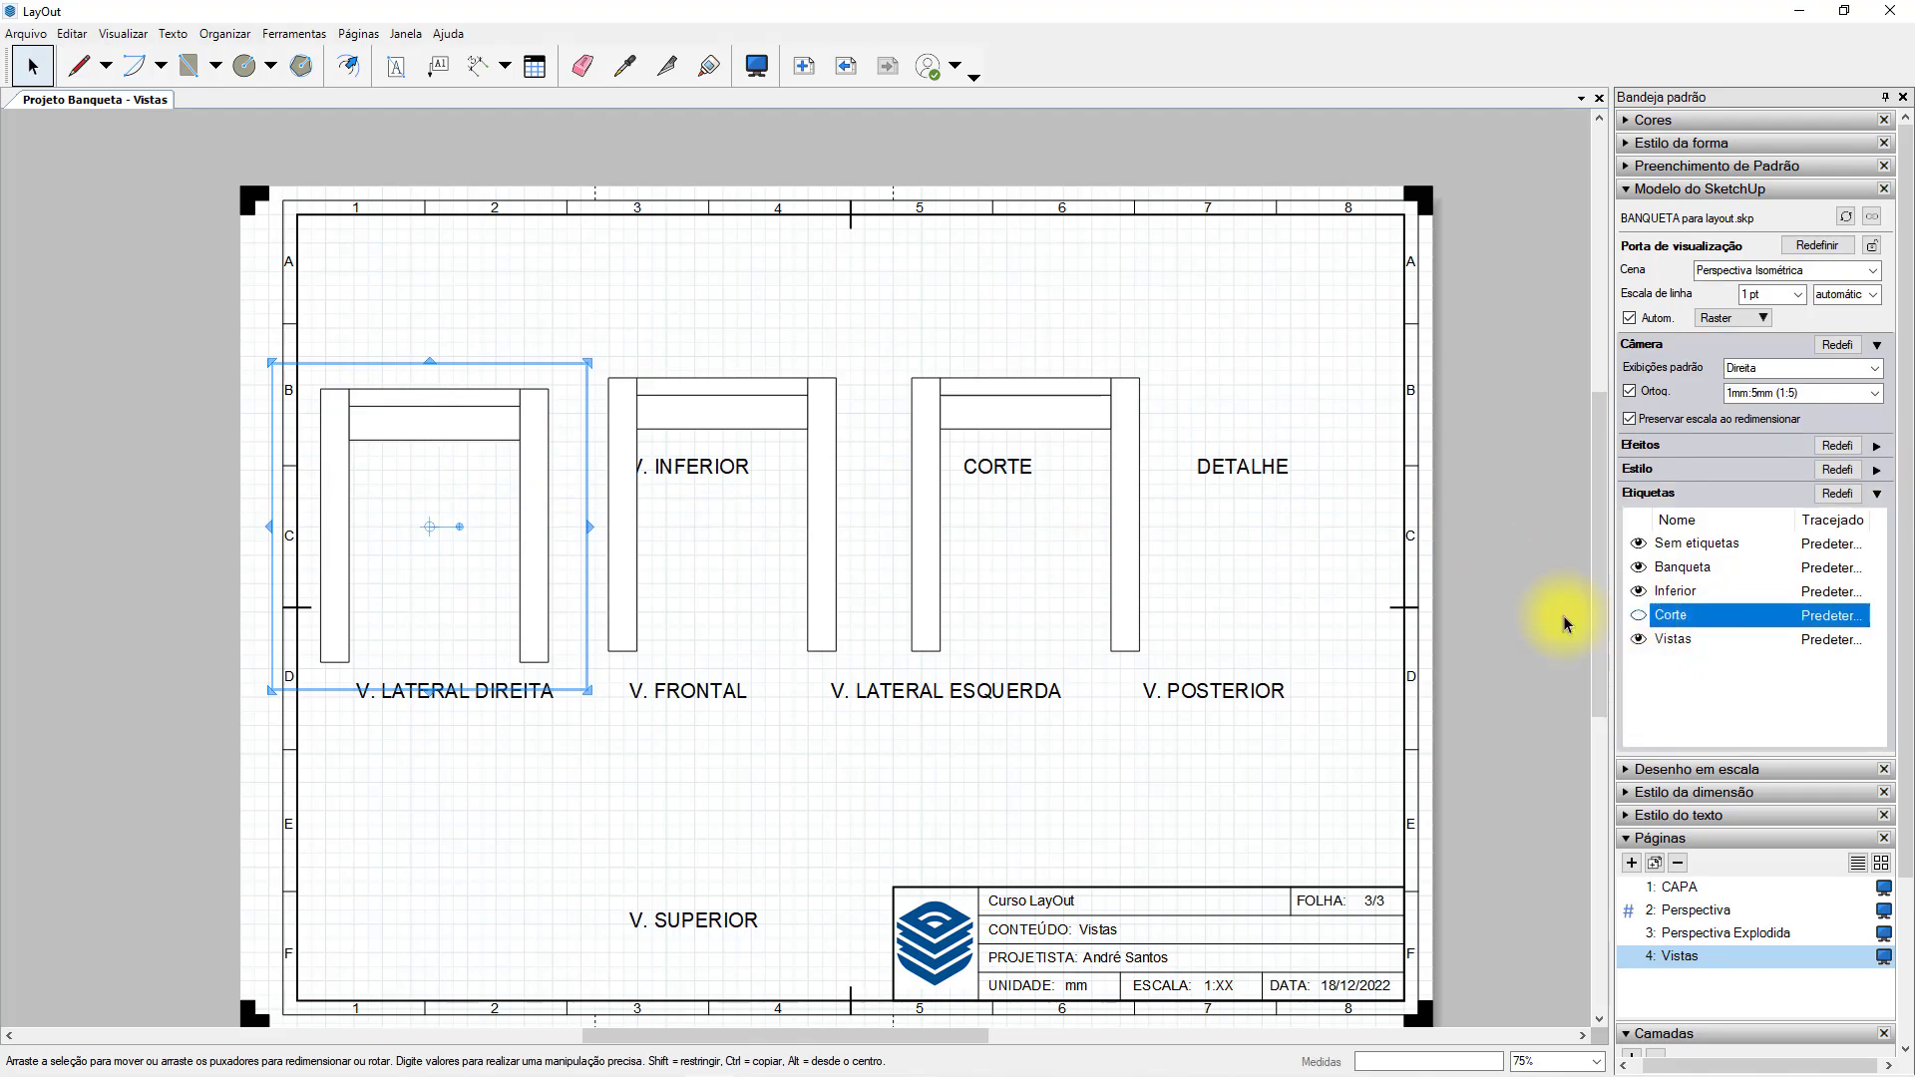
{"action": "left_click", "coordinate": [1638, 615]}
{"action": "left_click", "coordinate": [816, 303]}
{"action": "left_click", "coordinate": [556, 390]}
{"action": "left_click", "coordinate": [604, 389]}
{"action": "left_click", "coordinate": [919, 402]}
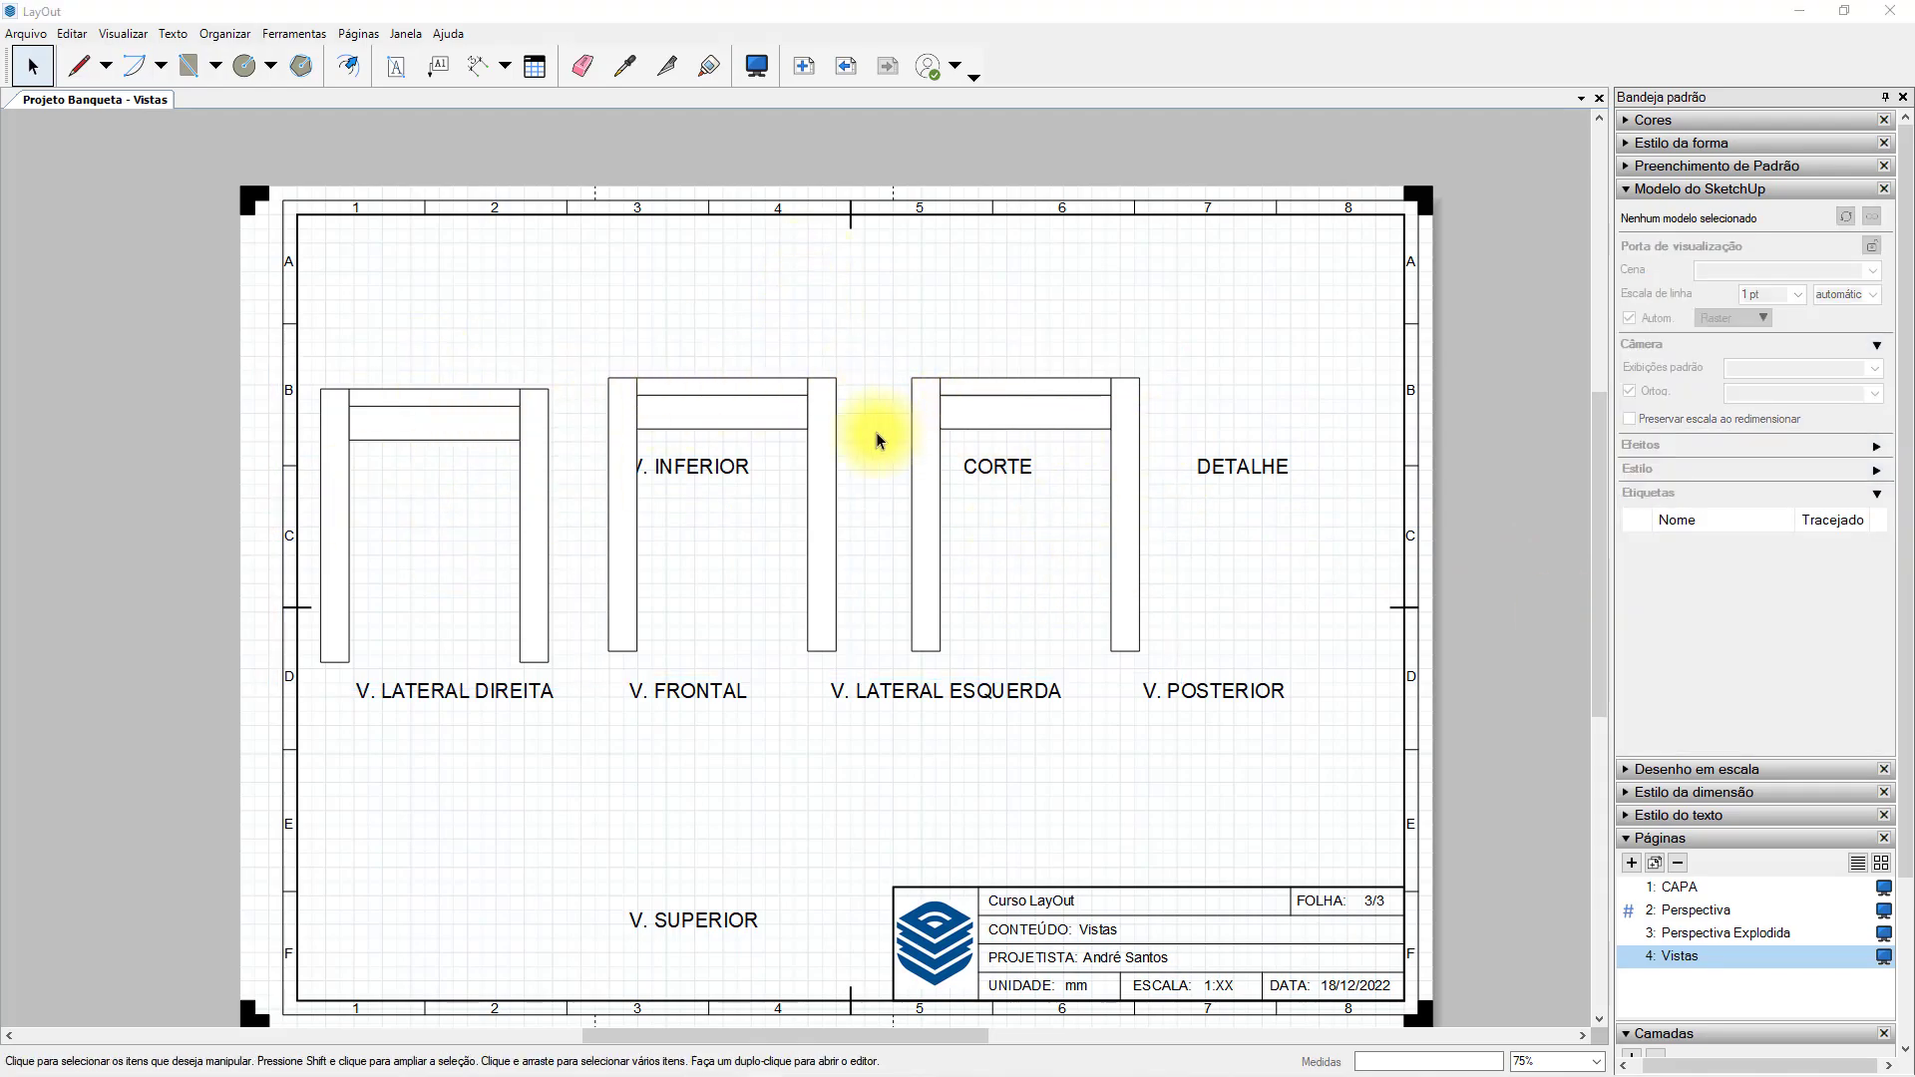
Copy the front viewport above the V. POSTERIOR title, setting the copy to the Voltar view and widening its frame to fit.
{"action": "left_click", "coordinate": [834, 416]}
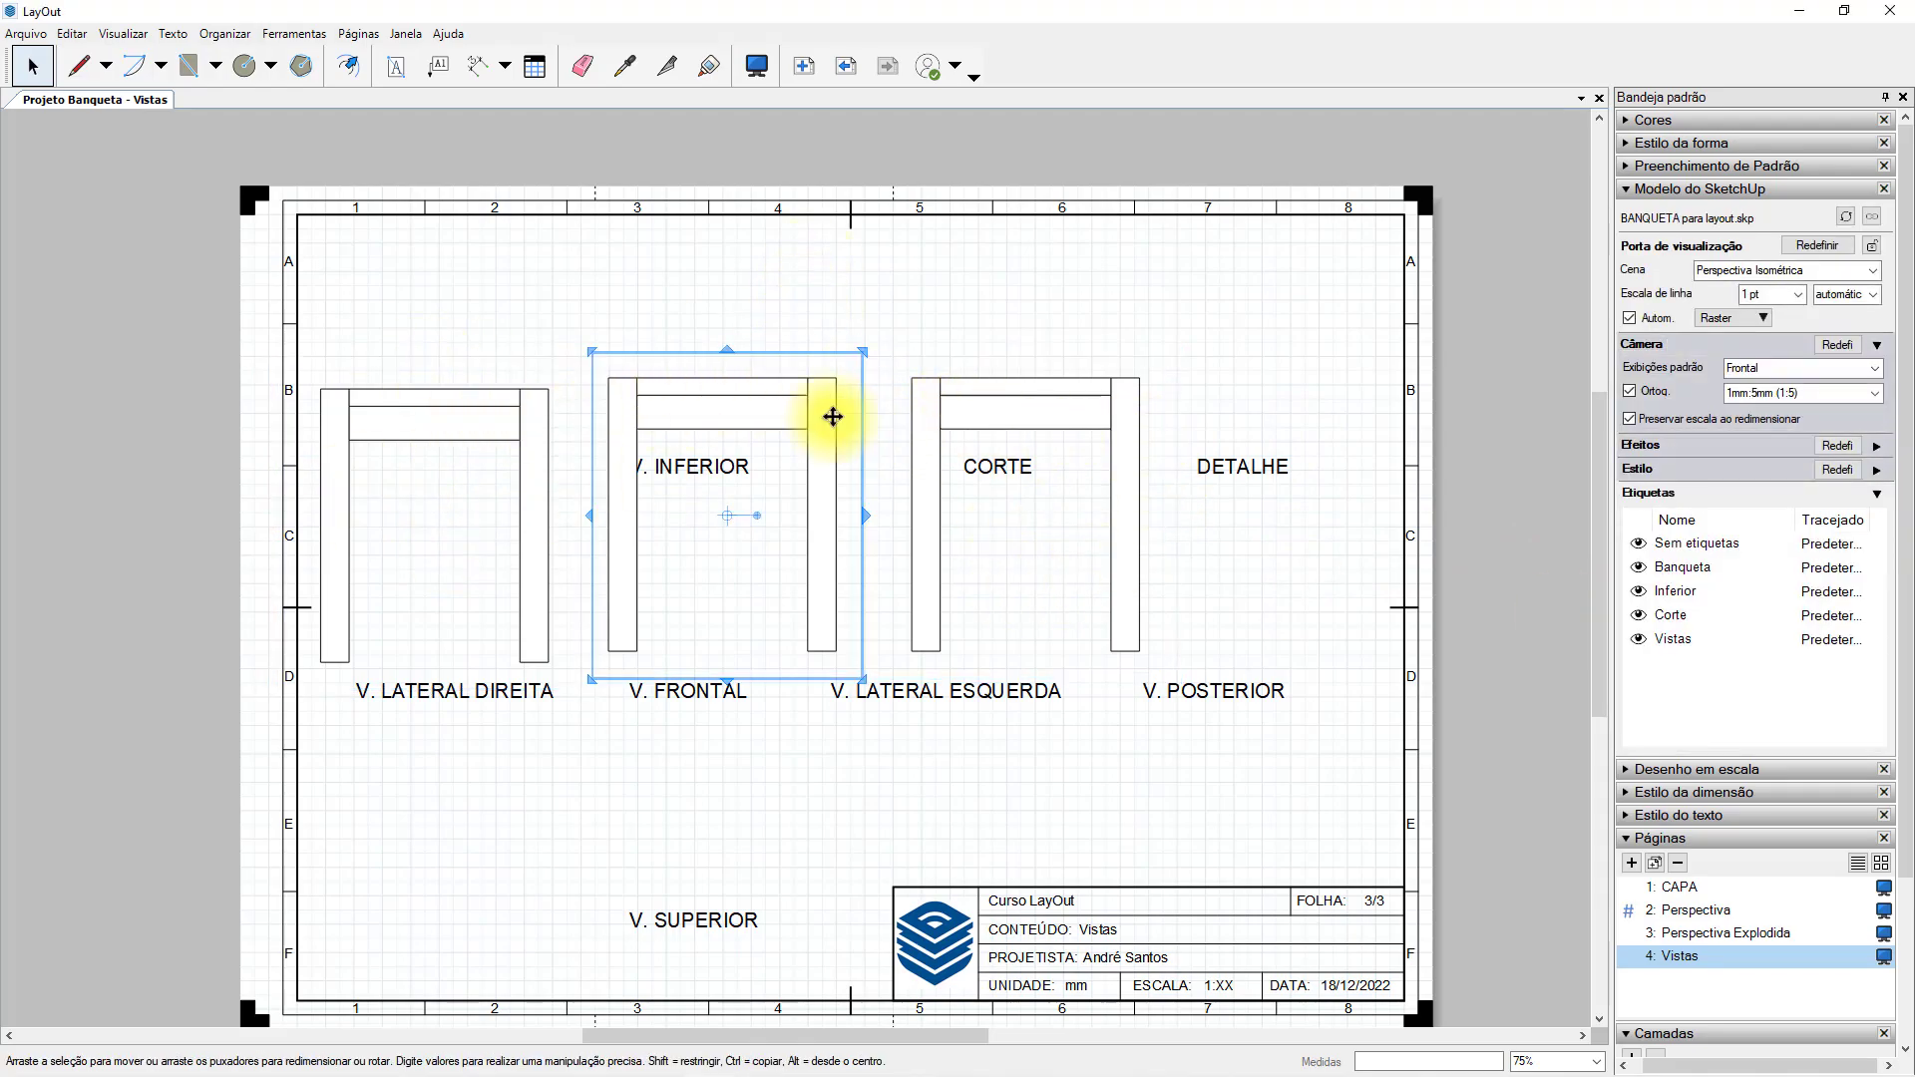
{"action": "left_click_drag", "start_coordinate": [811, 534], "coordinate": [1363, 531], "text": "ctrl"}
{"action": "left_click", "coordinate": [1863, 384]}
{"action": "left_click", "coordinate": [1754, 447]}
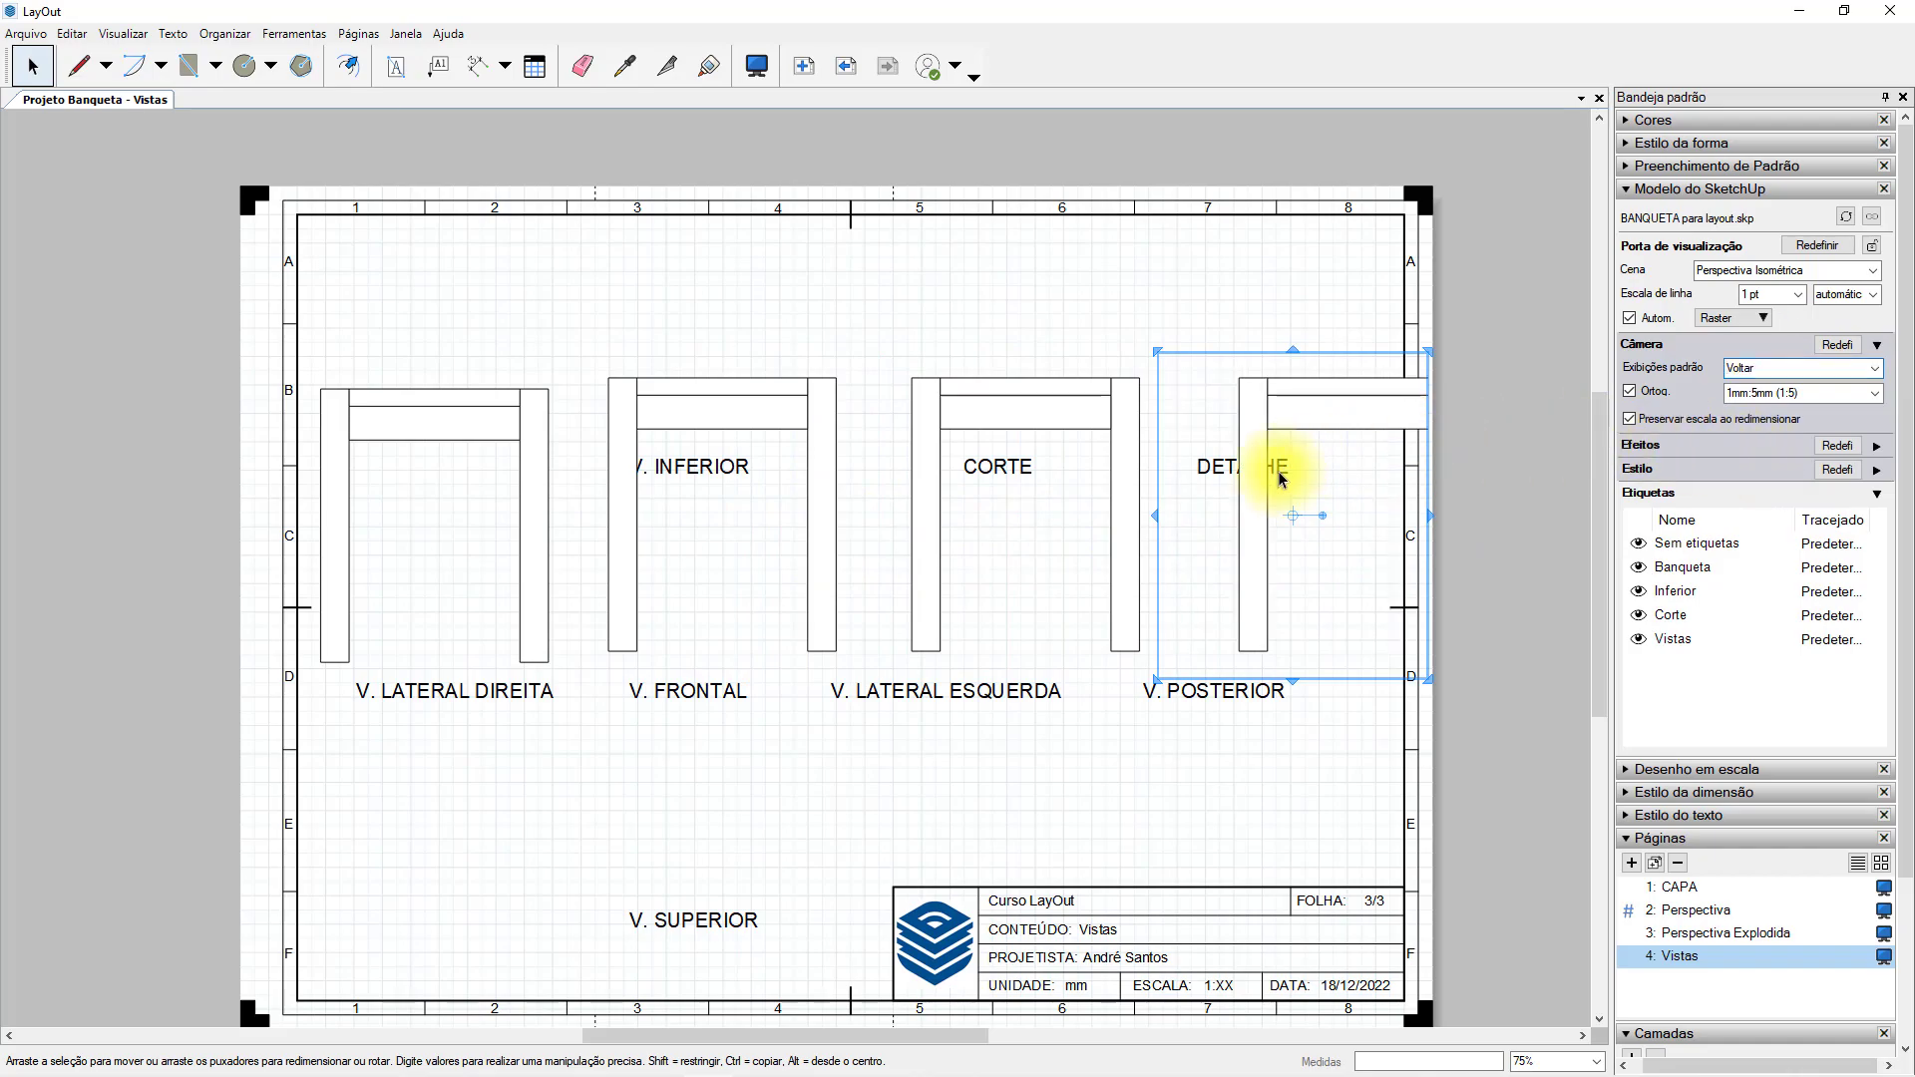
{"action": "left_click_drag", "start_coordinate": [1431, 512], "coordinate": [1503, 513]}
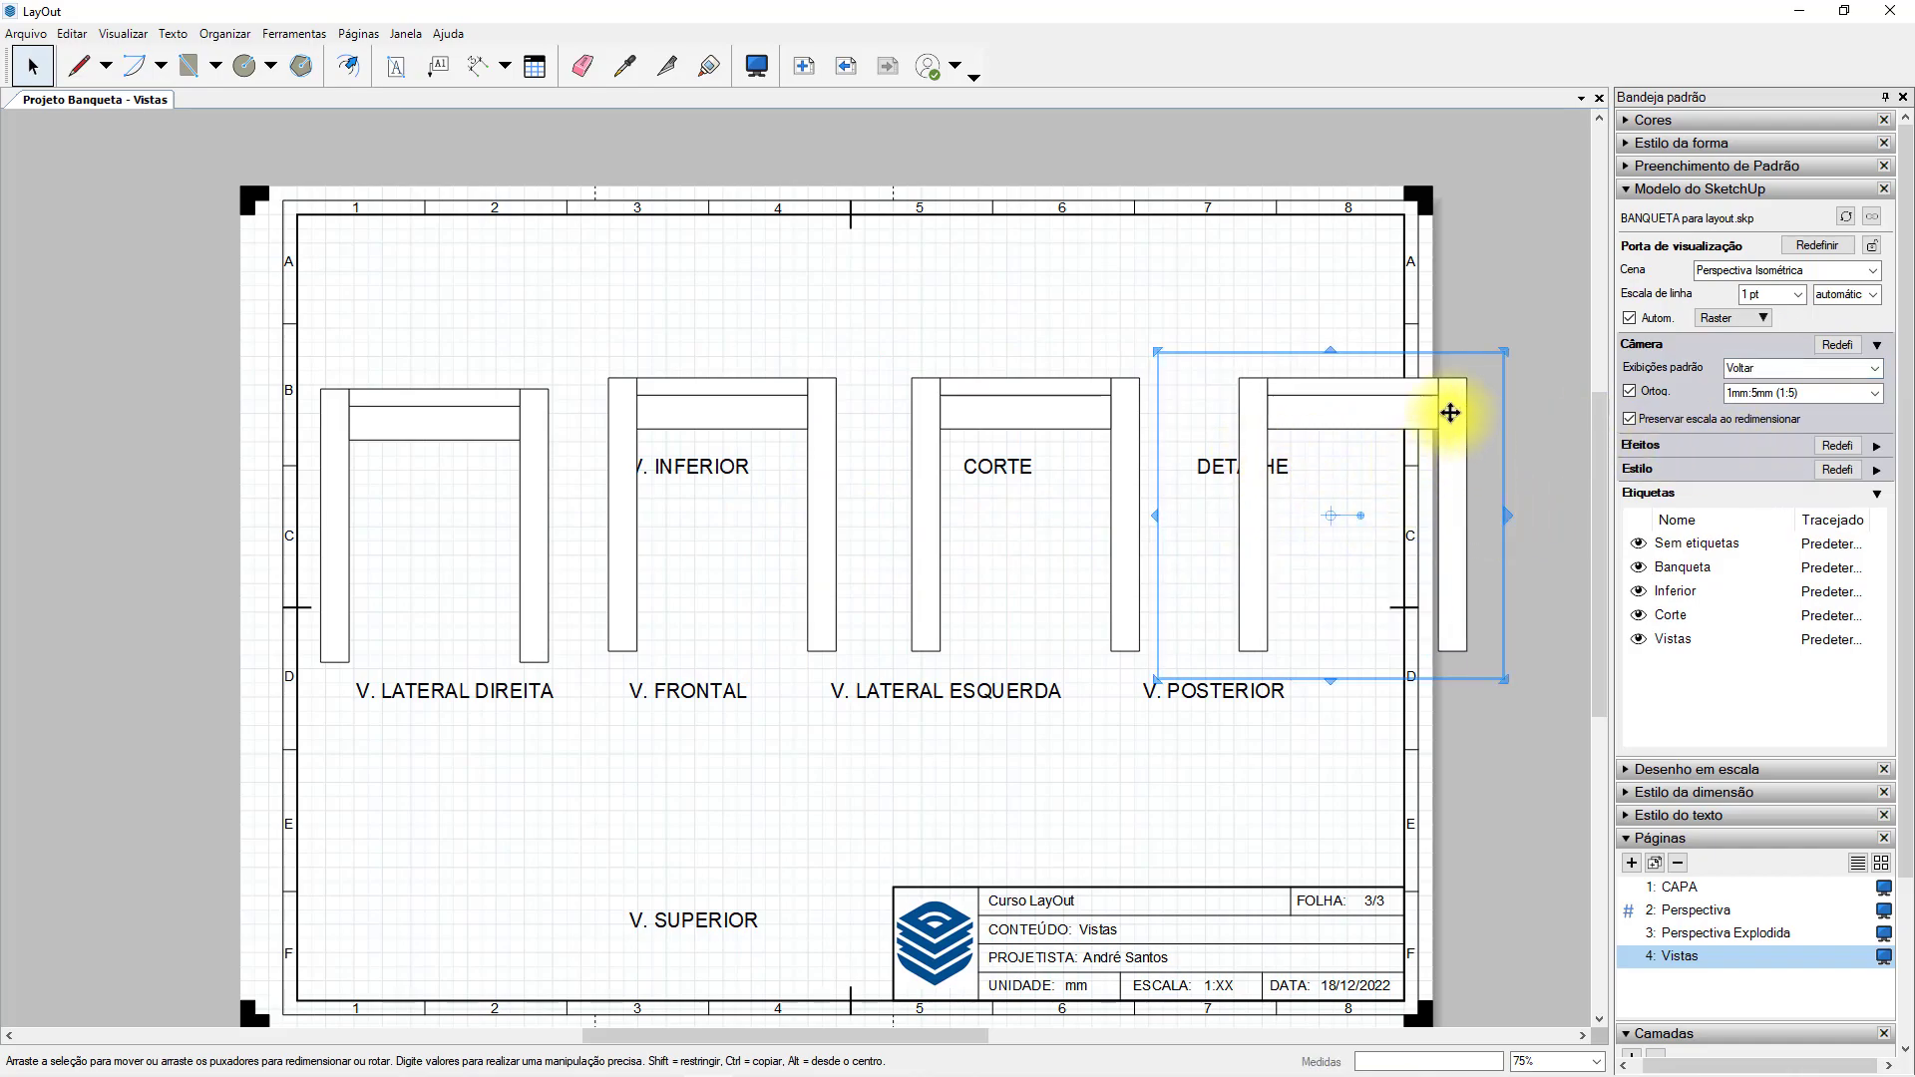
{"action": "left_click", "coordinate": [1508, 308]}
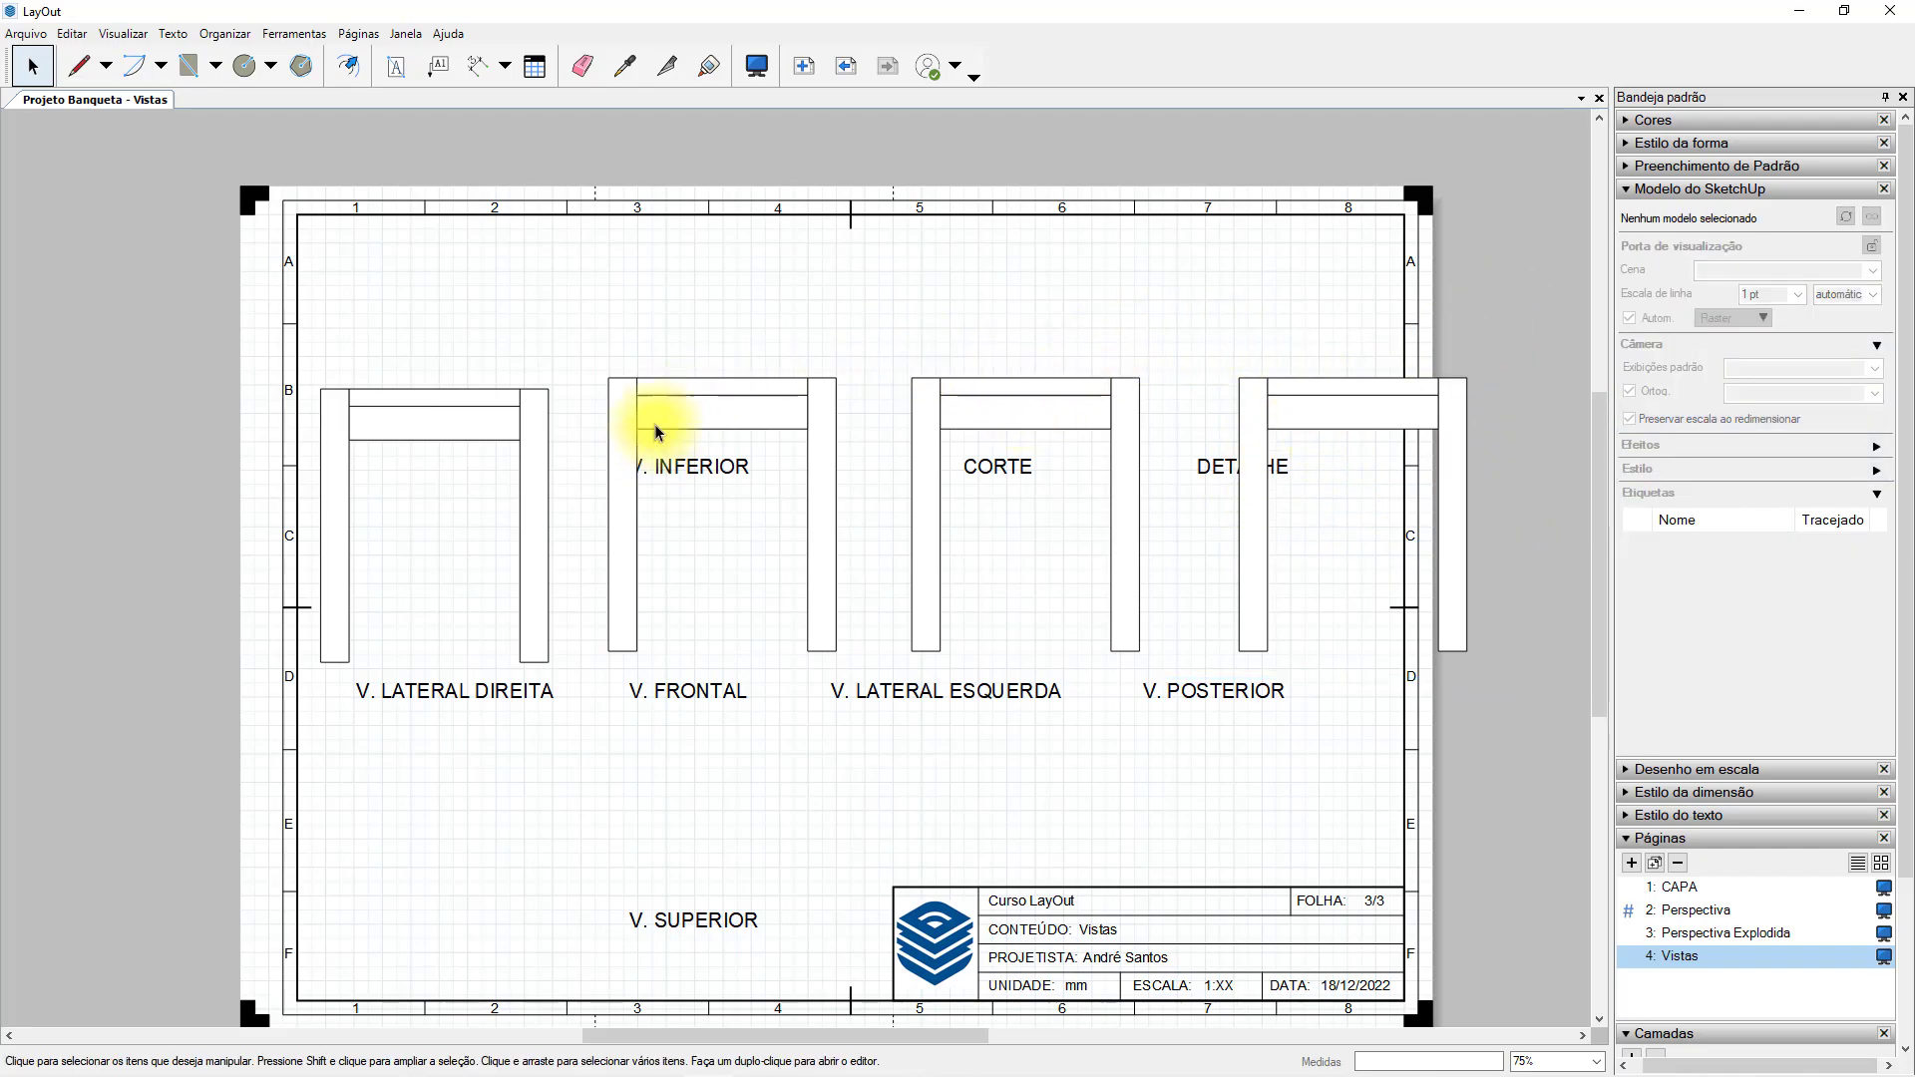
Delete the right, left and rear view viewports, keeping only the front view.
{"action": "left_click", "coordinate": [494, 417]}
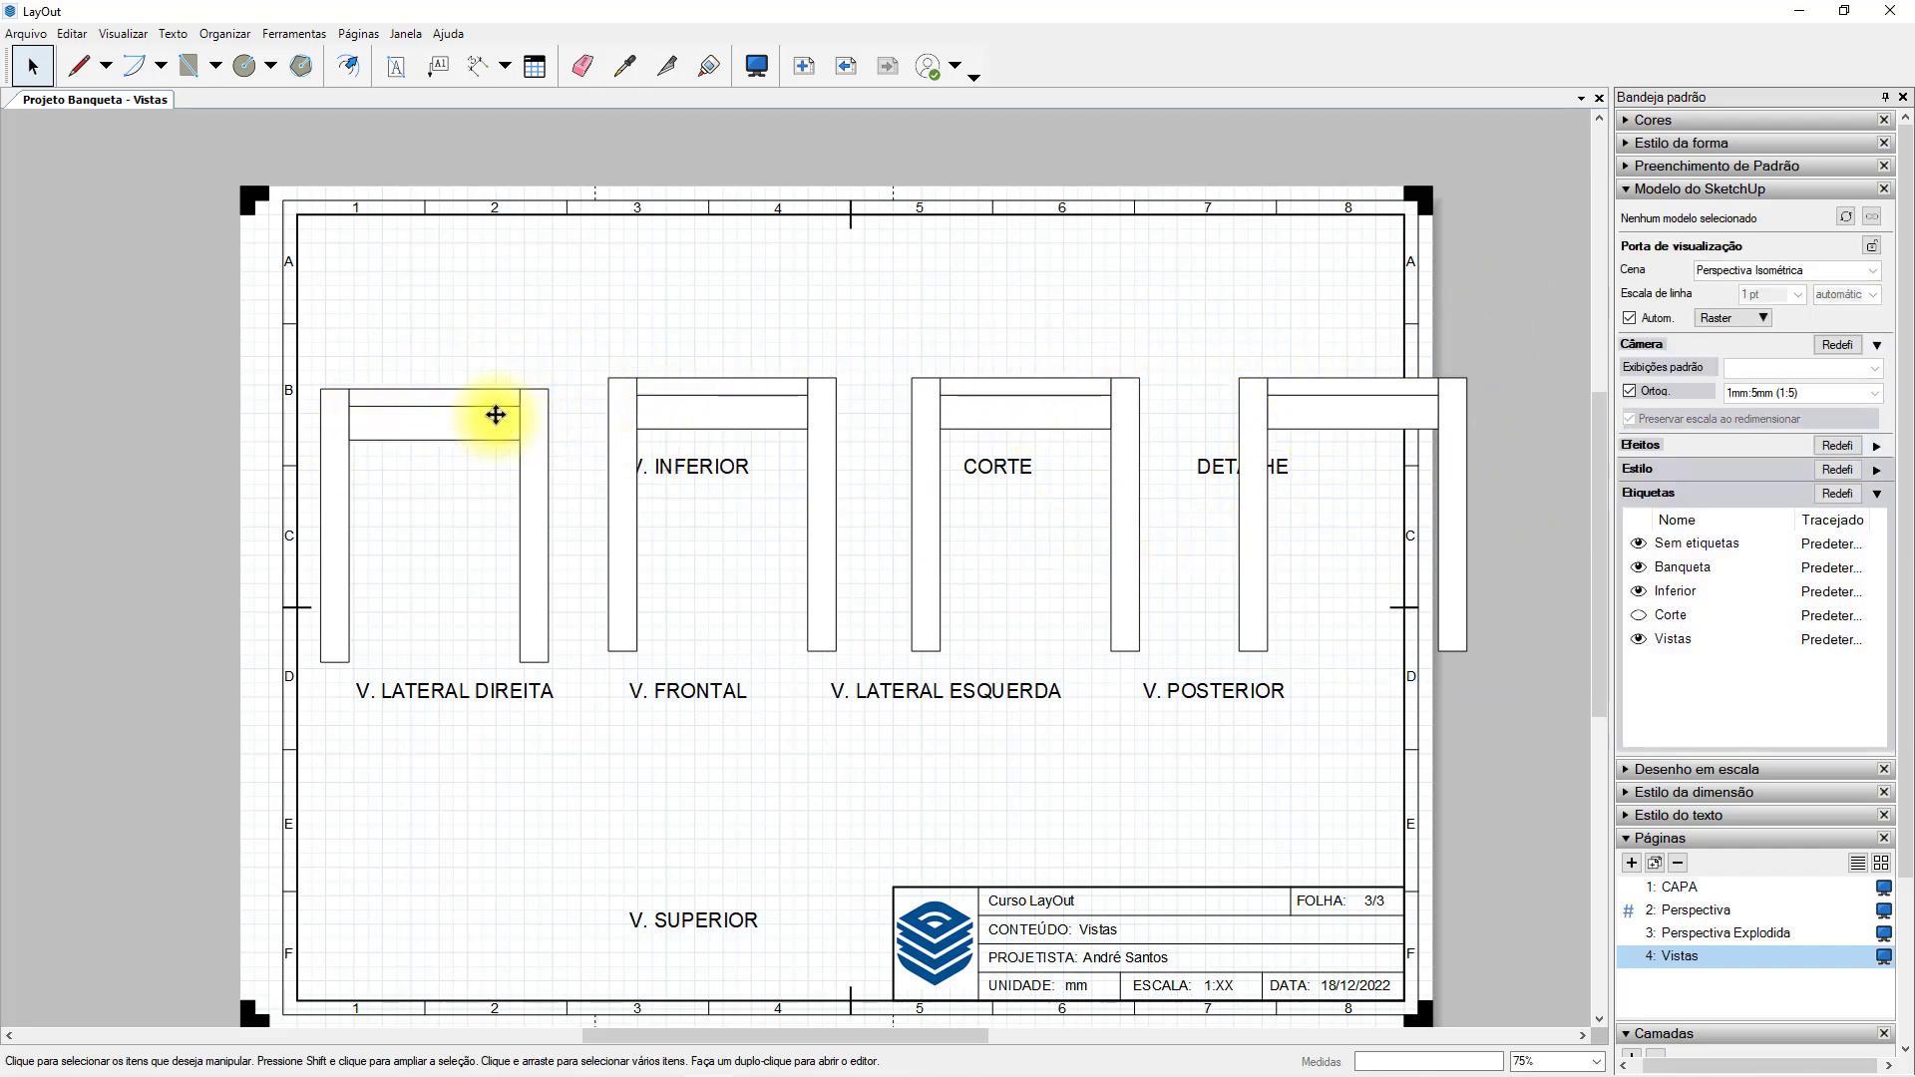
{"action": "key", "text": "Delete"}
{"action": "left_click", "coordinate": [941, 397]}
{"action": "key", "text": "Delete"}
{"action": "left_click", "coordinate": [1373, 401]}
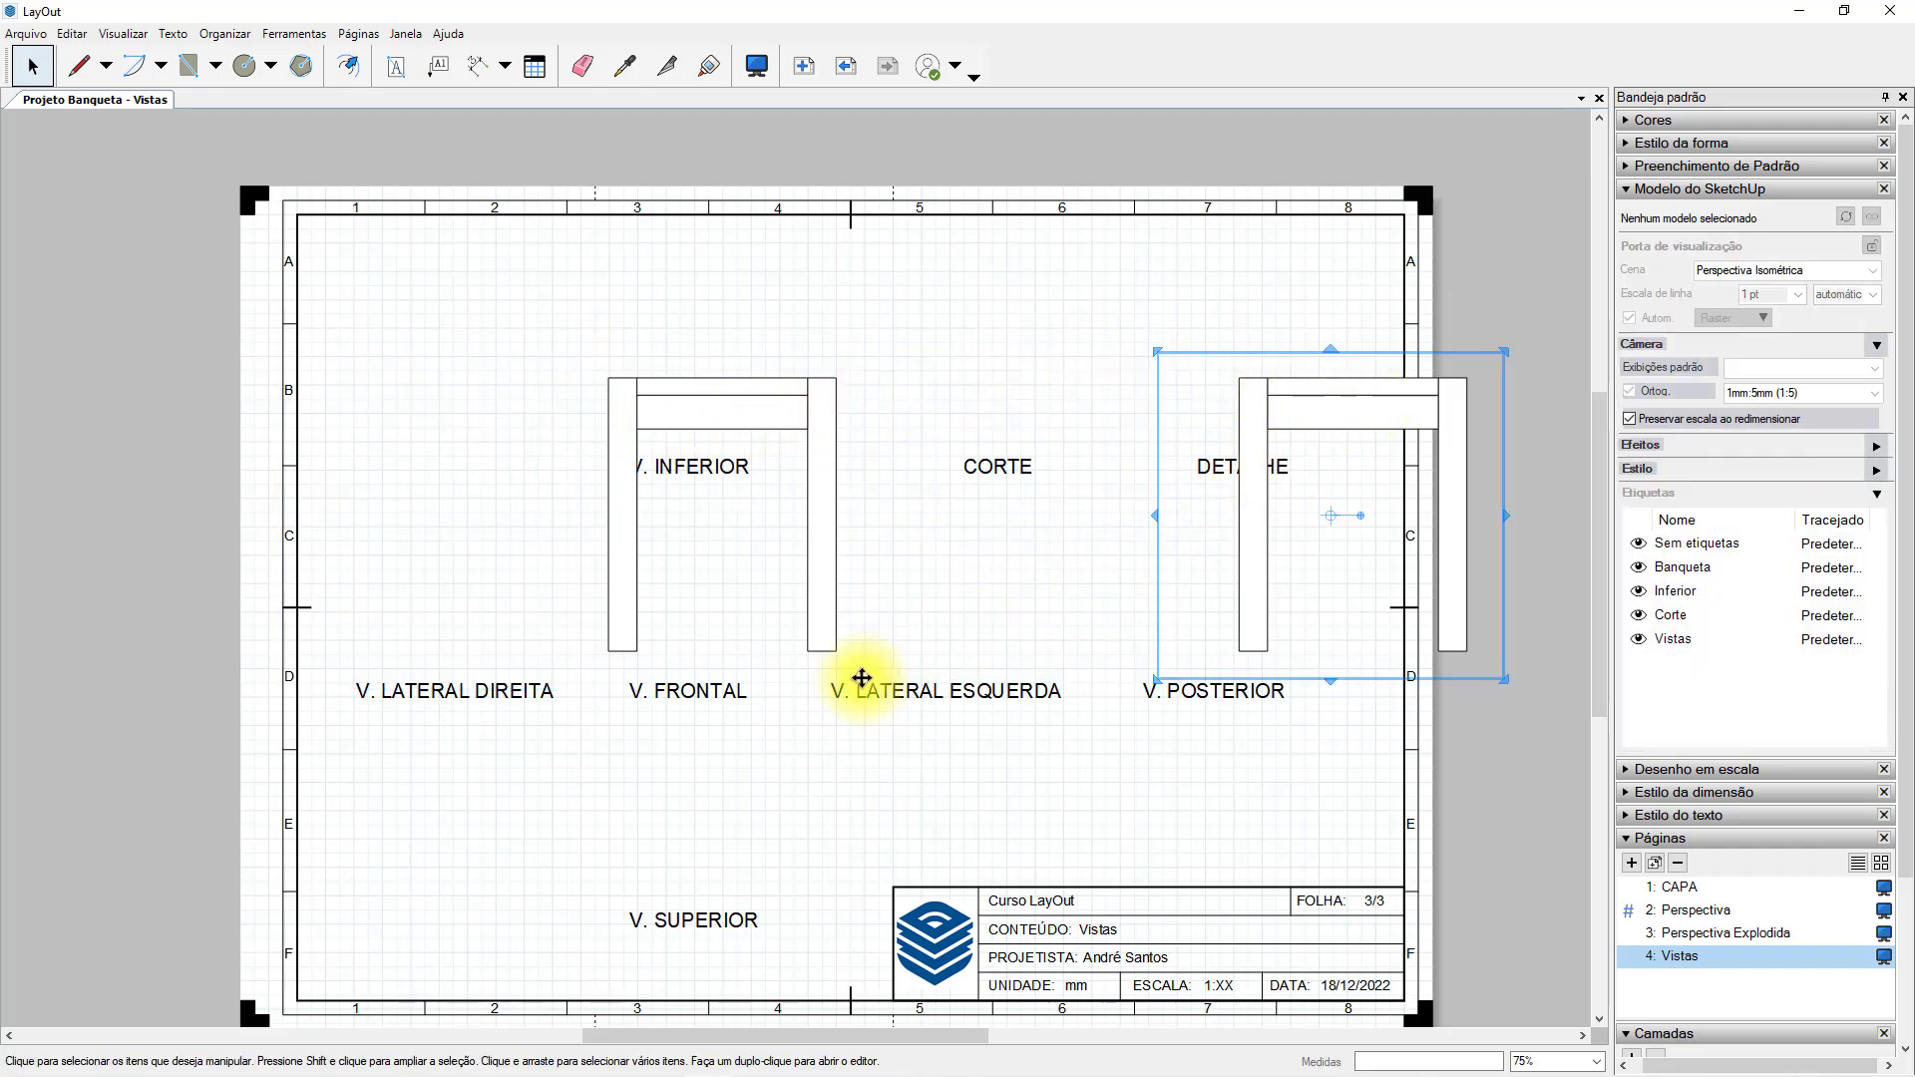
{"action": "key", "text": "Delete"}
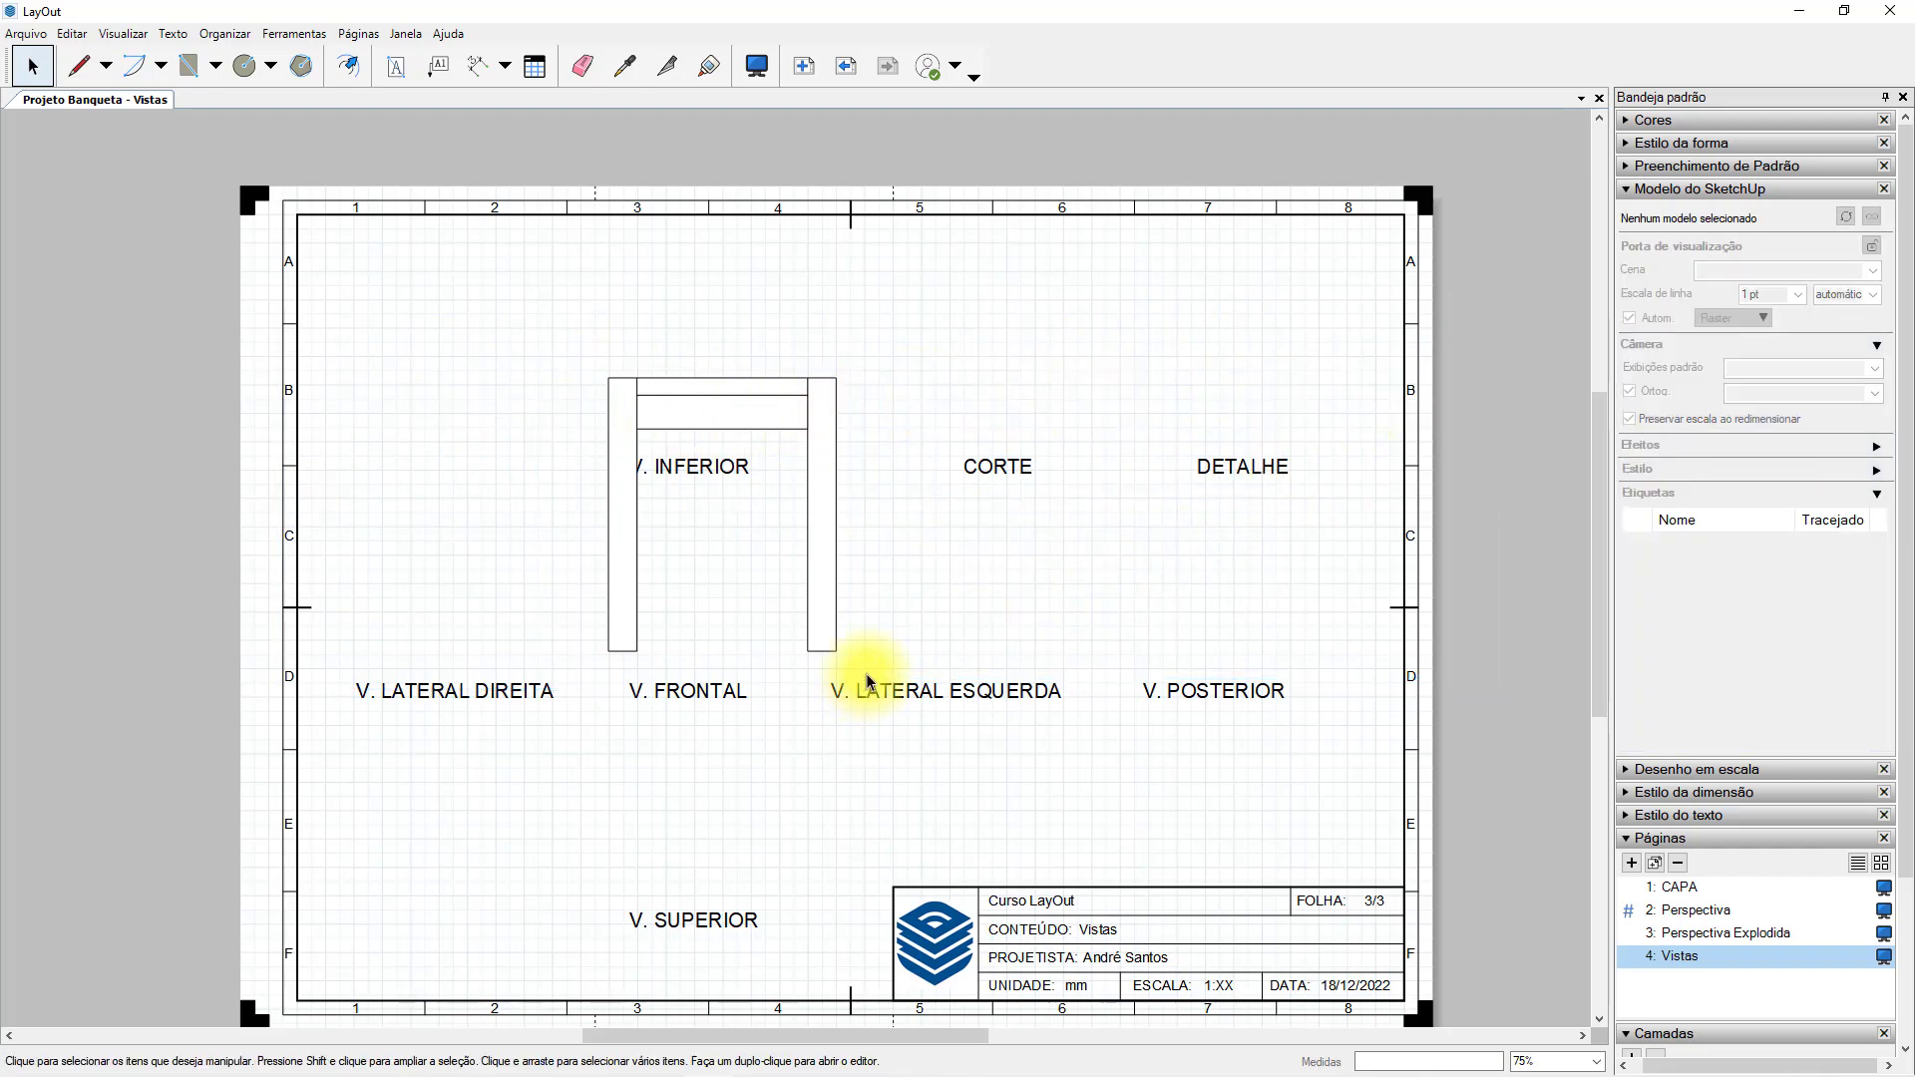
Delete the V. LATERAL DIREITA, V. LATERAL ESQUERDA and V. POSTERIOR titles.
{"action": "left_click", "coordinate": [753, 417]}
{"action": "left_click", "coordinate": [492, 691]}
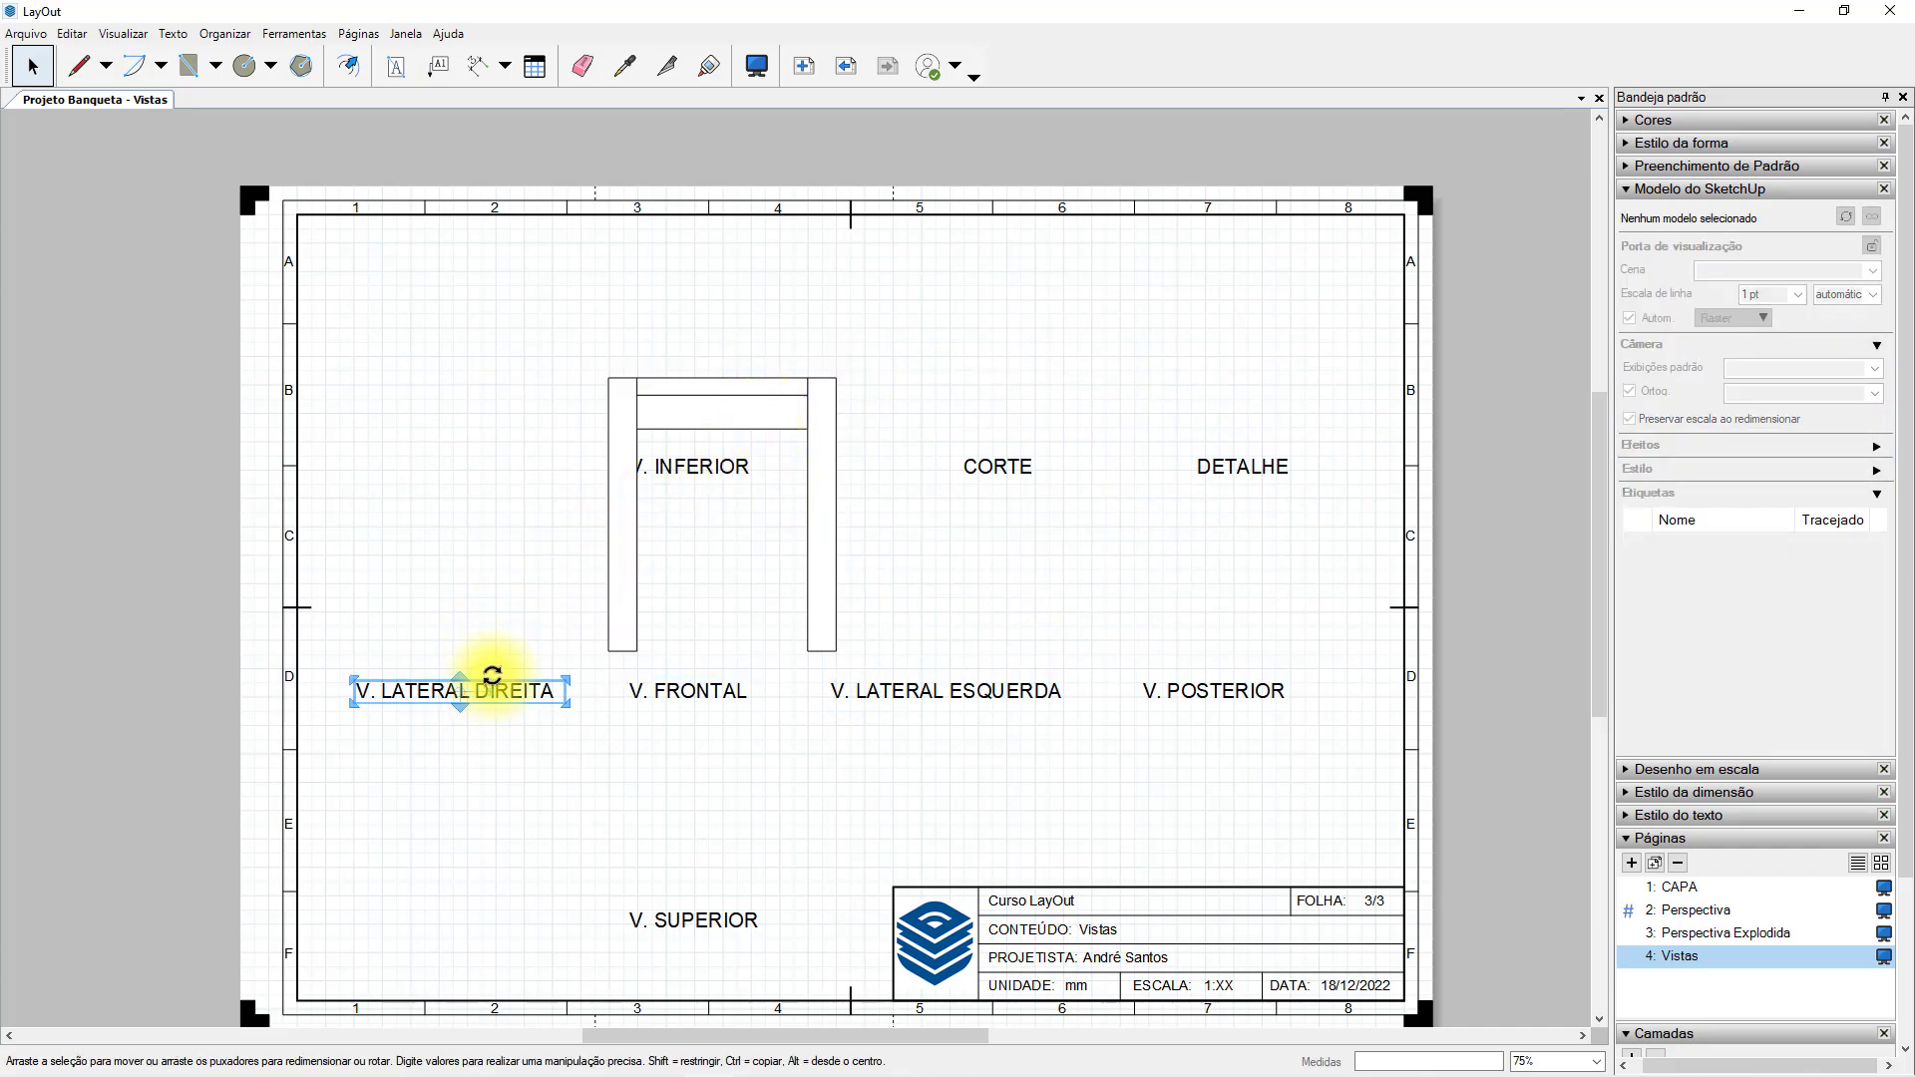
{"action": "key", "text": "Delete"}
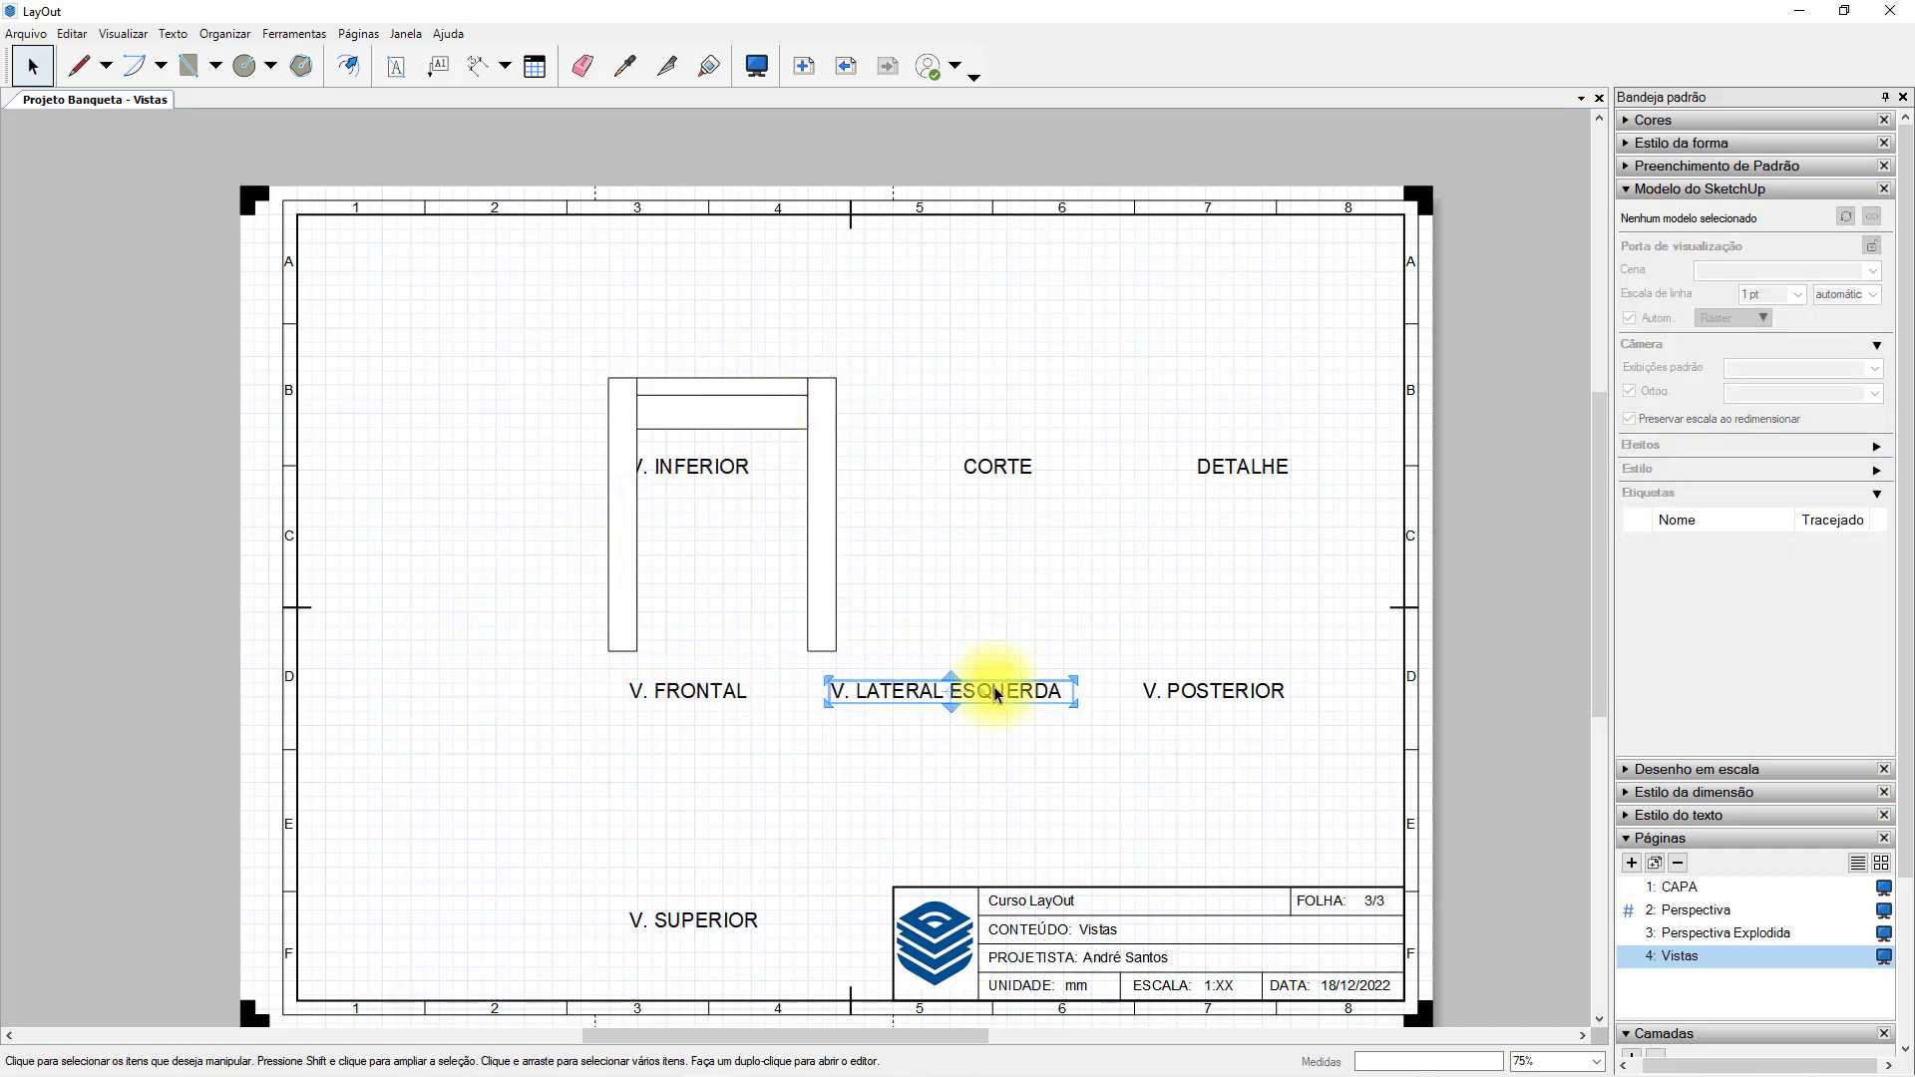
{"action": "key", "text": "Delete"}
{"action": "left_click", "coordinate": [1175, 688]}
{"action": "key", "text": "Delete"}
Move the front viewport to the left side of the sheet at mid-height and place a copy directly above it.
{"action": "left_click", "coordinate": [825, 508]}
{"action": "mouse_move", "coordinate": [825, 508]}
{"action": "left_mouse_down"}
{"action": "mouse_move", "coordinate": [586, 423]}
{"action": "mouse_move", "coordinate": [596, 442]}
{"action": "left_mouse_up"}
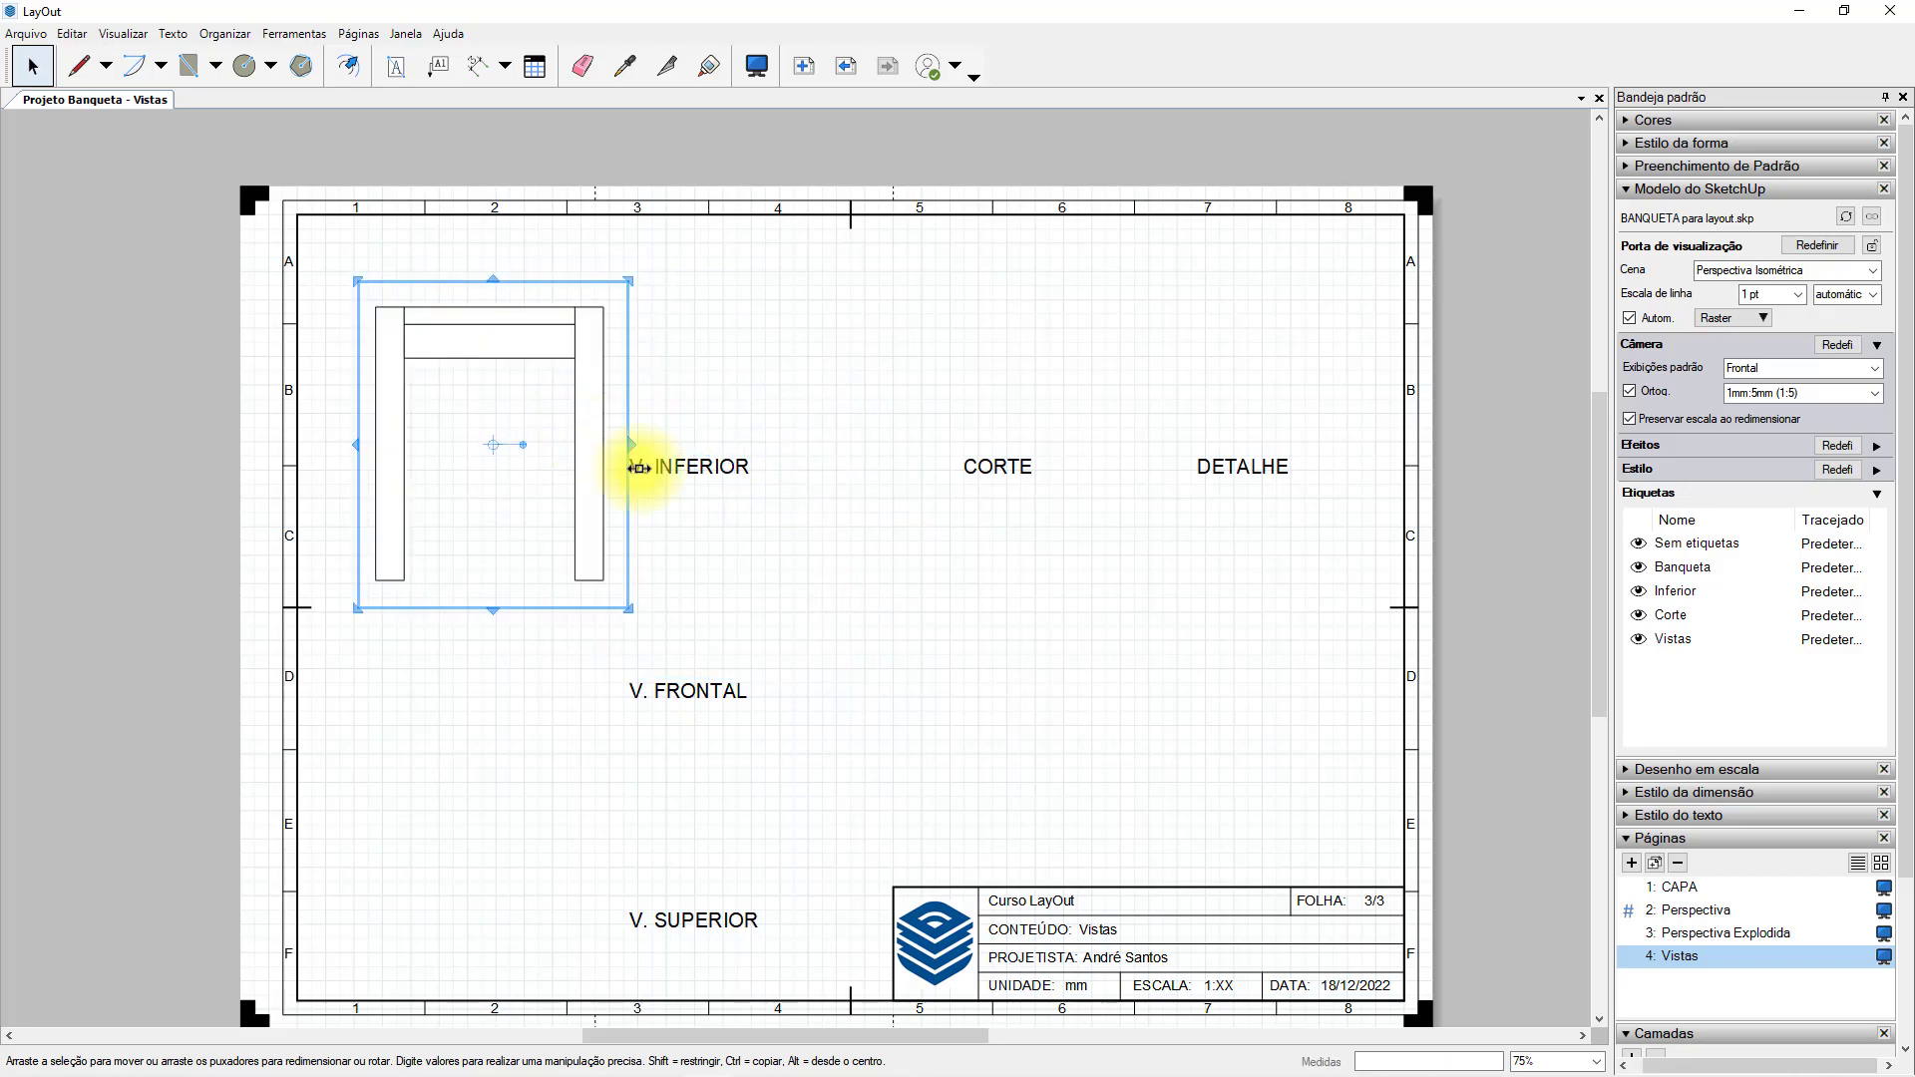
{"action": "left_click", "coordinate": [762, 500]}
{"action": "left_click", "coordinate": [585, 513]}
{"action": "left_click_drag", "start_coordinate": [586, 512], "coordinate": [599, 444]}
Set the upper copy to the Acima standard view and move it directly below the front view.
{"action": "left_click", "coordinate": [1856, 368]}
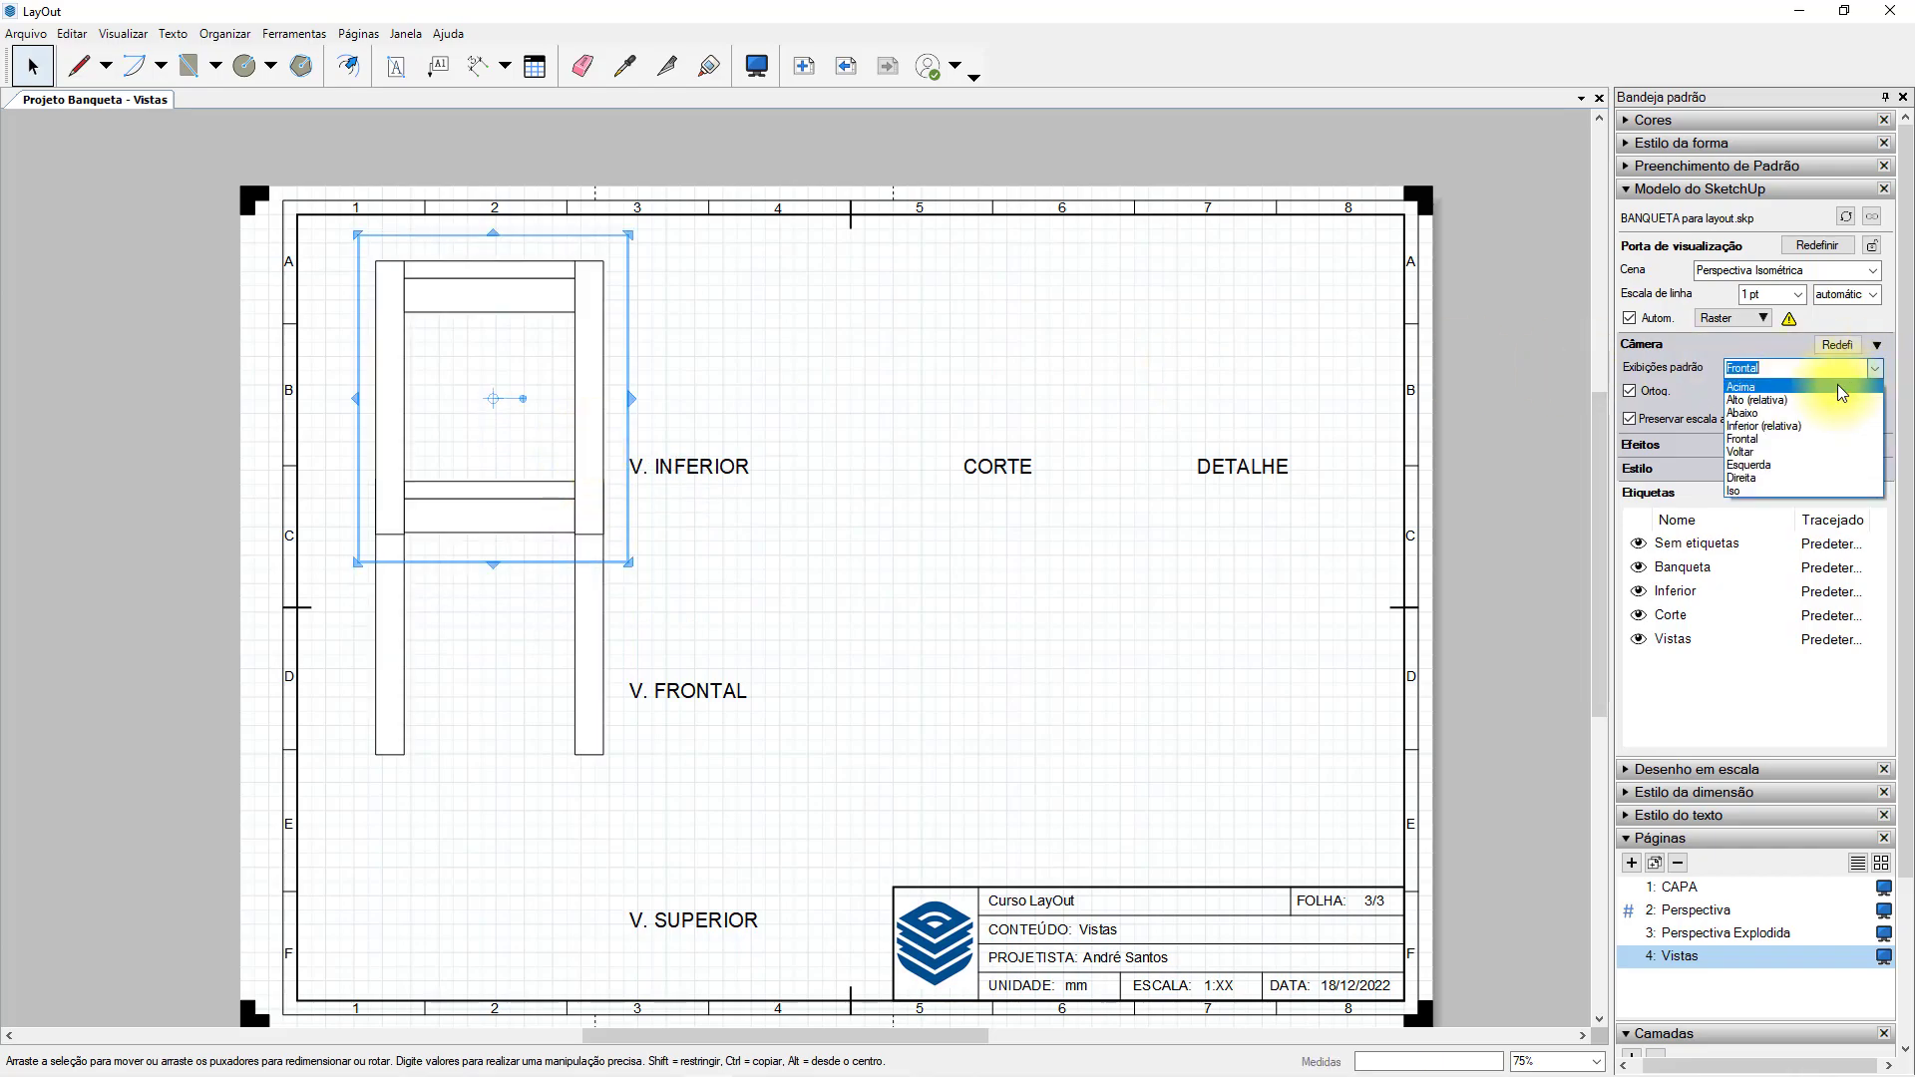
{"action": "left_click", "coordinate": [1840, 386]}
{"action": "left_click_drag", "start_coordinate": [569, 329], "coordinate": [569, 849]}
Copy the front viewport directly above itself and set the copy to the Abaixo standard view.
{"action": "left_click", "coordinate": [603, 621]}
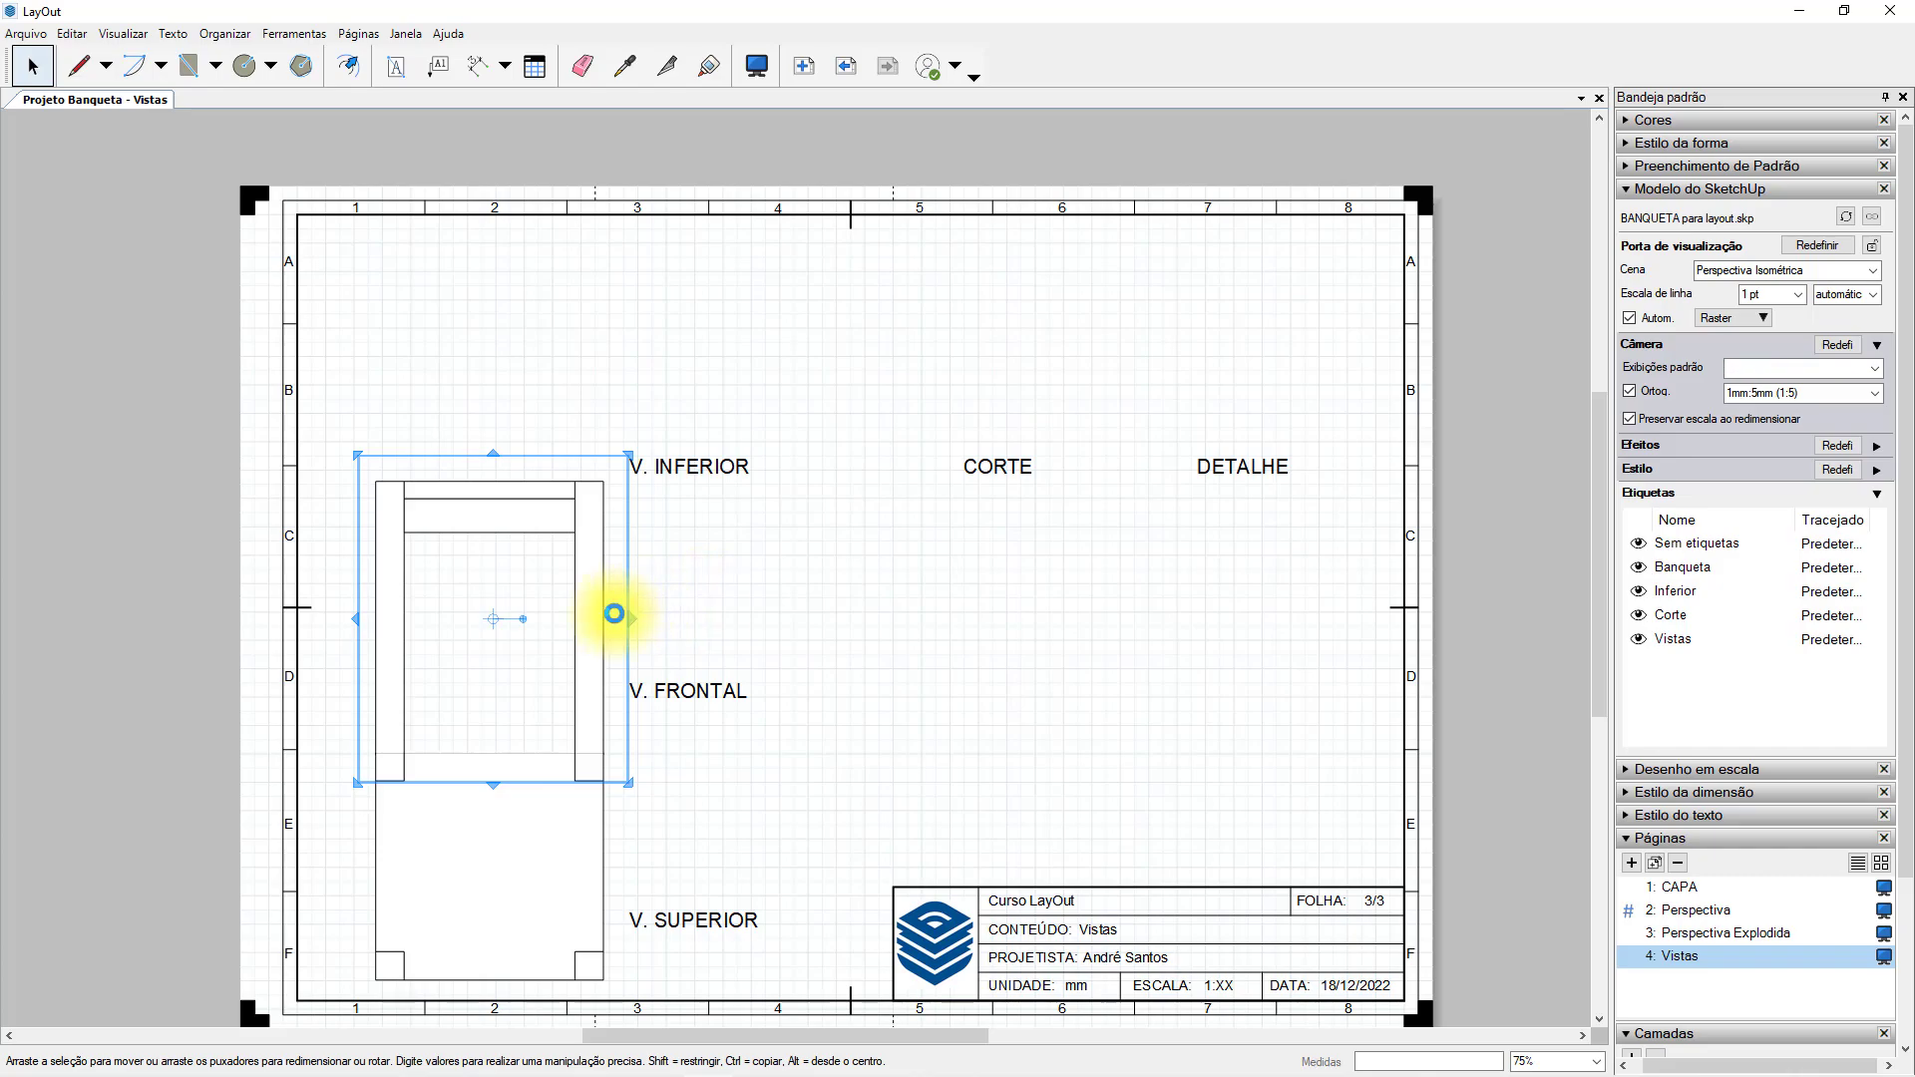
{"action": "left_click_drag", "start_coordinate": [598, 645], "coordinate": [578, 432]}
{"action": "left_click", "coordinate": [1877, 377]}
{"action": "left_click", "coordinate": [1808, 419]}
{"action": "left_click", "coordinate": [675, 335]}
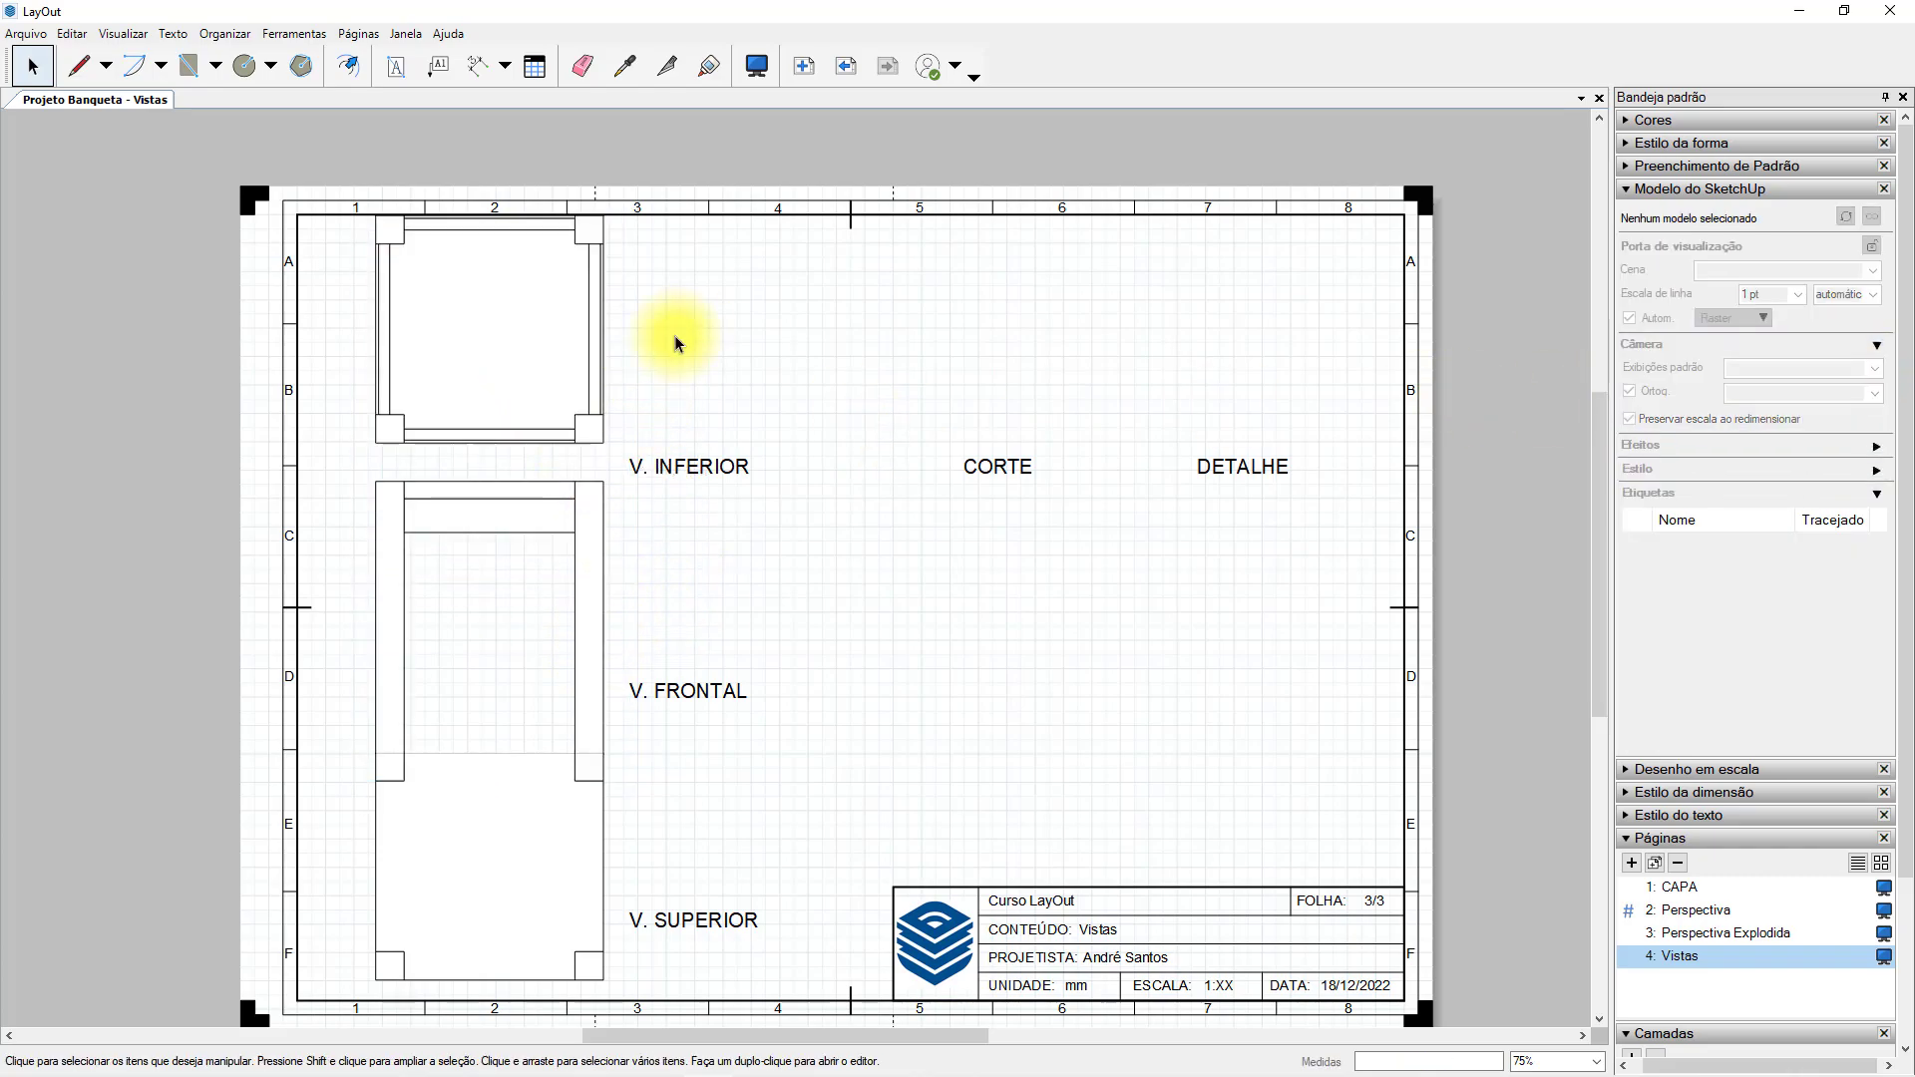
Set the scale of the top, front and bottom view viewports to 1mm:10mm (1:10).
{"action": "left_click", "coordinate": [578, 789]}
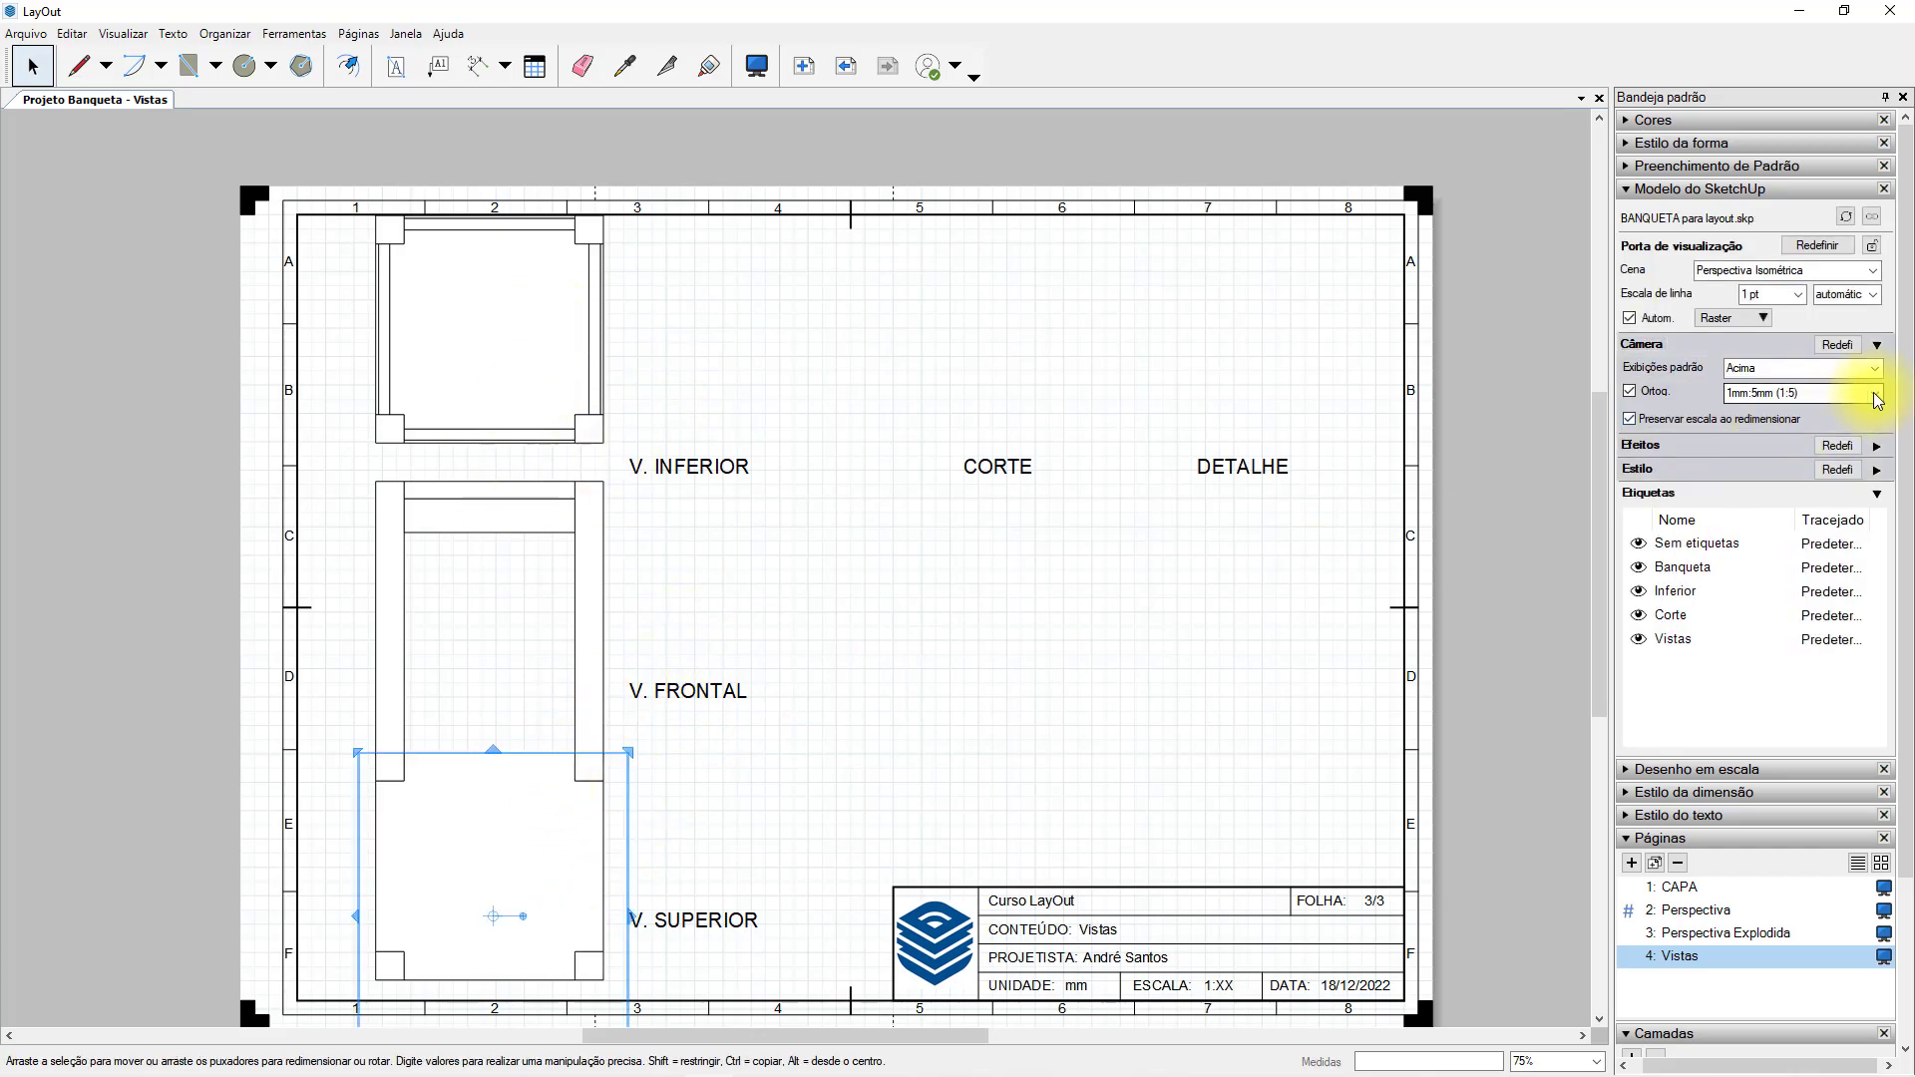
{"action": "left_click", "coordinate": [1879, 400]}
{"action": "left_click", "coordinate": [1823, 696]}
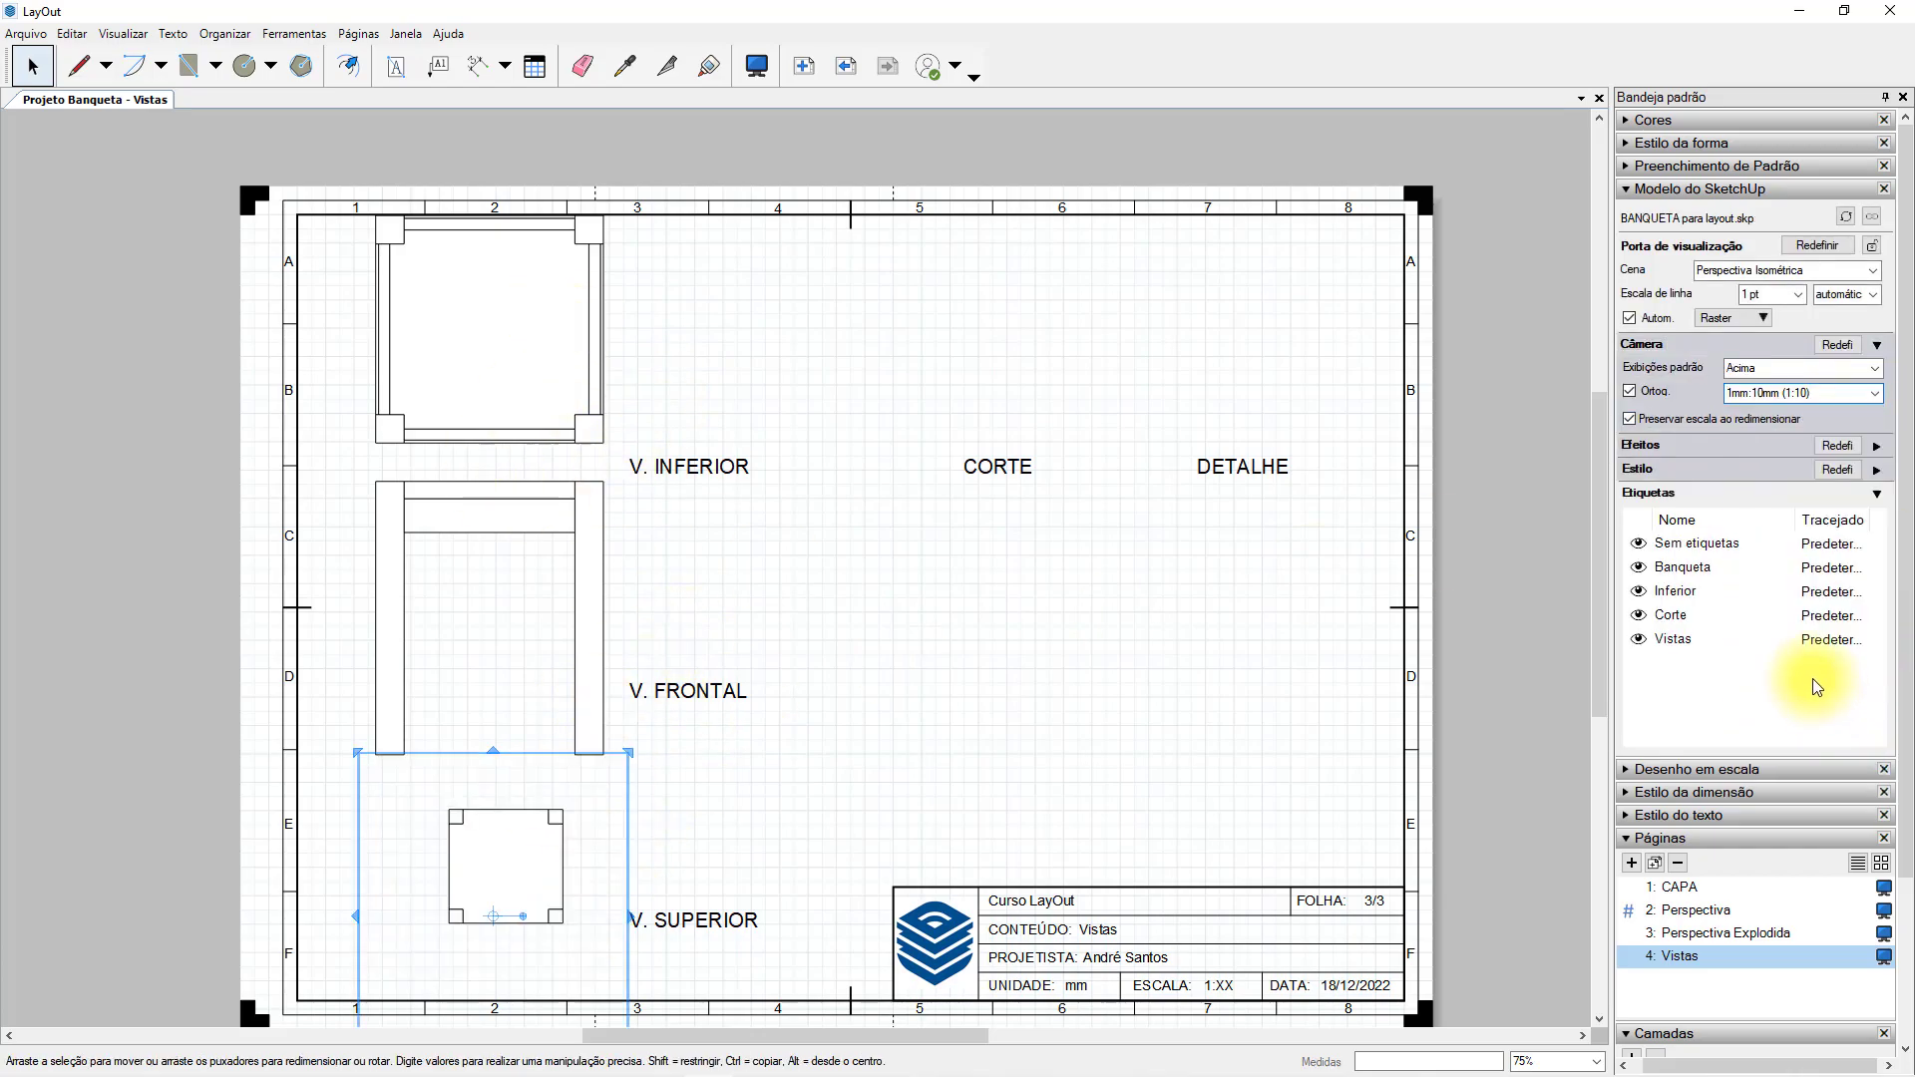
{"action": "left_click", "coordinate": [576, 697]}
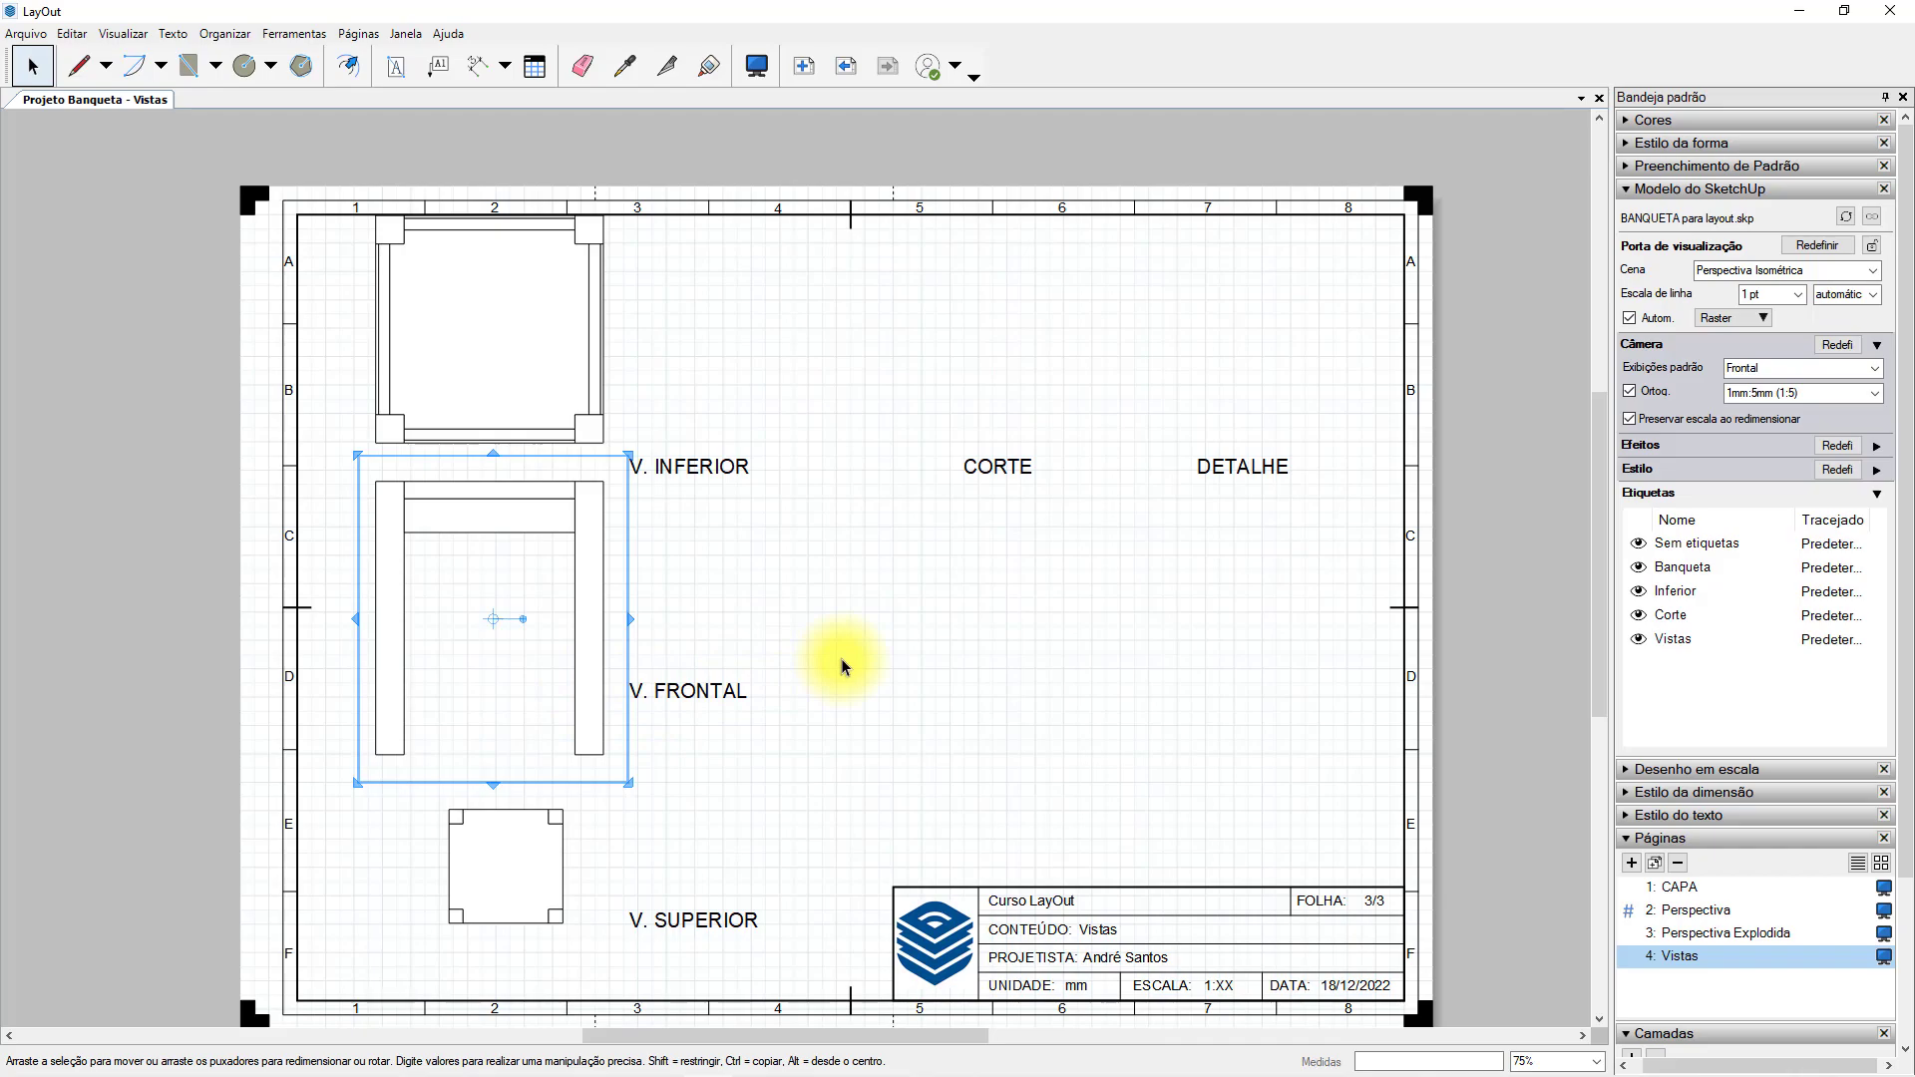
{"action": "left_click", "coordinate": [547, 386], "text": "shift"}
{"action": "left_click", "coordinate": [1876, 393]}
{"action": "left_click", "coordinate": [1820, 674]}
{"action": "left_click", "coordinate": [838, 624]}
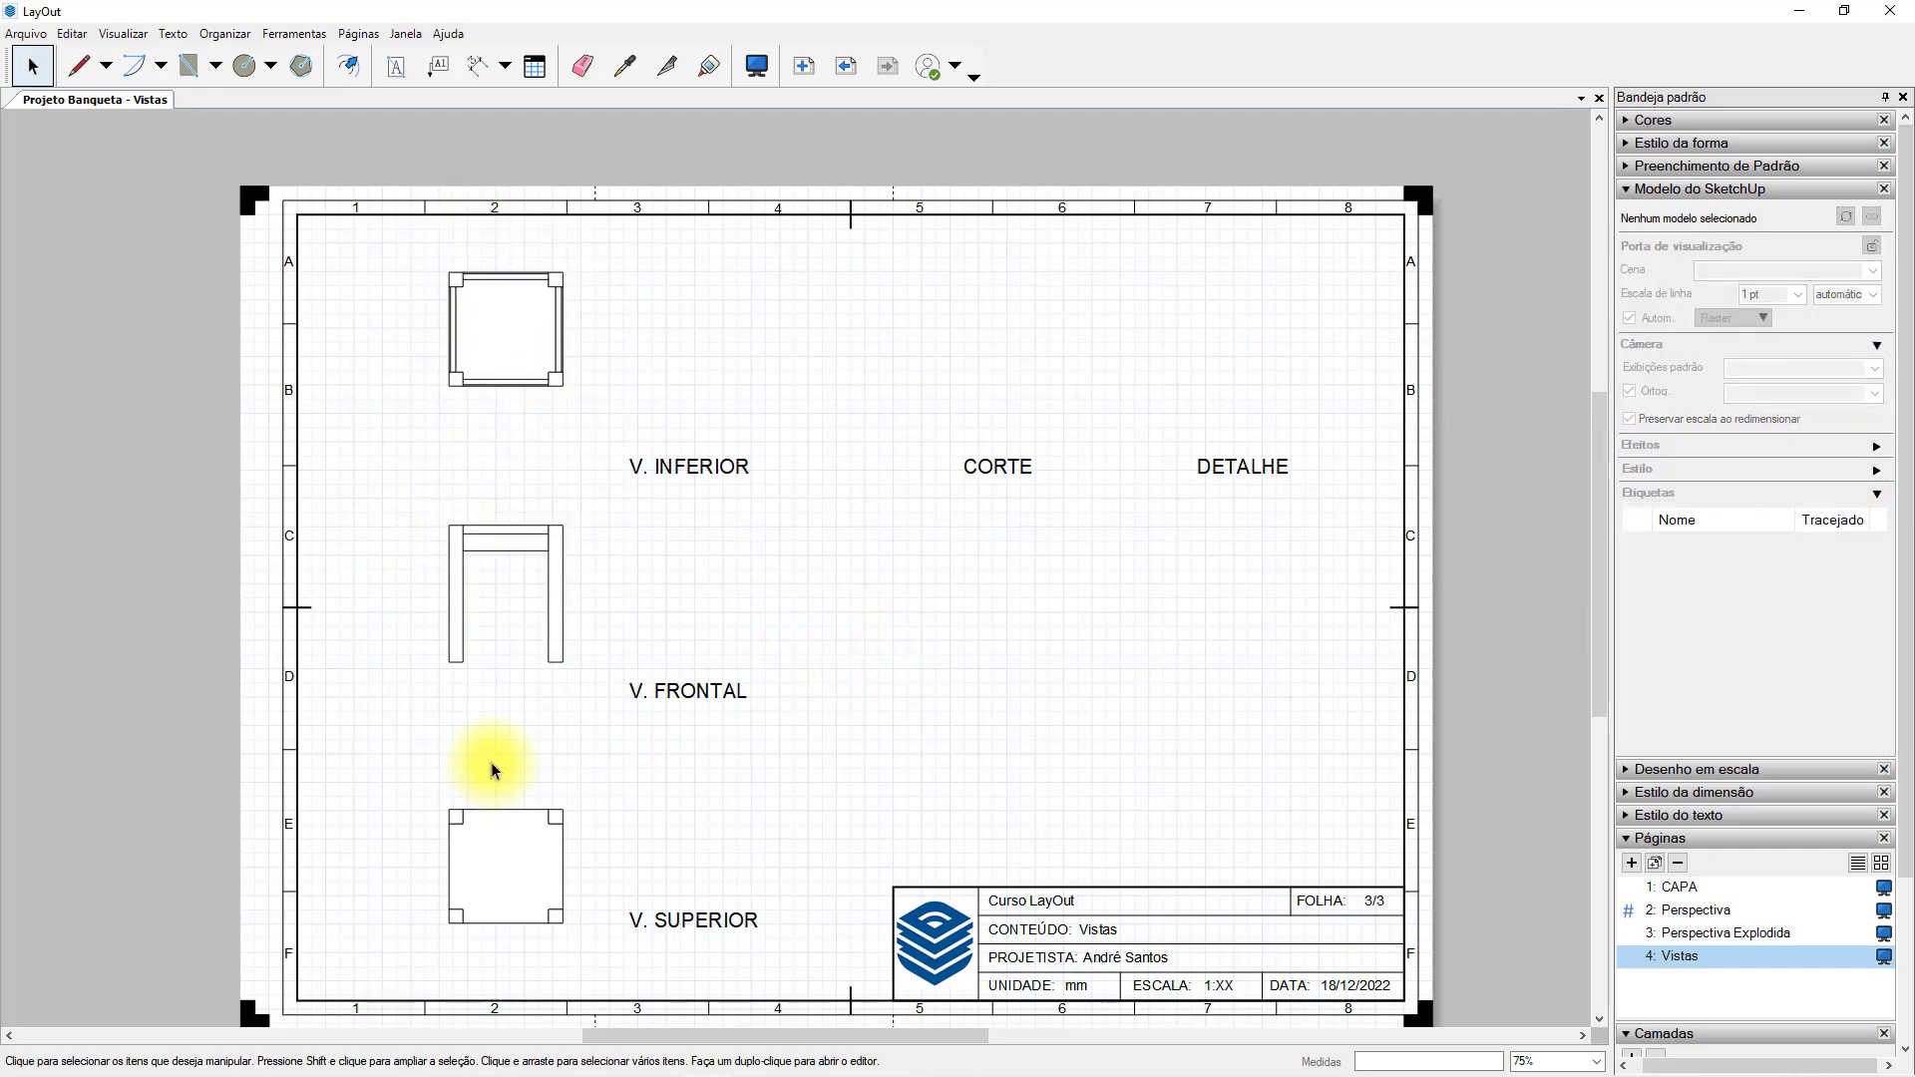
Delete the top view viewport together with its V. SUPERIOR title.
{"action": "left_click", "coordinate": [491, 761]}
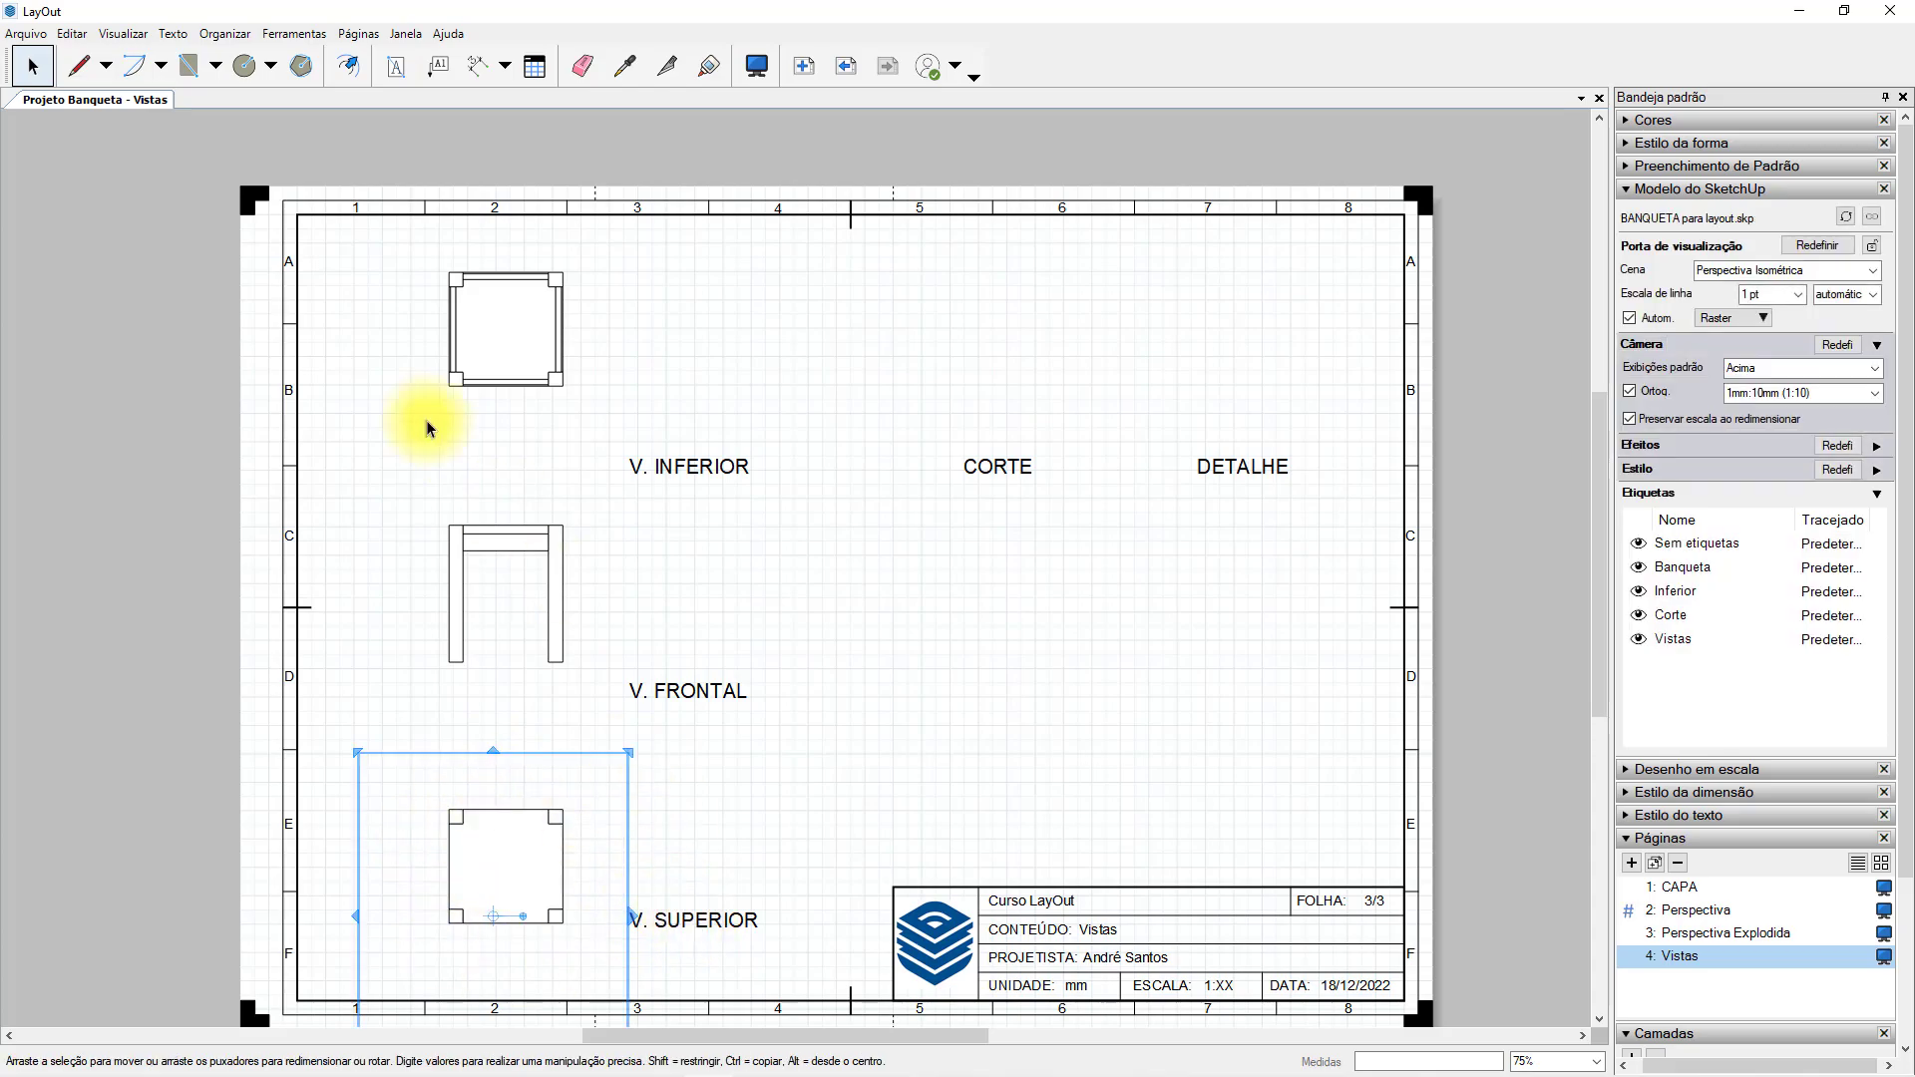
{"action": "left_click", "coordinate": [698, 917], "text": "shift"}
{"action": "key", "text": "Delete"}
Set the front and bottom view viewports back to the 1mm:5mm (1:5) scale.
{"action": "left_click", "coordinate": [506, 544]}
{"action": "left_click", "coordinate": [566, 302], "text": "shift"}
{"action": "left_click", "coordinate": [1875, 393]}
{"action": "left_click", "coordinate": [1839, 656]}
{"action": "left_click", "coordinate": [838, 628]}
Move the V. FRONTAL title below the front view and shift the front viewport down toward it.
{"action": "left_click", "coordinate": [596, 641]}
{"action": "left_click_drag", "start_coordinate": [662, 688], "coordinate": [417, 861]}
{"action": "left_click", "coordinate": [406, 753]}
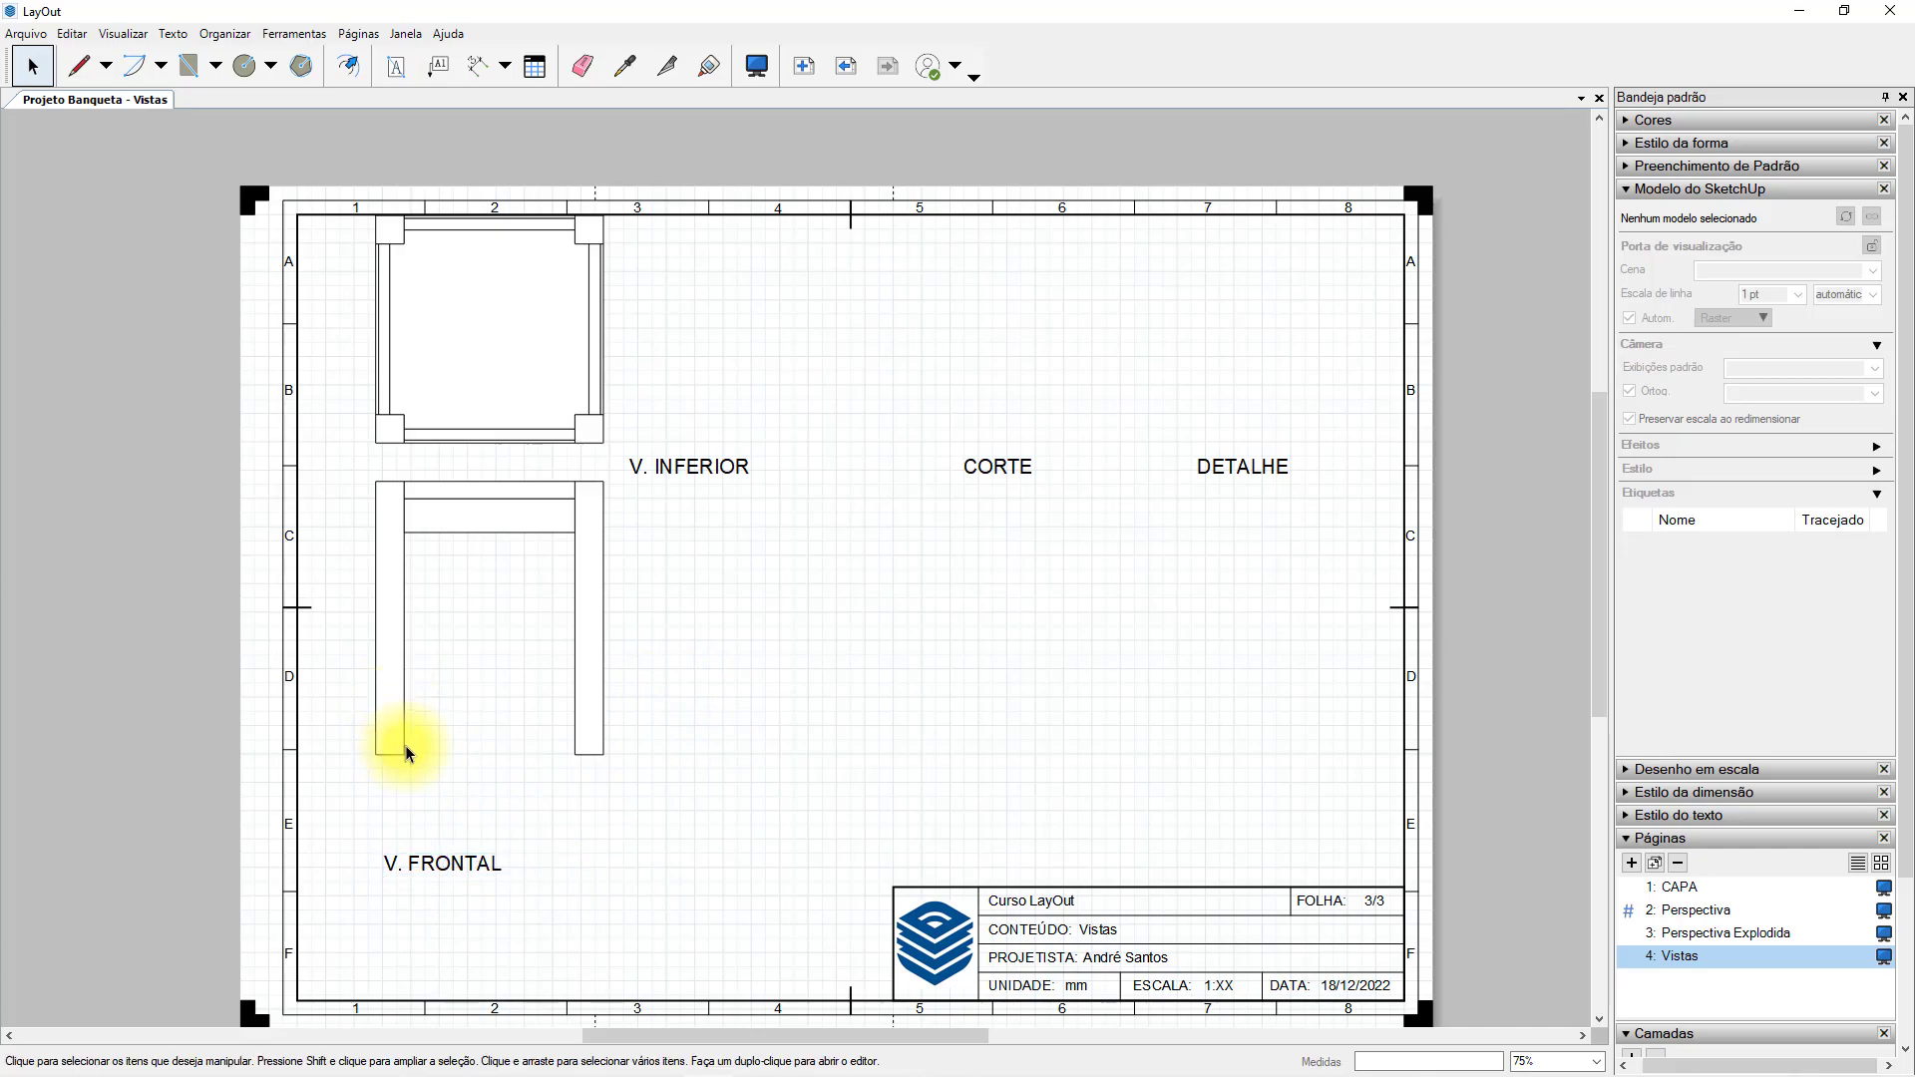
{"action": "left_click_drag", "start_coordinate": [385, 652], "coordinate": [386, 739]}
{"action": "left_click", "coordinate": [456, 912]}
Reposition the V. FRONTAL title and the front viewport so the title sits just below the left leg.
{"action": "scroll", "coordinate": [427, 876], "scroll_direction": "up", "scroll_amount": 4}
{"action": "left_click", "coordinate": [441, 859]}
{"action": "left_click_drag", "start_coordinate": [604, 861], "coordinate": [632, 802]}
{"action": "left_click_drag", "start_coordinate": [392, 857], "coordinate": [383, 934]}
{"action": "scroll", "coordinate": [471, 798], "scroll_direction": "down", "scroll_amount": 1}
{"action": "left_click", "coordinate": [345, 785]}
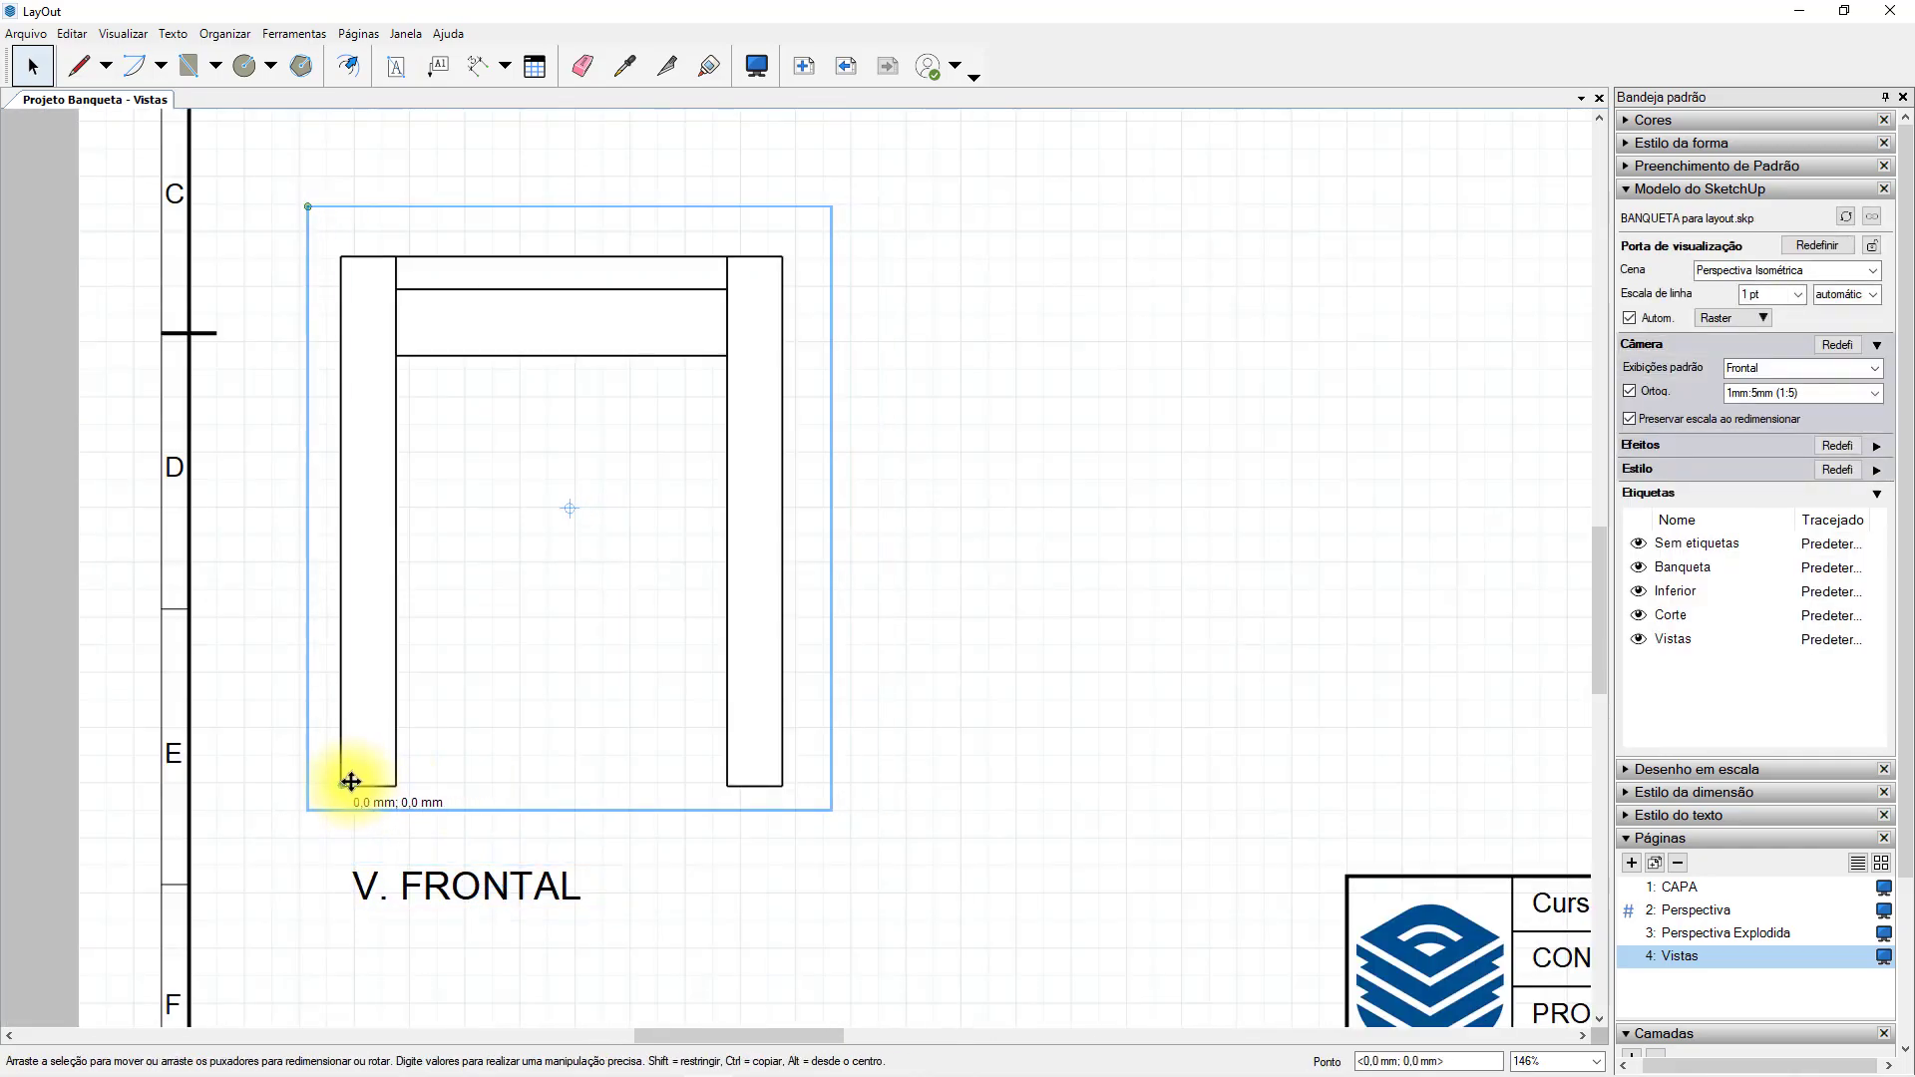
{"action": "left_click_drag", "start_coordinate": [351, 782], "coordinate": [366, 782]}
Try to align the bottom view directly above the front view and nudge it upward.
{"action": "scroll", "coordinate": [377, 792], "scroll_direction": "down", "scroll_amount": 3}
{"action": "left_click", "coordinate": [868, 458]}
{"action": "left_click", "coordinate": [555, 389]}
{"action": "middle_click_drag", "start_coordinate": [555, 389], "coordinate": [582, 487]}
{"action": "left_click_drag", "start_coordinate": [385, 390], "coordinate": [392, 547]}
{"action": "key", "text": "Escape"}
{"action": "key", "text": "ctrl+z"}
{"action": "left_click_drag", "start_coordinate": [539, 422], "coordinate": [399, 545]}
{"action": "key", "text": "Up"}
{"action": "key", "text": "Up"}
{"action": "key", "text": "Up"}
{"action": "key", "text": "Up"}
{"action": "key", "text": "Up"}
{"action": "key", "text": "Up"}
{"action": "key", "text": "Up"}
{"action": "key", "text": "Up"}
{"action": "key", "text": "Up"}
{"action": "key", "text": "Up"}
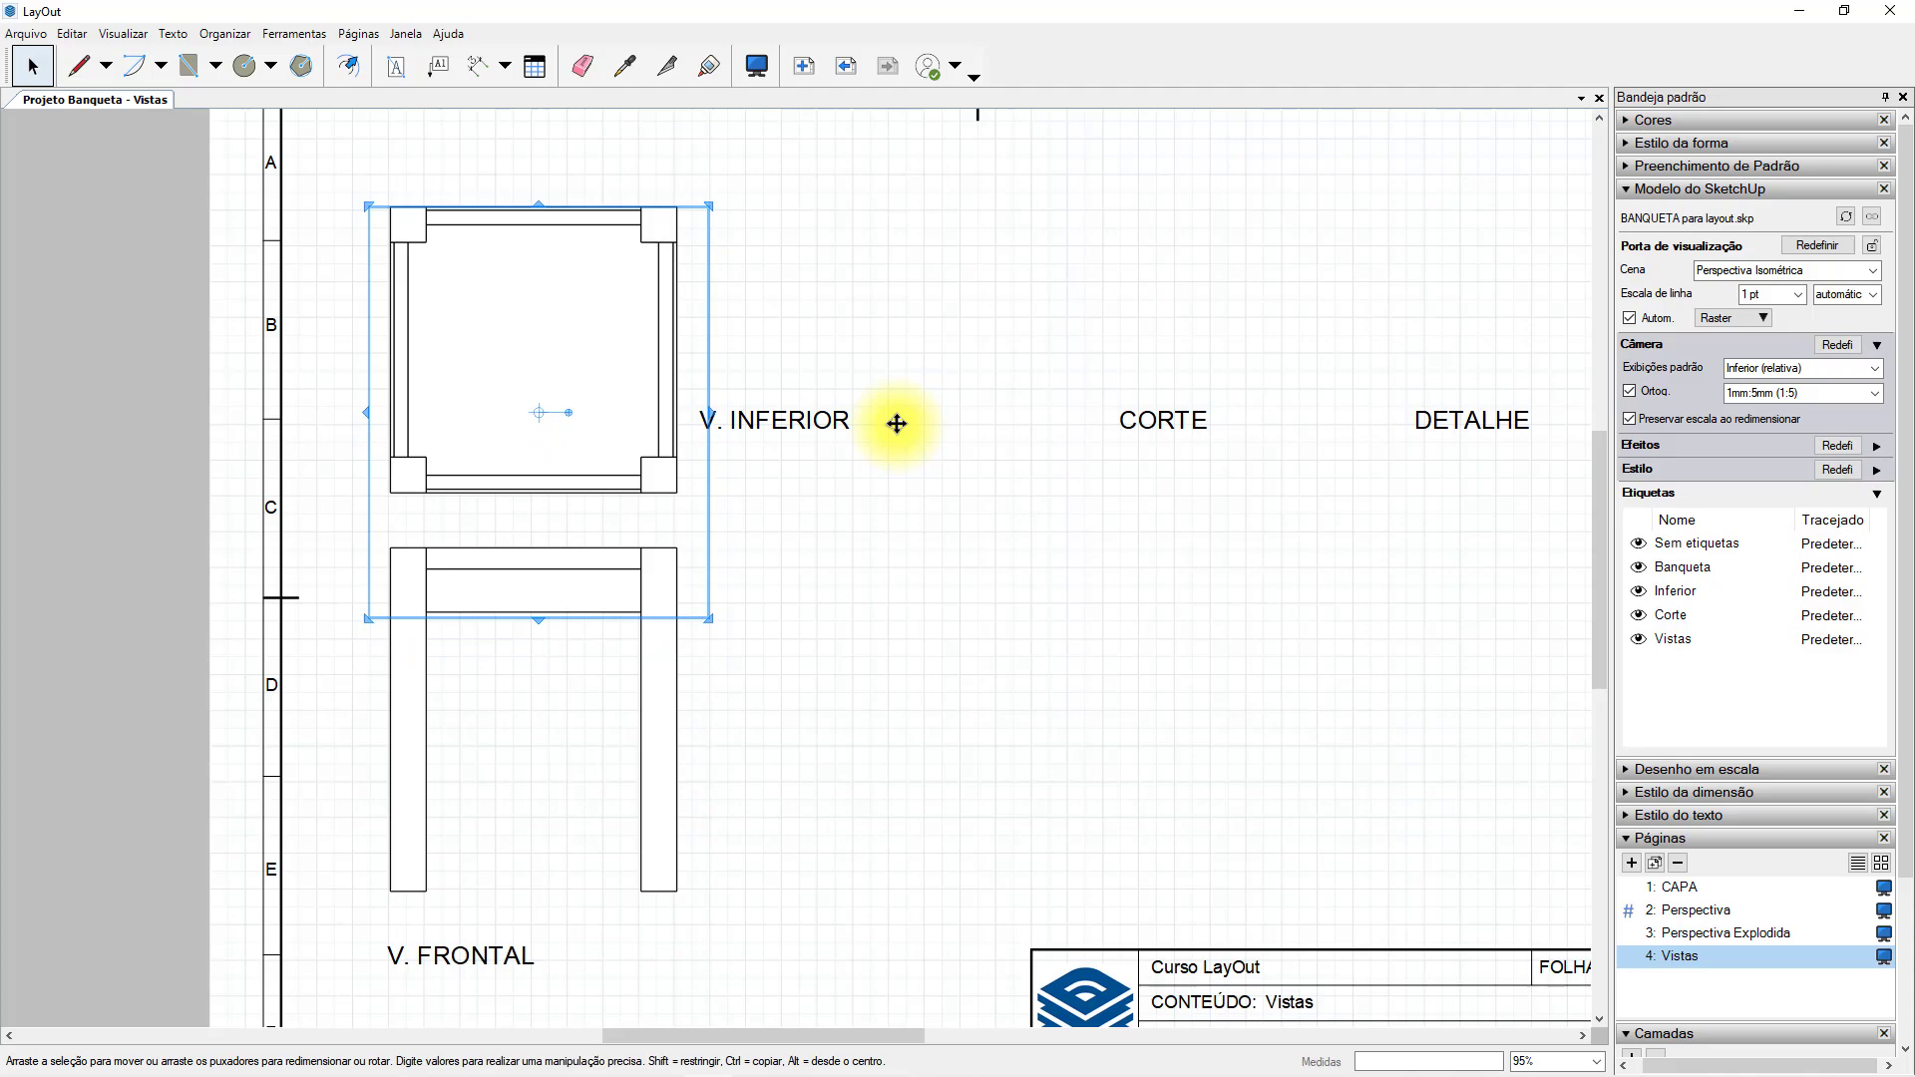
{"action": "key", "text": "ctrl+z"}
{"action": "key", "text": "ctrl+z"}
{"action": "key", "text": "ctrl+z"}
Draw a vertical guide line up from the front view's top-left corner and move the bottom view onto its upper end.
{"action": "left_click", "coordinate": [78, 66]}
{"action": "left_click", "coordinate": [390, 547]}
{"action": "left_click", "coordinate": [390, 442]}
{"action": "left_click", "coordinate": [32, 66]}
{"action": "left_click", "coordinate": [647, 367]}
{"action": "left_click_drag", "start_coordinate": [647, 367], "coordinate": [390, 442]}
Move the V. INFERIOR title into the gap below the bottom view, in line with its left edge.
{"action": "left_click", "coordinate": [647, 515]}
{"action": "scroll", "coordinate": [648, 515], "scroll_direction": "down", "scroll_amount": 3}
{"action": "left_click_drag", "start_coordinate": [740, 445], "coordinate": [516, 492]}
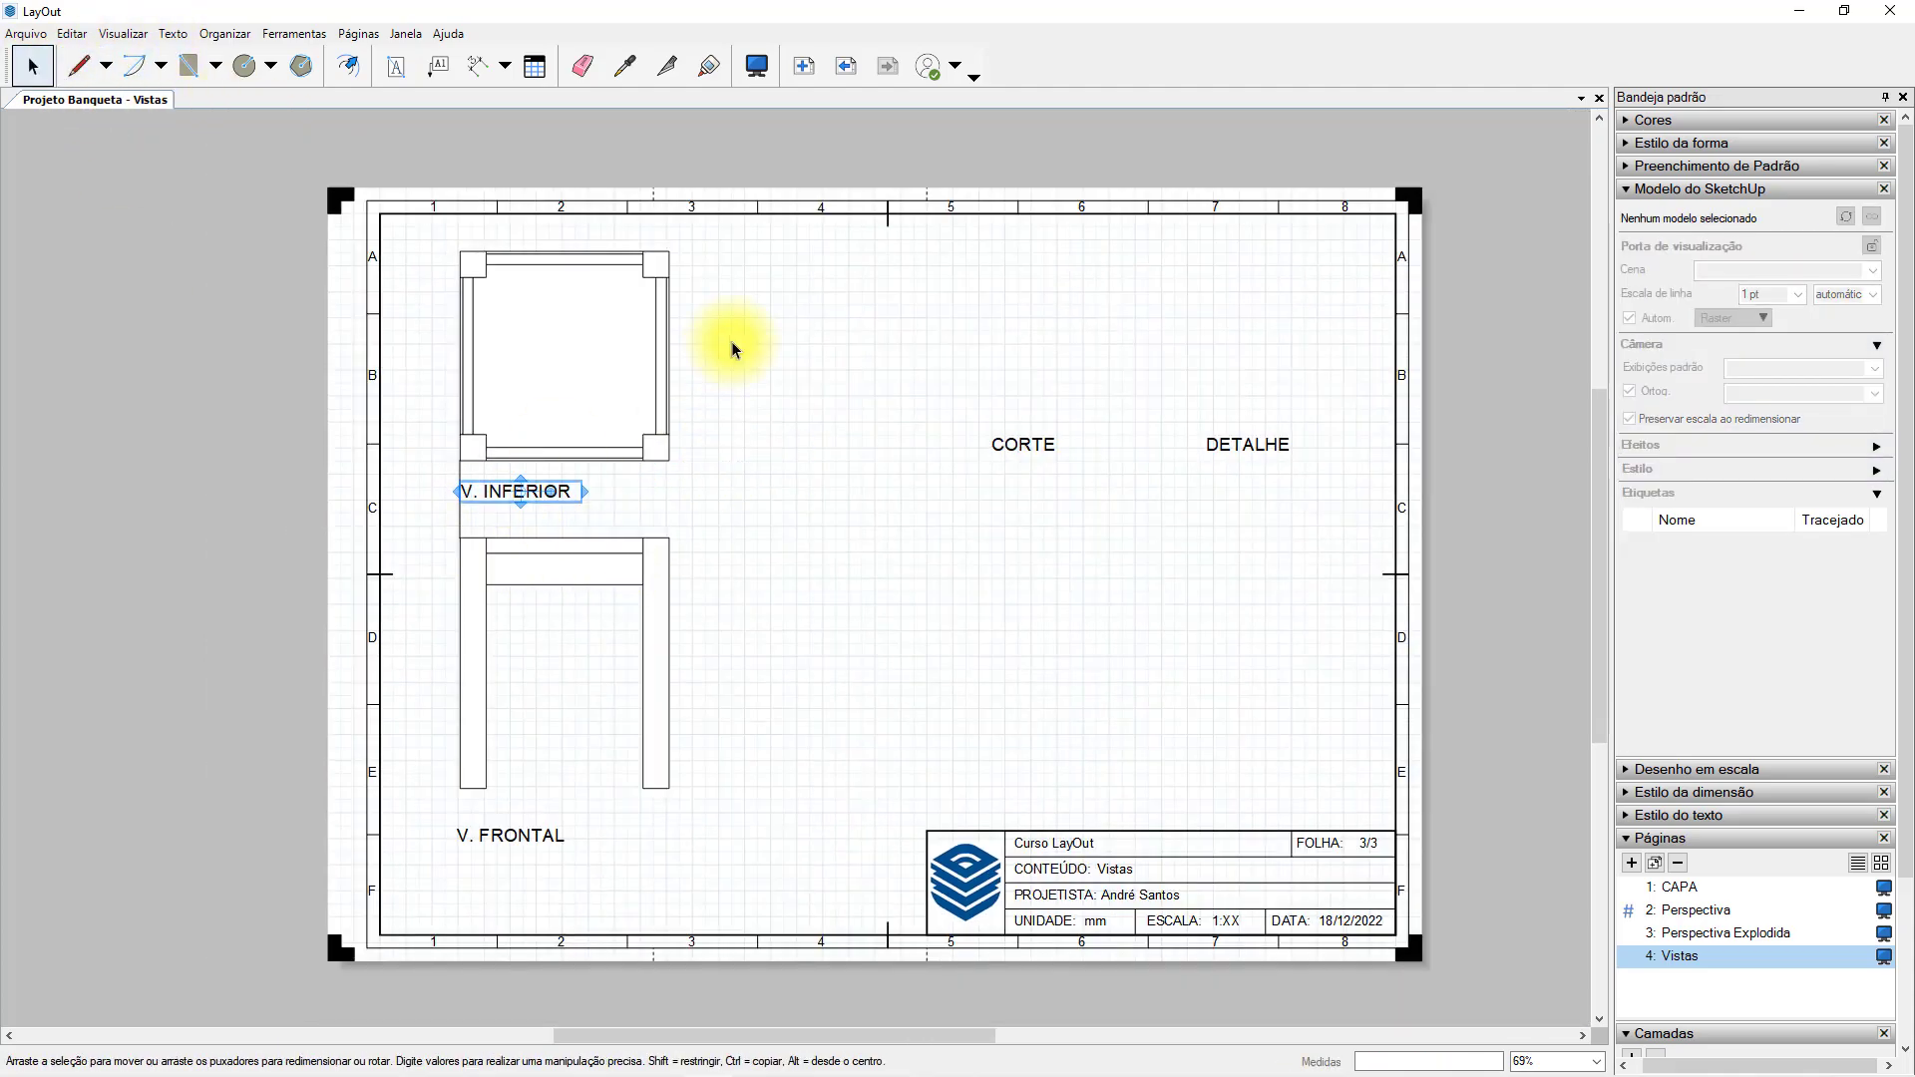
Shift the bottom and front views with their titles slightly down and across the sheet.
{"action": "left_click", "coordinate": [732, 342]}
{"action": "left_click", "coordinate": [484, 761]}
{"action": "left_click", "coordinate": [502, 839], "text": "shift"}
{"action": "left_click", "coordinate": [485, 401], "text": "shift"}
{"action": "left_click_drag", "start_coordinate": [485, 401], "coordinate": [501, 413]}
{"action": "left_click", "coordinate": [651, 447]}
{"action": "key", "text": "Up"}
Nudge the V. INFERIOR title slightly down and remove the guide line between the two views.
{"action": "left_click", "coordinate": [565, 495]}
{"action": "key", "text": "Down"}
{"action": "key", "text": "Down"}
{"action": "key", "text": "Down"}
{"action": "key", "text": "Down"}
{"action": "key", "text": "Down"}
{"action": "key", "text": "Down"}
{"action": "key", "text": "Down"}
{"action": "key", "text": "Down"}
{"action": "key", "text": "Down"}
{"action": "key", "text": "Down"}
{"action": "key", "text": "Down"}
{"action": "key", "text": "Down"}
{"action": "key", "text": "Down"}
{"action": "key", "text": "Down"}
{"action": "key", "text": "Down"}
{"action": "key", "text": "Down"}
{"action": "left_click", "coordinate": [704, 457]}
{"action": "left_click", "coordinate": [586, 609]}
{"action": "left_click", "coordinate": [1025, 663]}
{"action": "middle_click_drag", "start_coordinate": [838, 508], "coordinate": [832, 509]}
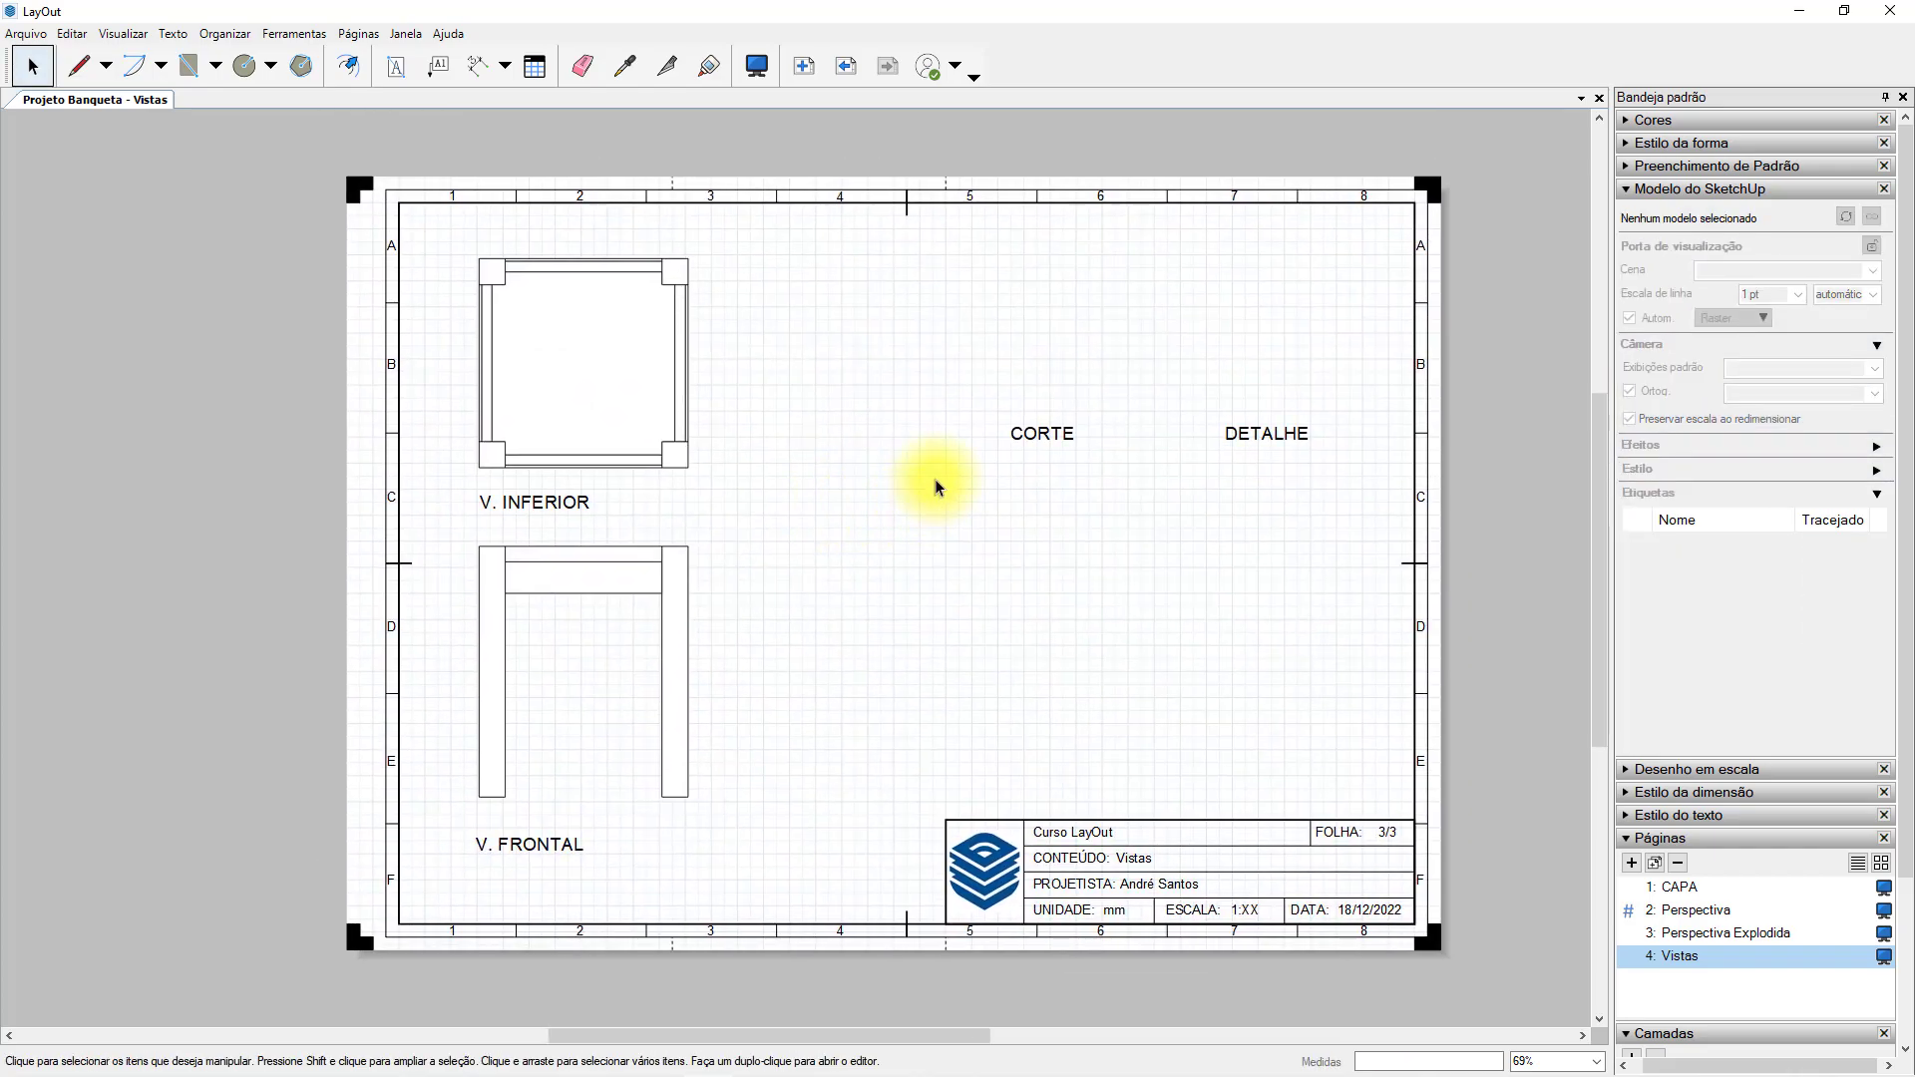
Duplicate the front view beside the bottom view and place the CORTE title below the copy's left leg.
{"action": "left_click", "coordinate": [672, 577]}
{"action": "left_click_drag", "start_coordinate": [694, 629], "coordinate": [1073, 441], "text": "ctrl"}
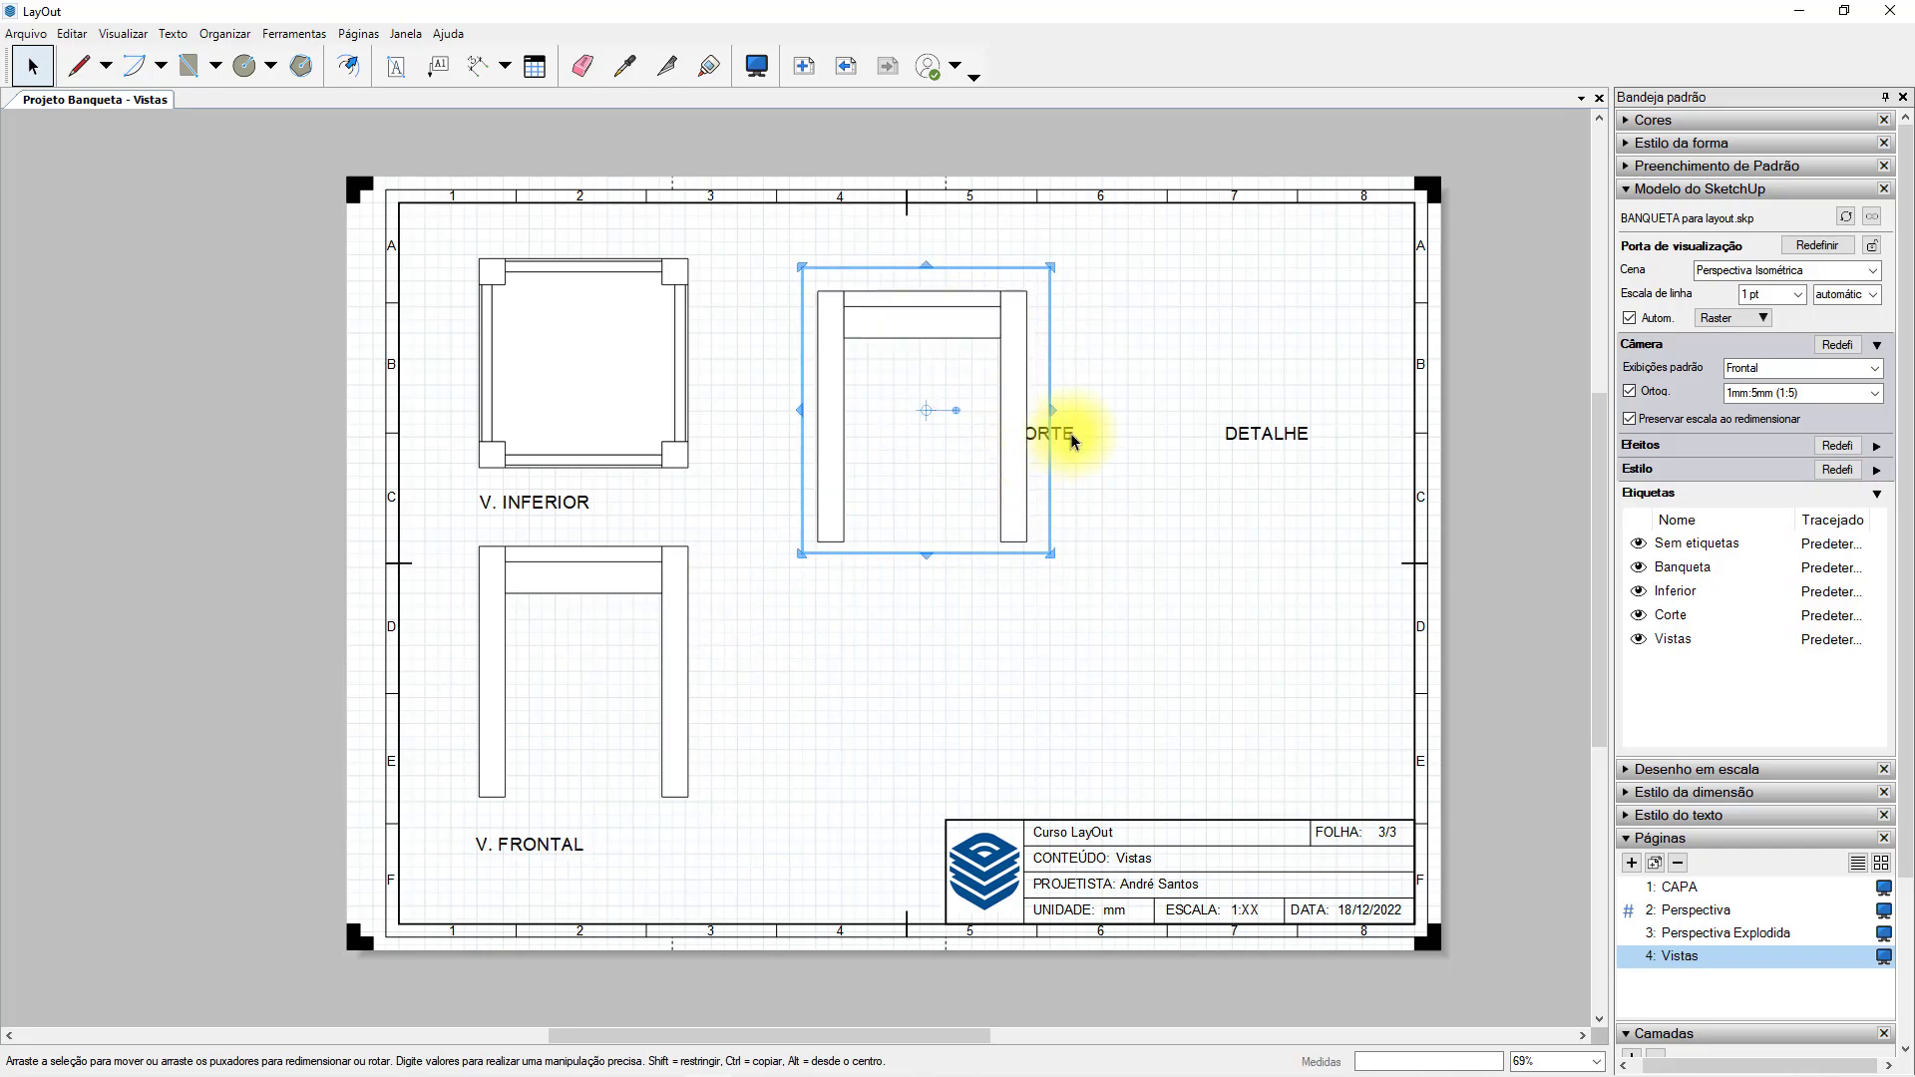
{"action": "left_click", "coordinate": [1067, 435]}
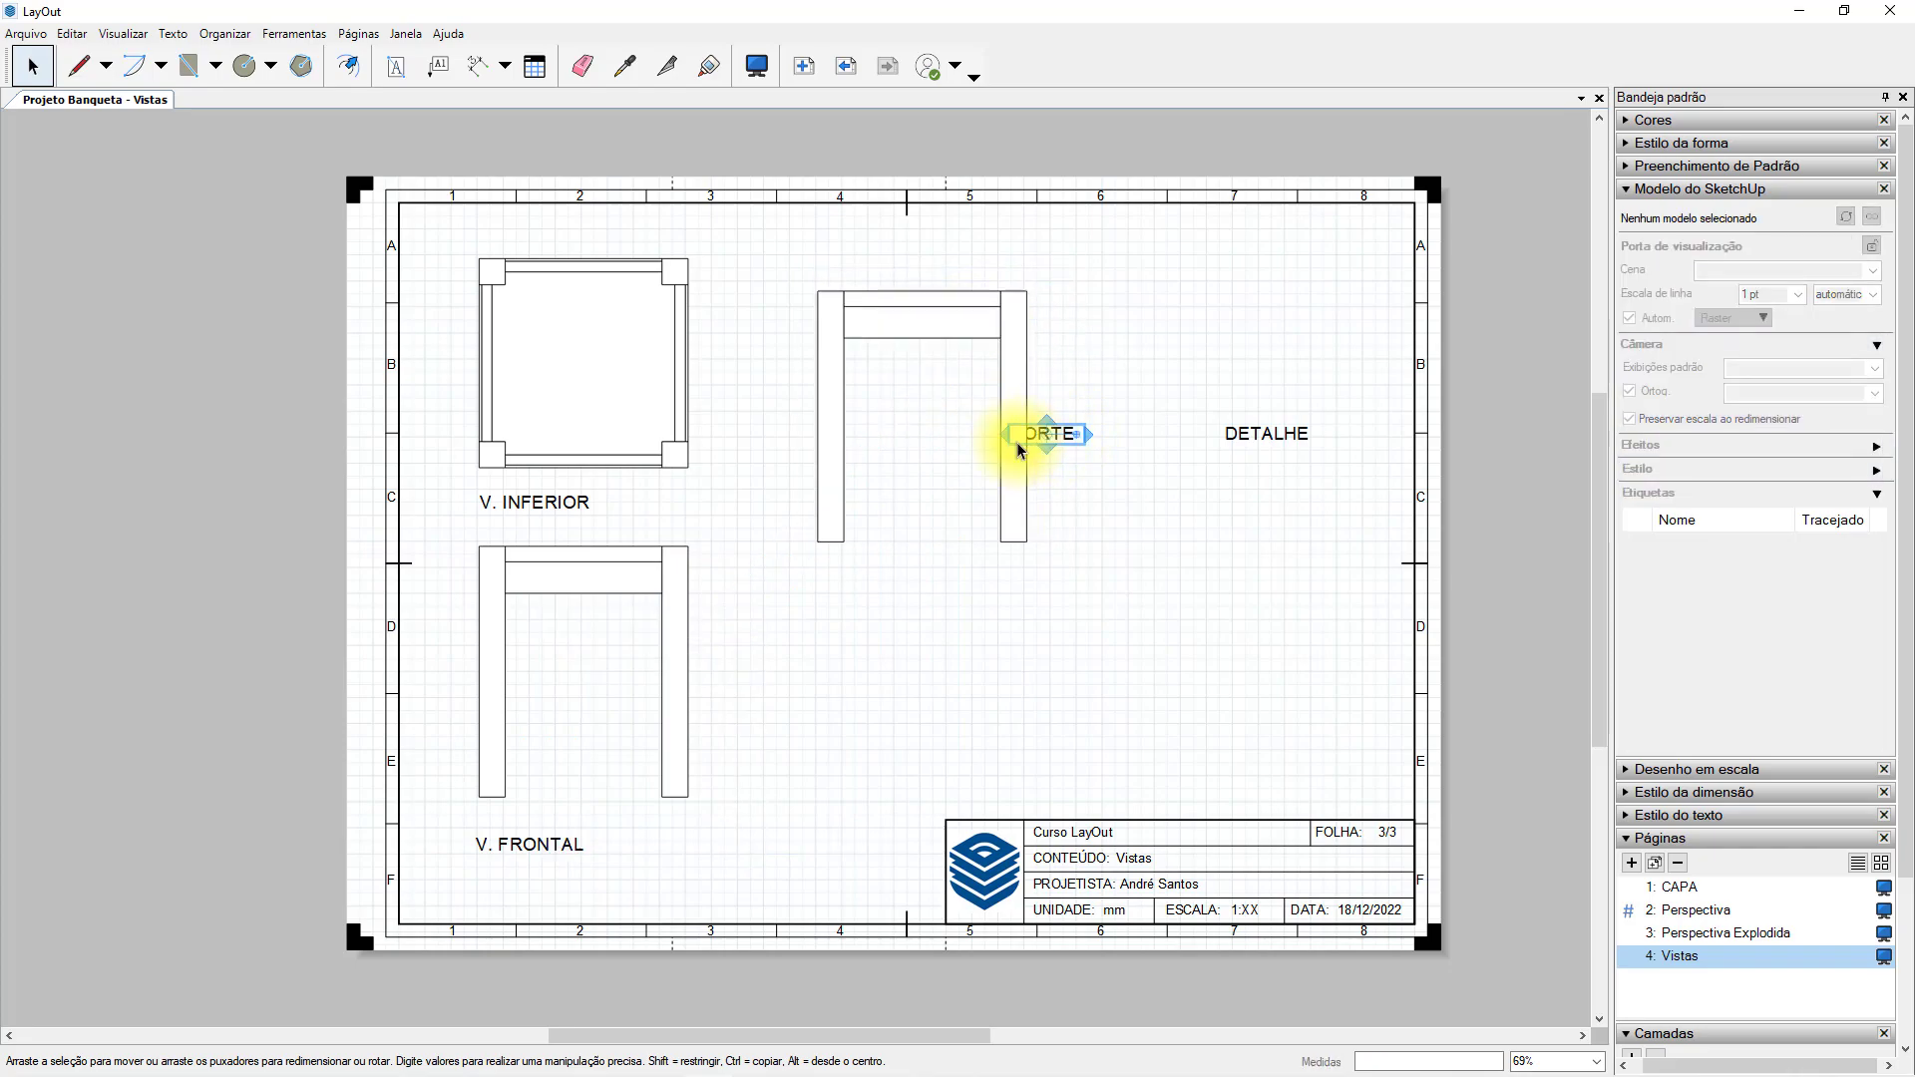
{"action": "scroll", "coordinate": [1020, 449], "scroll_direction": "up", "scroll_amount": 3}
{"action": "left_click_drag", "start_coordinate": [1084, 448], "coordinate": [750, 698]}
{"action": "left_click", "coordinate": [932, 740]}
{"action": "scroll", "coordinate": [932, 740], "scroll_direction": "down", "scroll_amount": 3}
{"action": "scroll", "coordinate": [931, 740], "scroll_direction": "down", "scroll_amount": 2}
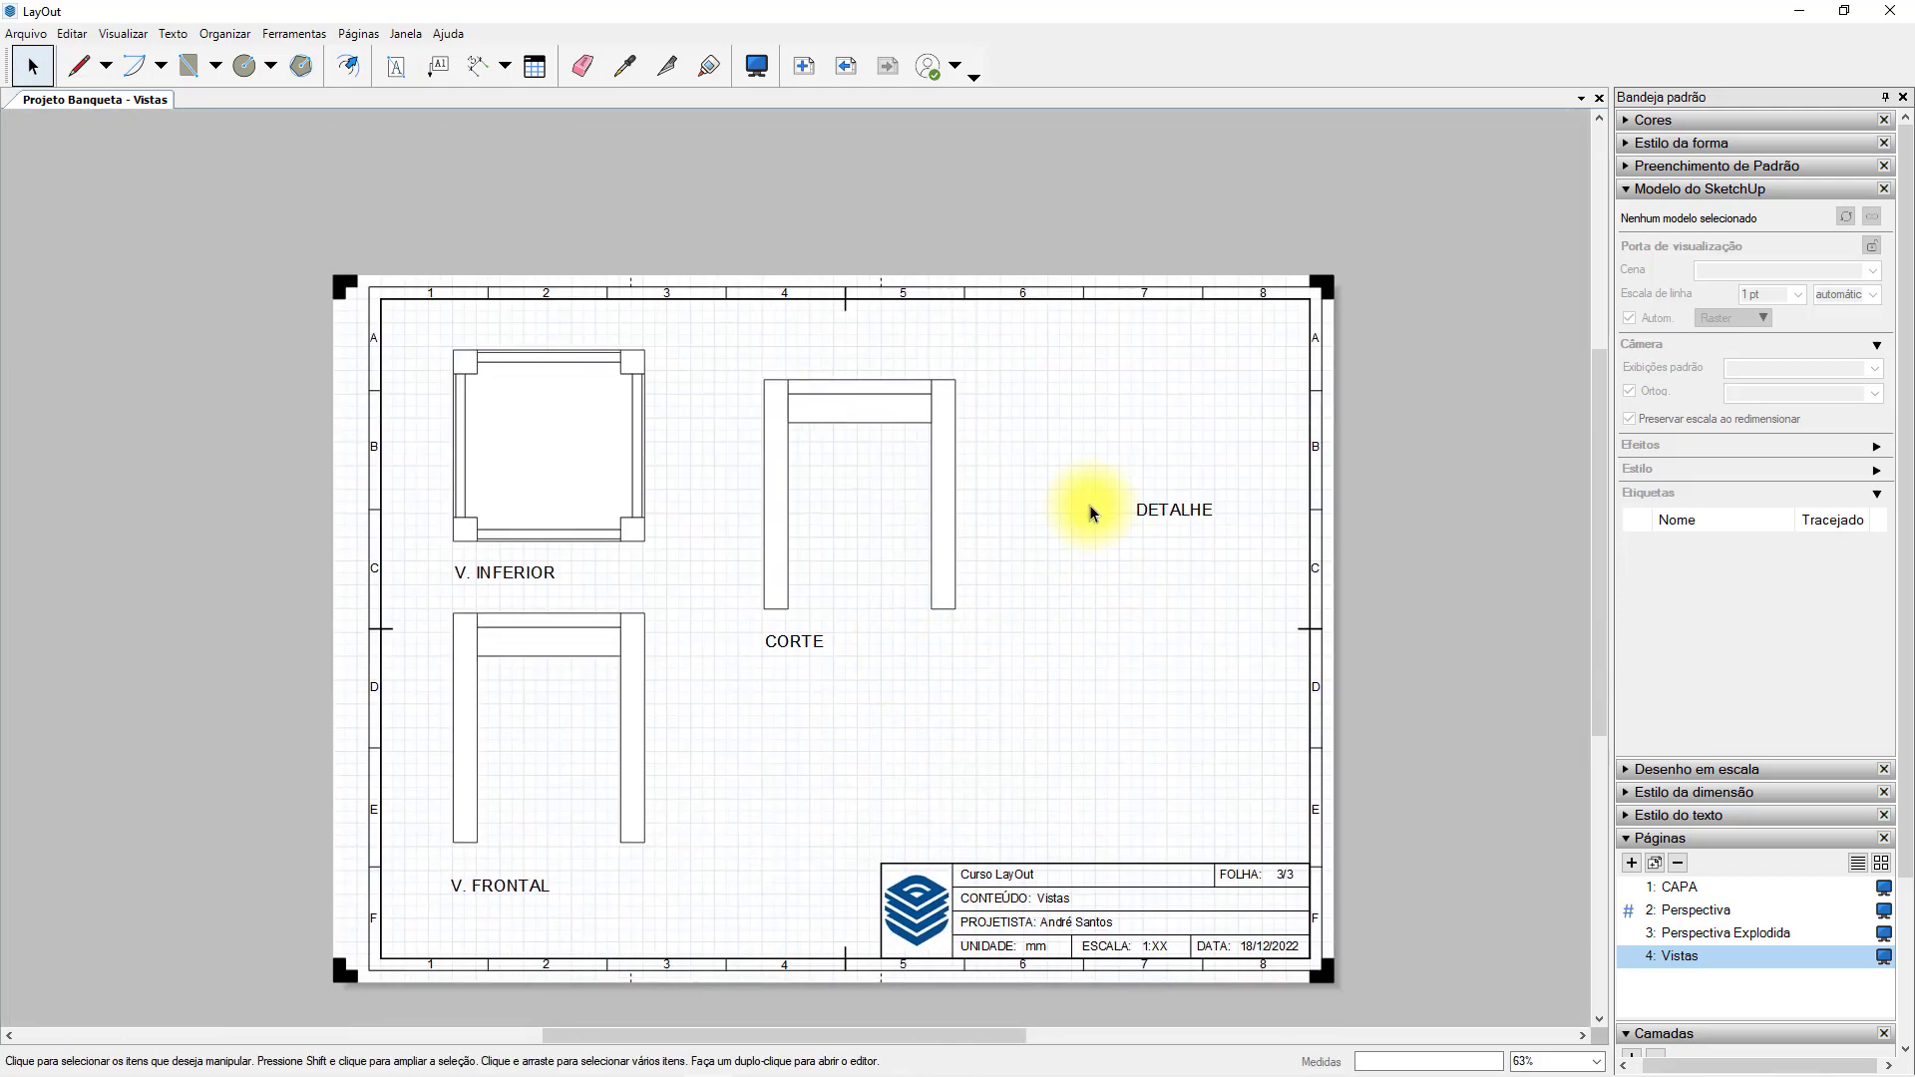
Enlarge the copied viewport above CORTE and edit its model view to show the whole stool with the section cut active.
{"action": "left_click", "coordinate": [948, 411]}
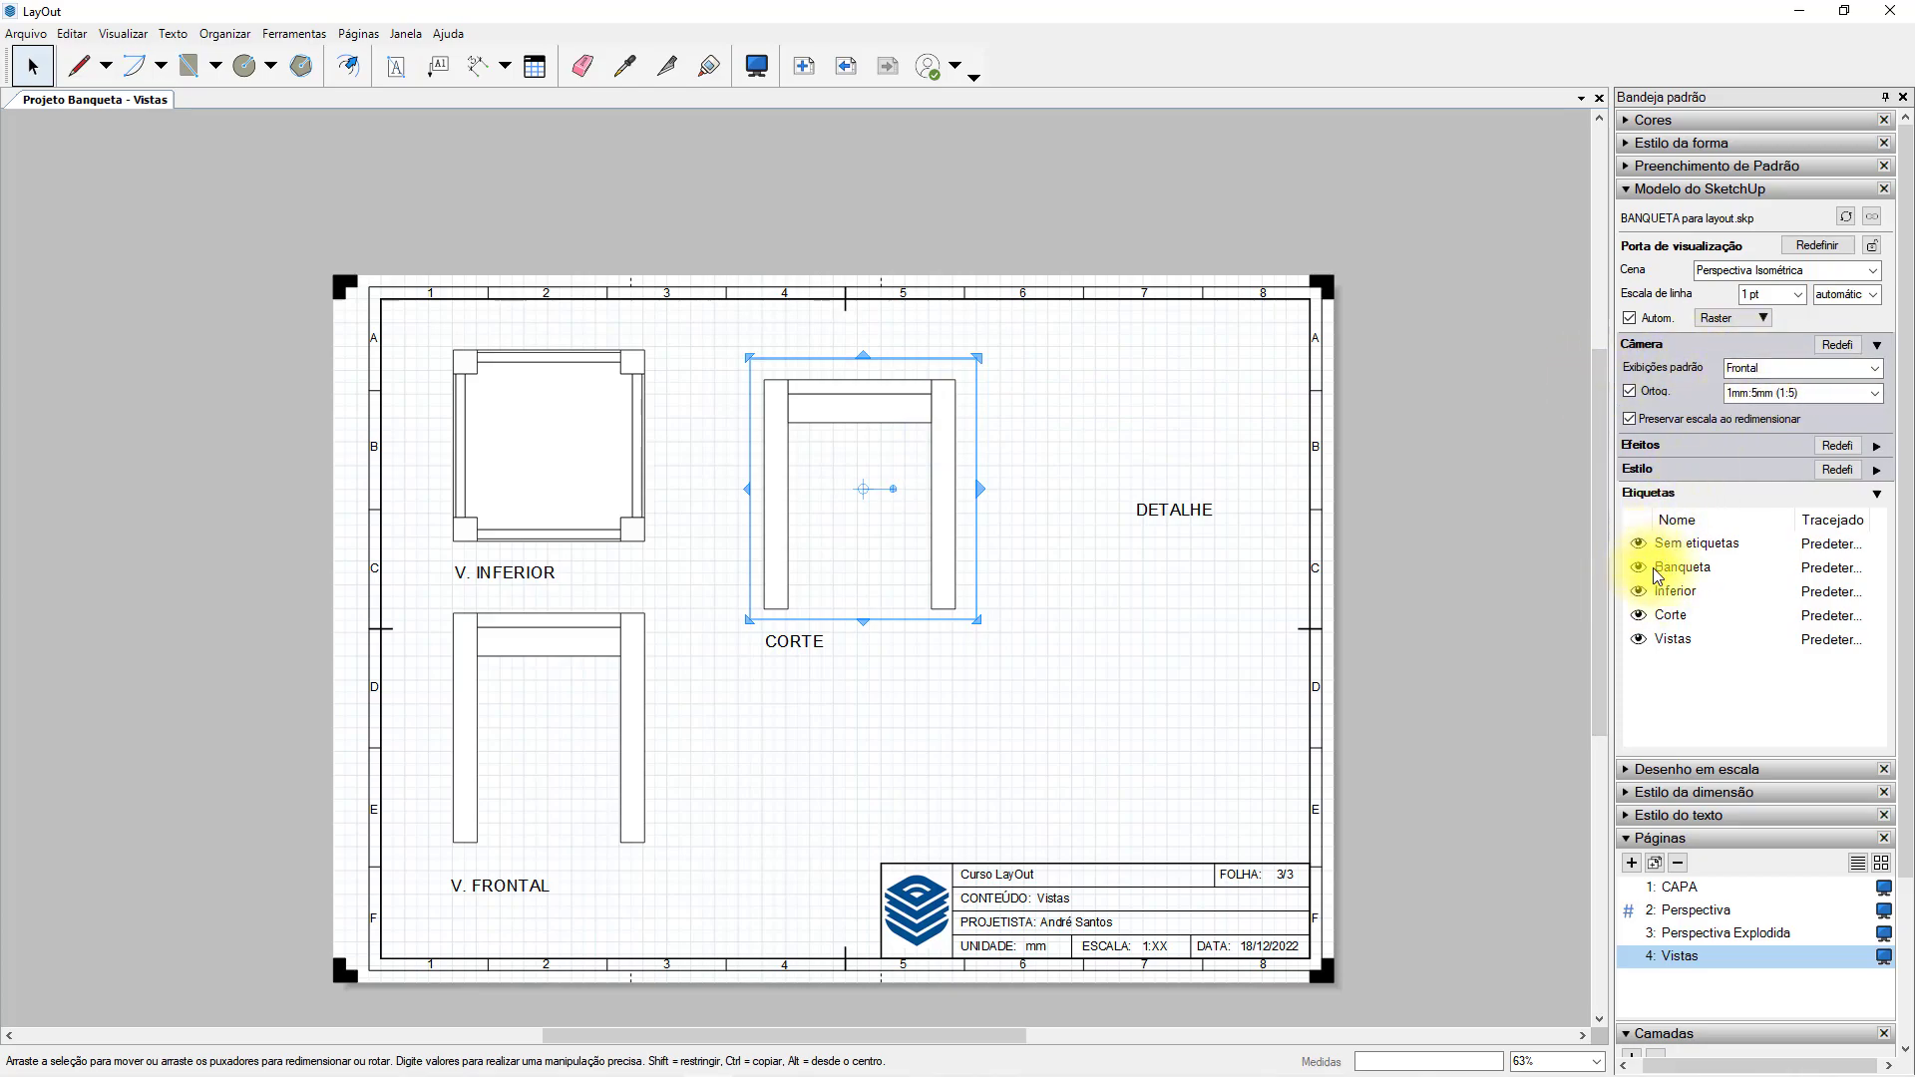
{"action": "scroll", "coordinate": [919, 542], "scroll_direction": "up", "scroll_amount": 1}
{"action": "left_click_drag", "start_coordinate": [1006, 684], "coordinate": [1409, 771]}
{"action": "double_click", "coordinate": [965, 556]}
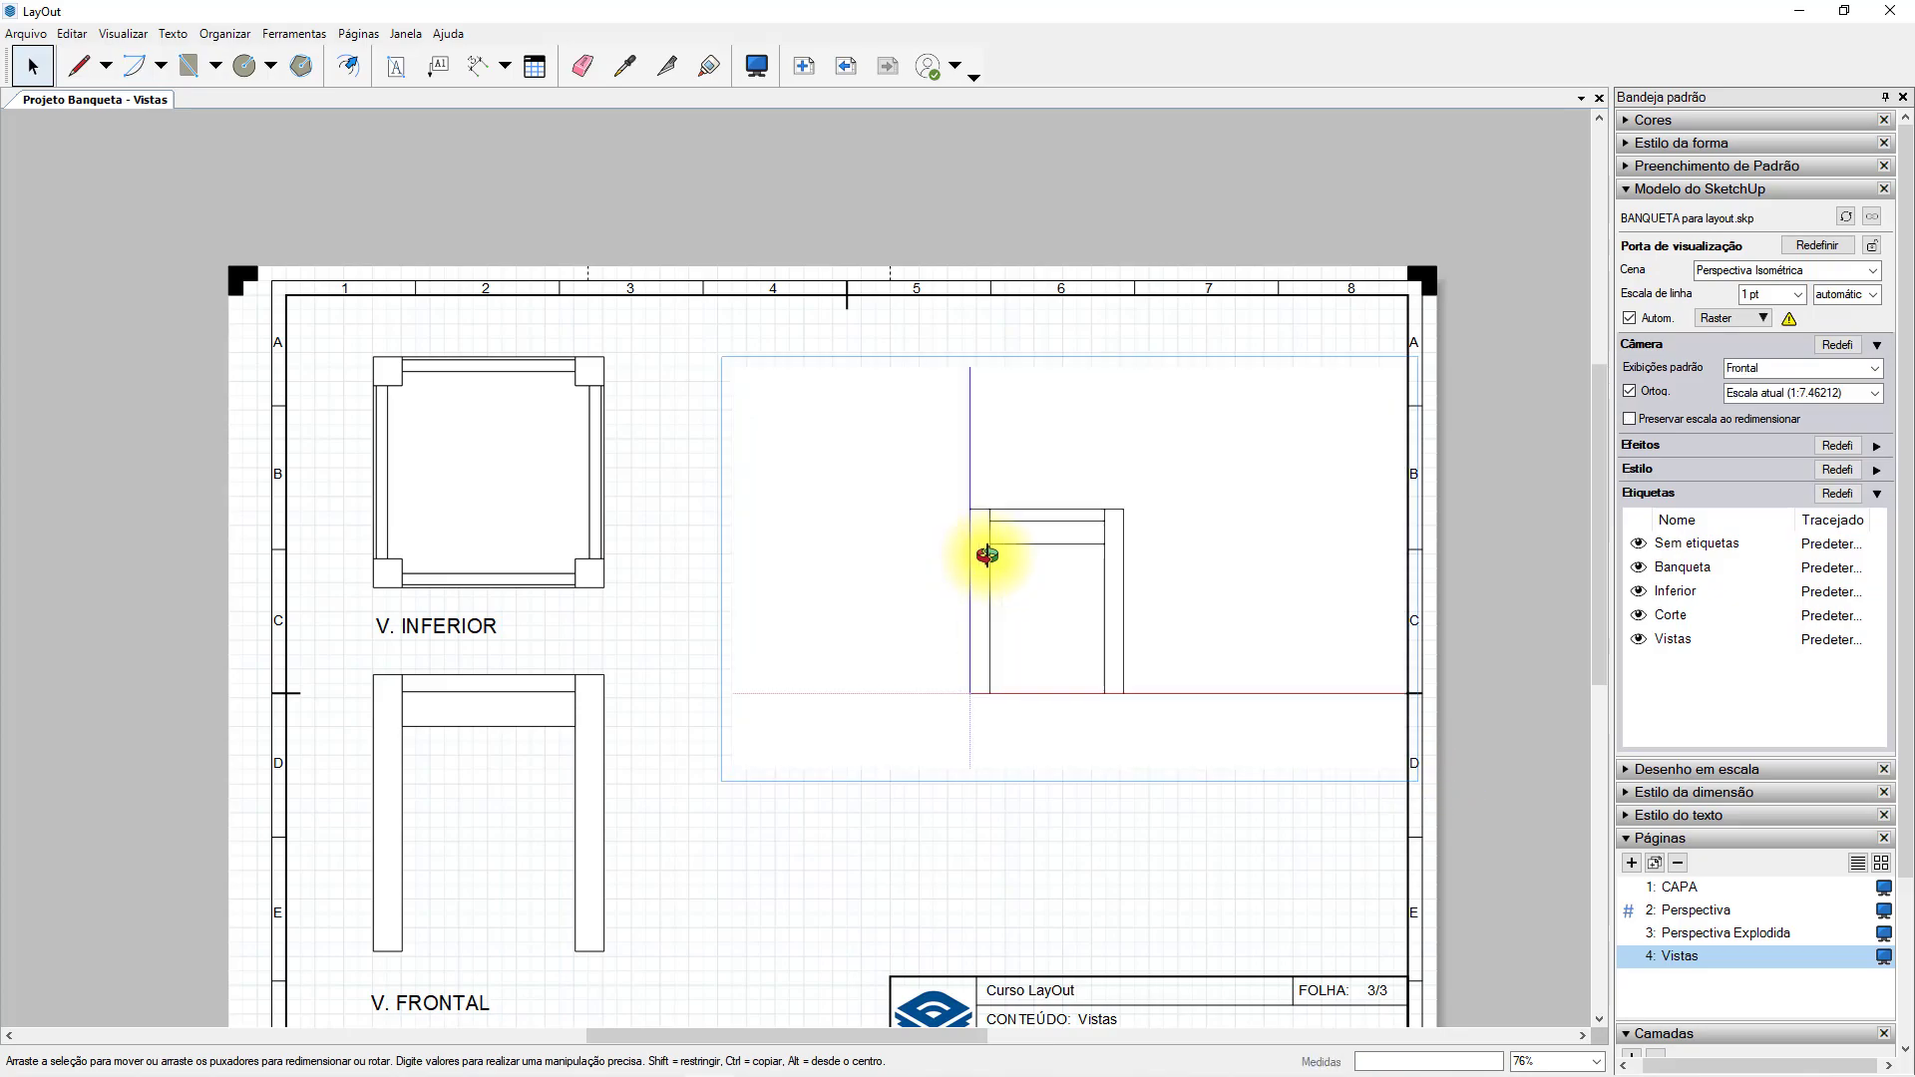
{"action": "middle_click_drag", "start_coordinate": [1134, 563], "coordinate": [1195, 569], "text": "shift"}
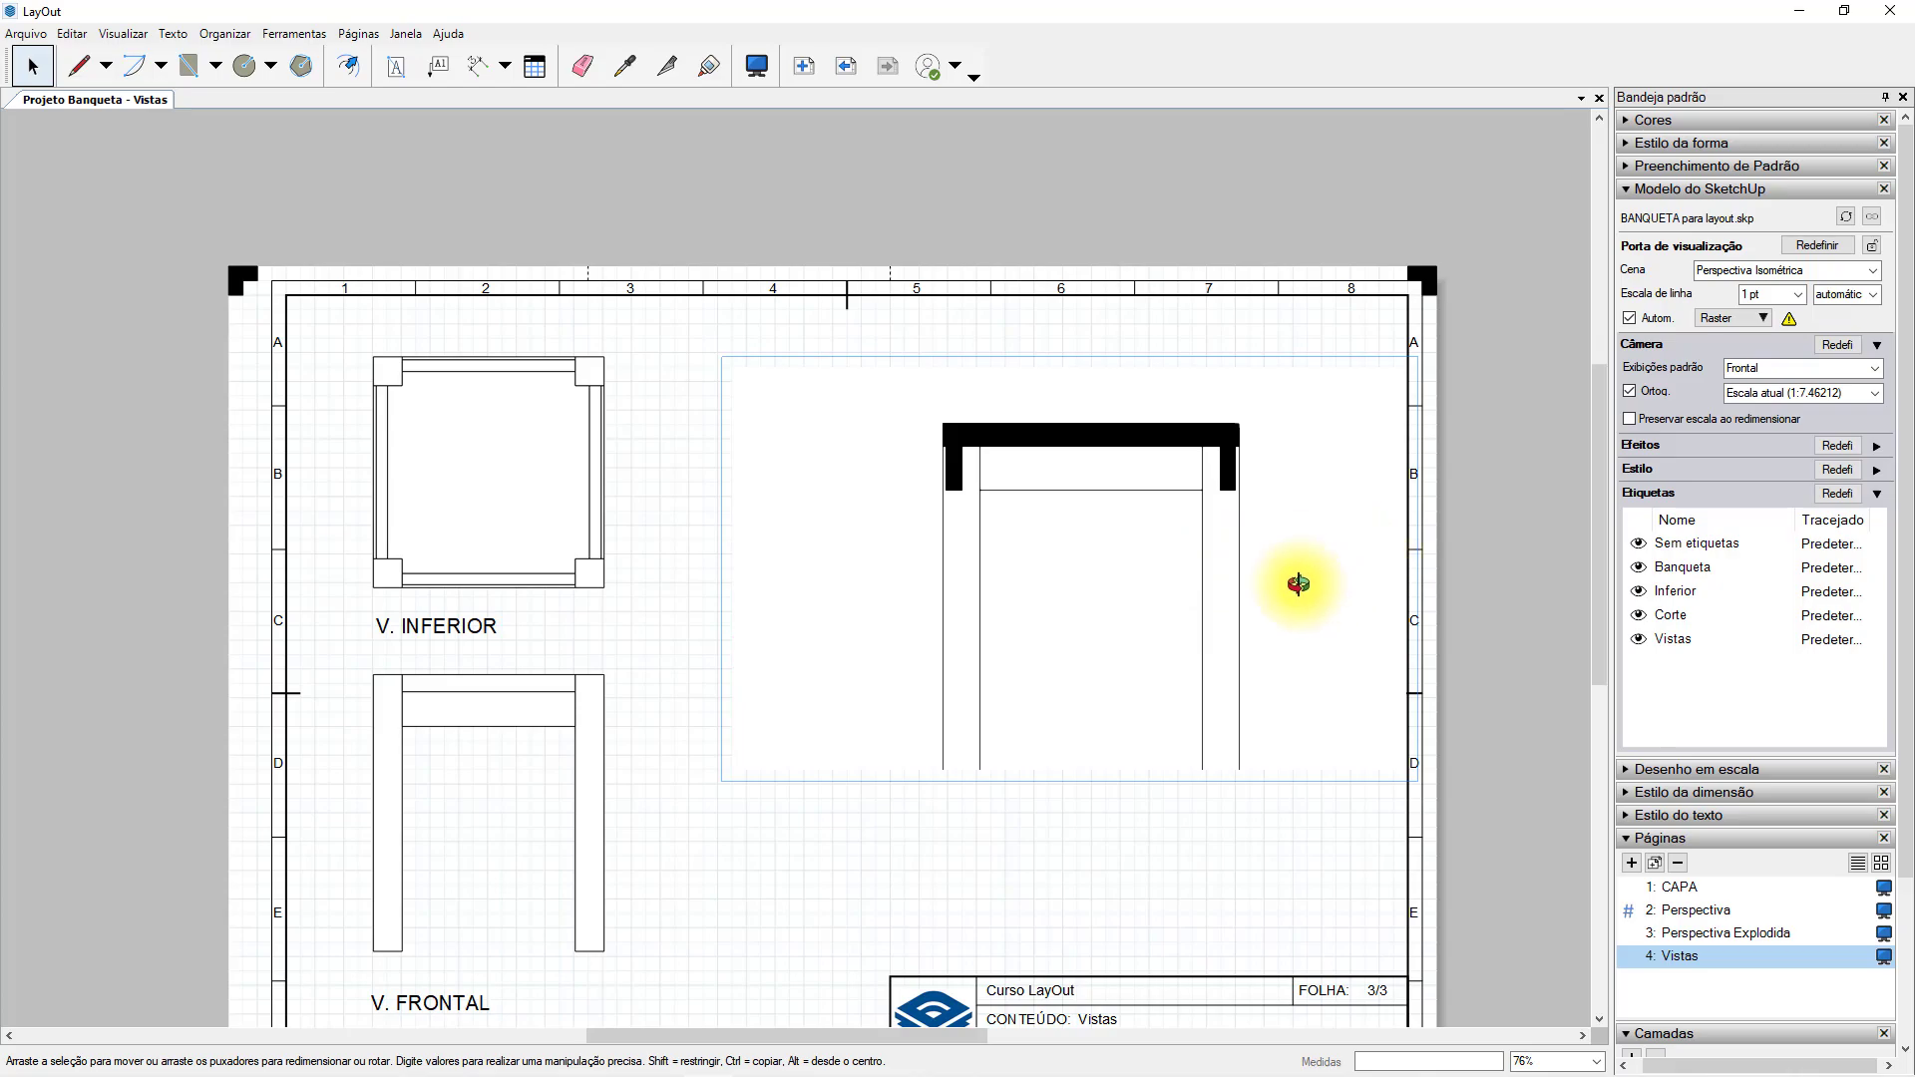
{"action": "scroll", "coordinate": [1287, 581], "scroll_direction": "up", "scroll_amount": 2}
{"action": "left_click", "coordinate": [1296, 817]}
{"action": "left_click", "coordinate": [1195, 593]}
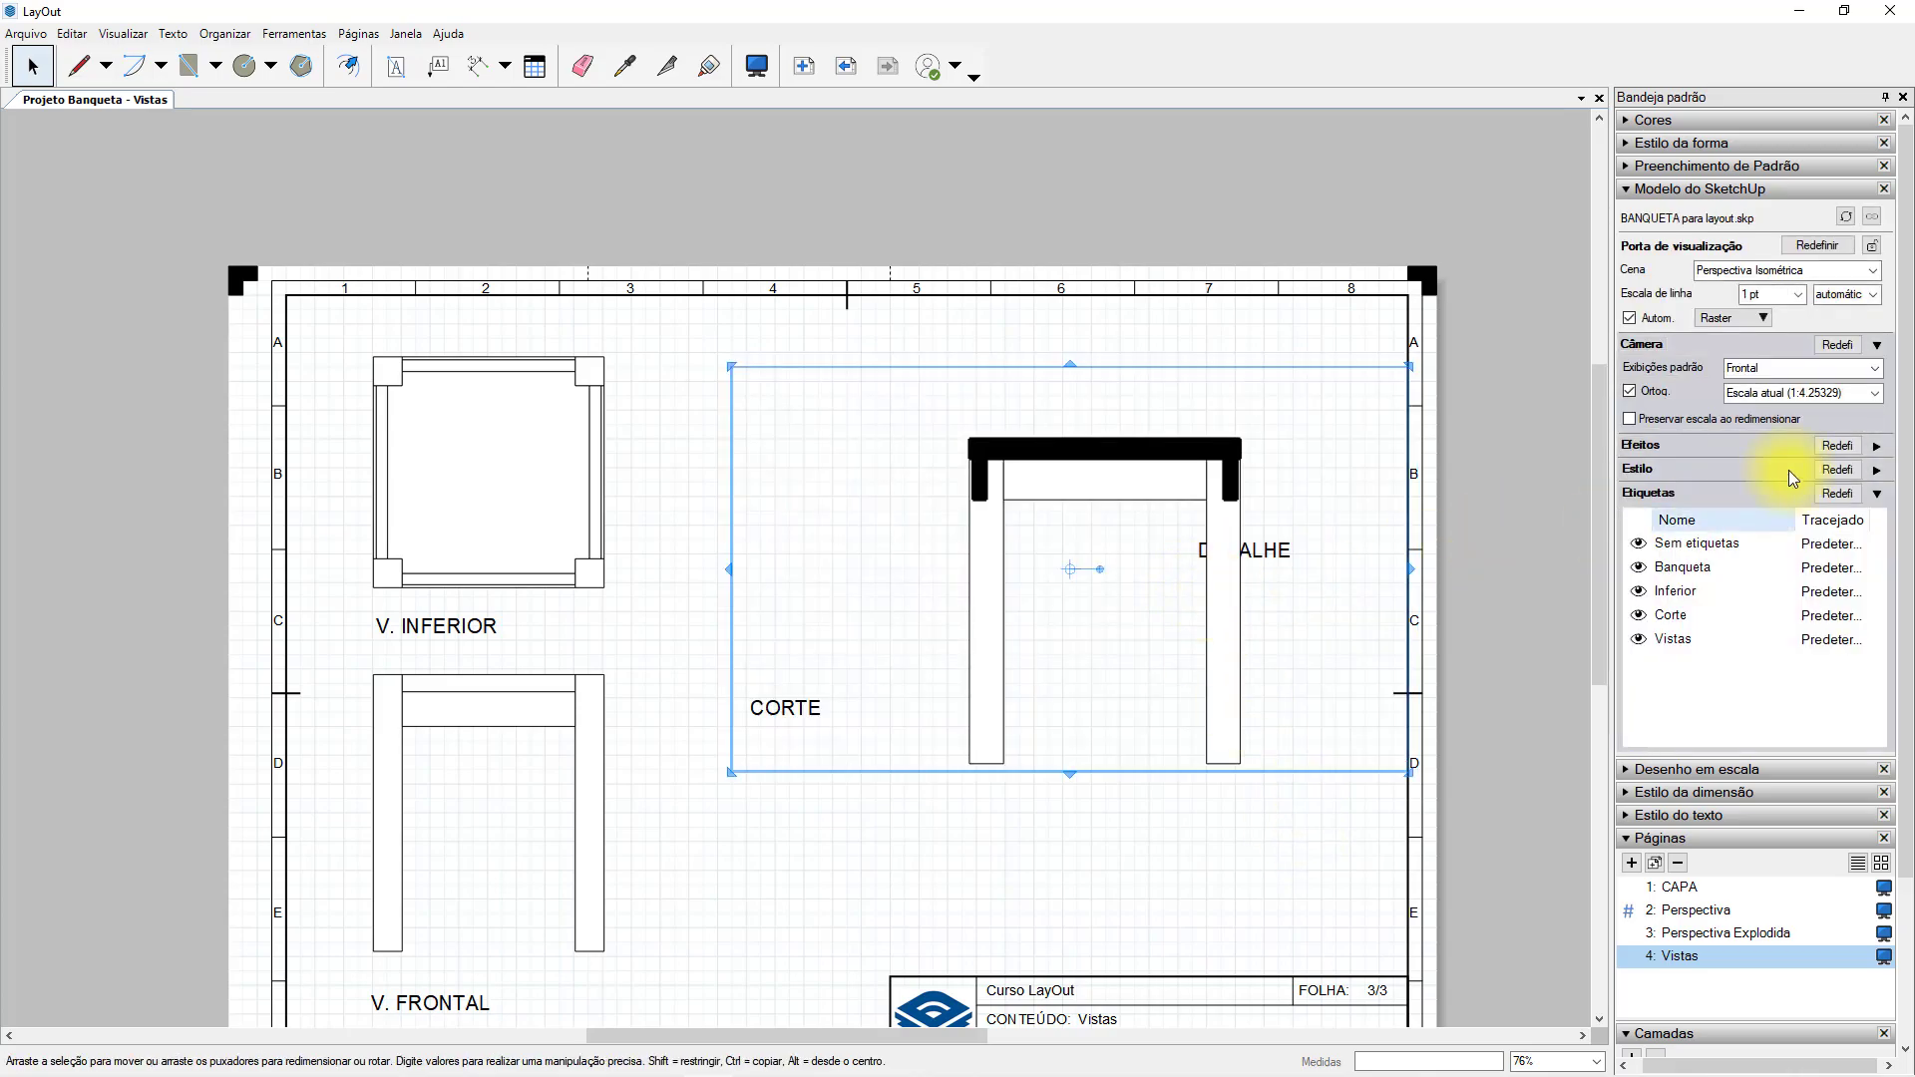
Set the section viewport's scale to 1mm:5mm (1:5) with its scale preserved on resizing.
{"action": "left_click", "coordinate": [1868, 399]}
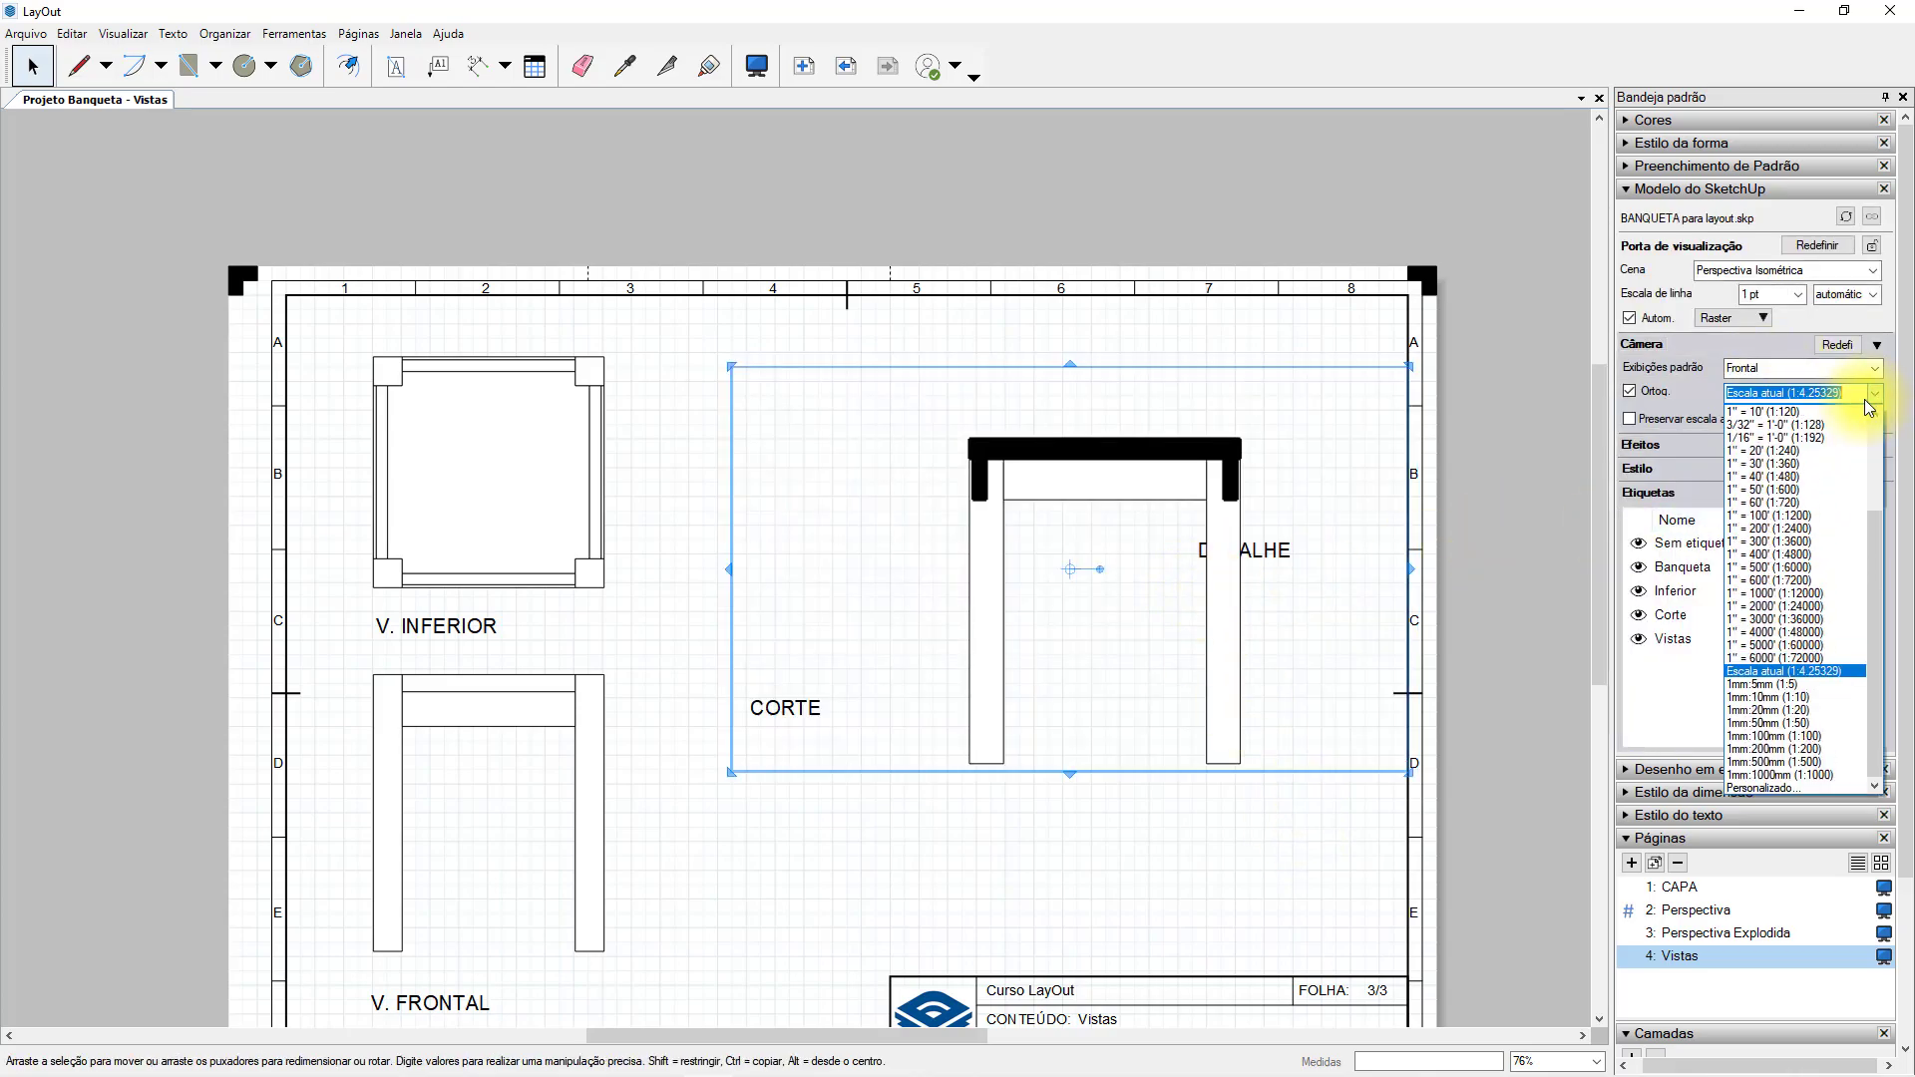
{"action": "left_click", "coordinate": [1814, 686]}
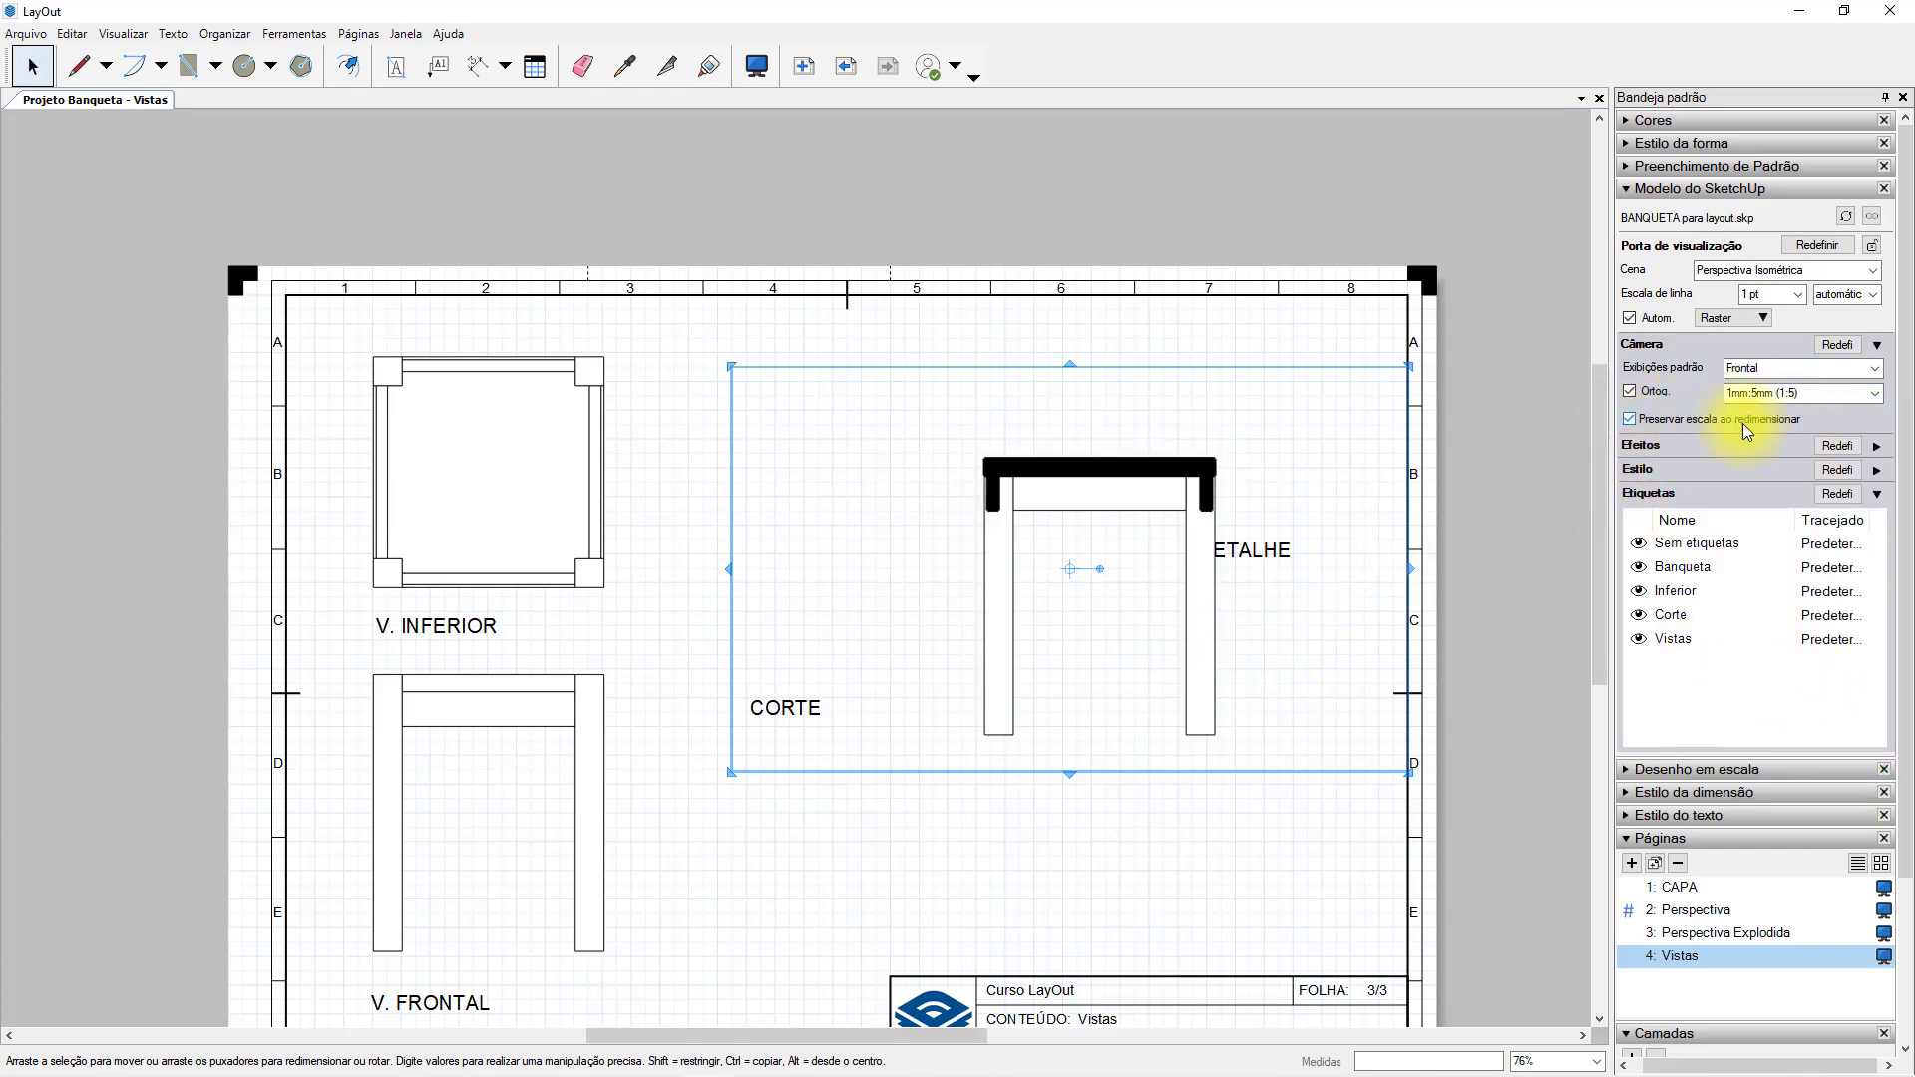
Crop the section viewport closely around the stool and move it above the CORTE title.
{"action": "left_click_drag", "start_coordinate": [728, 774], "coordinate": [953, 754]}
{"action": "left_click_drag", "start_coordinate": [1409, 366], "coordinate": [1238, 437]}
{"action": "left_click_drag", "start_coordinate": [1200, 676], "coordinate": [954, 587]}
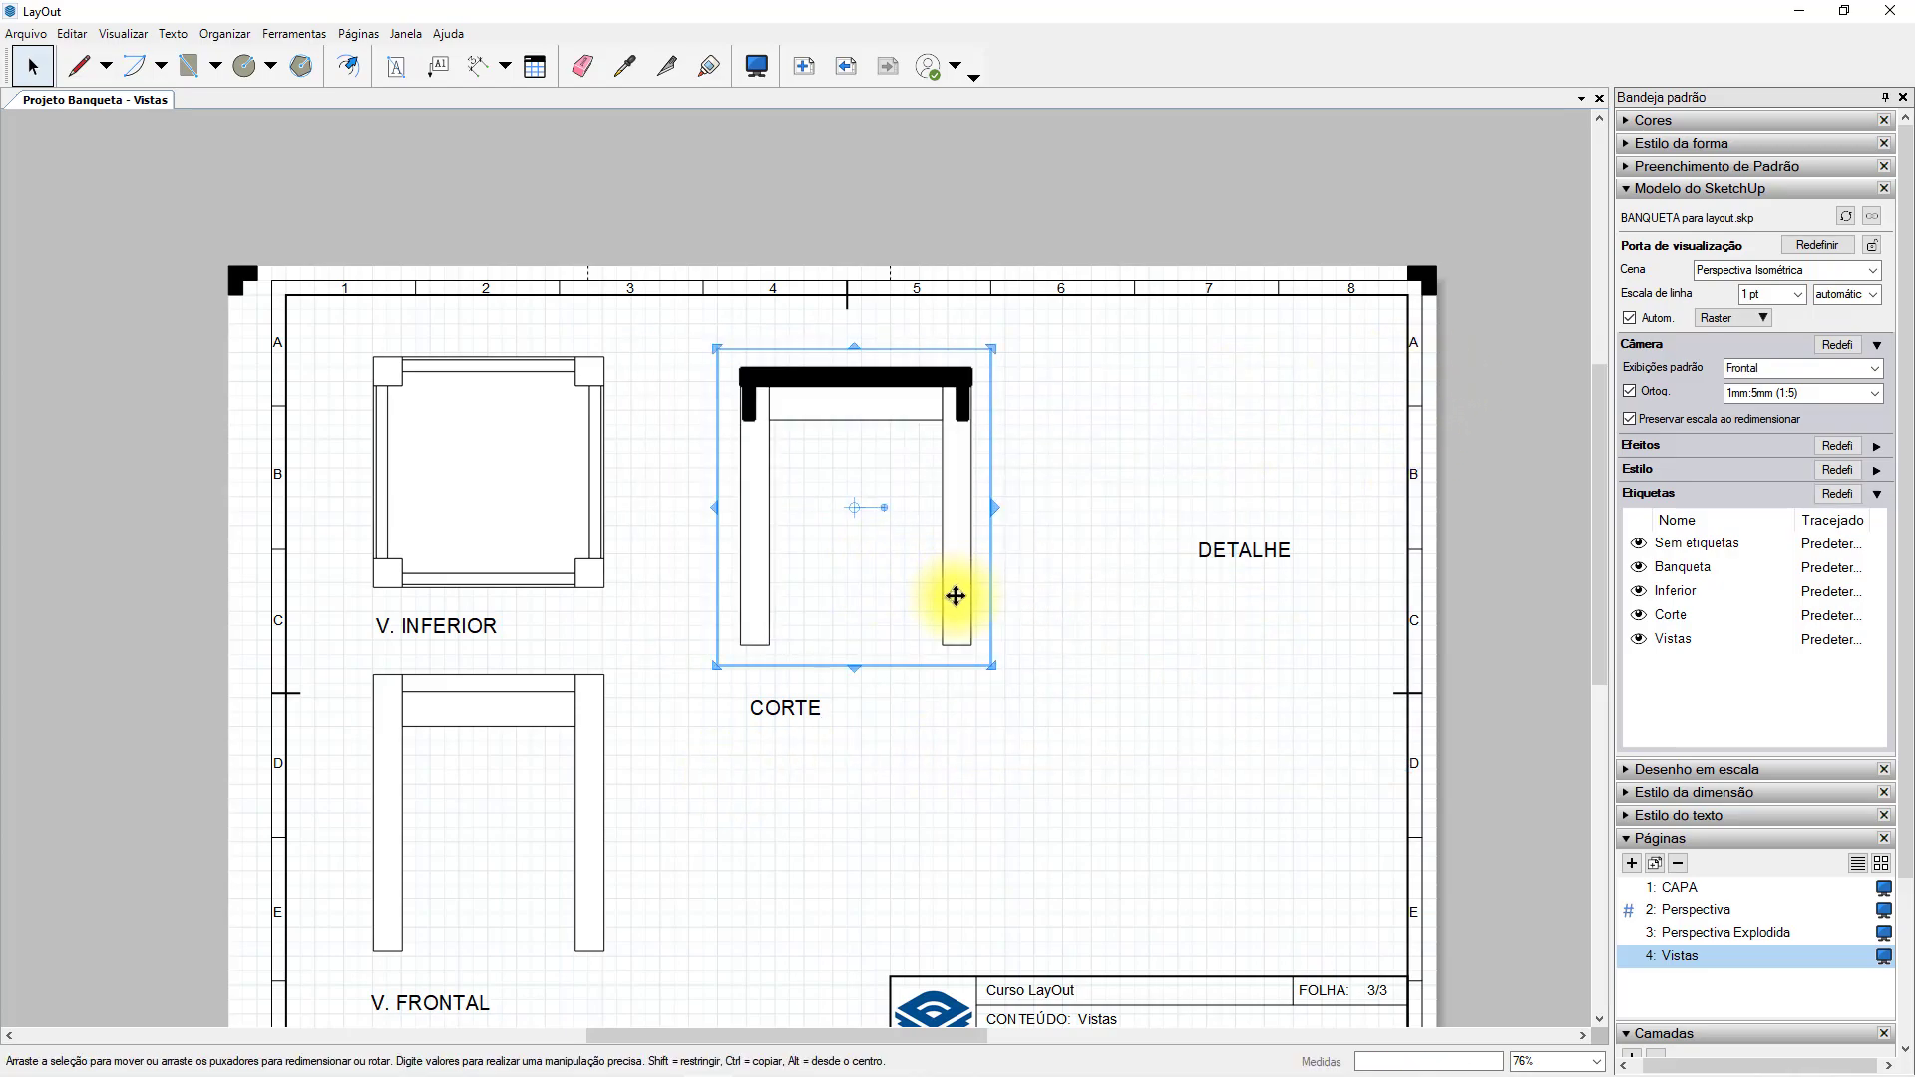
{"action": "left_click", "coordinate": [1104, 415]}
Switch the section viewport's rendering mode to Híbrida and accept the slower rendering.
{"action": "scroll", "coordinate": [758, 397], "scroll_direction": "up", "scroll_amount": 2}
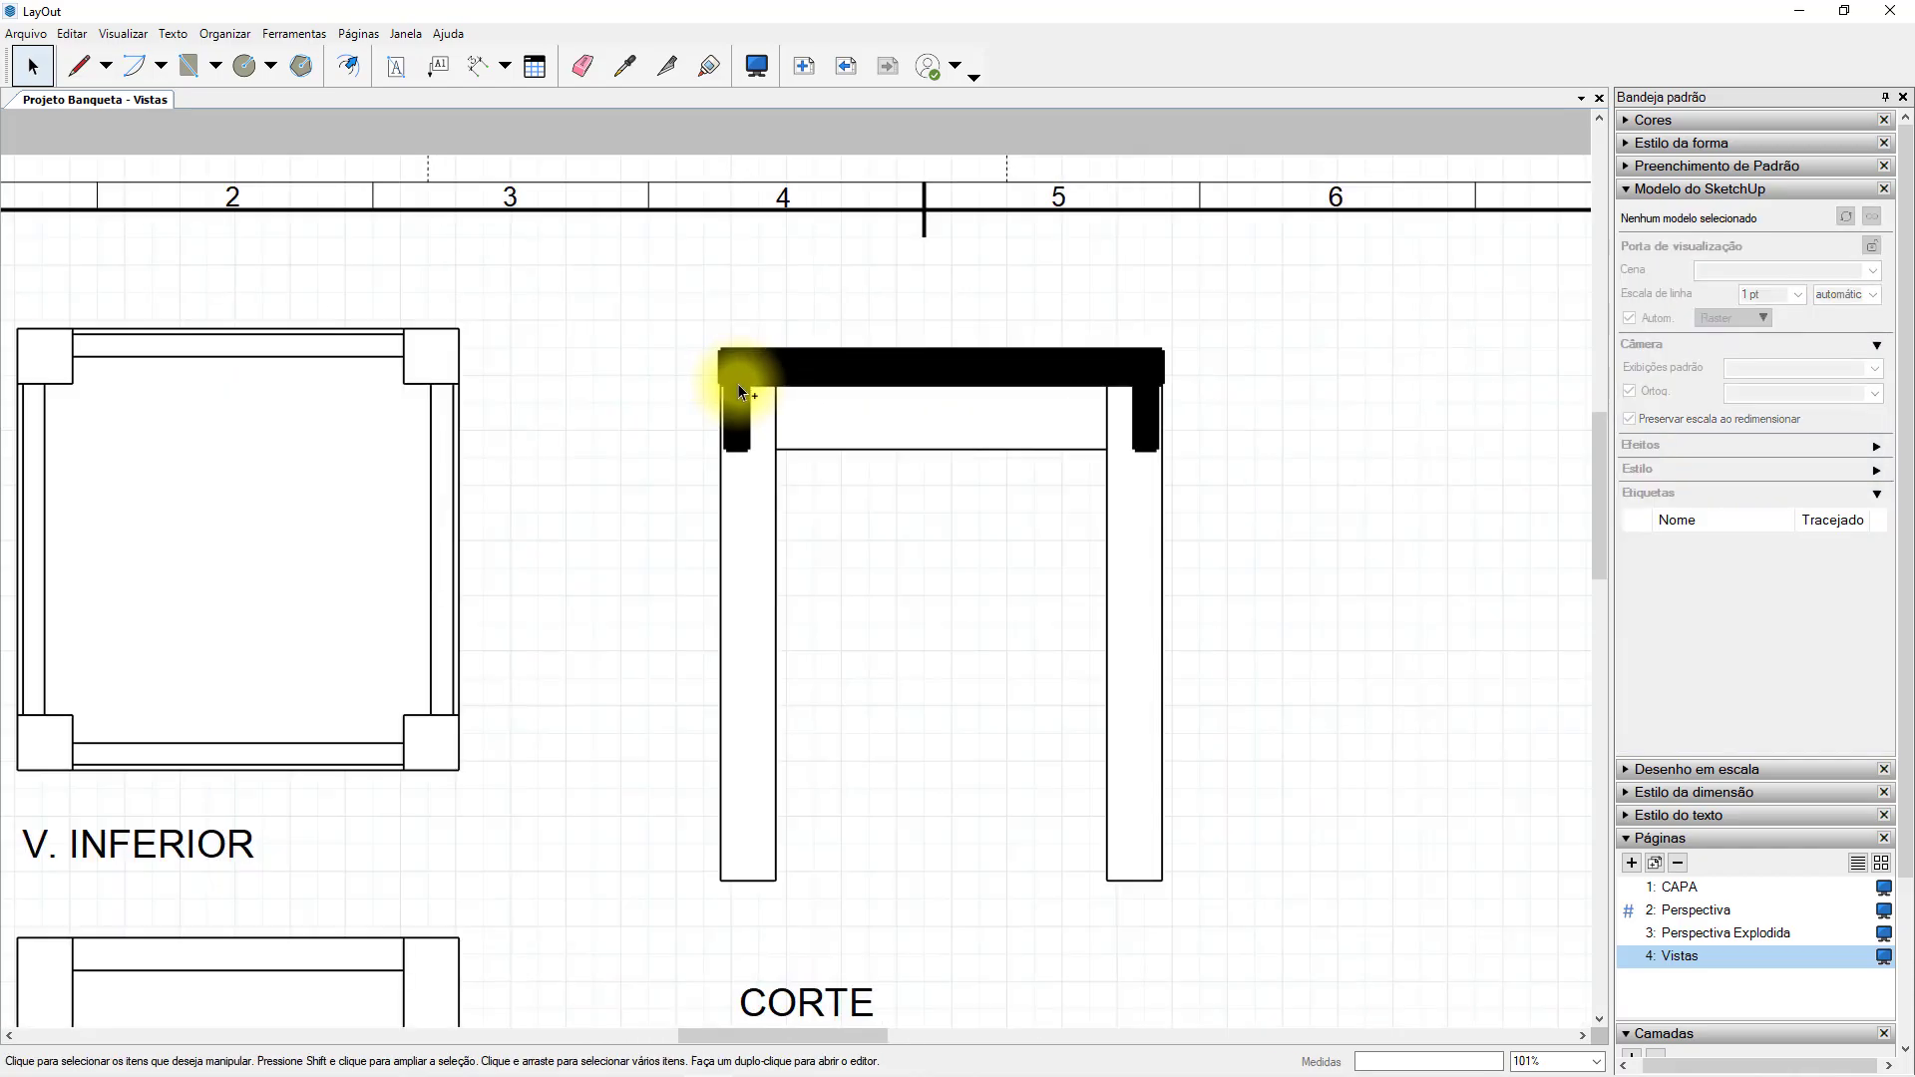
{"action": "scroll", "coordinate": [740, 387], "scroll_direction": "up", "scroll_amount": 2}
{"action": "scroll", "coordinate": [764, 453], "scroll_direction": "down", "scroll_amount": 3}
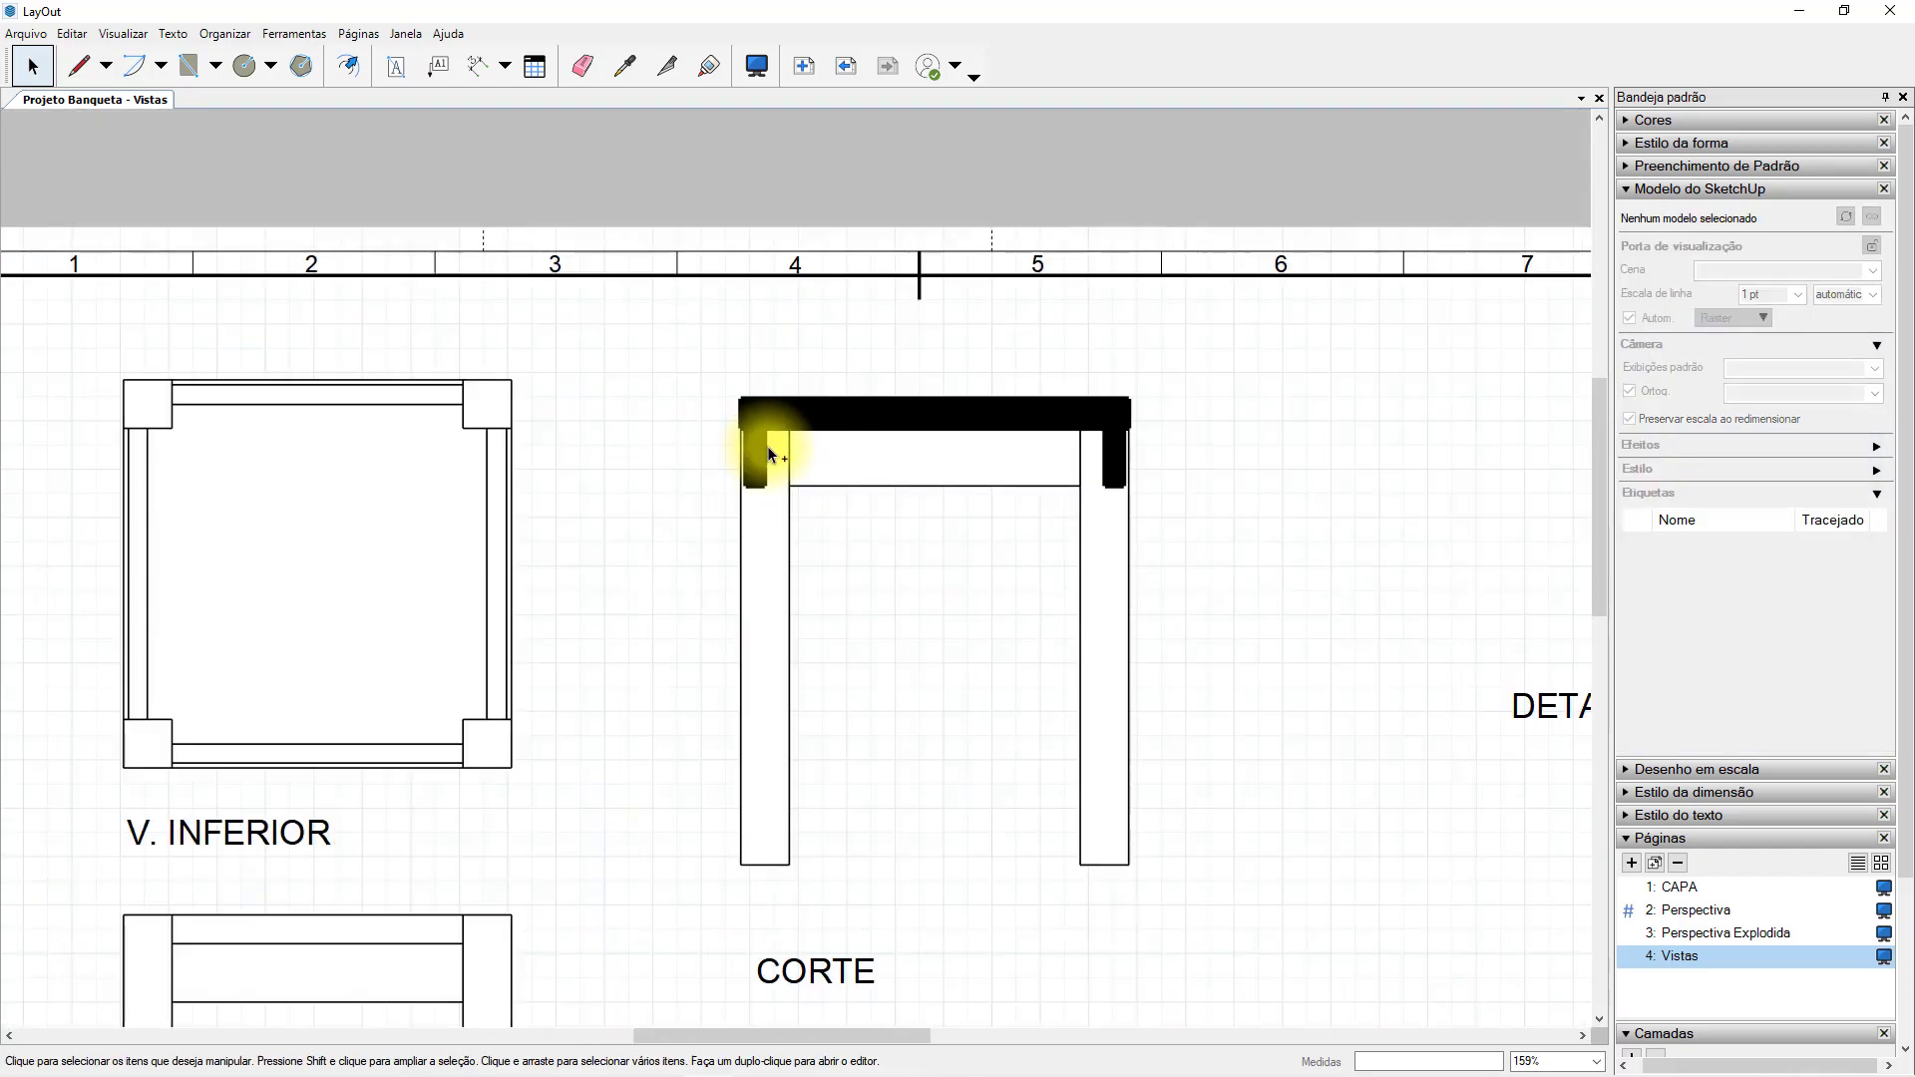
{"action": "scroll", "coordinate": [769, 454], "scroll_direction": "down", "scroll_amount": 2}
{"action": "left_click", "coordinate": [1039, 451]}
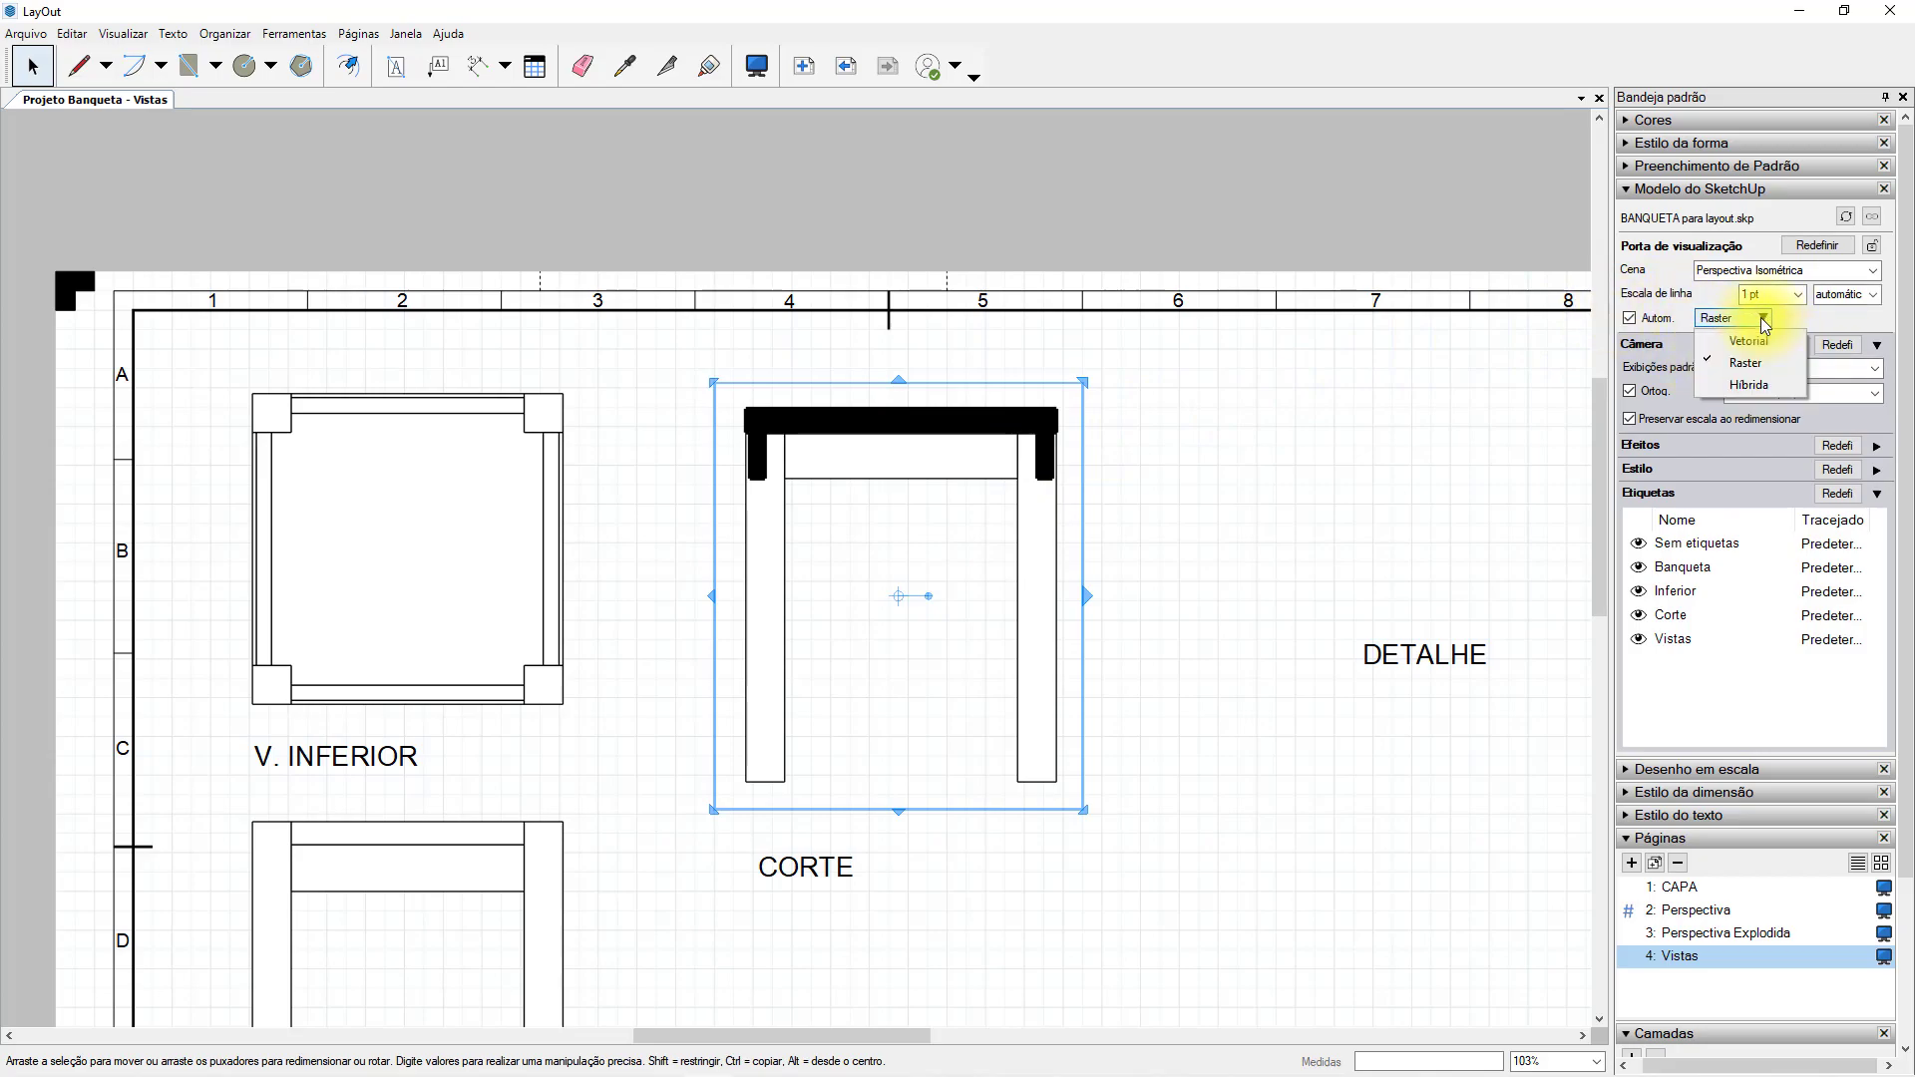
{"action": "left_click", "coordinate": [1741, 384]}
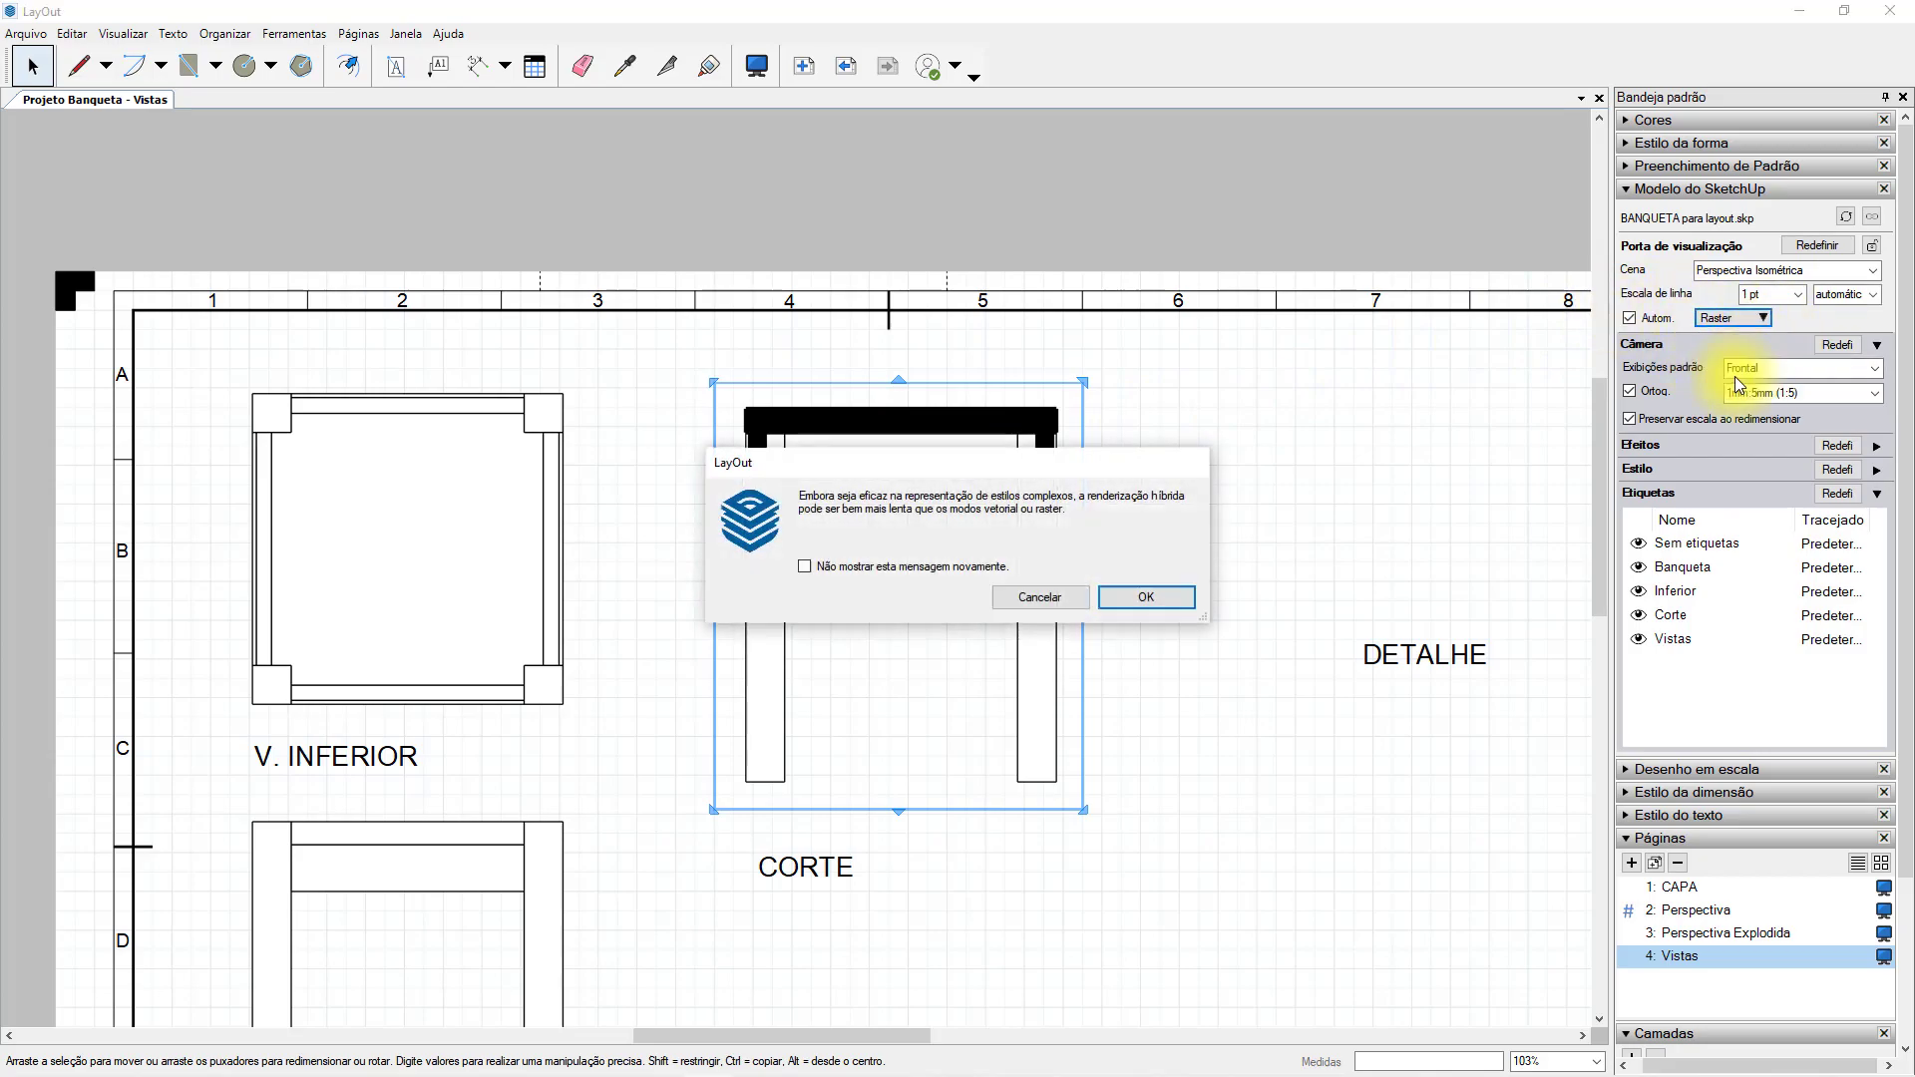
{"action": "left_click", "coordinate": [1145, 597]}
{"action": "scroll", "coordinate": [1132, 595], "scroll_direction": "up", "scroll_amount": 7}
{"action": "scroll", "coordinate": [1113, 274], "scroll_direction": "down", "scroll_amount": 7}
{"action": "left_click", "coordinate": [1156, 620]}
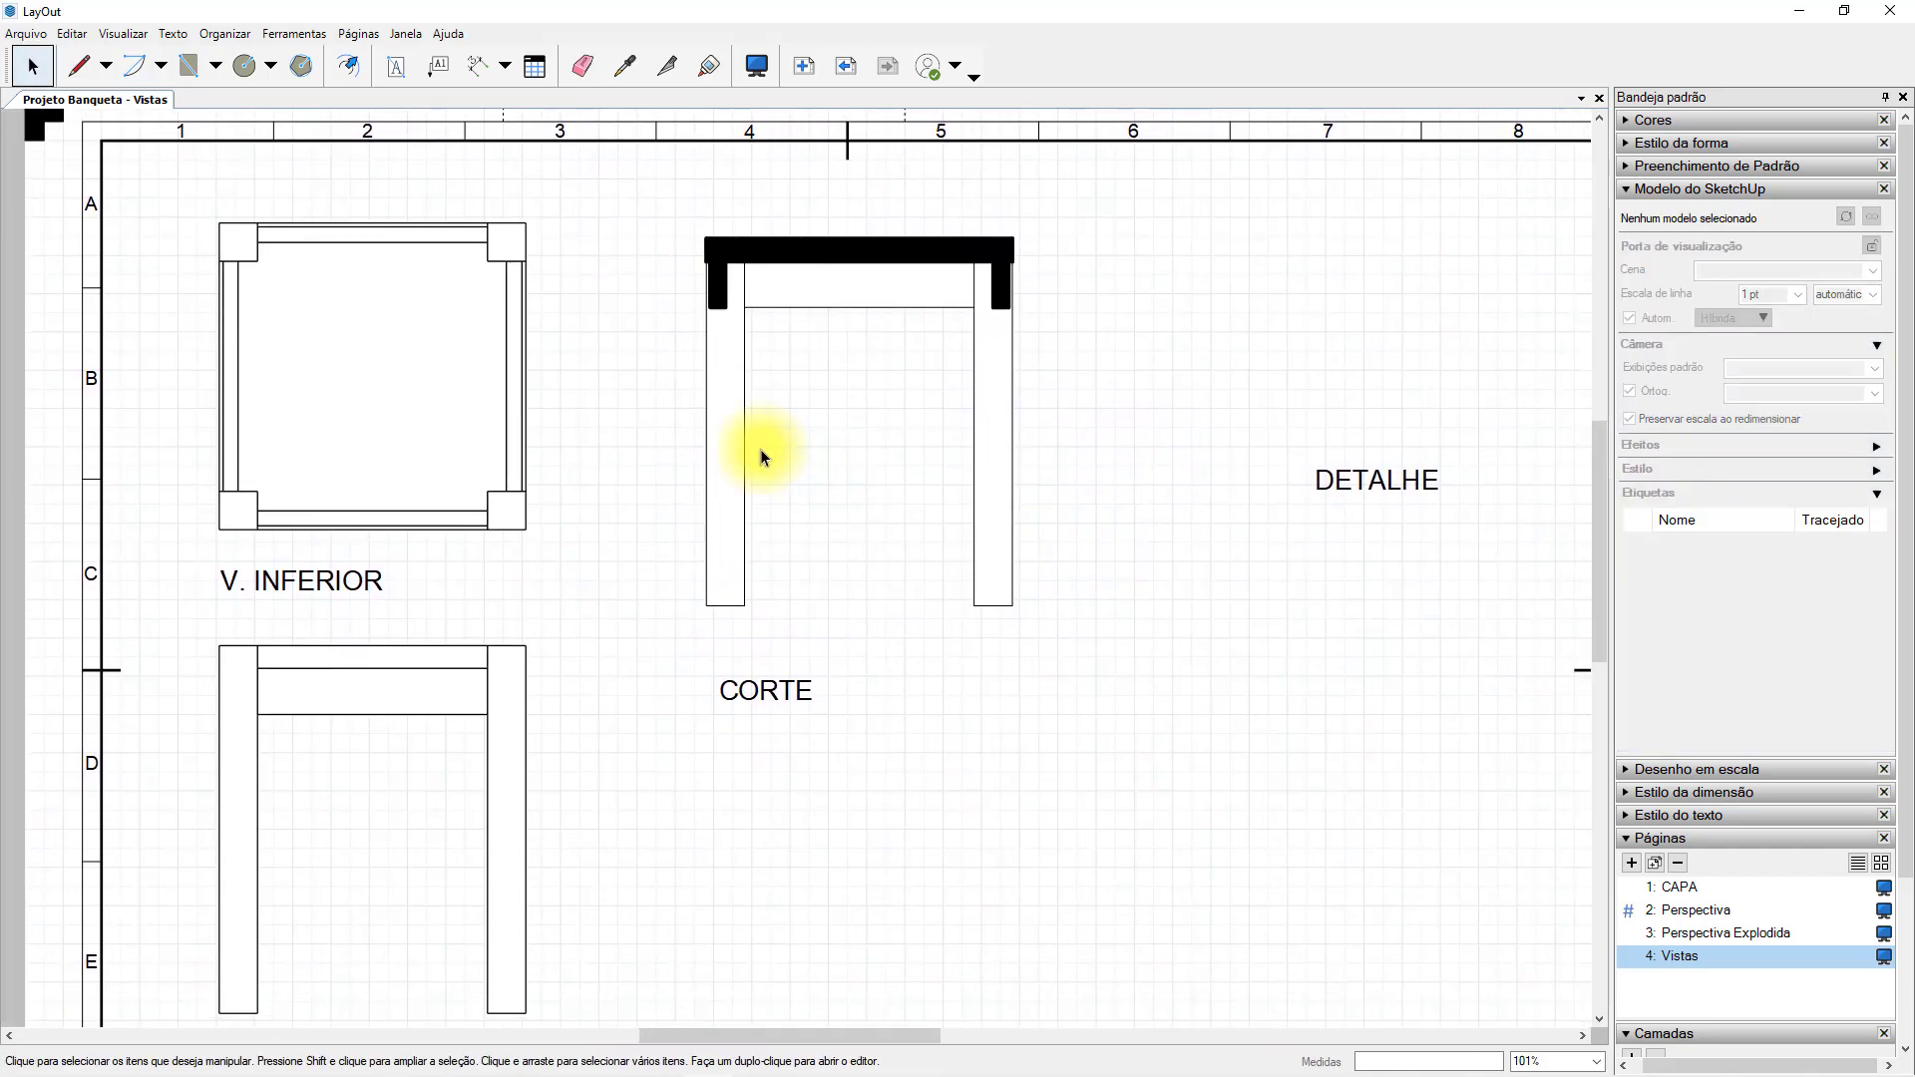
Move the section view level with the bottom view and bring the CORTE title up just below its left leg.
{"action": "left_click", "coordinate": [725, 438]}
{"action": "left_click_drag", "start_coordinate": [714, 463], "coordinate": [714, 440]}
{"action": "left_click_drag", "start_coordinate": [739, 685], "coordinate": [719, 648]}
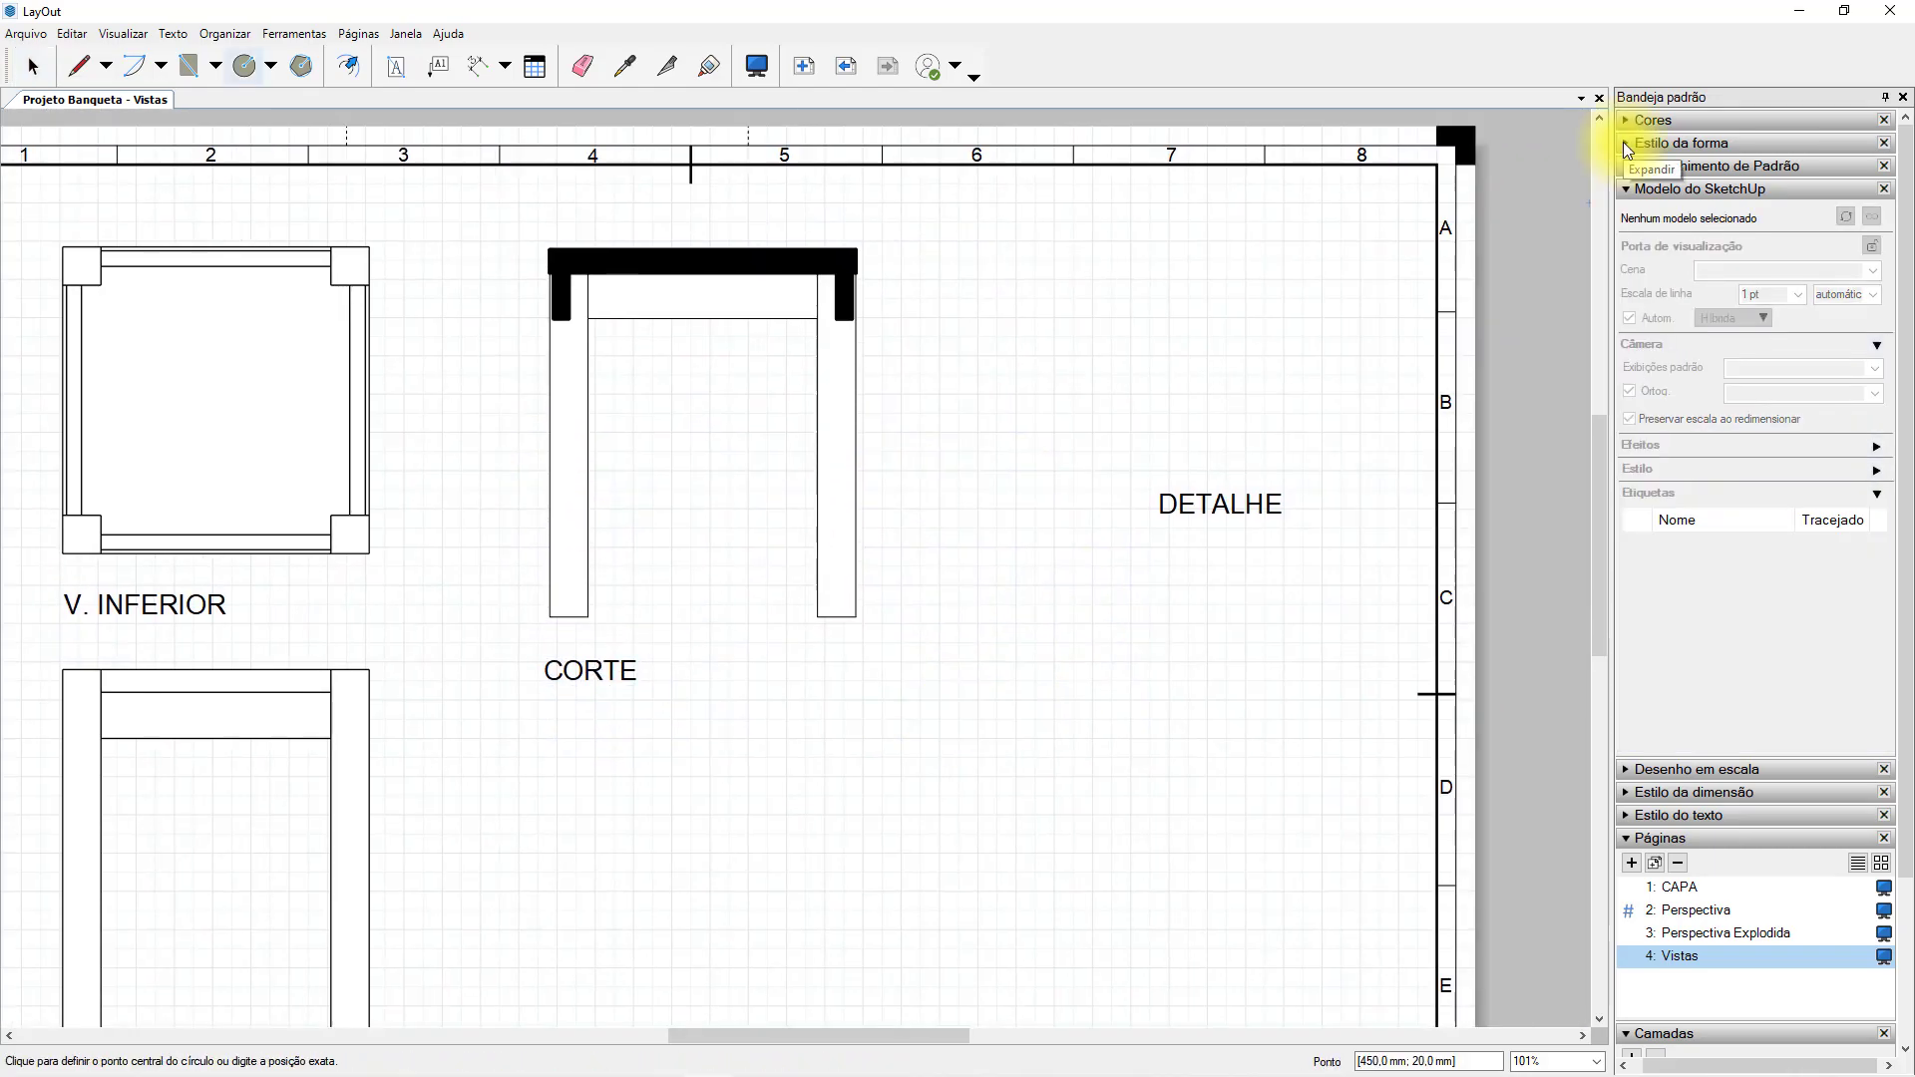
Duplicate the section view into the free space beside it and place the DETALHE title below the copy's left leg.
{"action": "left_click", "coordinate": [1625, 144]}
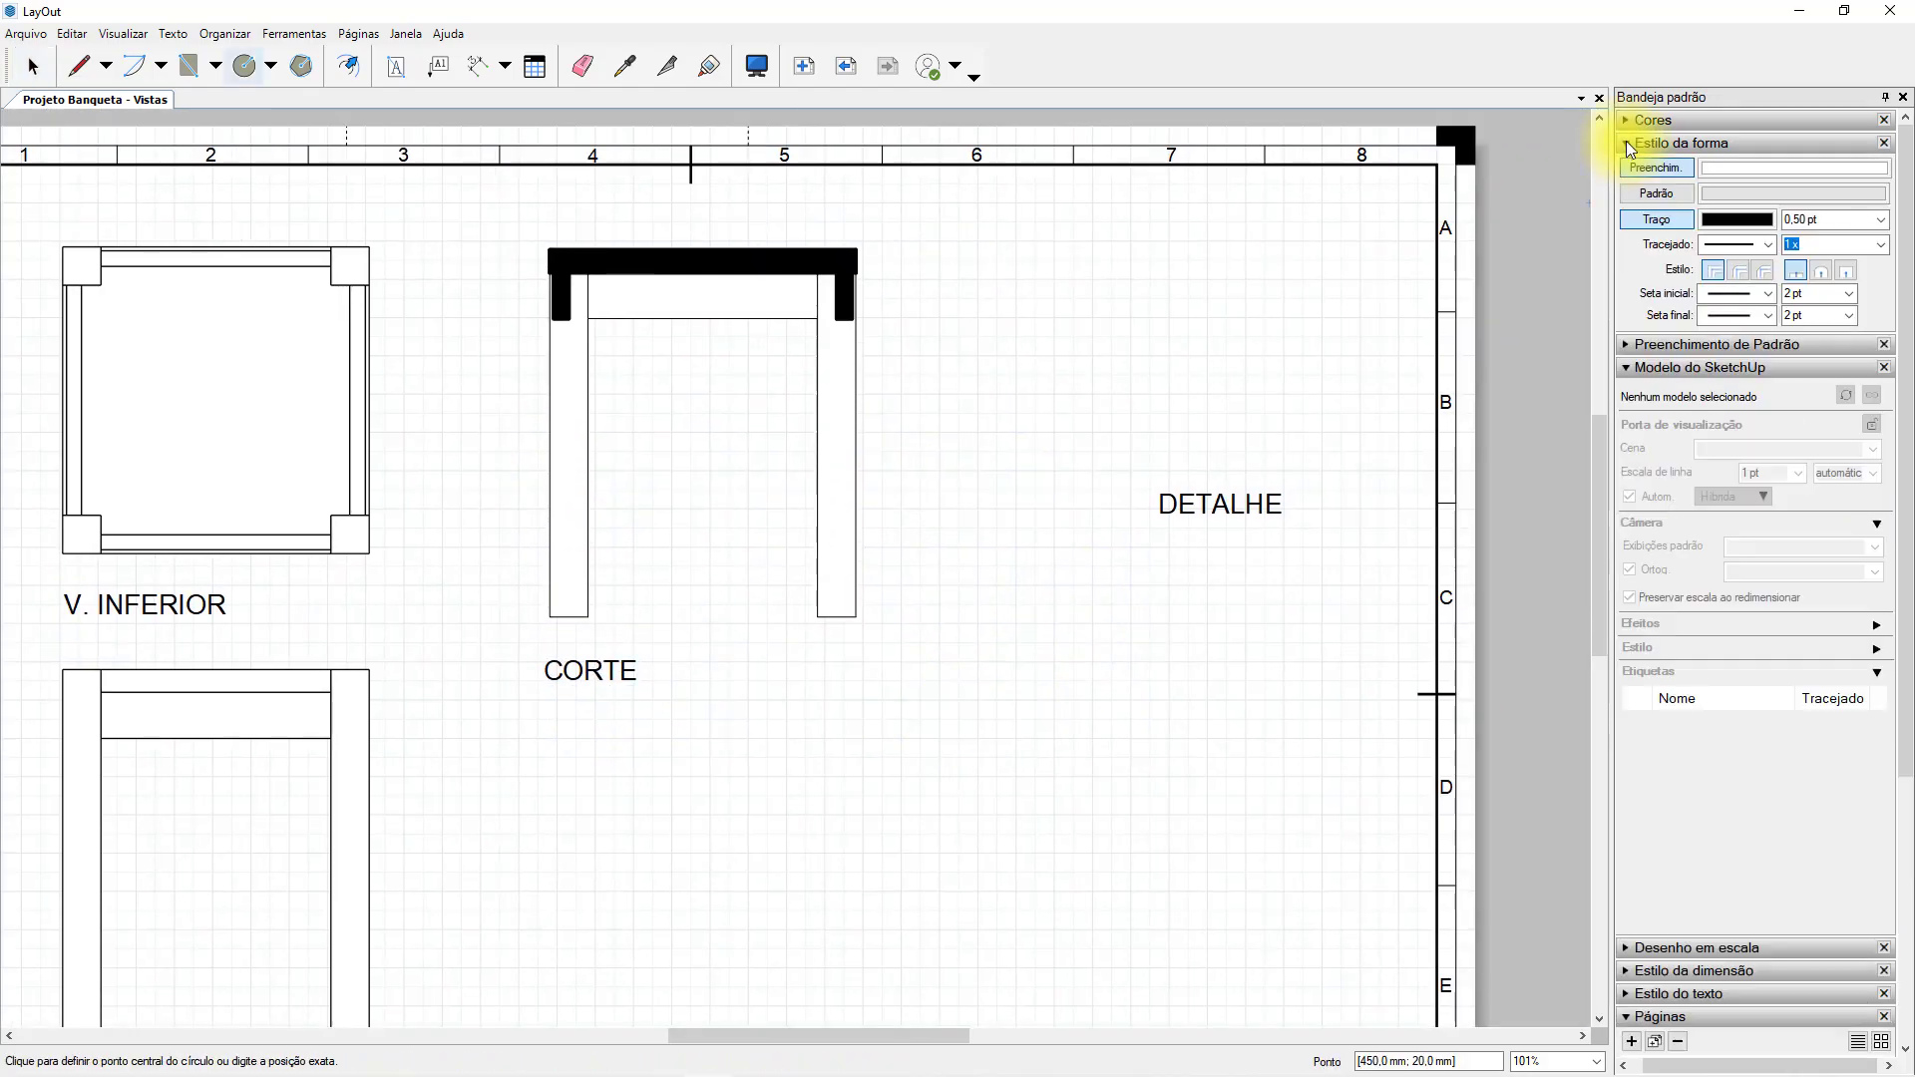
{"action": "key", "text": "space"}
{"action": "left_click", "coordinate": [835, 301]}
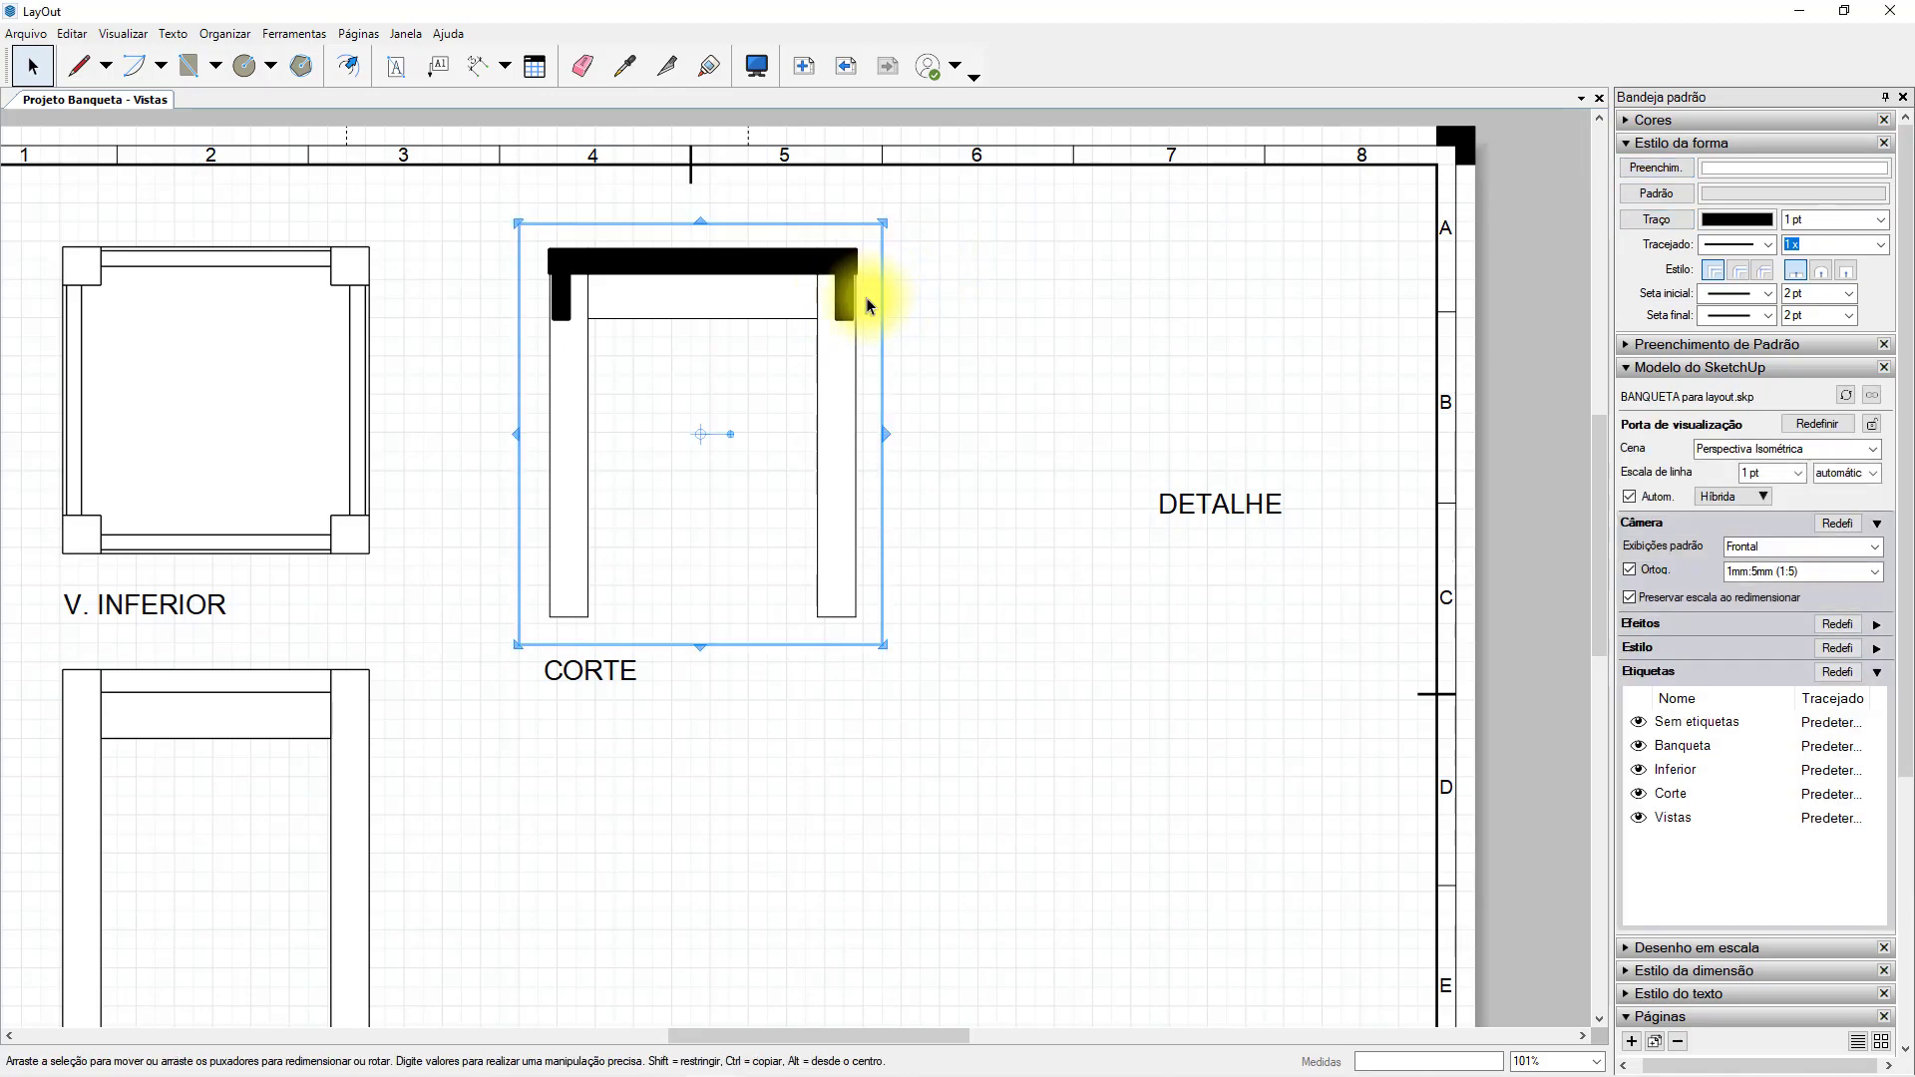
{"action": "left_click_drag", "start_coordinate": [860, 376], "coordinate": [1214, 327], "text": "ctrl"}
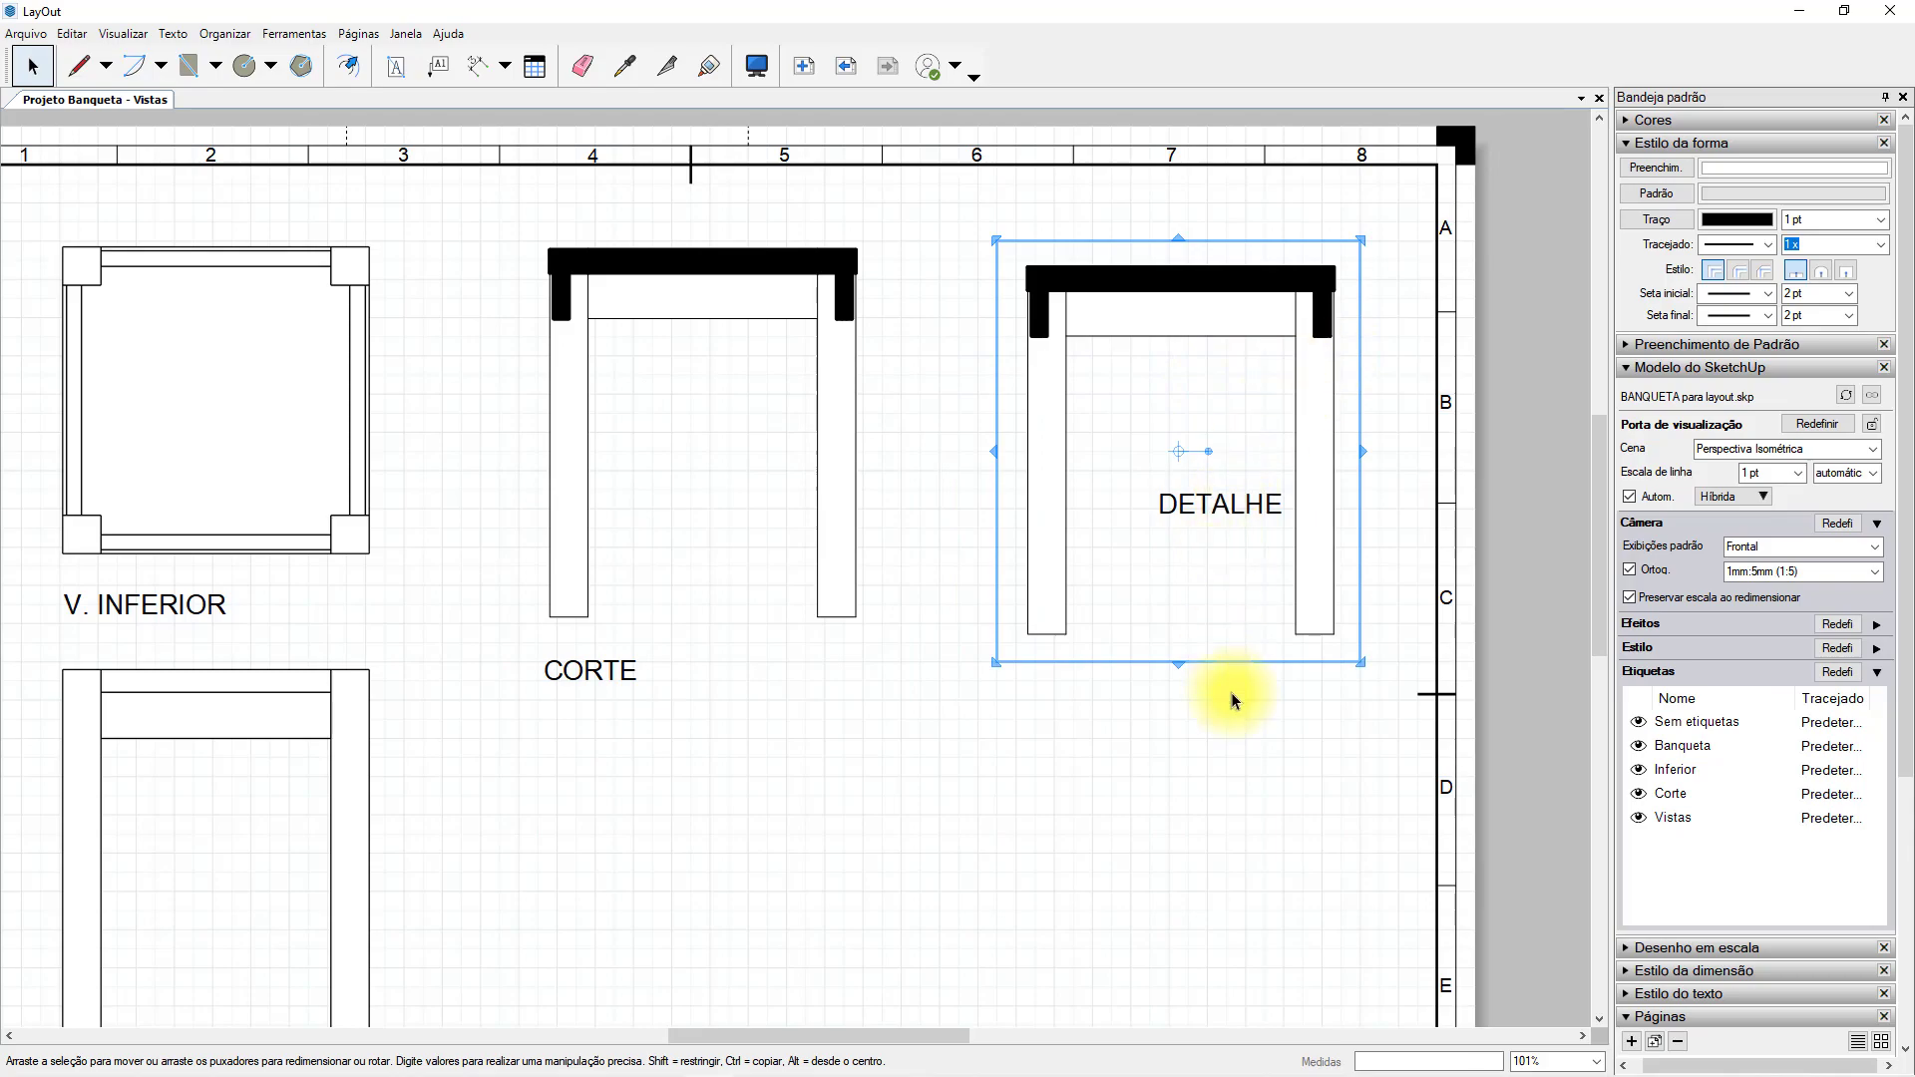
{"action": "left_click", "coordinate": [1229, 511]}
{"action": "left_click_drag", "start_coordinate": [1185, 506], "coordinate": [1052, 689]}
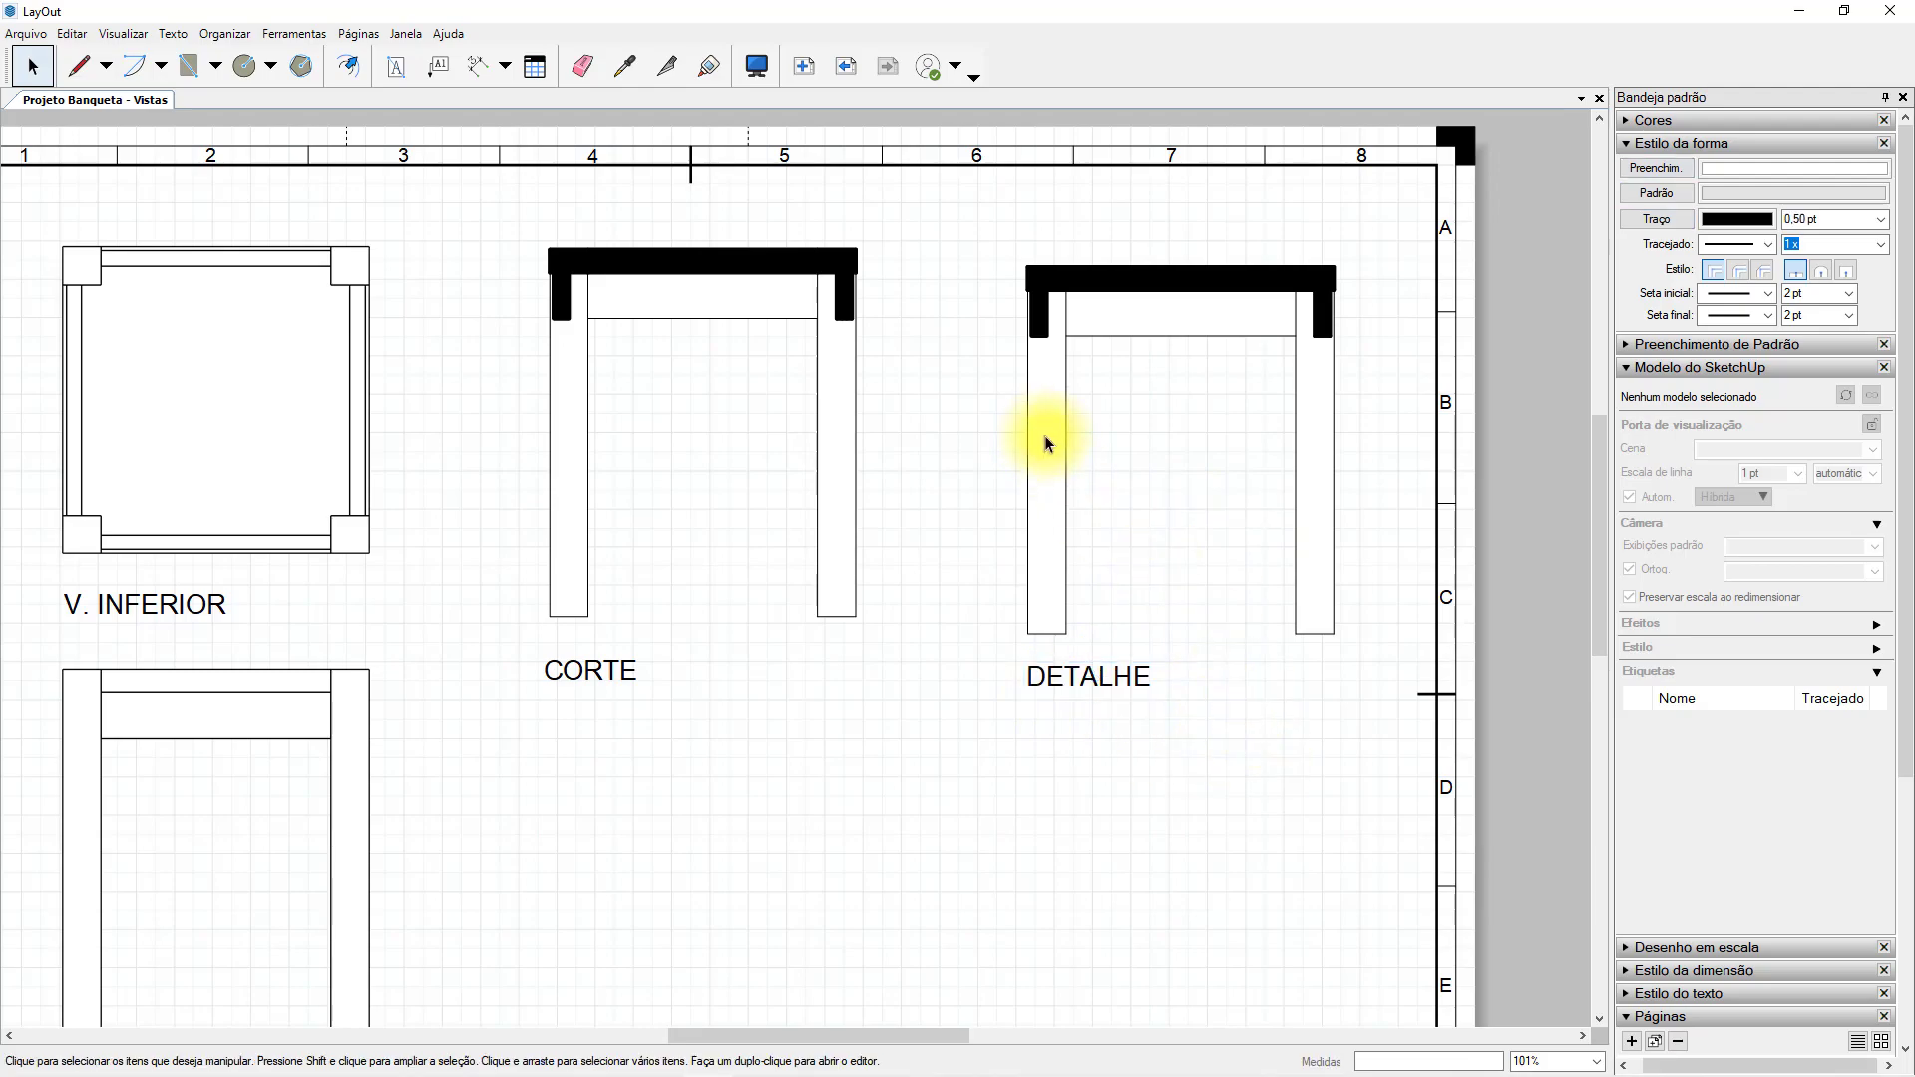
Add a custom 1 mm:1 mm (1:1) scale to the available model scales.
{"action": "left_click", "coordinate": [1044, 435]}
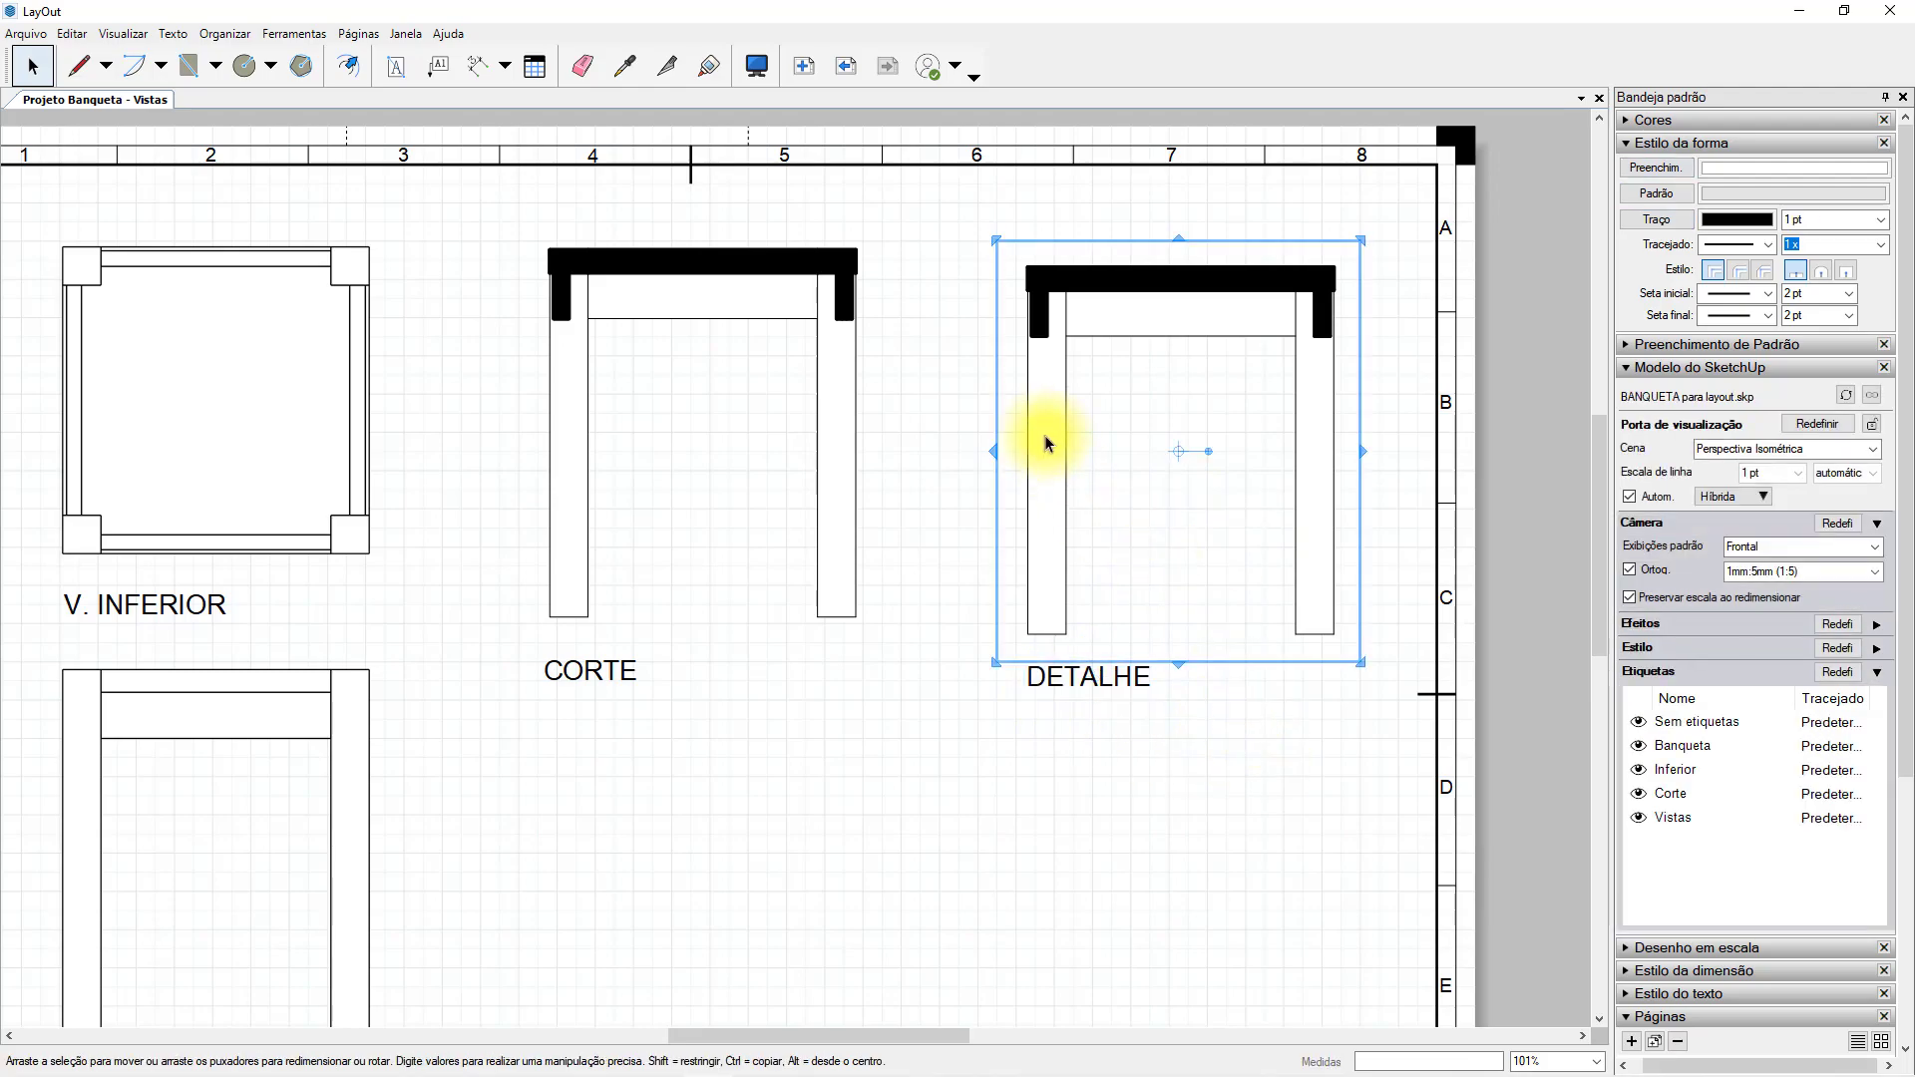
{"action": "left_click", "coordinate": [1872, 573]}
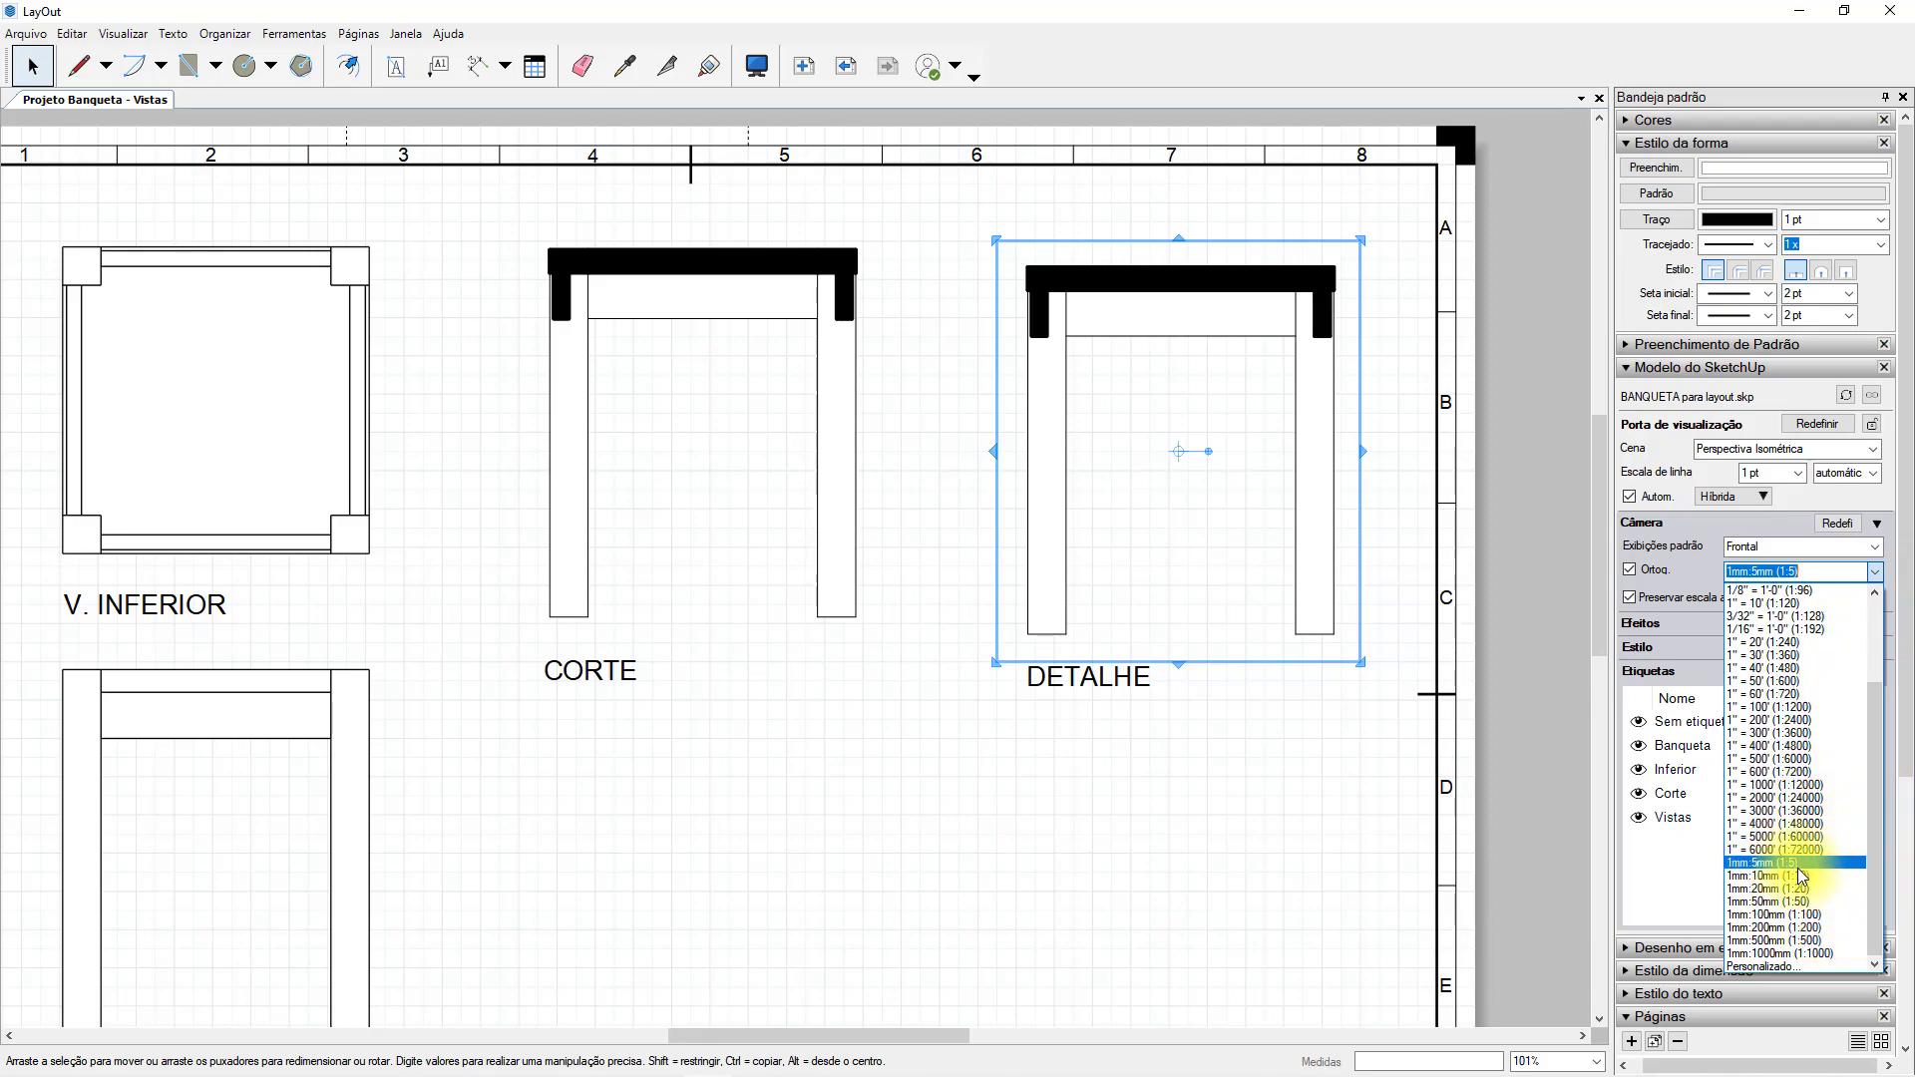
{"action": "left_click", "coordinate": [1807, 967]}
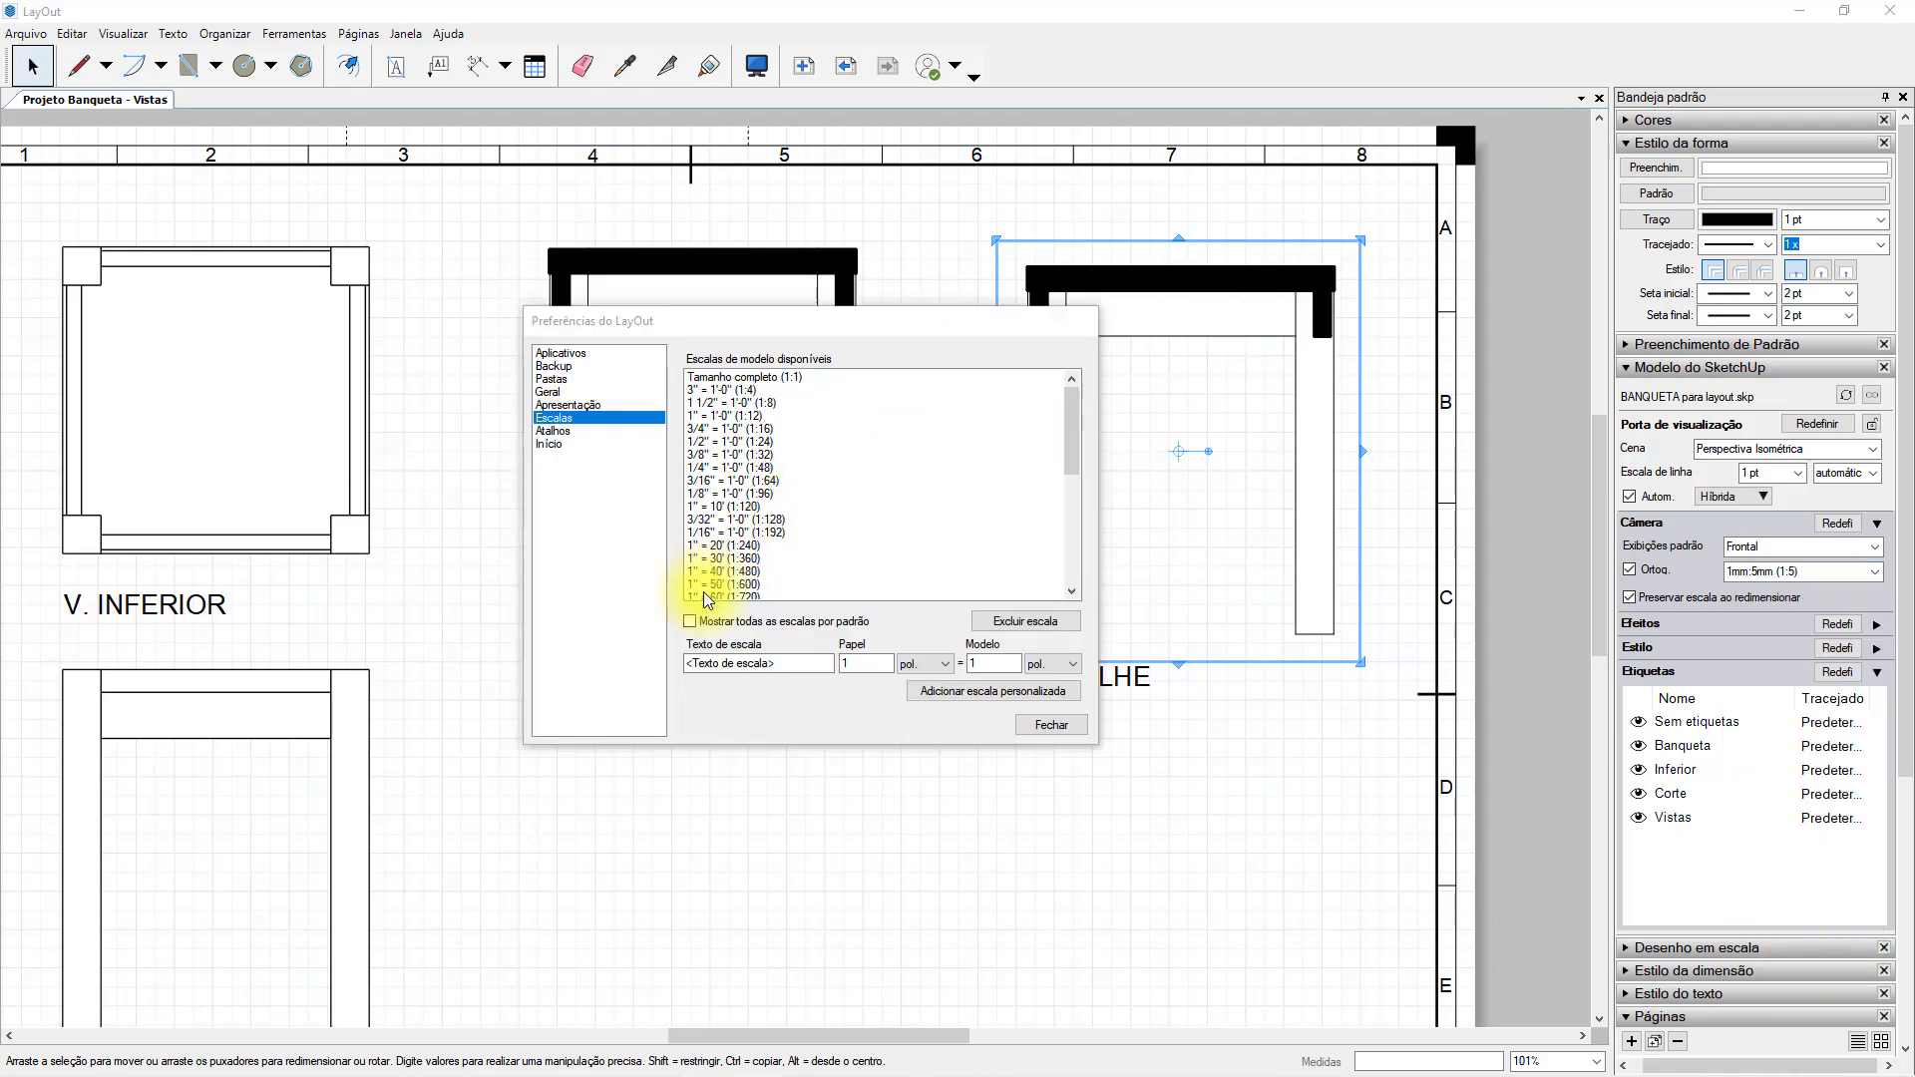
{"action": "left_click", "coordinate": [726, 390]}
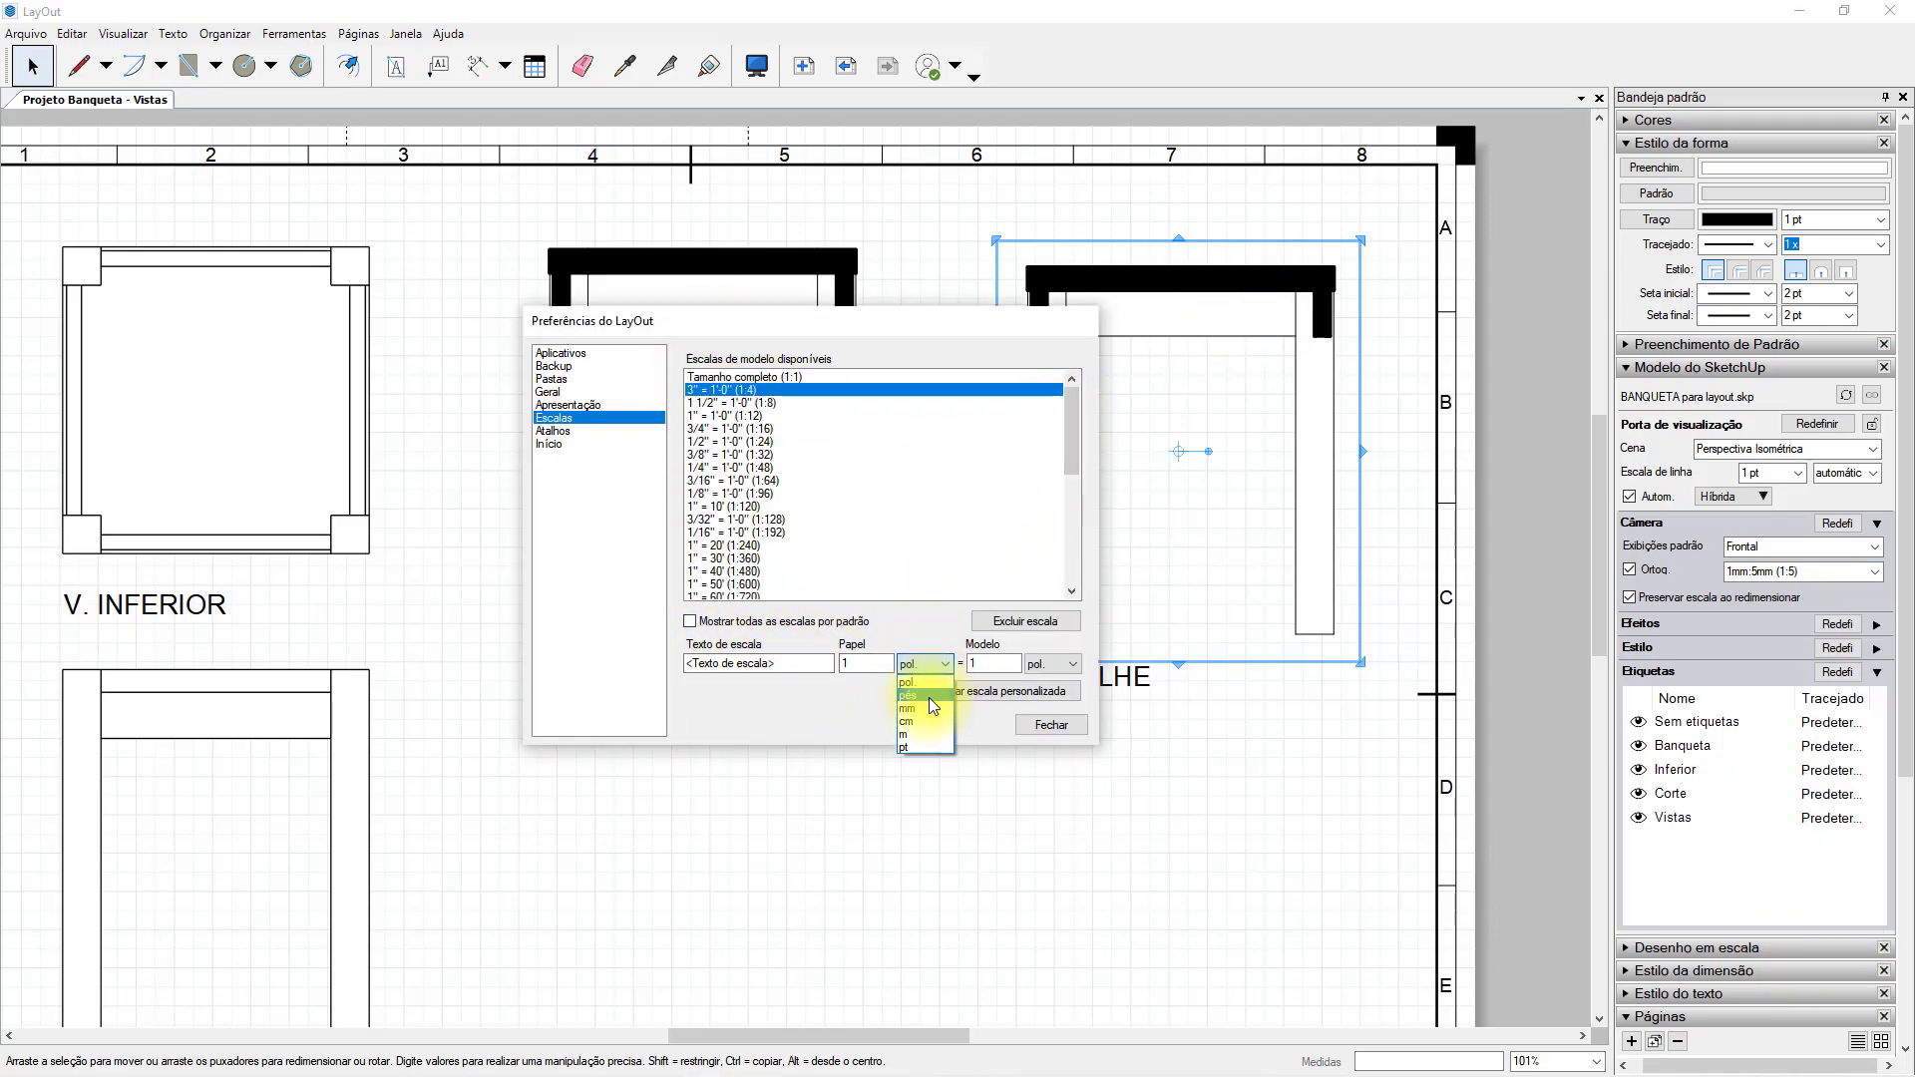
{"action": "left_click", "coordinate": [1043, 708]}
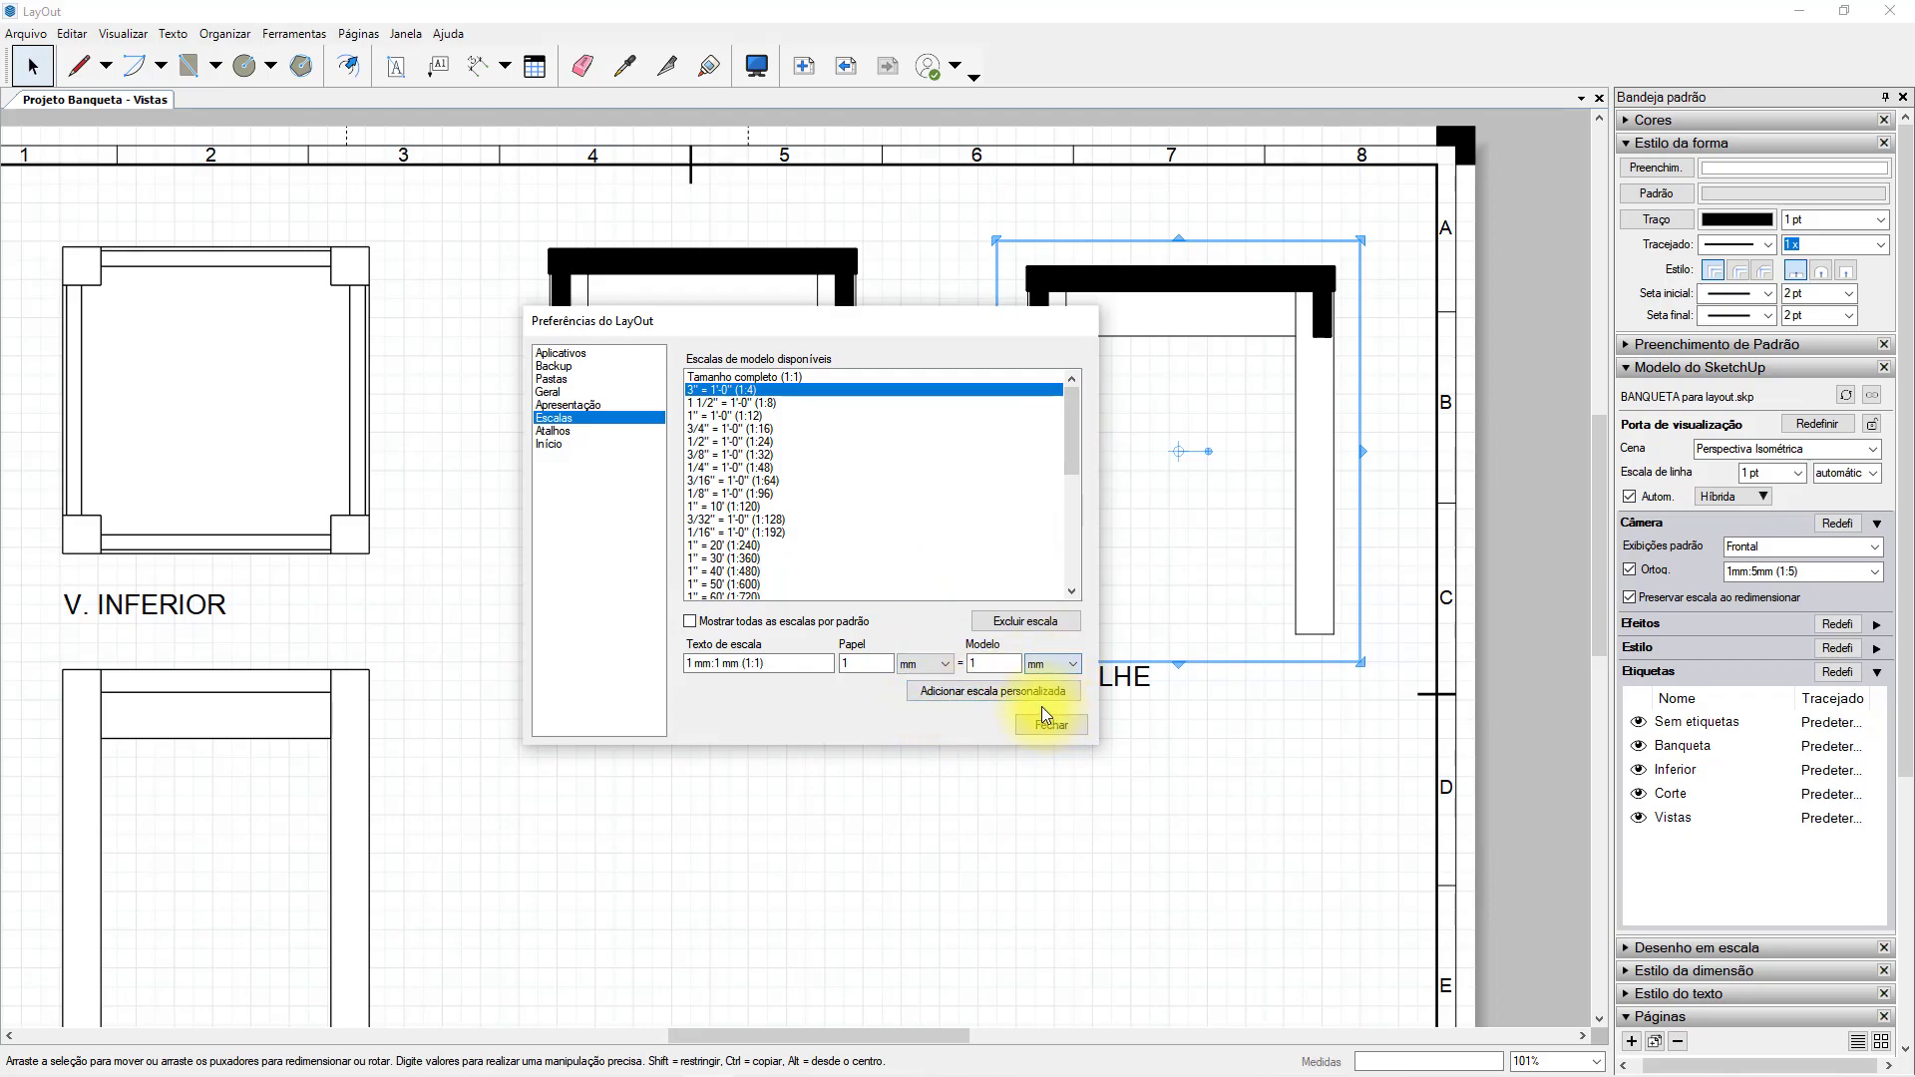
{"action": "left_click", "coordinate": [973, 692]}
Add a custom 1 mm:2 mm (1:2) scale to the available model scales and close the preferences.
{"action": "left_click_drag", "start_coordinate": [1069, 475], "coordinate": [989, 583]}
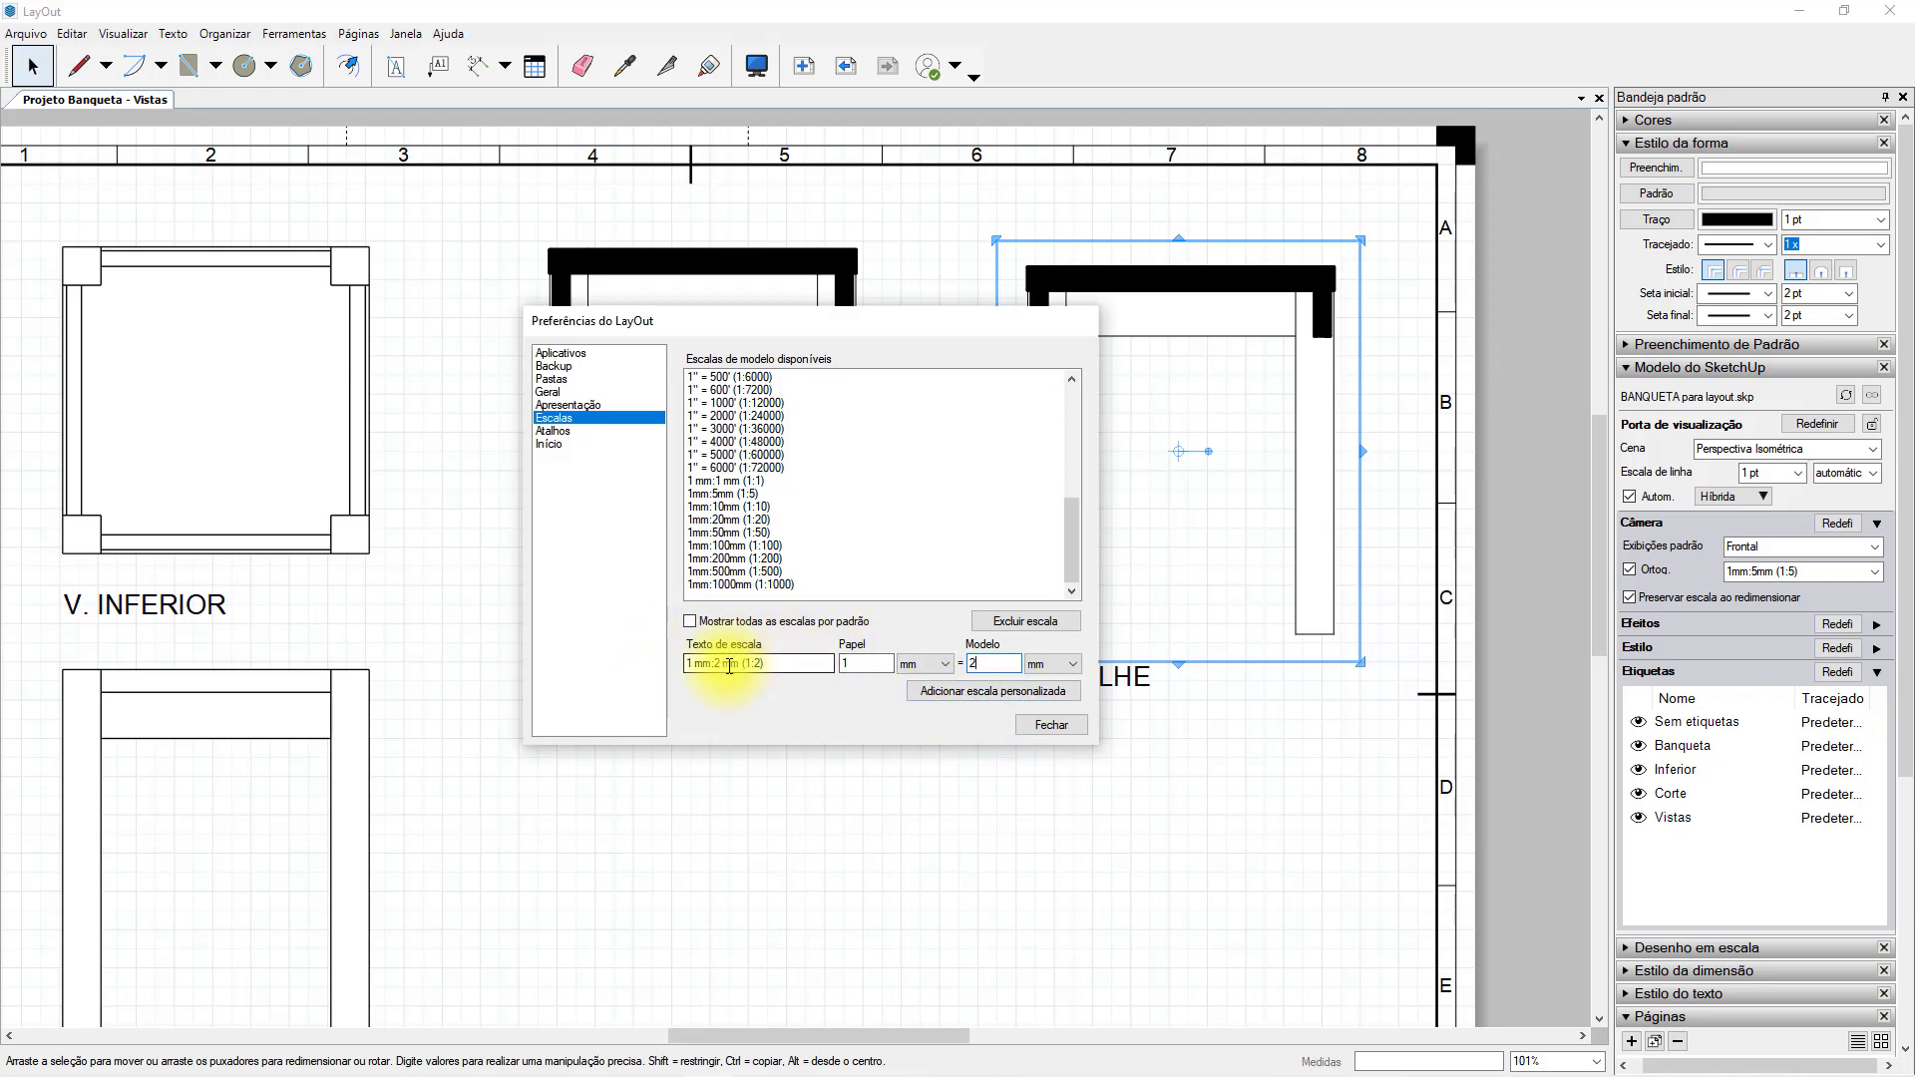
{"action": "left_click", "coordinate": [1007, 689]}
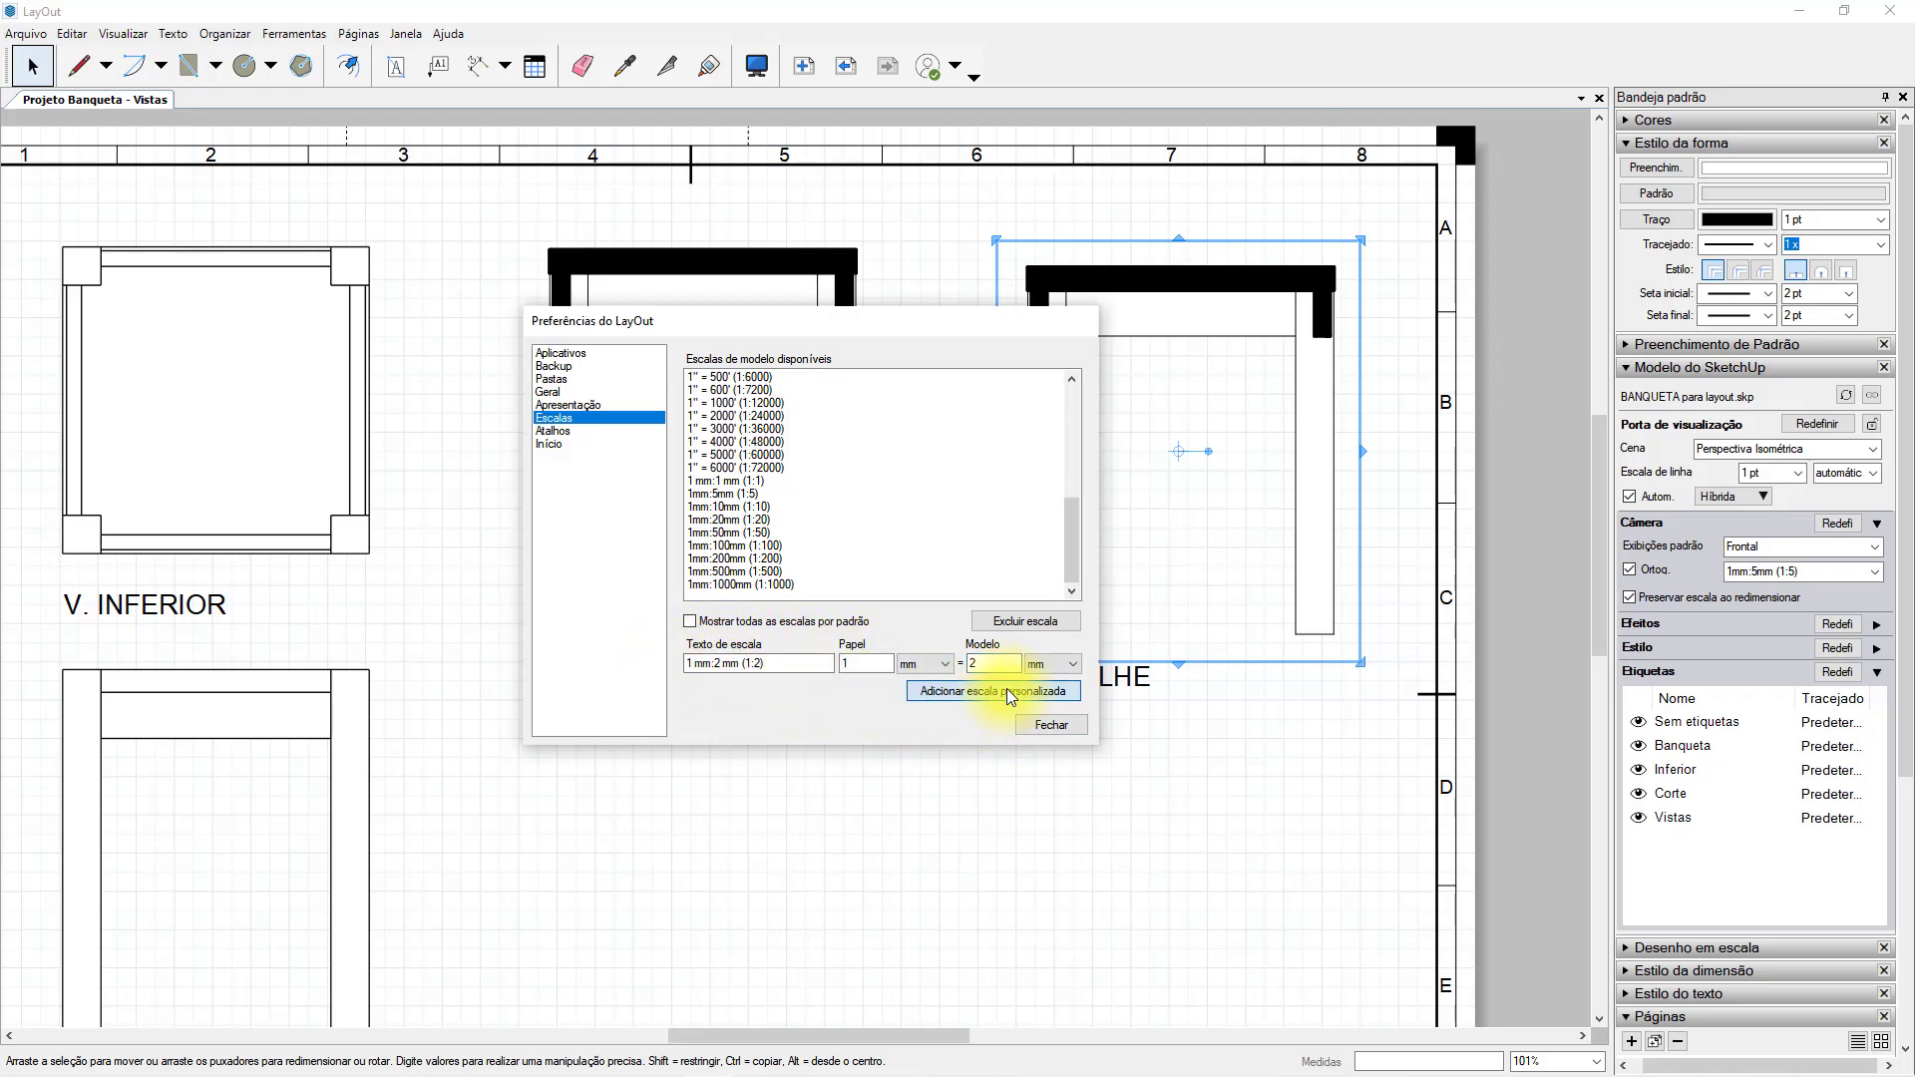
{"action": "left_click_drag", "start_coordinate": [1073, 407], "coordinate": [1072, 534]}
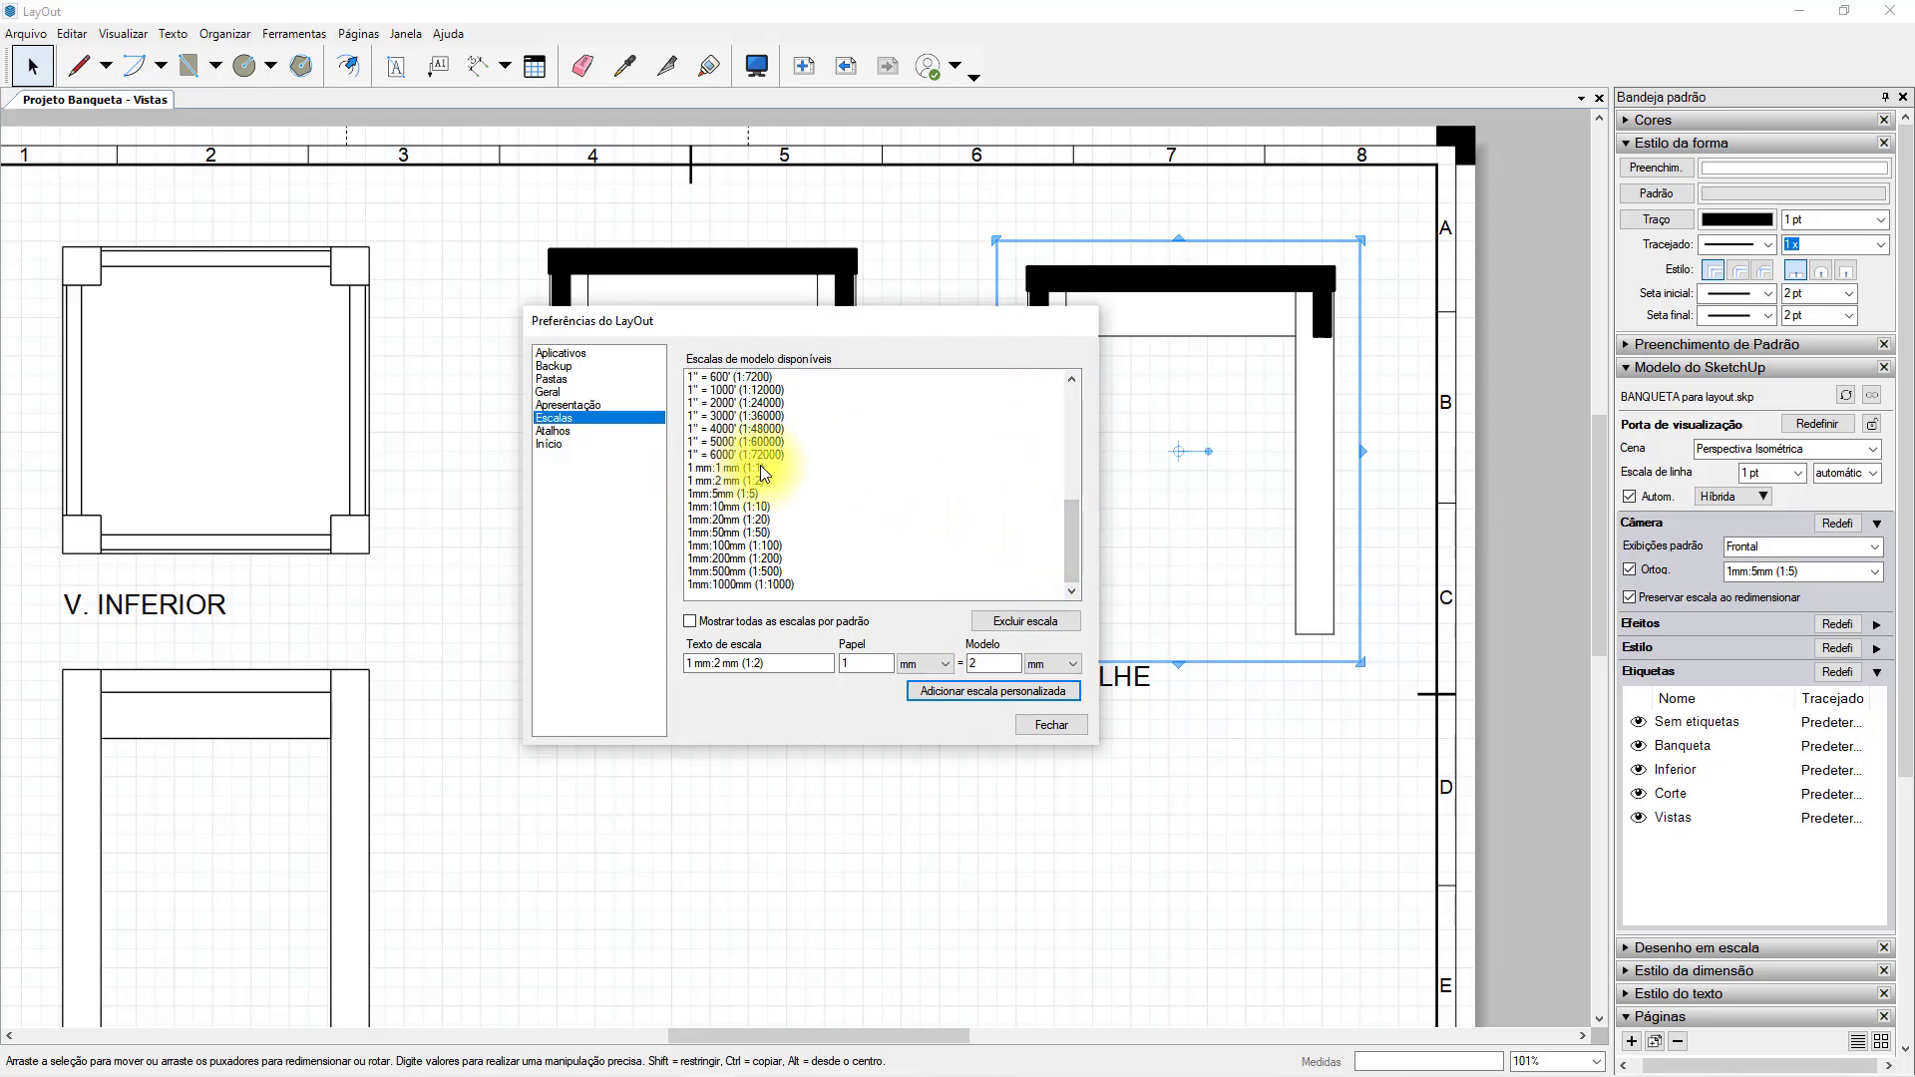
{"action": "left_click", "coordinate": [1053, 726]}
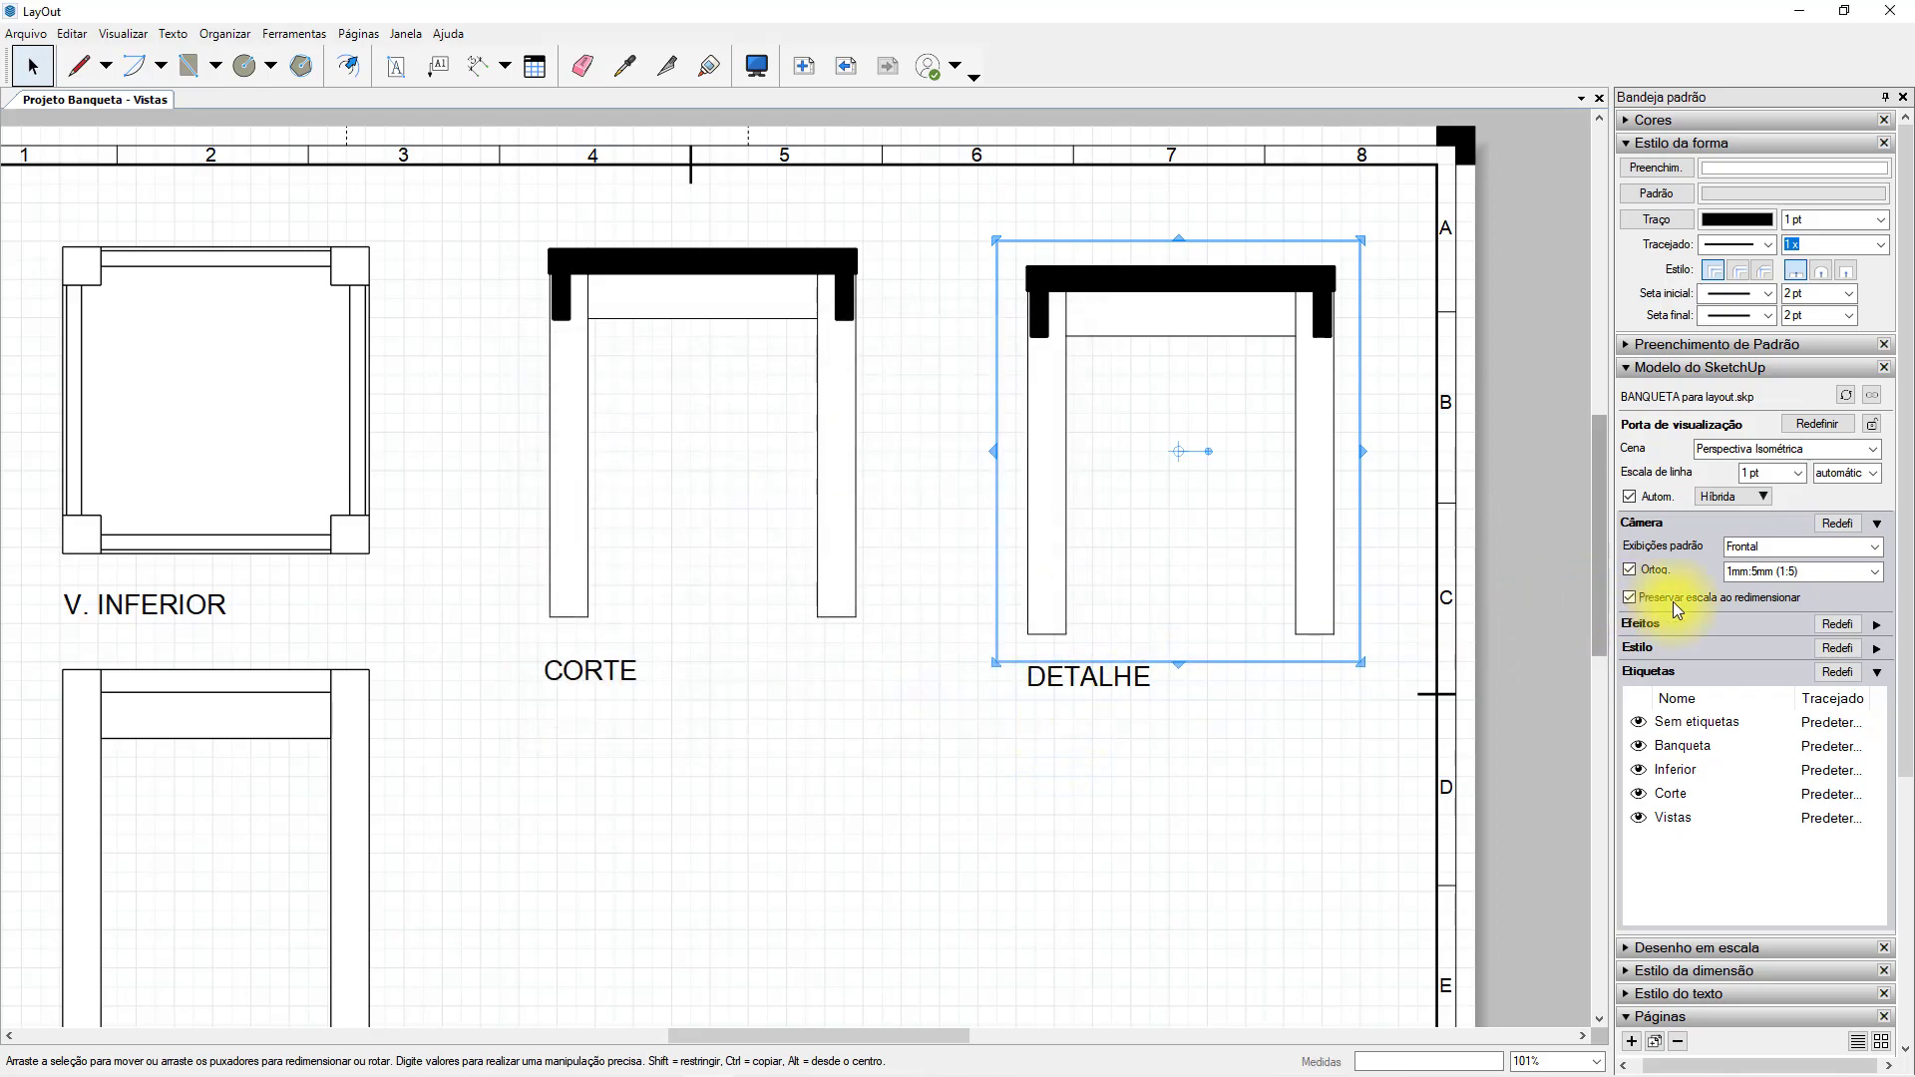
Set the detail viewport's scale to Tamanho completo (1:1) and enlarge its frame down and toward the section view.
{"action": "left_click", "coordinate": [1874, 572]}
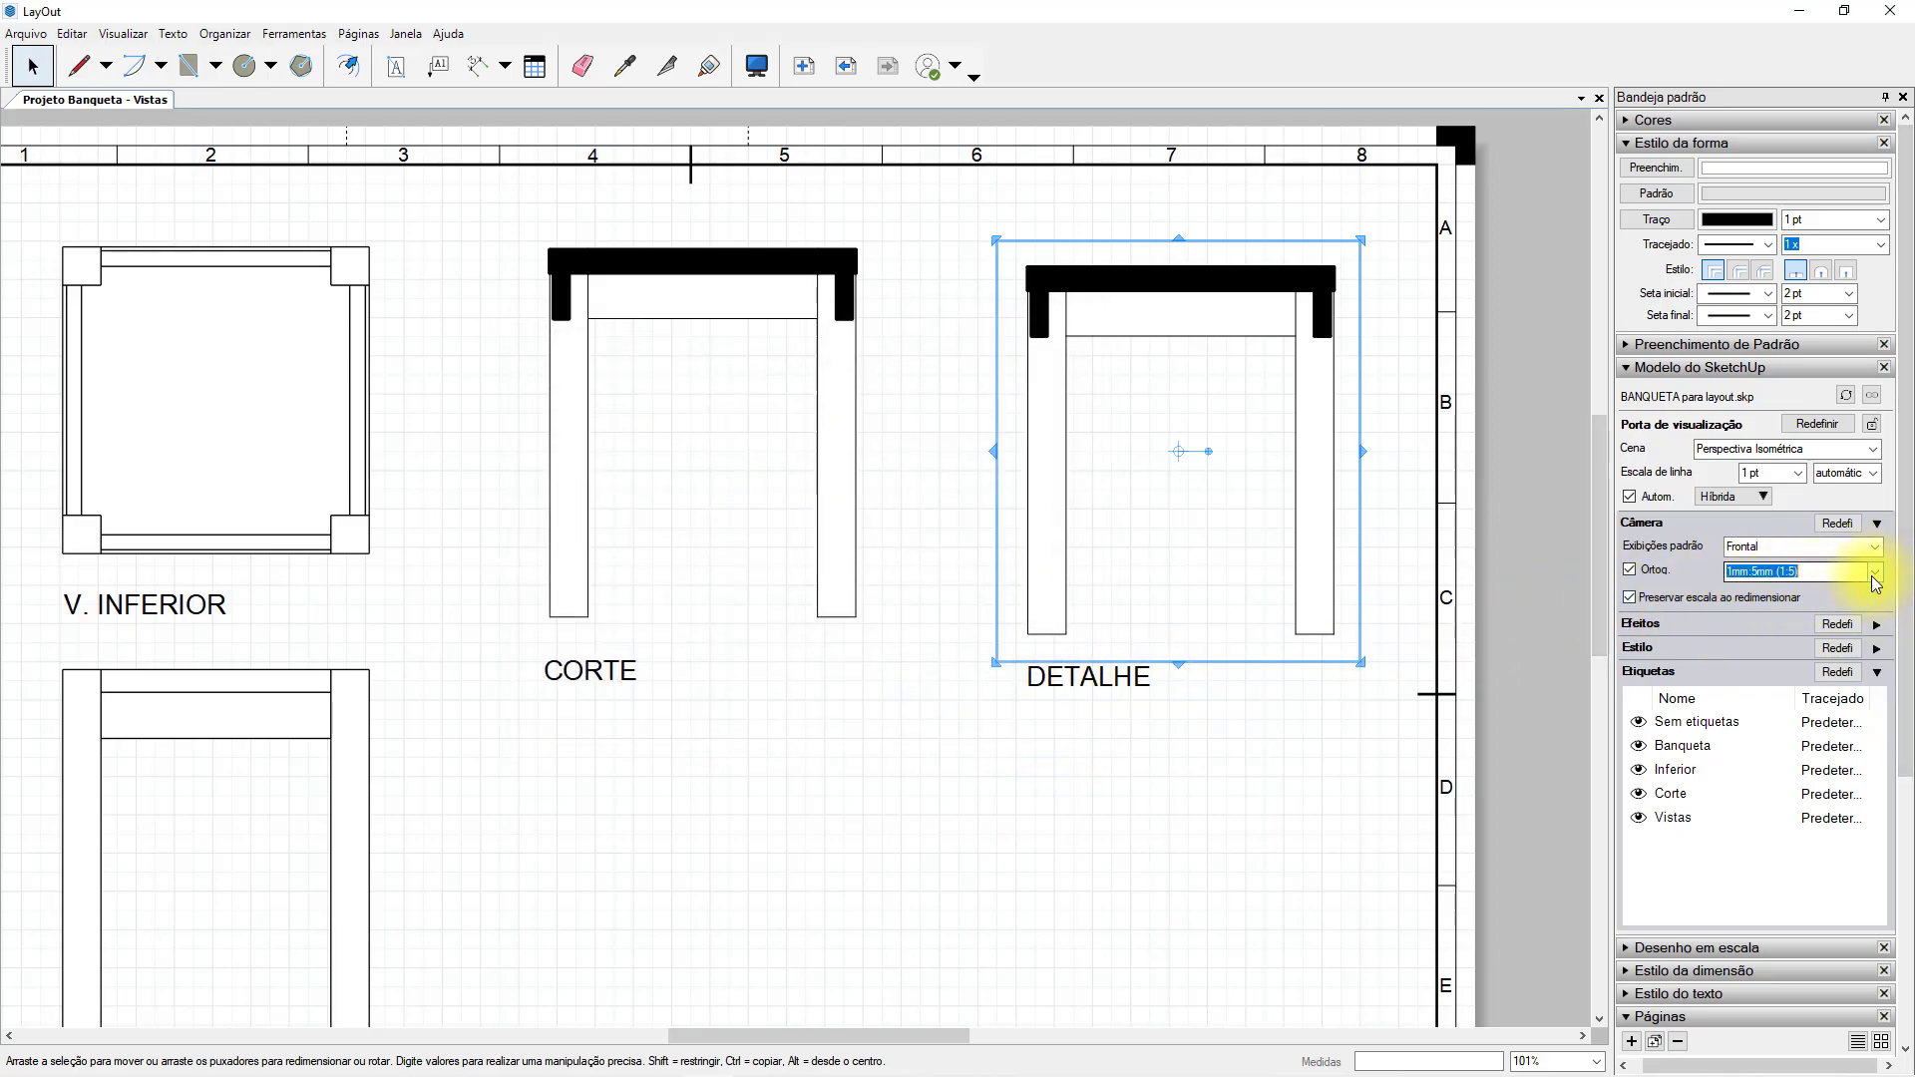
{"action": "left_click", "coordinate": [1824, 844]}
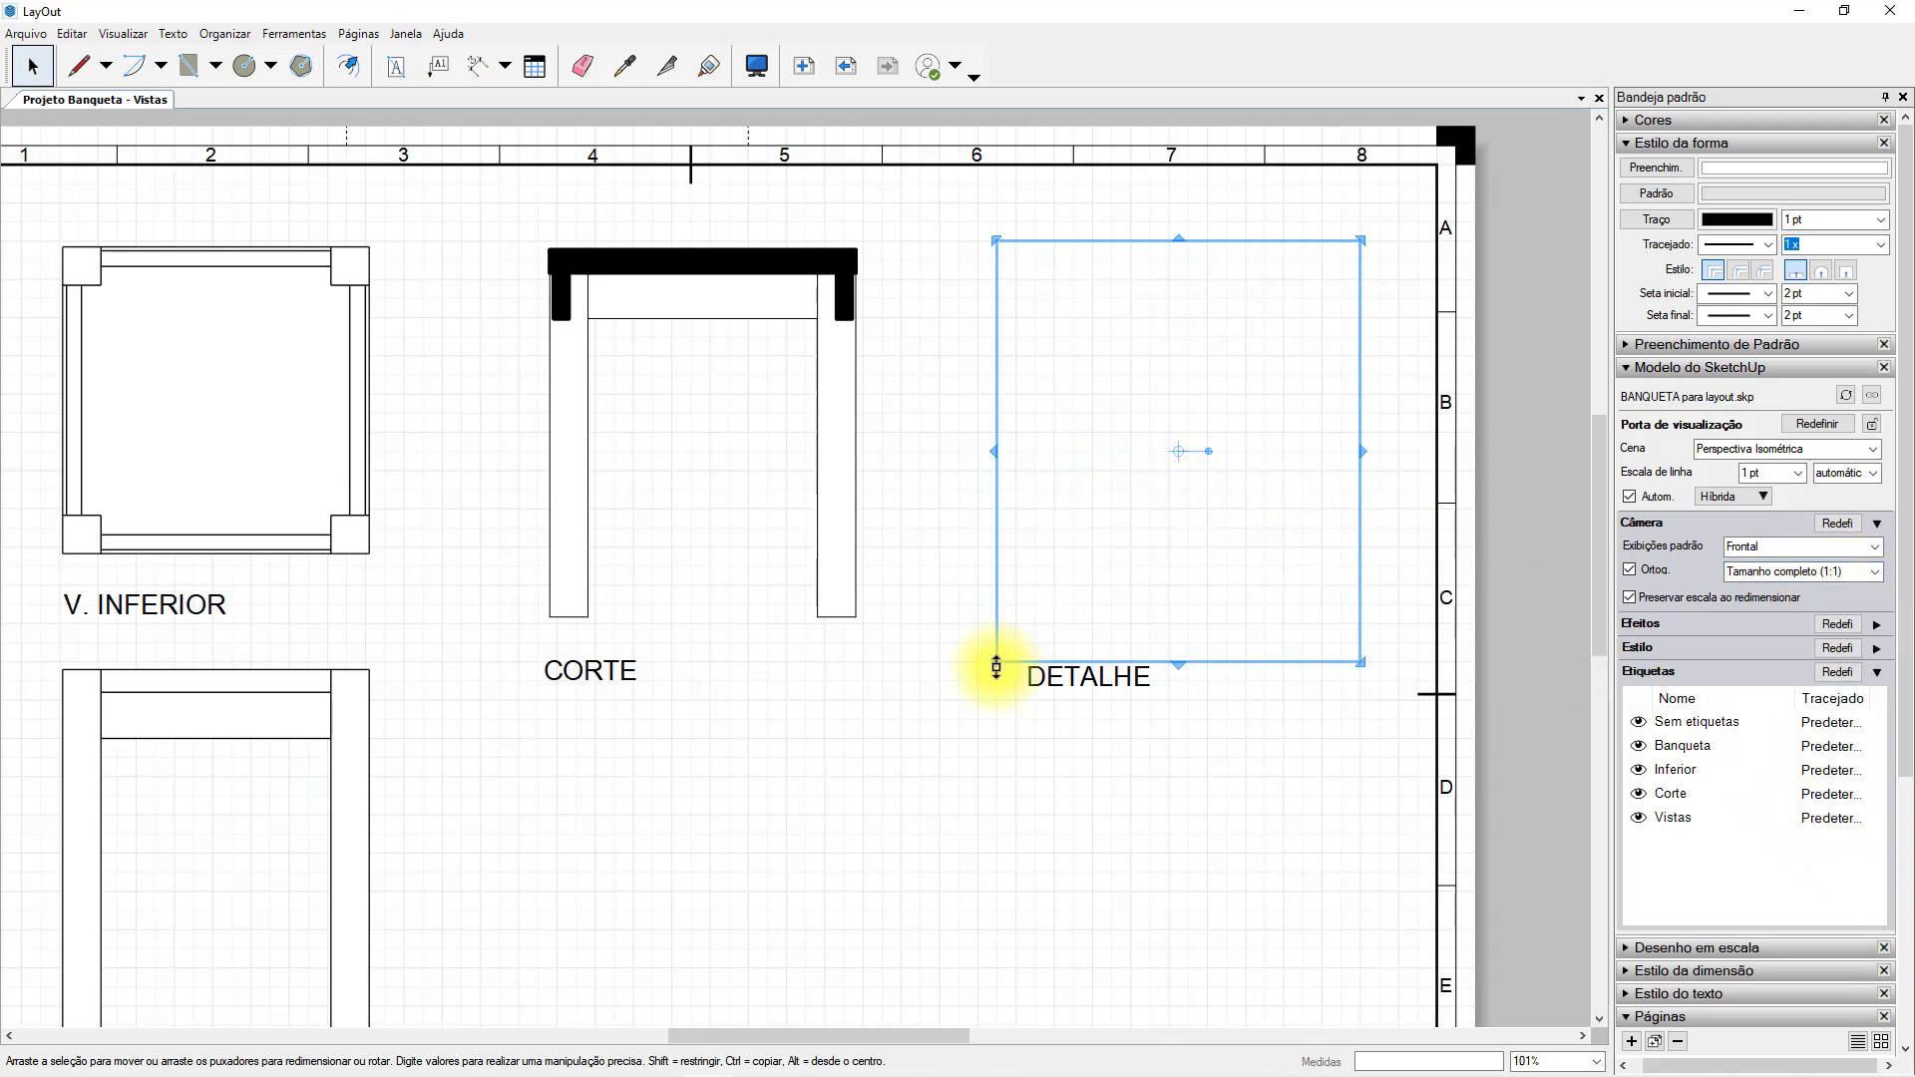
{"action": "left_click_drag", "start_coordinate": [996, 663], "coordinate": [770, 806]}
{"action": "scroll", "coordinate": [1025, 534], "scroll_direction": "down", "scroll_amount": 3}
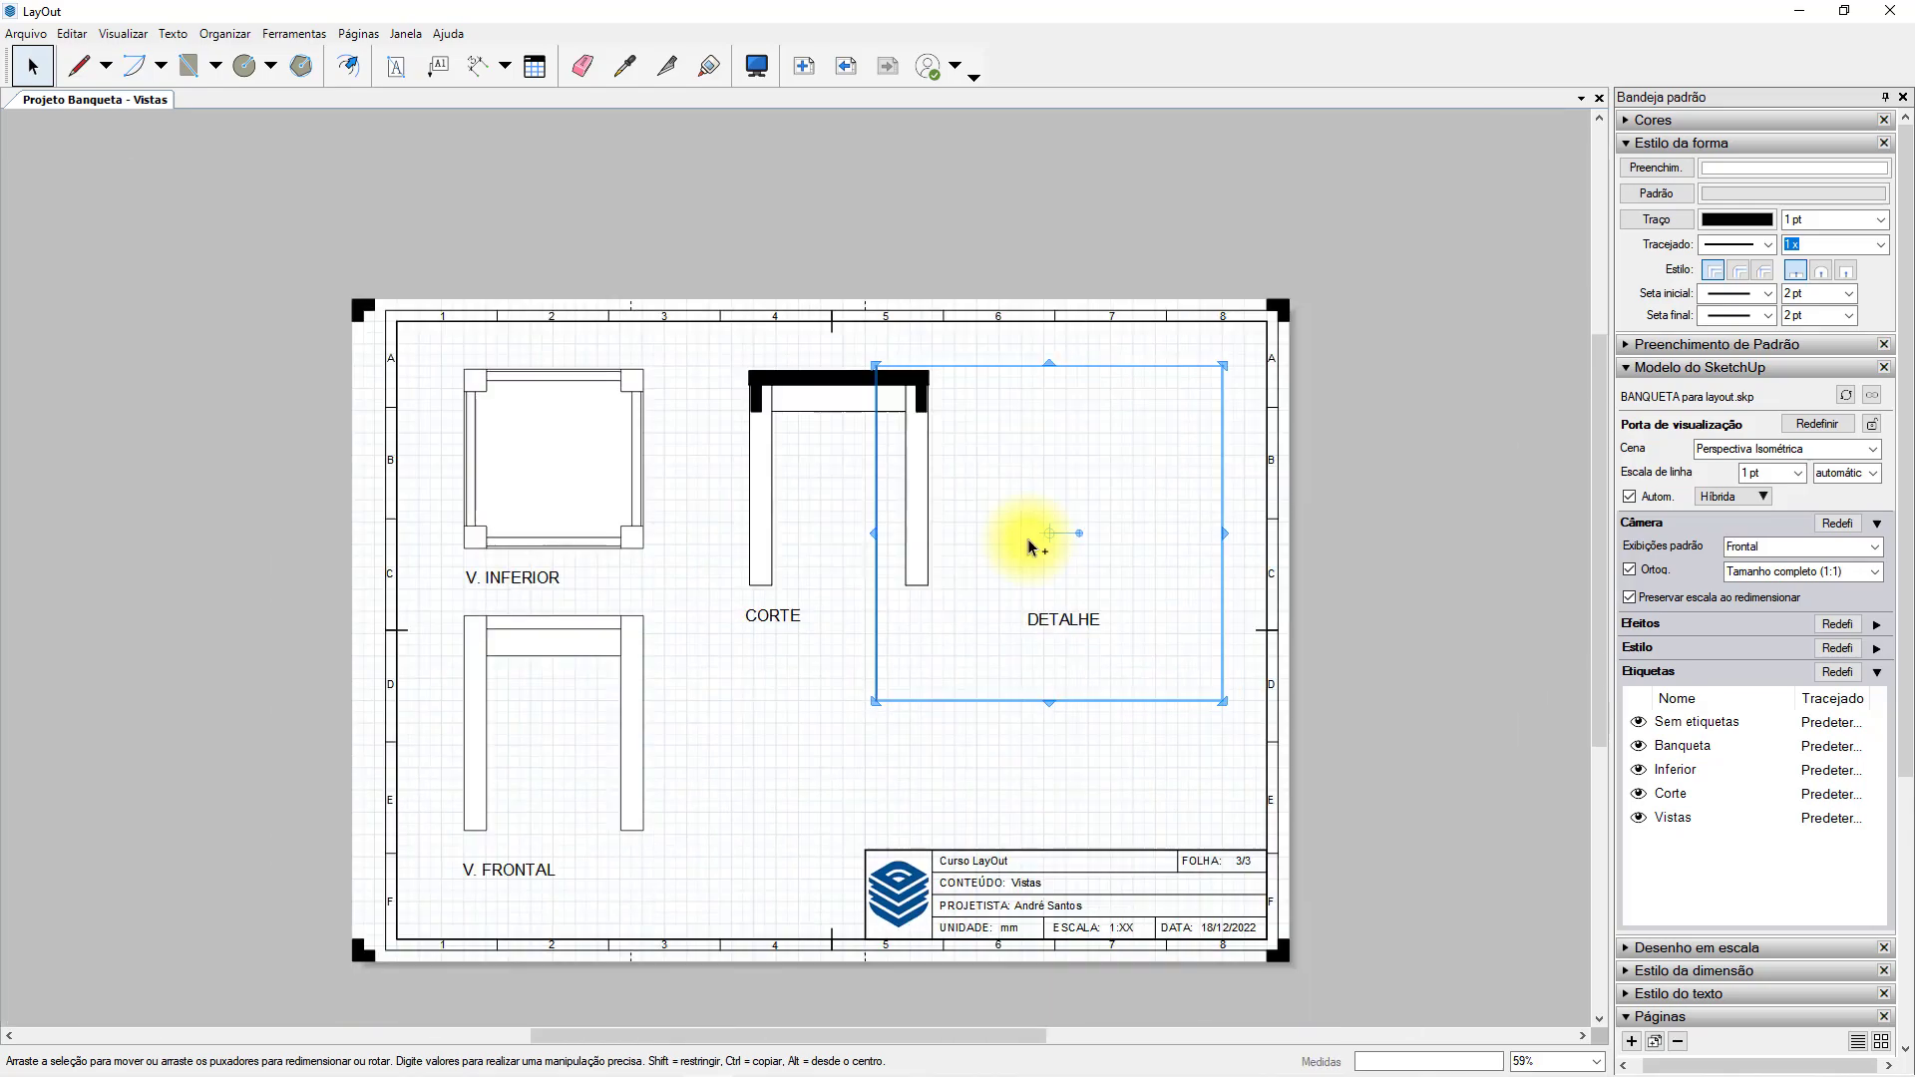
Reframe the detail viewport and adjust the model view inside it to show the stool's upper corner joint between seat, apron and leg.
{"action": "left_click", "coordinate": [1026, 539]}
{"action": "left_click", "coordinate": [853, 681]}
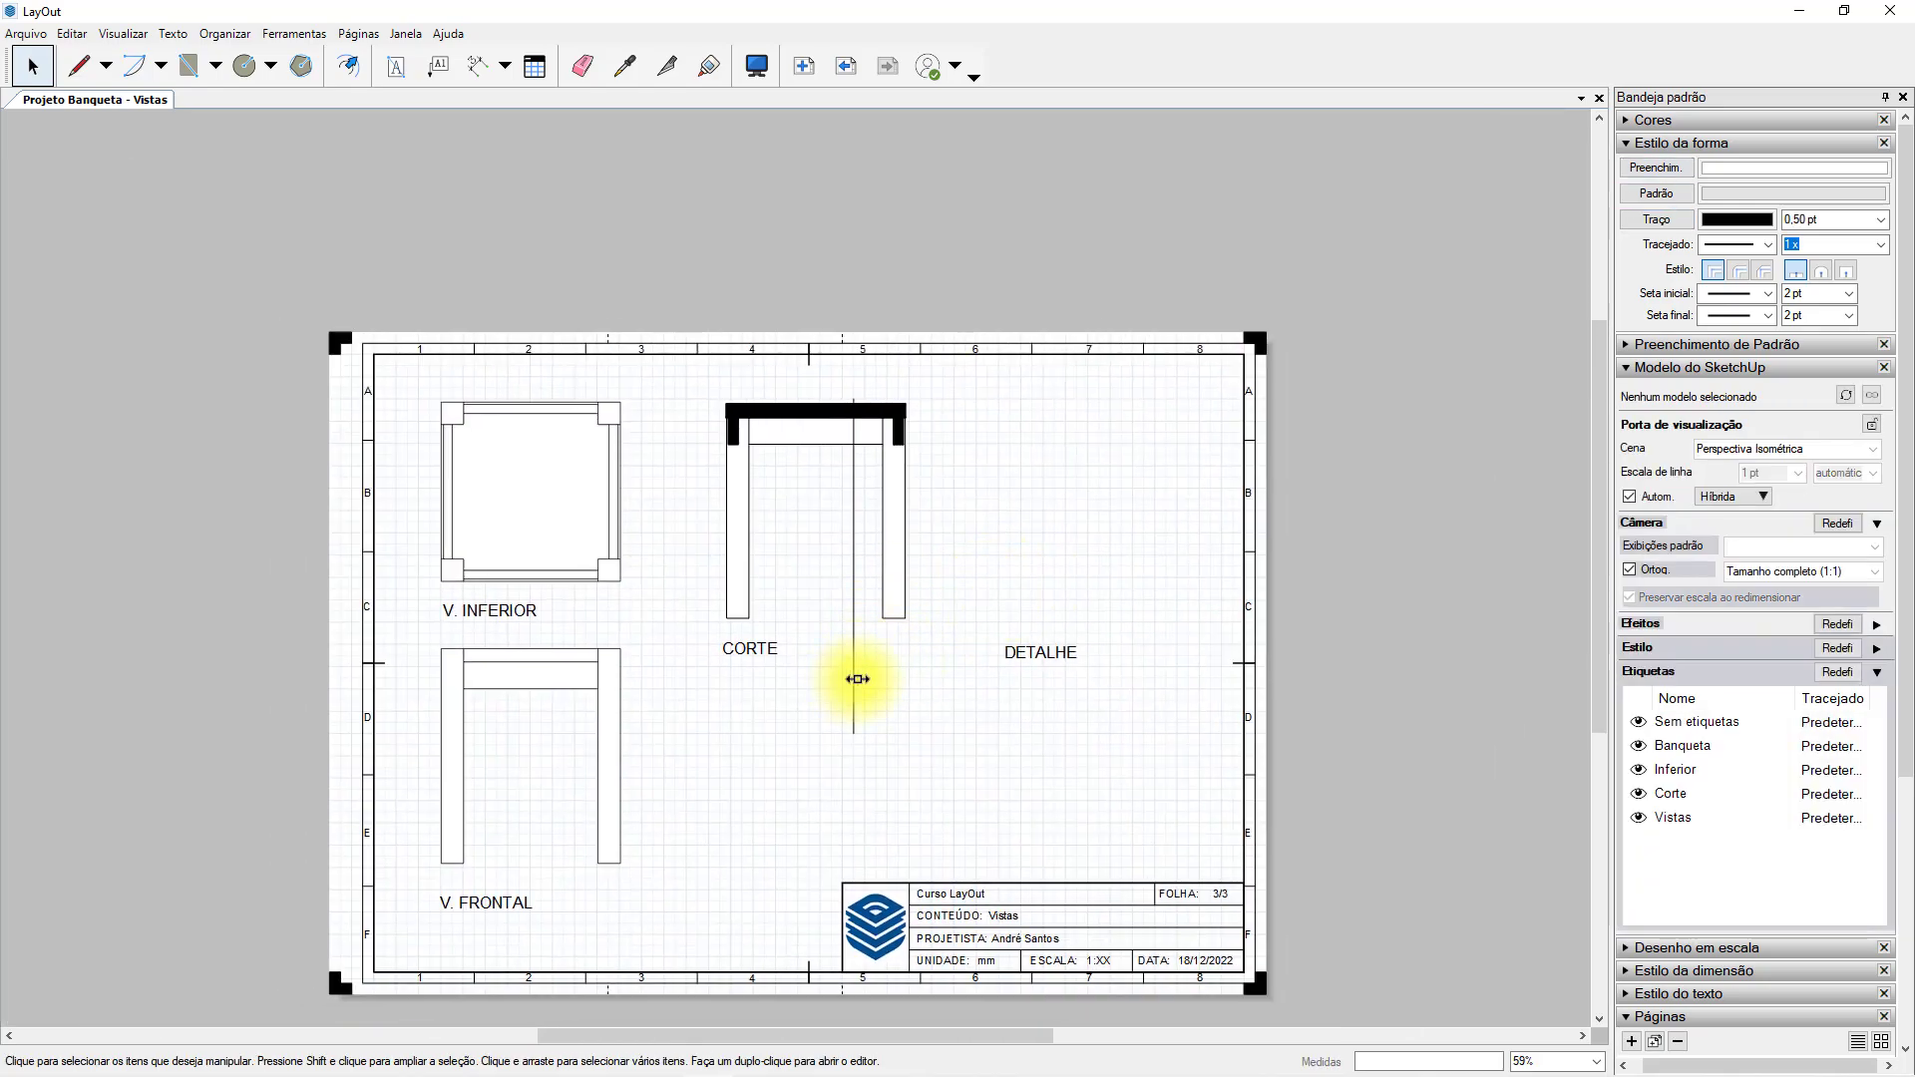
{"action": "left_click", "coordinate": [945, 589]}
{"action": "middle_click_drag", "start_coordinate": [945, 588], "coordinate": [1288, 556]}
{"action": "left_click", "coordinate": [893, 701]}
{"action": "double_click", "coordinate": [1040, 625]}
{"action": "mouse_move", "coordinate": [1085, 551]}
{"action": "middle_mouse_down"}
{"action": "mouse_move", "coordinate": [1150, 603]}
{"action": "mouse_move", "coordinate": [958, 624]}
{"action": "mouse_move", "coordinate": [1137, 560]}
{"action": "mouse_move", "coordinate": [997, 558]}
{"action": "middle_mouse_up"}
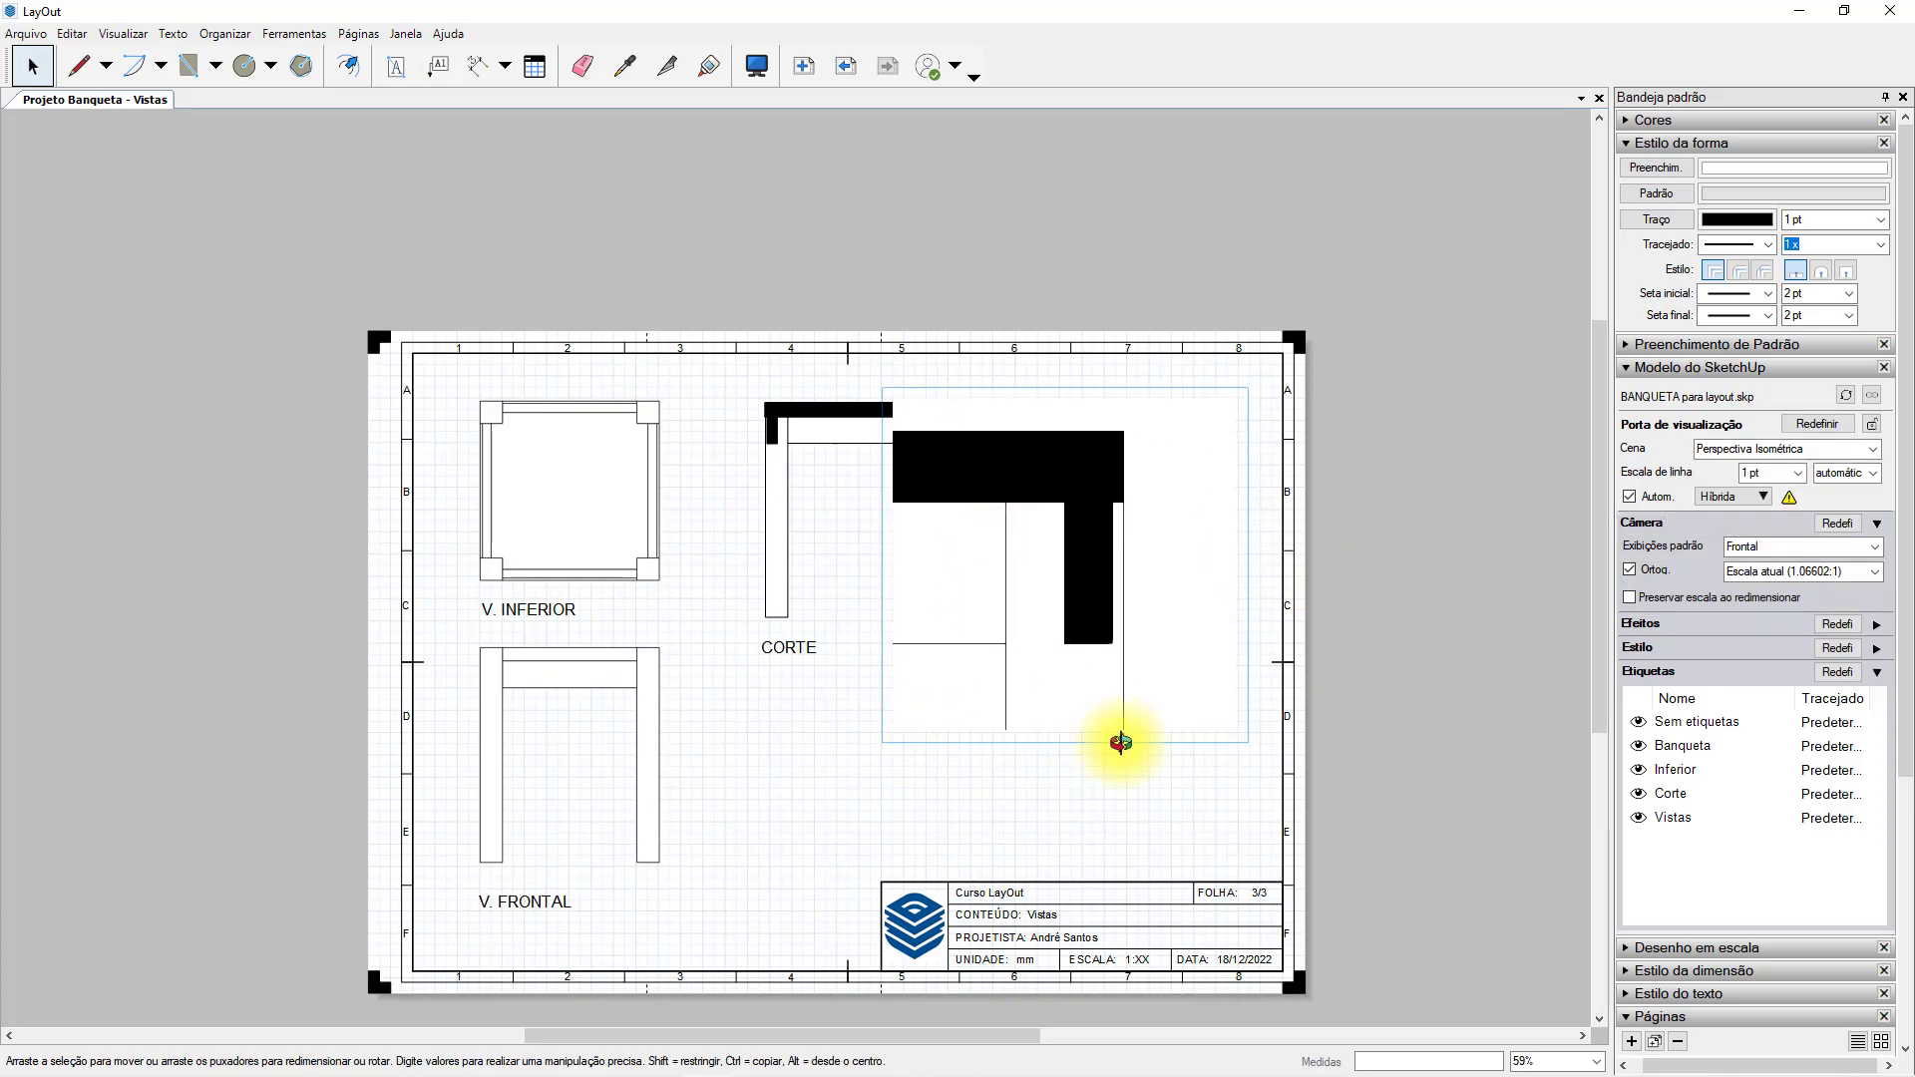
{"action": "left_click", "coordinate": [1163, 787]}
Move the detail viewport away from the section view and place the DETALHE title beneath it.
{"action": "left_click_drag", "start_coordinate": [1066, 496], "coordinate": [1205, 481]}
{"action": "left_click", "coordinate": [1106, 758]}
{"action": "left_click_drag", "start_coordinate": [1058, 656], "coordinate": [1027, 733]}
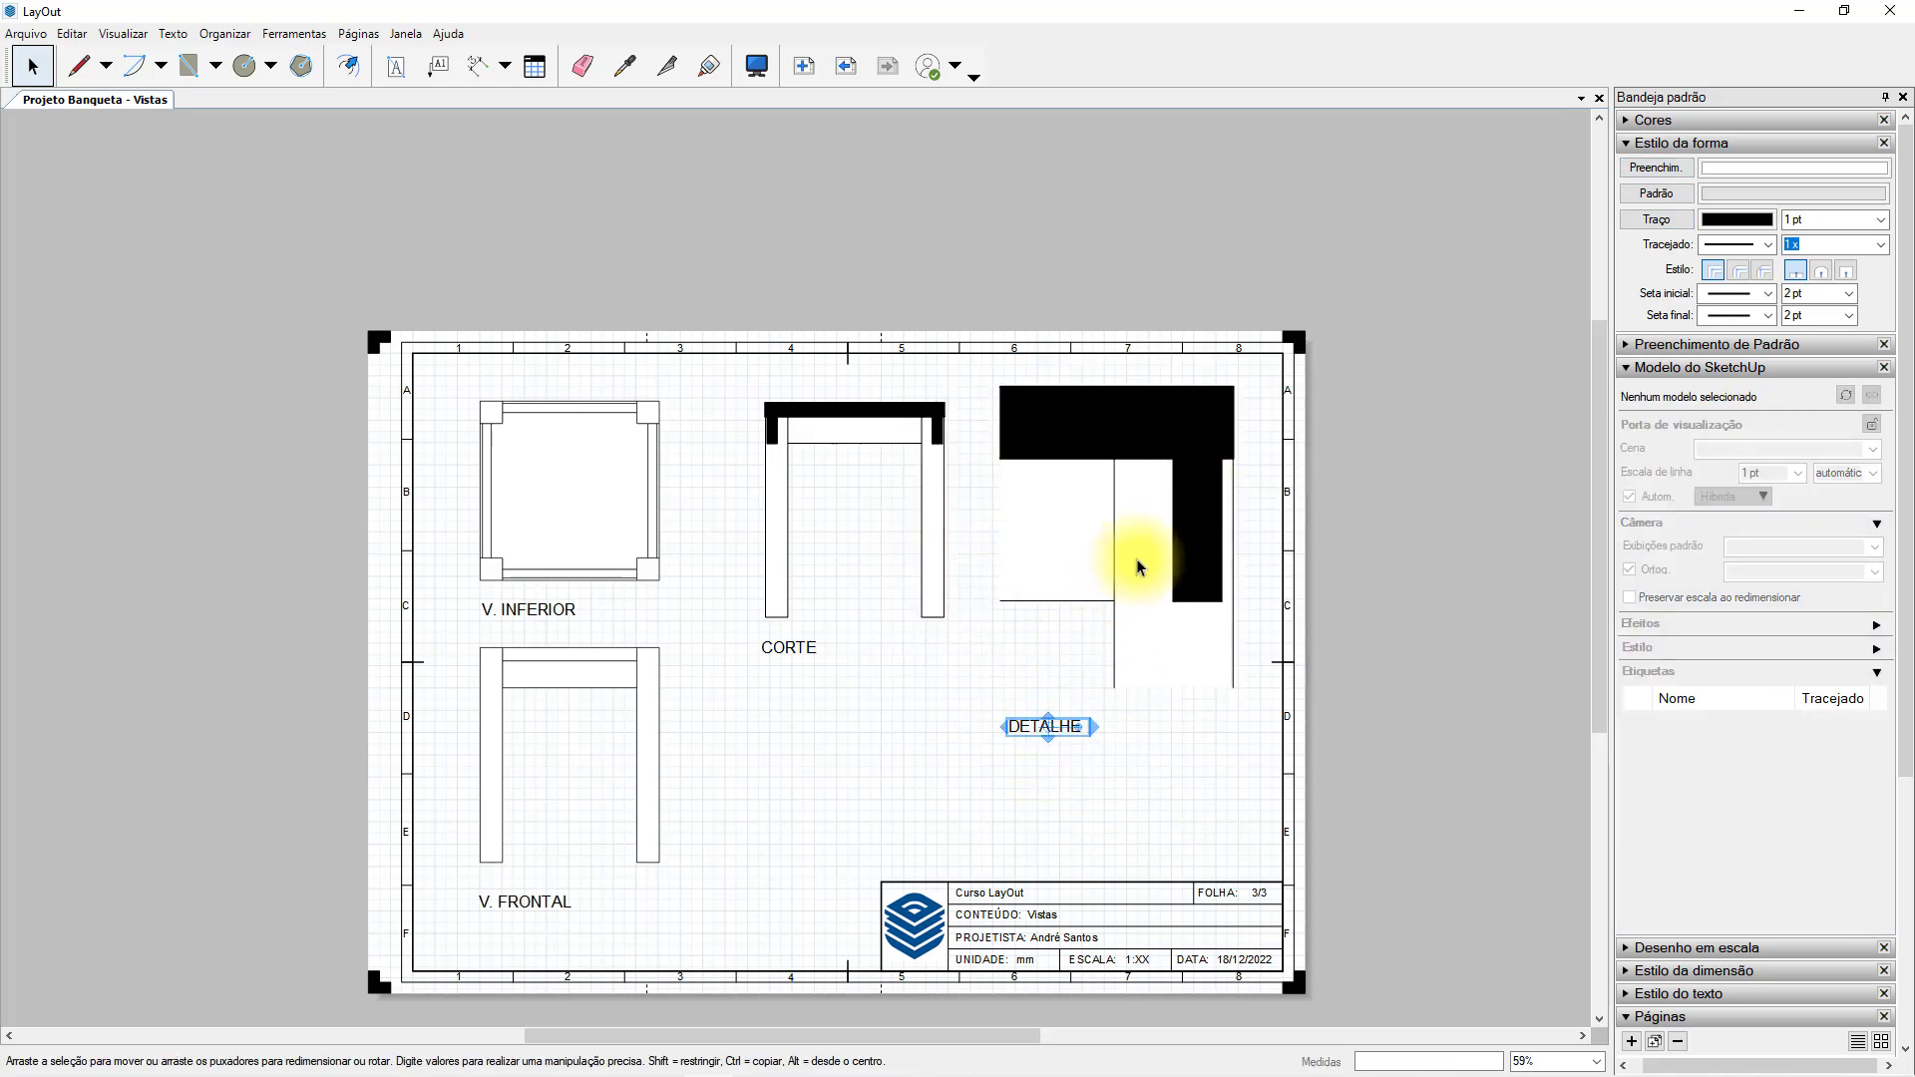
Set the detail viewport's scale to 1 mm:2 mm (1:2).
{"action": "left_click", "coordinate": [1111, 576]}
{"action": "left_click", "coordinate": [1806, 572]}
{"action": "left_click", "coordinate": [1808, 853]}
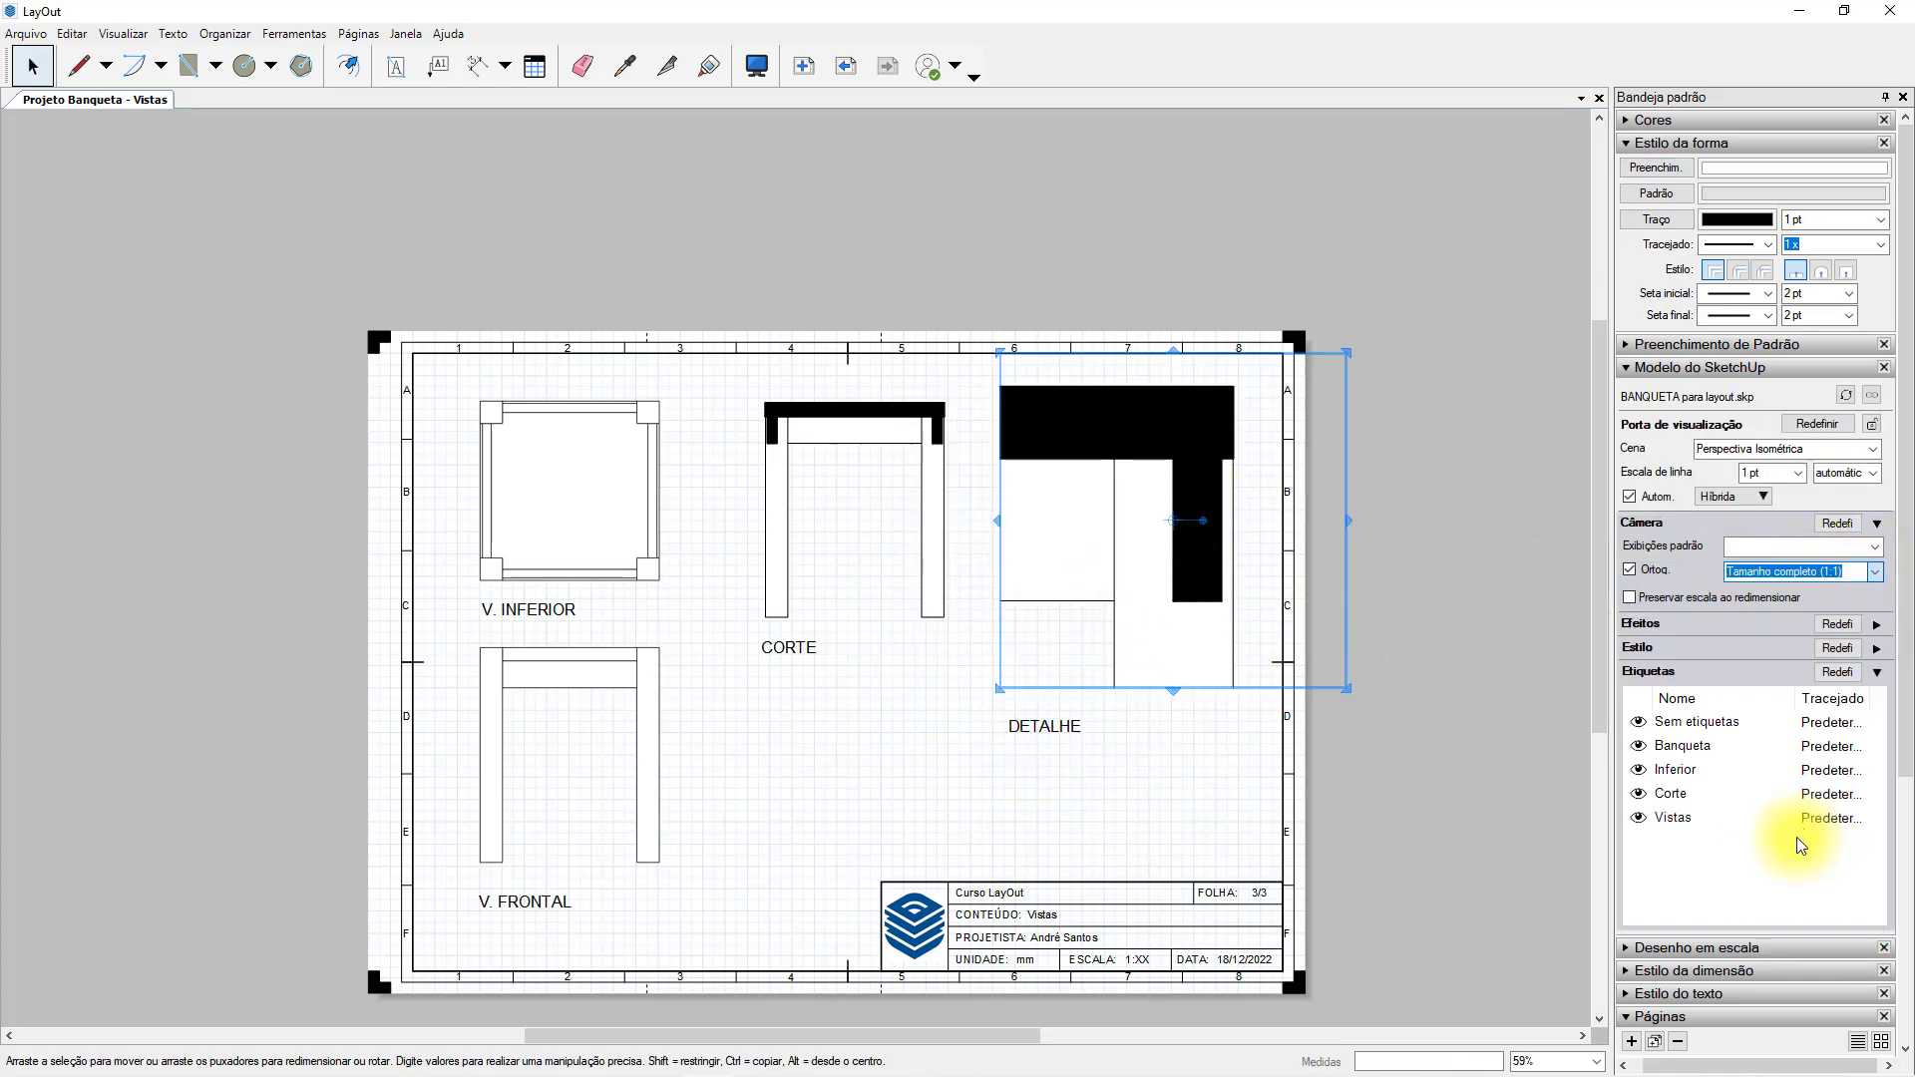
{"action": "left_click", "coordinate": [1875, 572]}
{"action": "scroll", "coordinate": [1855, 798], "scroll_direction": "down", "scroll_amount": 5}
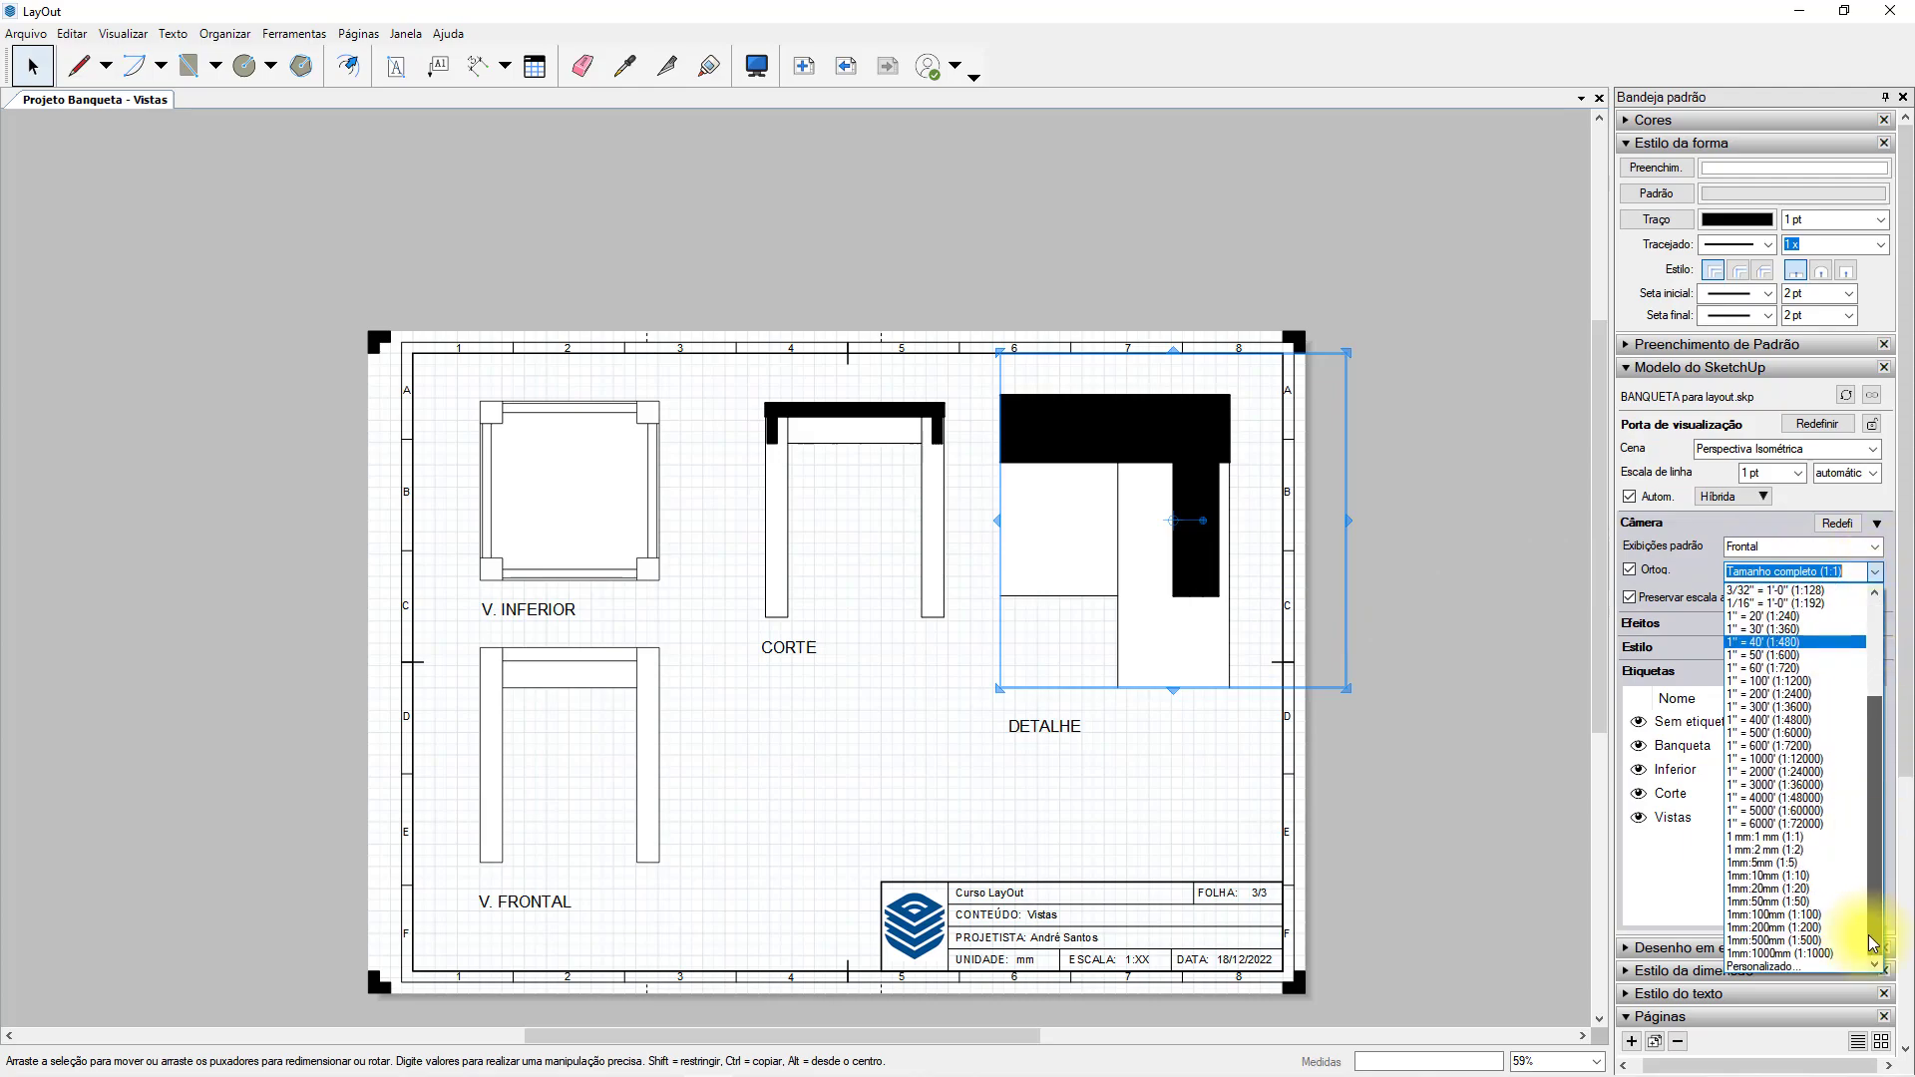
{"action": "left_click", "coordinate": [1809, 855]}
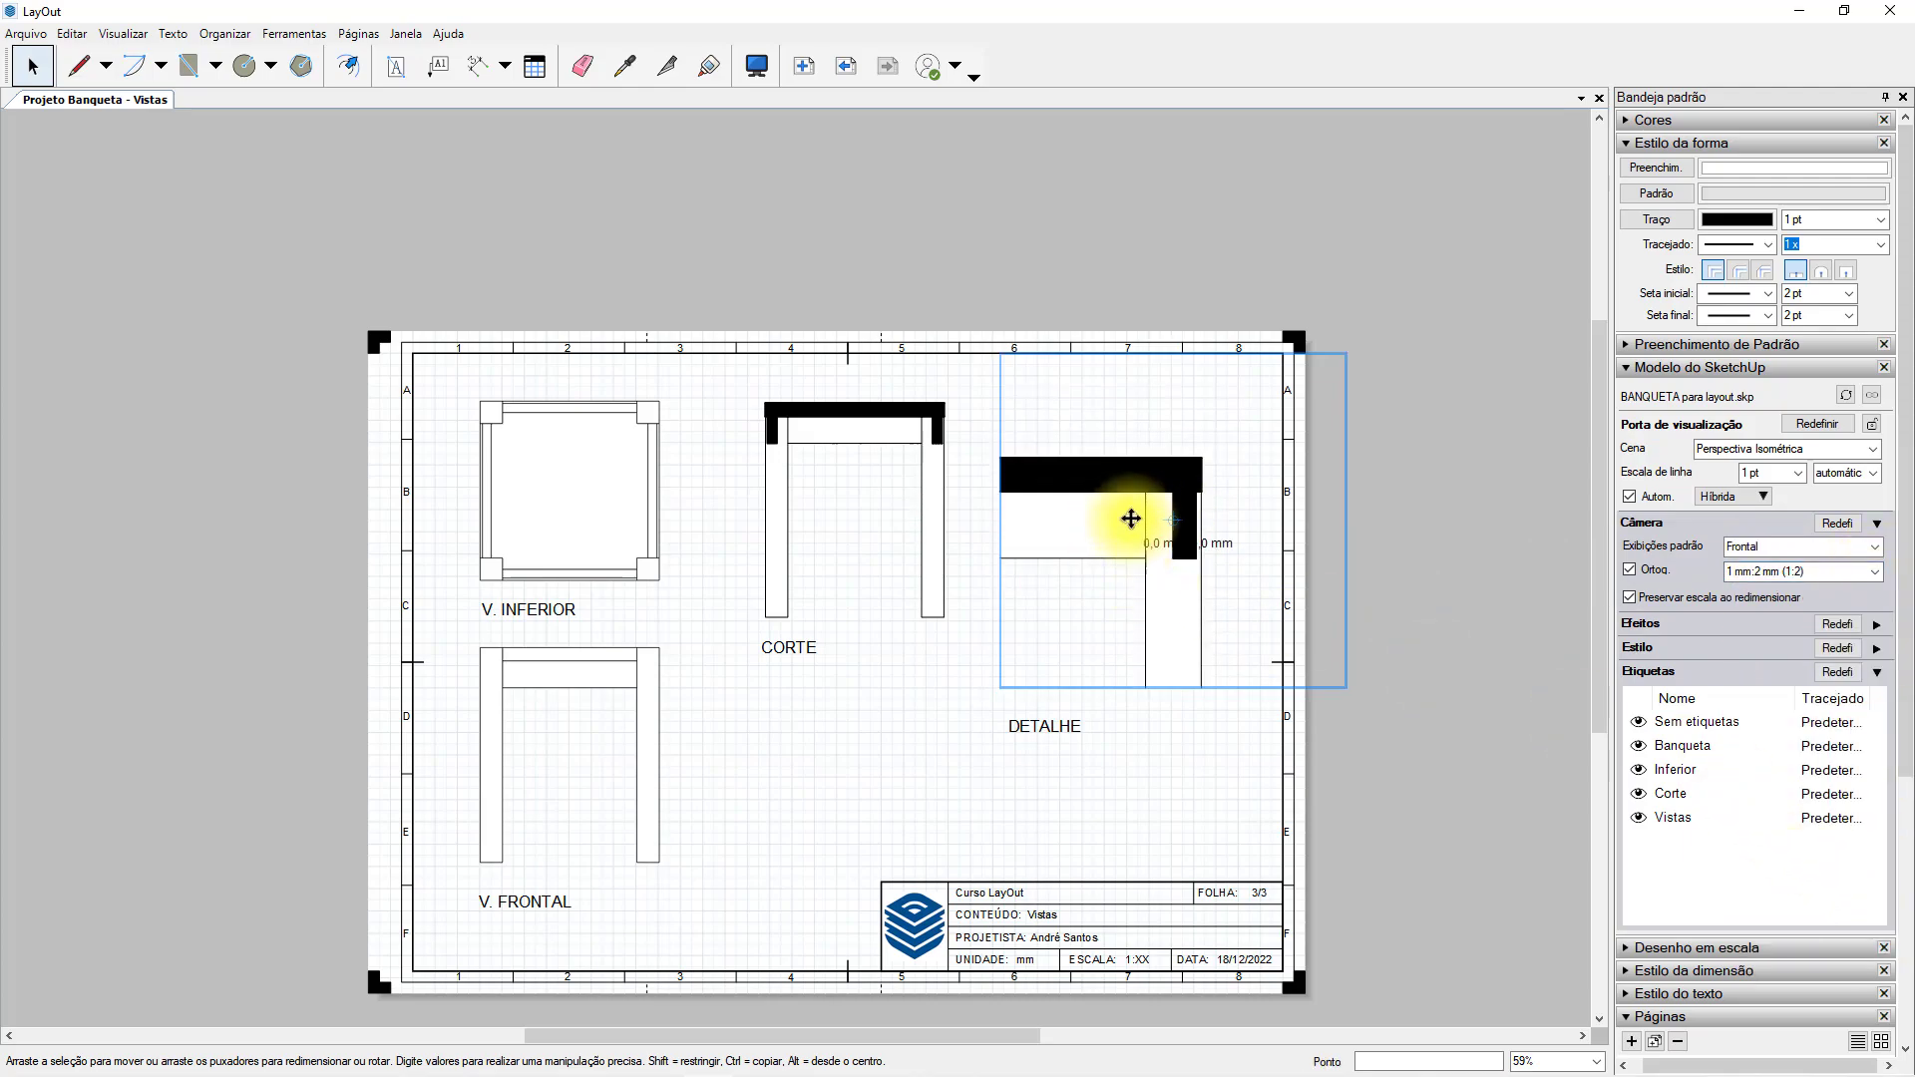
Move the detail viewport up level with the section view and crop its frame closely around the corner joint.
{"action": "left_click_drag", "start_coordinate": [1132, 525], "coordinate": [1130, 473]}
{"action": "left_click_drag", "start_coordinate": [1347, 303], "coordinate": [1216, 386]}
{"action": "left_click_drag", "start_coordinate": [998, 646], "coordinate": [1055, 573]}
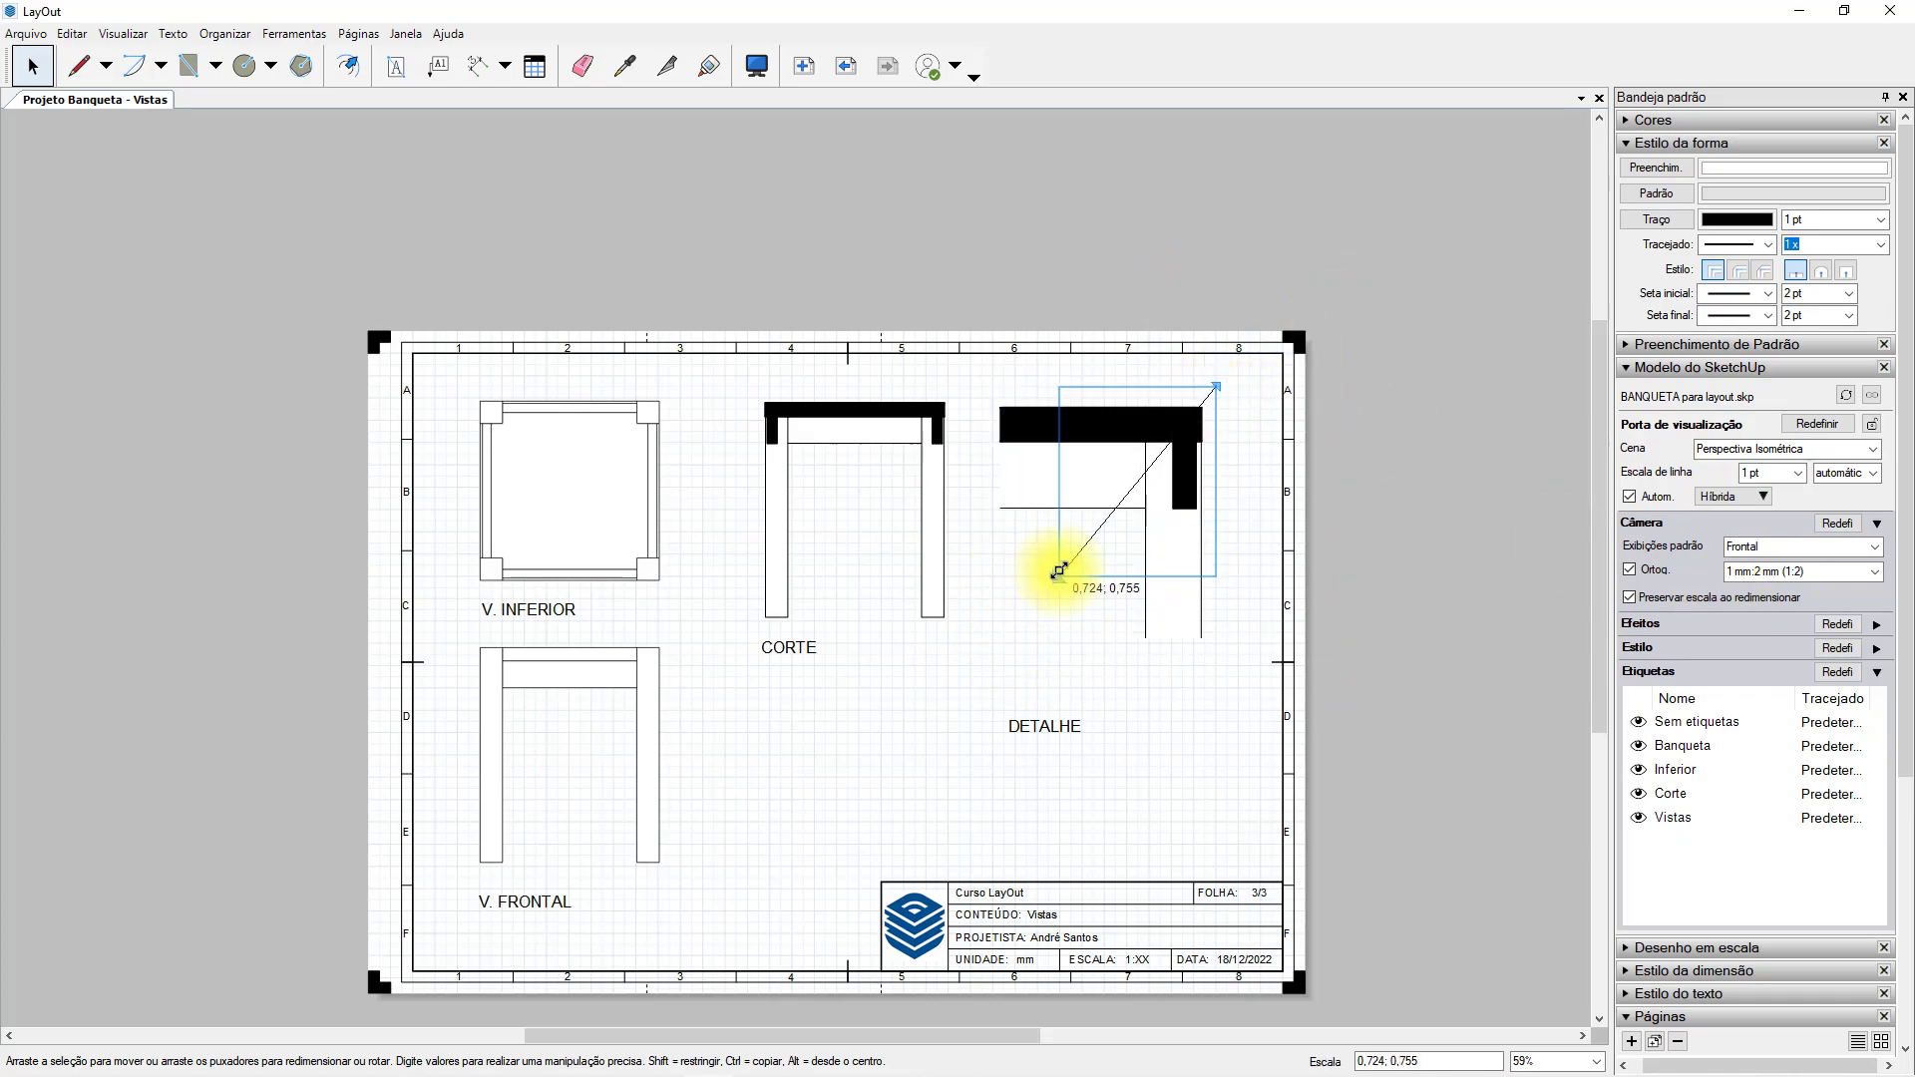
{"action": "left_click", "coordinate": [1184, 735]}
{"action": "left_click", "coordinate": [1163, 527]}
Move the DETALHE title up to just below the detail view, in line with its left edge.
{"action": "left_click", "coordinate": [1089, 716]}
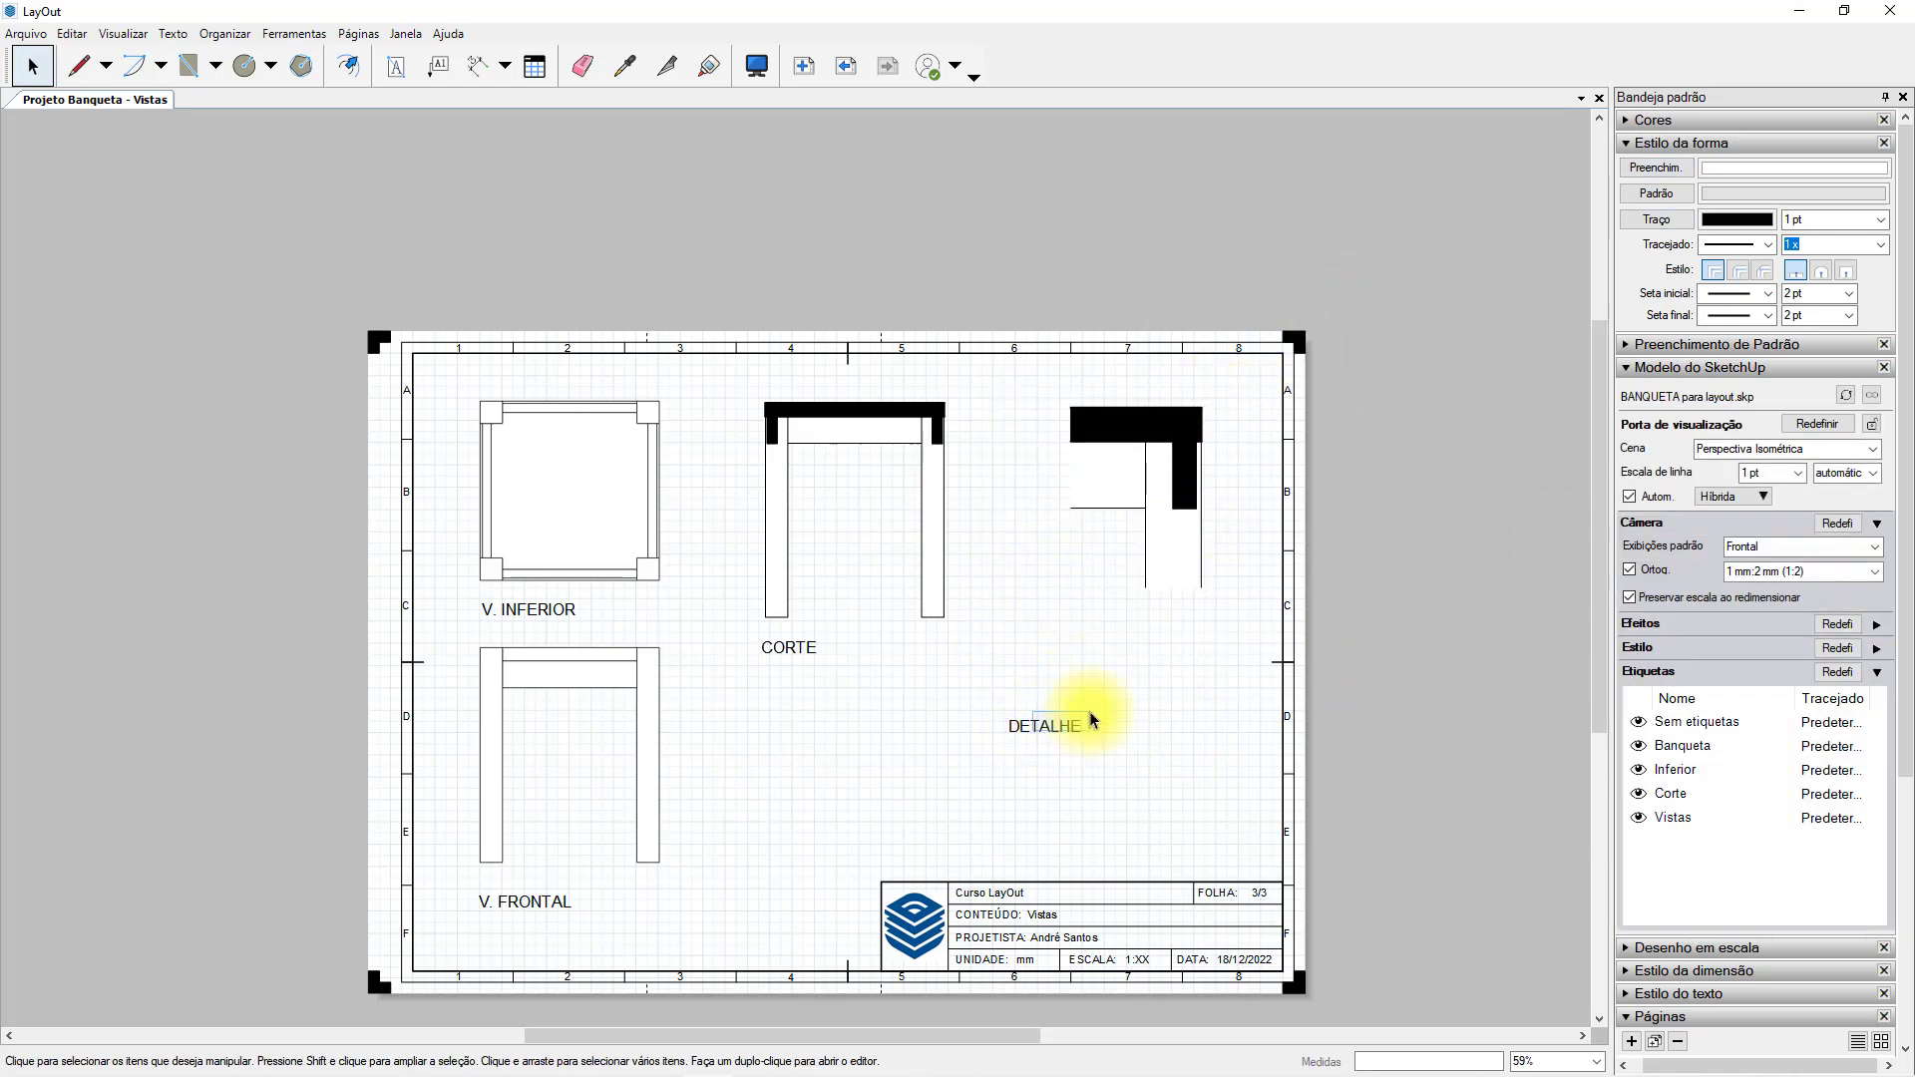
{"action": "scroll", "coordinate": [1084, 730], "scroll_direction": "up", "scroll_amount": 2}
{"action": "left_click_drag", "start_coordinate": [983, 735], "coordinate": [1078, 556]}
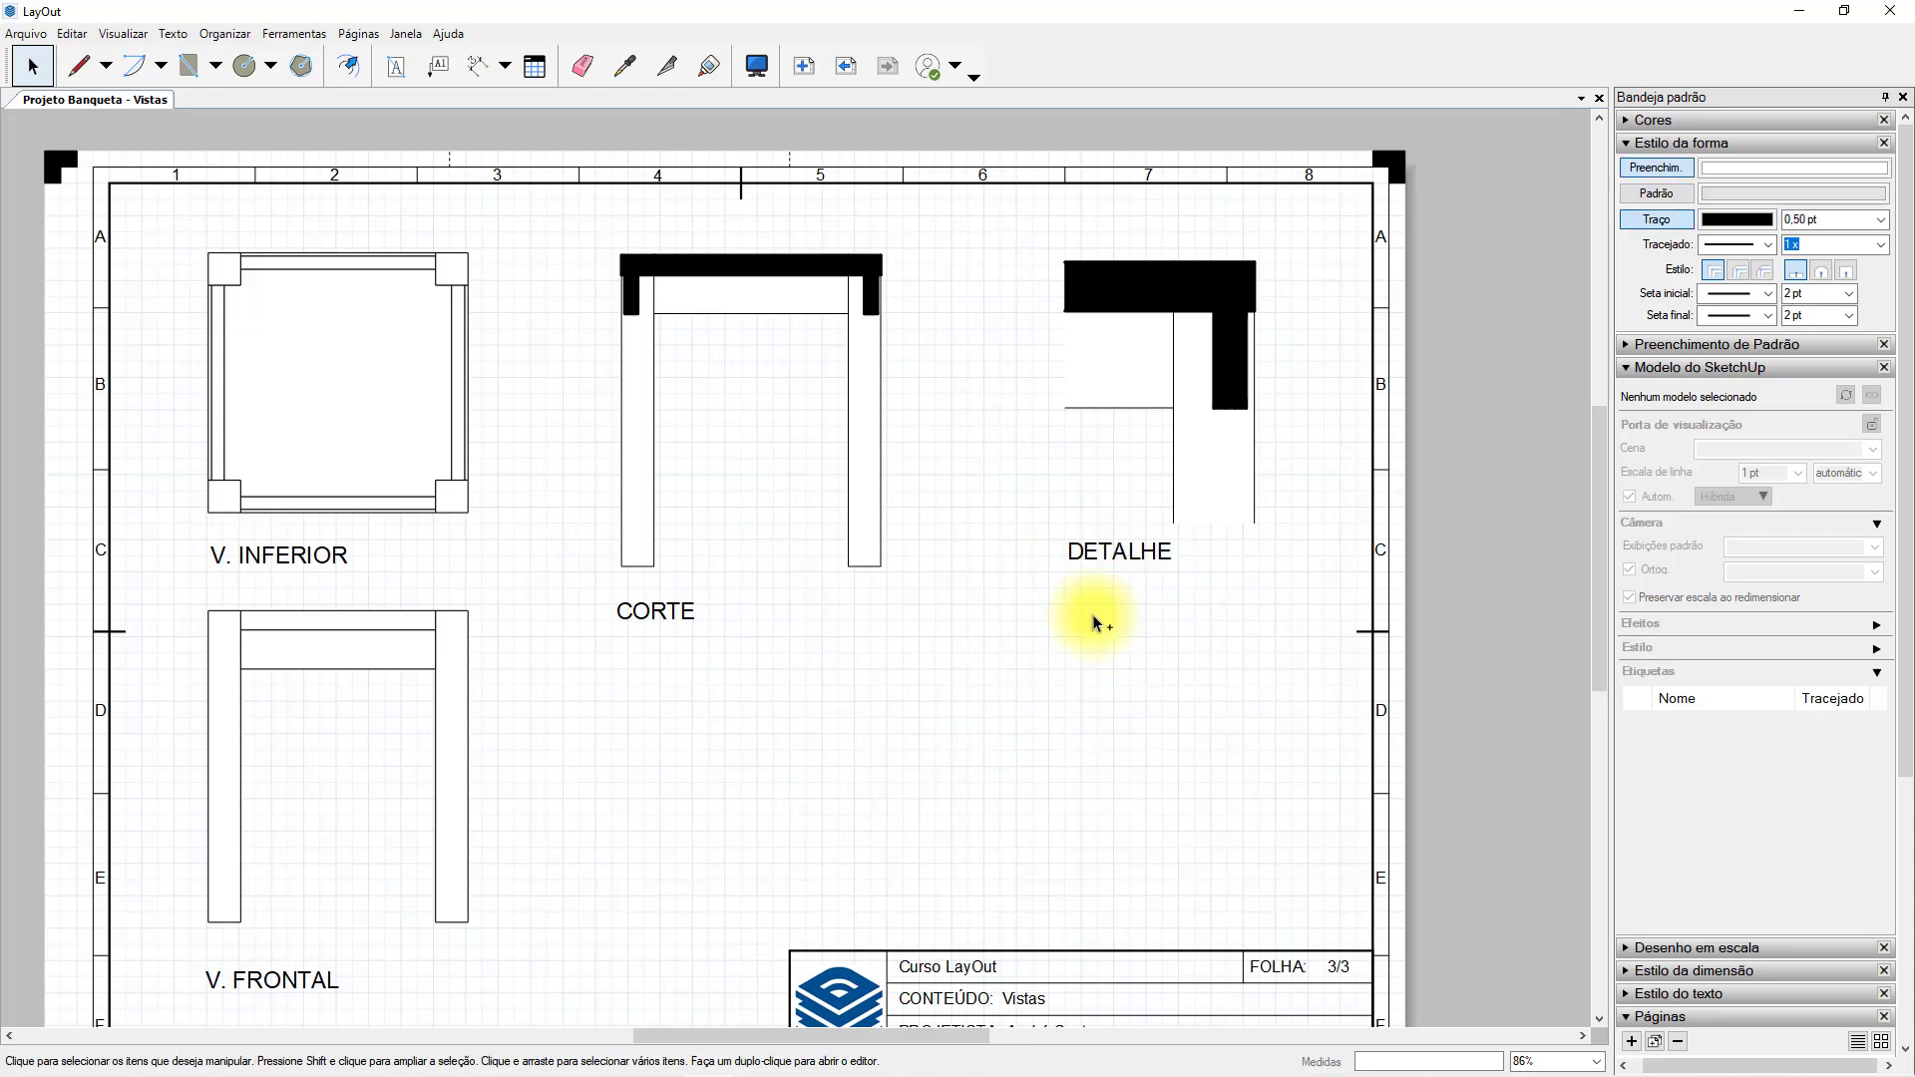
{"action": "scroll", "coordinate": [1087, 621], "scroll_direction": "down", "scroll_amount": 2}
{"action": "scroll", "coordinate": [1084, 621], "scroll_direction": "down", "scroll_amount": 1}
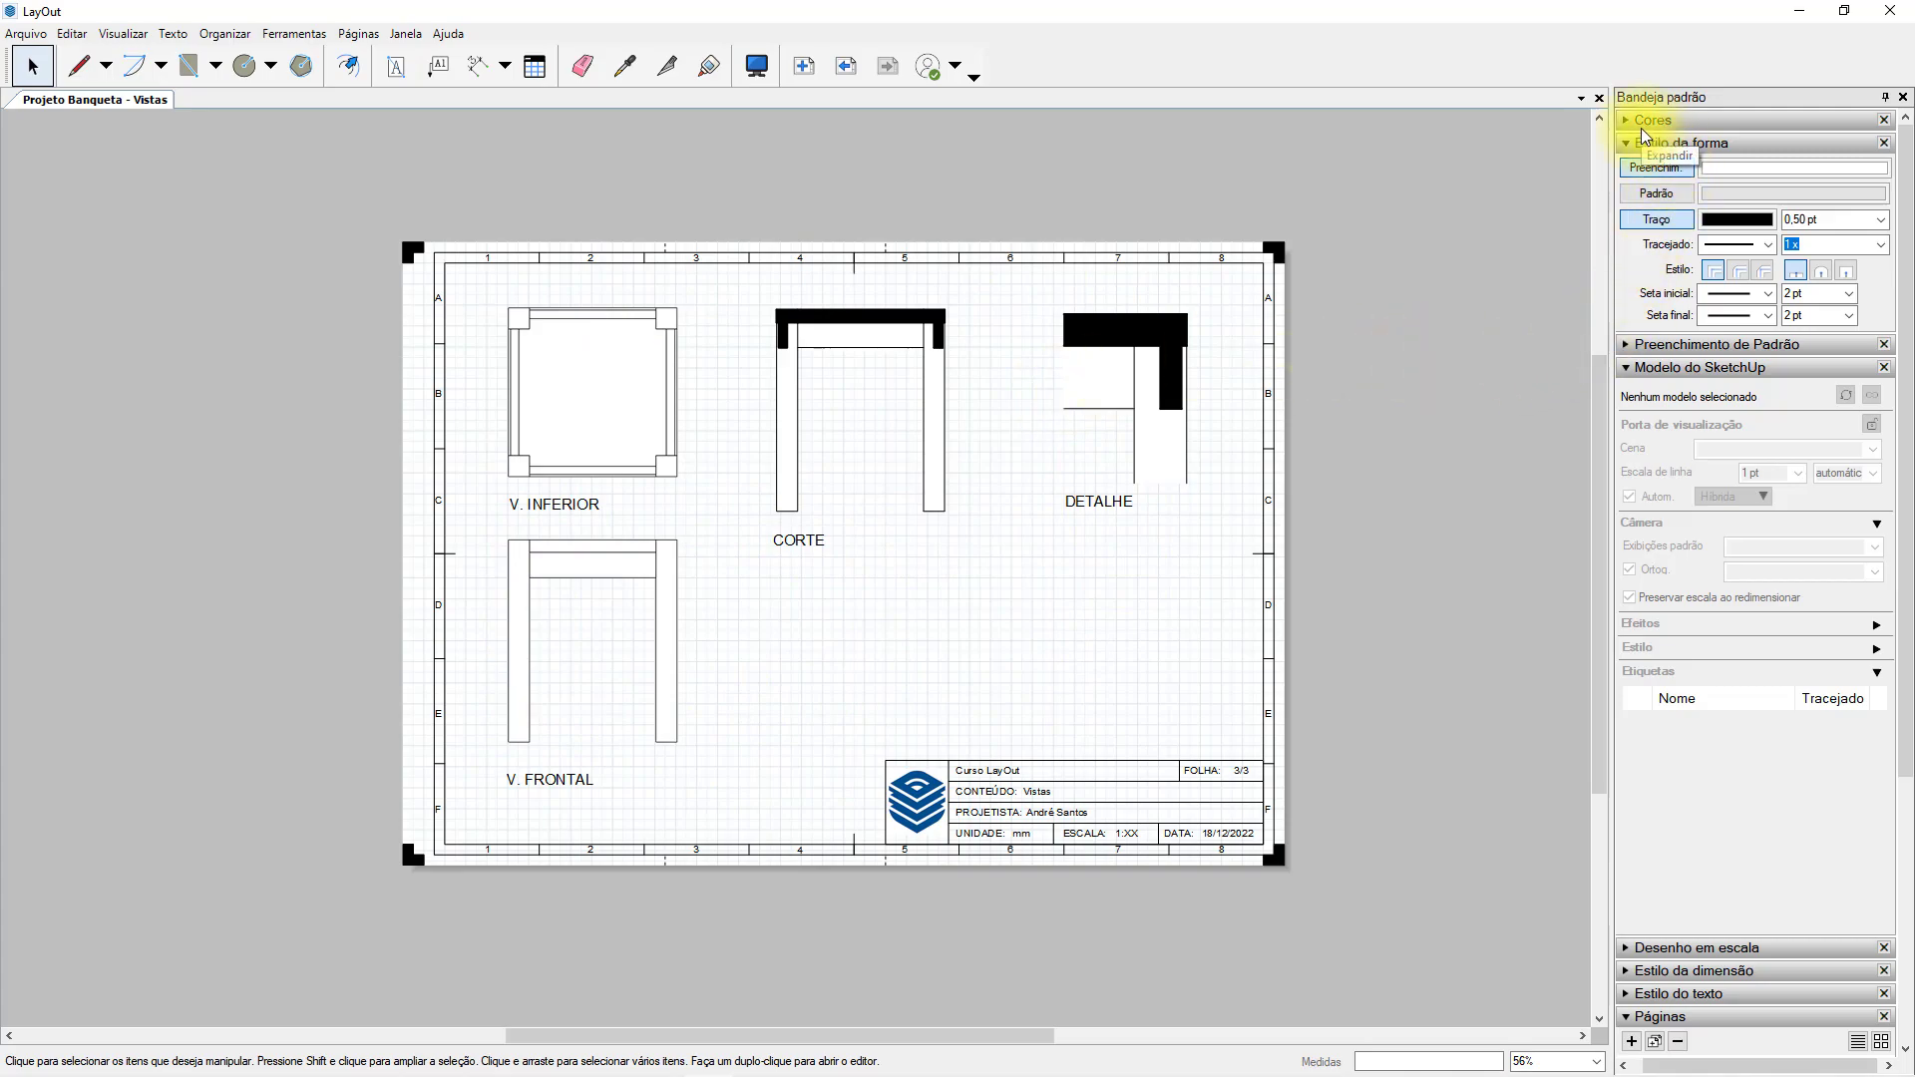
Collapse the SketchUp model settings and view the Perspectiva and Perspectiva Explodida pages.
{"action": "left_click", "coordinate": [1630, 372]}
{"action": "left_click", "coordinate": [1699, 533]}
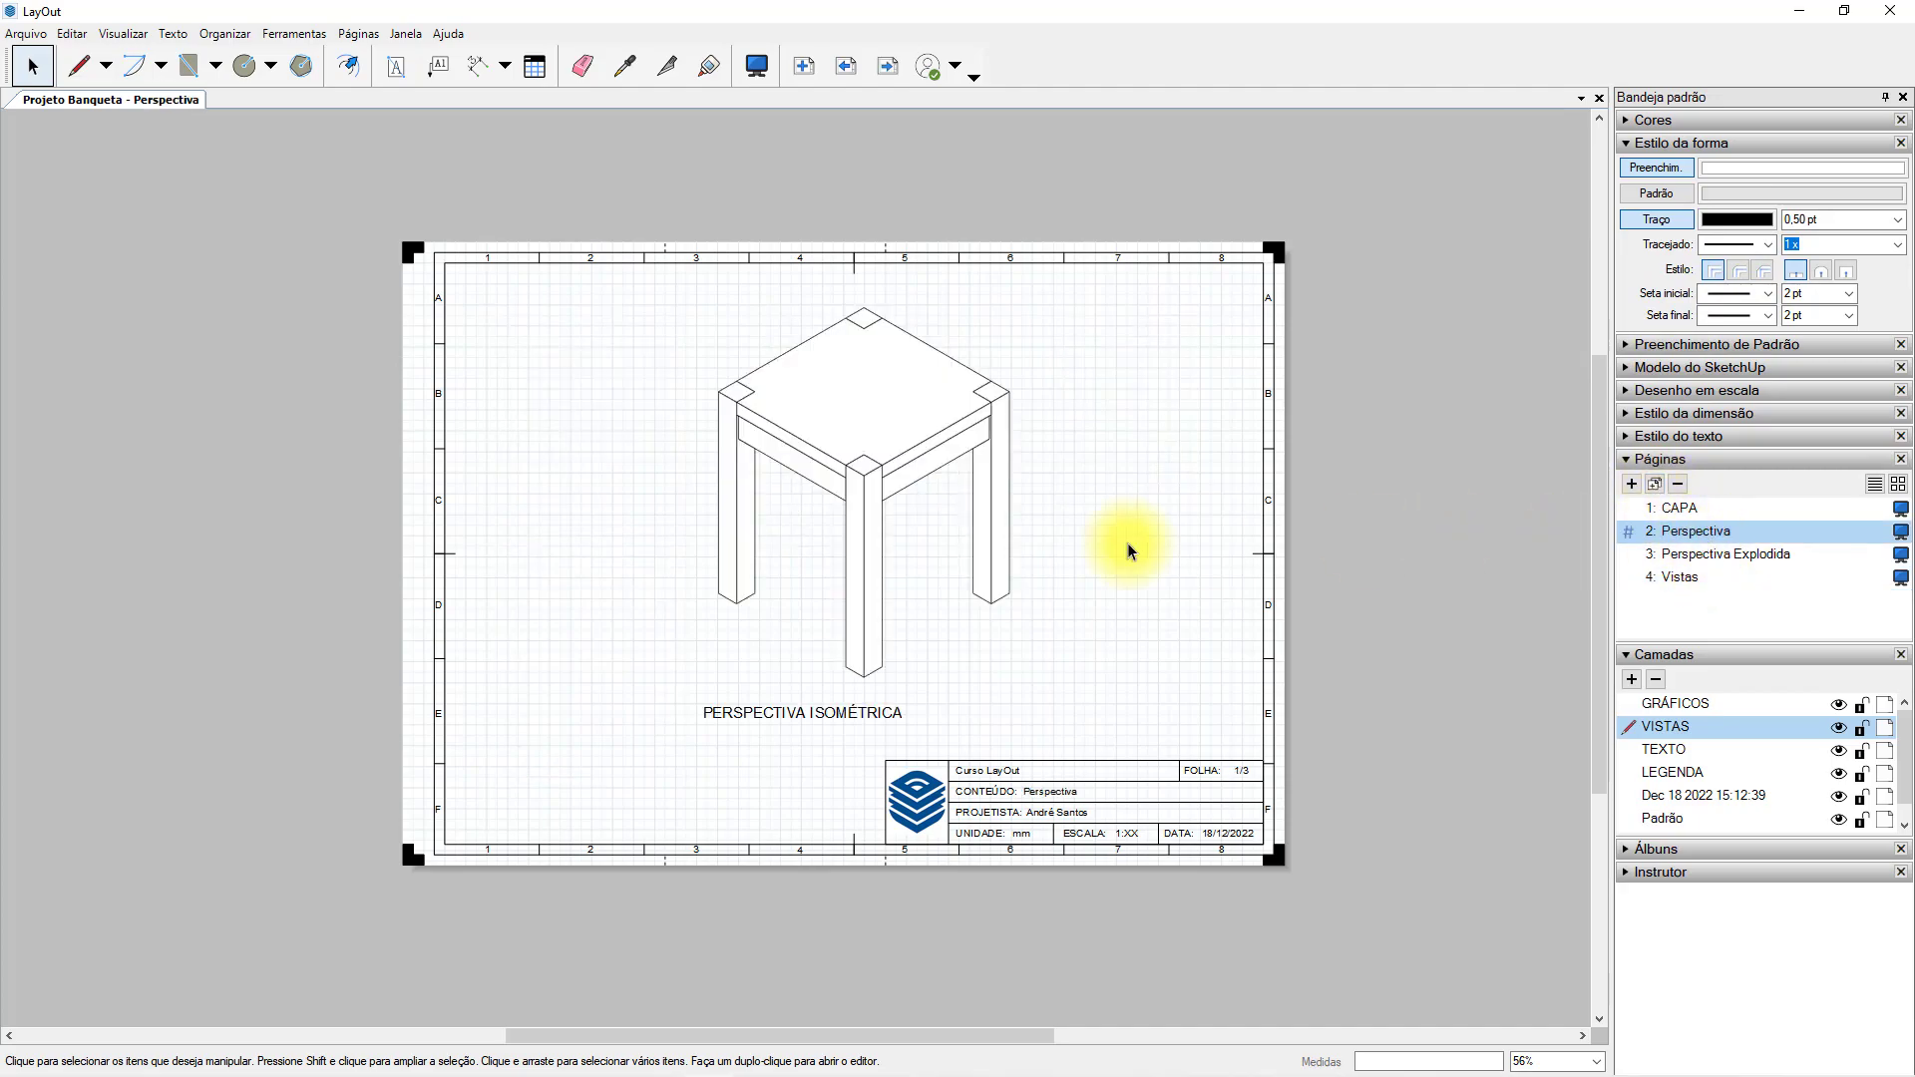
{"action": "left_click", "coordinate": [1686, 557]}
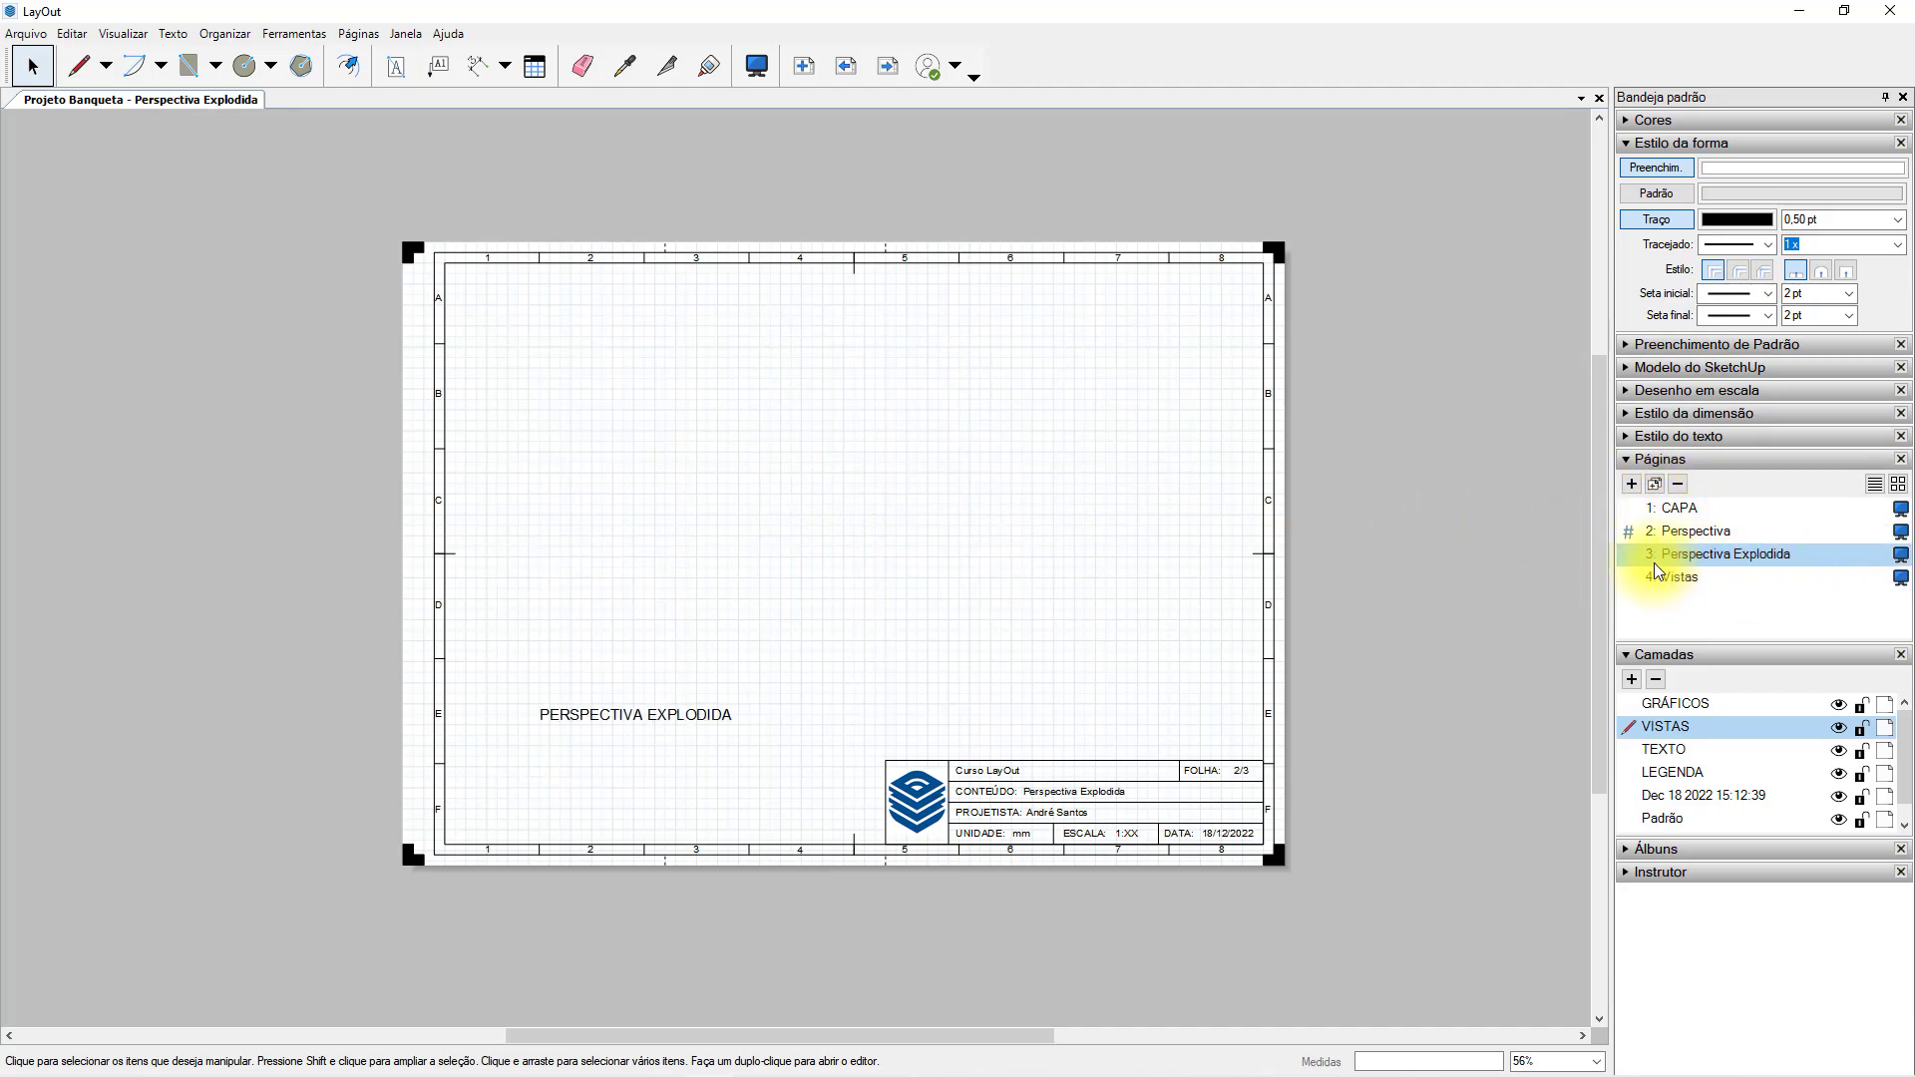
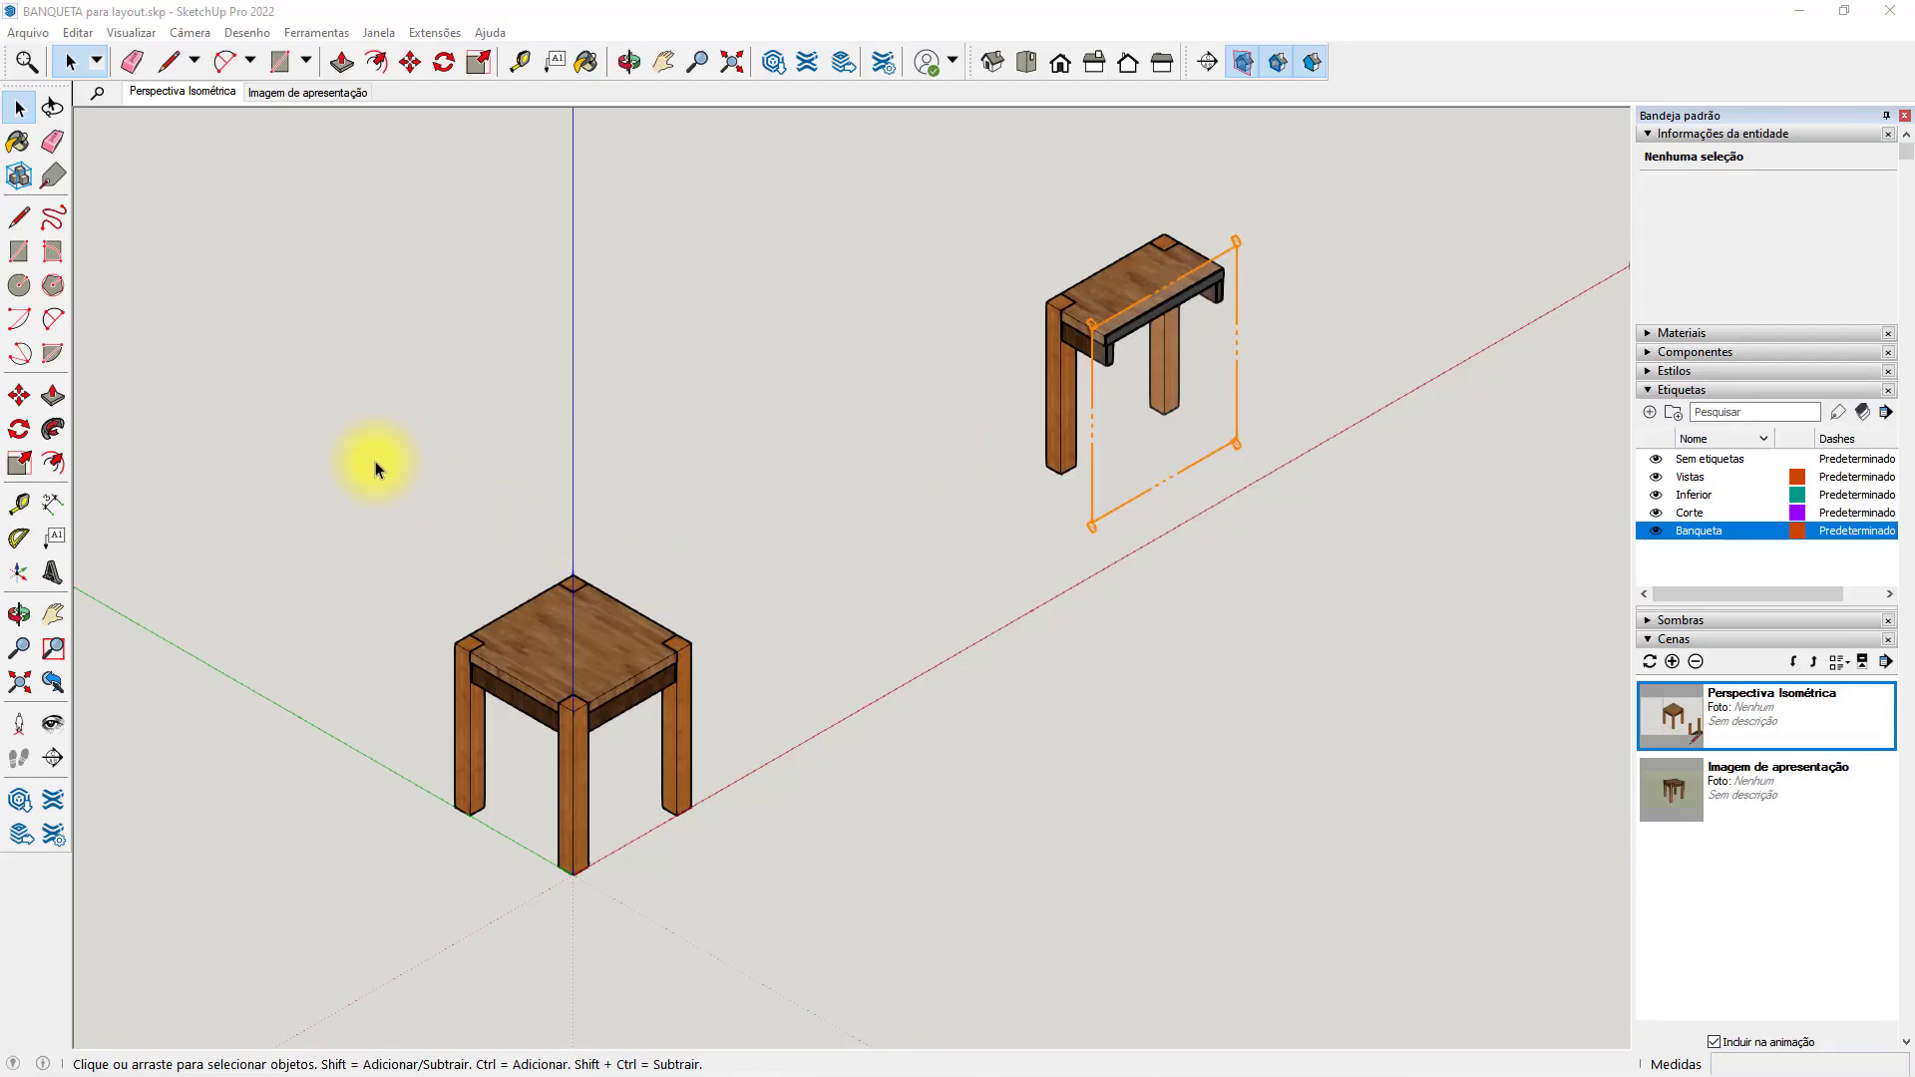
Switch to SketchUp and copy the complete stool from the origin along the red axis to beyond the sectioned stool.
{"action": "left_click_drag", "start_coordinate": [377, 469], "coordinate": [774, 887]}
{"action": "scroll", "coordinate": [760, 764], "scroll_direction": "down", "scroll_amount": 2}
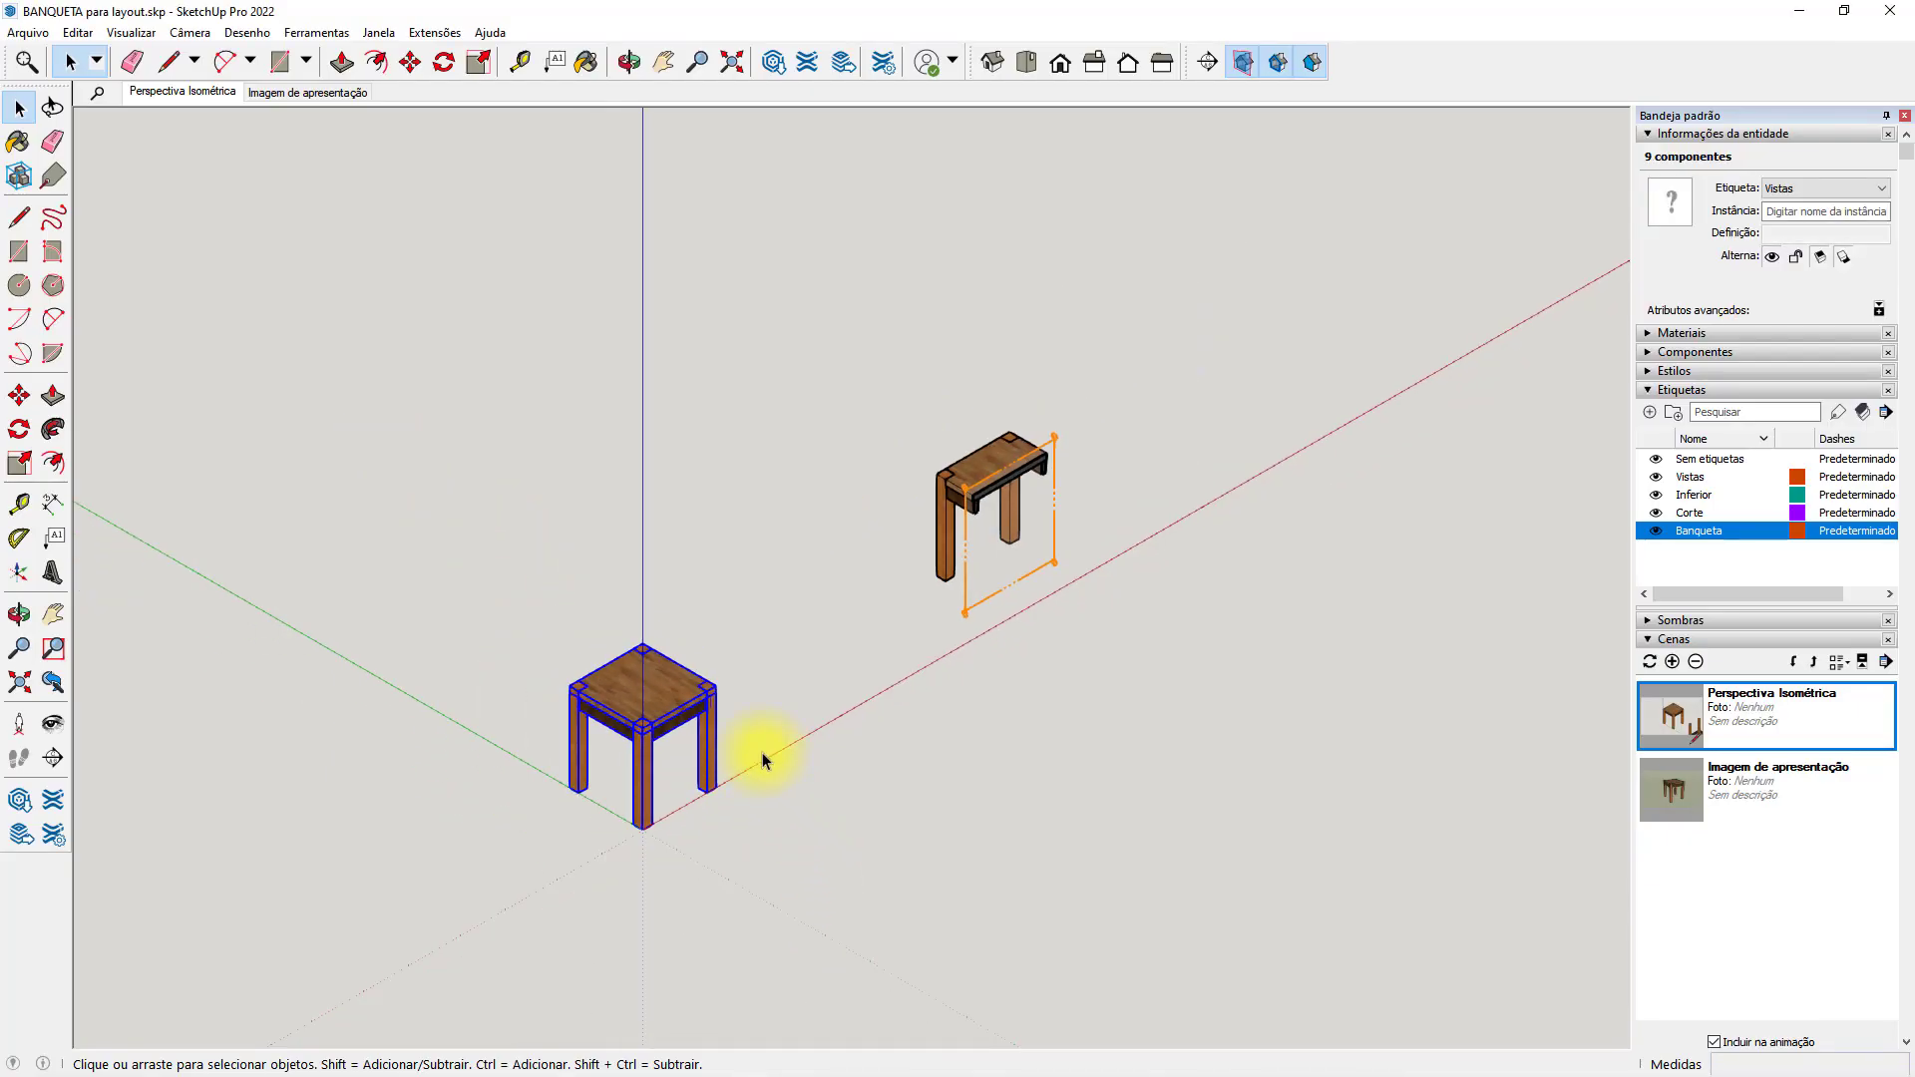
{"action": "key", "text": "m"}
{"action": "left_click", "coordinate": [642, 829]}
{"action": "key", "text": "ctrl"}
{"action": "middle_click_drag", "start_coordinate": [1446, 406], "coordinate": [1077, 585], "text": "shift"}
{"action": "left_click", "coordinate": [1305, 457]}
{"action": "middle_click_drag", "start_coordinate": [1344, 435], "coordinate": [749, 481], "text": "shift"}
{"action": "scroll", "coordinate": [681, 436], "scroll_direction": "up", "scroll_amount": 3}
{"action": "middle_click_drag", "start_coordinate": [736, 369], "coordinate": [966, 596]}
{"action": "left_click", "coordinate": [1002, 72]}
{"action": "key", "text": "space"}
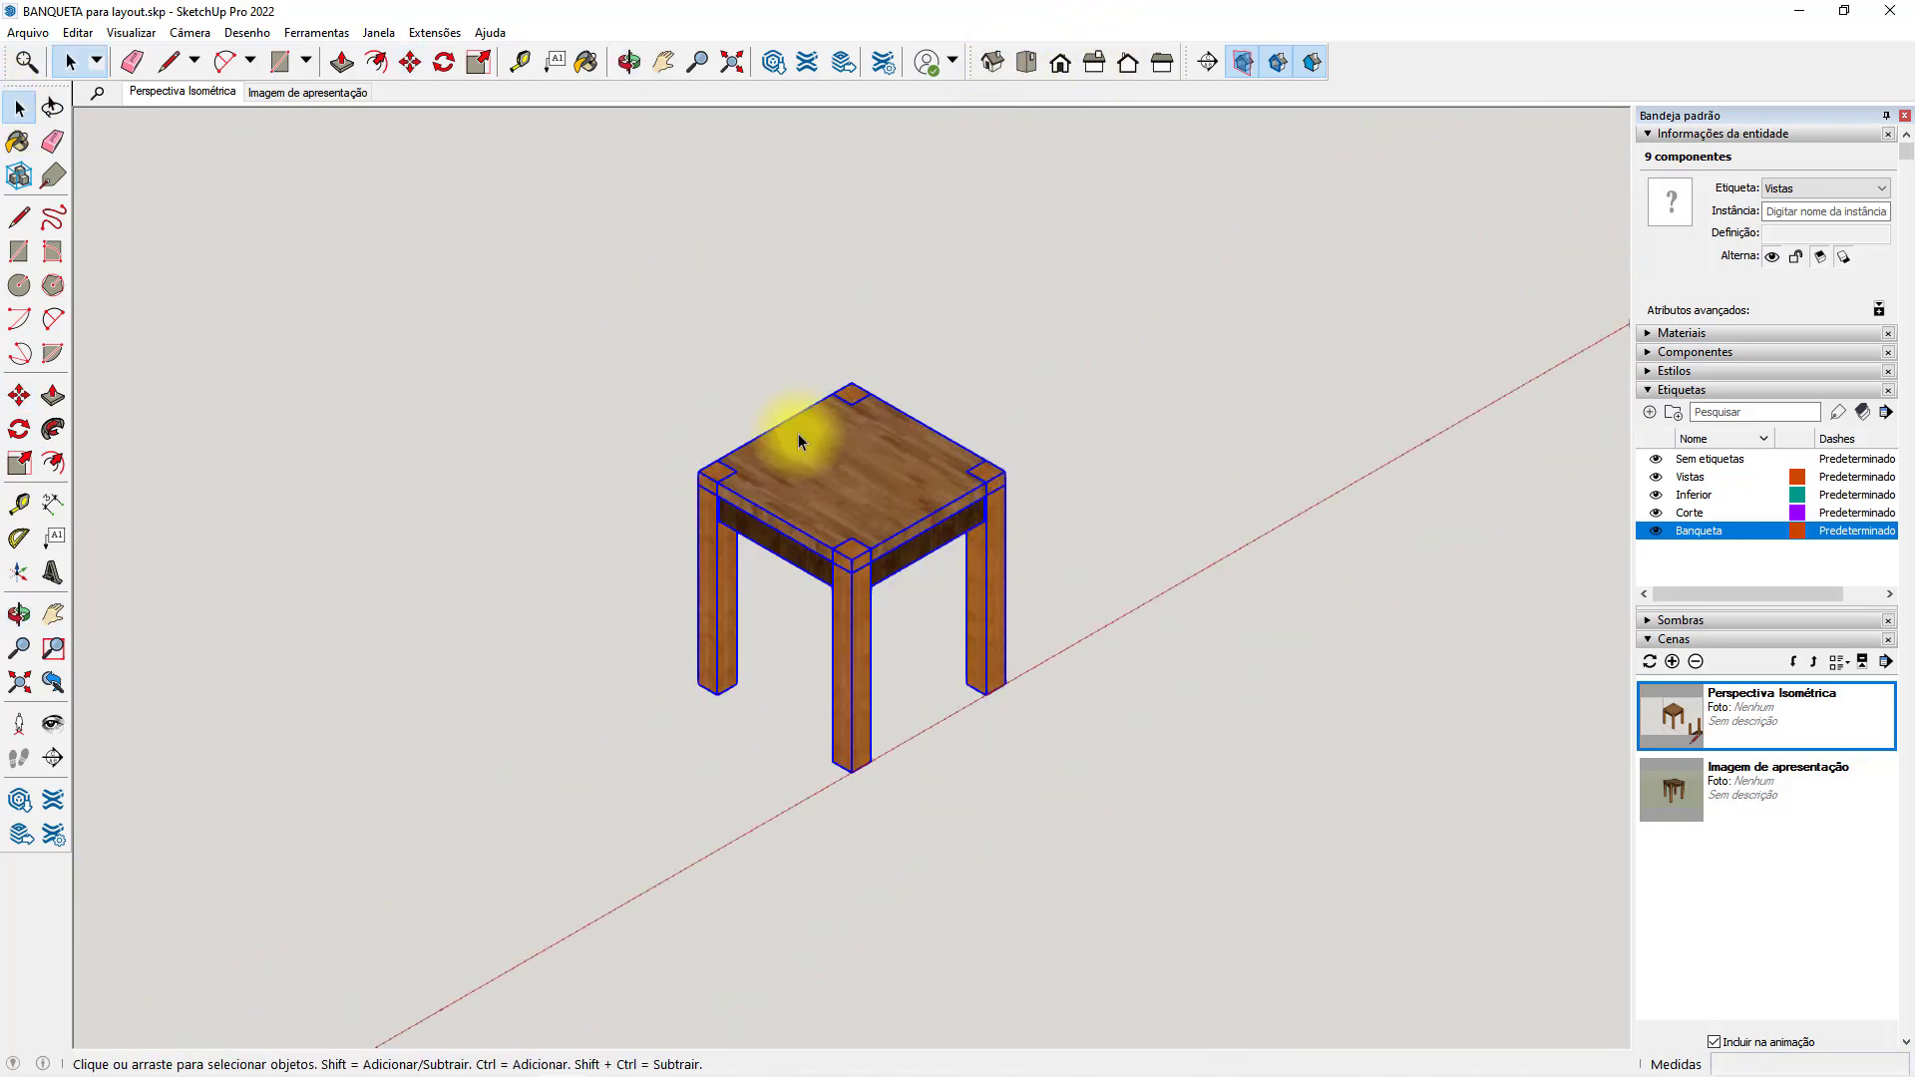
Raise the copied stool's seat 200 mm along the blue axis.
{"action": "left_click", "coordinate": [889, 508]}
{"action": "key", "text": "m"}
{"action": "left_click", "coordinate": [1071, 457]}
{"action": "type", "text": "200"}
{"action": "key", "text": "Return"}
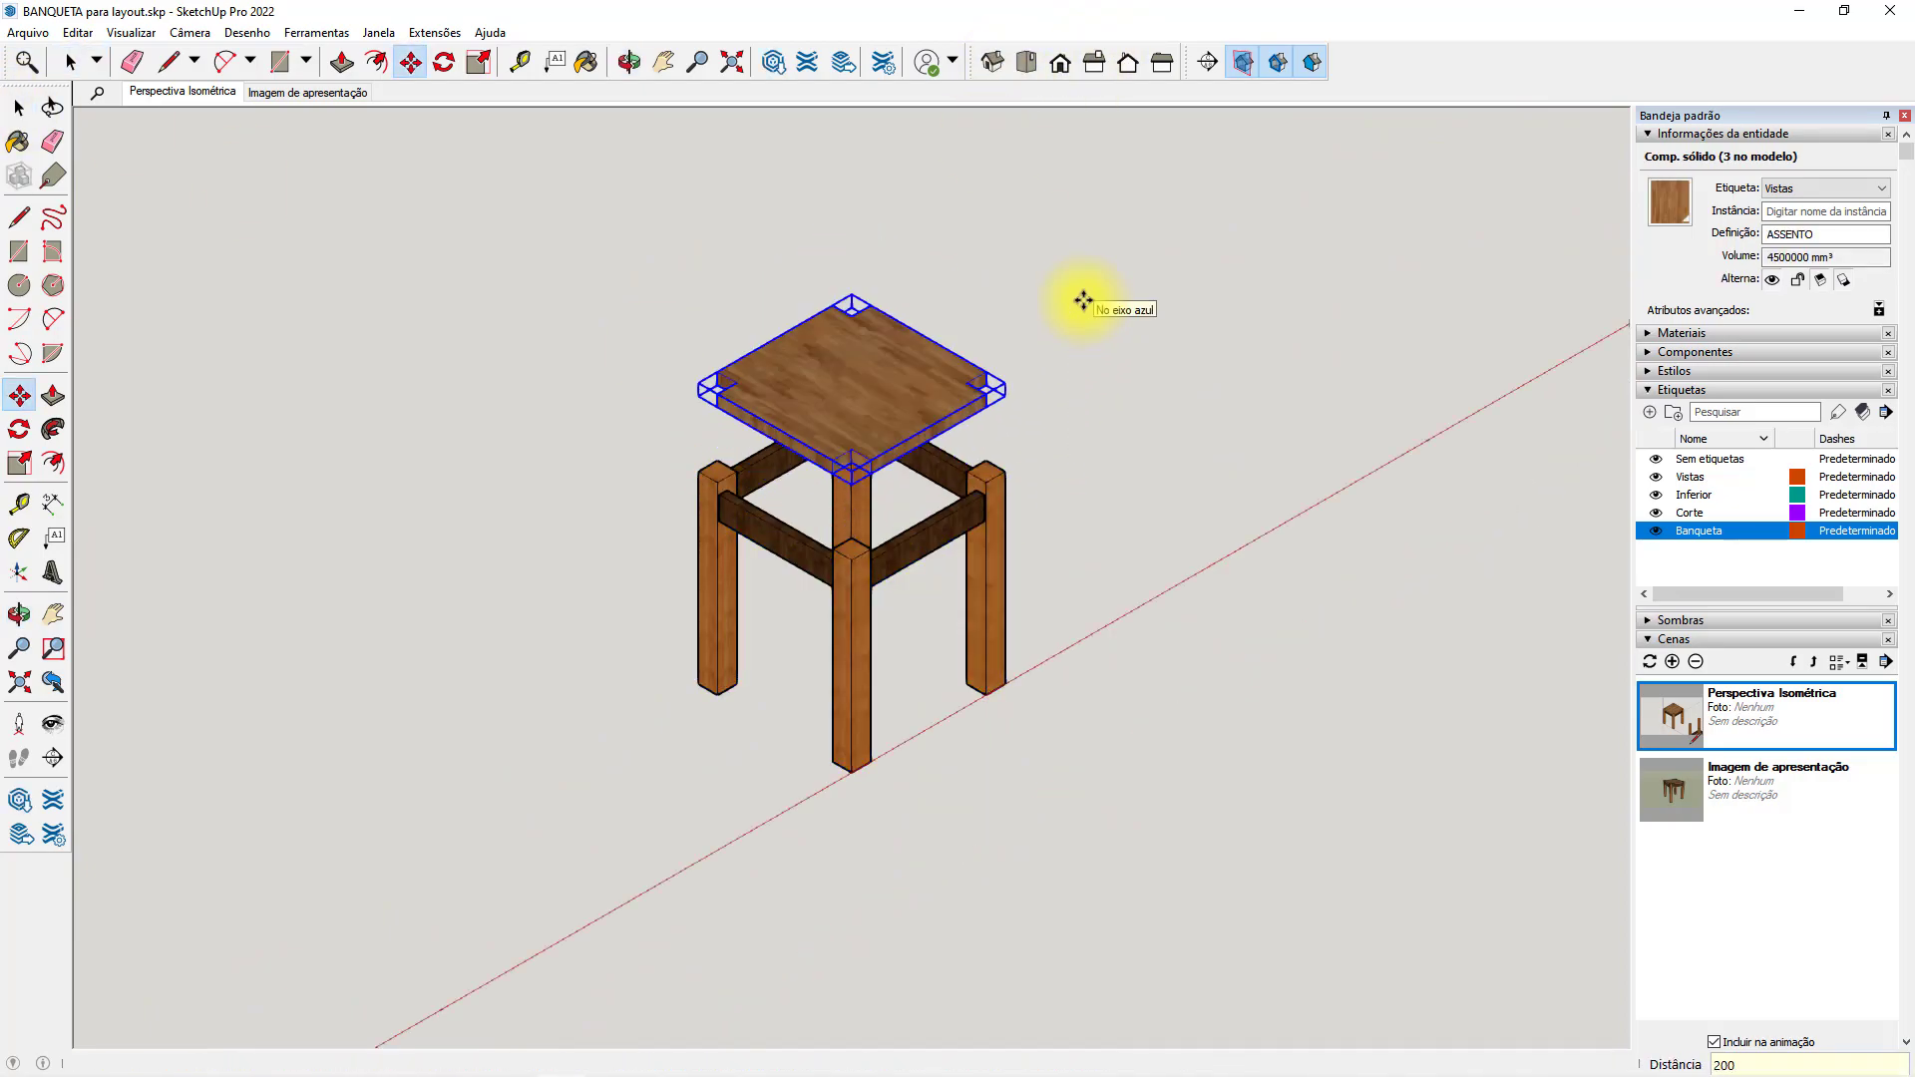
Move the four legs and four rails together 200 mm down, away from the seat.
{"action": "key", "text": "space"}
{"action": "left_click_drag", "start_coordinate": [1146, 694], "coordinate": [688, 555]}
{"action": "left_click", "coordinate": [783, 467], "text": "shift"}
{"action": "left_click", "coordinate": [928, 471], "text": "shift"}
{"action": "key", "text": "m"}
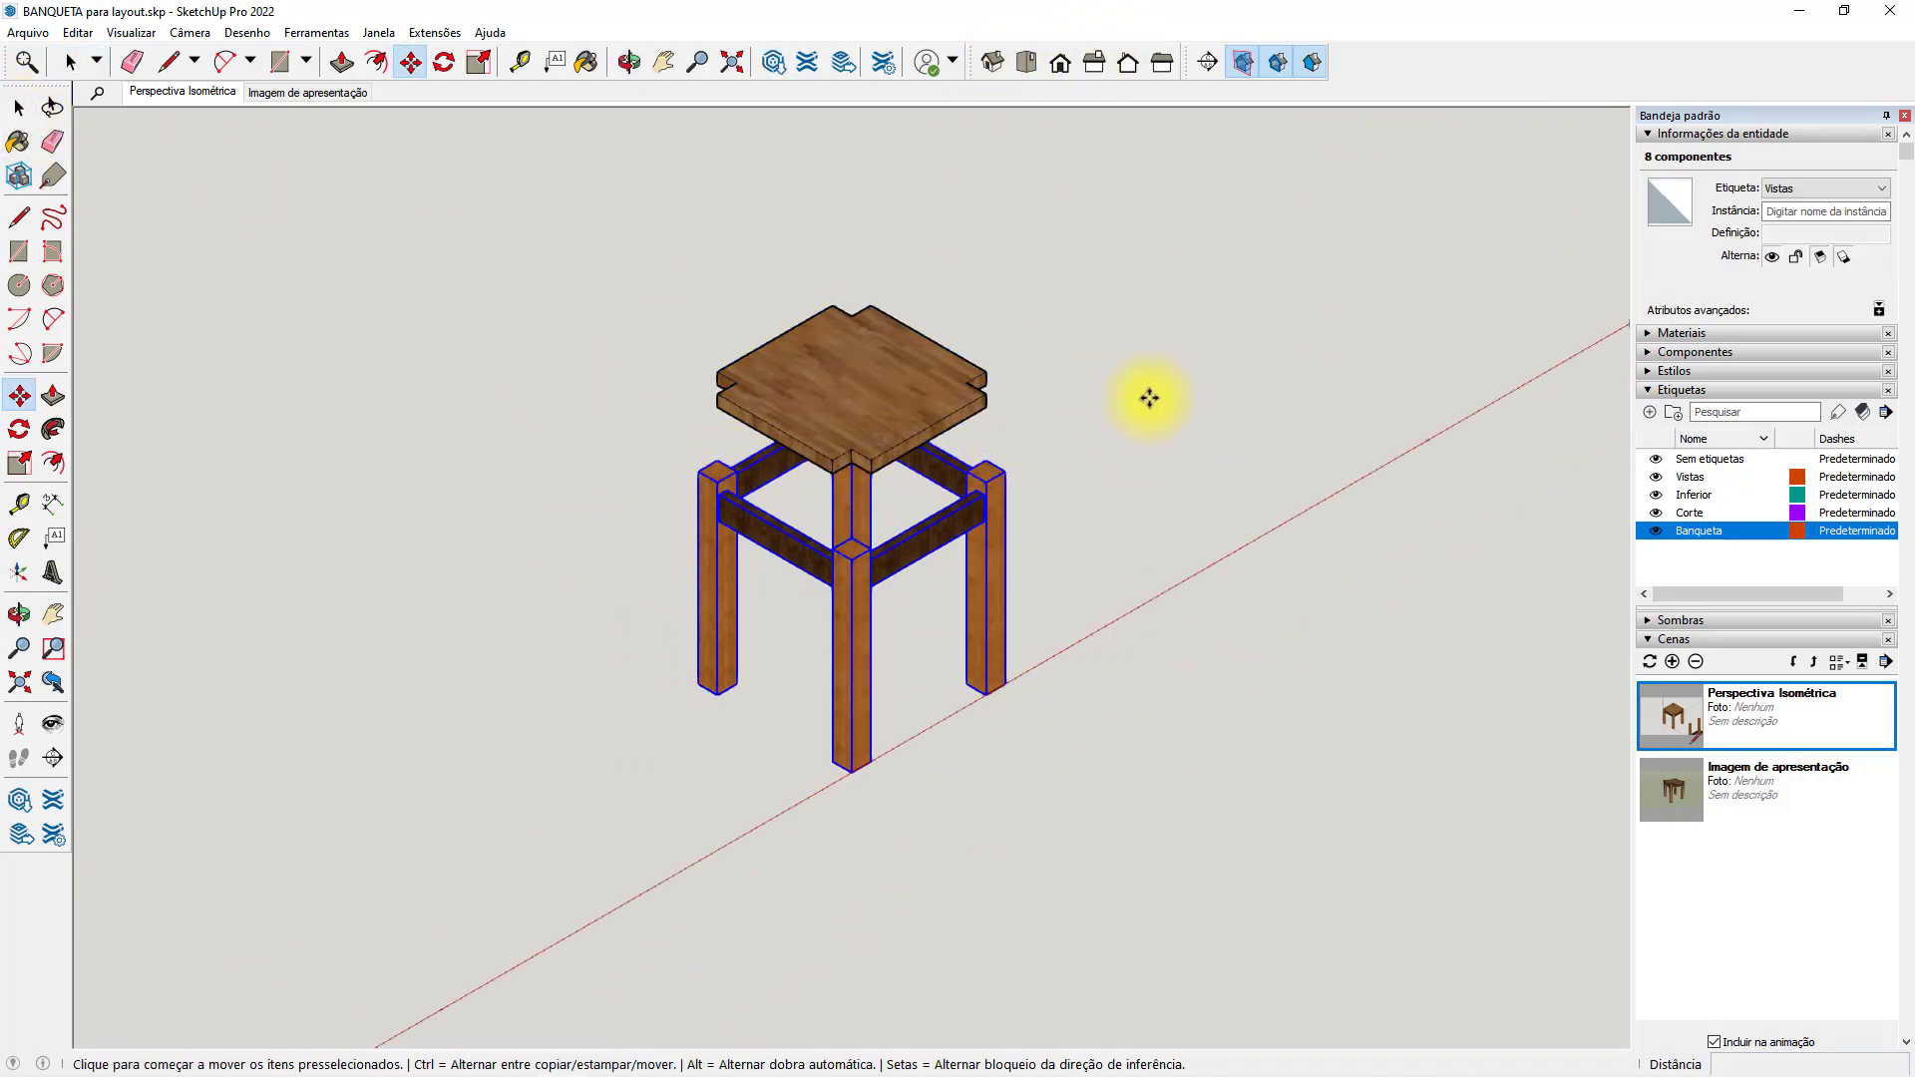
{"action": "left_click", "coordinate": [1148, 399]}
{"action": "key", "text": "Return"}
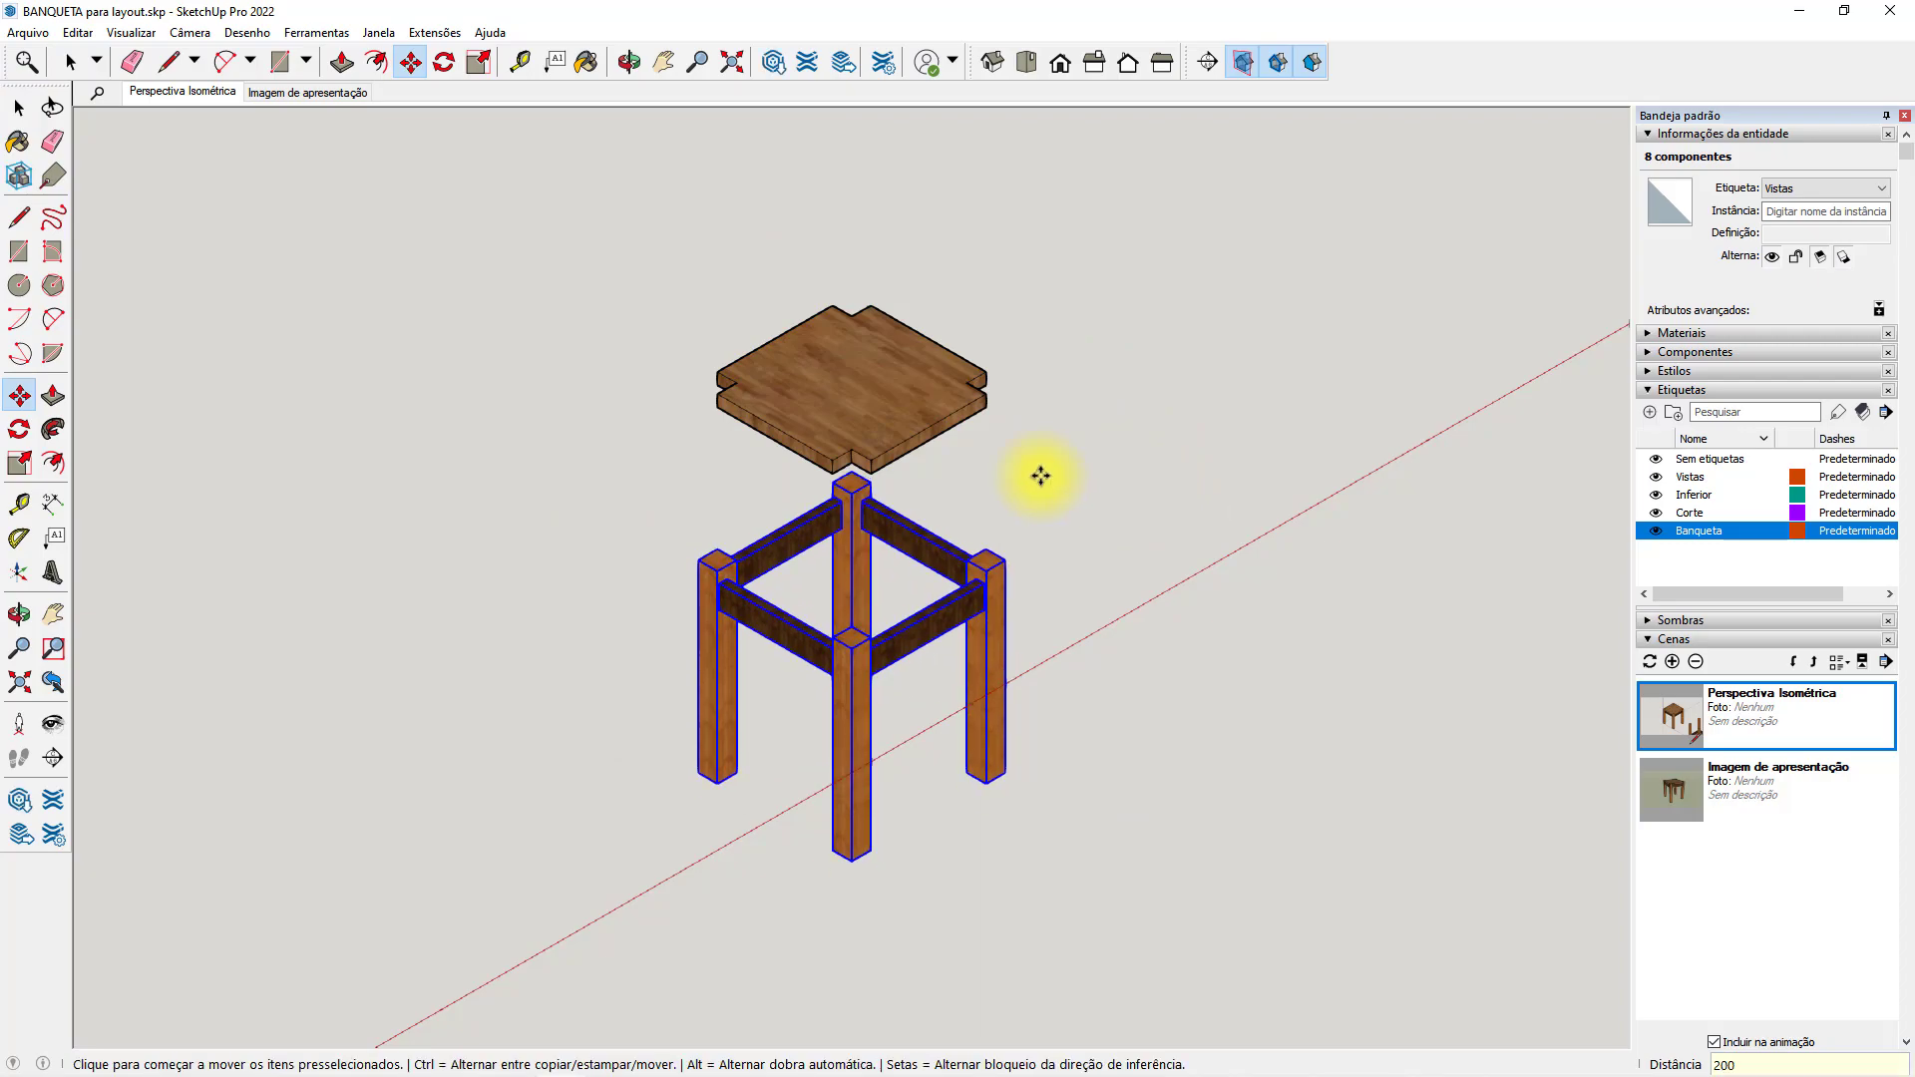
Move the front-left rail and its two legs together outward along the red axis.
{"action": "key", "text": "space"}
{"action": "left_click", "coordinate": [1052, 541]}
{"action": "left_click", "coordinate": [905, 627]}
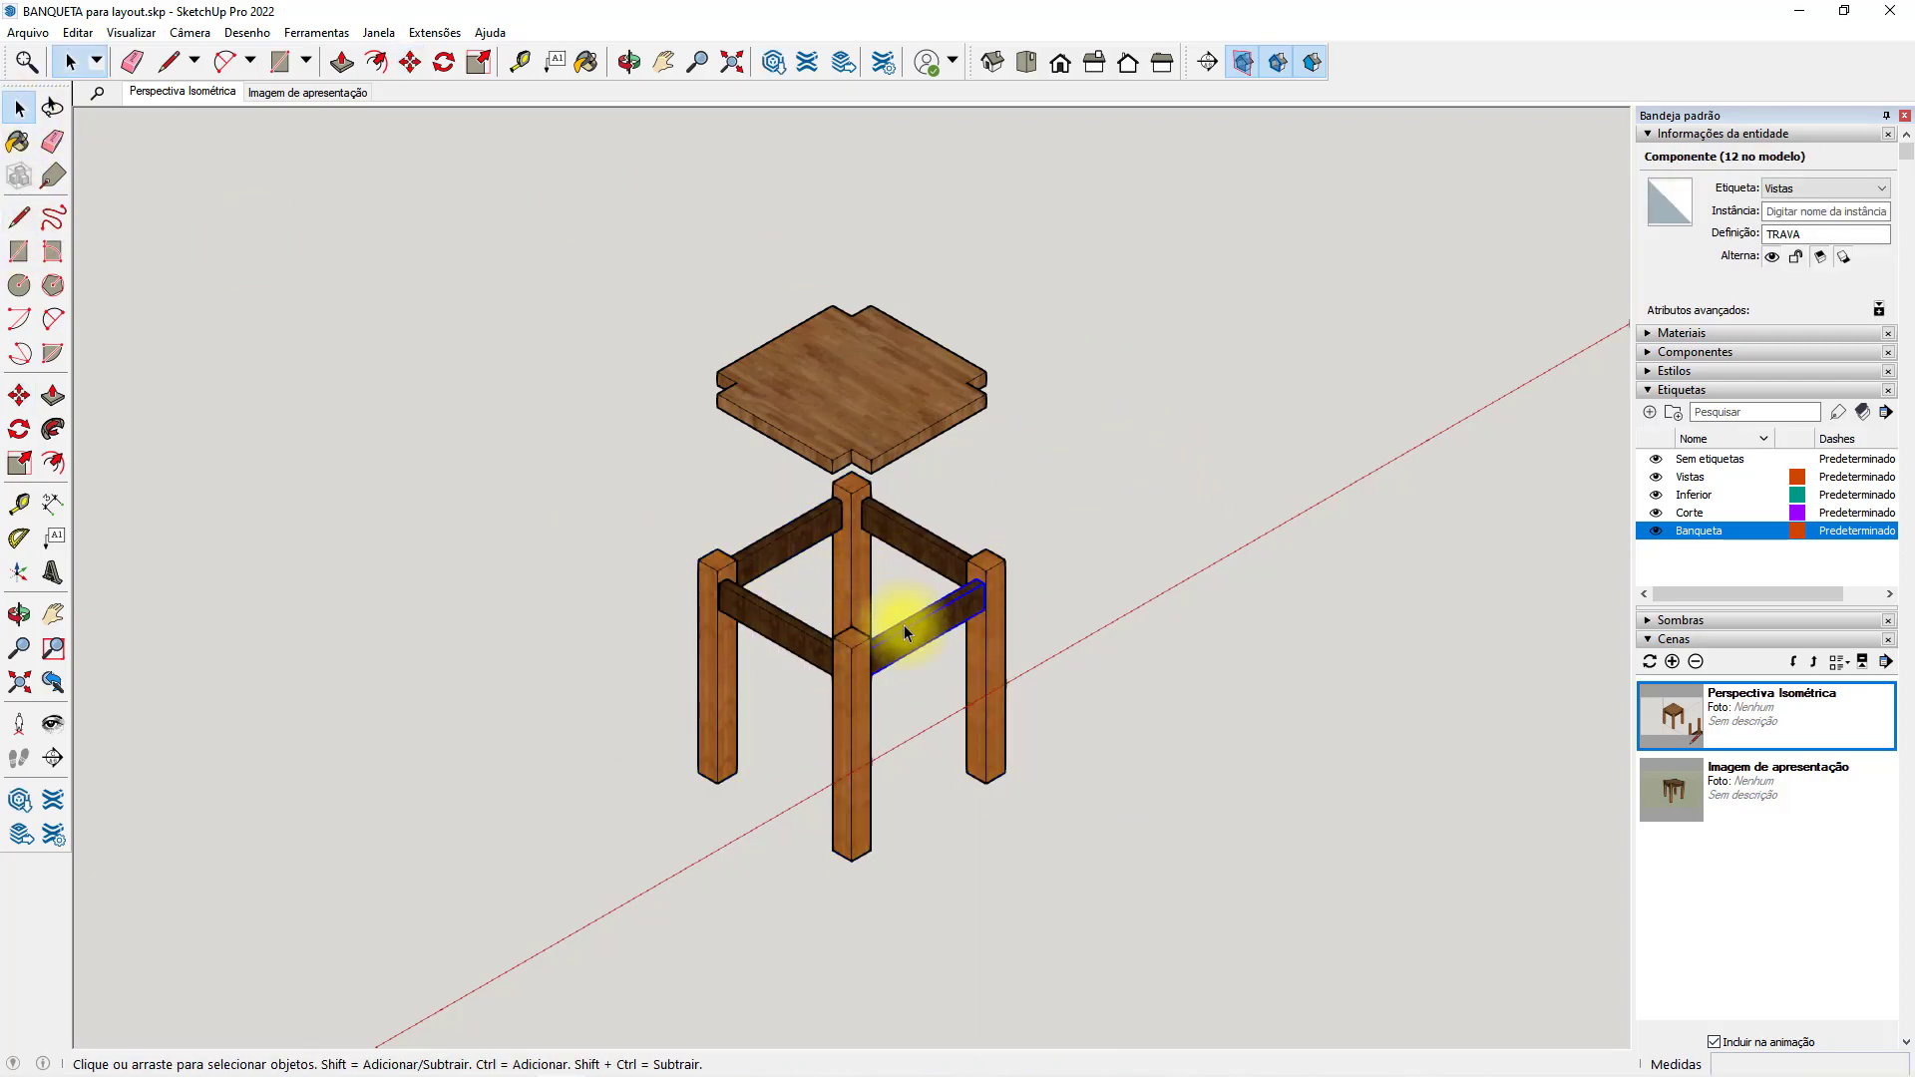
{"action": "left_click", "coordinate": [803, 639]}
{"action": "left_click", "coordinate": [858, 692], "text": "shift"}
{"action": "left_click", "coordinate": [728, 628], "text": "shift"}
{"action": "left_click", "coordinate": [20, 395]}
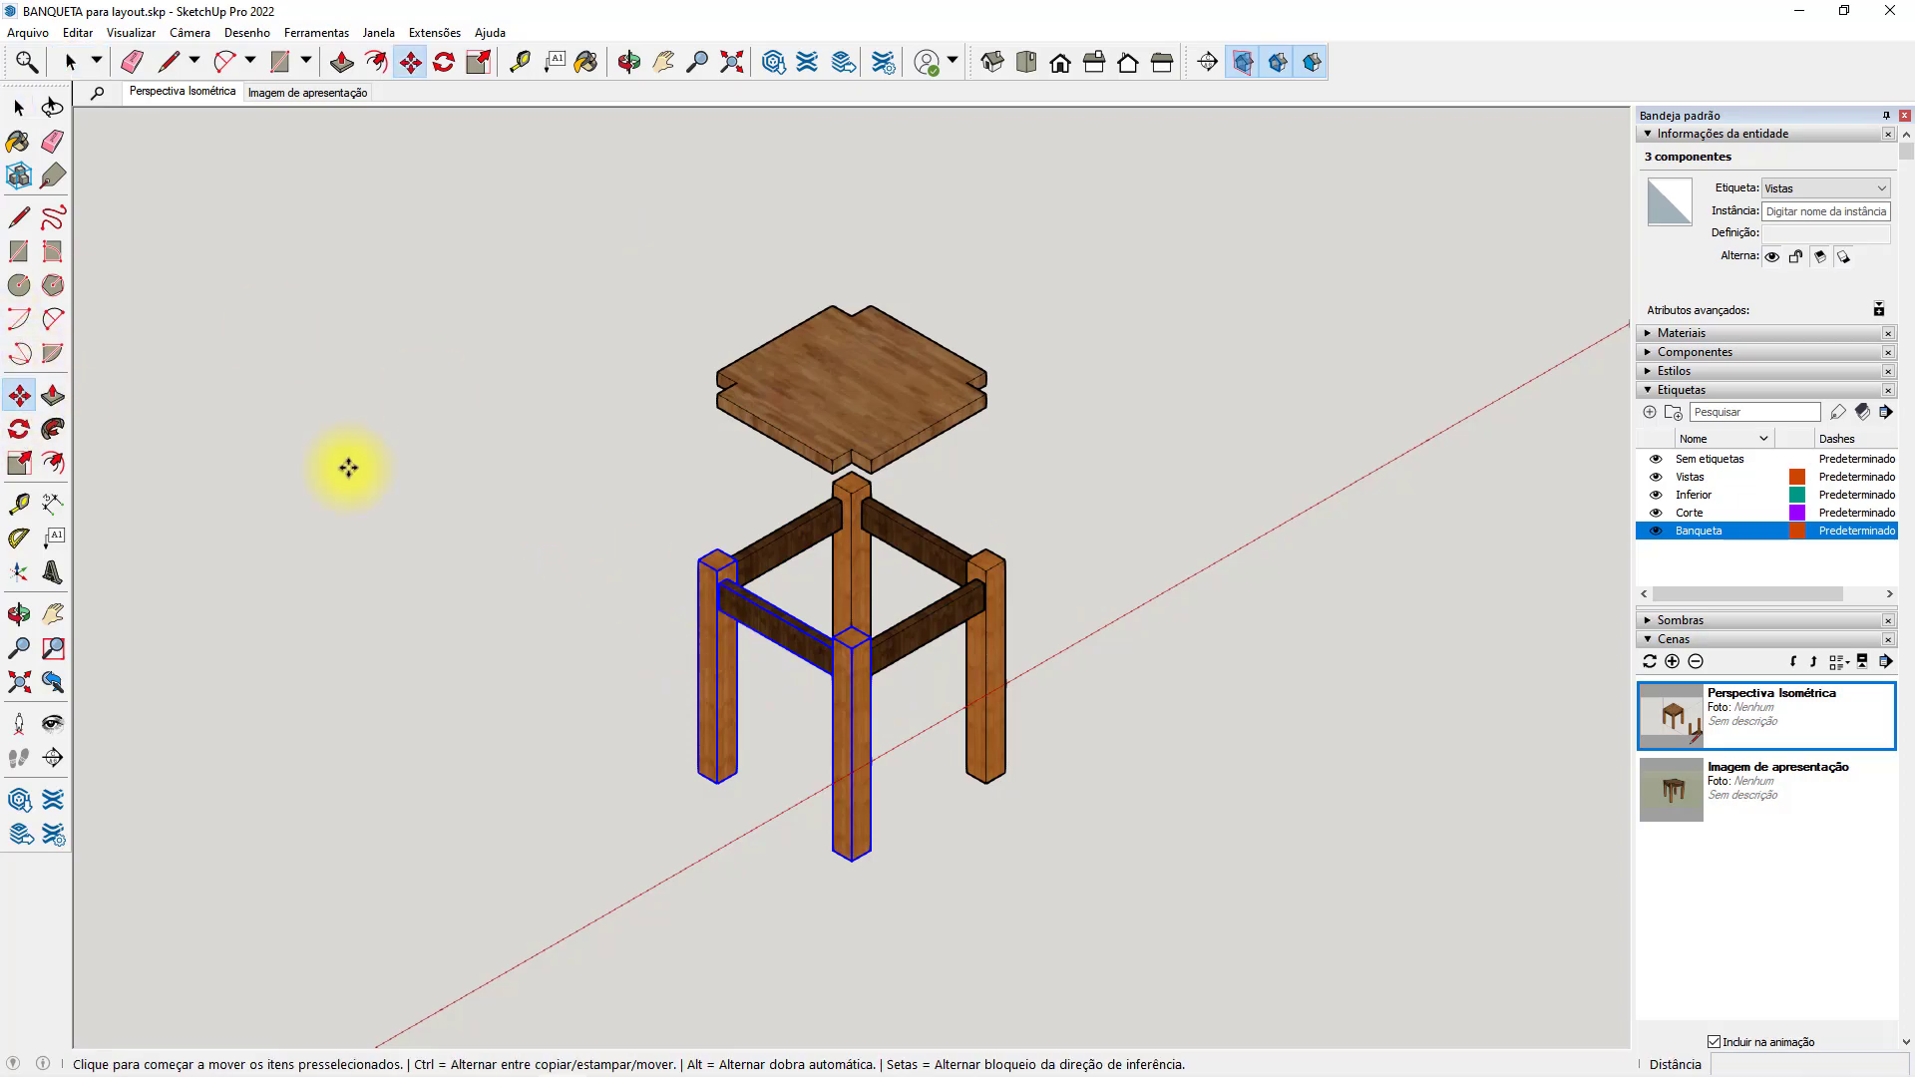
{"action": "left_click", "coordinate": [645, 478]}
{"action": "left_click", "coordinate": [571, 523]}
Move the back-left rail and the two left-hand and back legs 100 mm outward along the green axis.
{"action": "key", "text": "space"}
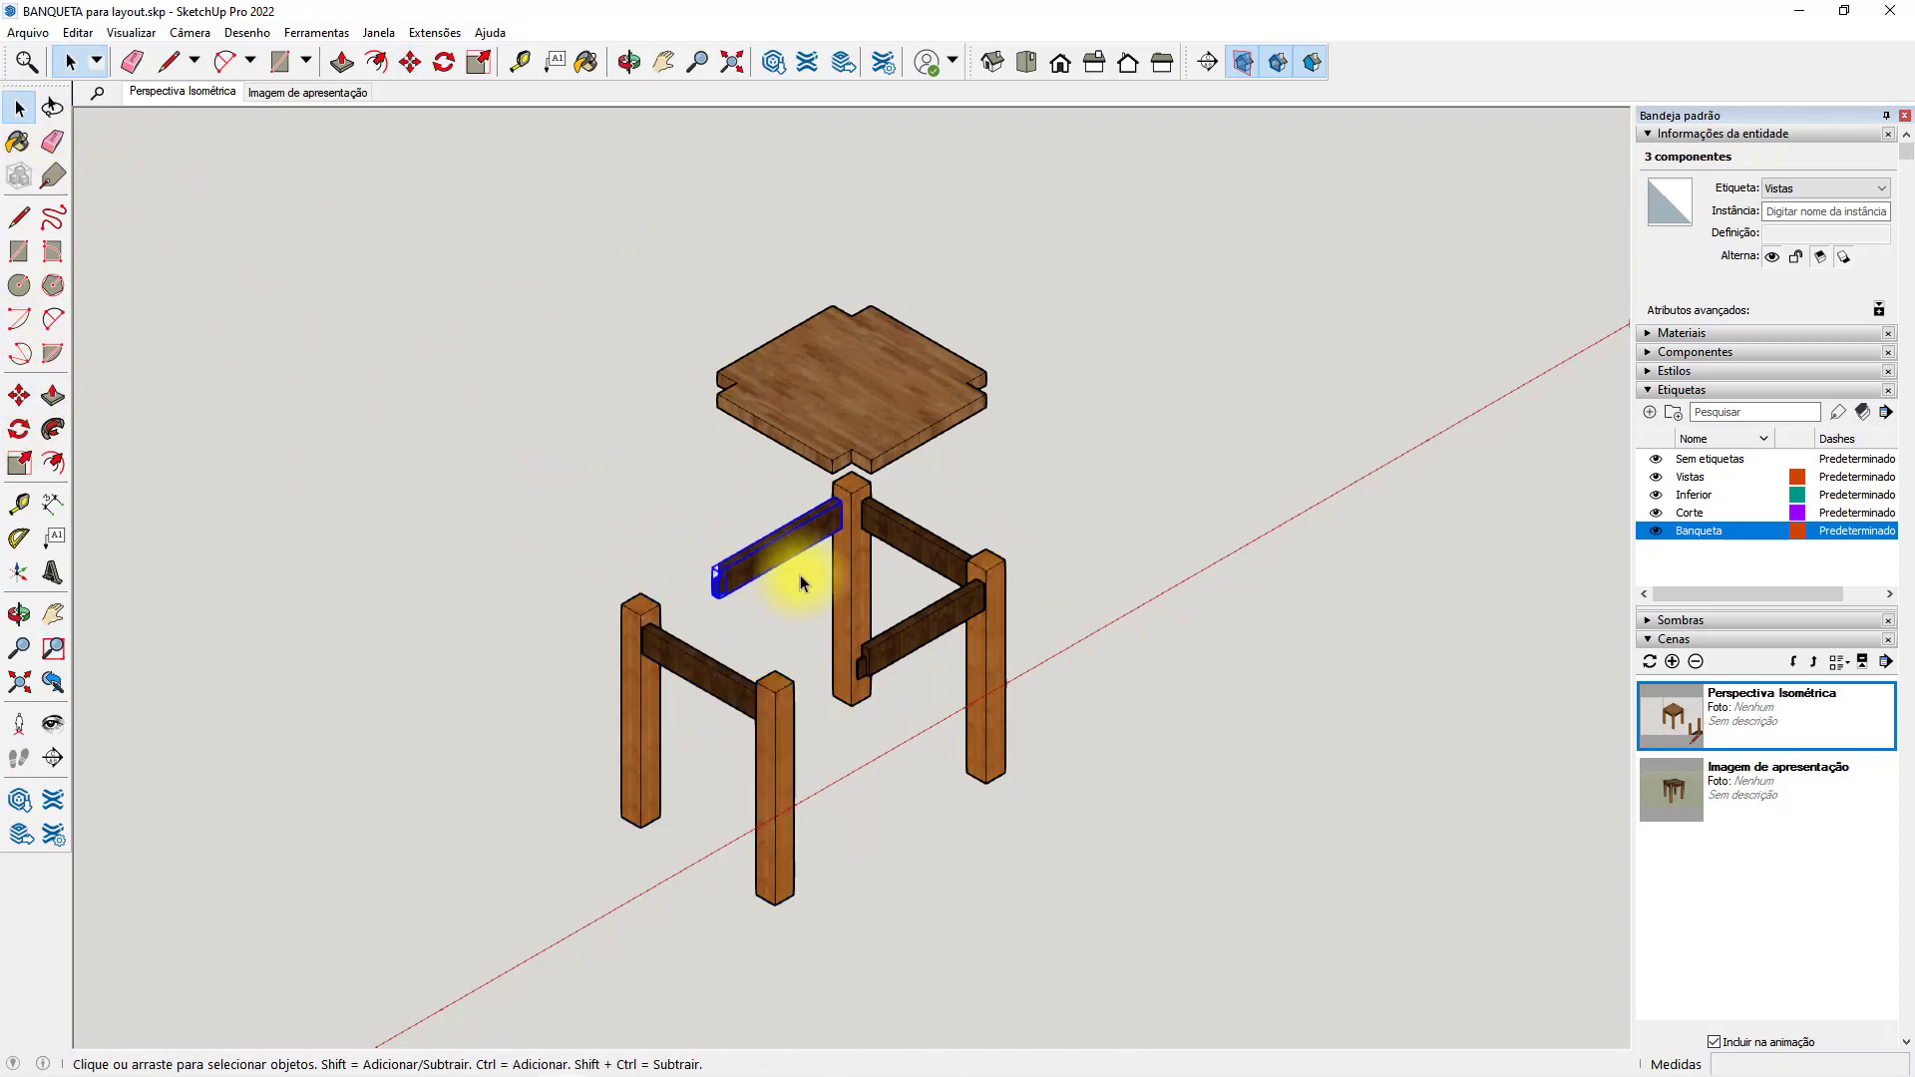
{"action": "left_click", "coordinate": [709, 657]}
{"action": "left_click", "coordinate": [632, 675]}
{"action": "left_click", "coordinate": [769, 575], "text": "shift"}
{"action": "left_click", "coordinate": [866, 505], "text": "shift"}
{"action": "key", "text": "m"}
{"action": "left_click", "coordinate": [866, 505]}
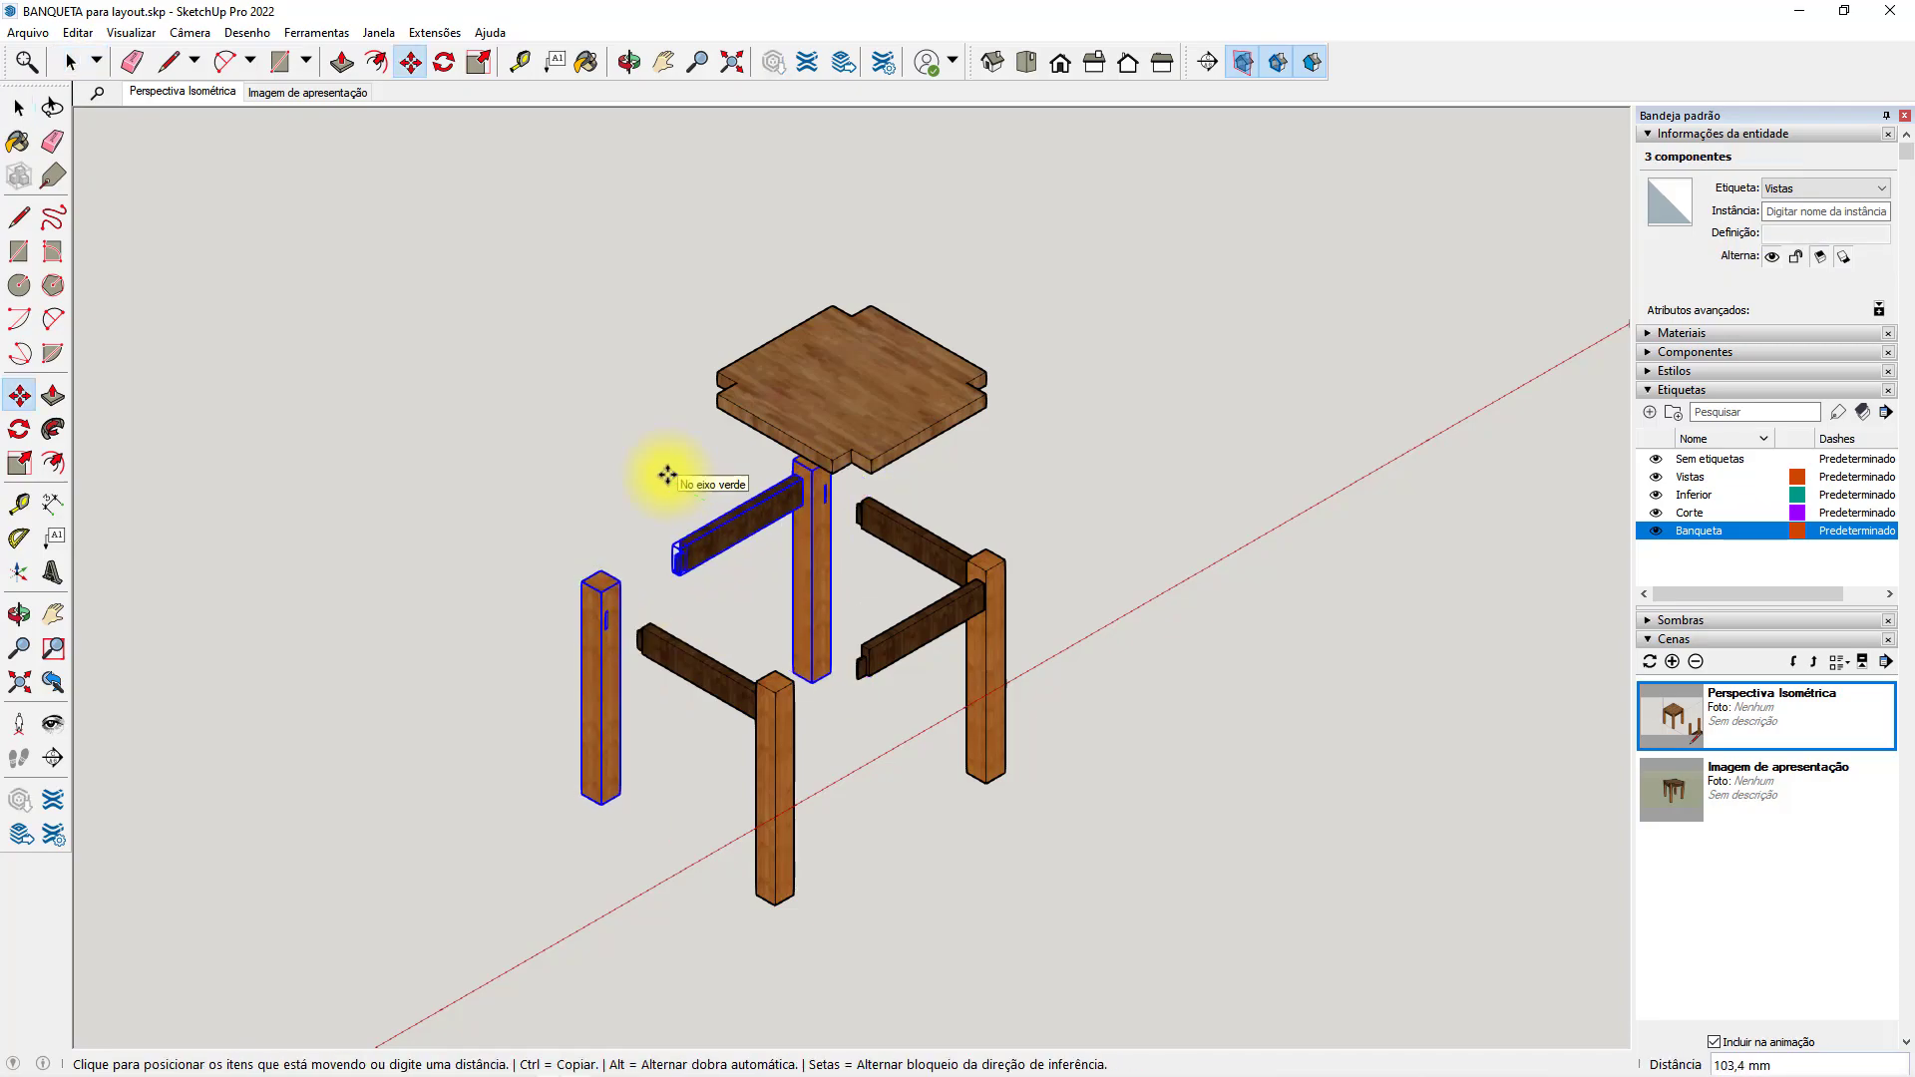
{"action": "left_click", "coordinate": [596, 438]}
{"action": "left_click", "coordinate": [597, 438]}
{"action": "left_click", "coordinate": [629, 459]}
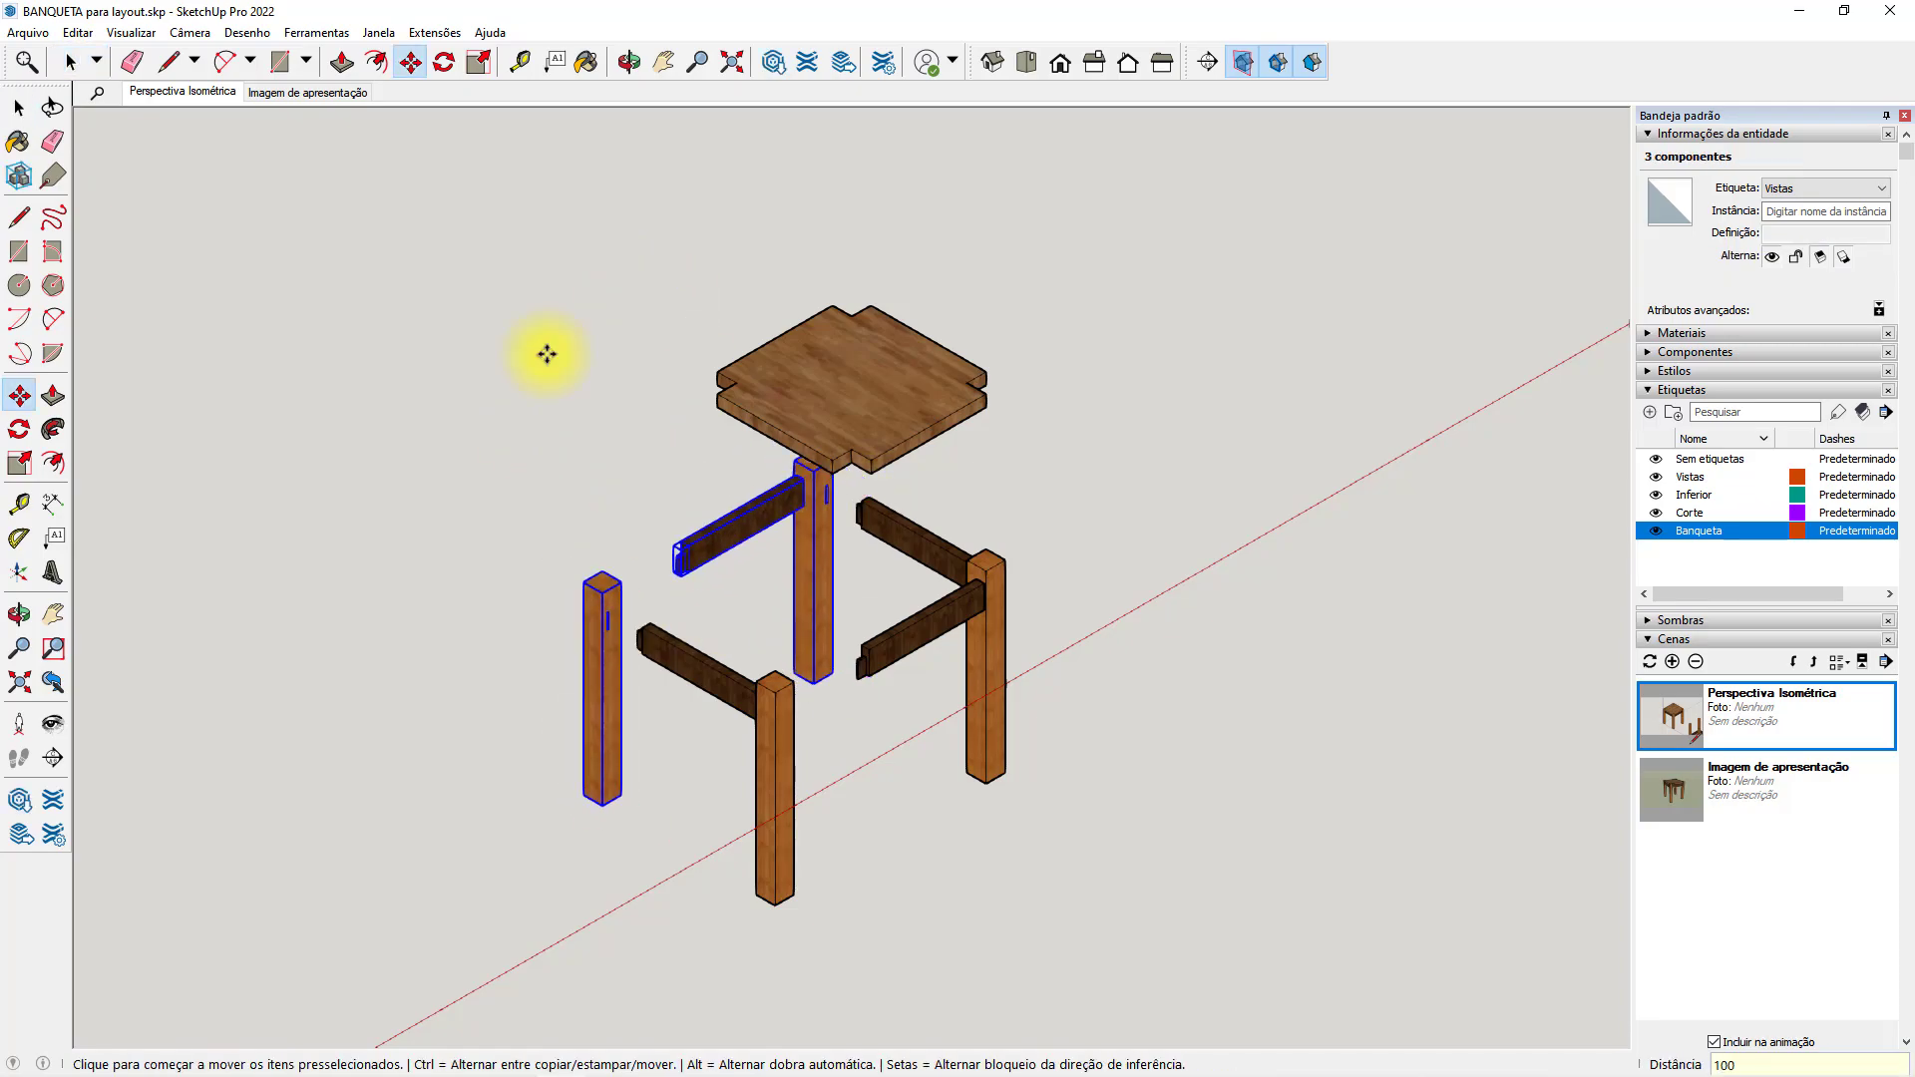
Move the back-right rail with the back and right legs 200 mm outward along the red axis.
{"action": "key", "text": "space"}
{"action": "left_click", "coordinate": [1034, 547]}
{"action": "left_click", "coordinate": [824, 558]}
{"action": "left_click", "coordinate": [903, 530], "text": "shift"}
{"action": "left_click", "coordinate": [999, 588], "text": "shift"}
{"action": "key", "text": "m"}
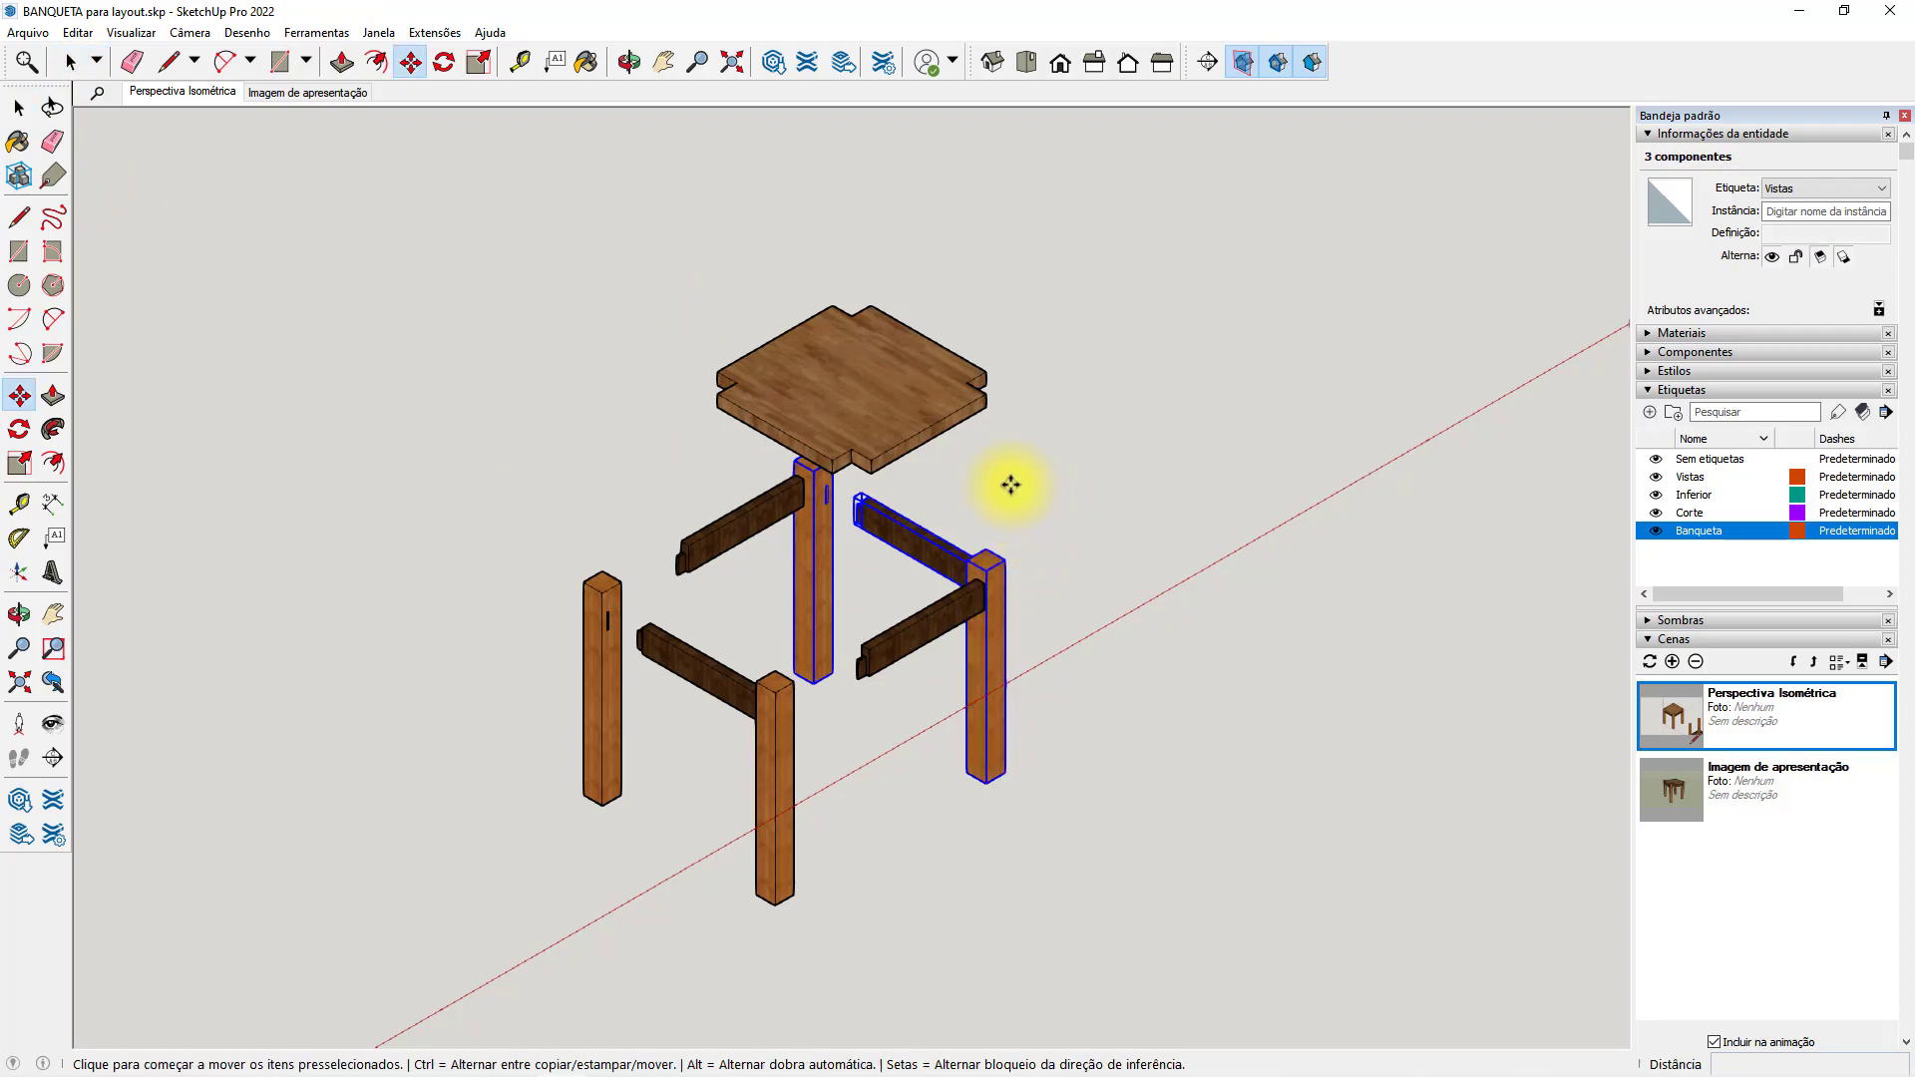
{"action": "left_click", "coordinate": [1021, 483]}
{"action": "type", "text": "200"}
{"action": "key", "text": "Return"}
Move the front-right rail with the front and right legs 100 mm outward along the green axis.
{"action": "left_click", "coordinate": [21, 108]}
{"action": "left_click", "coordinate": [777, 733]}
{"action": "left_click", "coordinate": [925, 626], "text": "shift"}
{"action": "left_click", "coordinate": [1059, 593], "text": "shift"}
{"action": "key", "text": "m"}
{"action": "left_click", "coordinate": [781, 556]}
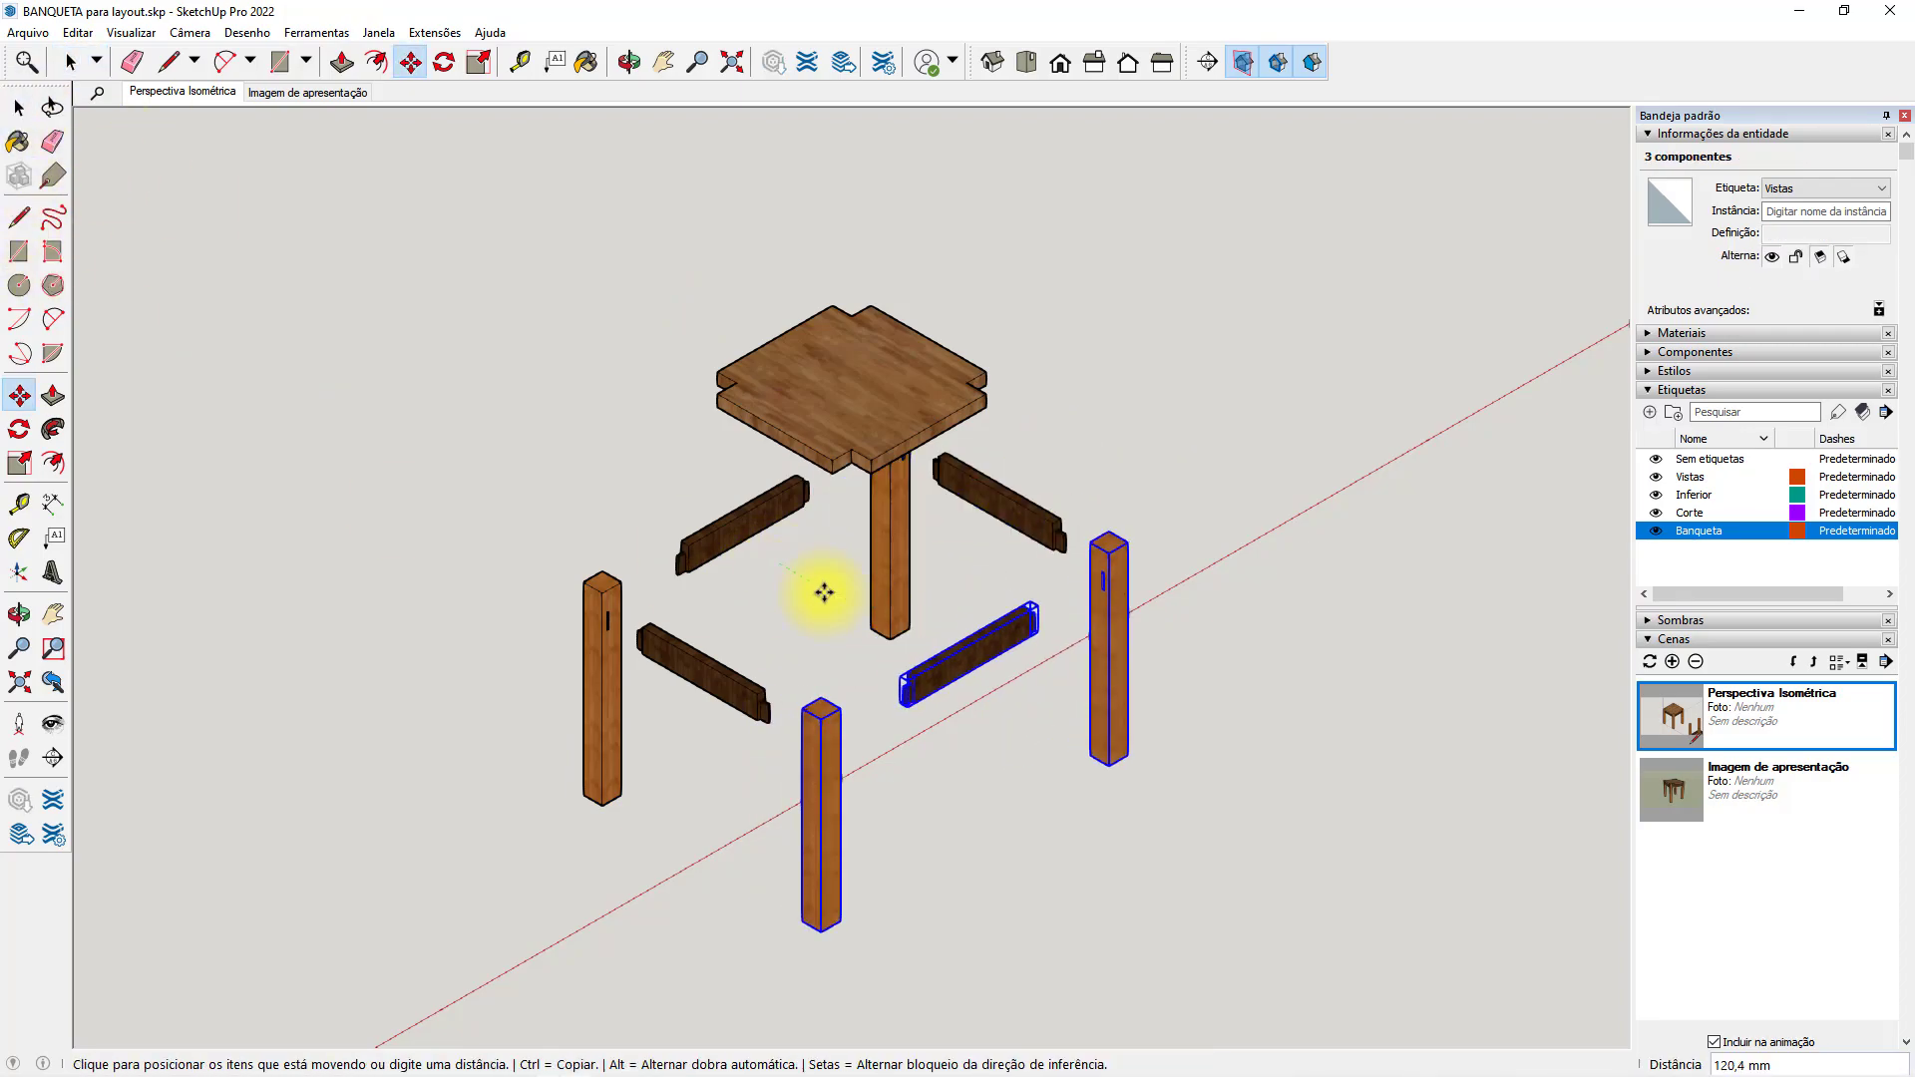
{"action": "type", "text": "100"}
{"action": "key", "text": "Return"}
Raise the seat a further 100 mm along the blue axis, clear of the legs.
{"action": "left_click", "coordinate": [20, 110]}
{"action": "left_click", "coordinate": [910, 378]}
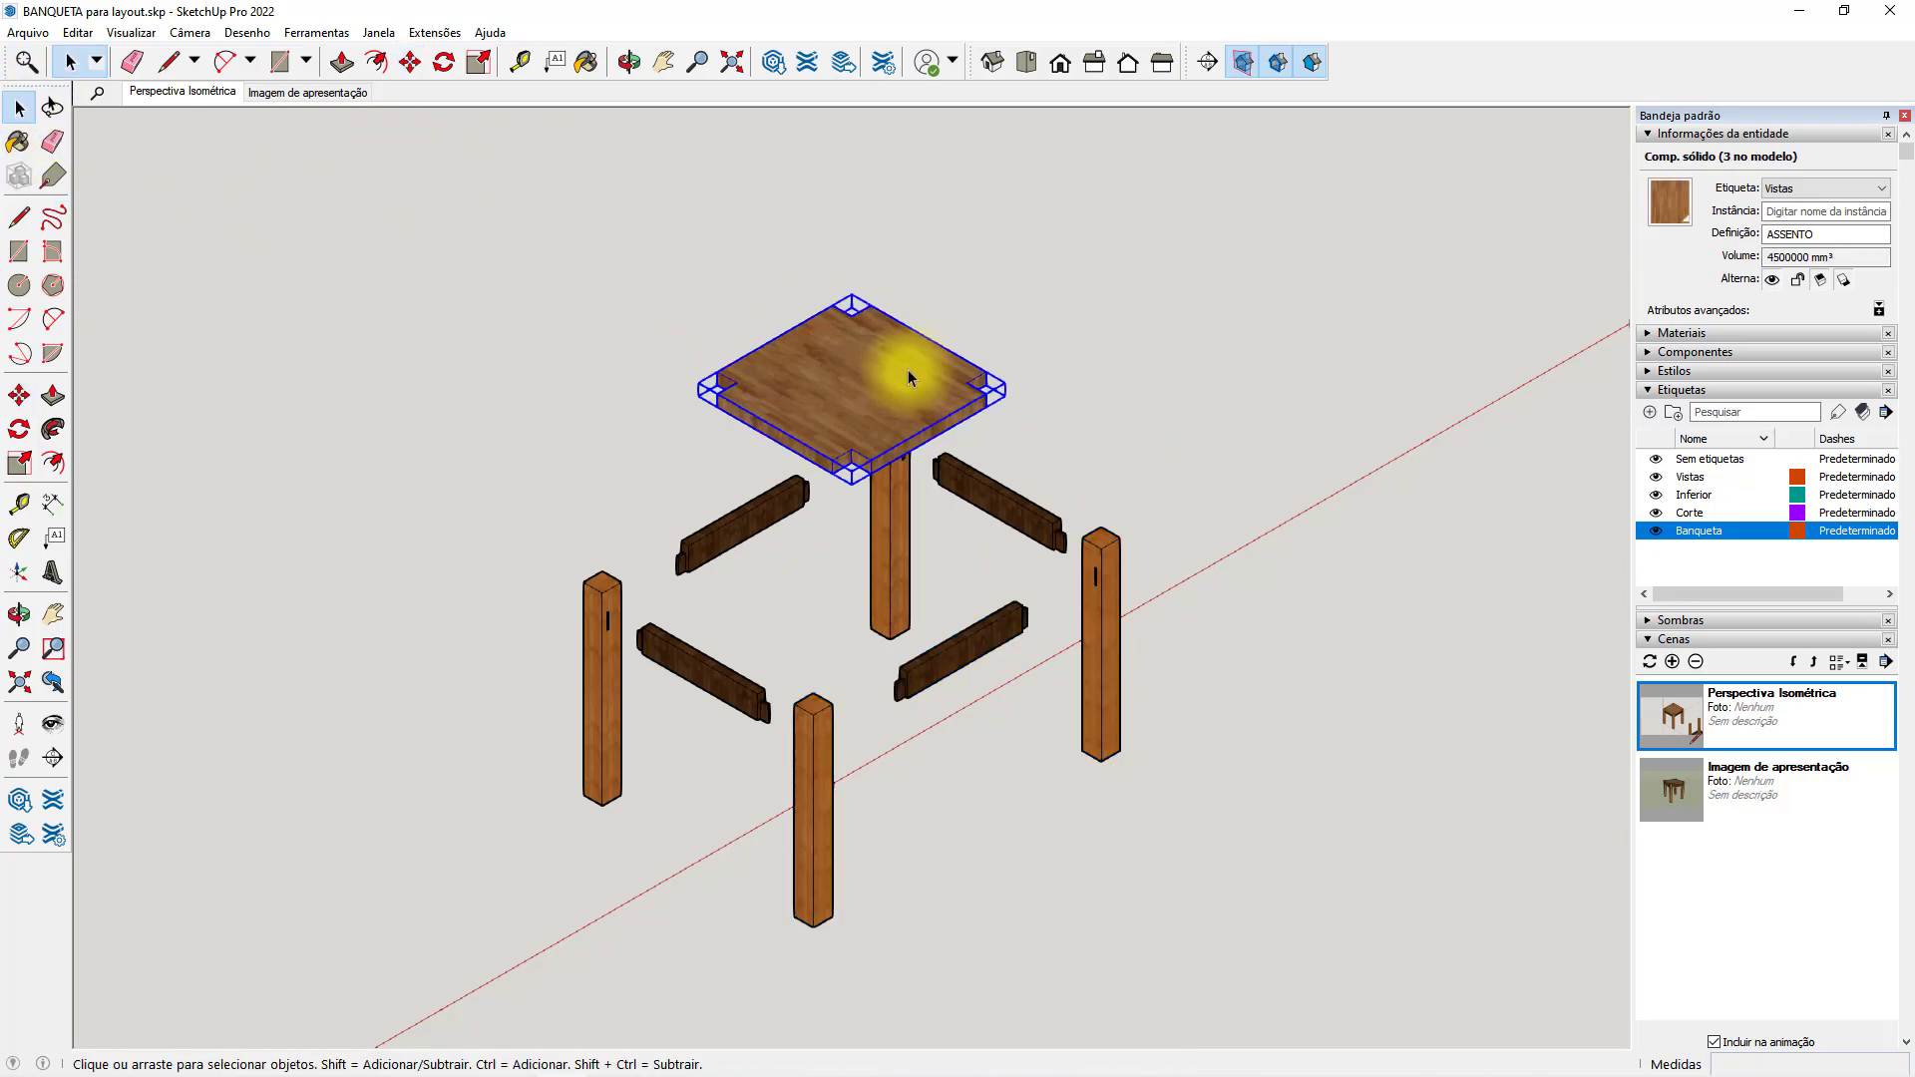
{"action": "key", "text": "m"}
{"action": "left_click", "coordinate": [910, 378]}
{"action": "type", "text": "100"}
{"action": "key", "text": "Return"}
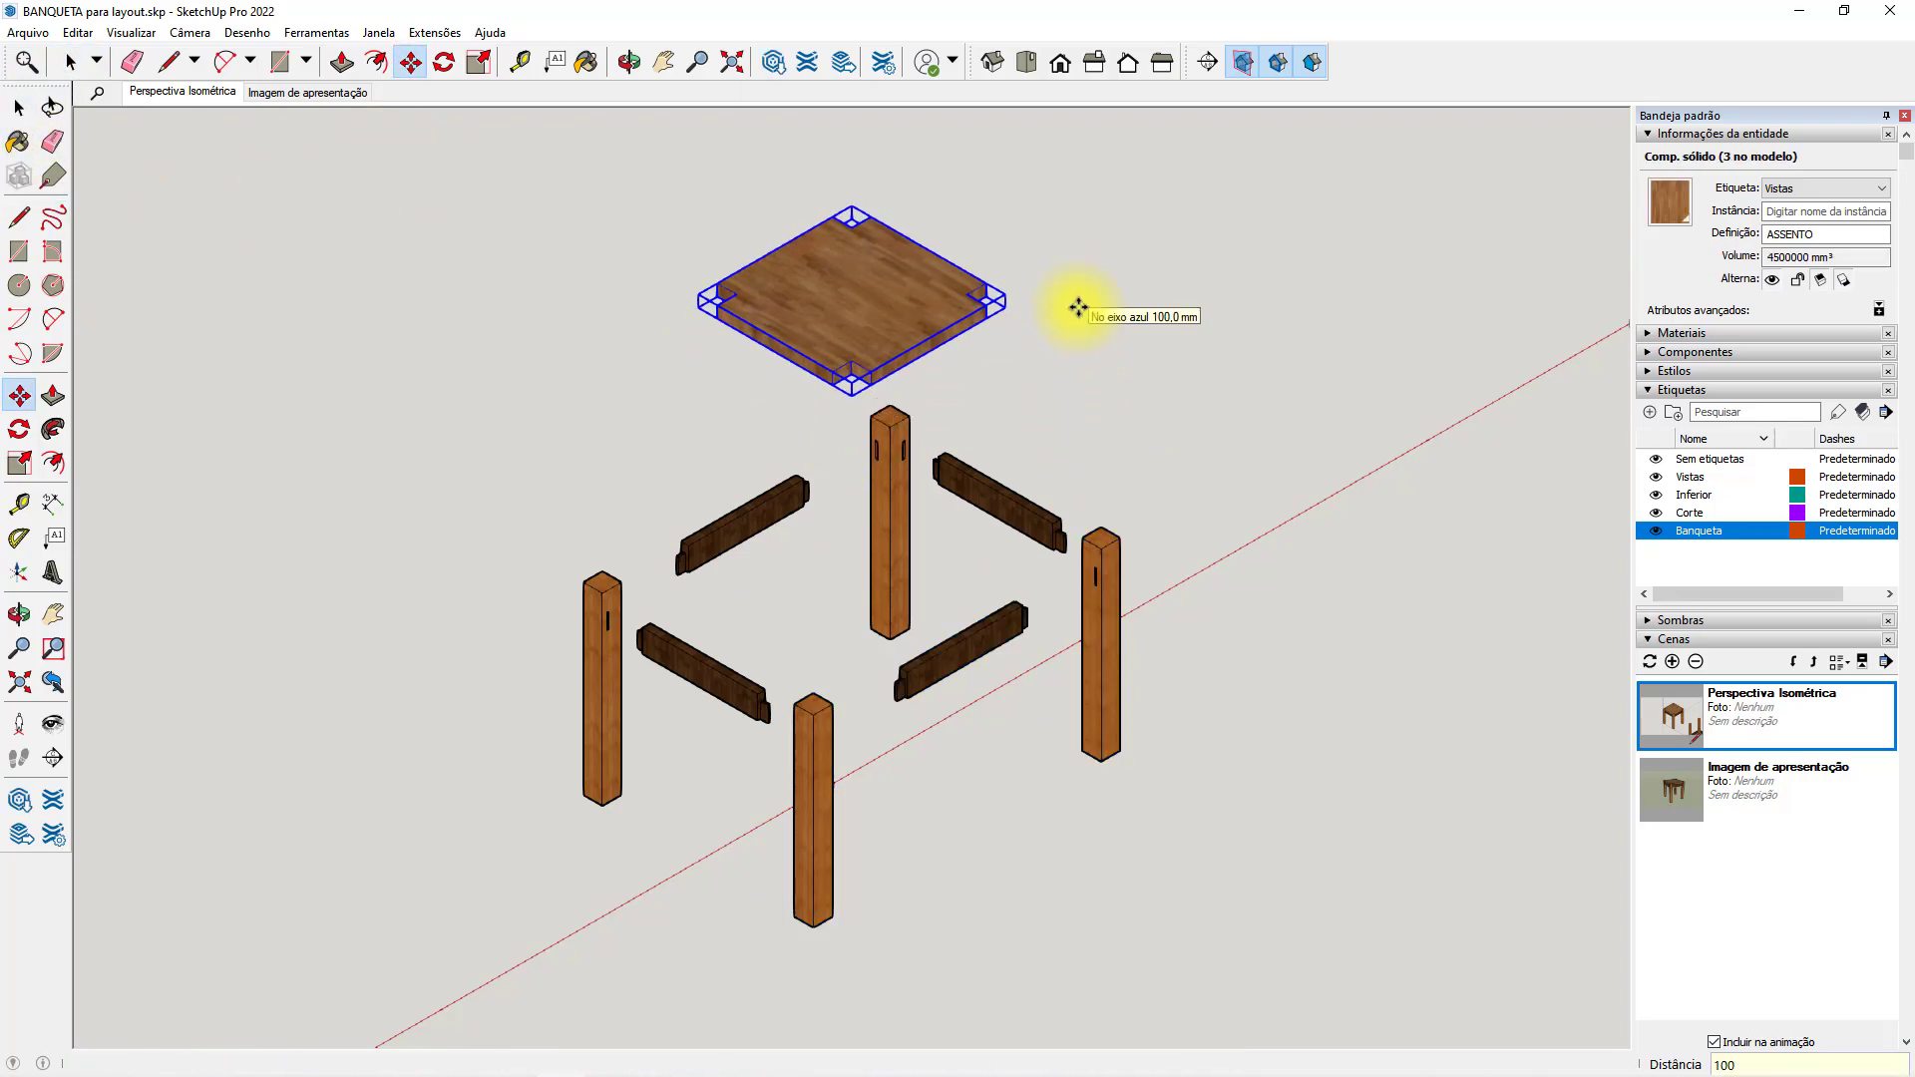
Move the front-left rail and its two legs 100 mm back inward along the red axis.
{"action": "left_click", "coordinate": [994, 64]}
{"action": "left_click", "coordinate": [1029, 63]}
{"action": "left_click", "coordinate": [995, 64]}
{"action": "middle_click_drag", "start_coordinate": [596, 590], "coordinate": [476, 586]}
{"action": "left_click", "coordinate": [19, 107]}
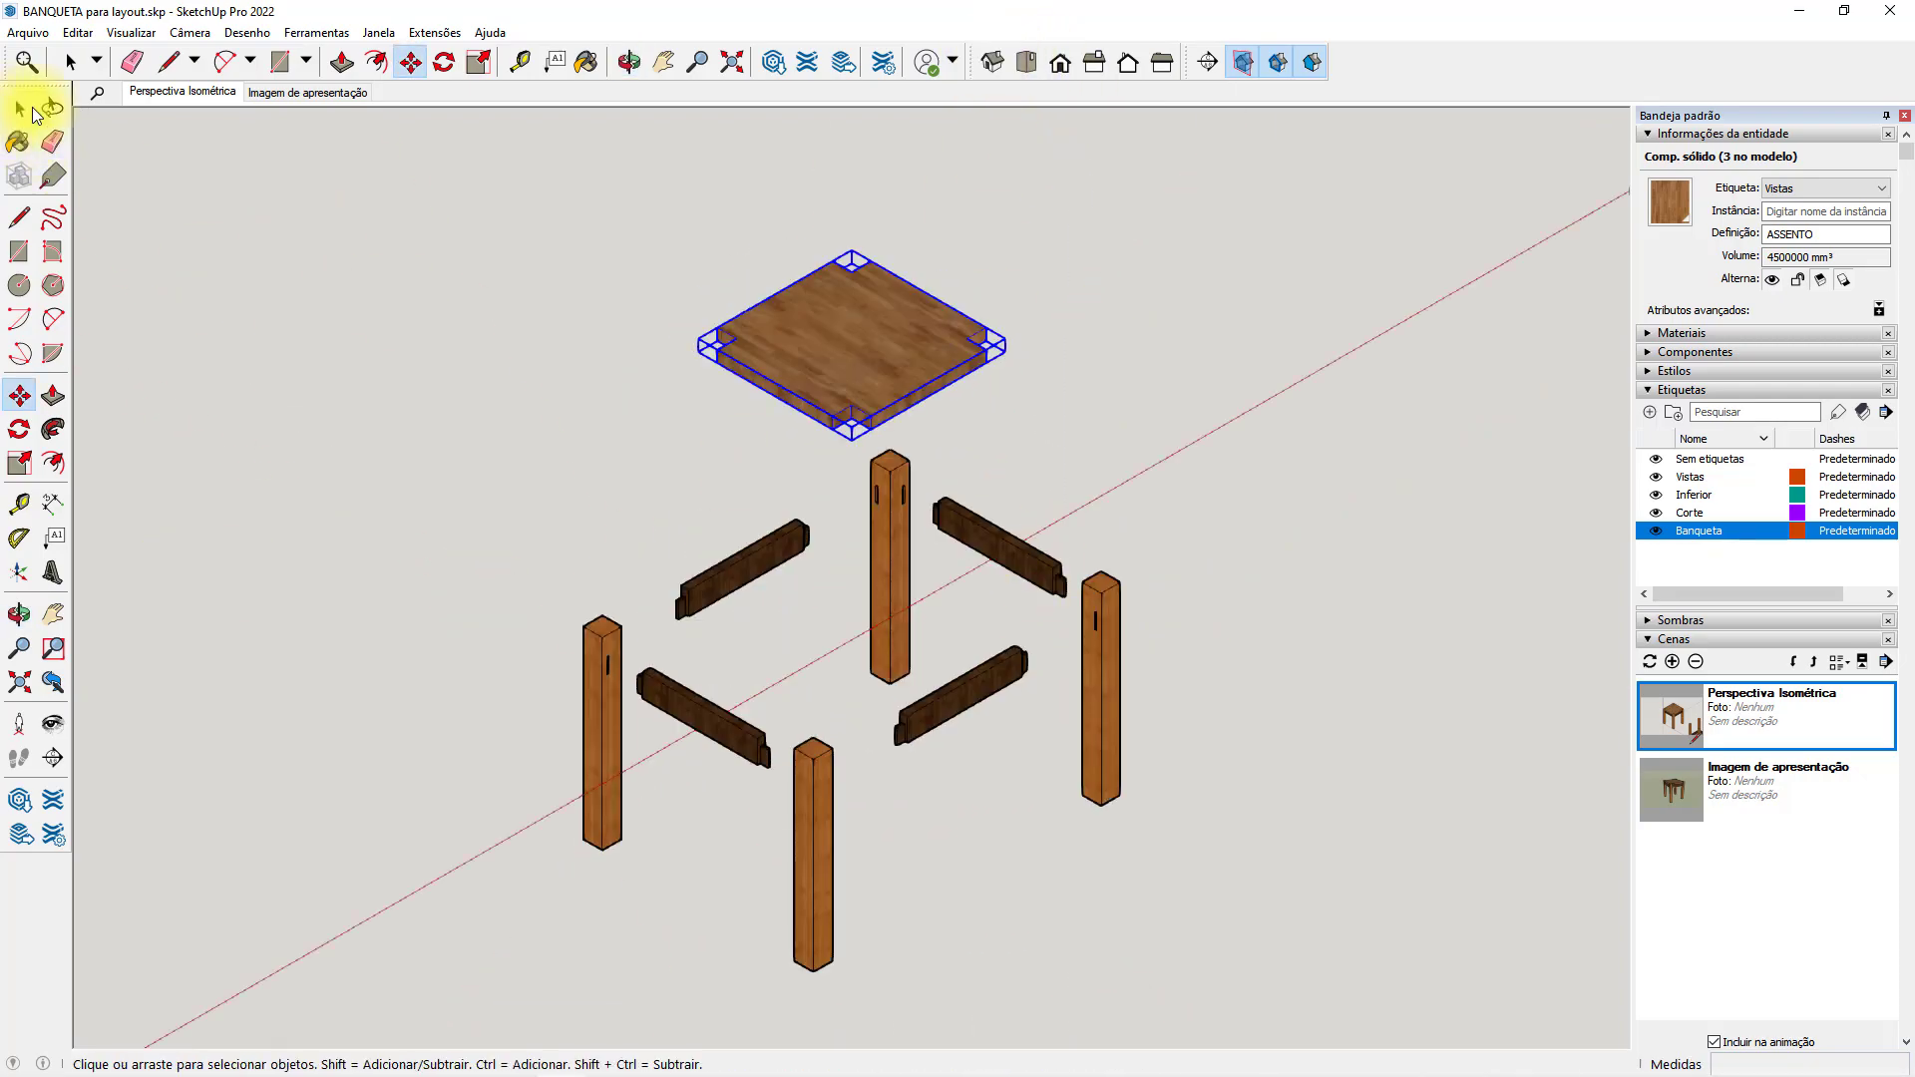
{"action": "left_click", "coordinate": [936, 599]}
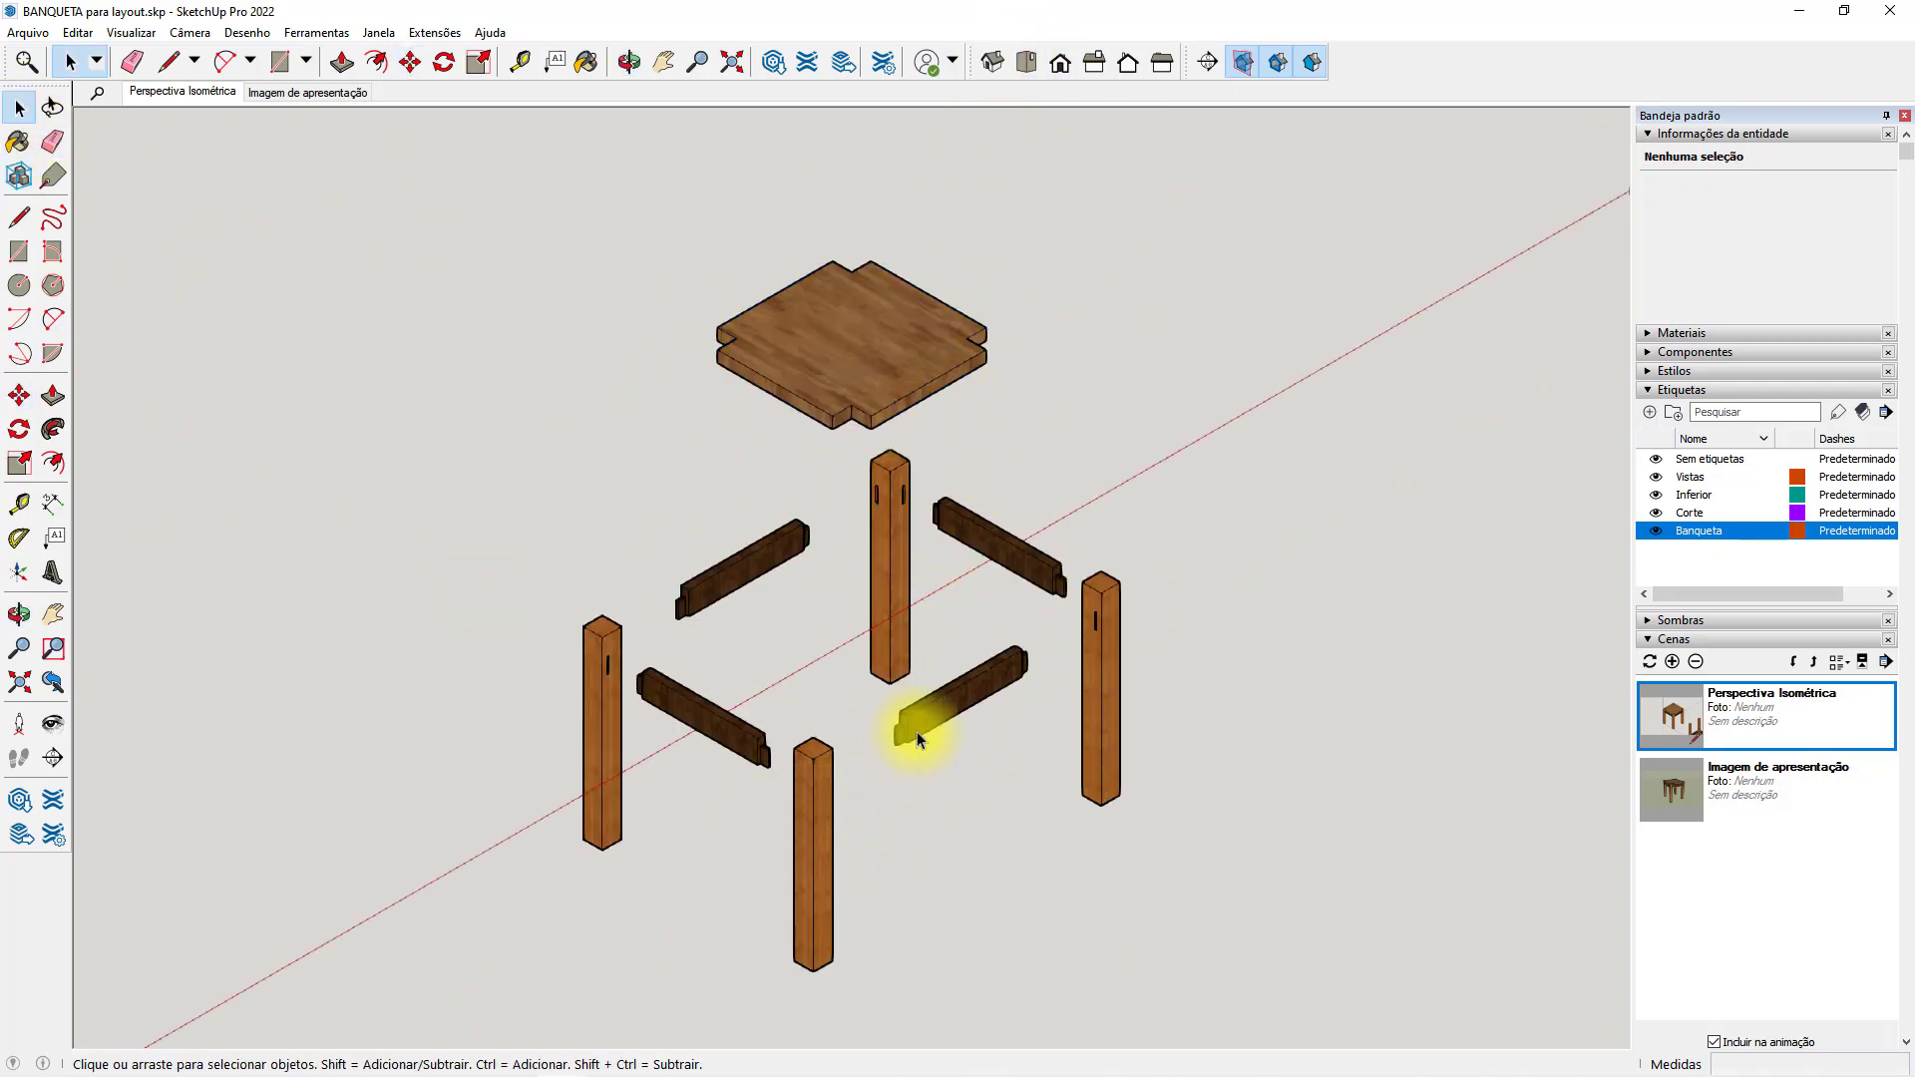
{"action": "left_click_drag", "start_coordinate": [834, 787], "coordinate": [573, 644]}
{"action": "key", "text": "m"}
{"action": "left_click", "coordinate": [676, 632]}
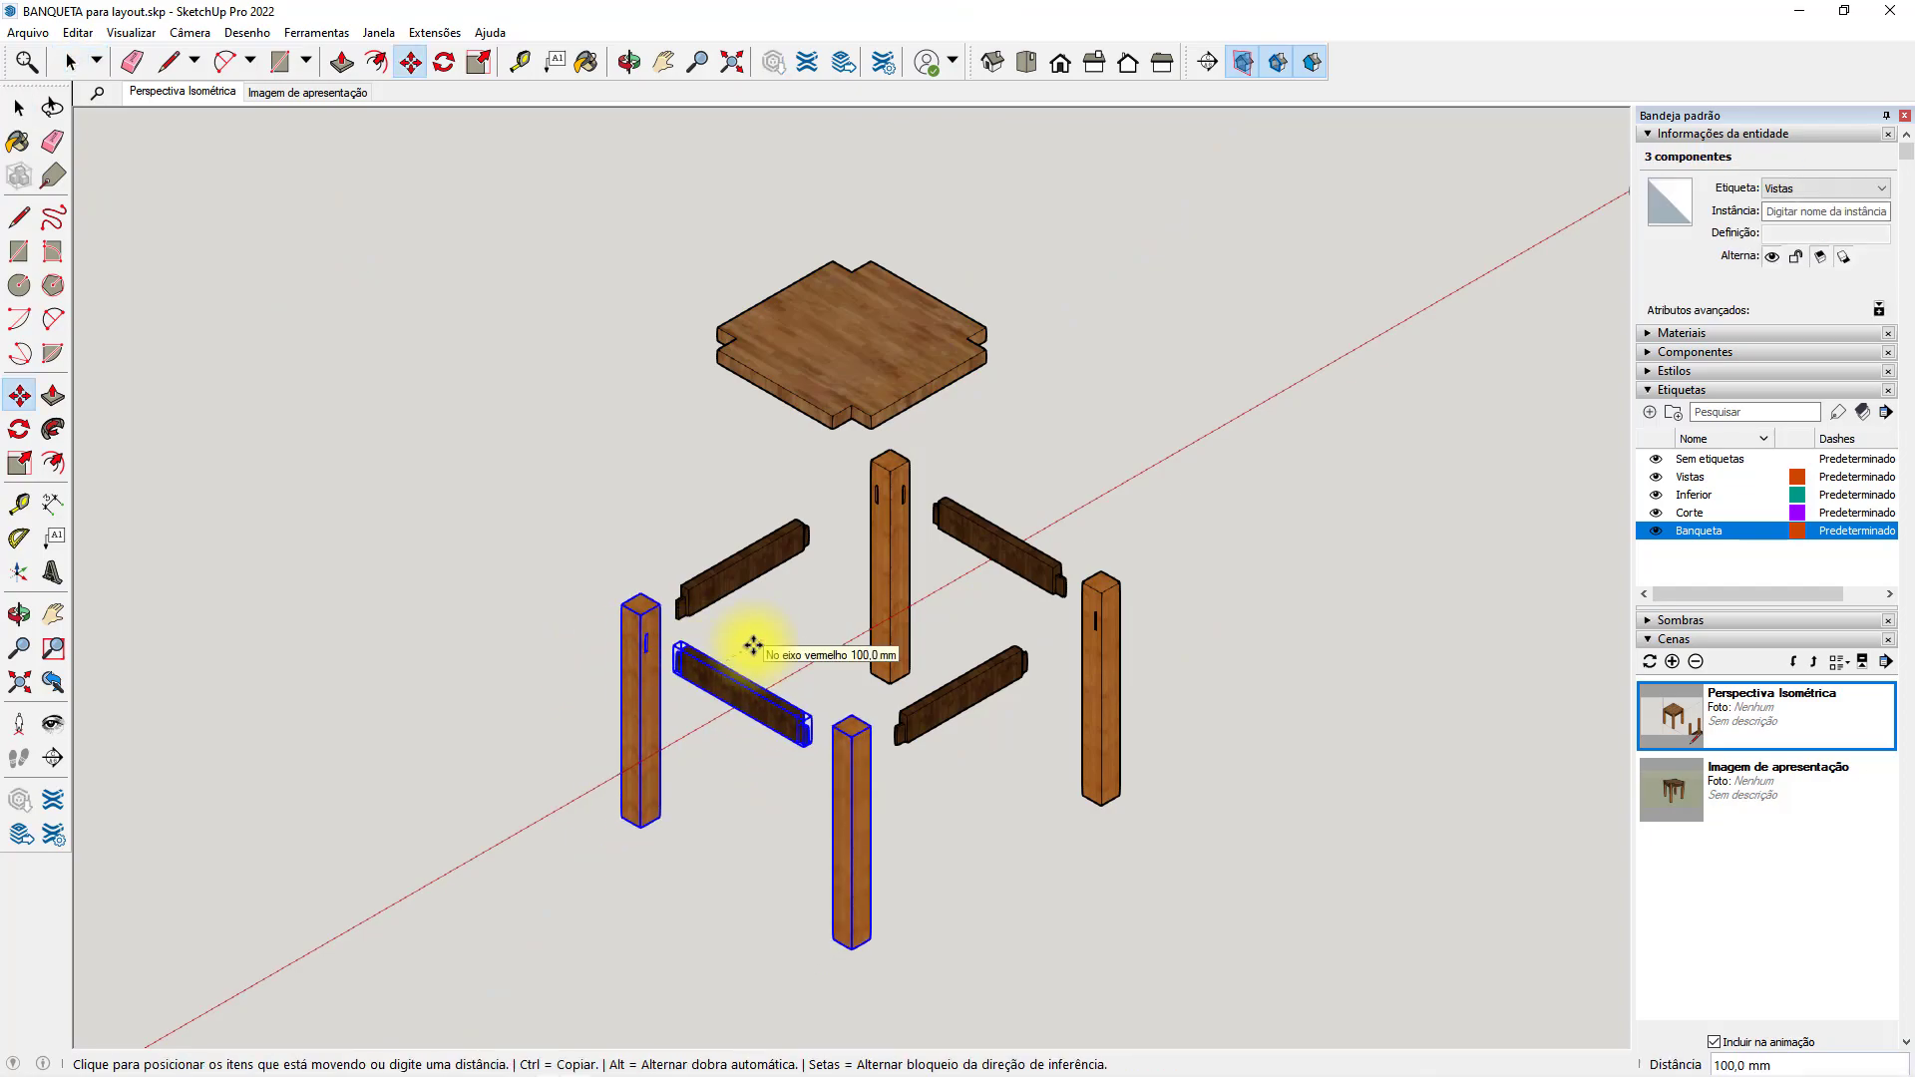
{"action": "left_click", "coordinate": [753, 647]}
Move the back-right rail and its two legs 100 mm back inward along the red axis.
{"action": "left_click", "coordinate": [19, 106]}
{"action": "left_click", "coordinate": [908, 490]}
{"action": "left_click", "coordinate": [1020, 555], "text": "shift"}
{"action": "left_click", "coordinate": [1098, 600], "text": "shift"}
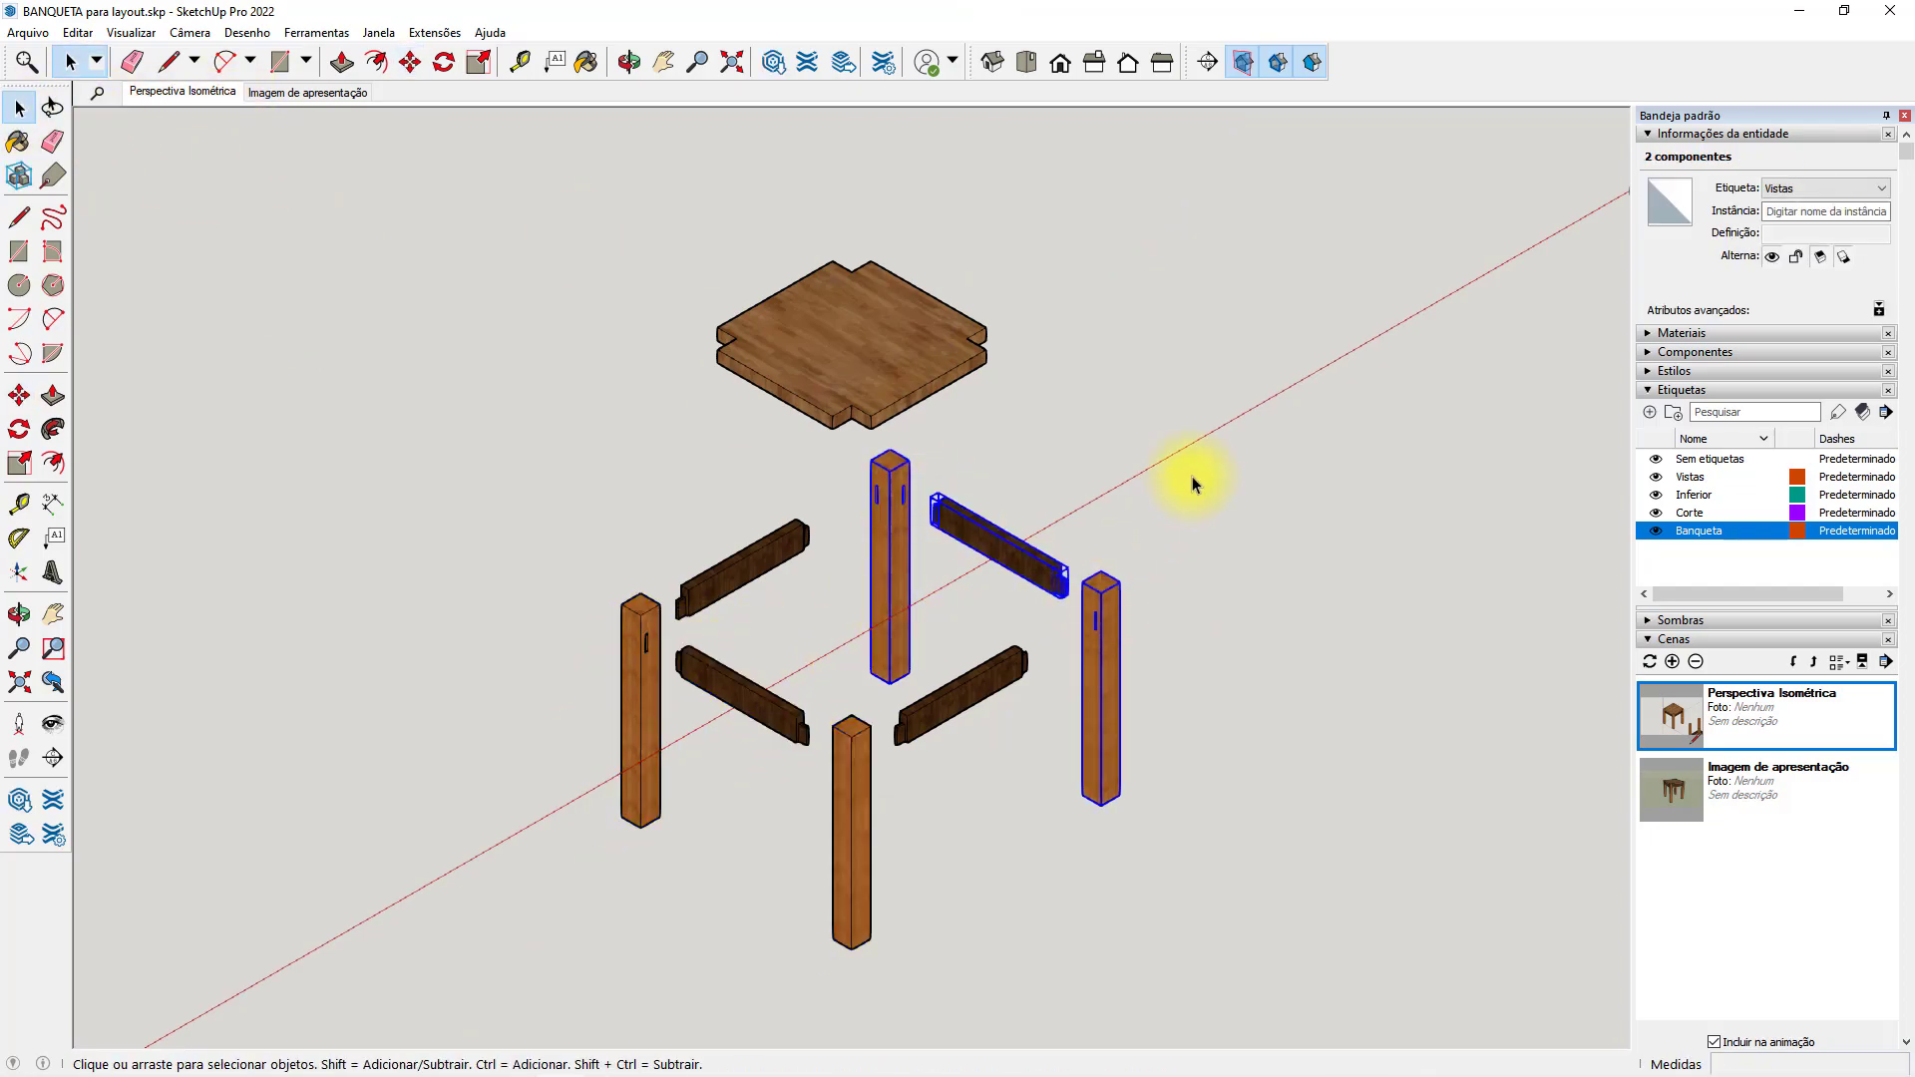
{"action": "key", "text": "m"}
{"action": "left_click", "coordinate": [1200, 473]}
{"action": "type", "text": "100"}
{"action": "key", "text": "Return"}
Try lowering the seat 100 mm toward the legs.
{"action": "left_click", "coordinate": [19, 107]}
{"action": "left_click", "coordinate": [890, 371]}
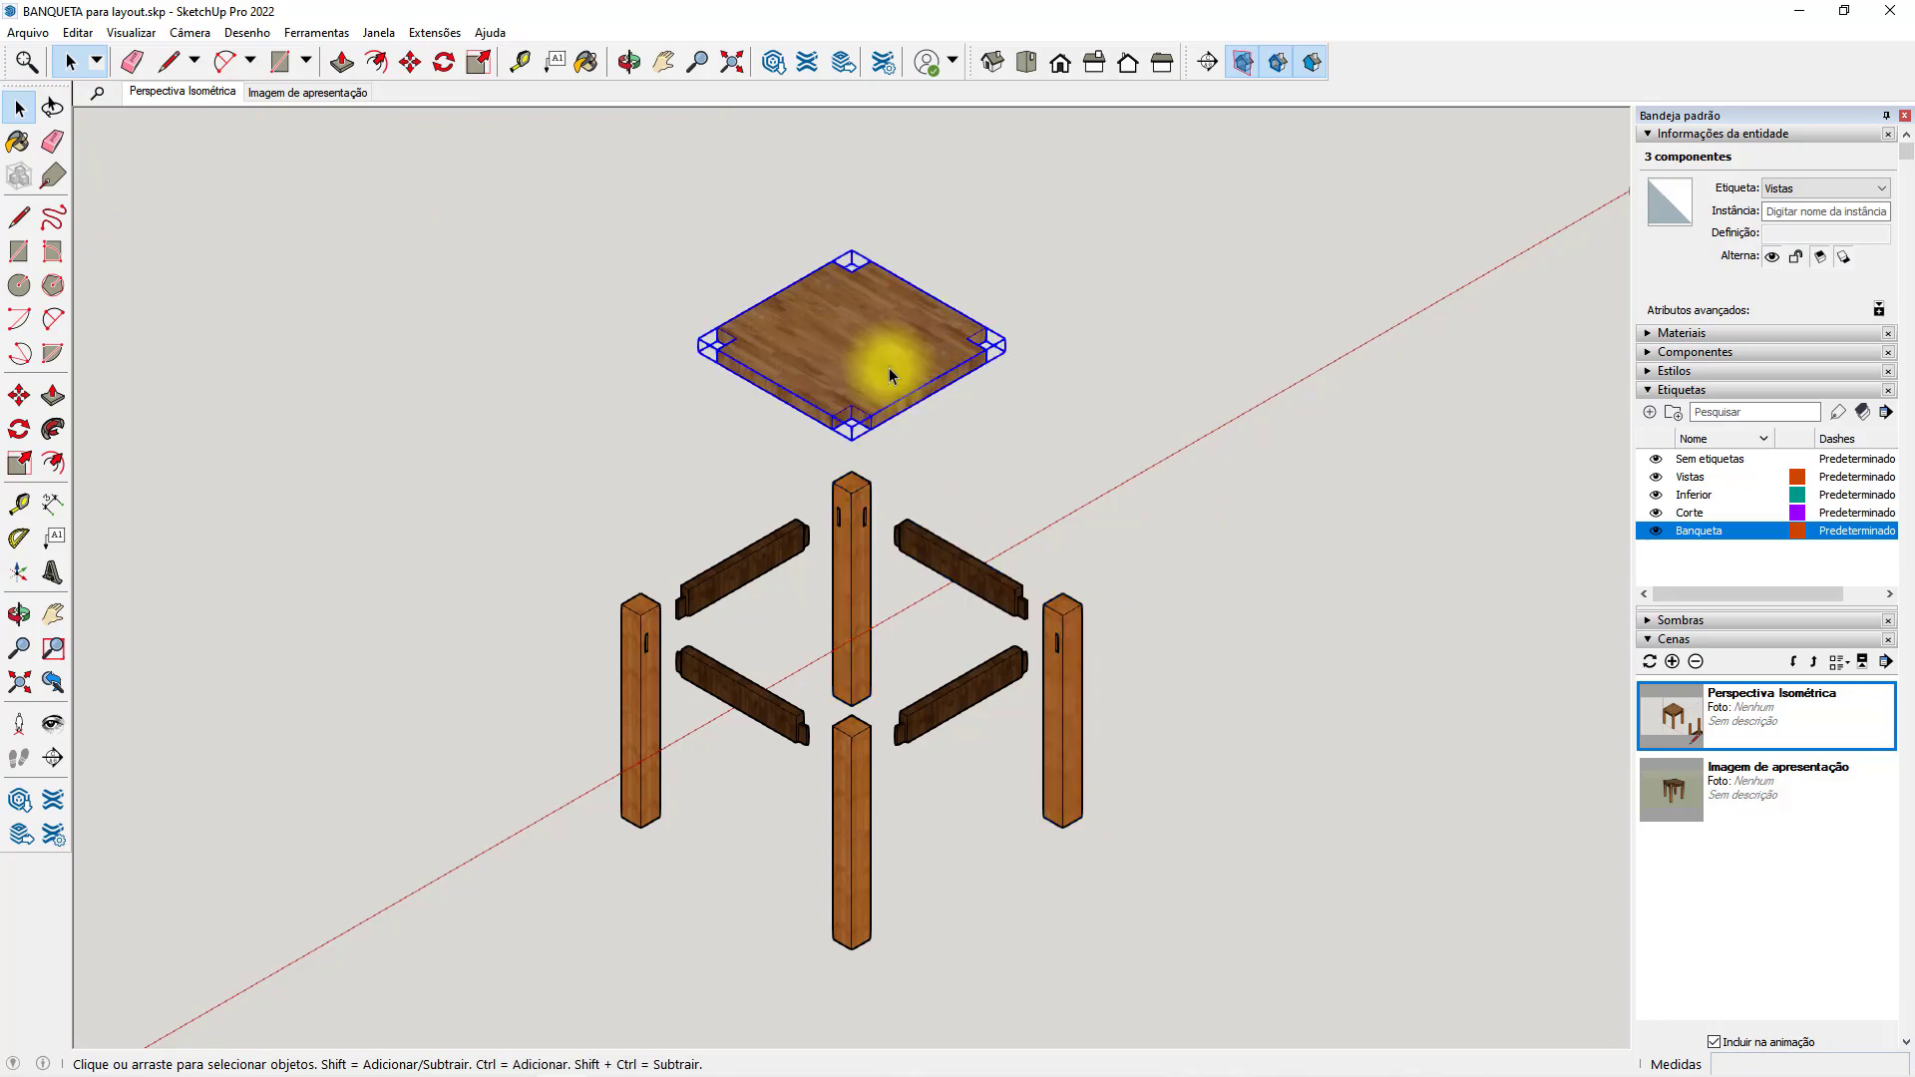
{"action": "key", "text": "m"}
{"action": "left_click", "coordinate": [1104, 299]}
{"action": "type", "text": "100"}
{"action": "key", "text": "Return"}
{"action": "left_click", "coordinate": [19, 107]}
{"action": "left_click", "coordinate": [1066, 526]}
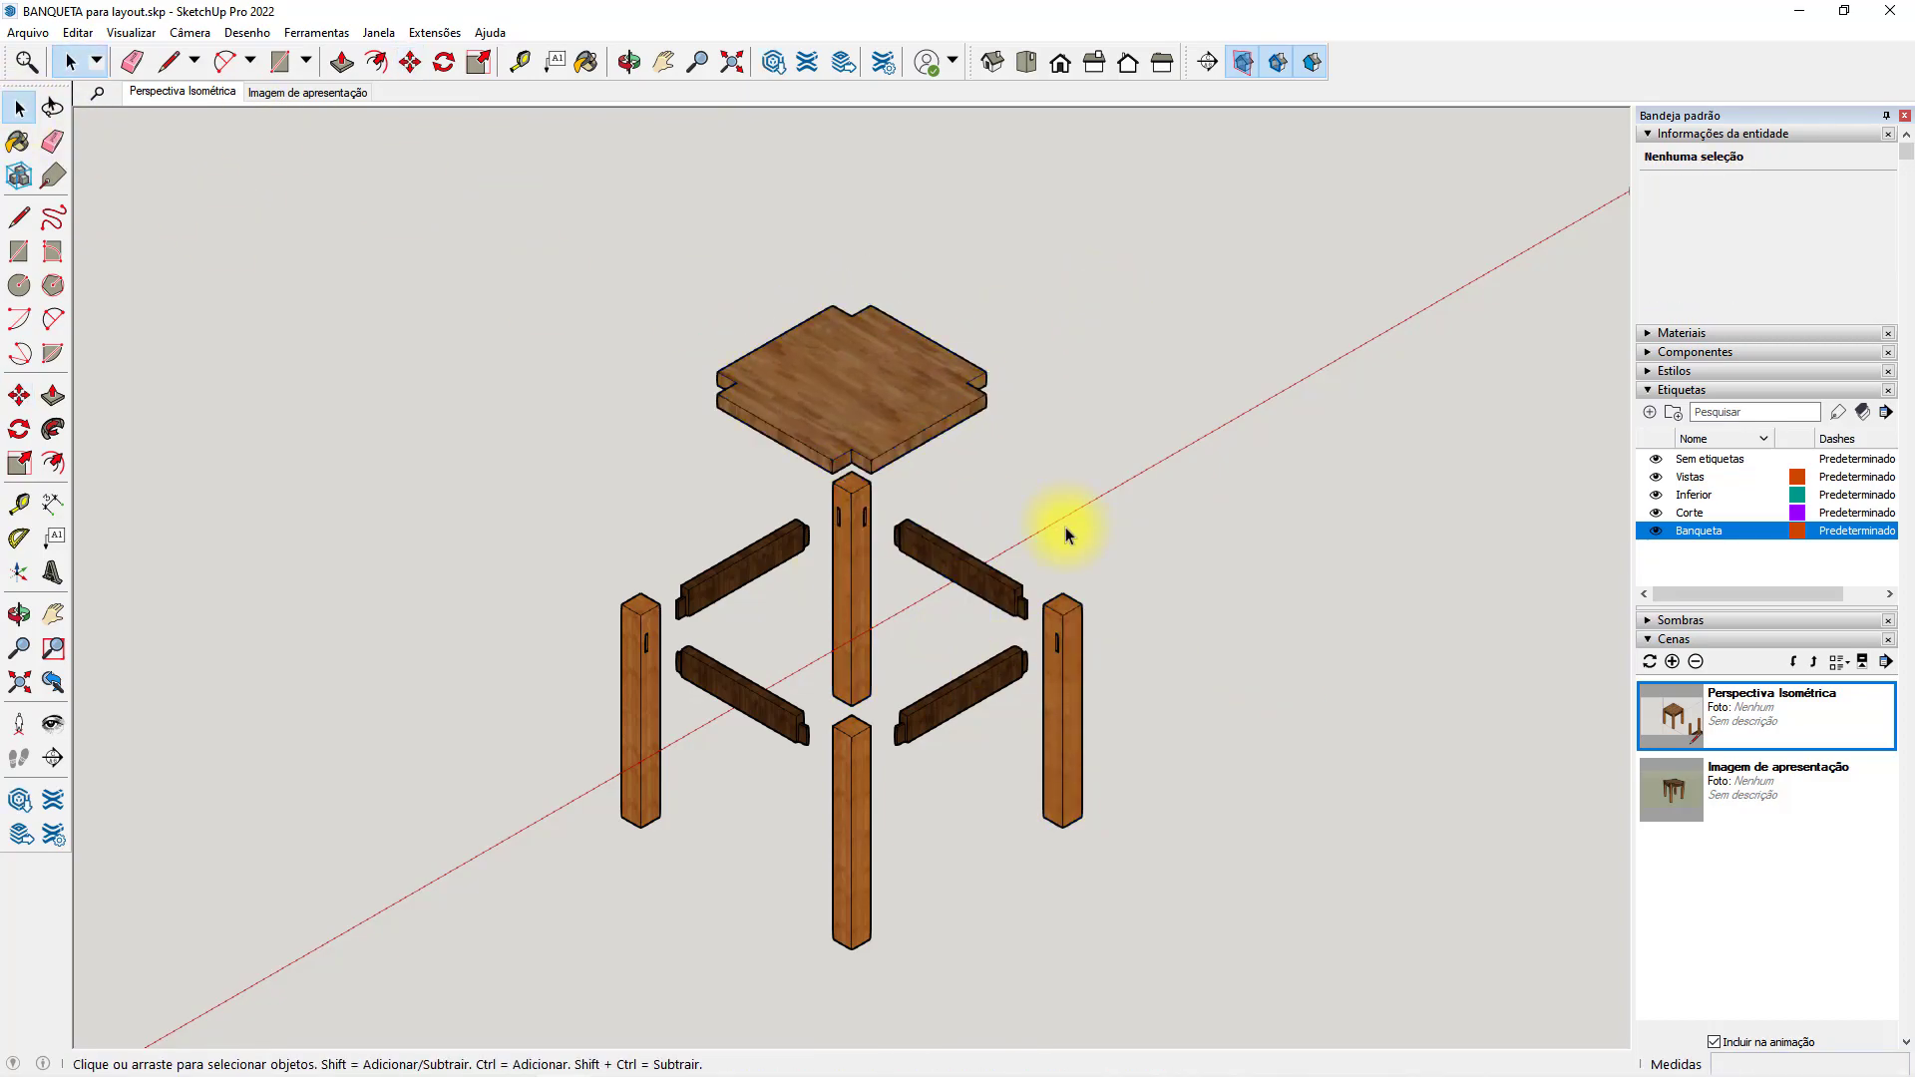
{"action": "key", "text": "ctrl+z"}
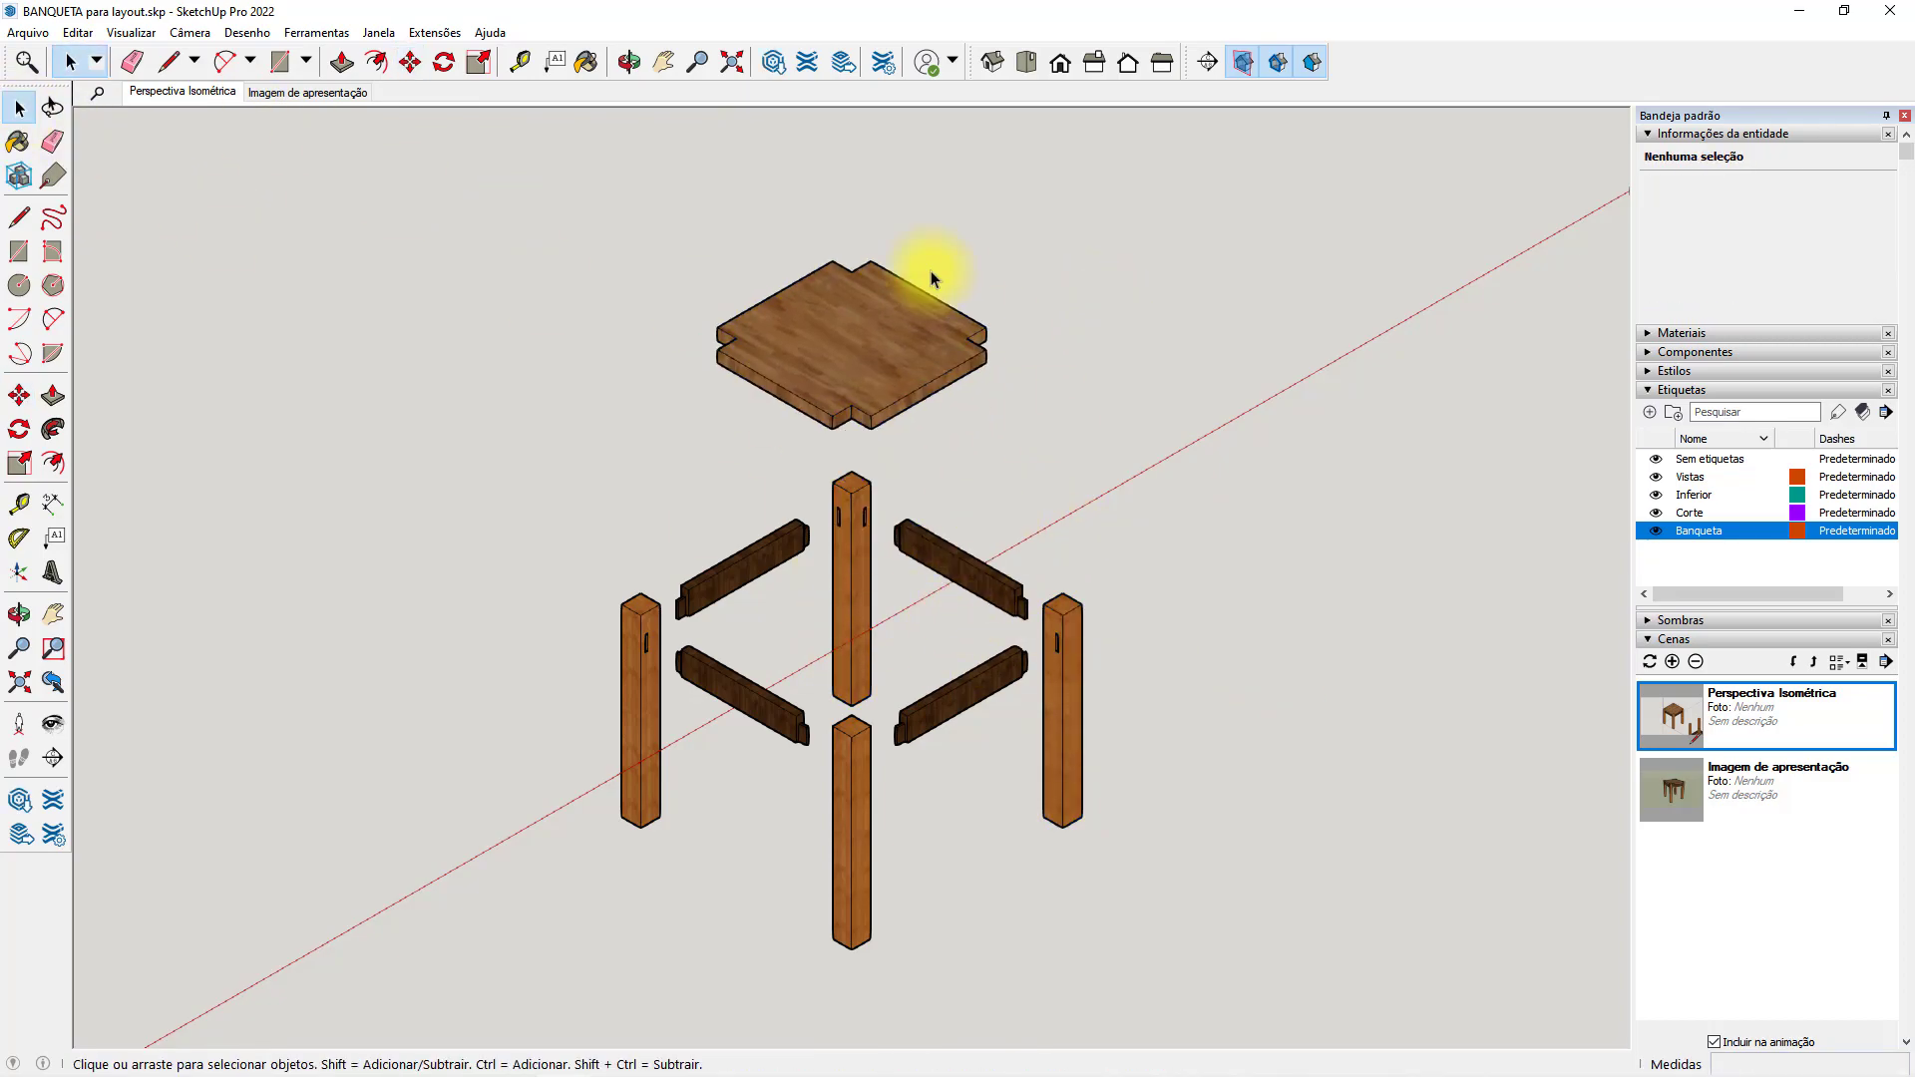
Add a scene of the exploded stool in isometric view and name it Perspectiva Explodida.
{"action": "left_click", "coordinate": [1026, 62]}
{"action": "left_click", "coordinate": [1060, 62]}
{"action": "left_click", "coordinate": [1094, 62]}
{"action": "left_click", "coordinate": [1128, 62]}
{"action": "middle_click_drag", "start_coordinate": [1012, 483], "coordinate": [1087, 469]}
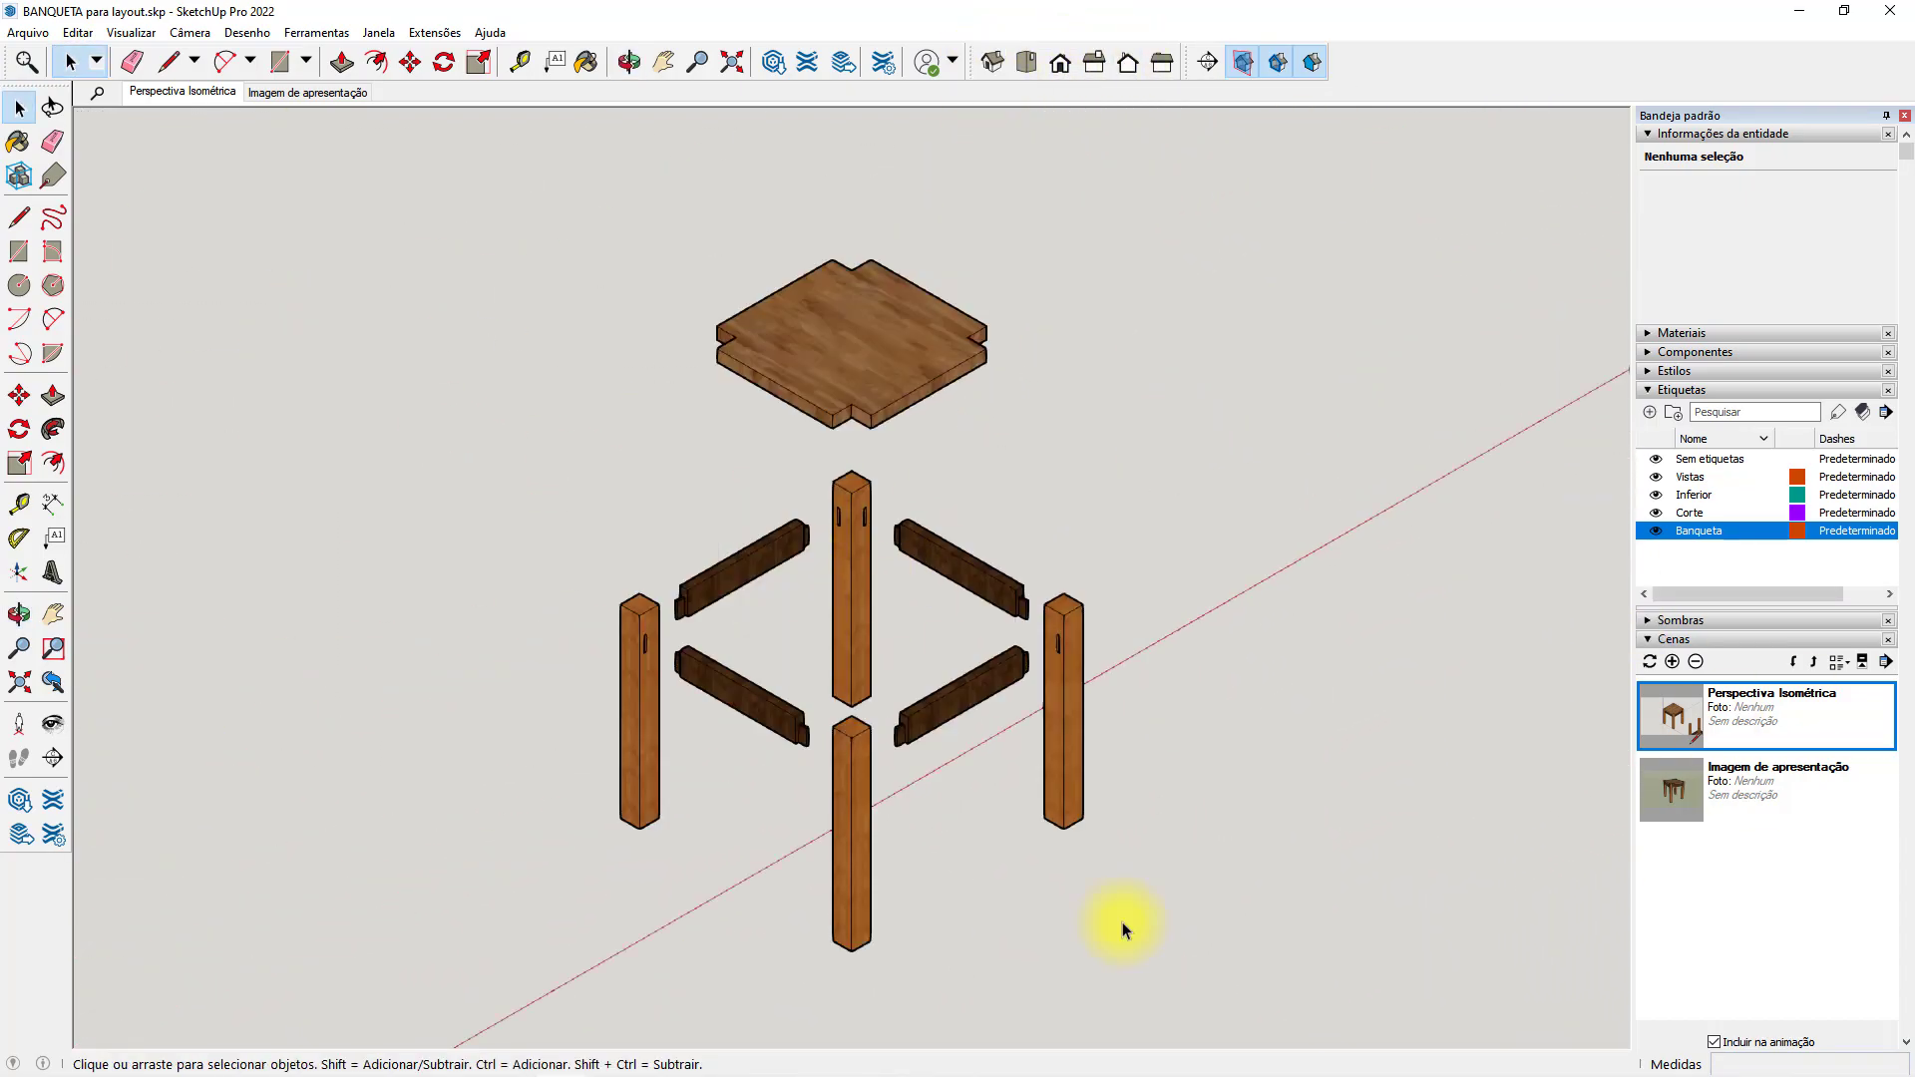
{"action": "left_click", "coordinate": [1672, 661]}
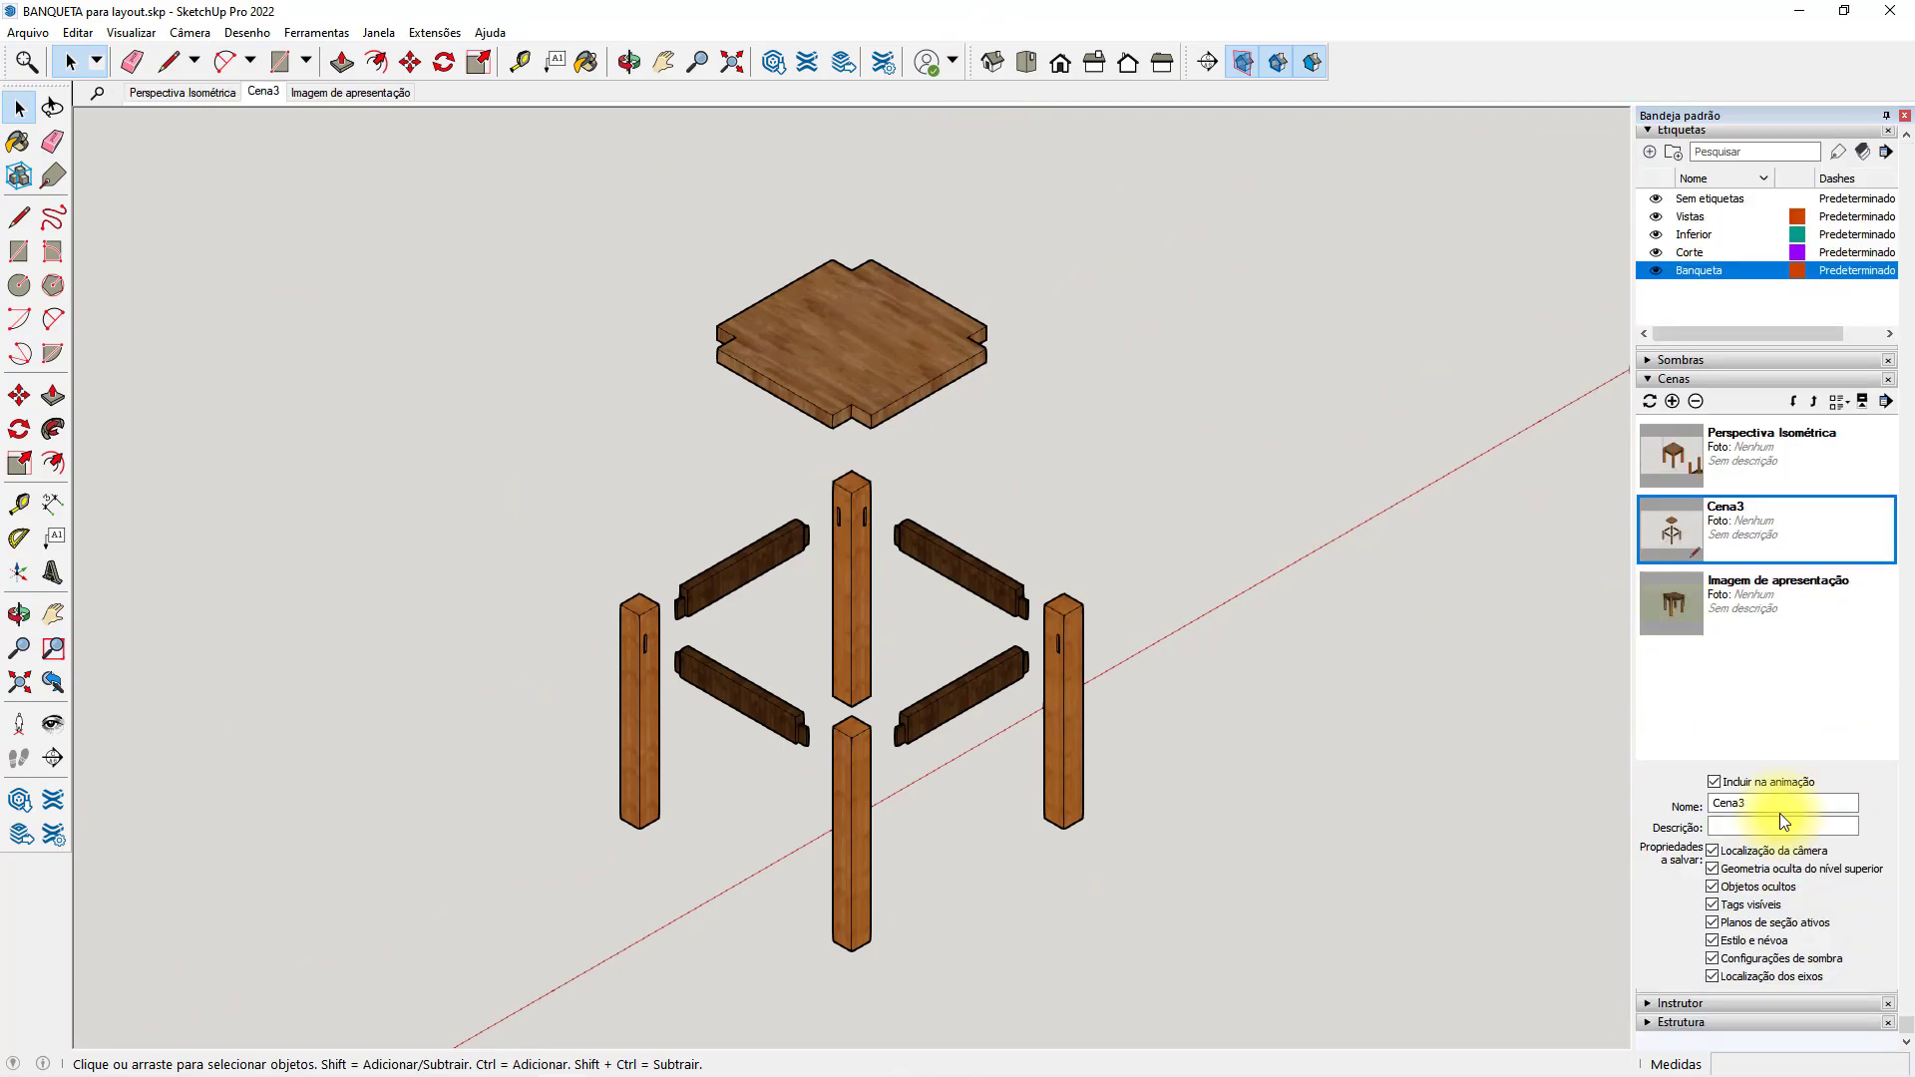
{"action": "left_click_drag", "start_coordinate": [1780, 810], "coordinate": [1680, 799]}
{"action": "type", "text": "Perspectiva Explodida"}
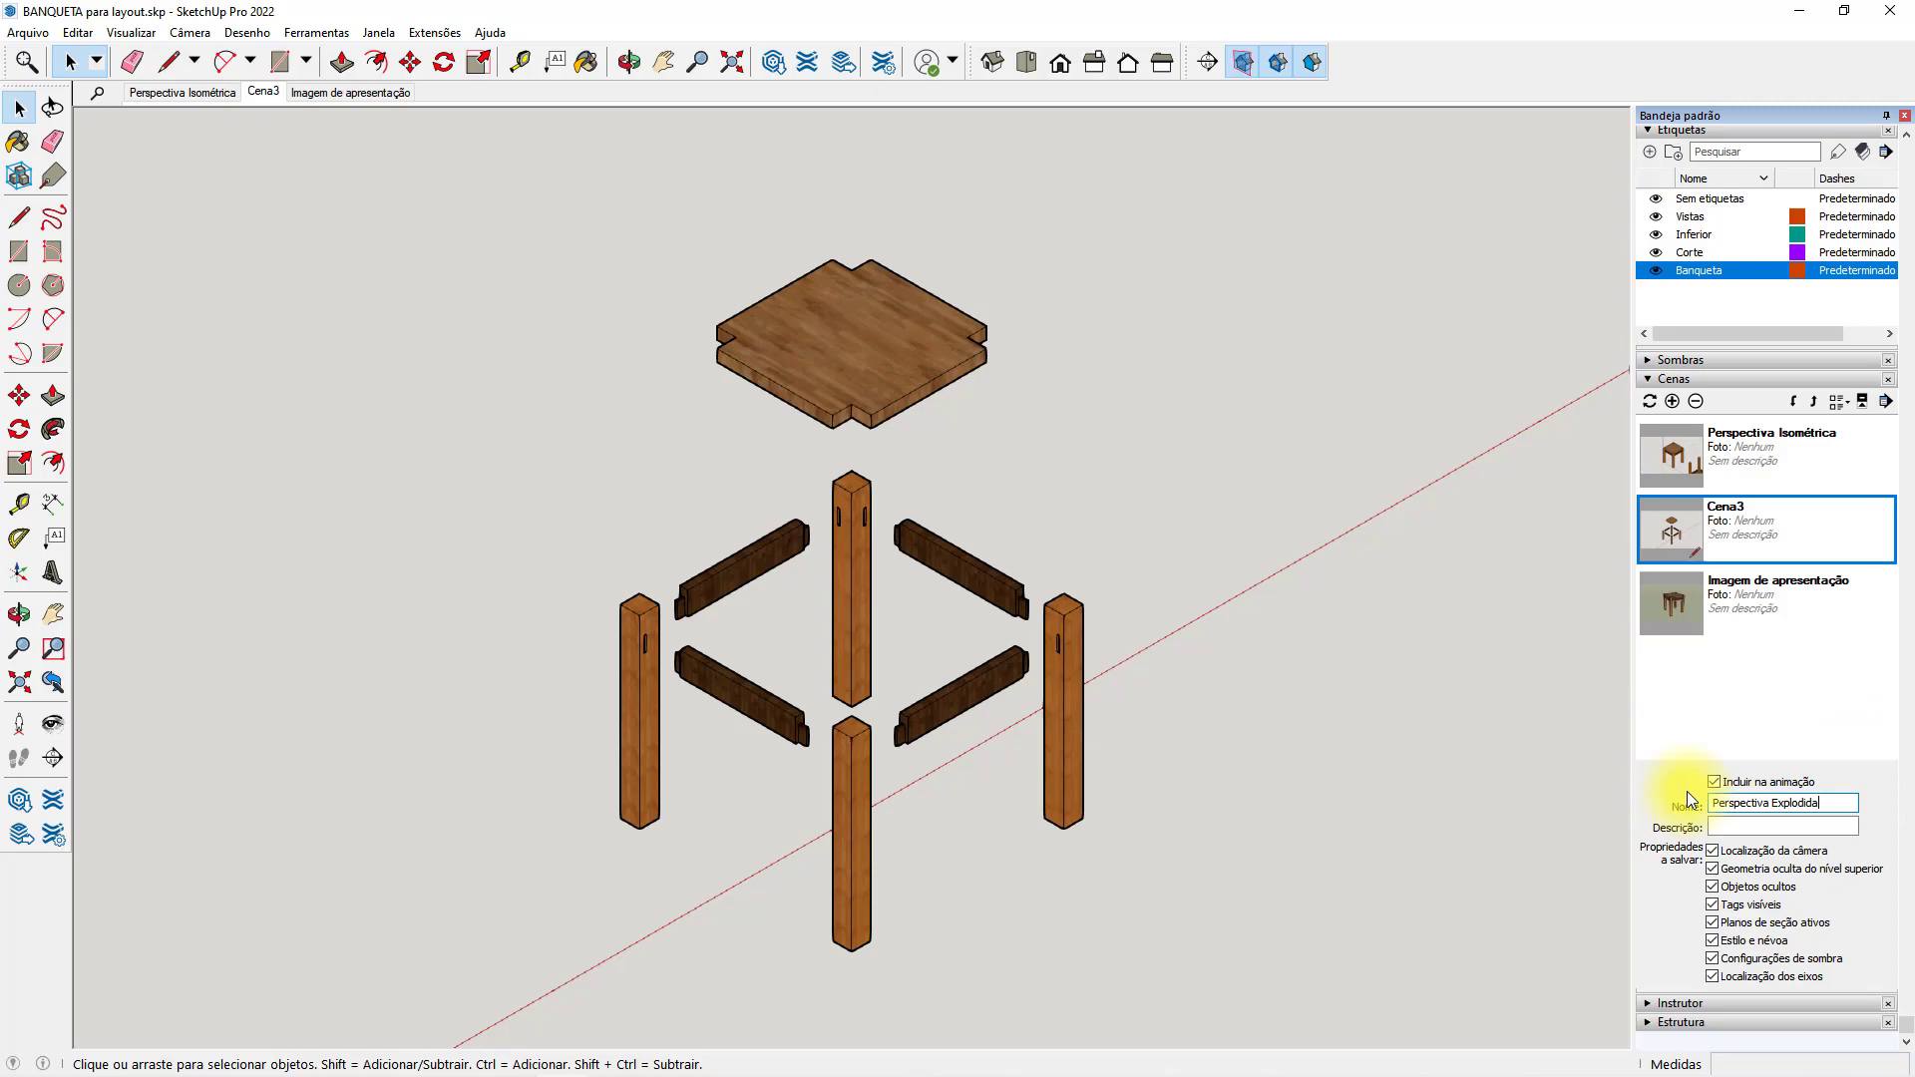
{"action": "key", "text": "Return"}
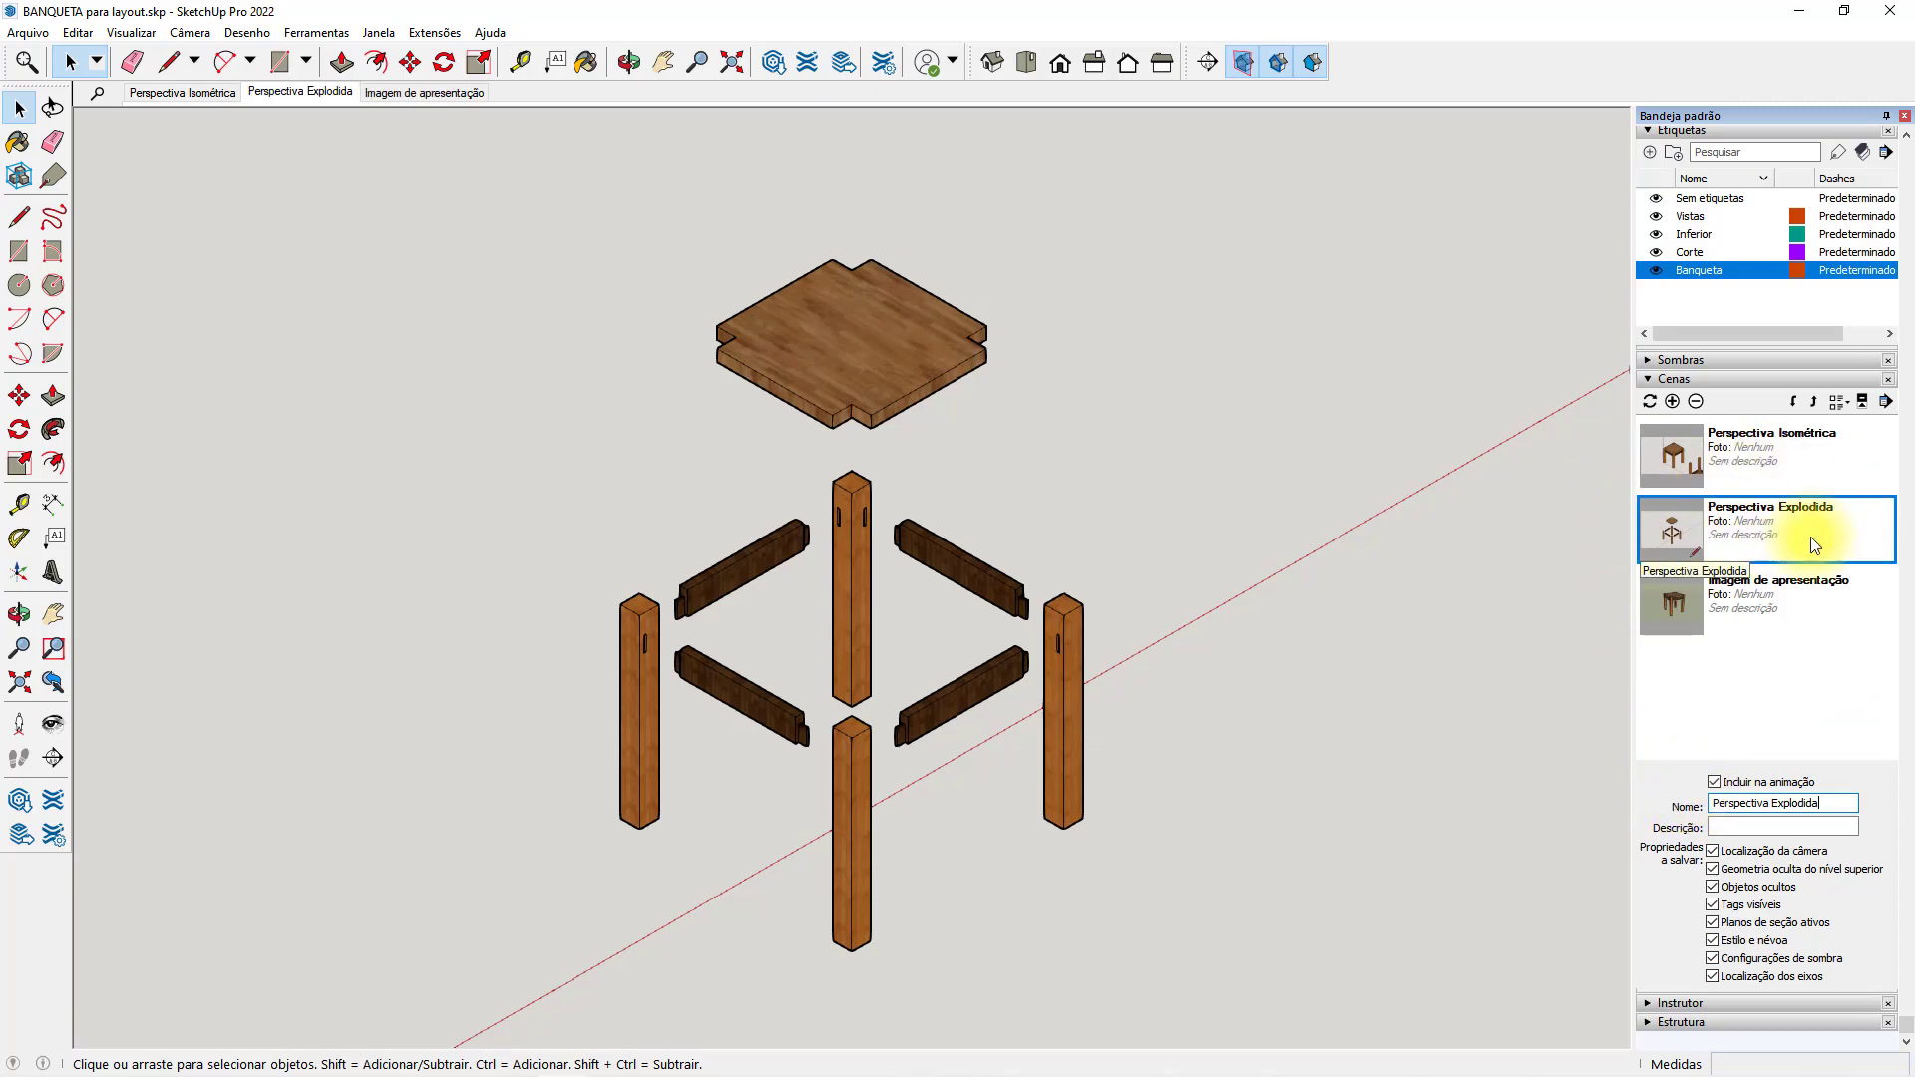
Rename the Inferior tag to Explodida and assign it to all parts of the exploded stool.
{"action": "left_click", "coordinate": [1700, 235]}
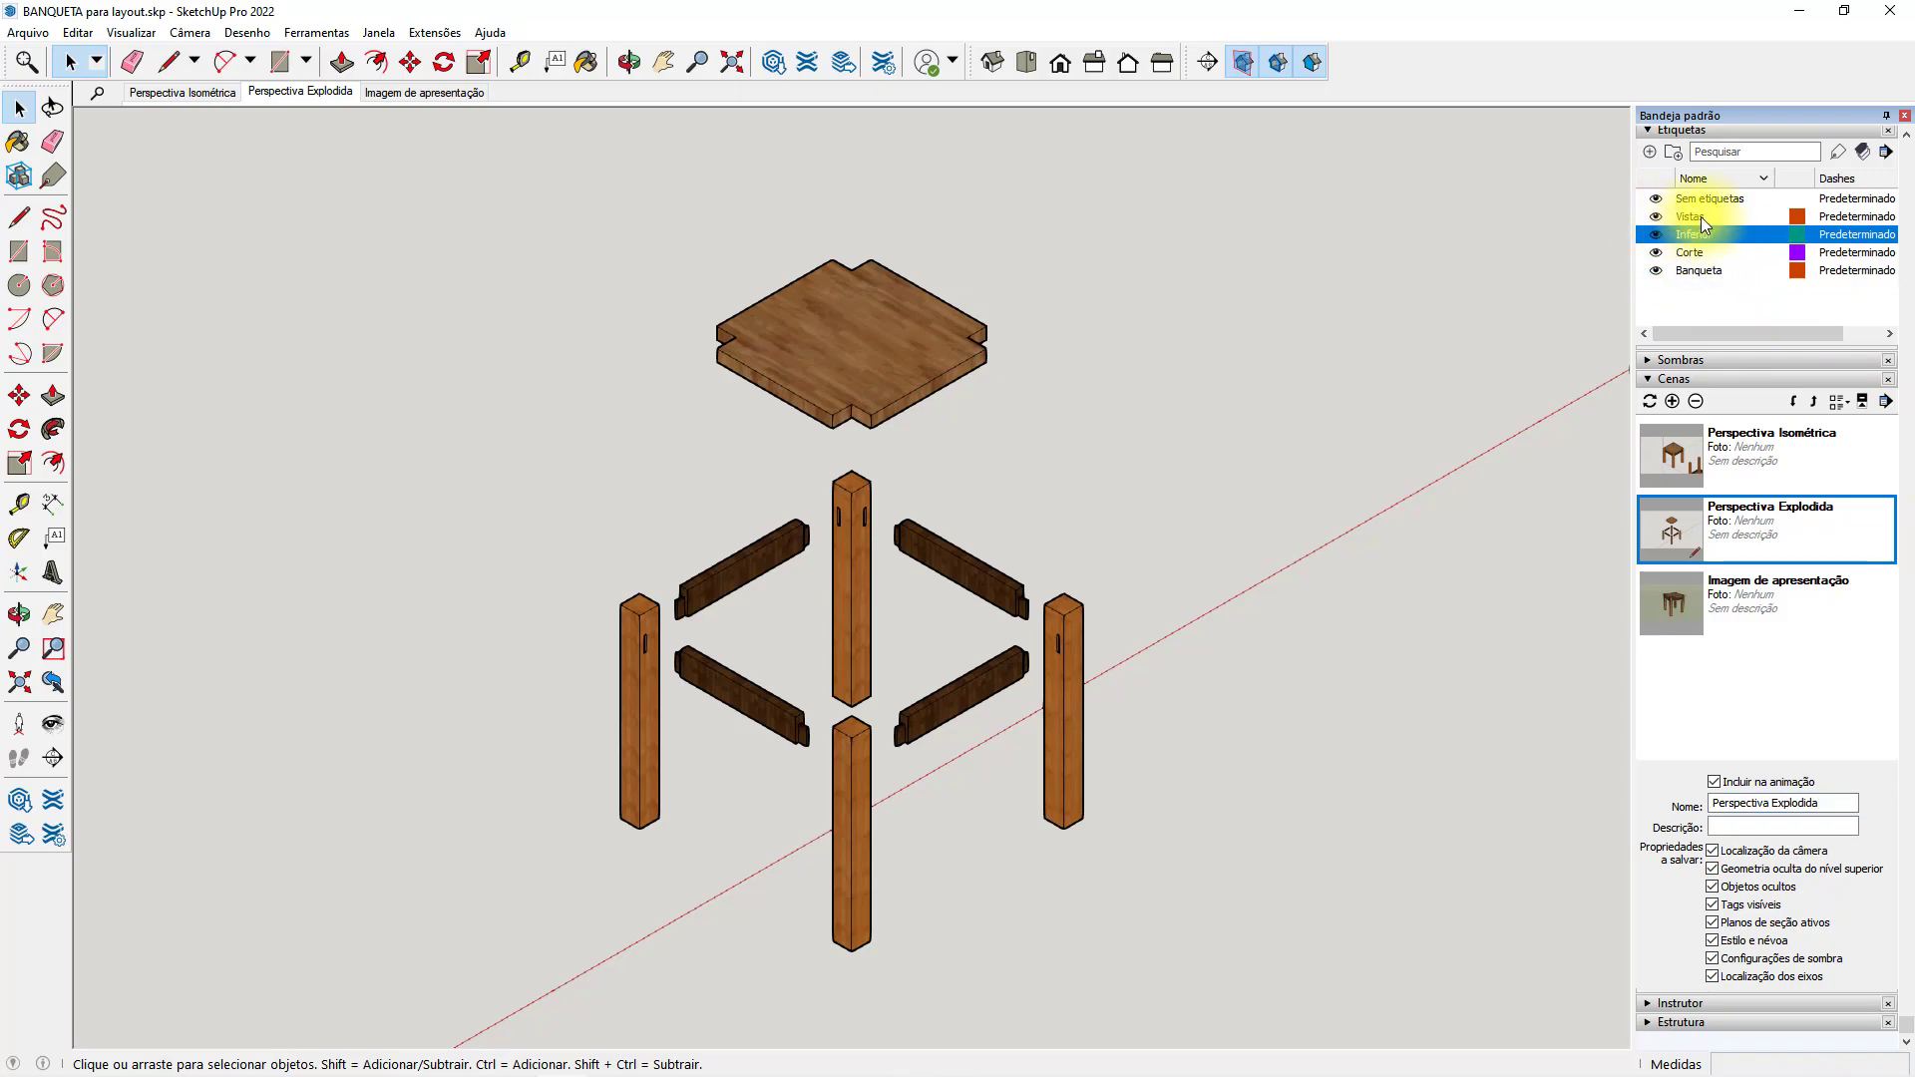
{"action": "double_click", "coordinate": [1690, 235]}
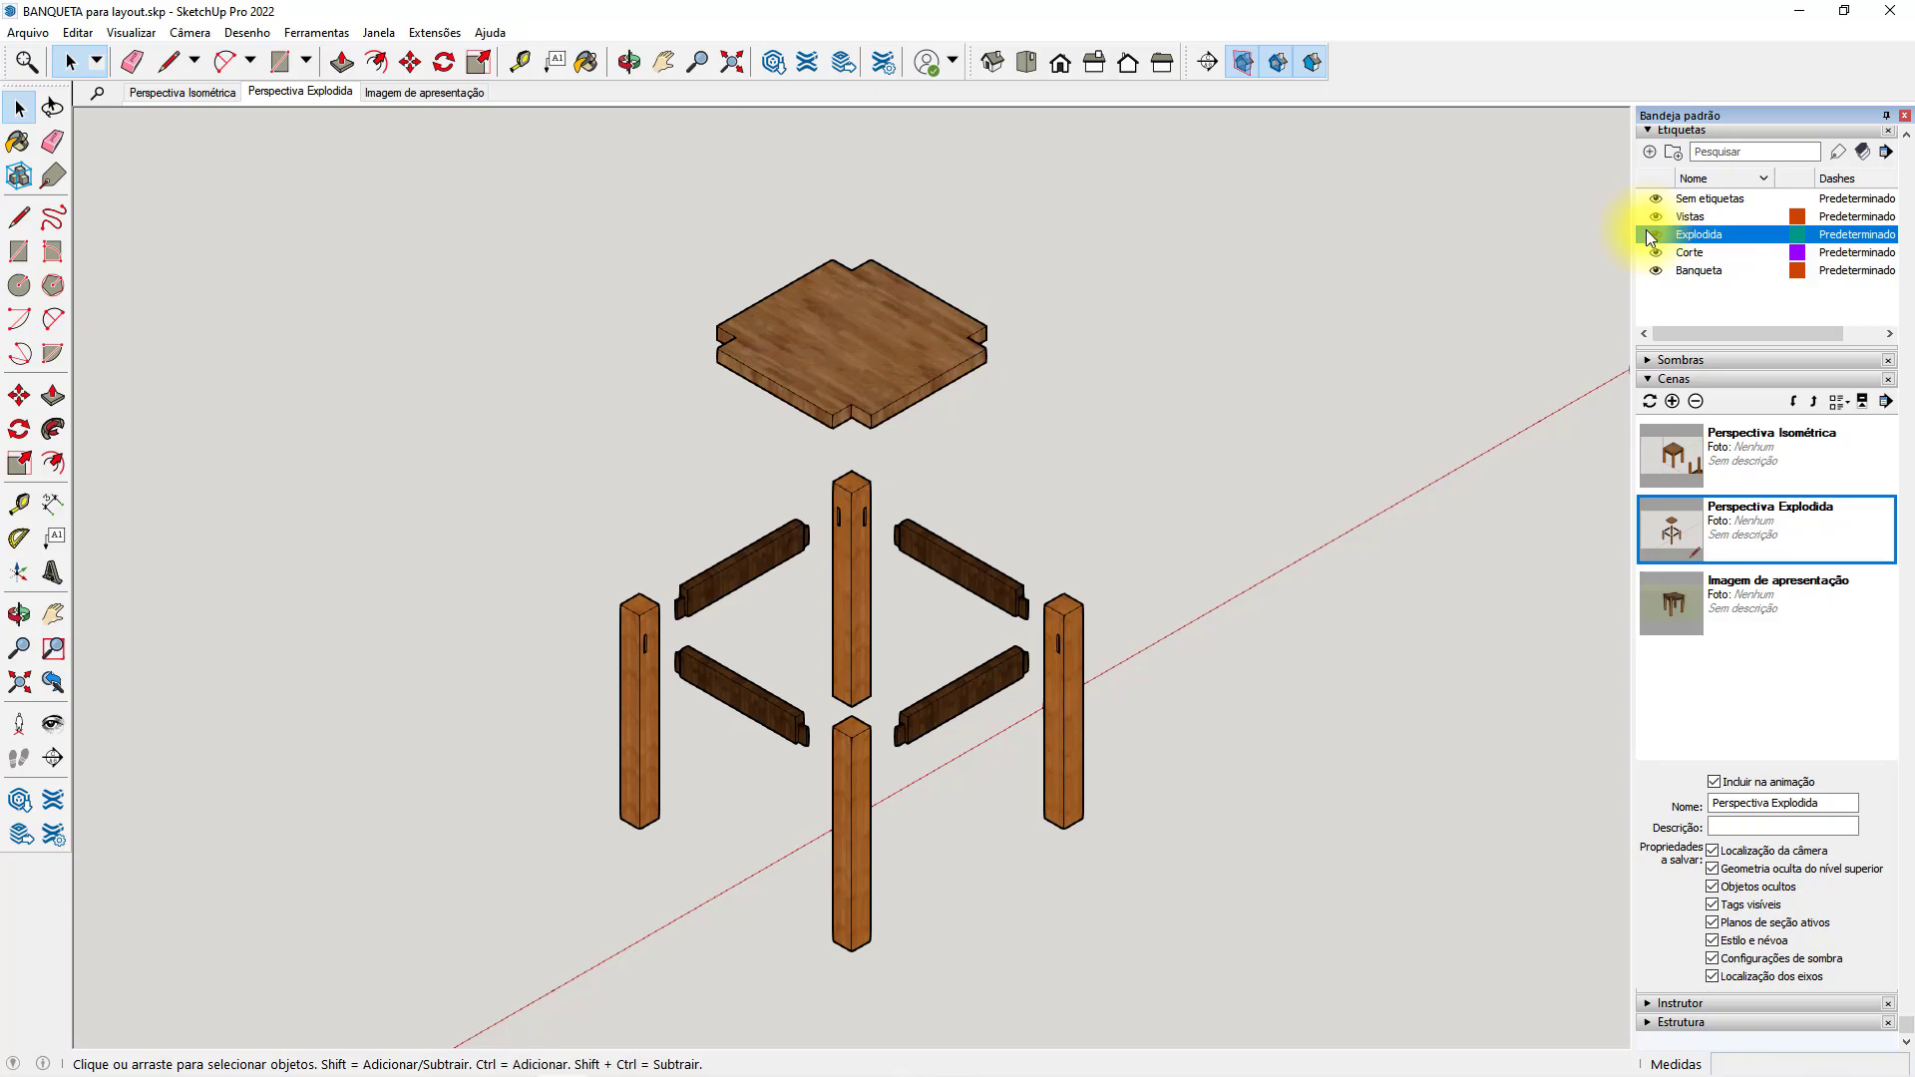
{"action": "left_click_drag", "start_coordinate": [493, 206], "coordinate": [1255, 988]}
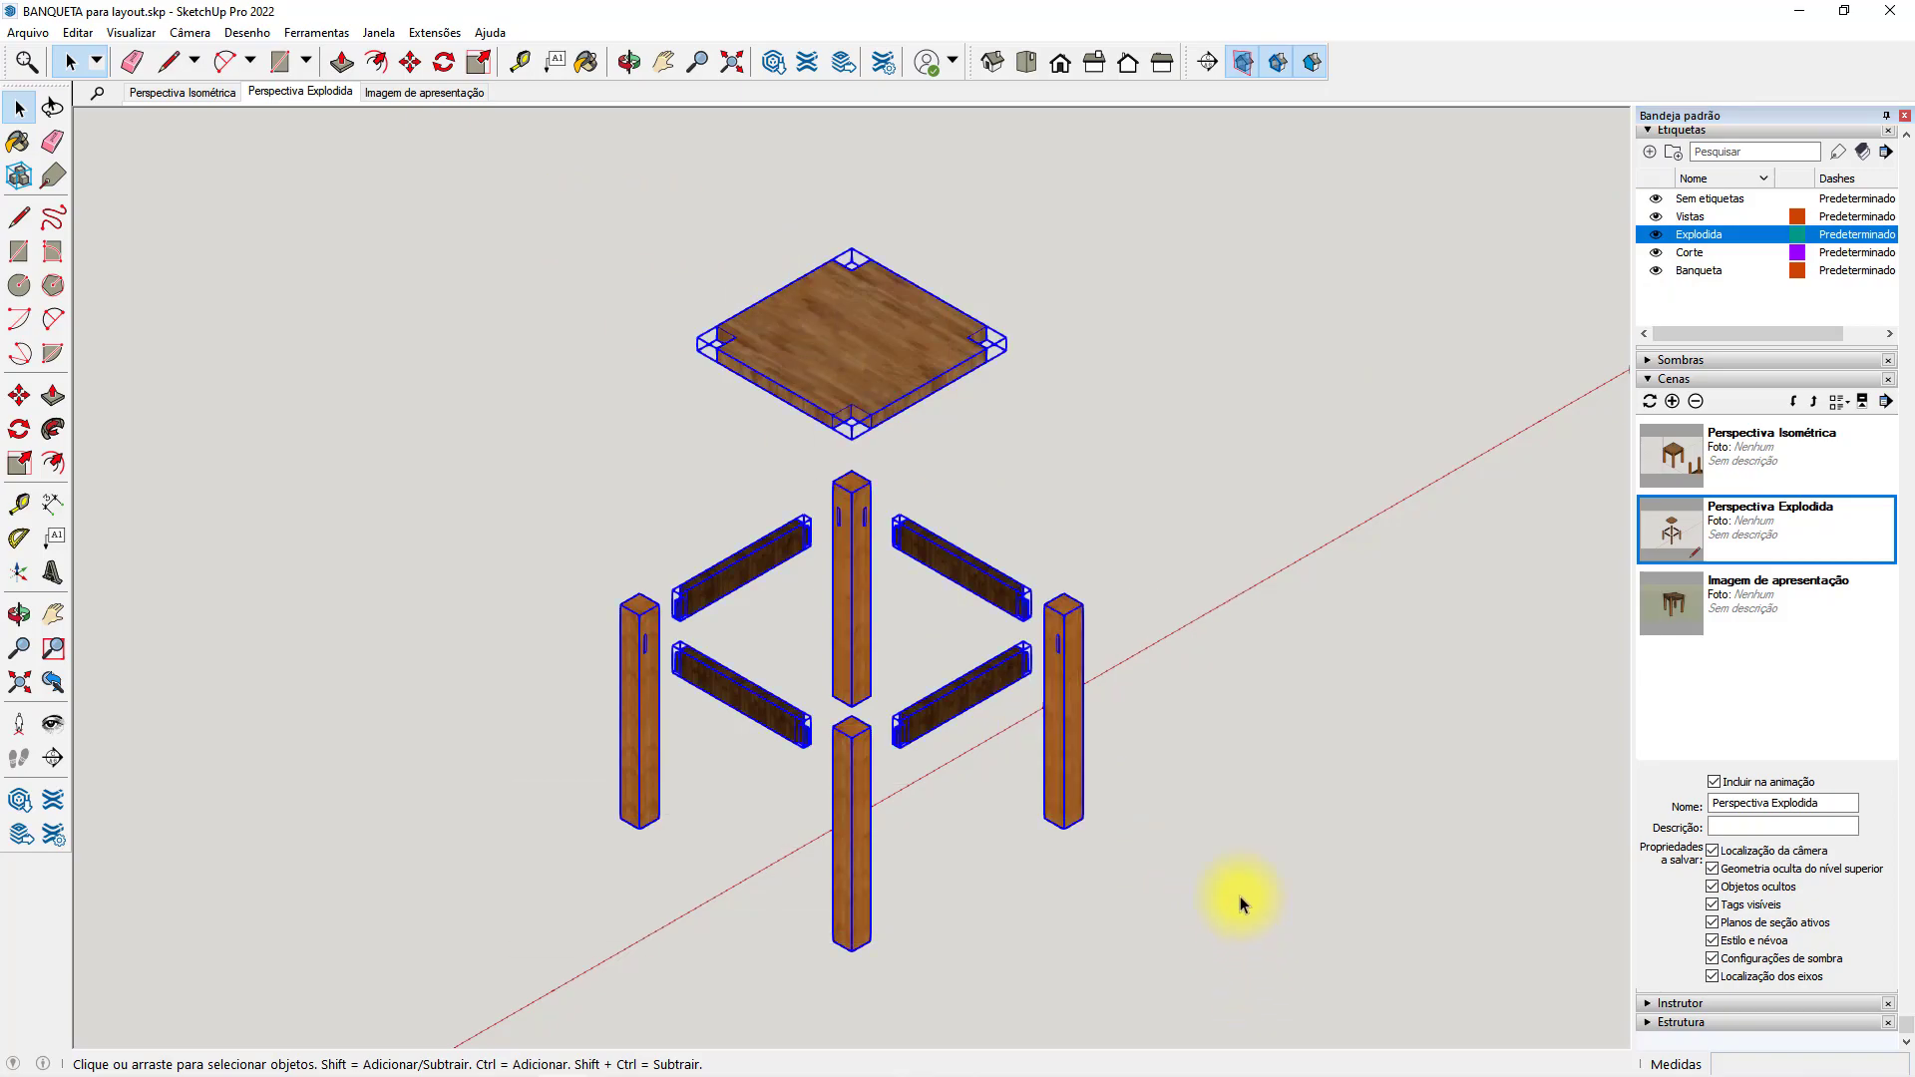
{"action": "left_click", "coordinate": [1855, 235]}
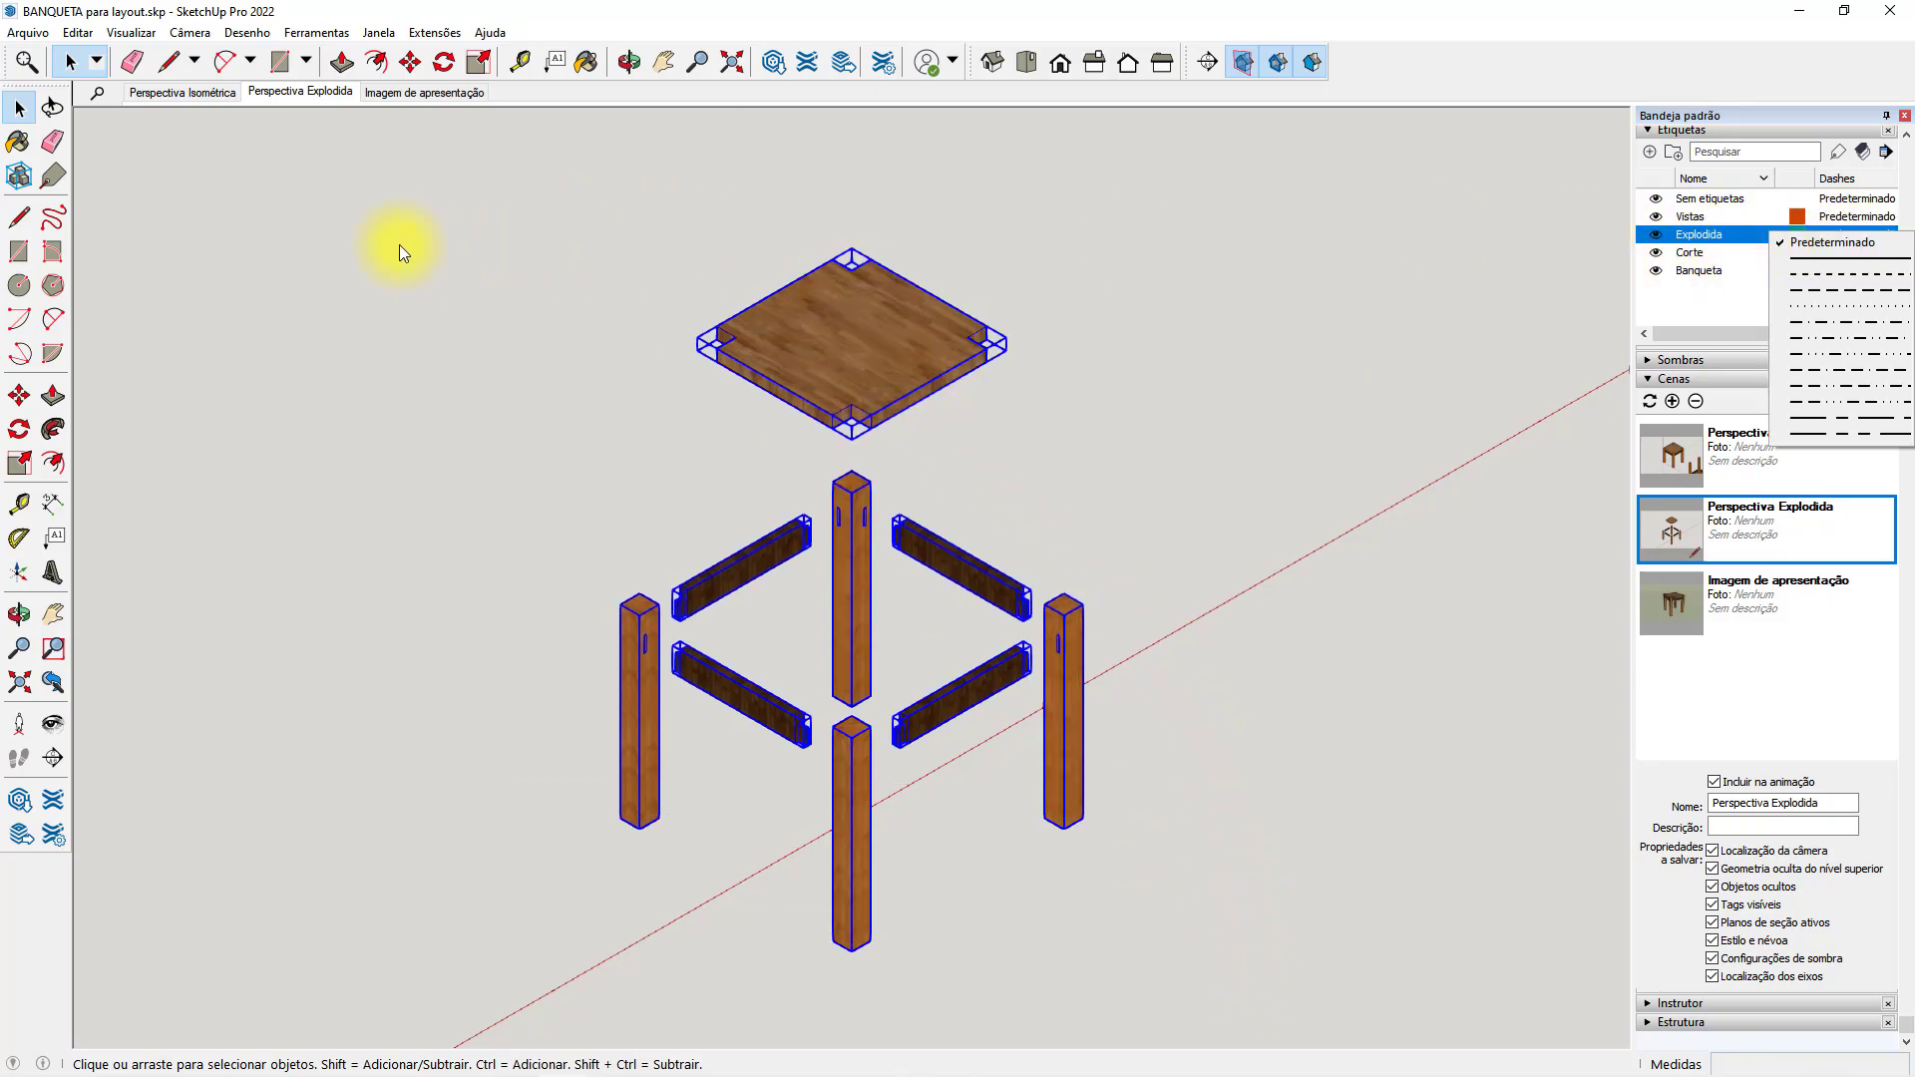
{"action": "left_click", "coordinate": [53, 176]}
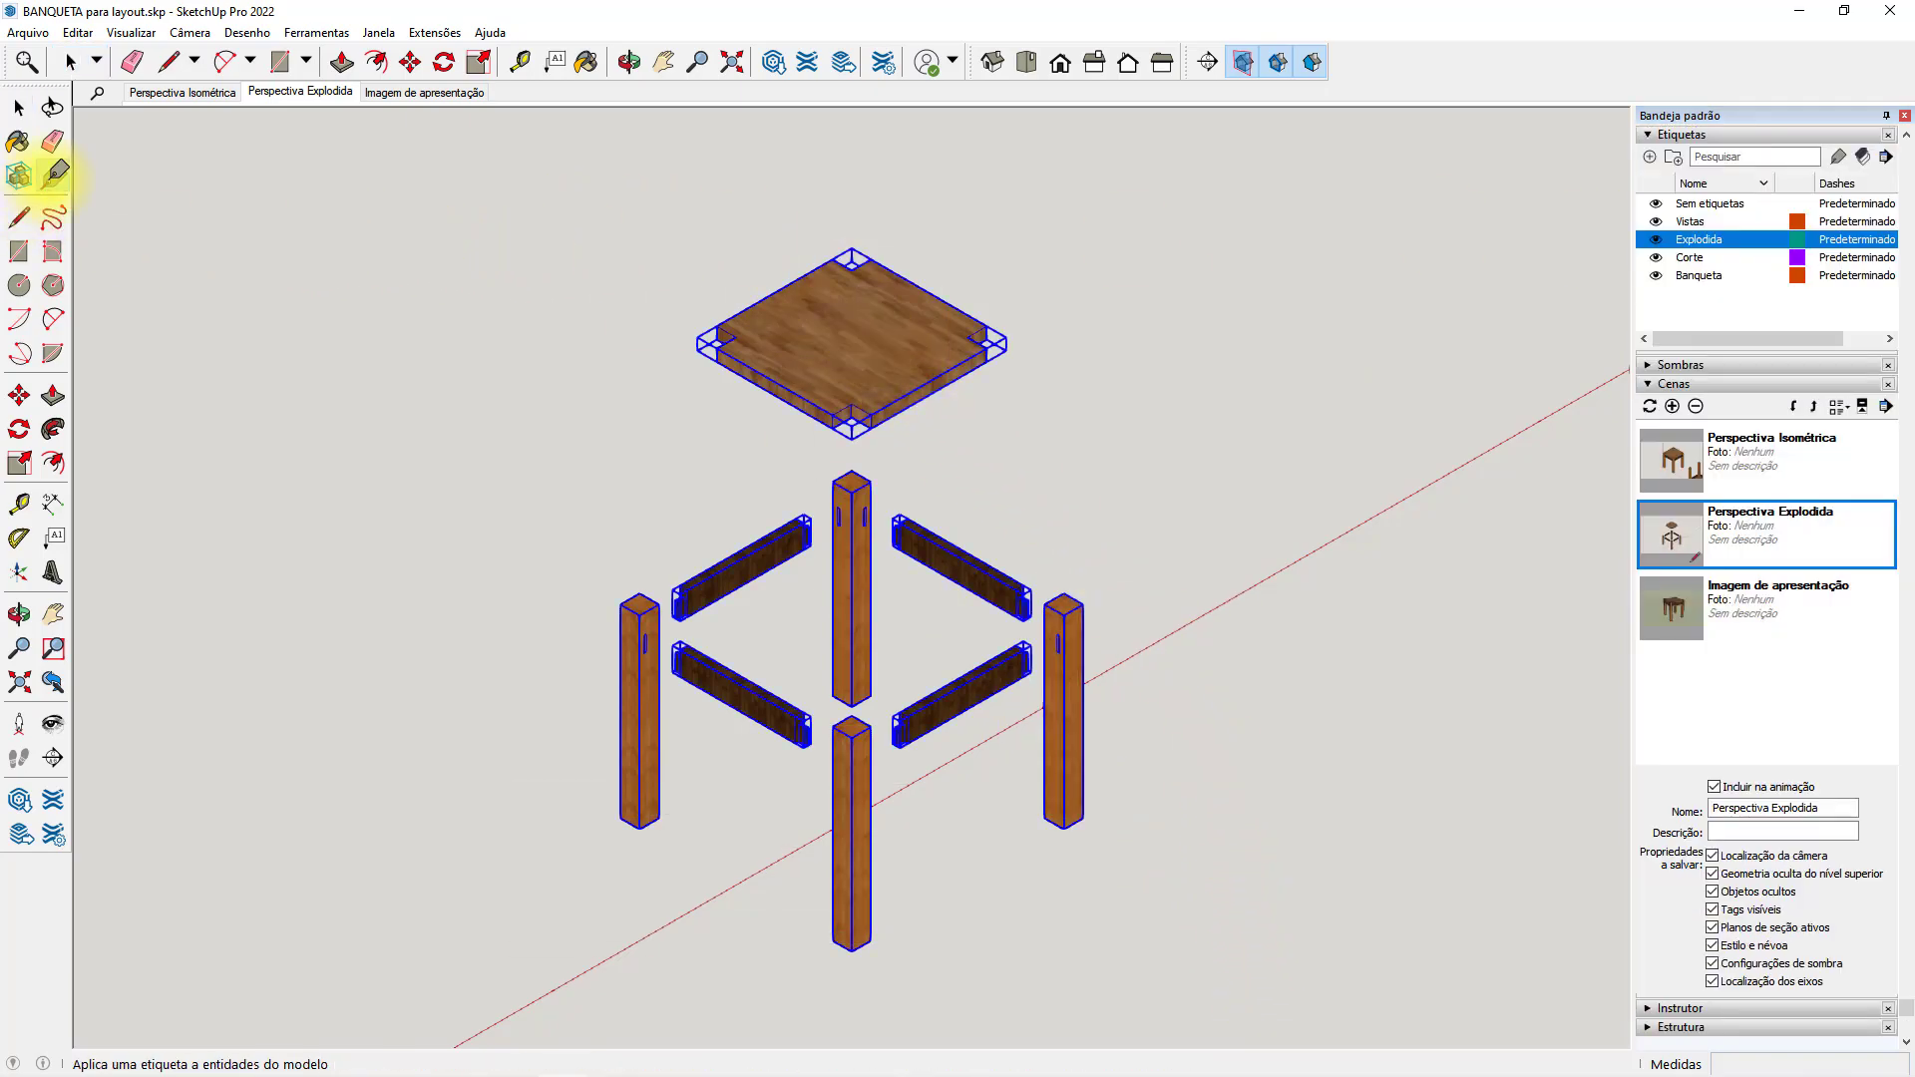
{"action": "left_click", "coordinate": [872, 378]}
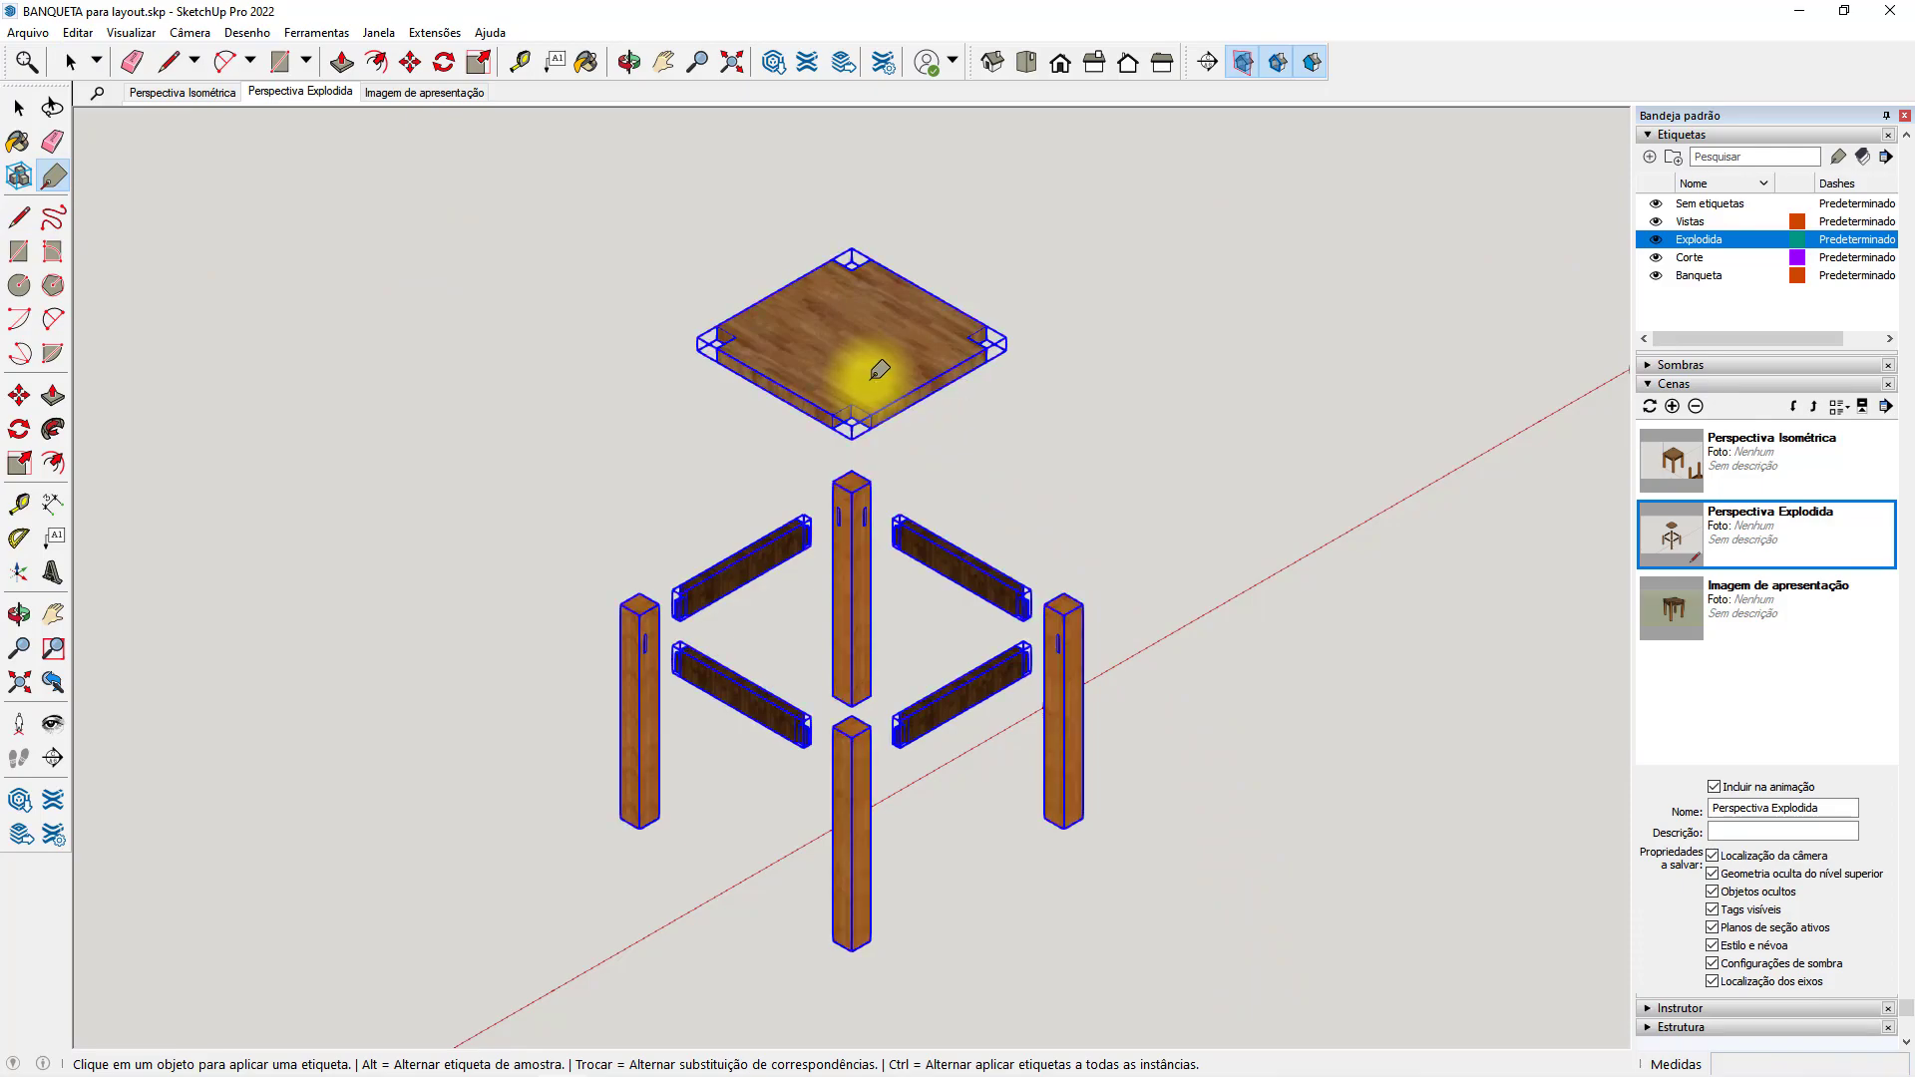
{"action": "left_click", "coordinate": [19, 108]}
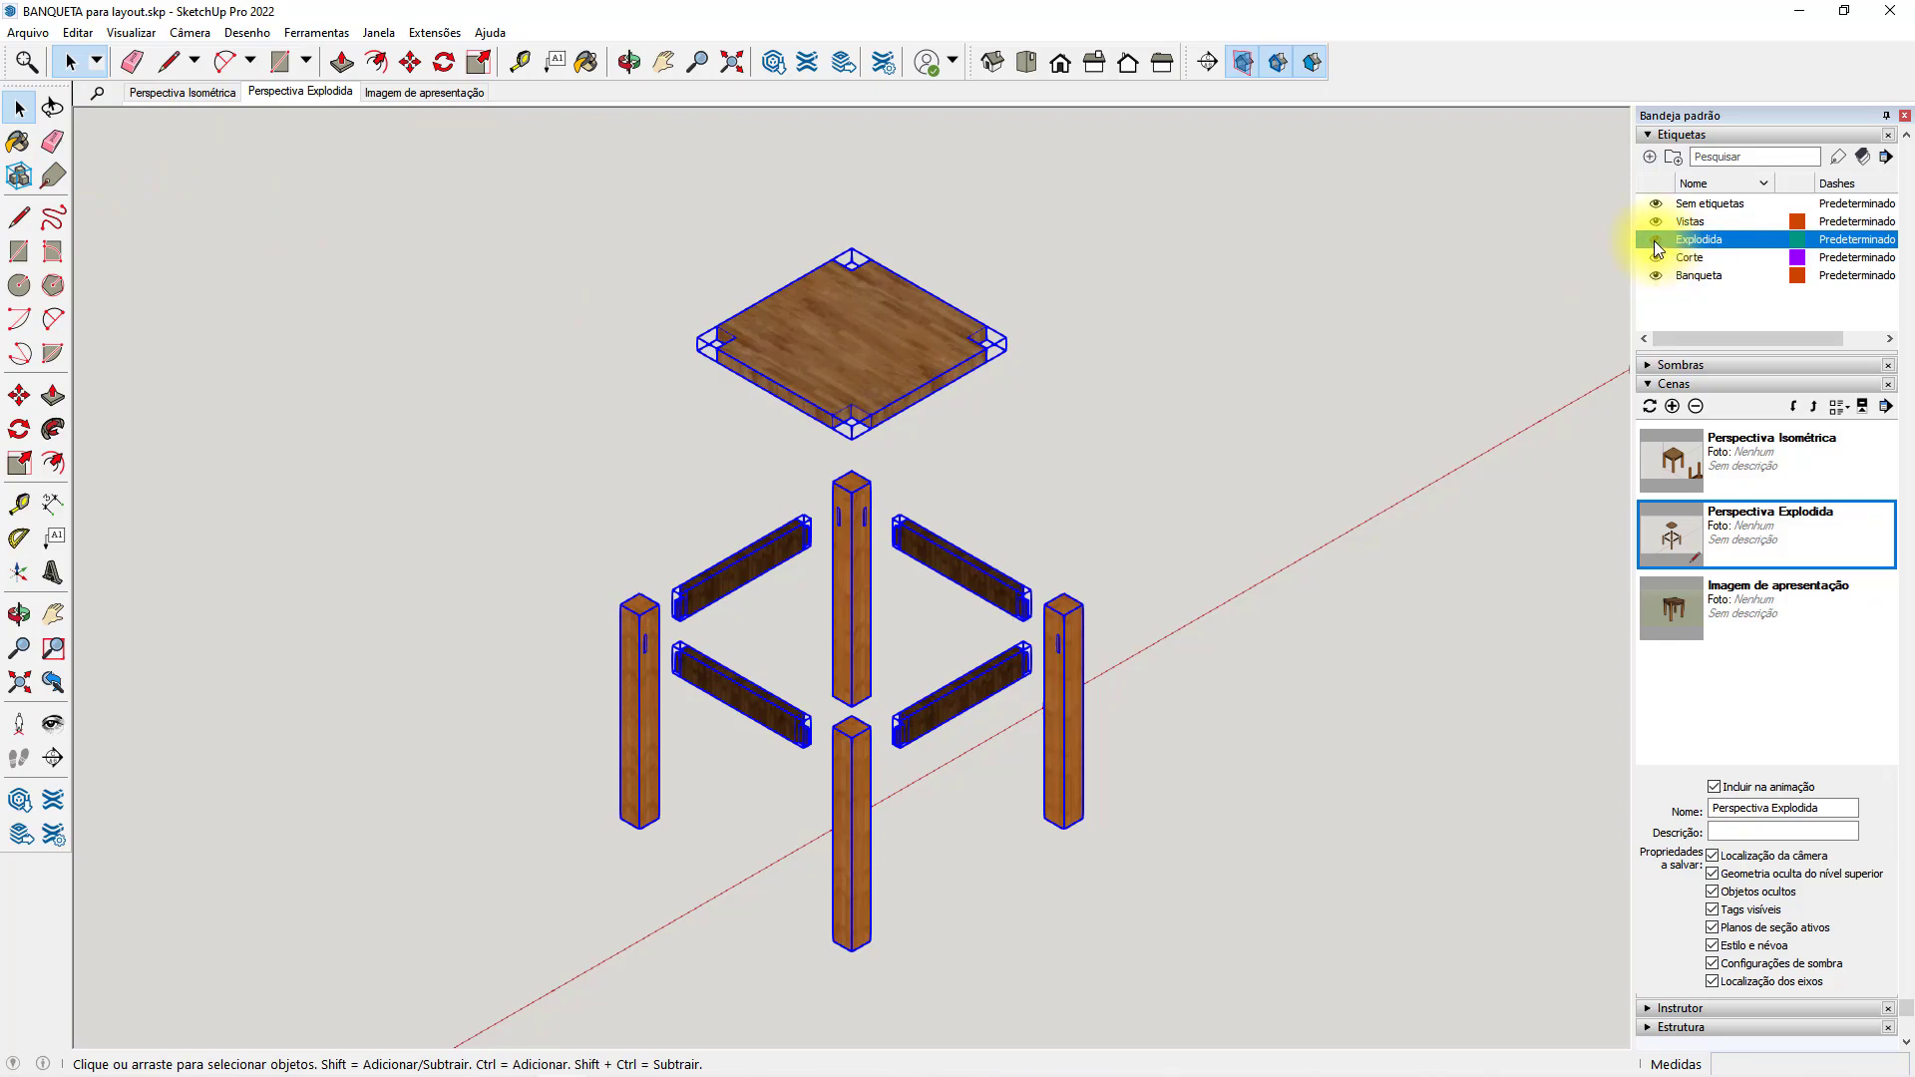
Hide and show the Explodida tag to check its parts, and save the model.
{"action": "left_click", "coordinate": [1655, 242]}
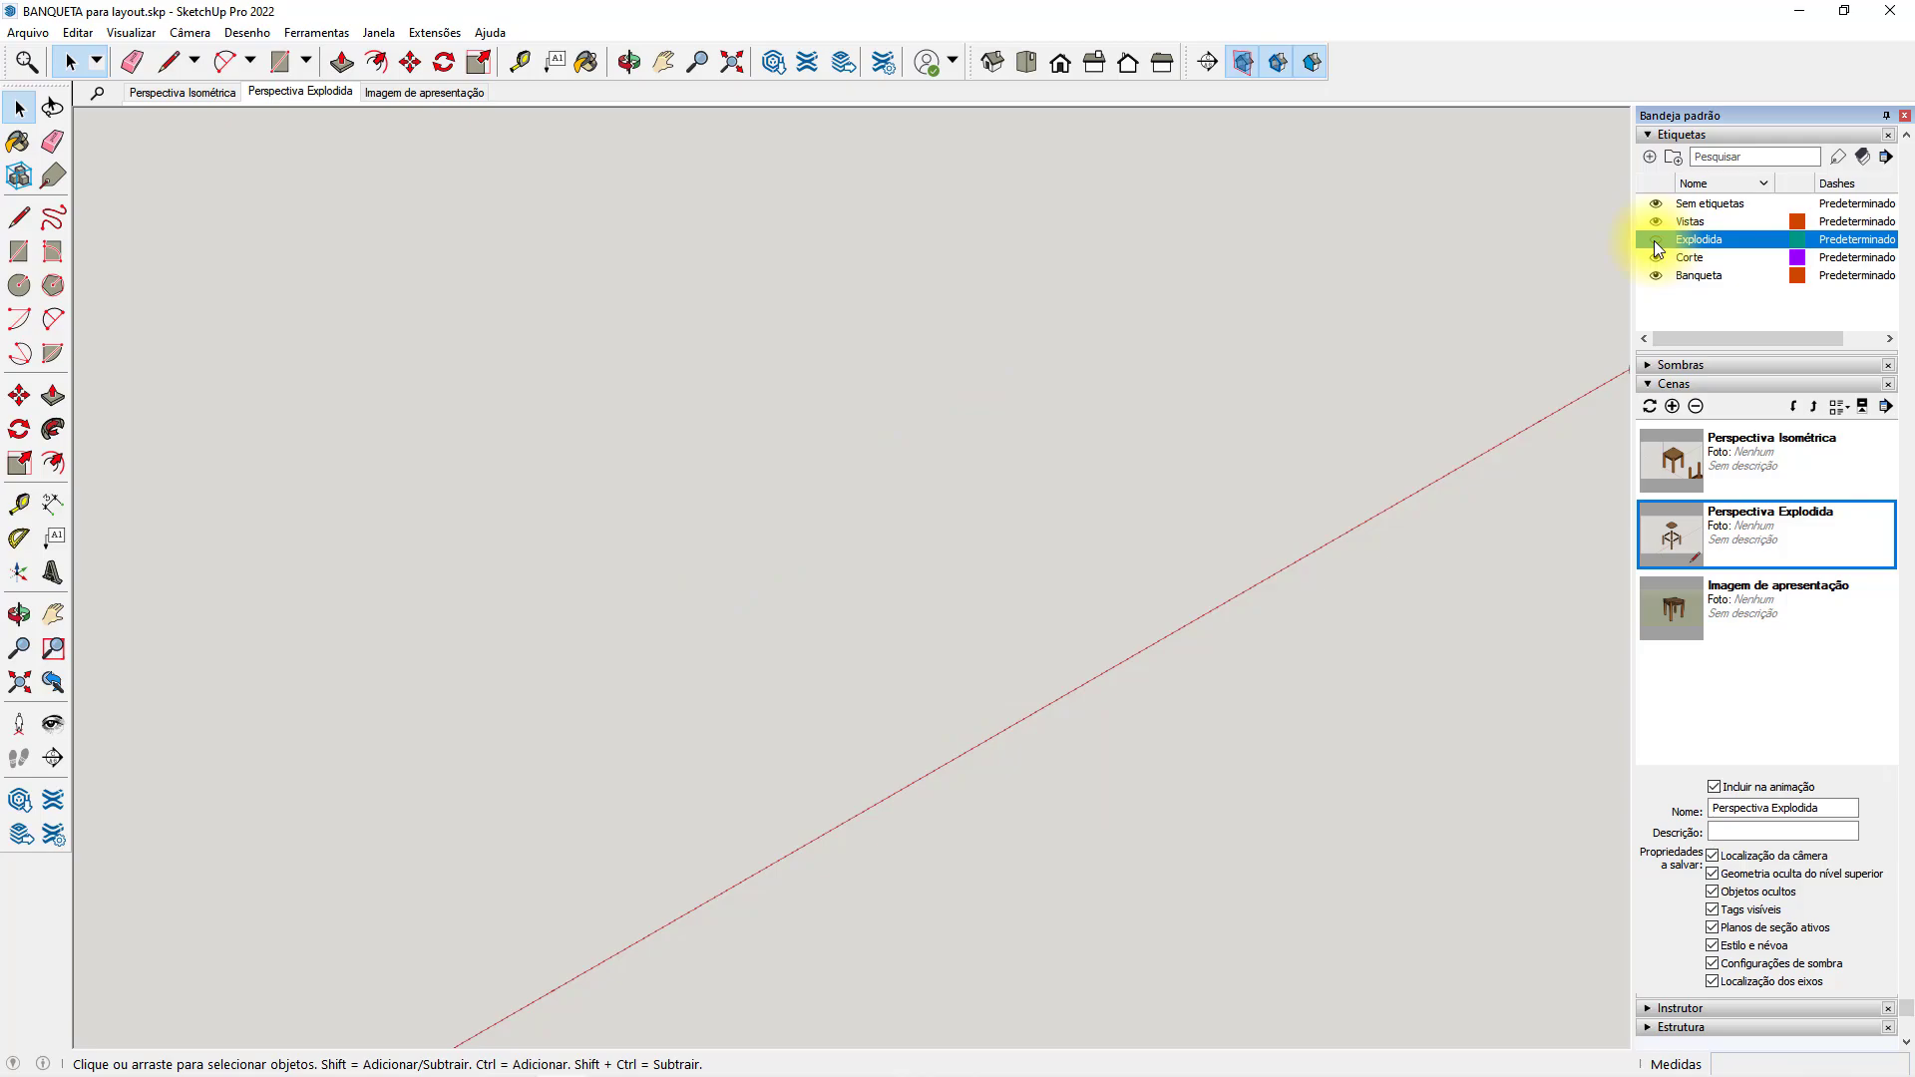
{"action": "left_click", "coordinate": [1656, 244]}
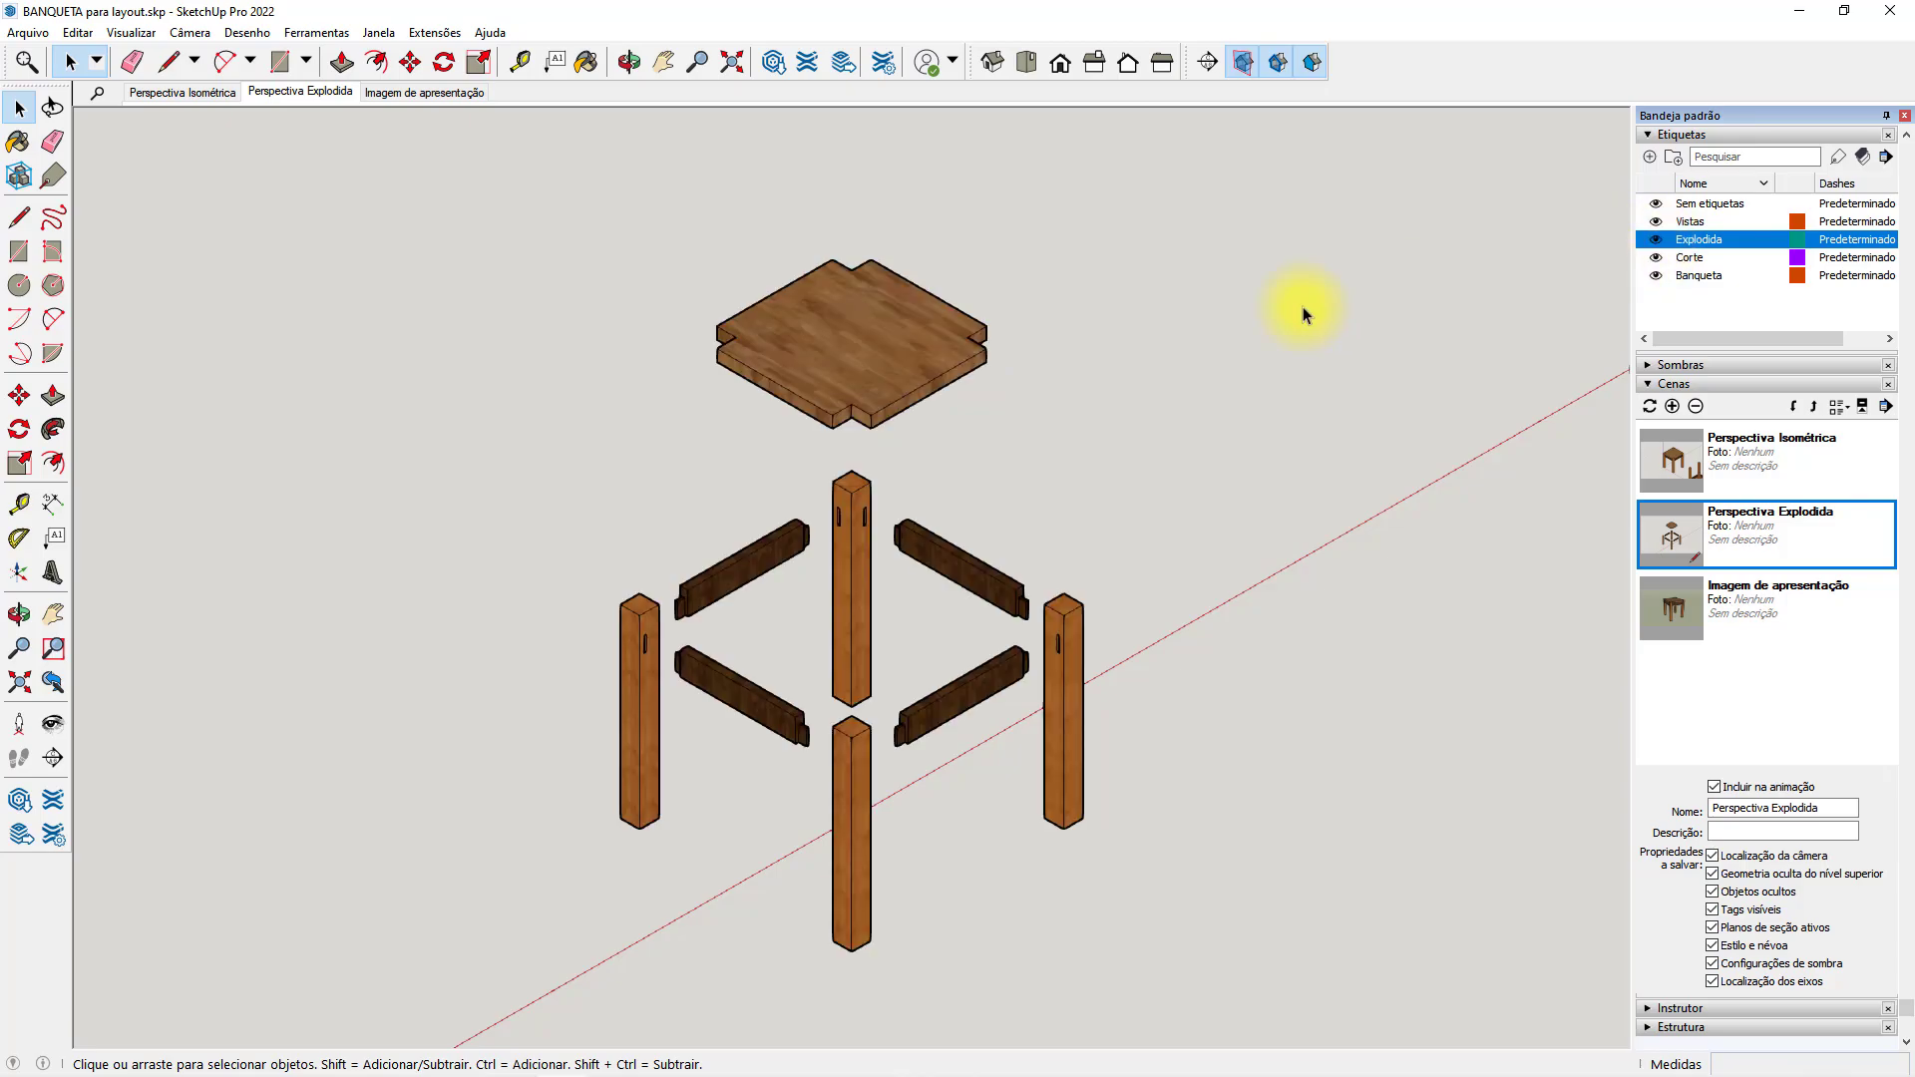
{"action": "left_click", "coordinate": [28, 32]}
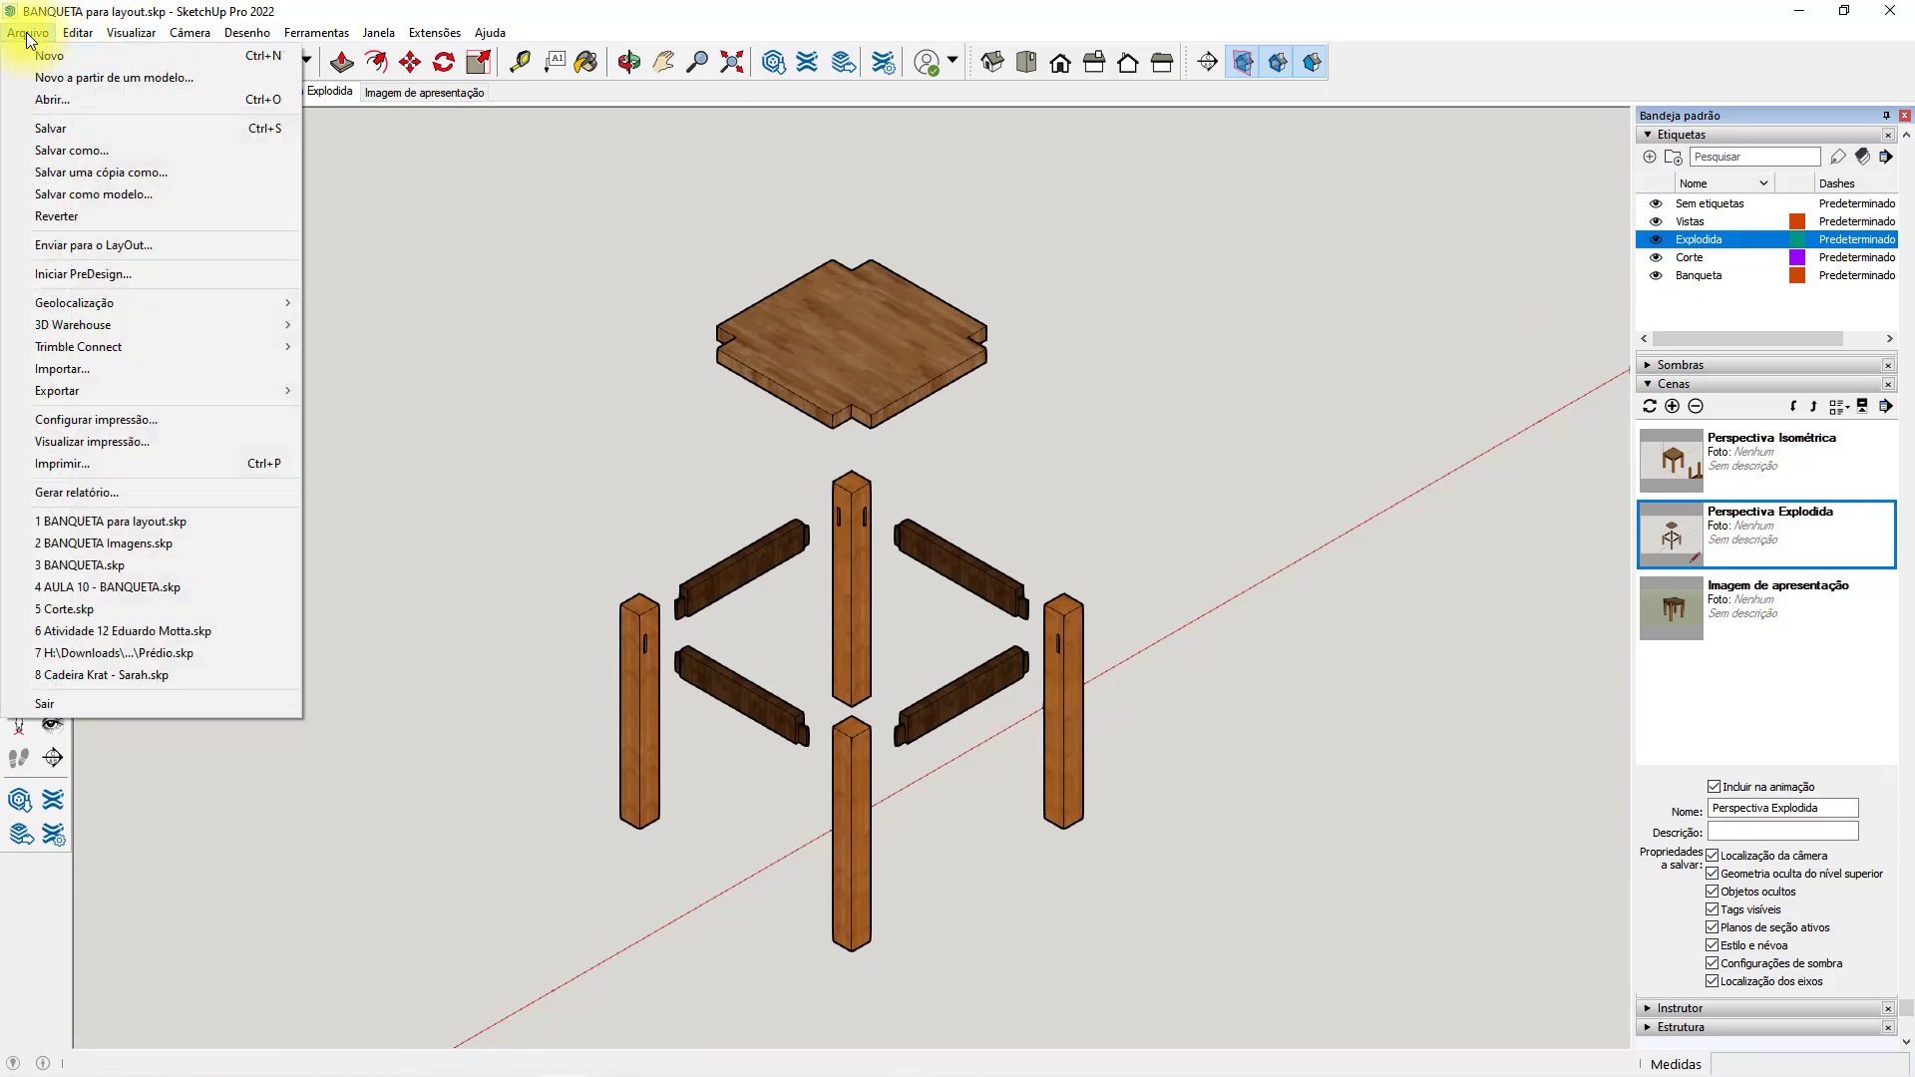
{"action": "left_click", "coordinate": [90, 129]}
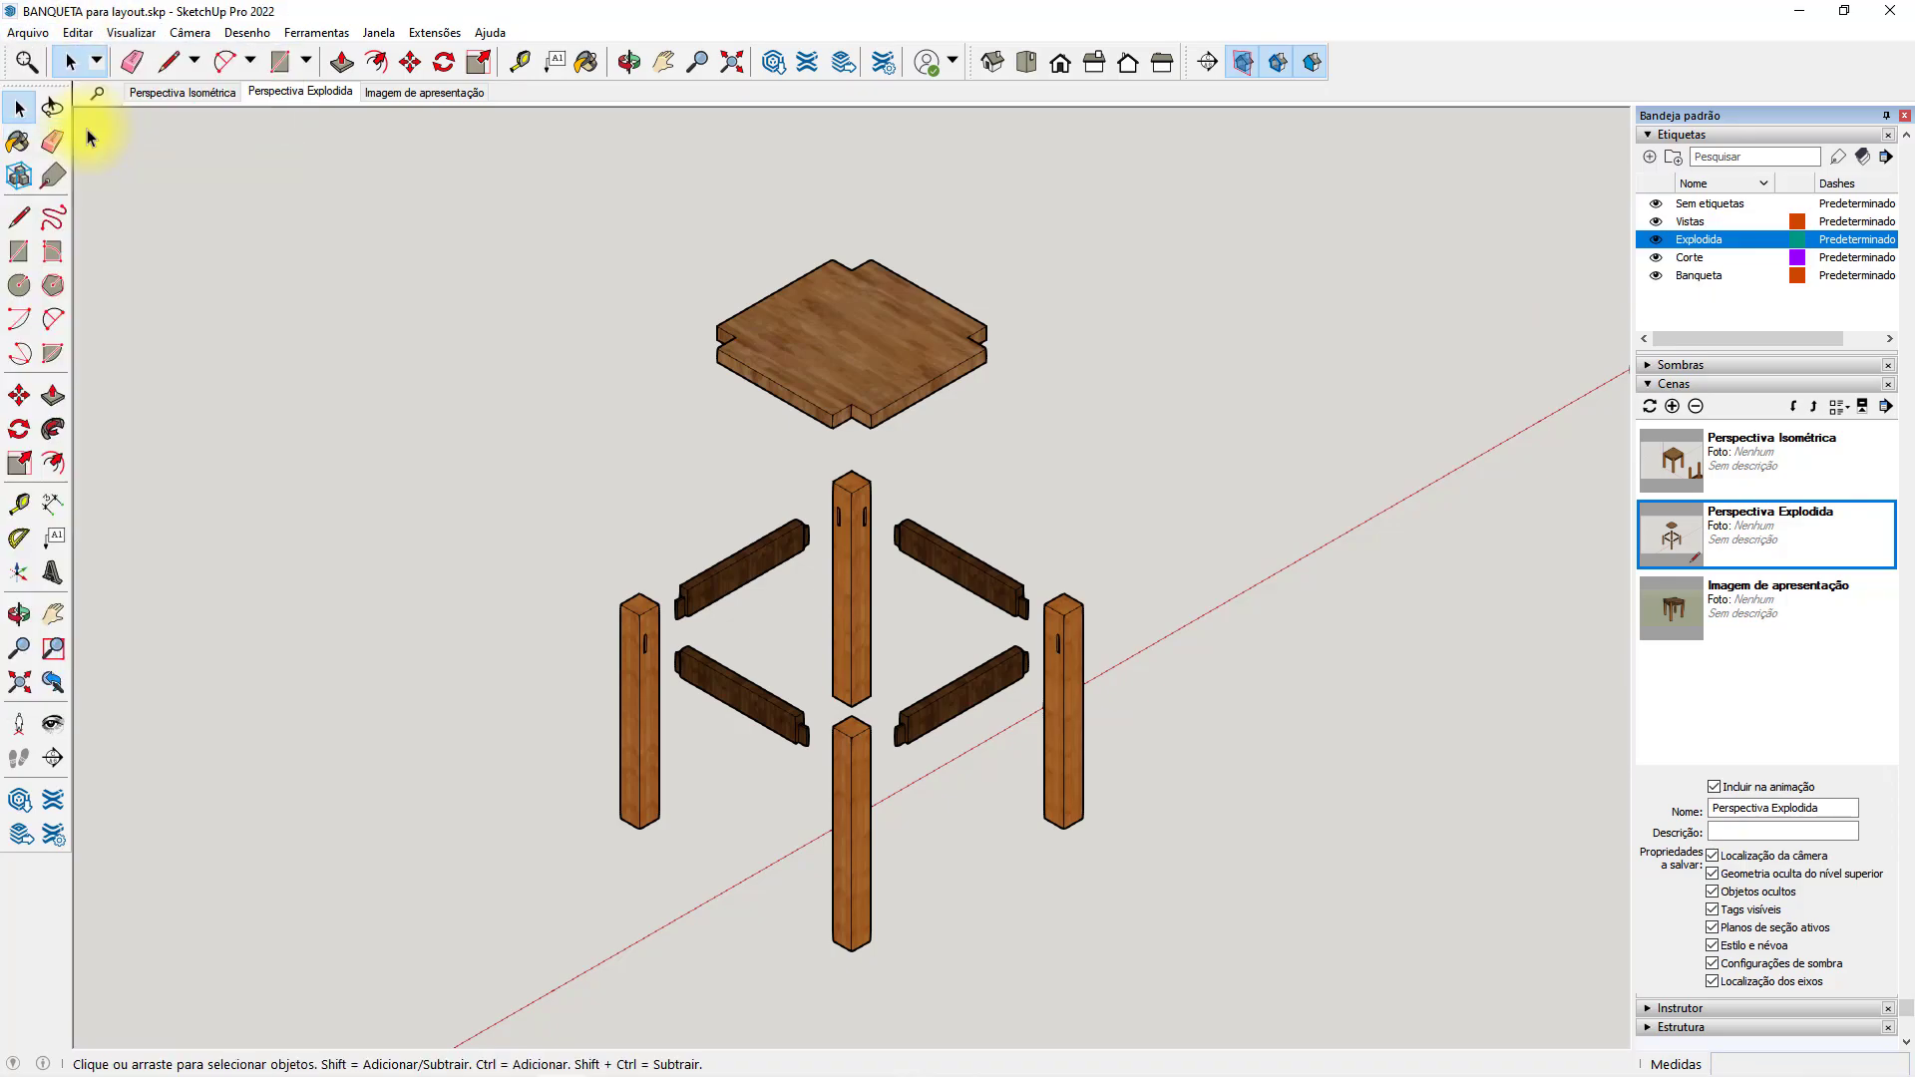
Switch to LayOut, update the model reference of the V. FRONTAL viewport on the Vistas page, and return to the Perspectiva page.
{"action": "left_click", "coordinate": [1800, 15]}
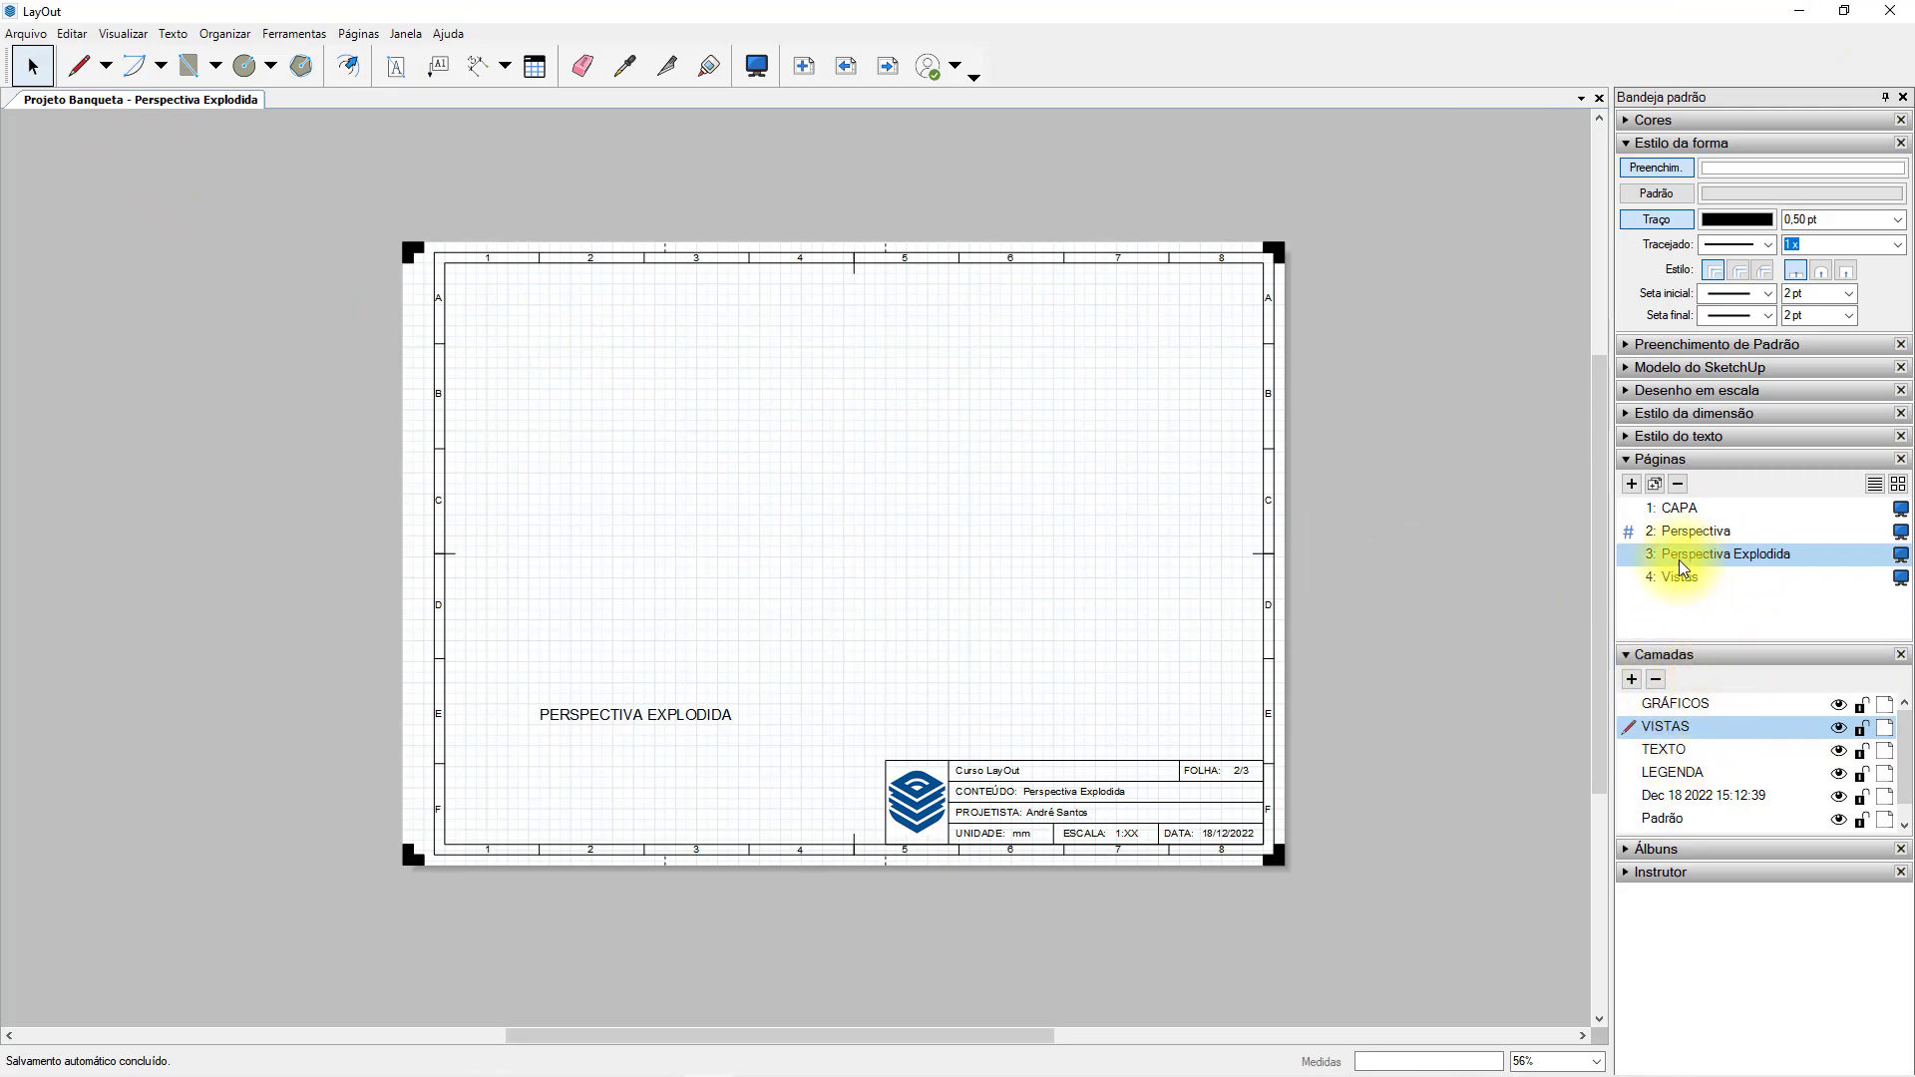
{"action": "left_click", "coordinate": [1693, 582]}
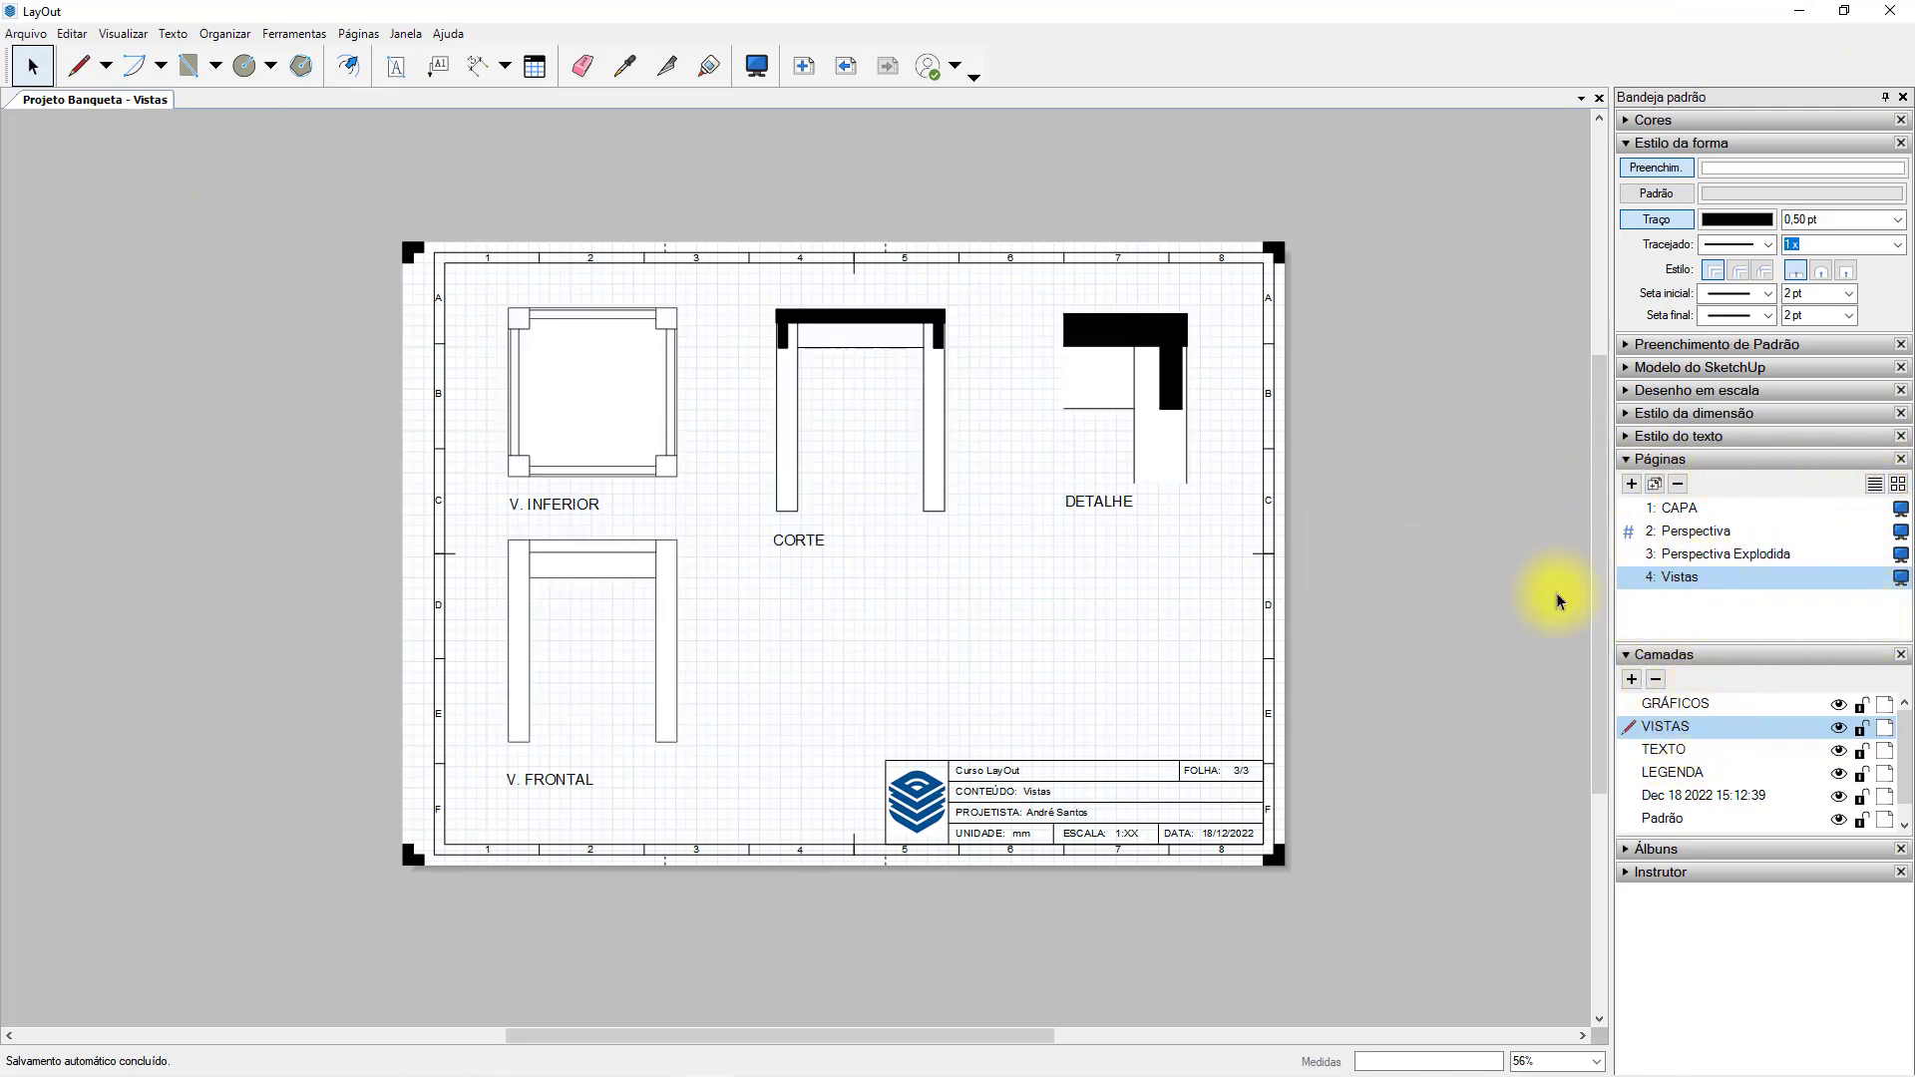
{"action": "left_click", "coordinate": [655, 403]}
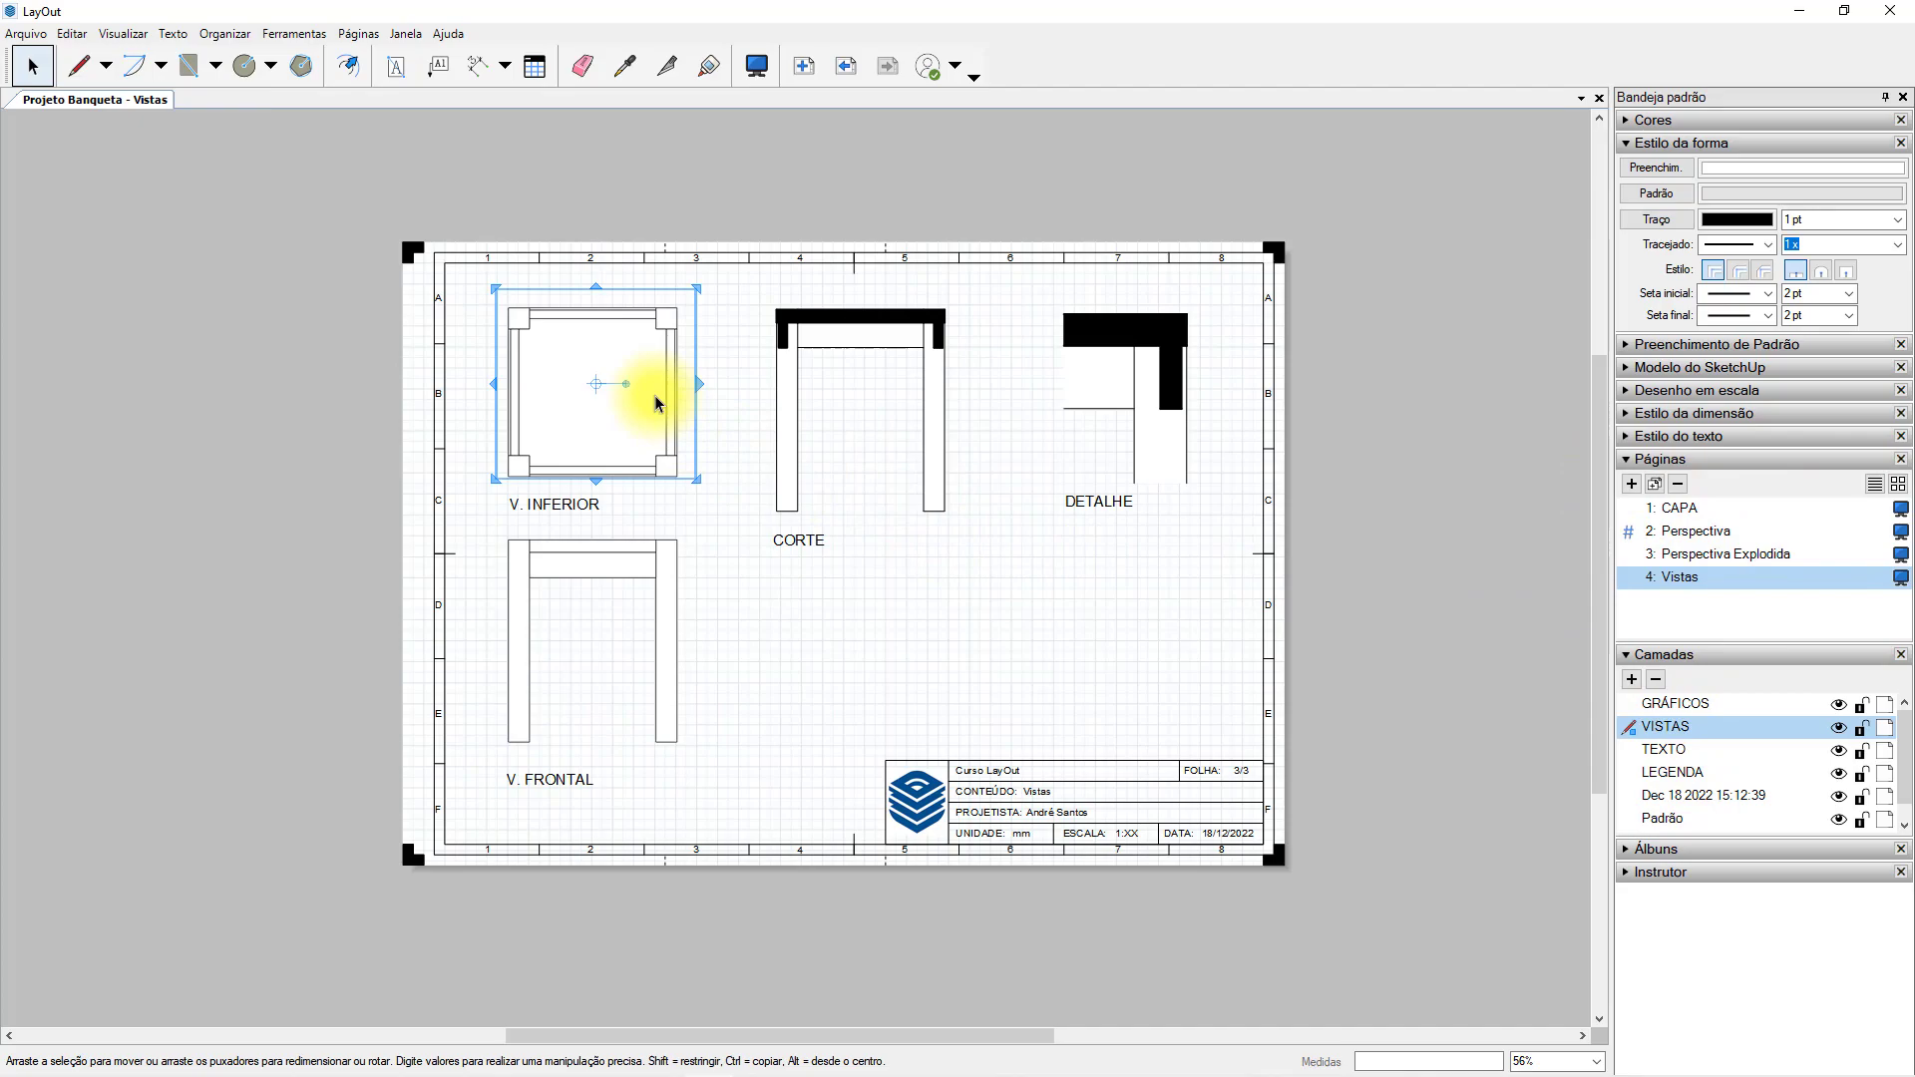
{"action": "right_click", "coordinate": [639, 567]}
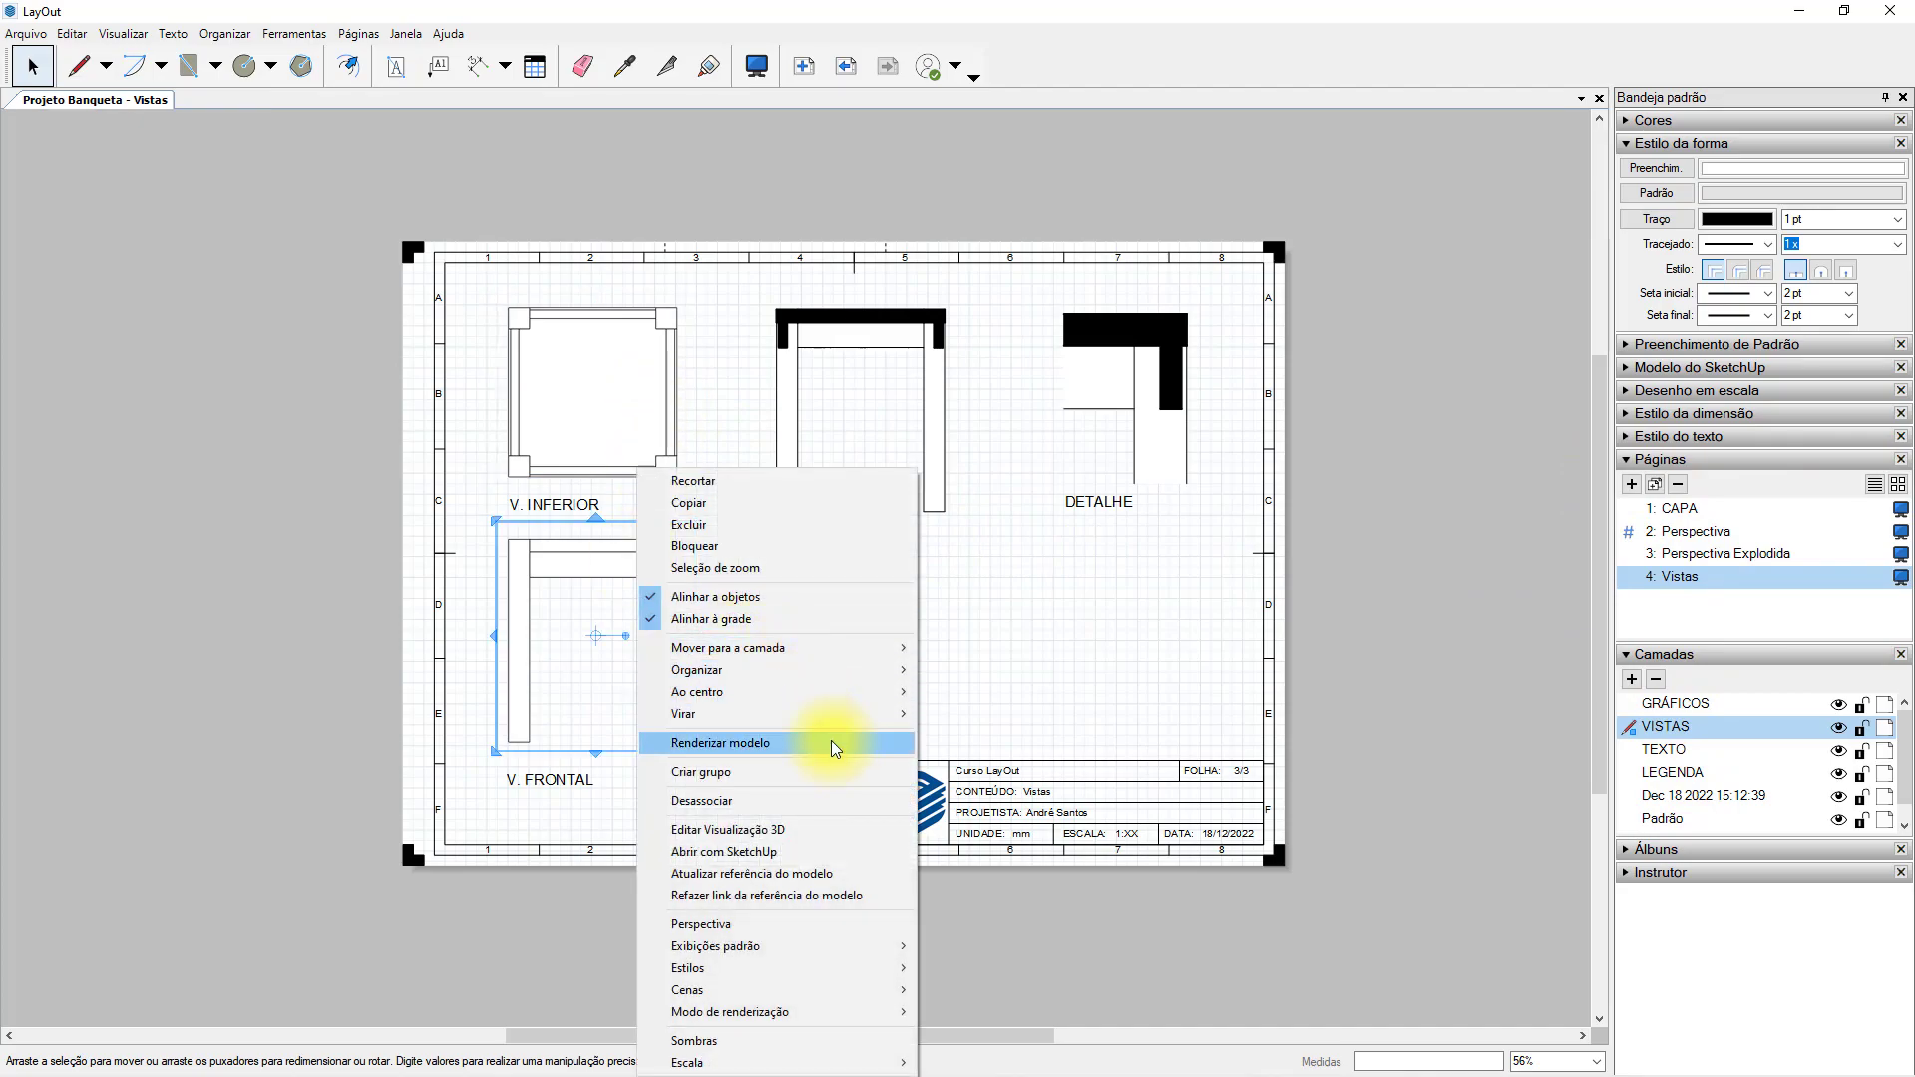
{"action": "left_click", "coordinate": [811, 872]}
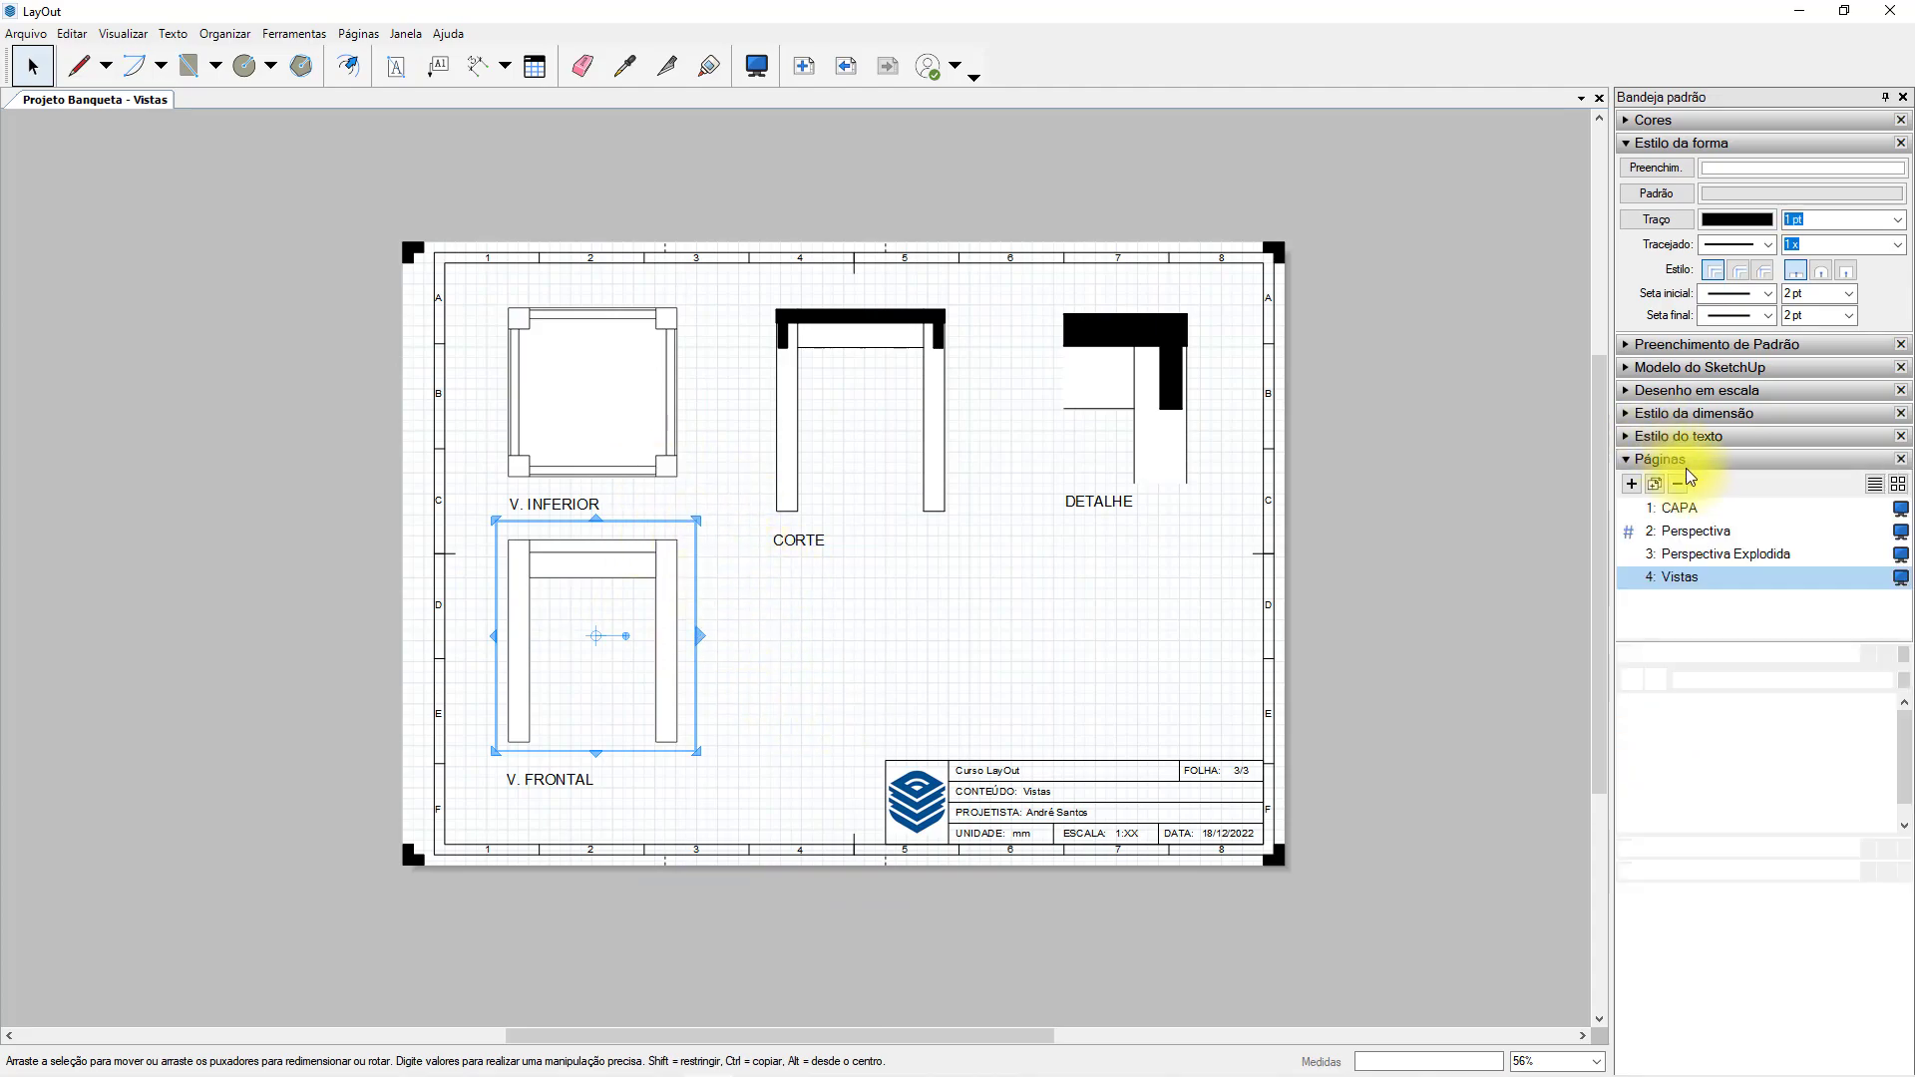
{"action": "left_click", "coordinate": [1677, 531]}
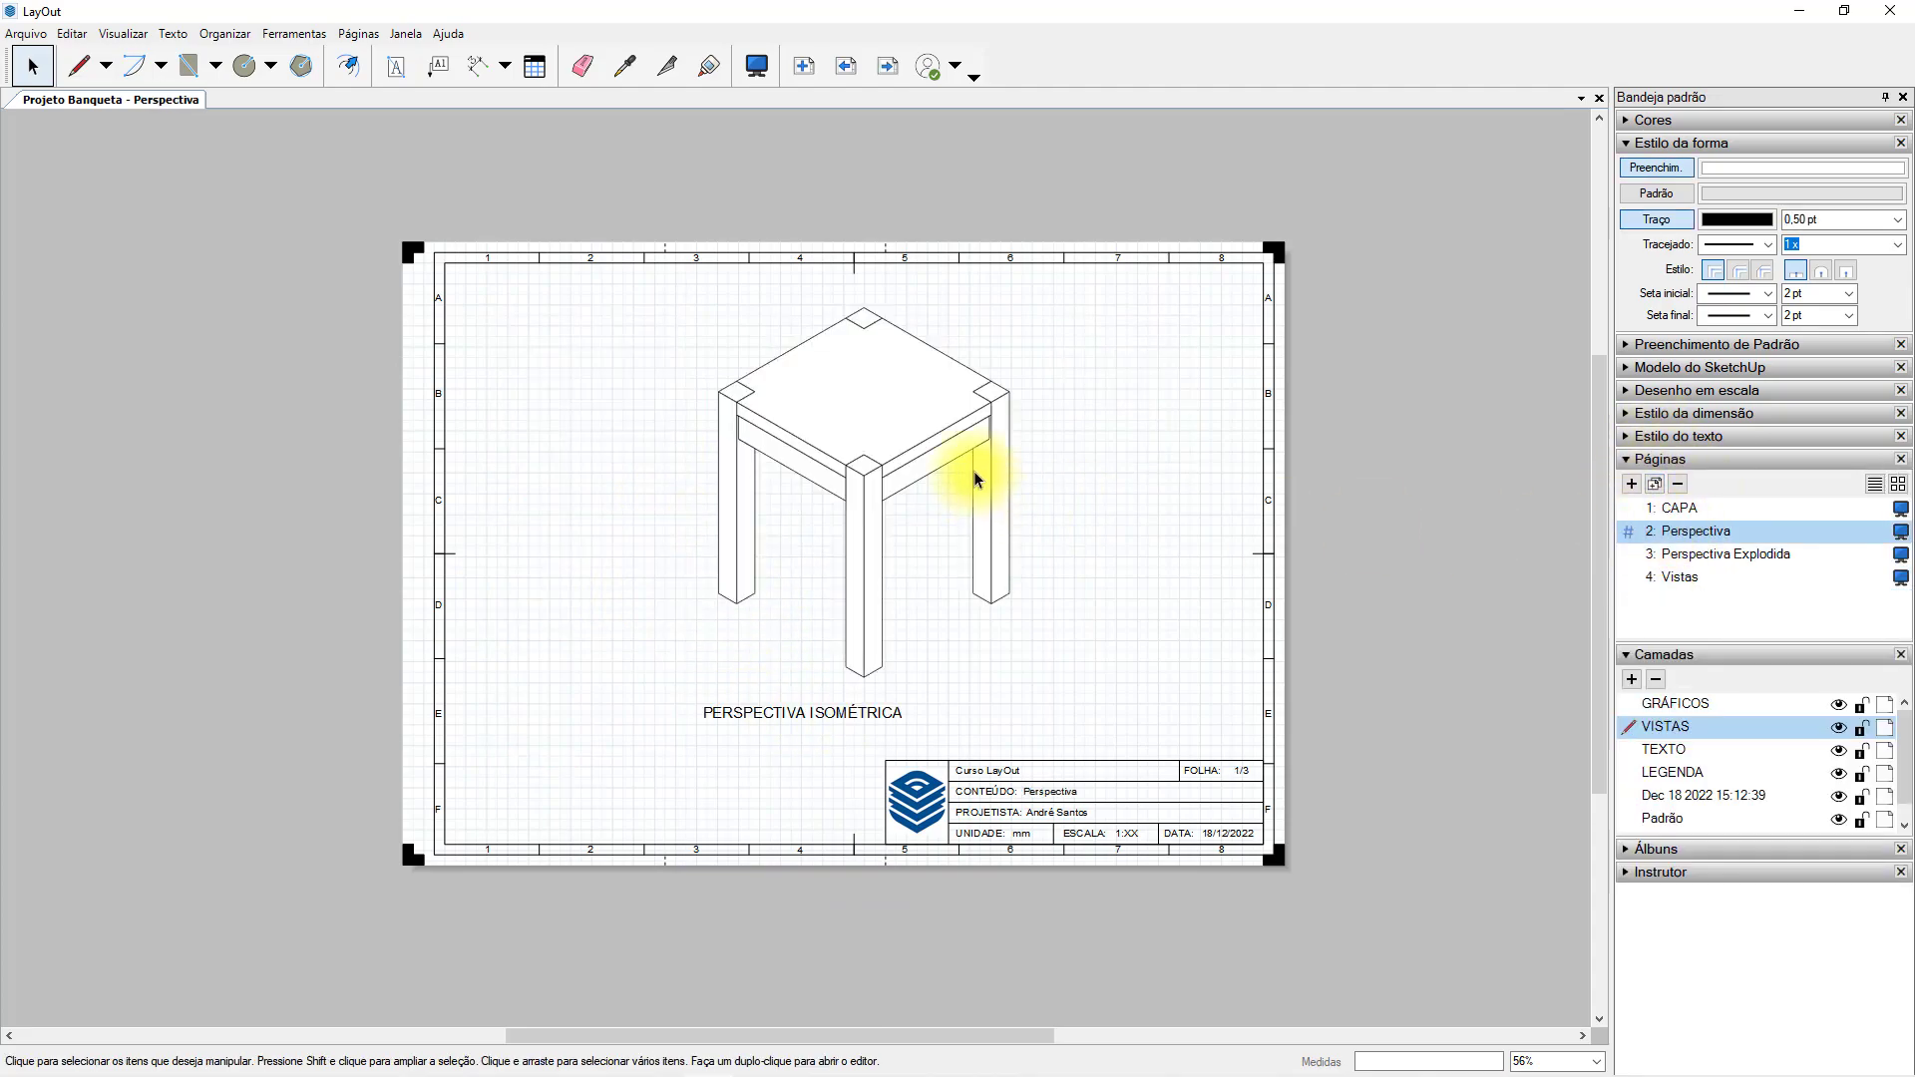
Try zooming out inside the isometric viewport on the Perspectiva page to bring the exploded stool into view.
{"action": "left_click", "coordinate": [964, 458]}
{"action": "key", "text": "Escape"}
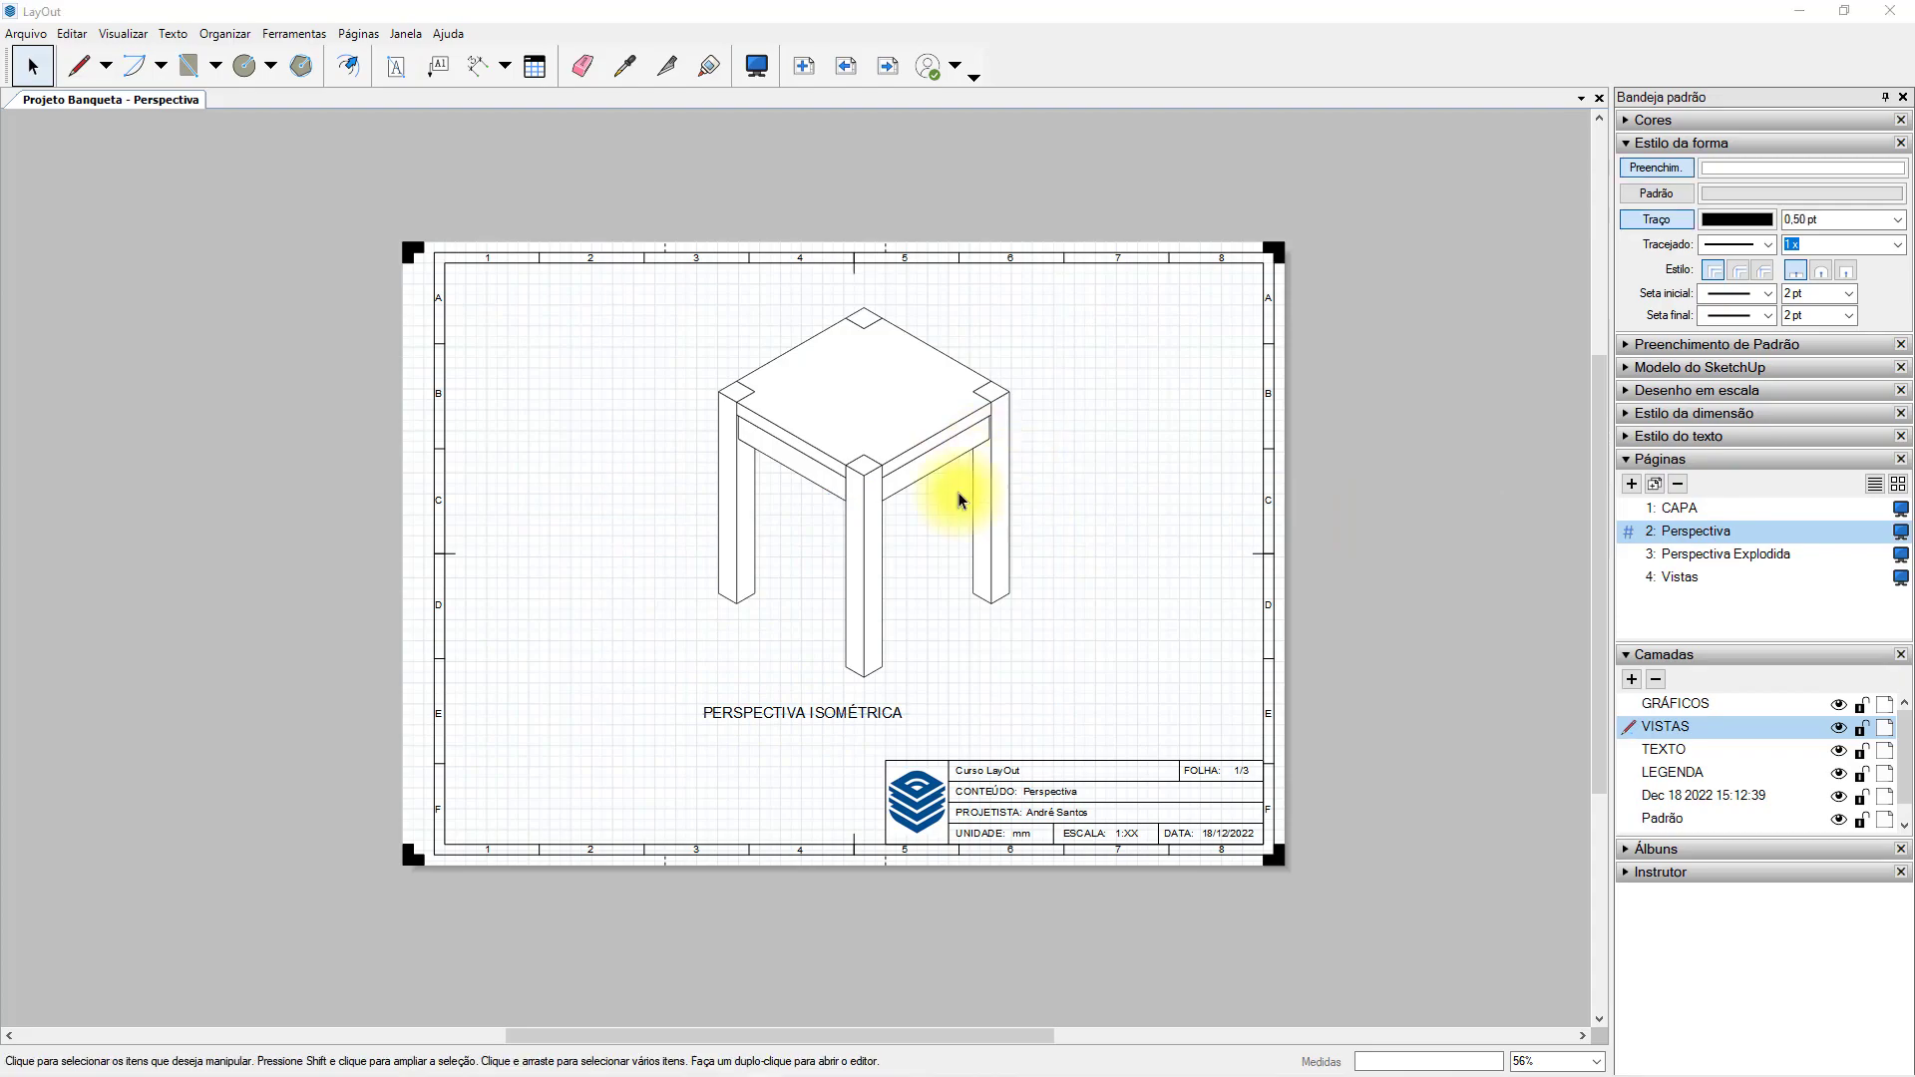
{"action": "double_click", "coordinate": [924, 458]}
{"action": "scroll", "coordinate": [910, 584], "scroll_direction": "down", "scroll_amount": 5}
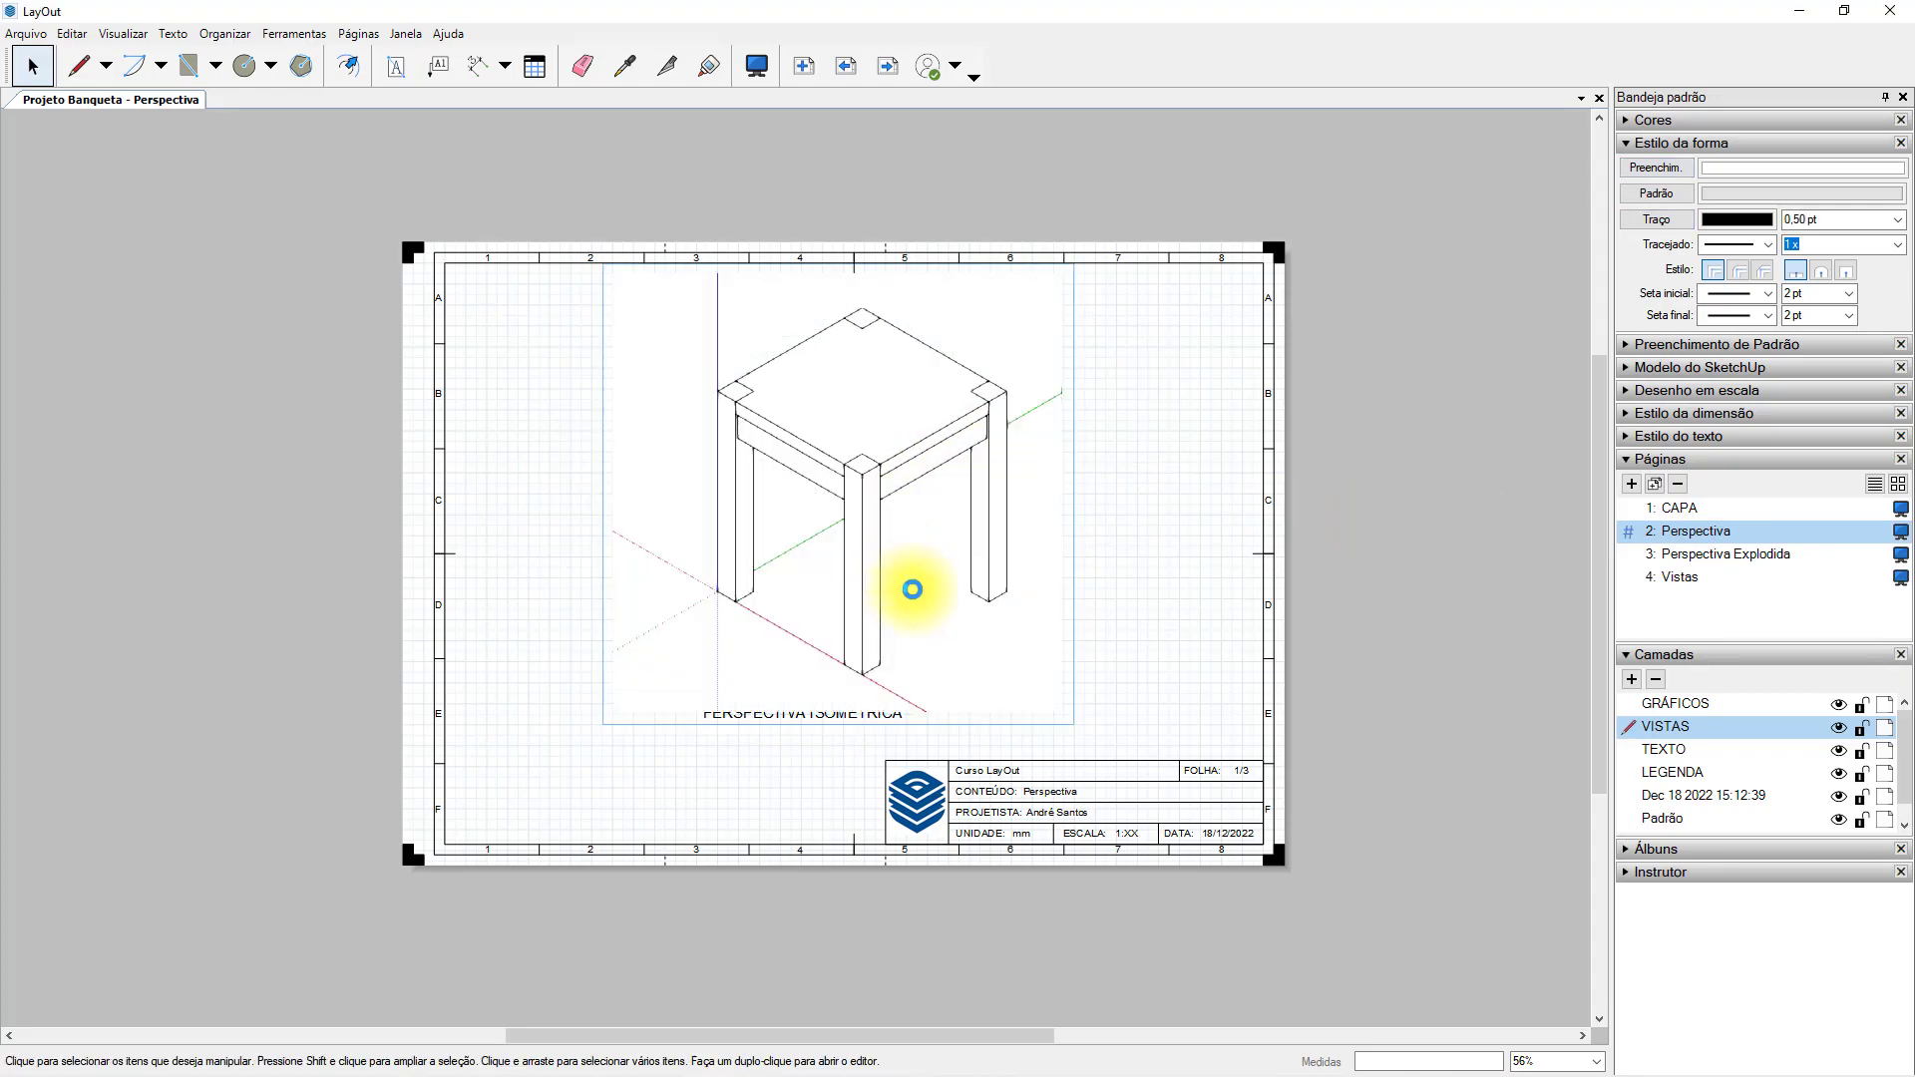
{"action": "scroll", "coordinate": [916, 554], "scroll_direction": "down", "scroll_amount": 8}
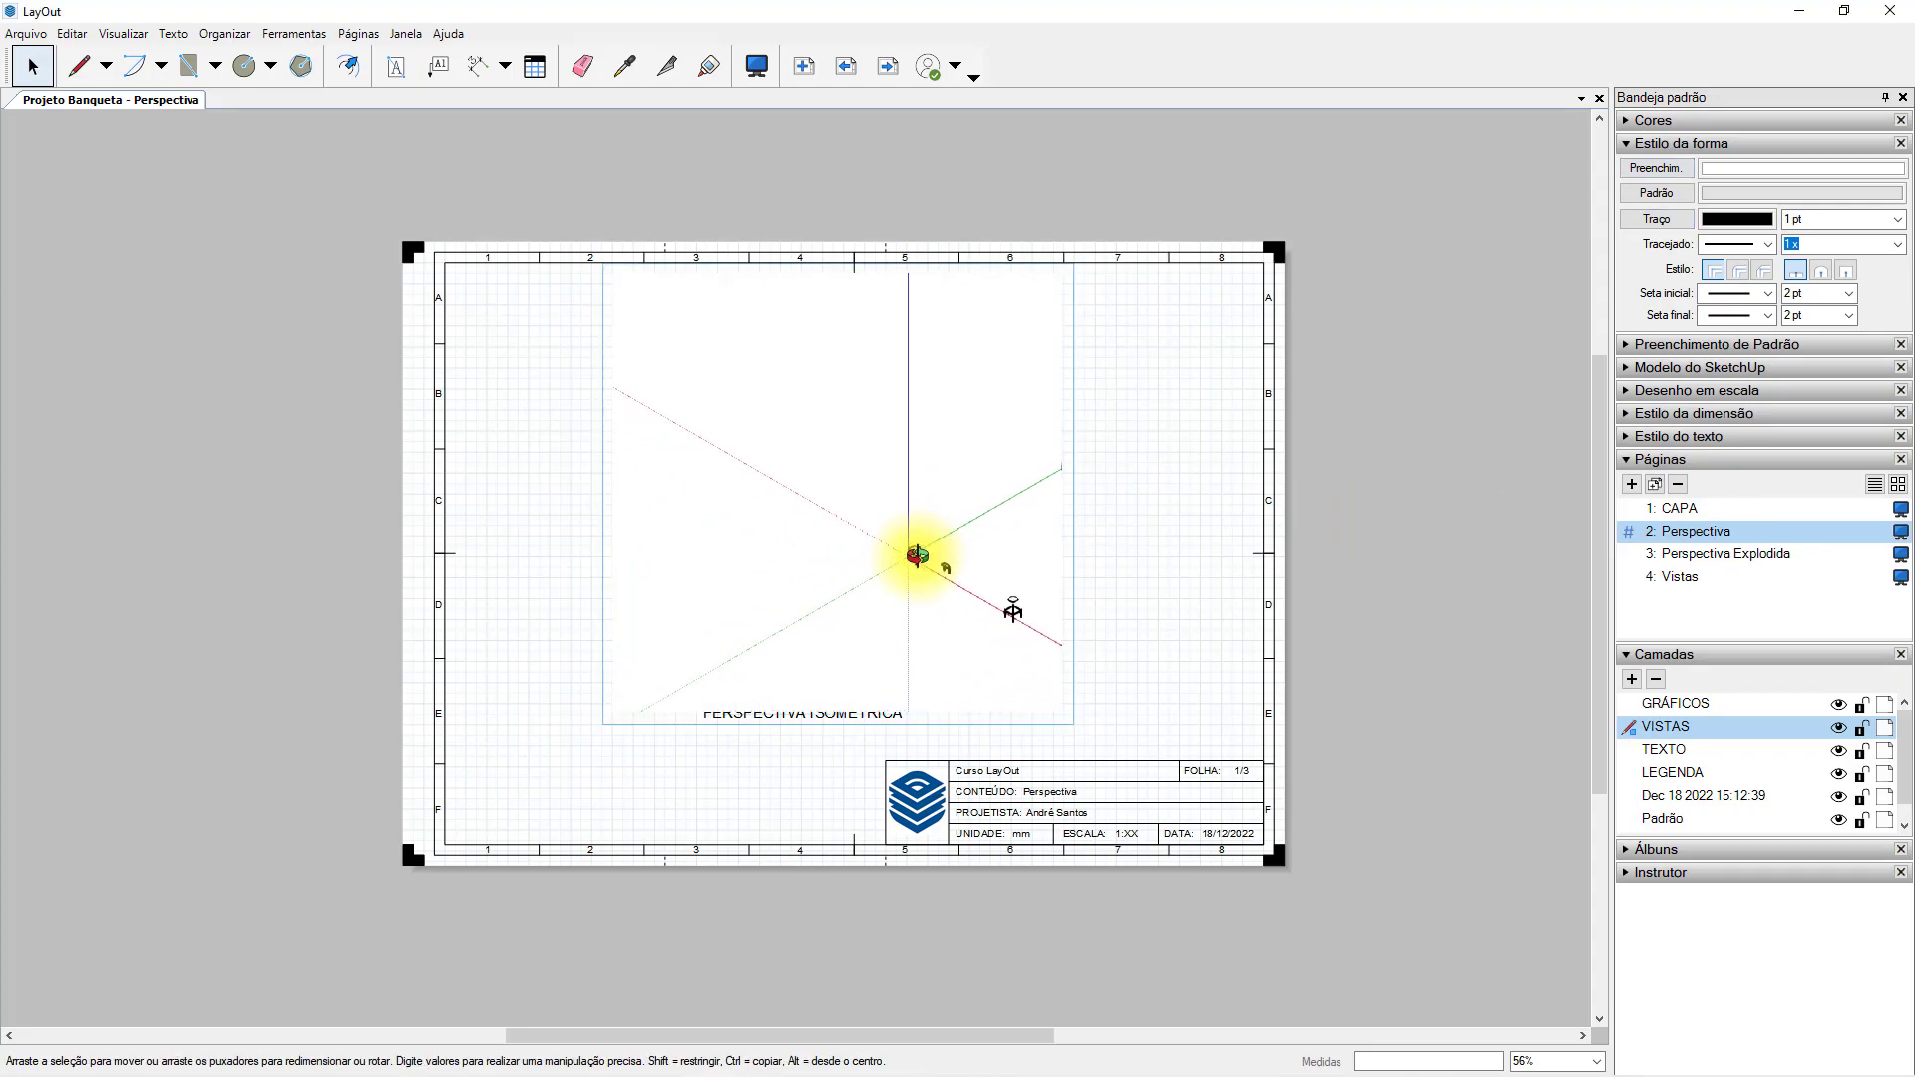
{"action": "scroll", "coordinate": [1024, 605], "scroll_direction": "up", "scroll_amount": 8}
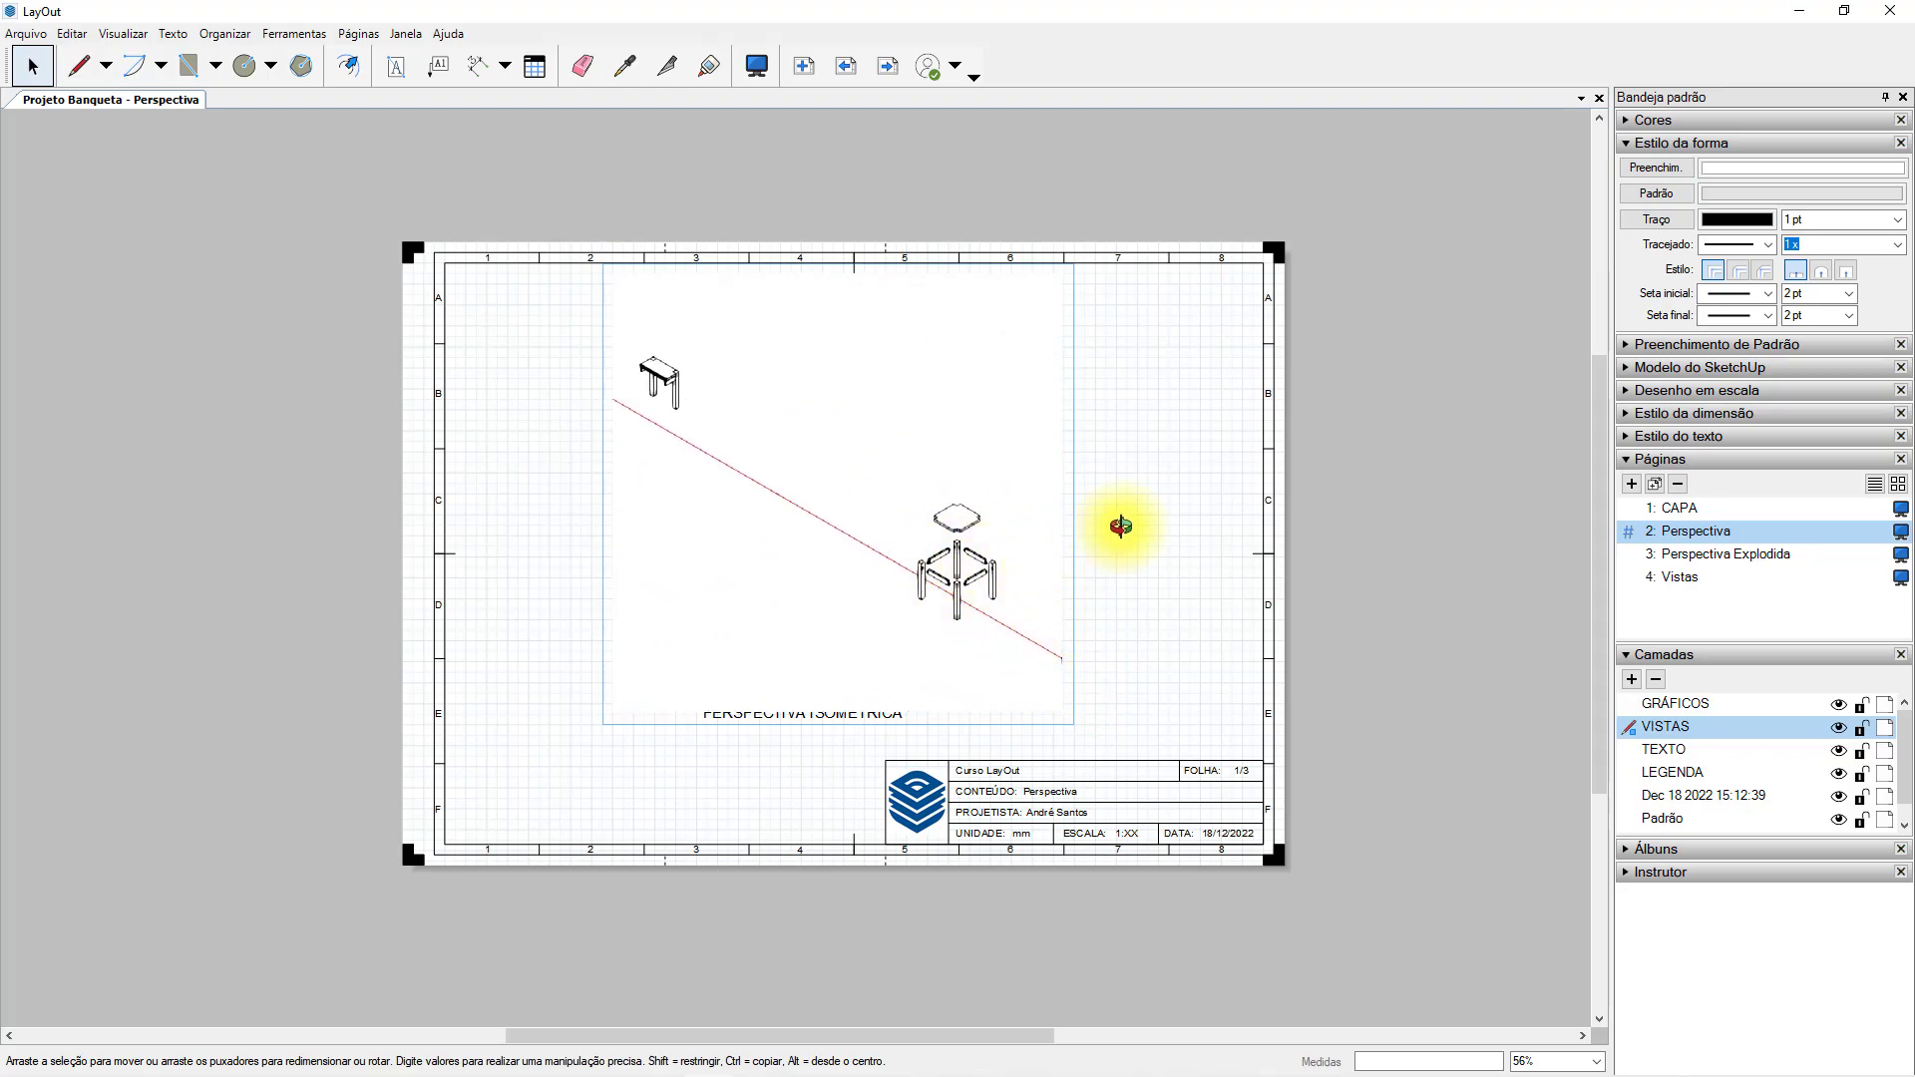
{"action": "left_click", "coordinate": [1120, 524]}
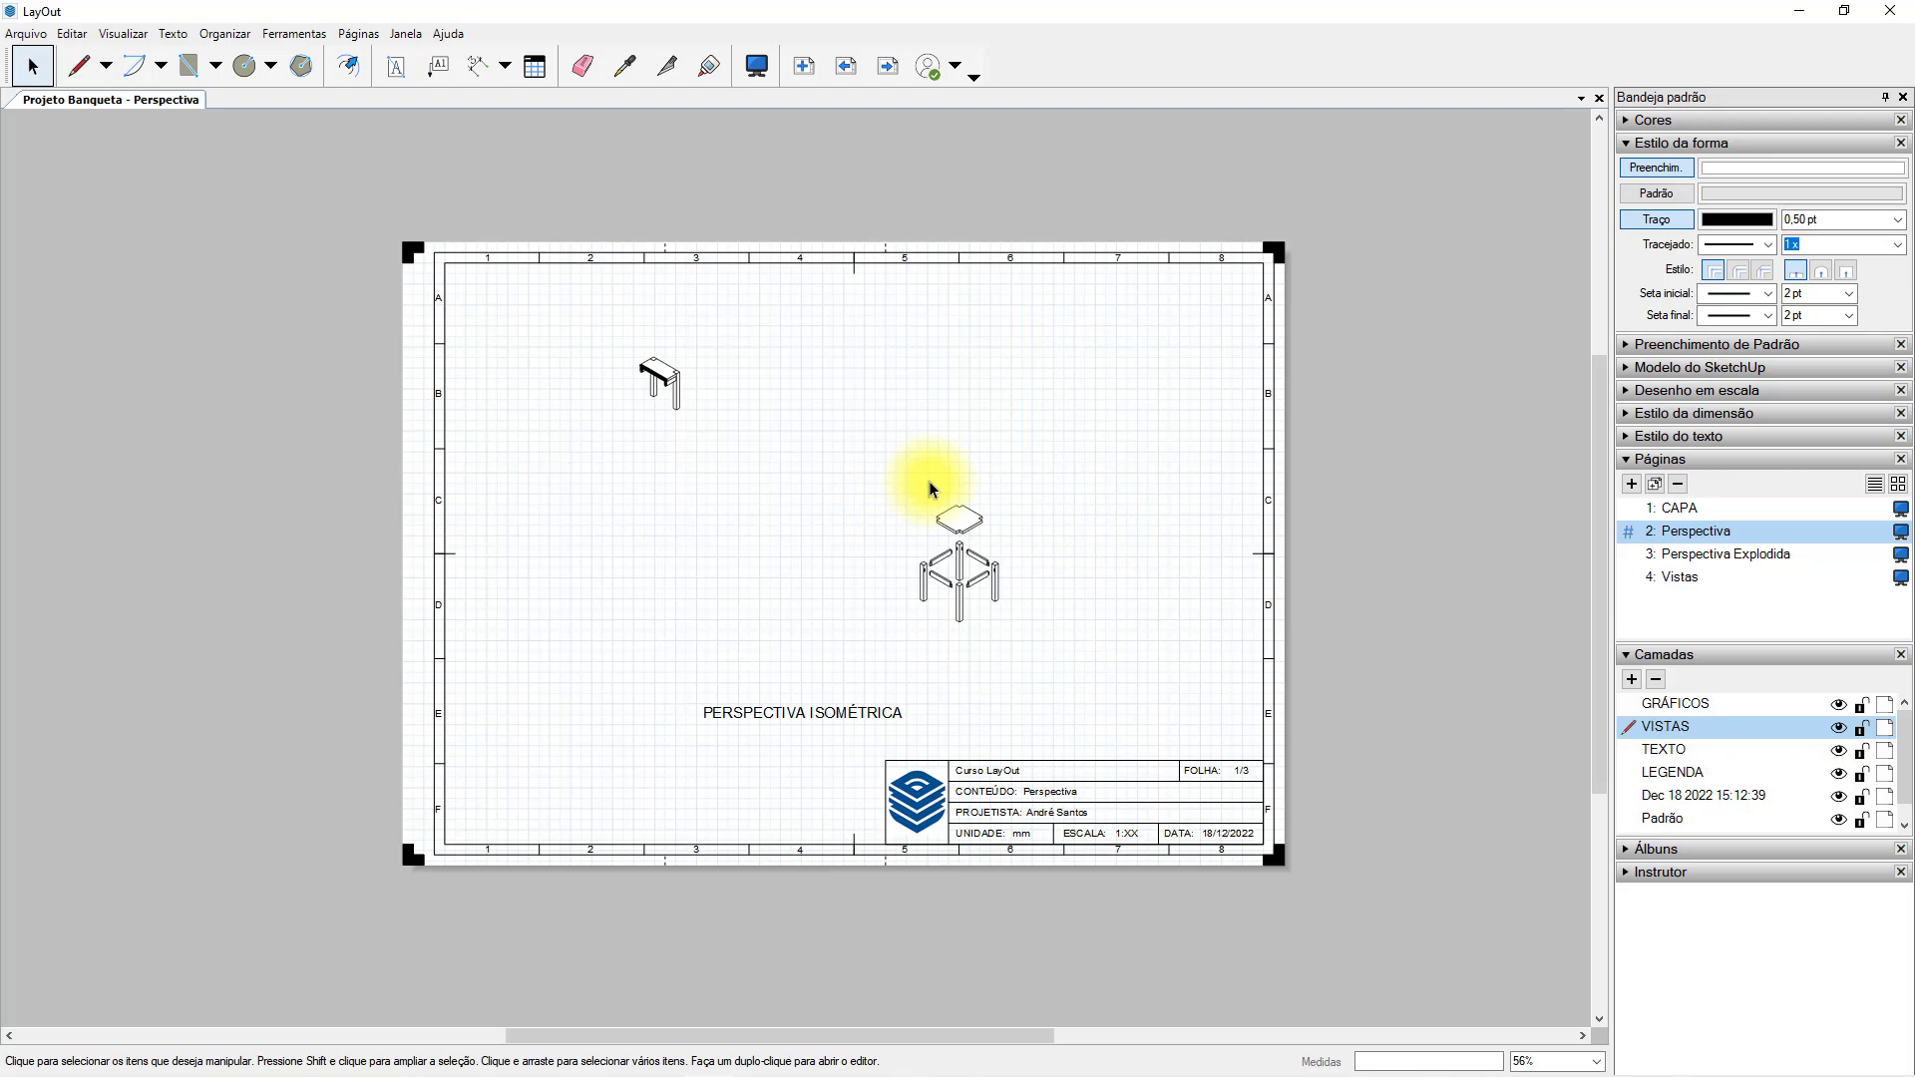
Copy the isometric stool viewport from the Perspectiva page onto the Perspectiva Explodida page.
{"action": "left_click", "coordinate": [918, 444]}
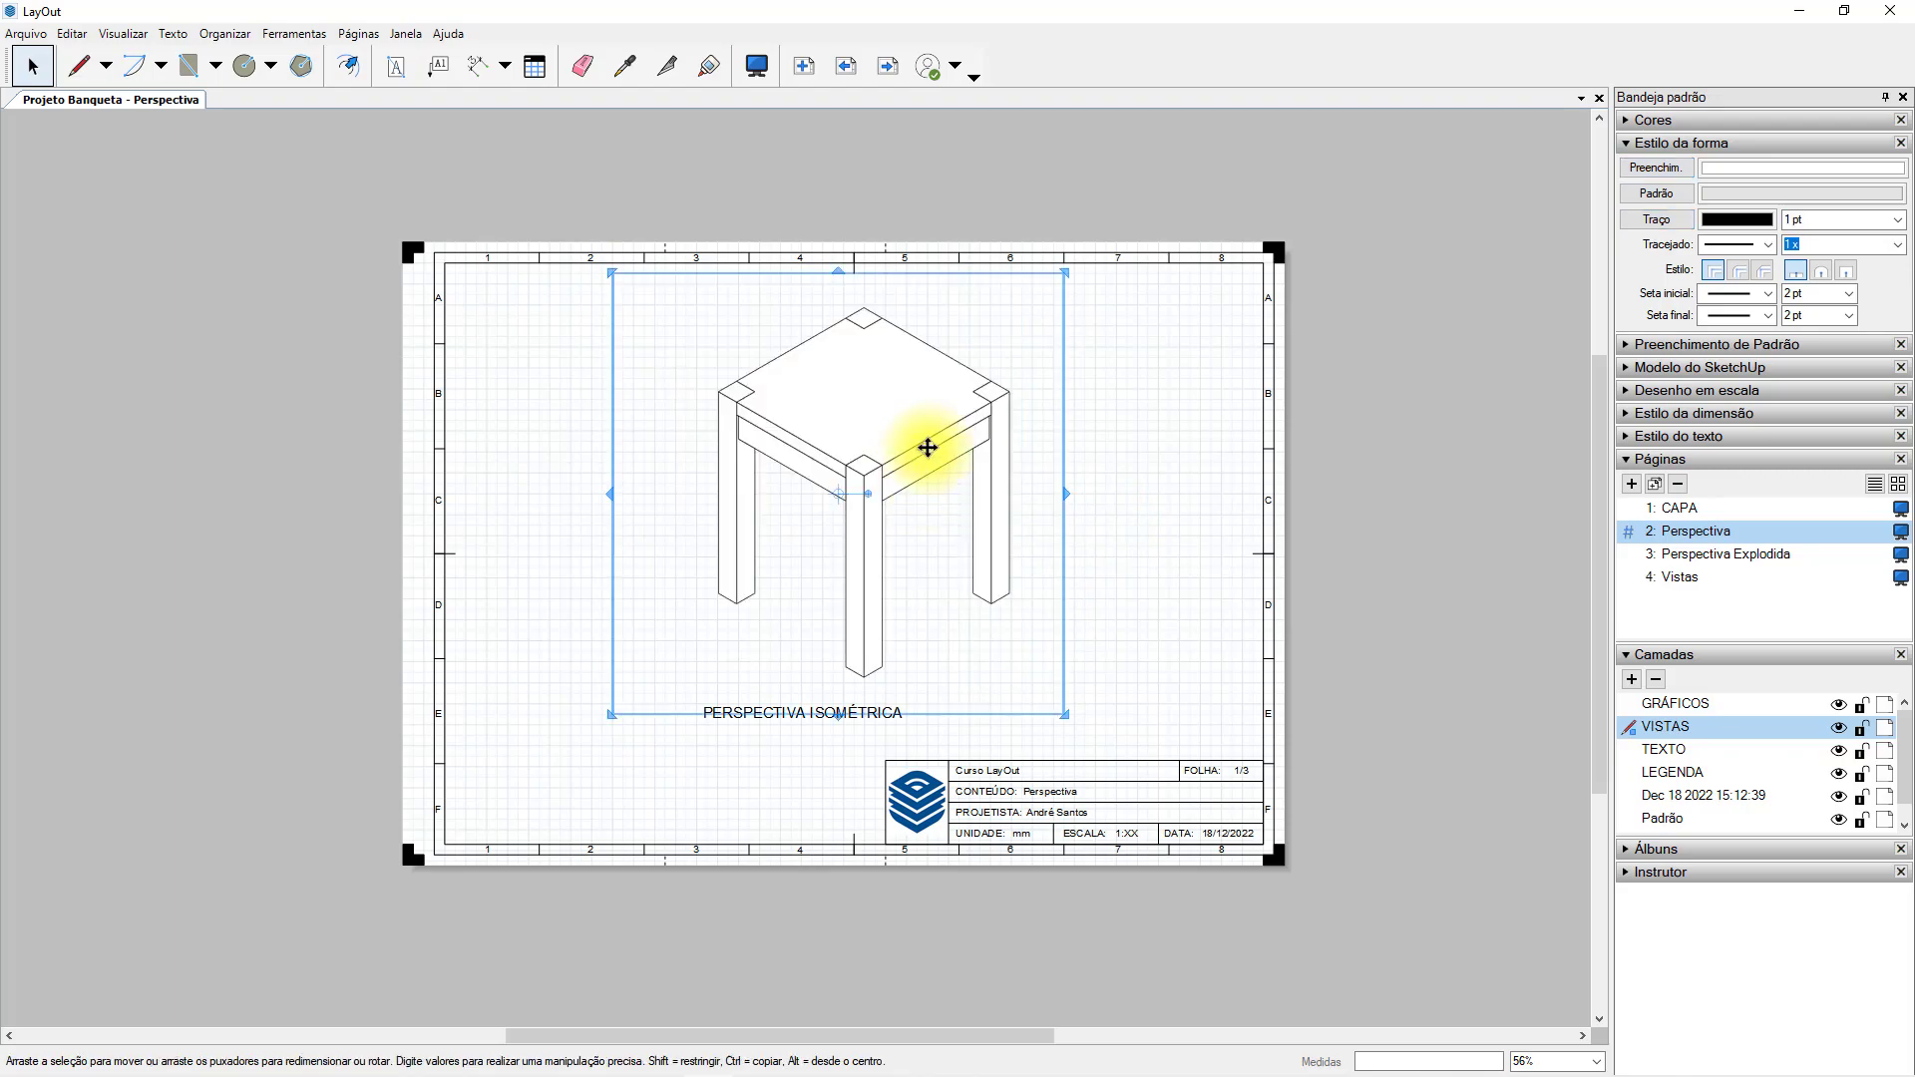
{"action": "left_click", "coordinate": [1699, 554]}
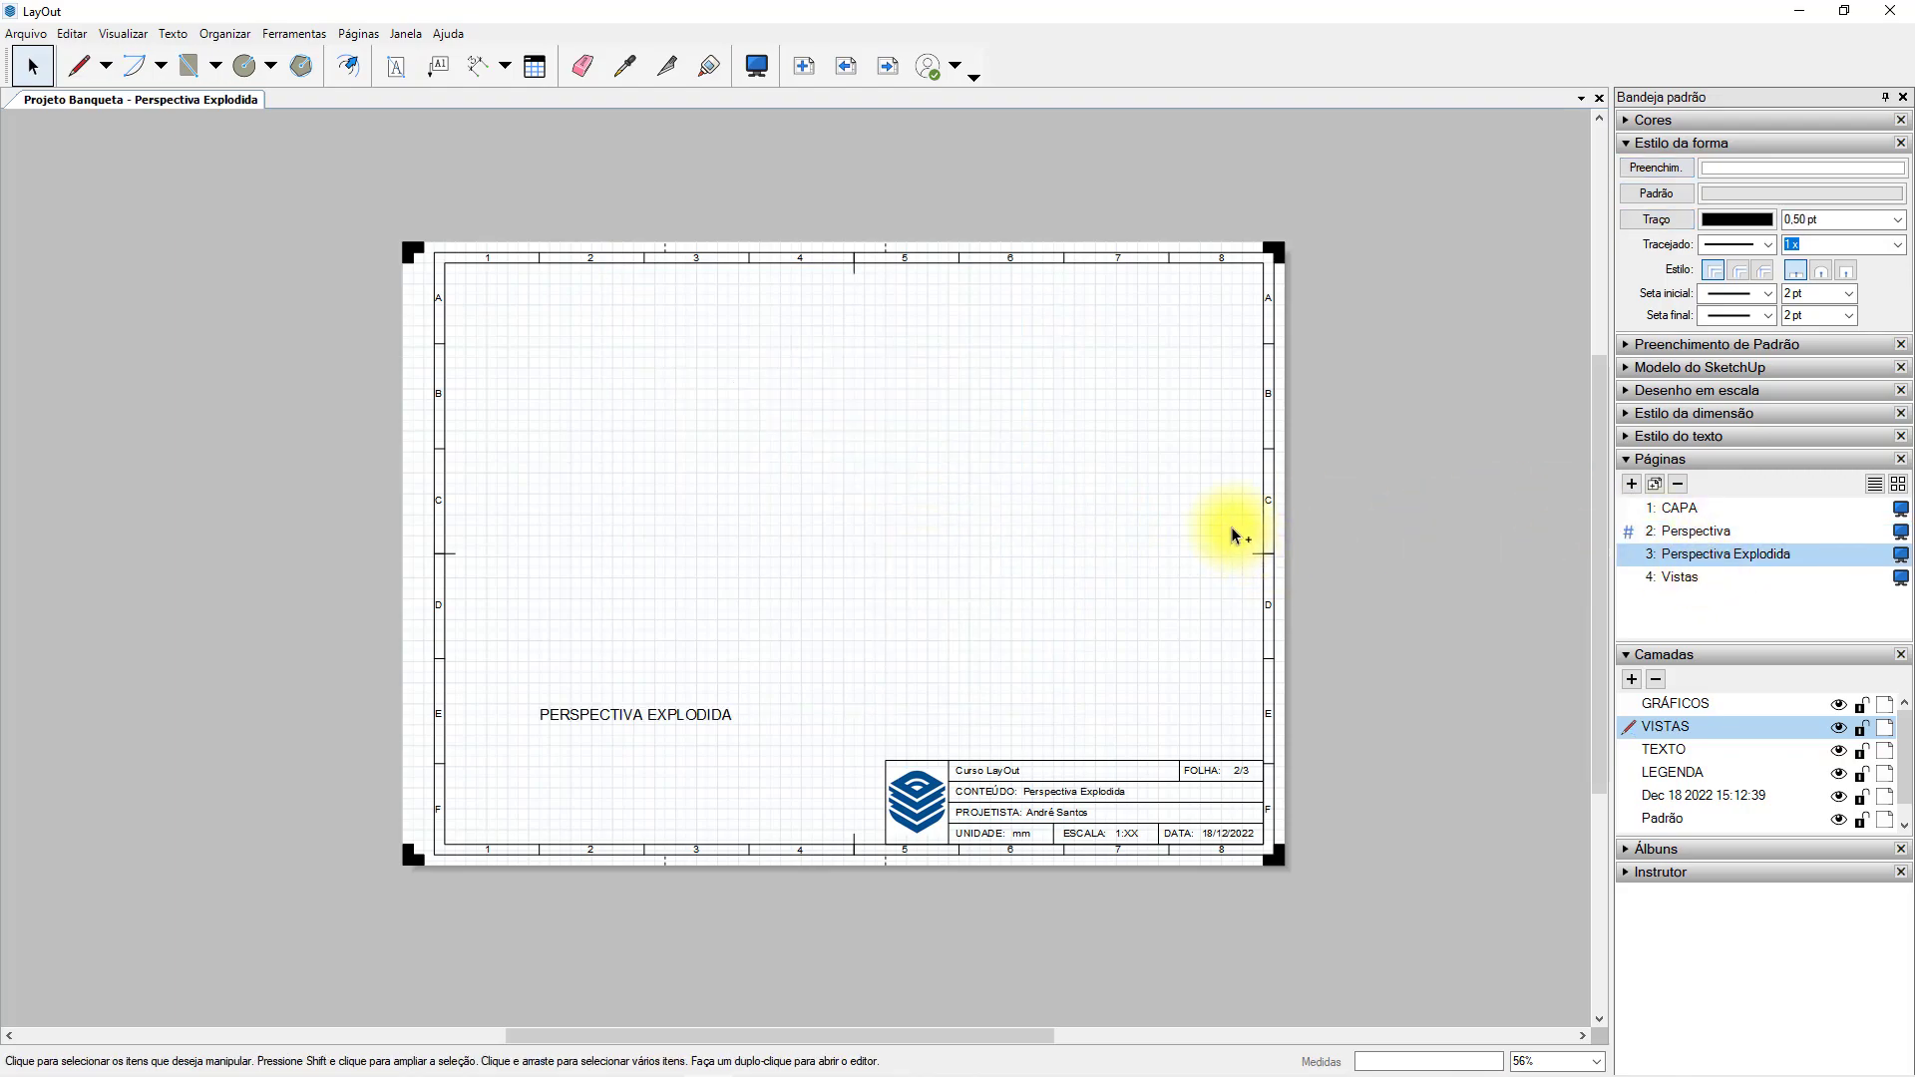
{"action": "key", "text": "ctrl+v"}
Reframe the model view inside the pasted viewport so that only the exploded stool fills it.
{"action": "double_click", "coordinate": [857, 459]}
{"action": "scroll", "coordinate": [889, 500], "scroll_direction": "down", "scroll_amount": 3}
{"action": "left_click", "coordinate": [1112, 503]}
{"action": "left_click", "coordinate": [871, 496]}
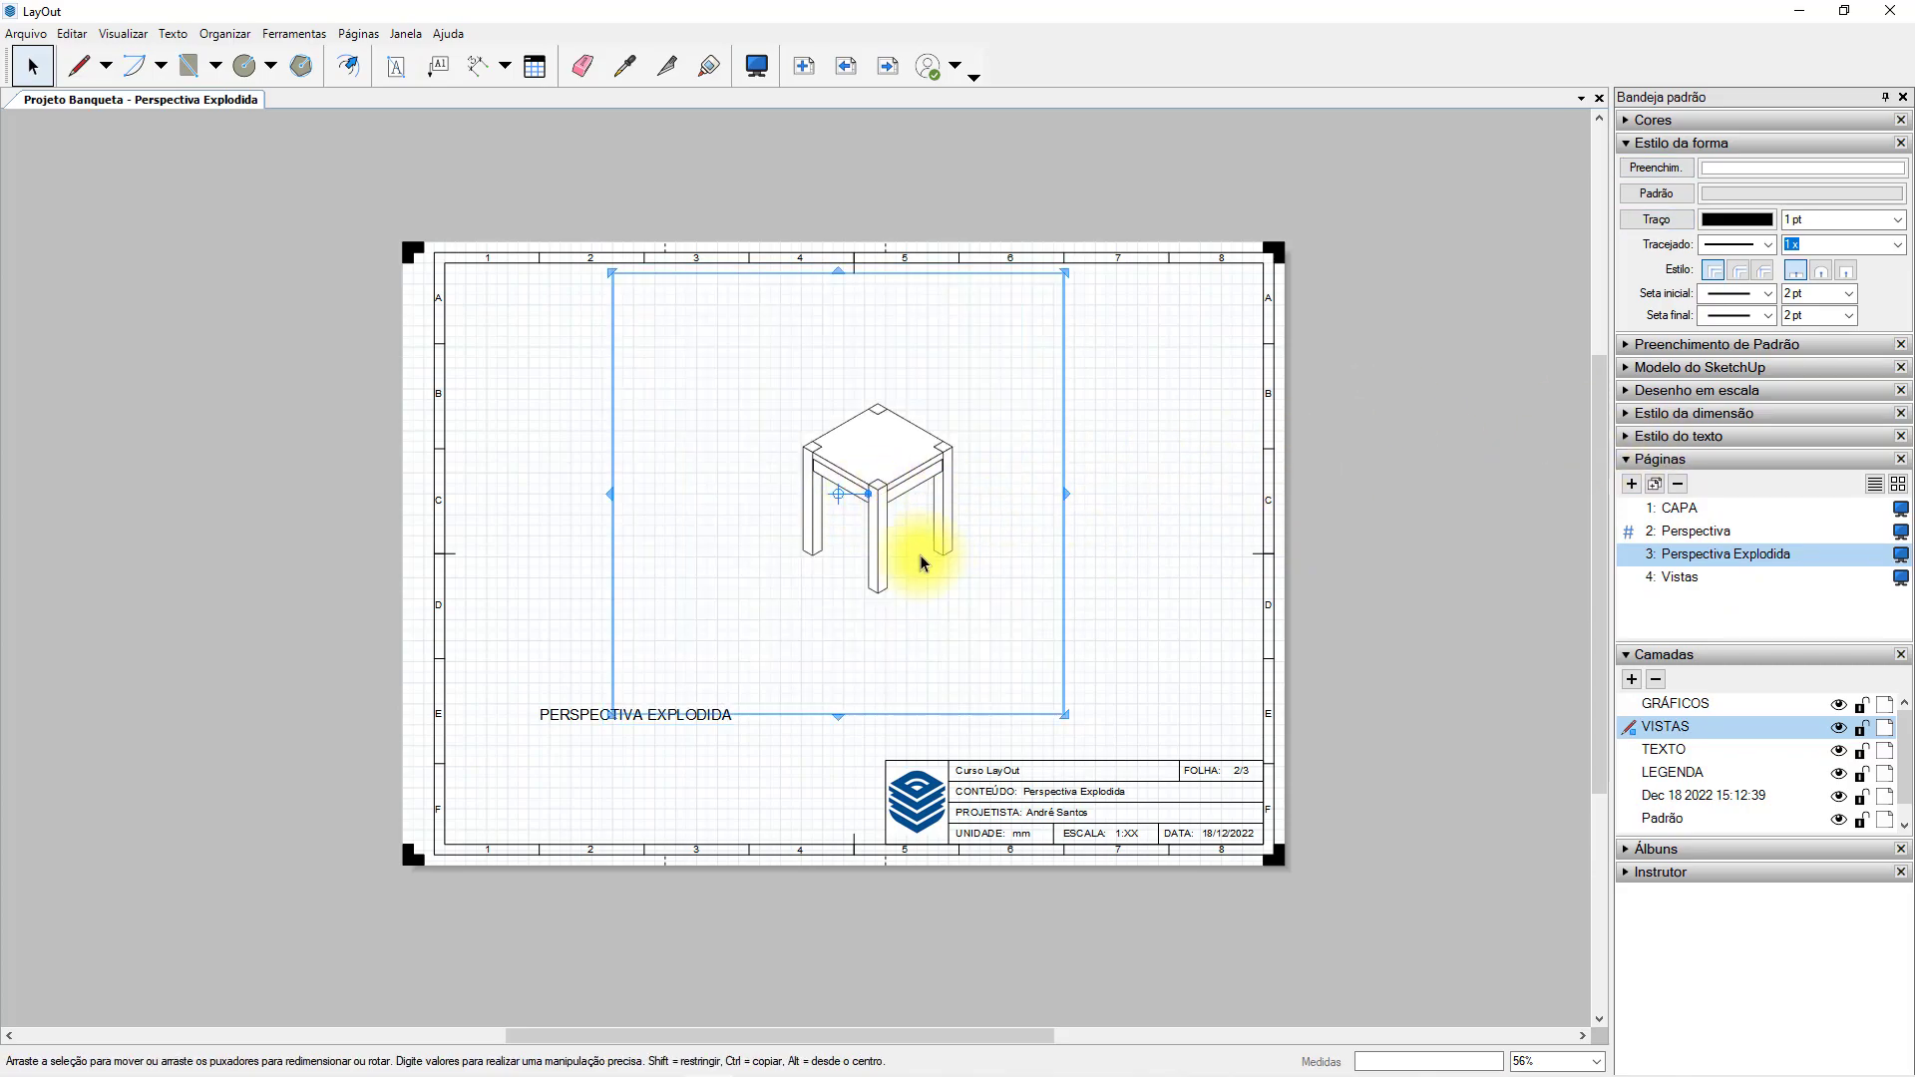
{"action": "scroll", "coordinate": [931, 567], "scroll_direction": "down", "scroll_amount": 2}
{"action": "double_click", "coordinate": [889, 525]}
{"action": "scroll", "coordinate": [943, 567], "scroll_direction": "down", "scroll_amount": 4}
{"action": "middle_click_drag", "start_coordinate": [1017, 614], "coordinate": [877, 557], "text": "shift"}
{"action": "scroll", "coordinate": [868, 584], "scroll_direction": "up", "scroll_amount": 5}
{"action": "left_click", "coordinate": [1090, 512]}
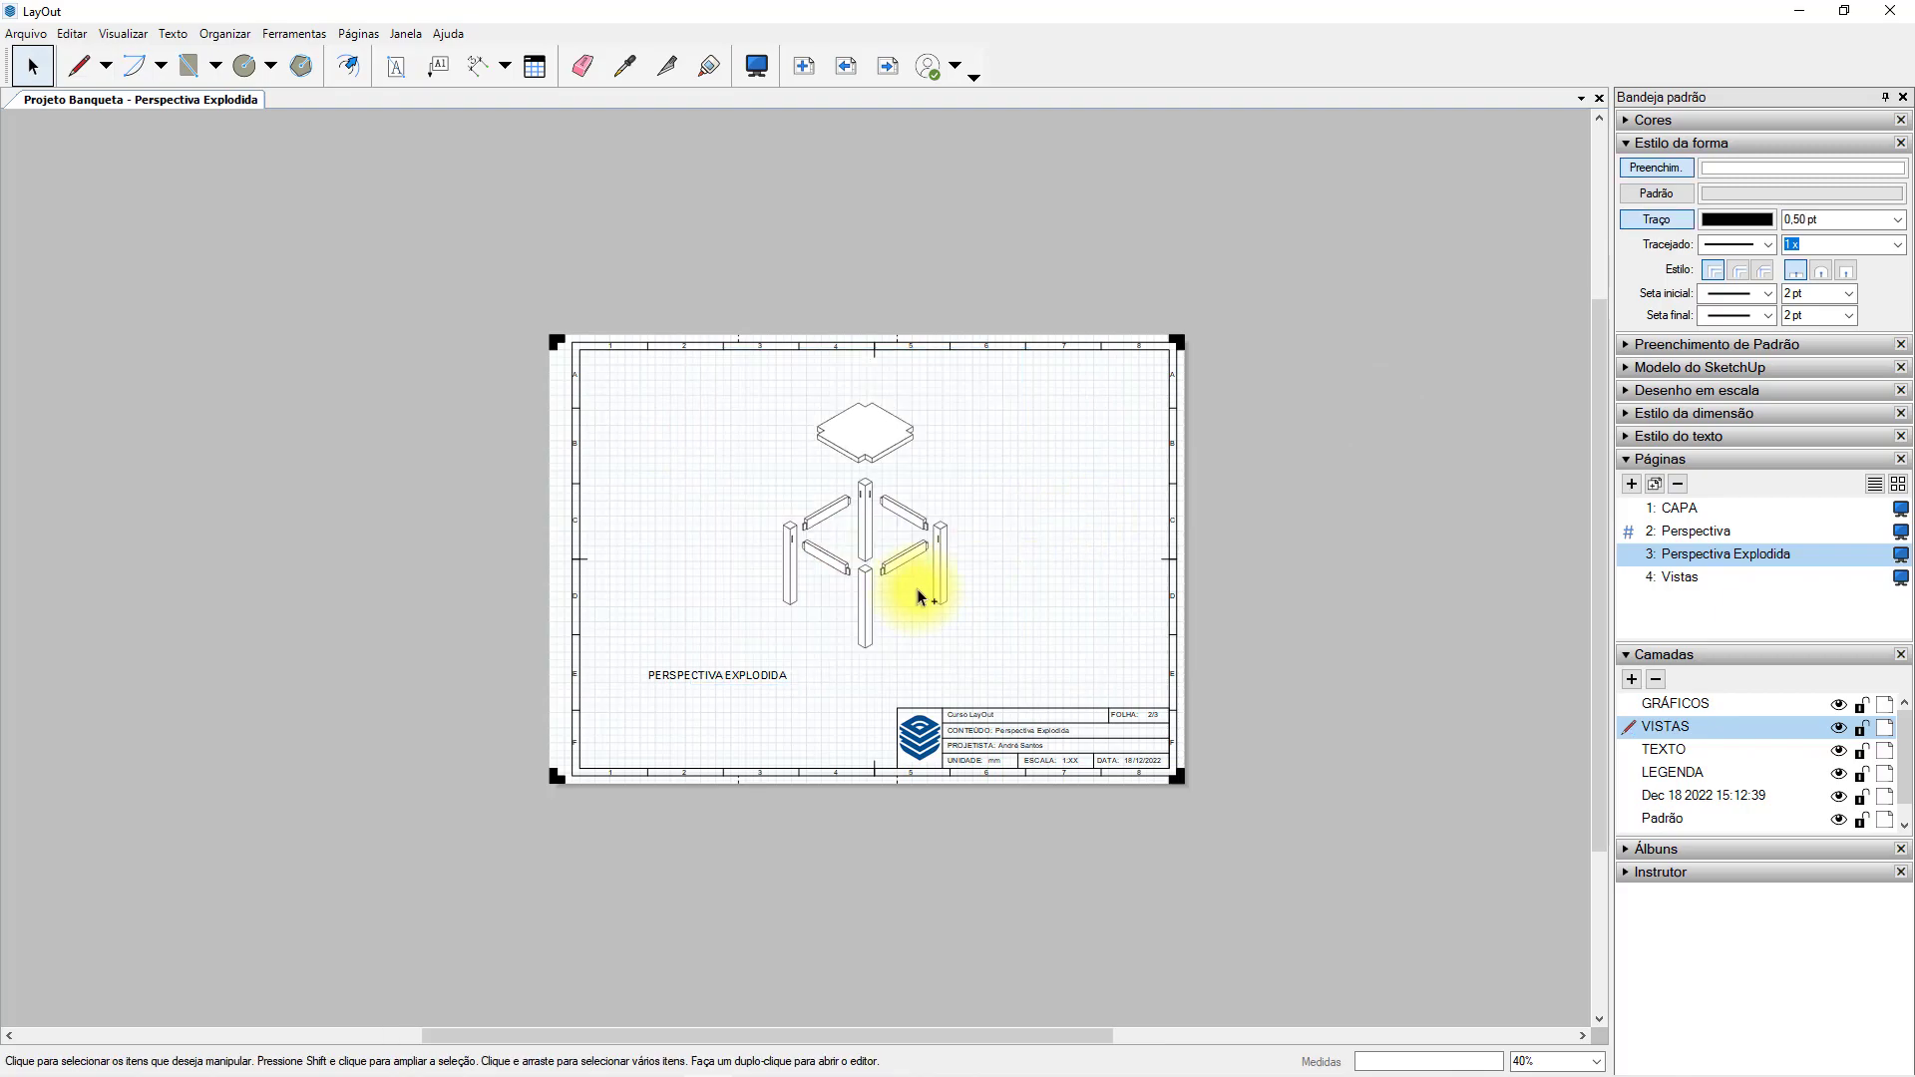
Set the exploded stool viewport's scale to 1mm:10mm (1:10) in its SketchUp model settings.
{"action": "scroll", "coordinate": [917, 597], "scroll_direction": "up", "scroll_amount": 3}
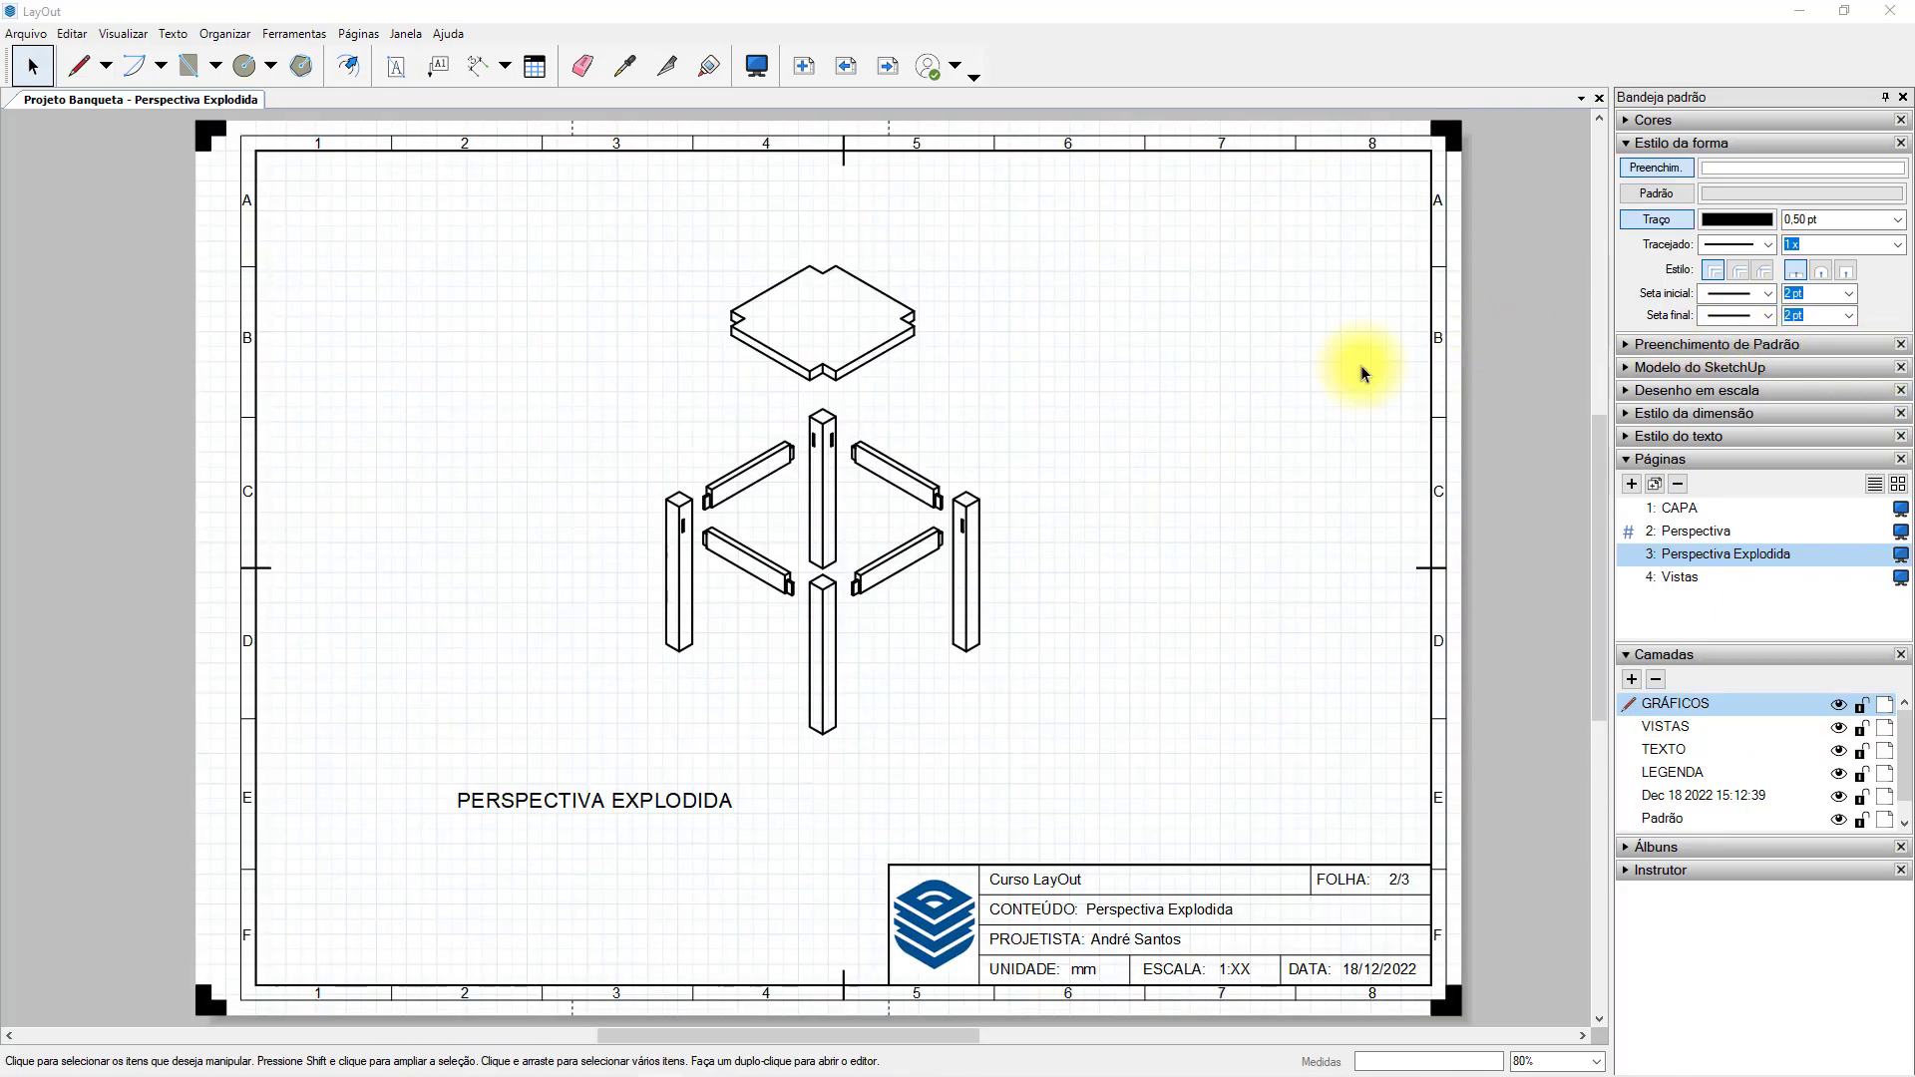
{"action": "left_click", "coordinate": [1629, 145]}
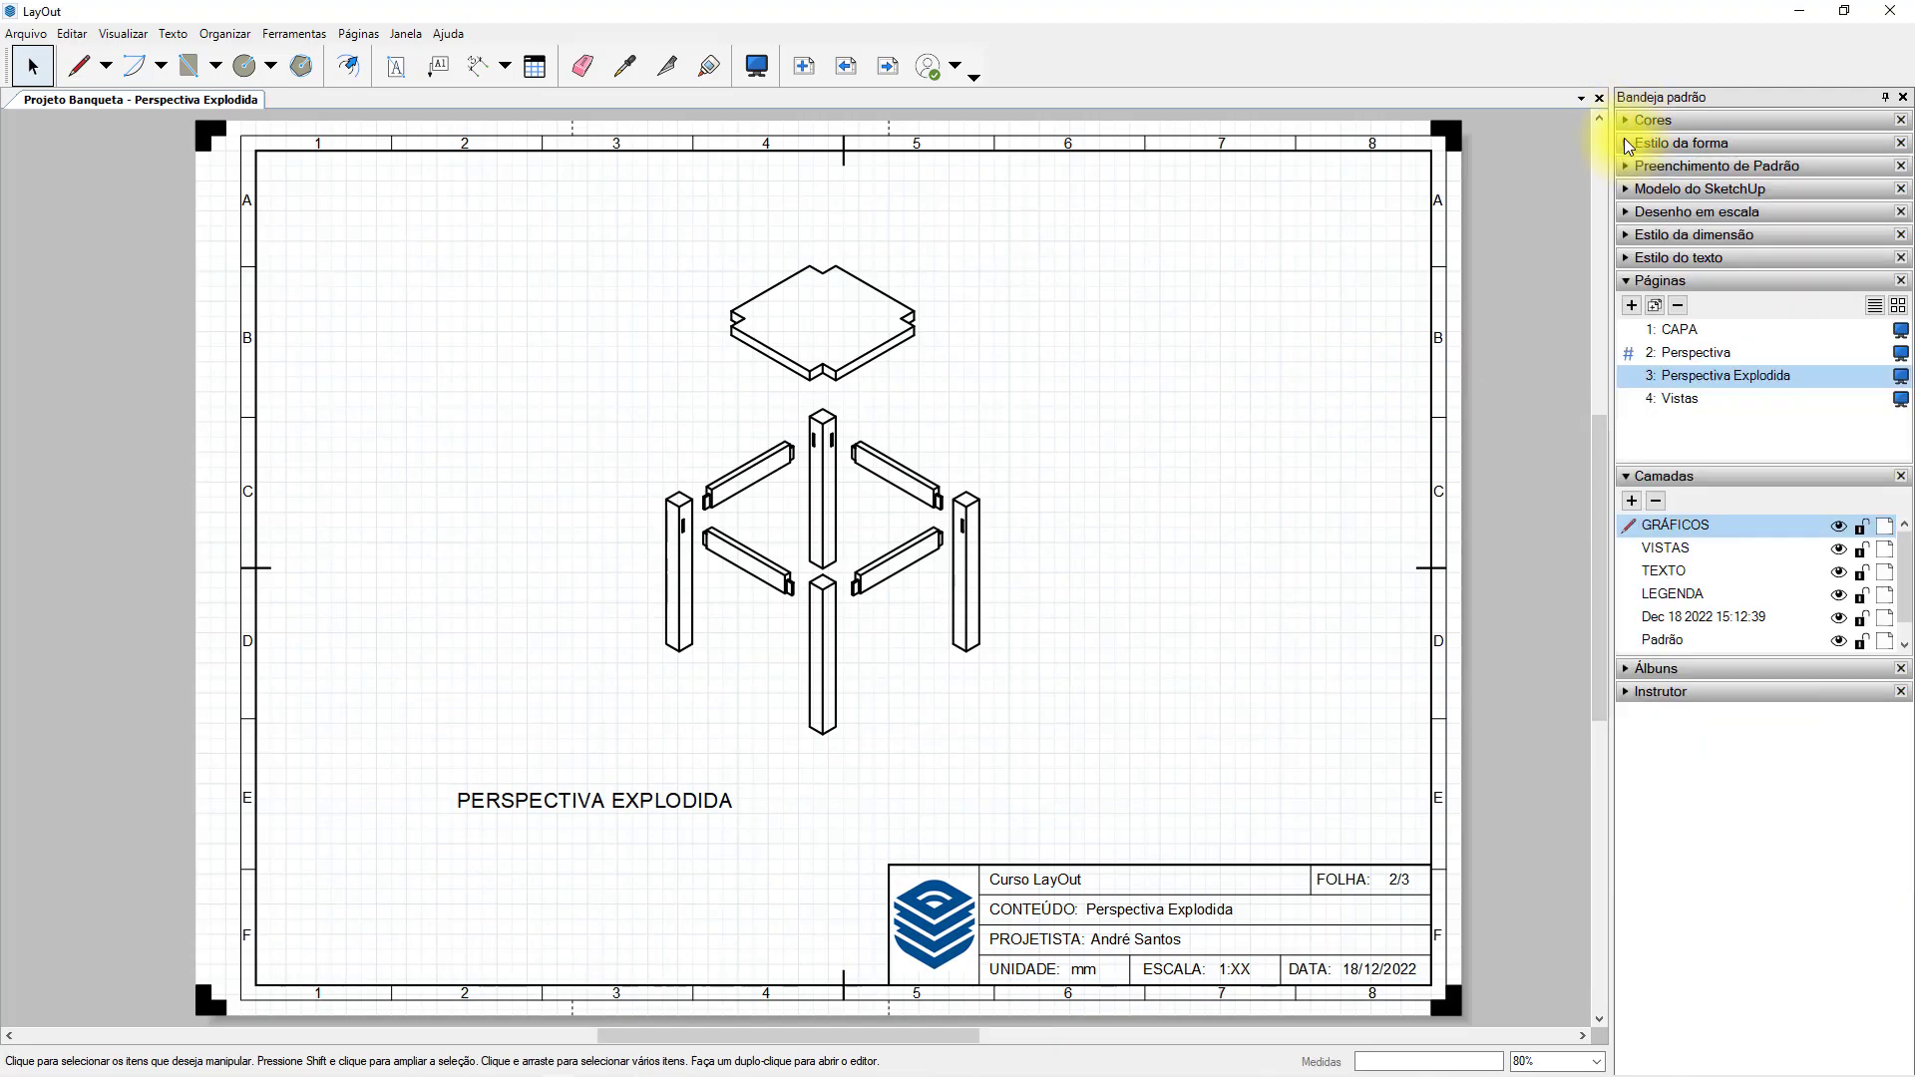
{"action": "left_click", "coordinate": [1624, 192]}
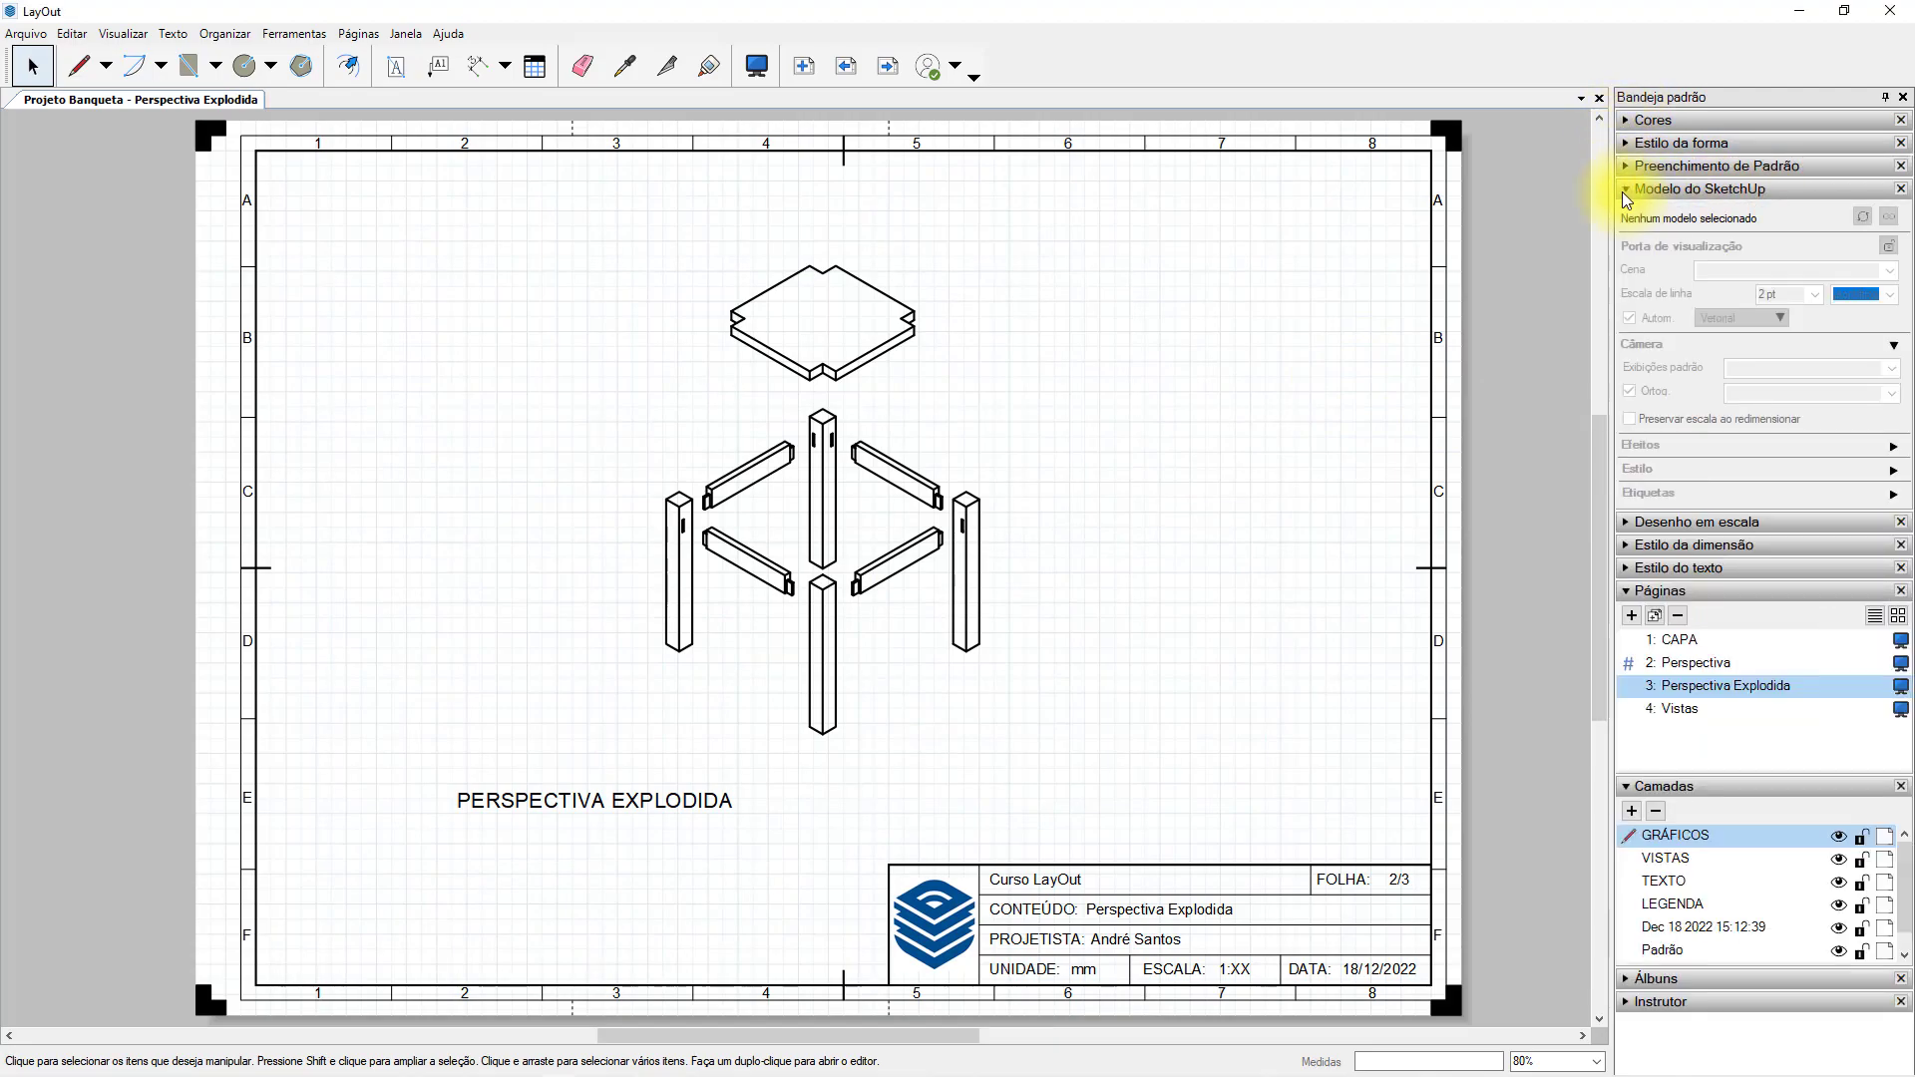
{"action": "left_click", "coordinate": [903, 313]}
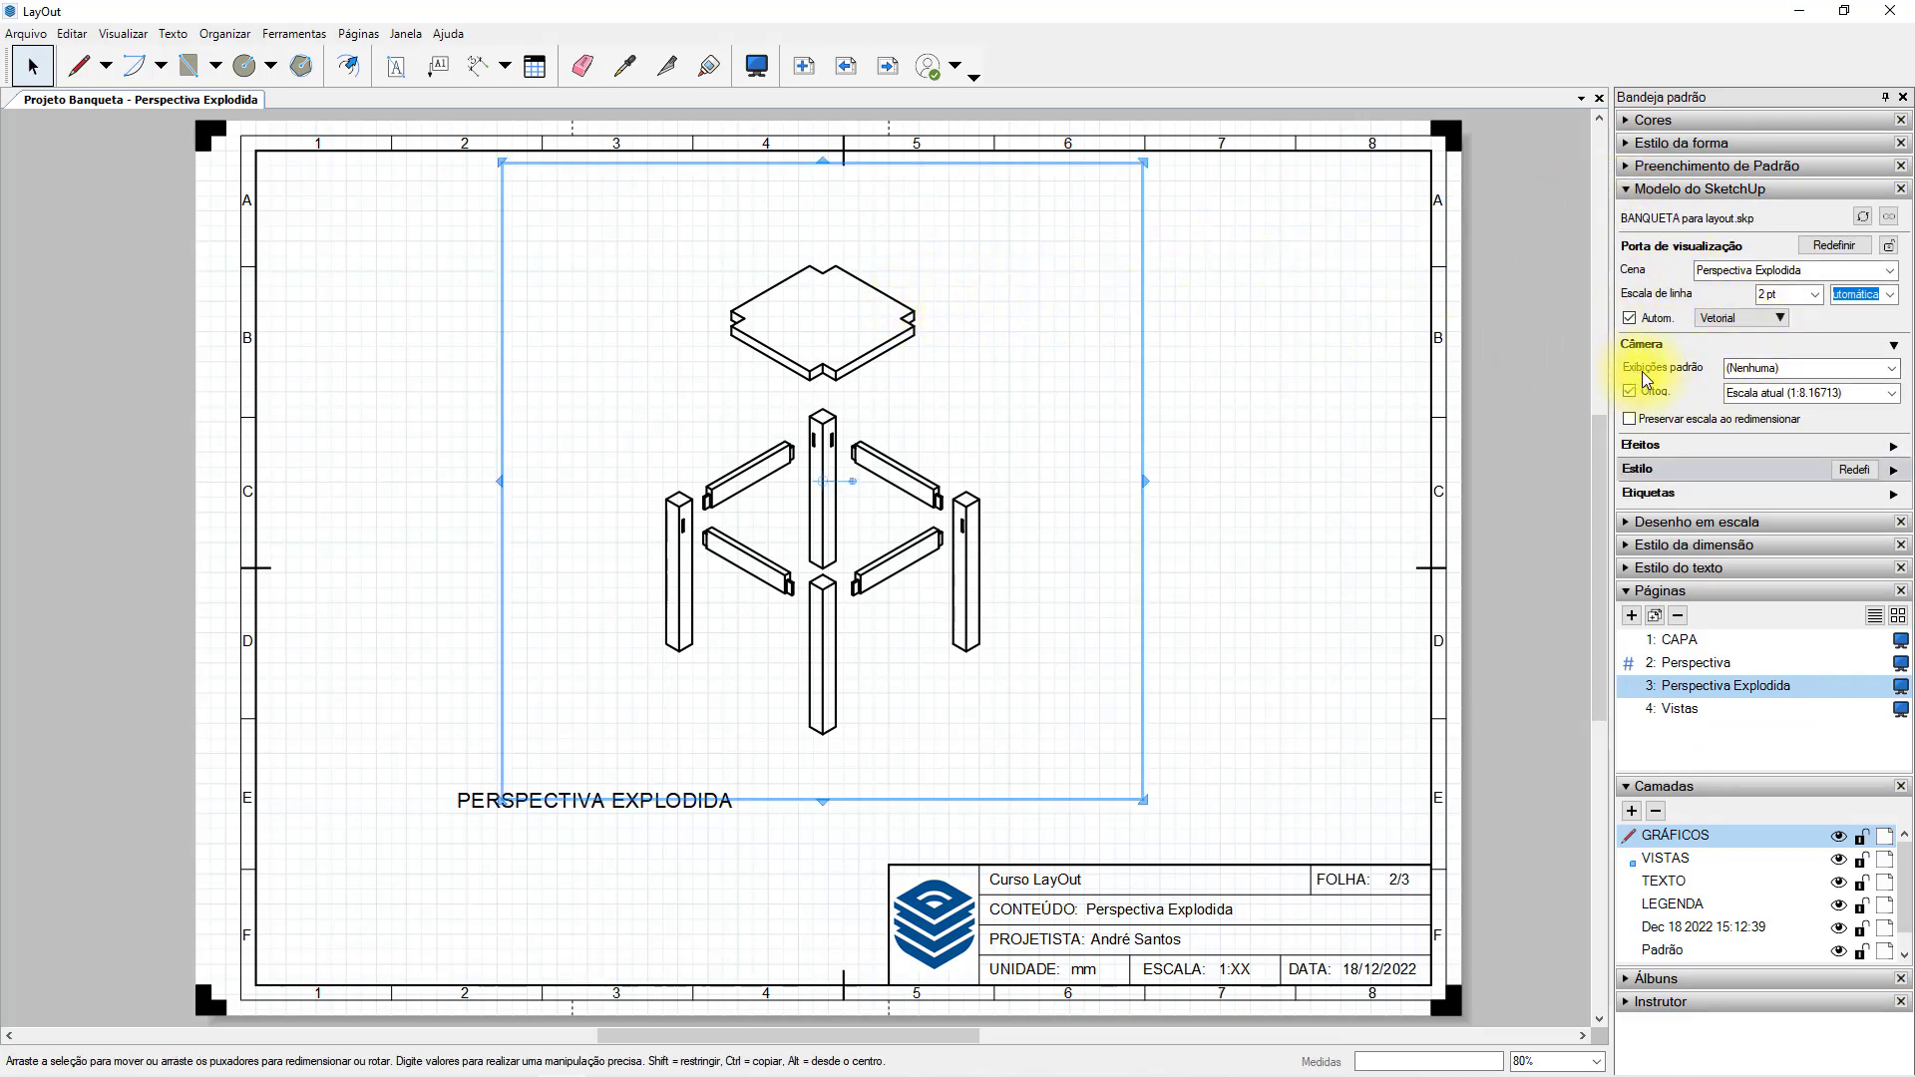
{"action": "left_click", "coordinate": [1890, 393]}
{"action": "left_click", "coordinate": [1792, 696]}
Crop the viewport frame closer around the exploded stool and move it above the PERSPECTIVA EXPLODIDA label.
{"action": "left_click_drag", "start_coordinate": [1088, 162], "coordinate": [1083, 239]}
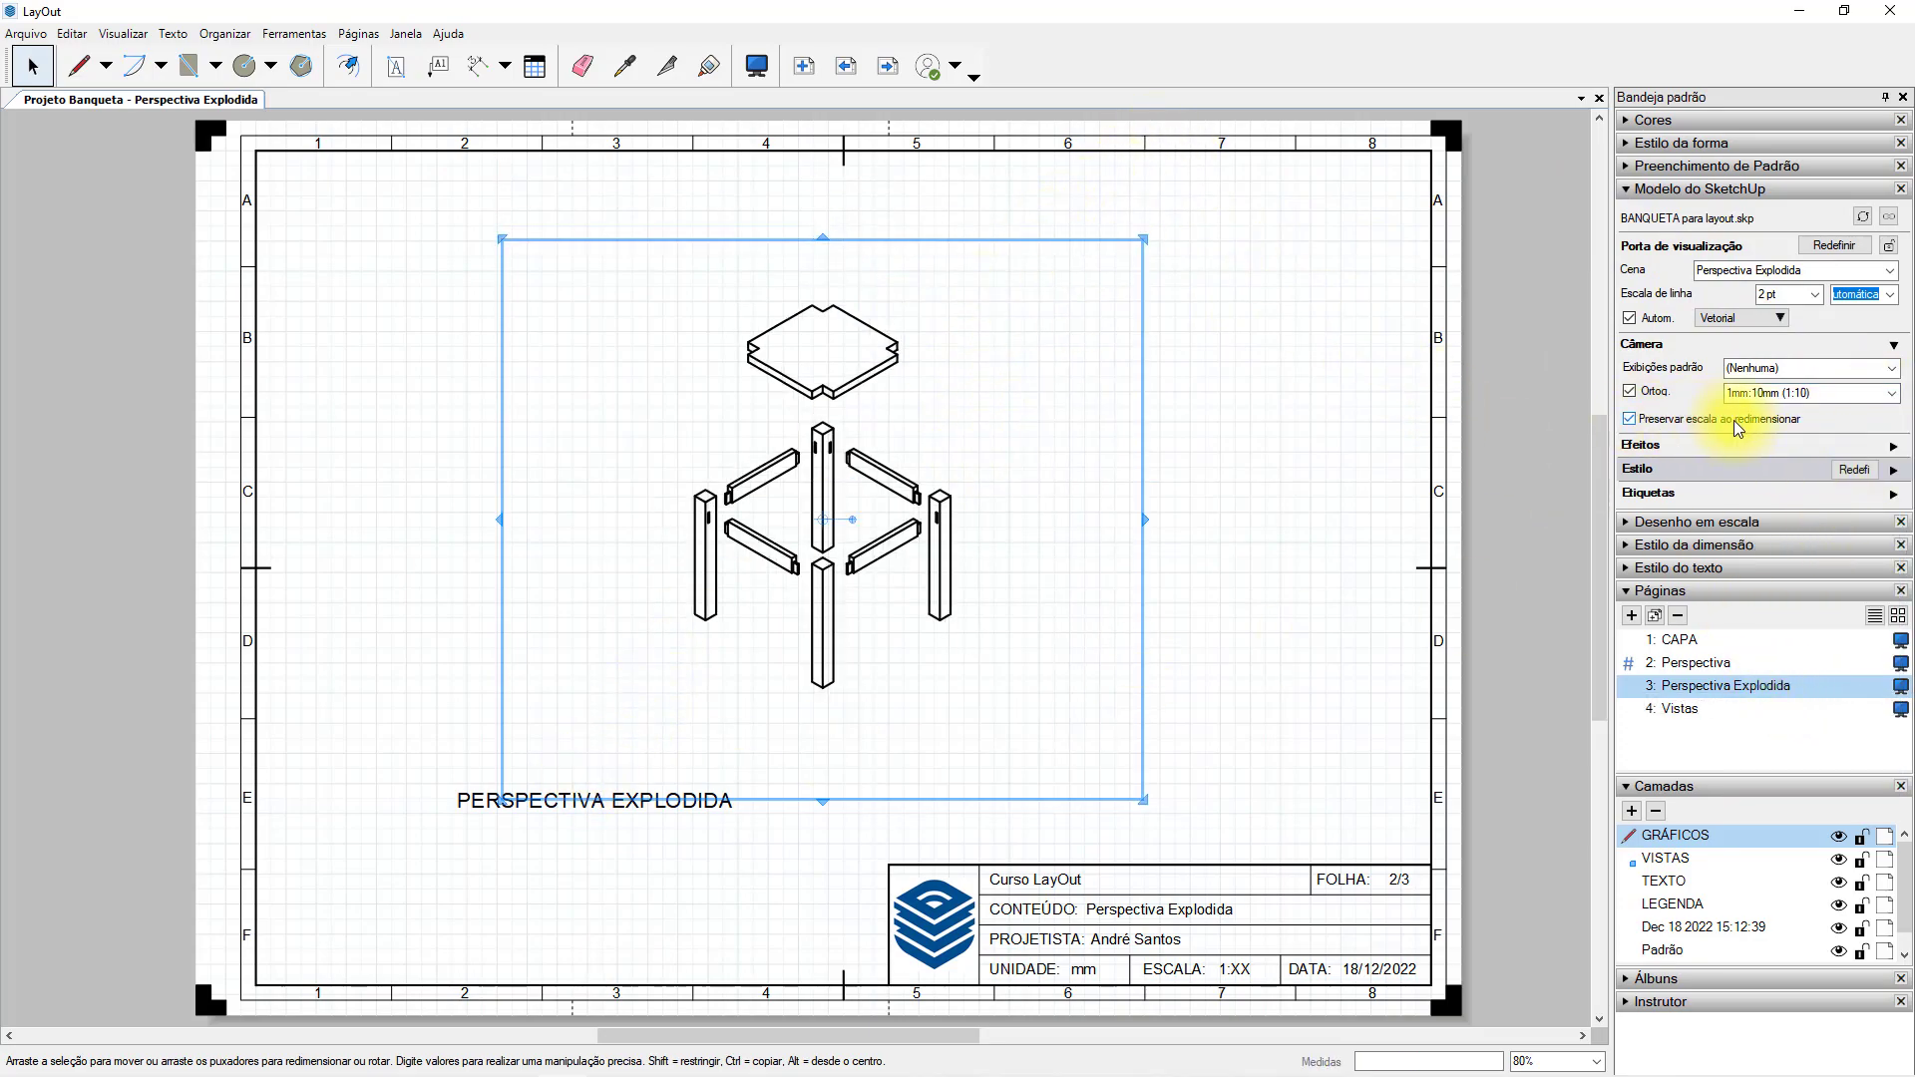
{"action": "left_click_drag", "start_coordinate": [502, 800], "coordinate": [613, 714]}
{"action": "left_click_drag", "start_coordinate": [1140, 239], "coordinate": [992, 249]}
{"action": "left_click_drag", "start_coordinate": [803, 240], "coordinate": [803, 286]}
{"action": "left_click_drag", "start_coordinate": [889, 359], "coordinate": [612, 368]}
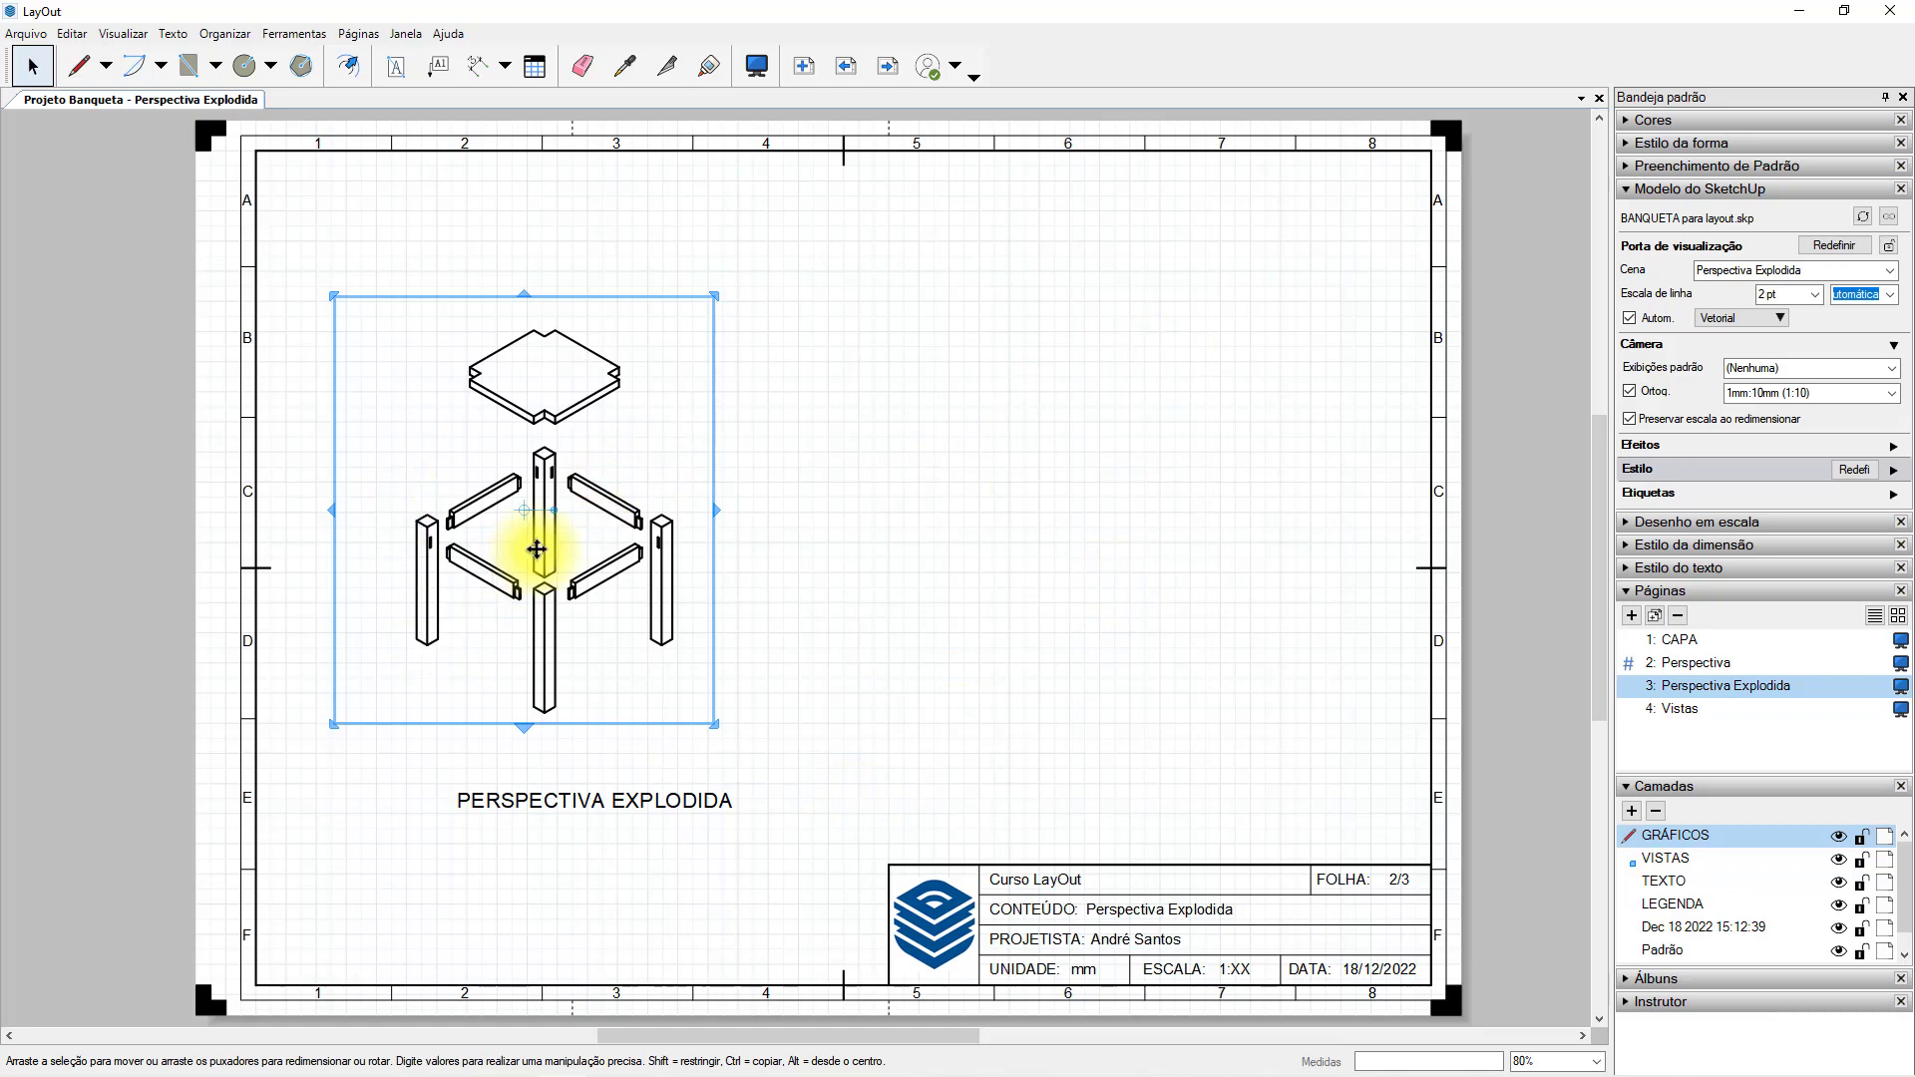
{"action": "left_click", "coordinate": [881, 402]}
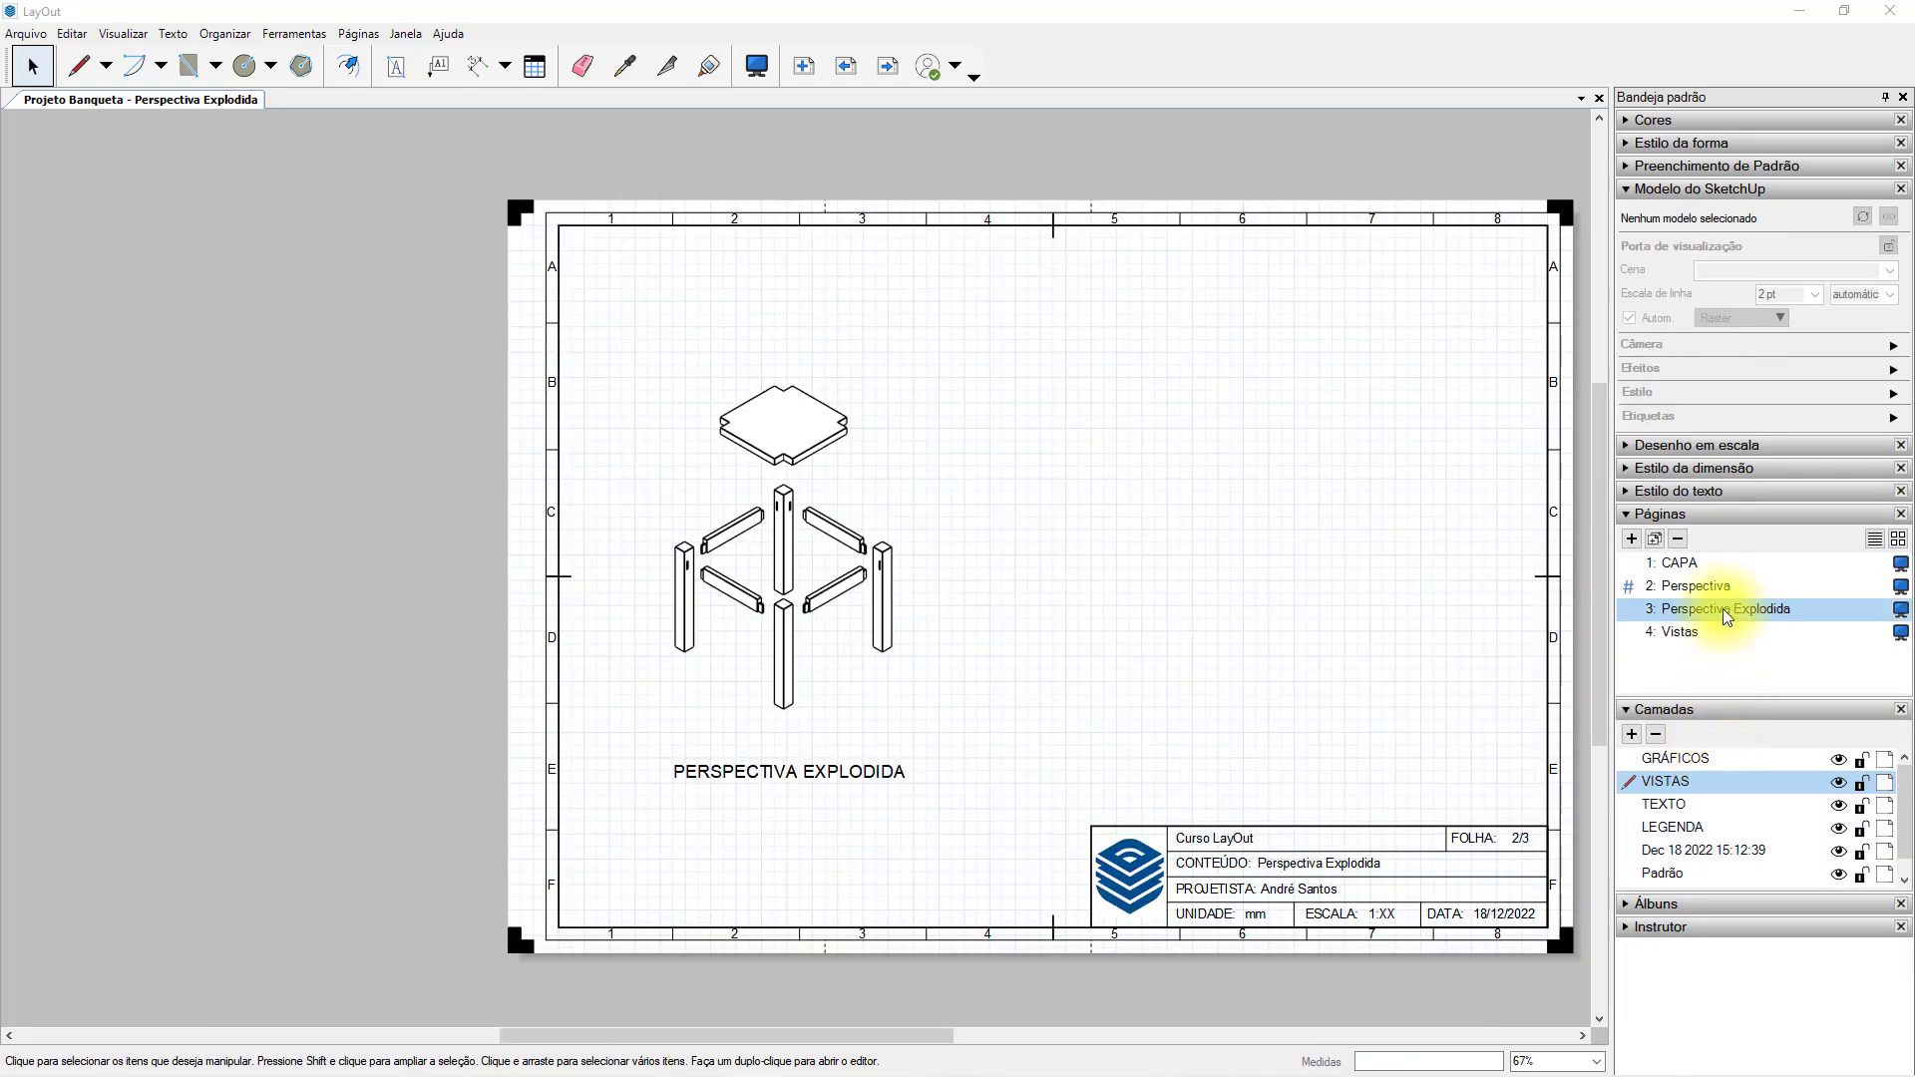
Review the drawings on the Perspectiva, Perspectiva Explodida and Vistas pages.
{"action": "left_click", "coordinate": [1702, 565]}
{"action": "left_click", "coordinate": [1696, 585]}
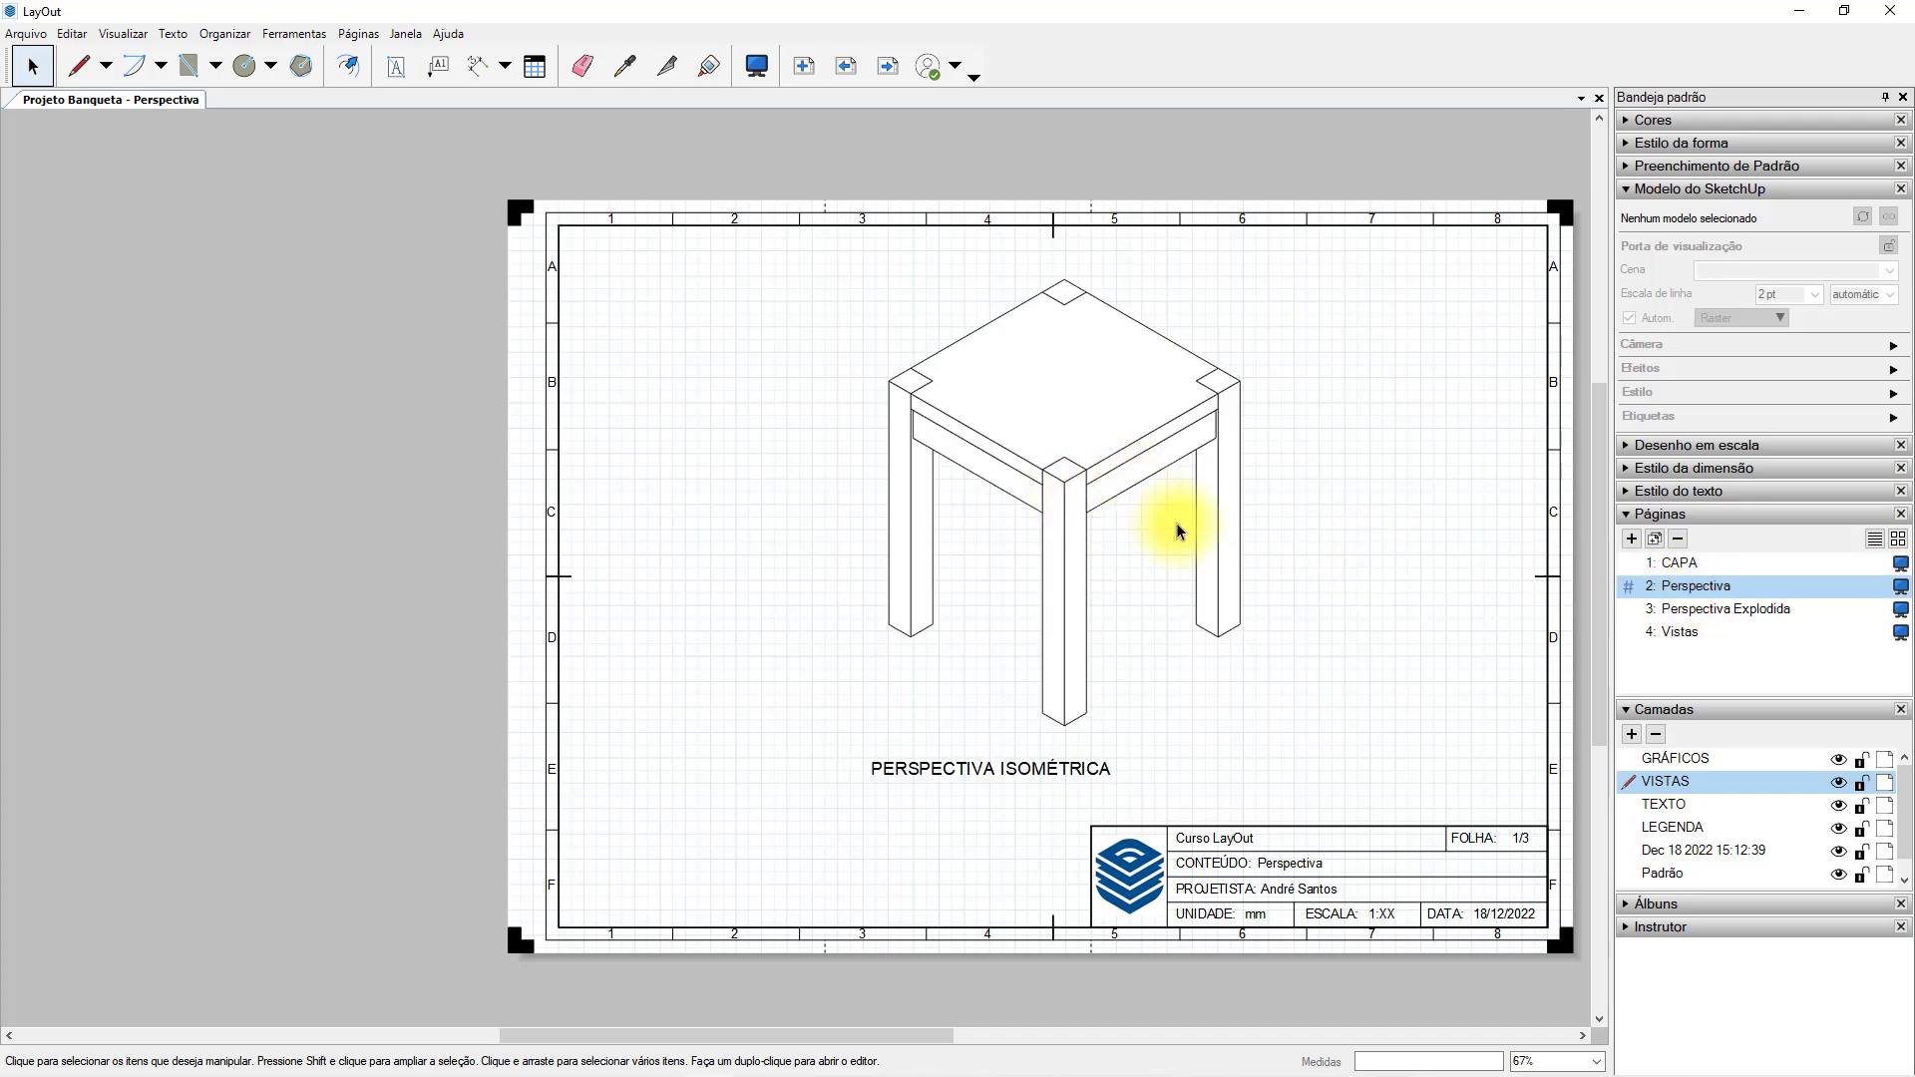
{"action": "left_click", "coordinate": [1723, 611]}
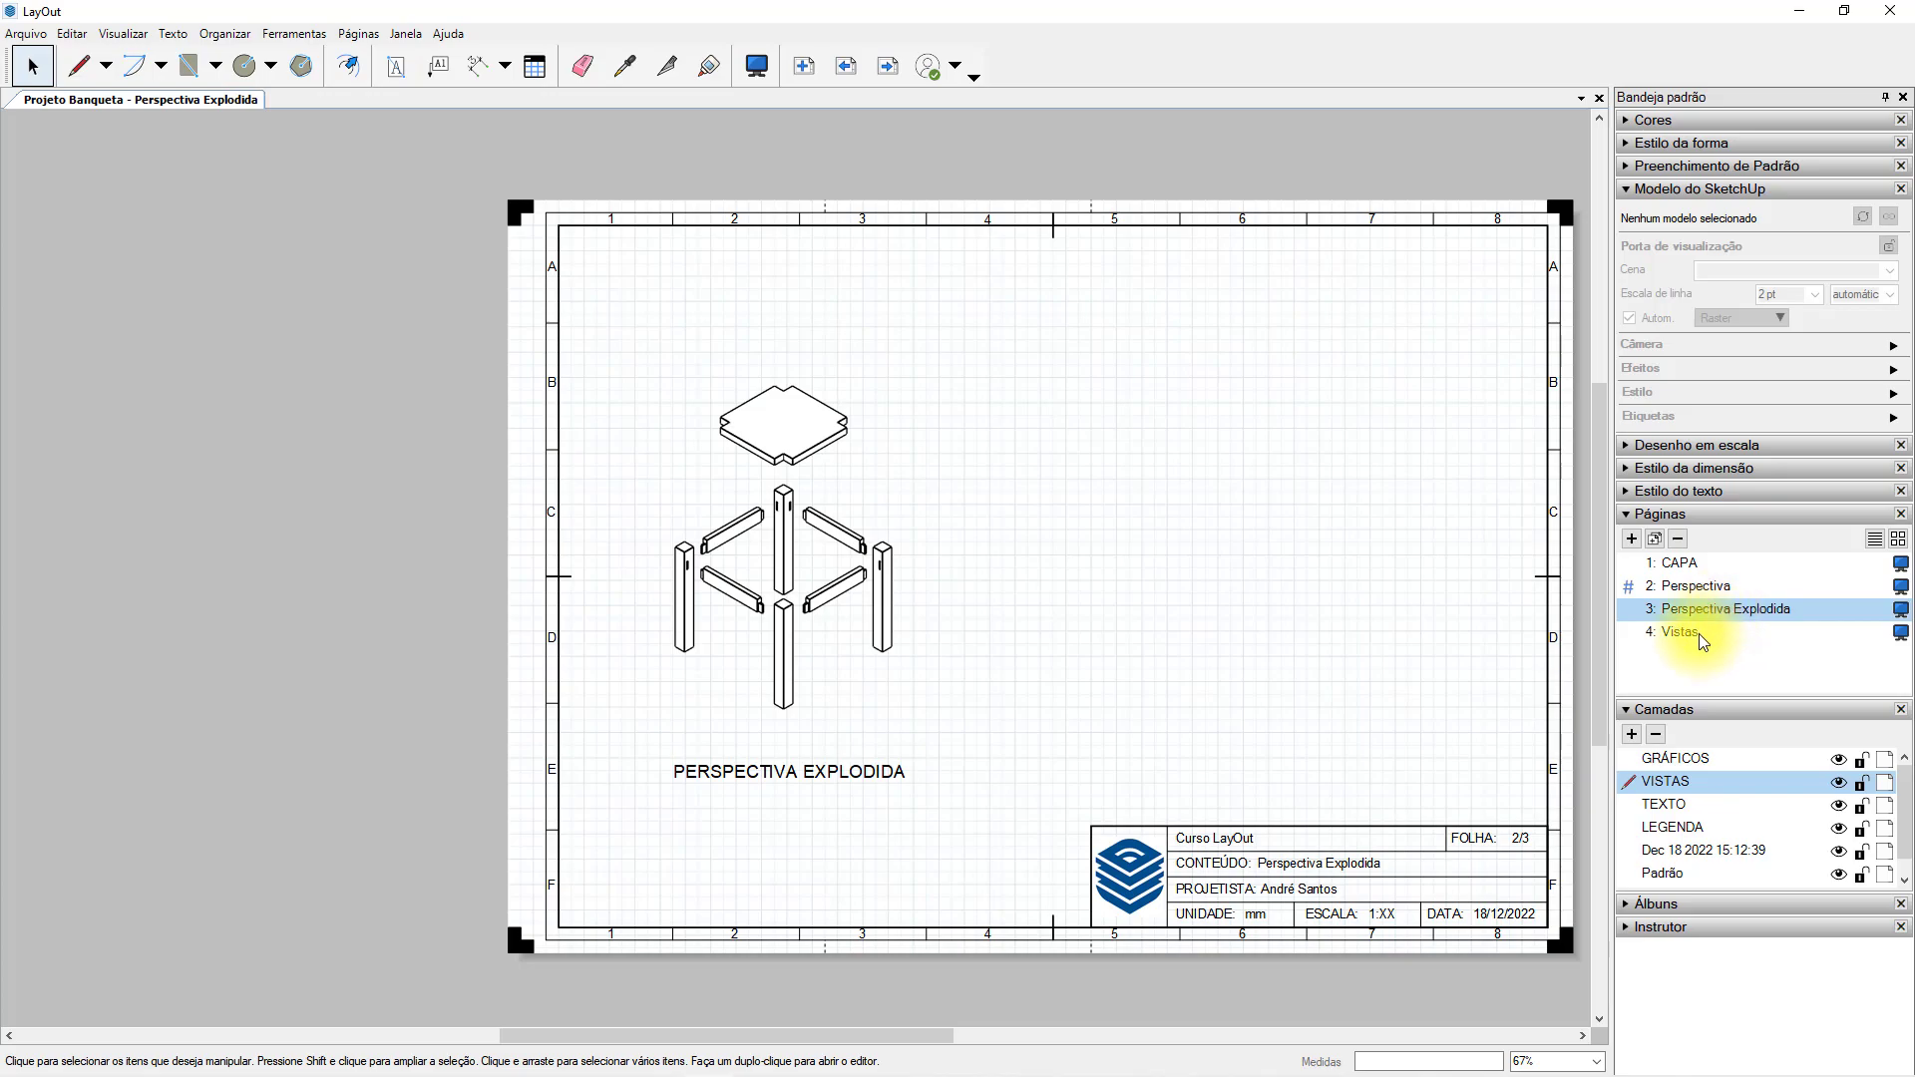
{"action": "left_click", "coordinate": [1700, 632]}
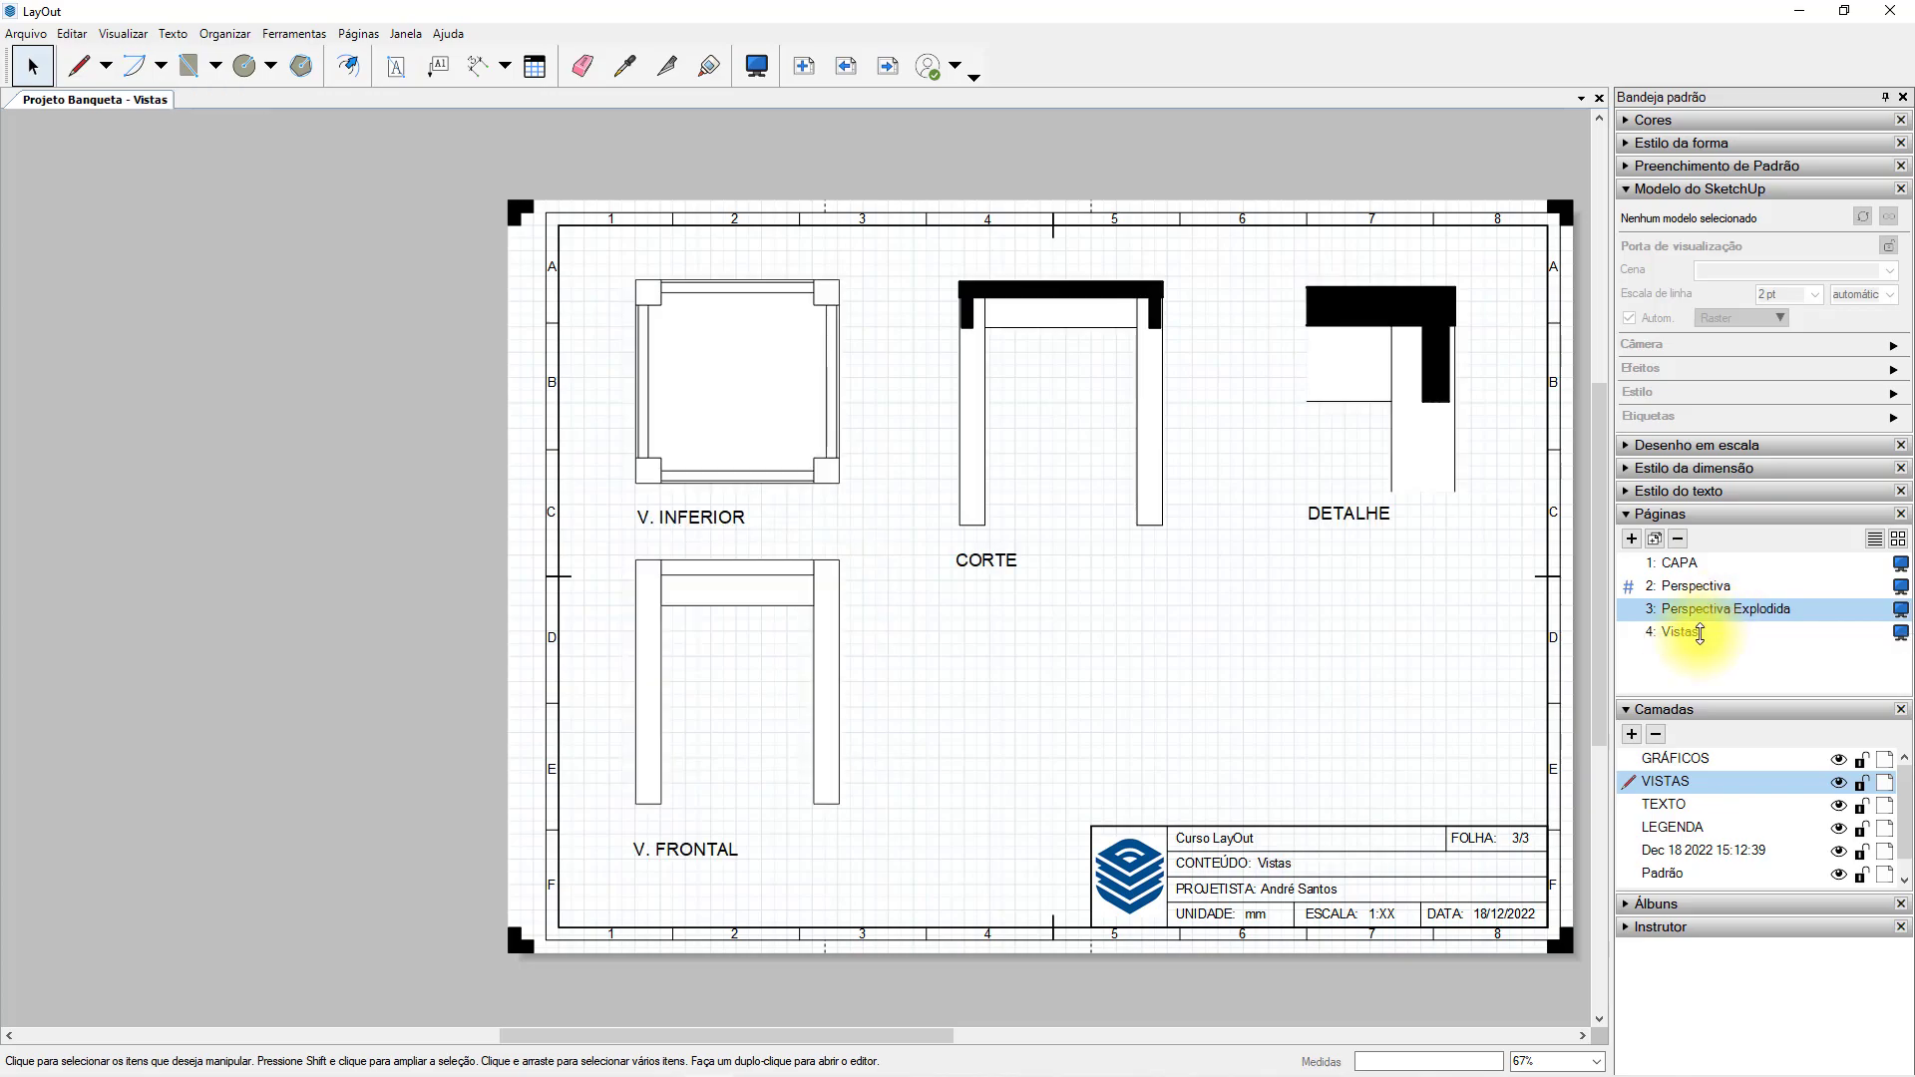